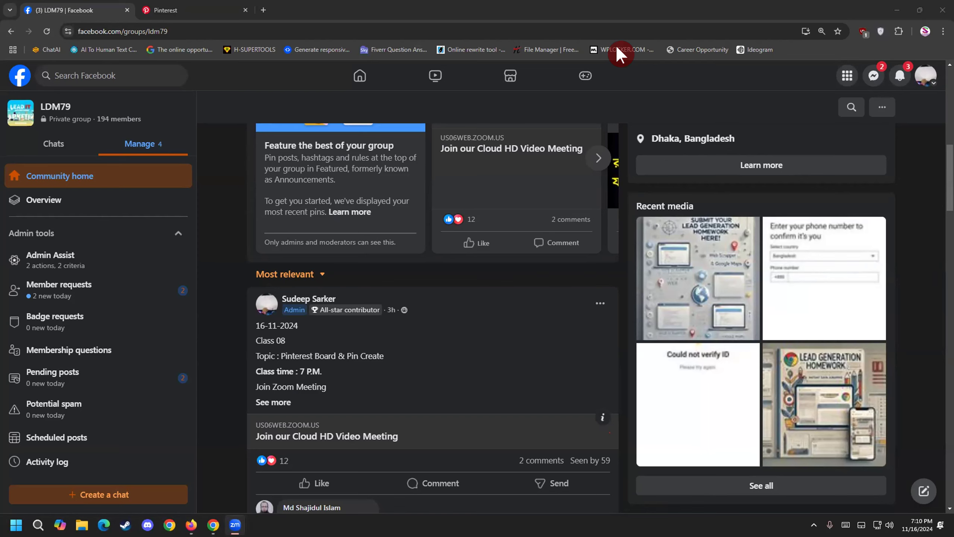
Step: Switch to the open Pinterest profile, look over its created pins, and reload the profile page
{"action": "left_click", "coordinate": [210, 13]}
{"action": "scroll", "coordinate": [60, 254], "scroll_direction": "down", "scroll_amount": 2}
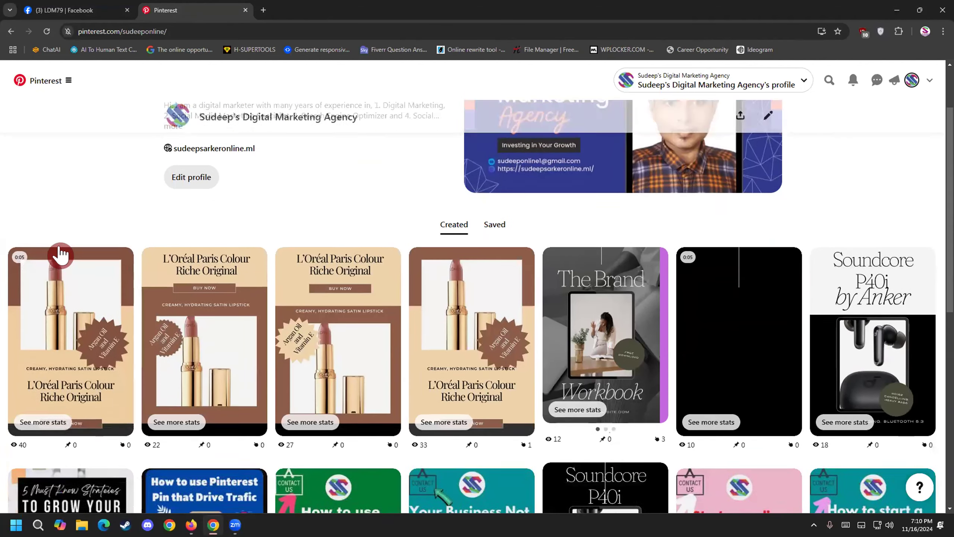
{"action": "scroll", "coordinate": [90, 263], "scroll_direction": "up", "scroll_amount": 2}
{"action": "scroll", "coordinate": [86, 256], "scroll_direction": "down", "scroll_amount": 6}
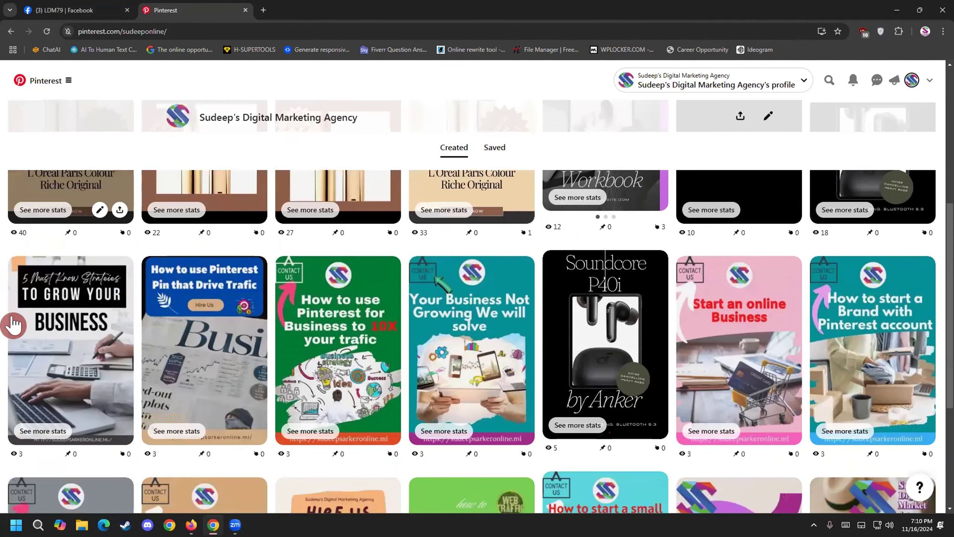
{"action": "scroll", "coordinate": [13, 324], "scroll_direction": "up", "scroll_amount": 5}
{"action": "left_click", "coordinate": [47, 31]}
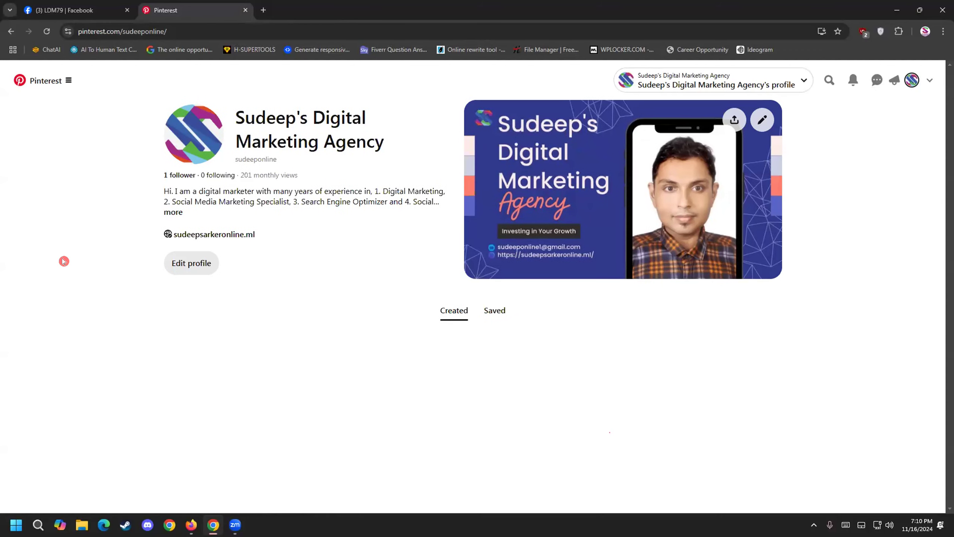
{"action": "scroll", "coordinate": [90, 244], "scroll_direction": "down", "scroll_amount": 1}
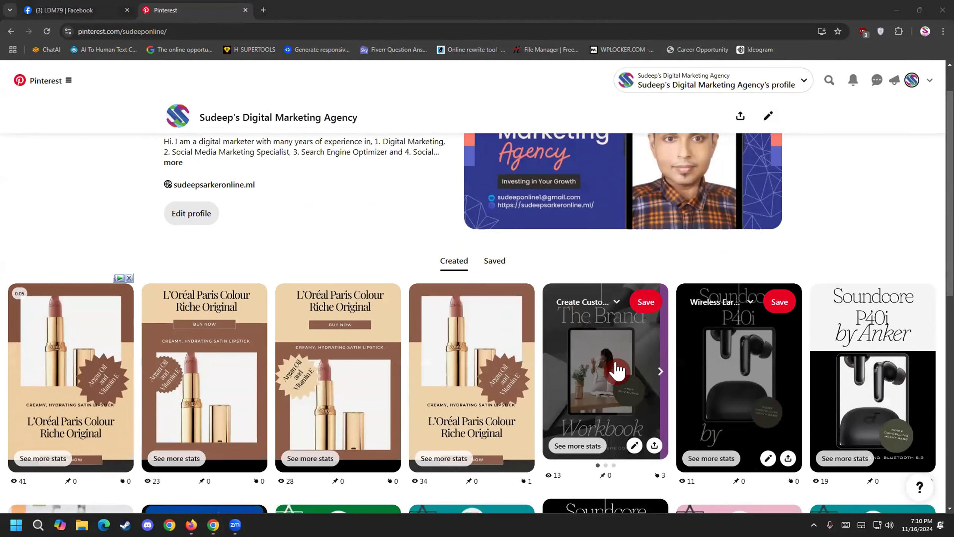
Step: Flip through the images of "The Brand Workbook" carousel pin, then return to the profile's created pins
{"action": "left_click", "coordinate": [658, 371]}
{"action": "left_click", "coordinate": [658, 370]}
{"action": "left_click", "coordinate": [654, 369]}
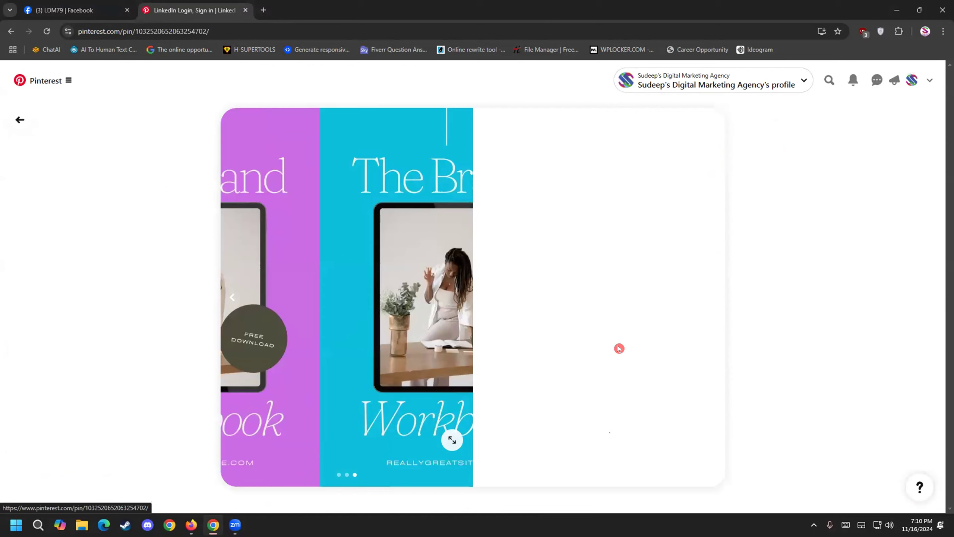
{"action": "left_click", "coordinate": [13, 129]}
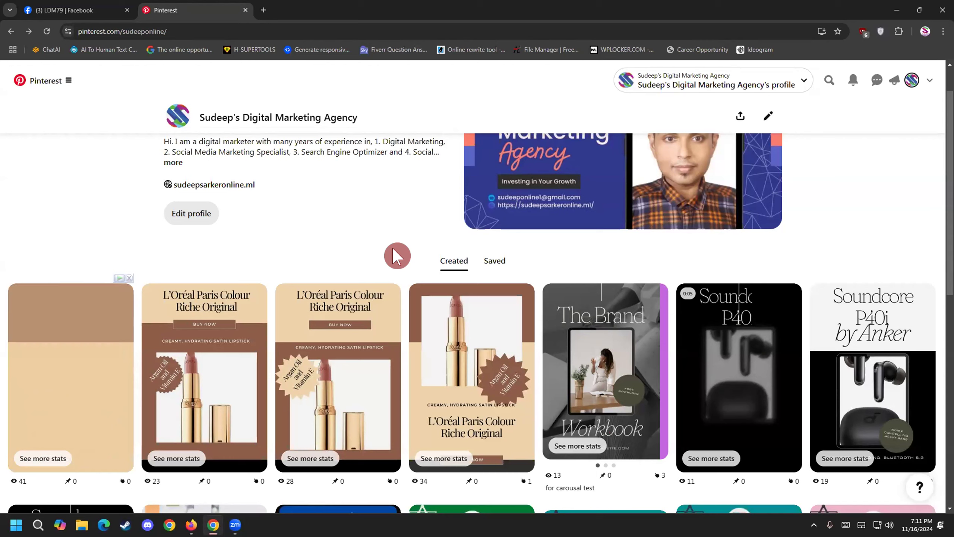
Step: Find Amazon with a web search for "amazon" in a new browser tab and open the Amazon.com site
{"action": "left_click", "coordinate": [263, 10]}
{"action": "type", "text": "amazon"}
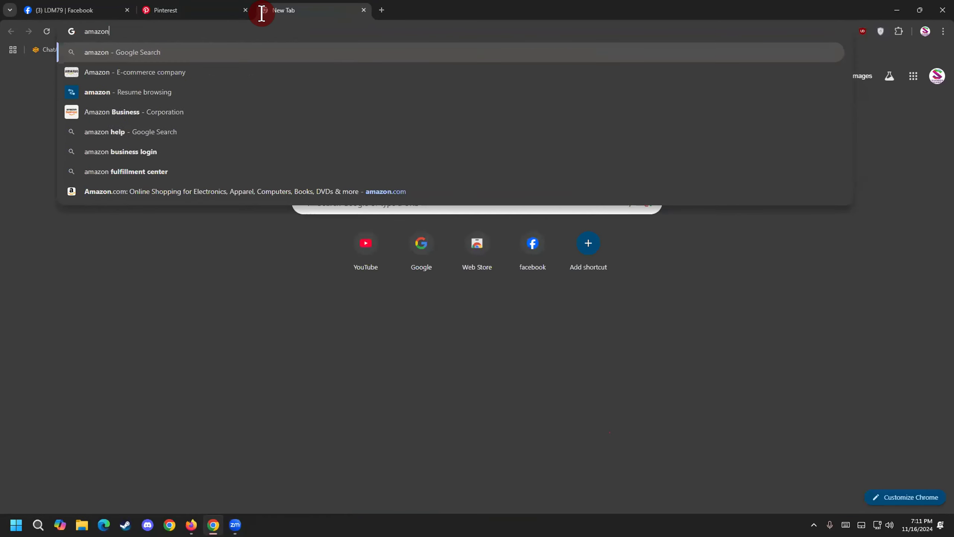
{"action": "key", "text": "Return"}
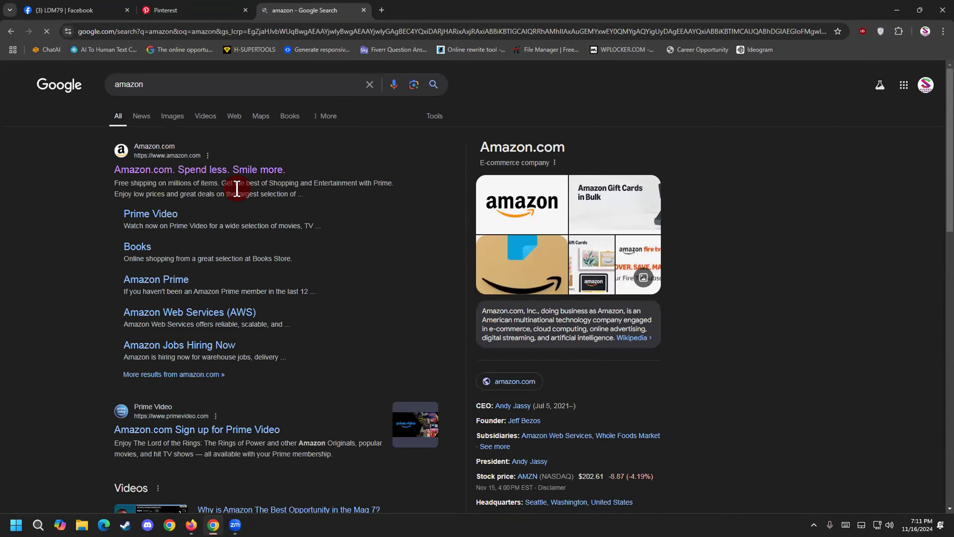
{"action": "left_click", "coordinate": [238, 176]}
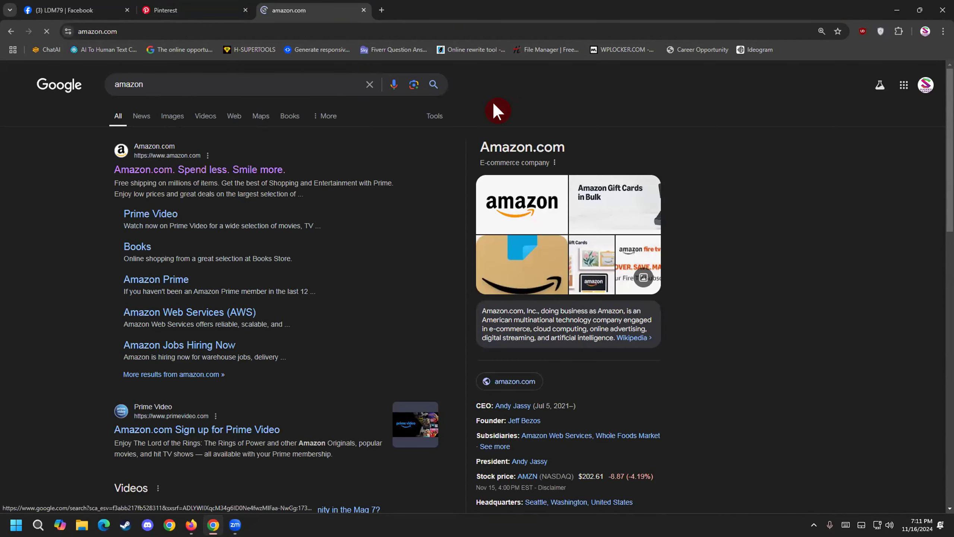
Step: Look through the product categories and best-seller sections on the Amazon home page
{"action": "scroll", "coordinate": [13, 341], "scroll_direction": "down", "scroll_amount": 5}
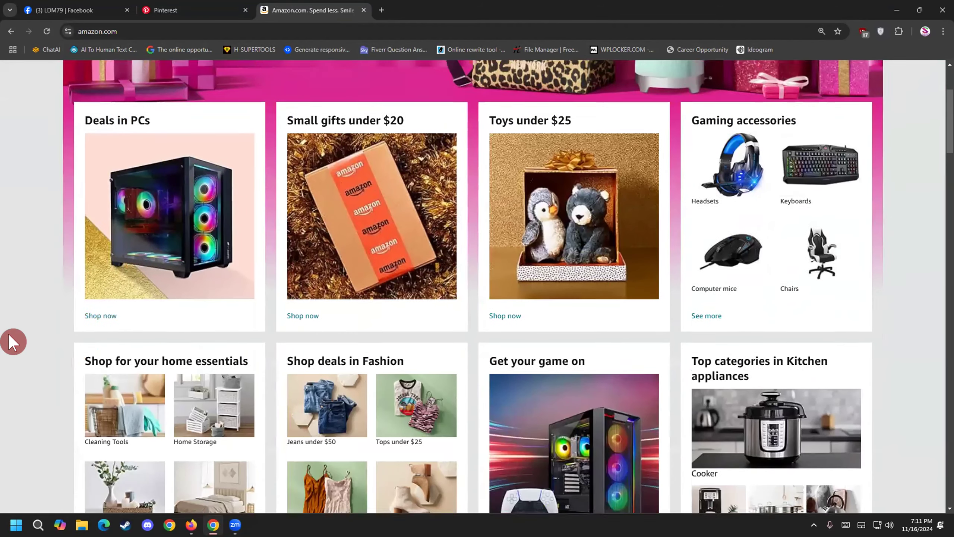
{"action": "scroll", "coordinate": [13, 341], "scroll_direction": "down", "scroll_amount": 14}
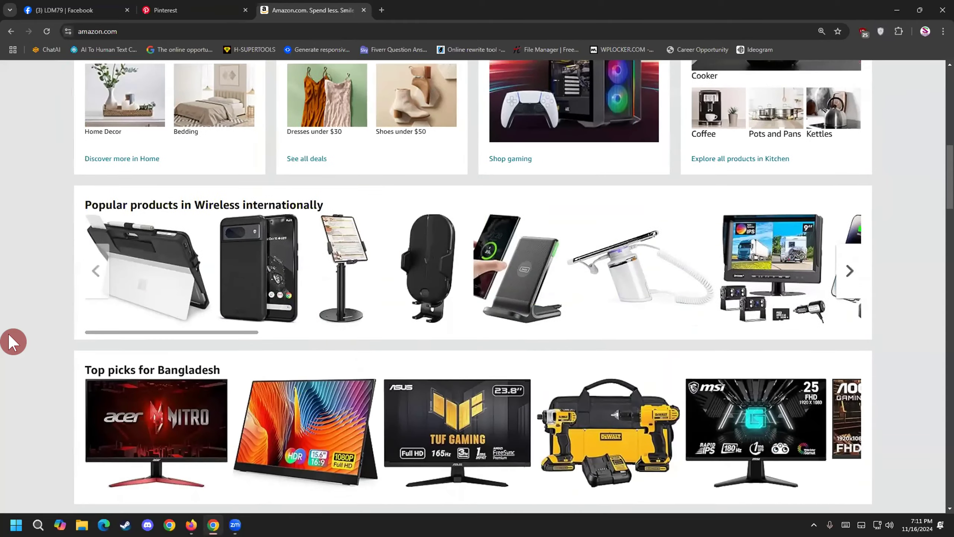
{"action": "scroll", "coordinate": [13, 341], "scroll_direction": "down", "scroll_amount": 12}
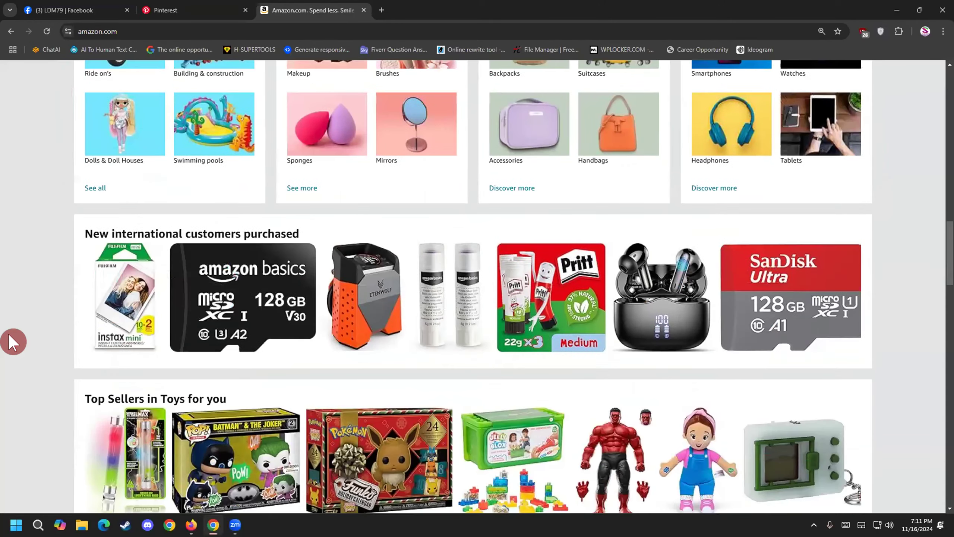
{"action": "scroll", "coordinate": [13, 341], "scroll_direction": "down", "scroll_amount": 13}
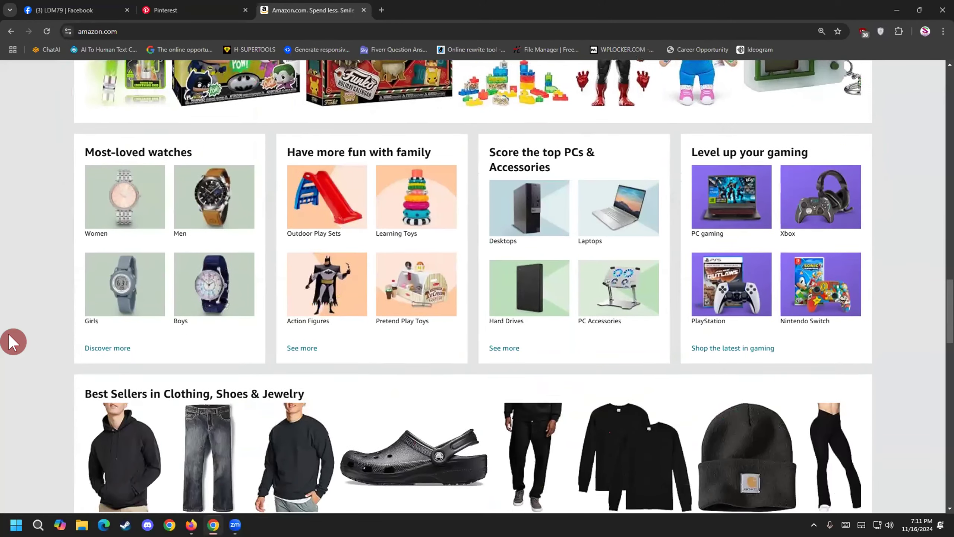
{"action": "scroll", "coordinate": [13, 341], "scroll_direction": "down", "scroll_amount": 14}
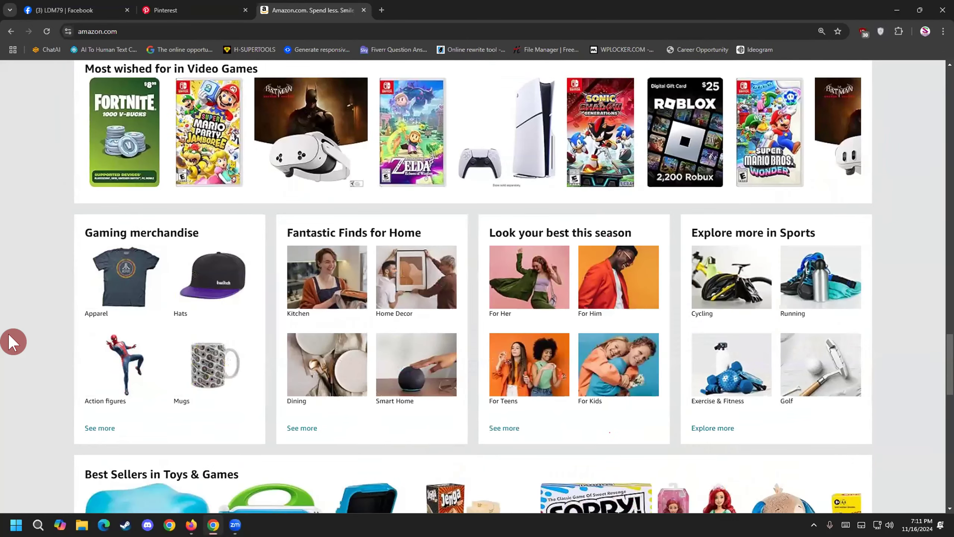
{"action": "scroll", "coordinate": [13, 341], "scroll_direction": "up", "scroll_amount": 20}
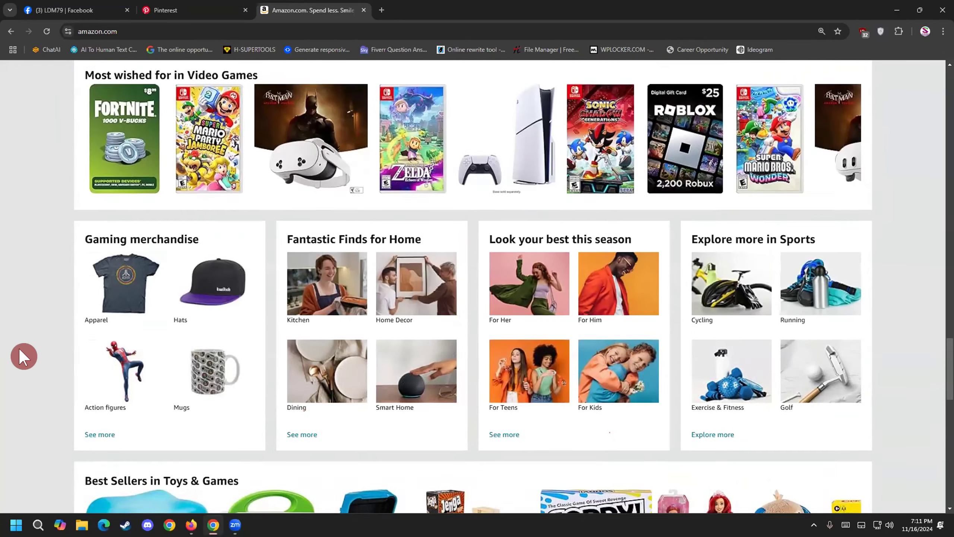
{"action": "scroll", "coordinate": [17, 353], "scroll_direction": "up", "scroll_amount": 8}
{"action": "scroll", "coordinate": [17, 353], "scroll_direction": "down", "scroll_amount": 4}
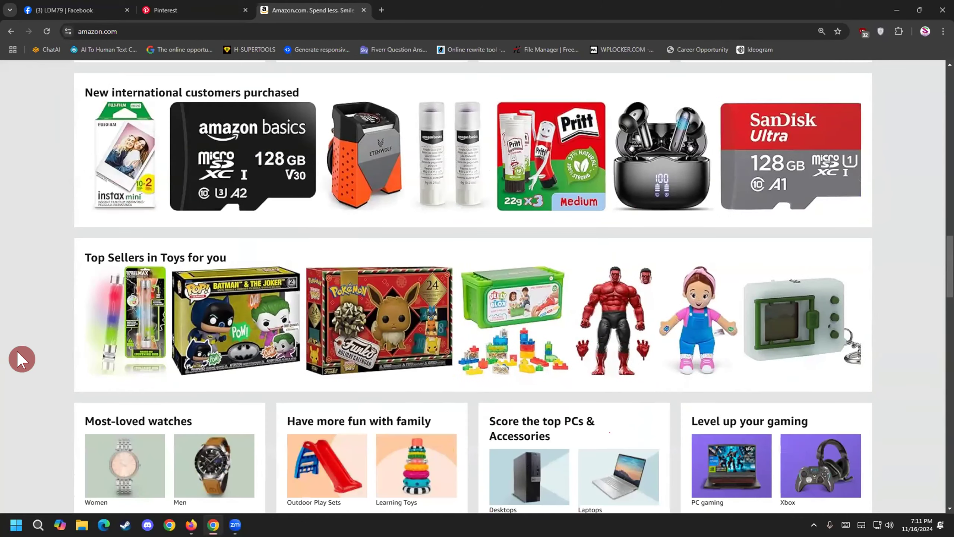
{"action": "scroll", "coordinate": [18, 353], "scroll_direction": "up", "scroll_amount": 12}
{"action": "scroll", "coordinate": [93, 308], "scroll_direction": "up", "scroll_amount": 12}
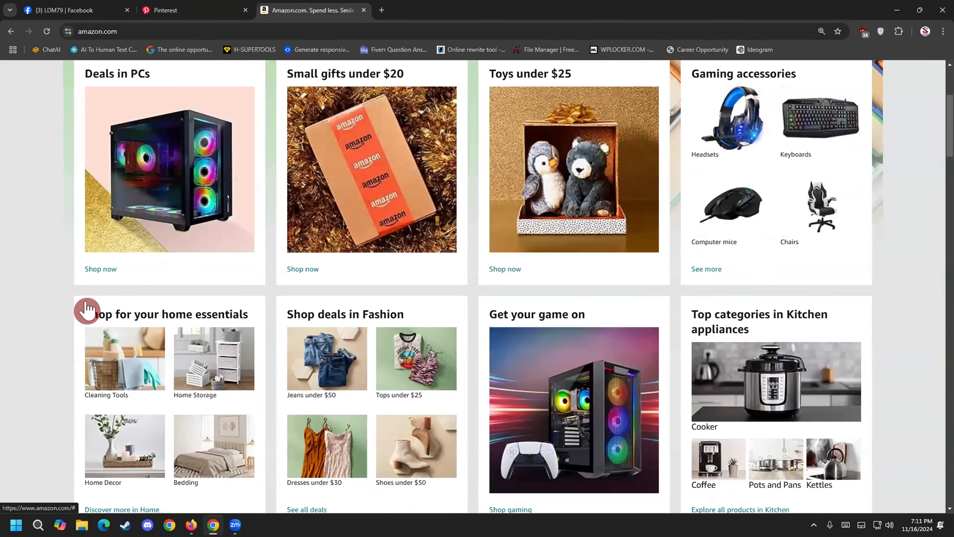
Step: Search Amazon for "smart watch"
{"action": "scroll", "coordinate": [188, 188], "scroll_direction": "up", "scroll_amount": 5}
{"action": "left_click", "coordinate": [238, 75]}
{"action": "type", "text": "sma"}
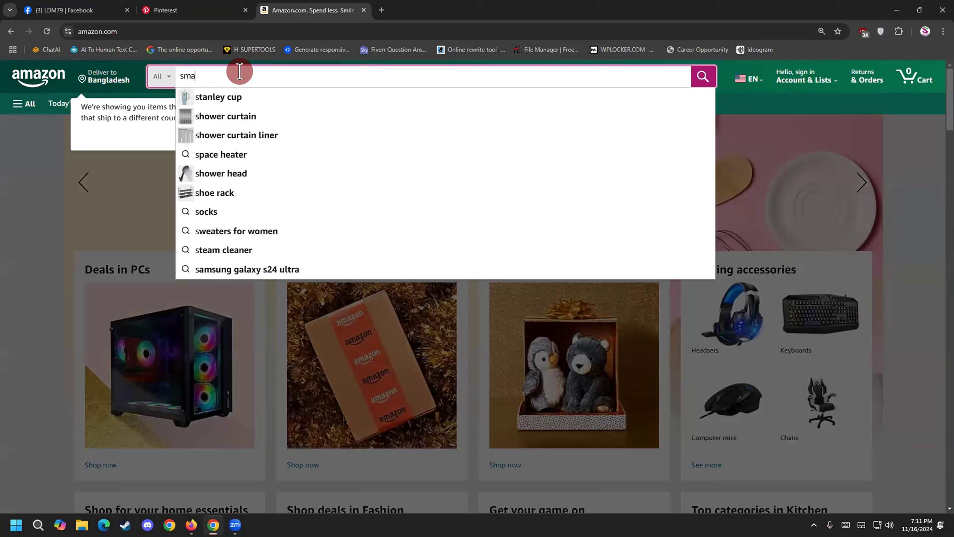
{"action": "type", "text": "rt watch"}
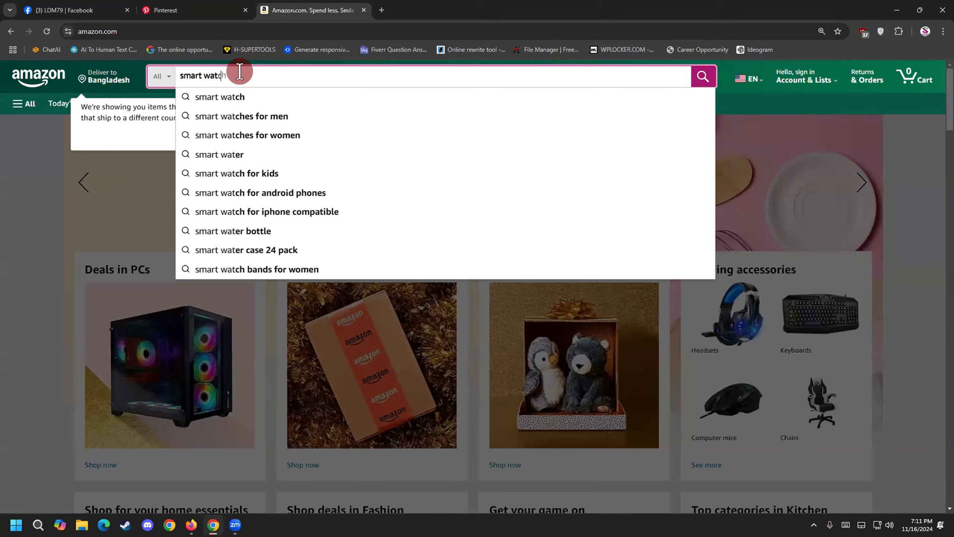
{"action": "key", "text": "Return"}
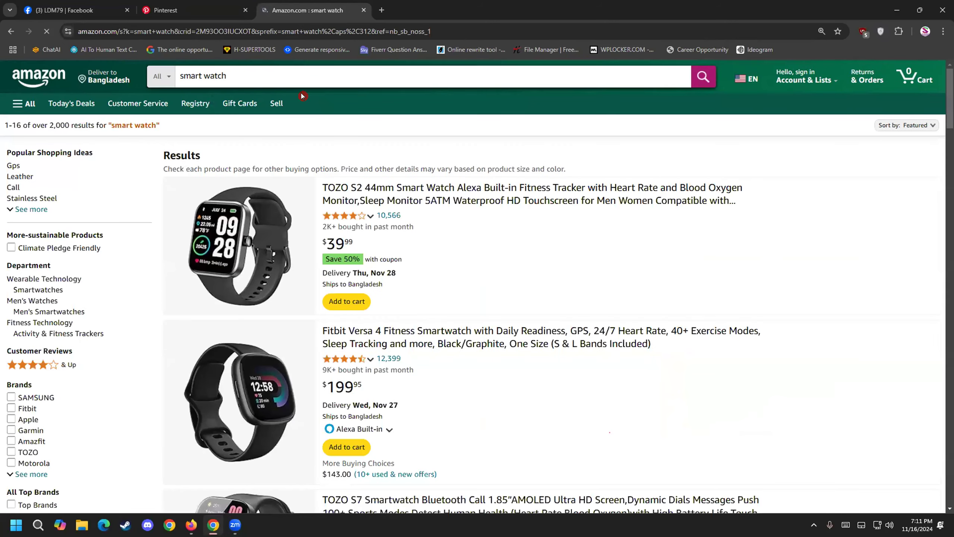
{"action": "left_click", "coordinate": [210, 137]}
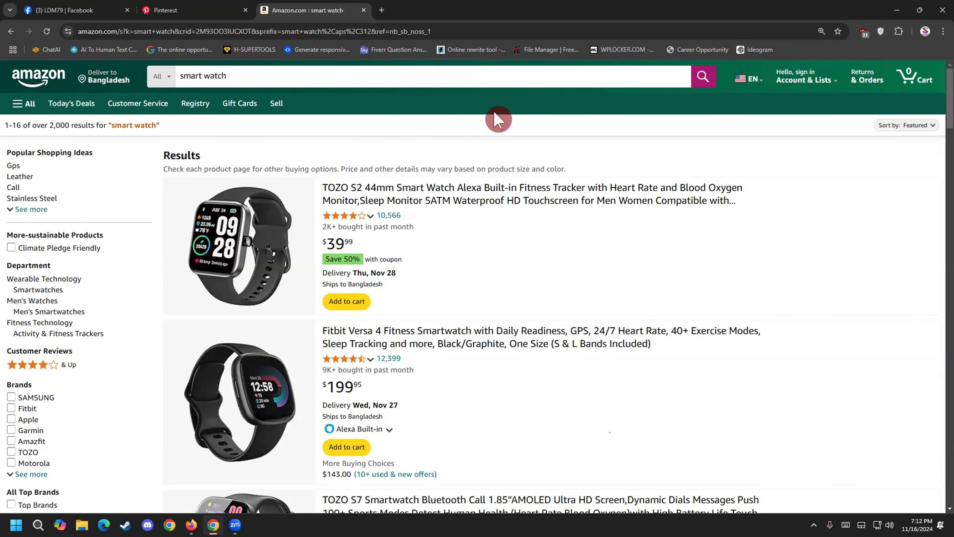
Step: Browse the smart watch results and open the product page of the TOZO S7 Smartwatch
{"action": "left_click", "coordinate": [378, 71]}
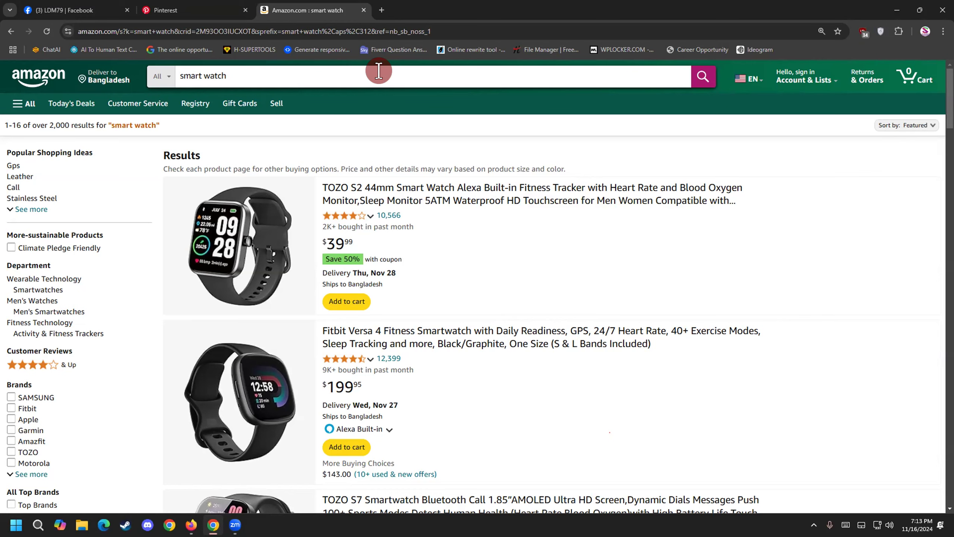
{"action": "scroll", "coordinate": [699, 341], "scroll_direction": "down", "scroll_amount": 2}
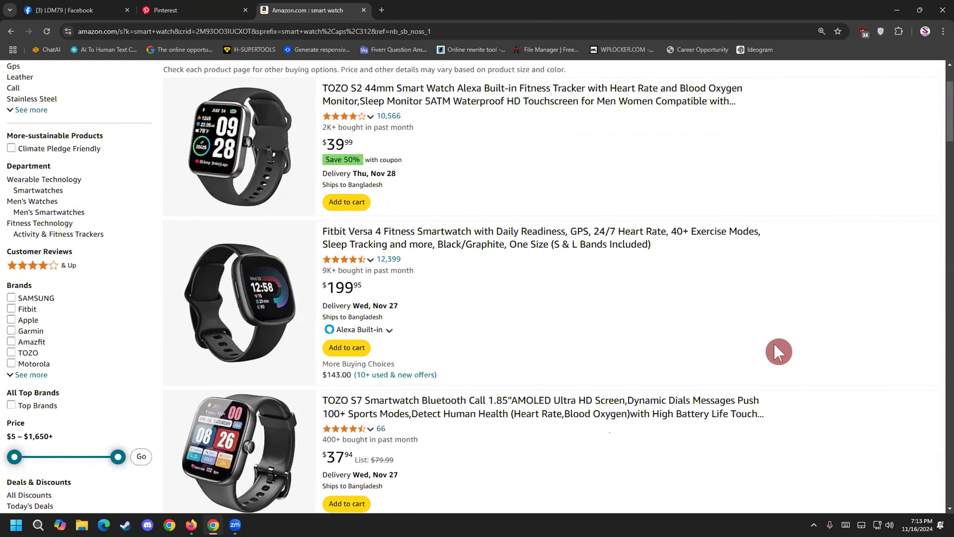
{"action": "scroll", "coordinate": [619, 328], "scroll_direction": "up", "scroll_amount": 1}
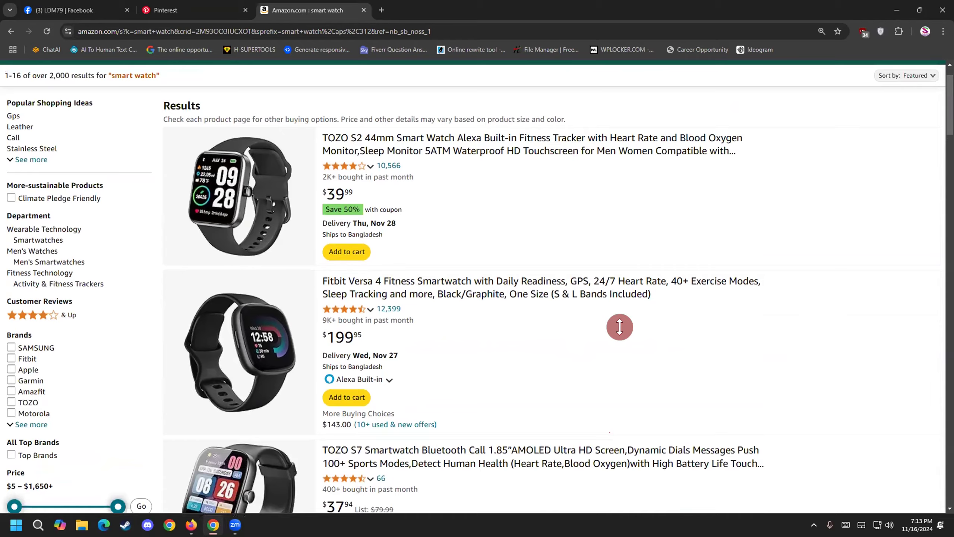
{"action": "scroll", "coordinate": [638, 315], "scroll_direction": "down", "scroll_amount": 3}
{"action": "scroll", "coordinate": [637, 316], "scroll_direction": "down", "scroll_amount": 2}
{"action": "scroll", "coordinate": [649, 316], "scroll_direction": "up", "scroll_amount": 5}
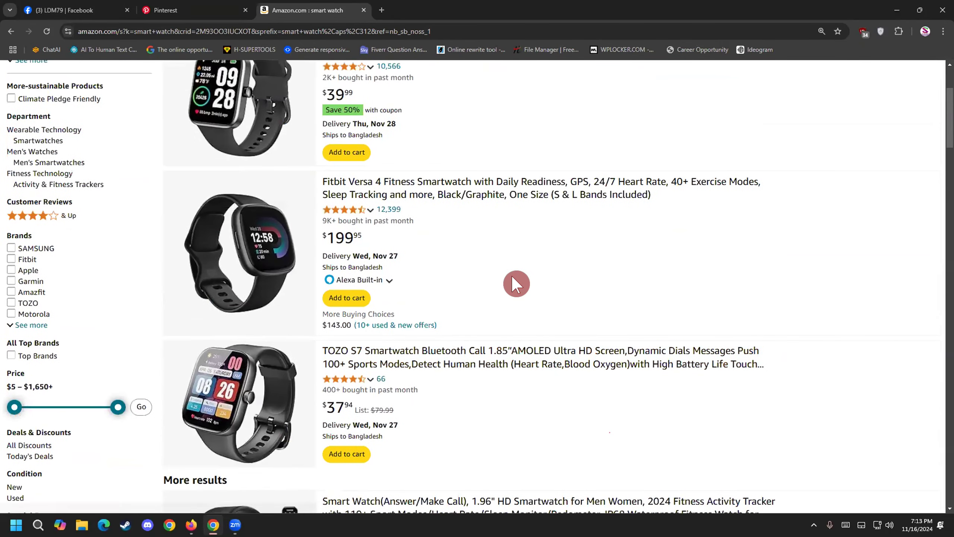
{"action": "scroll", "coordinate": [605, 297], "scroll_direction": "up", "scroll_amount": 1}
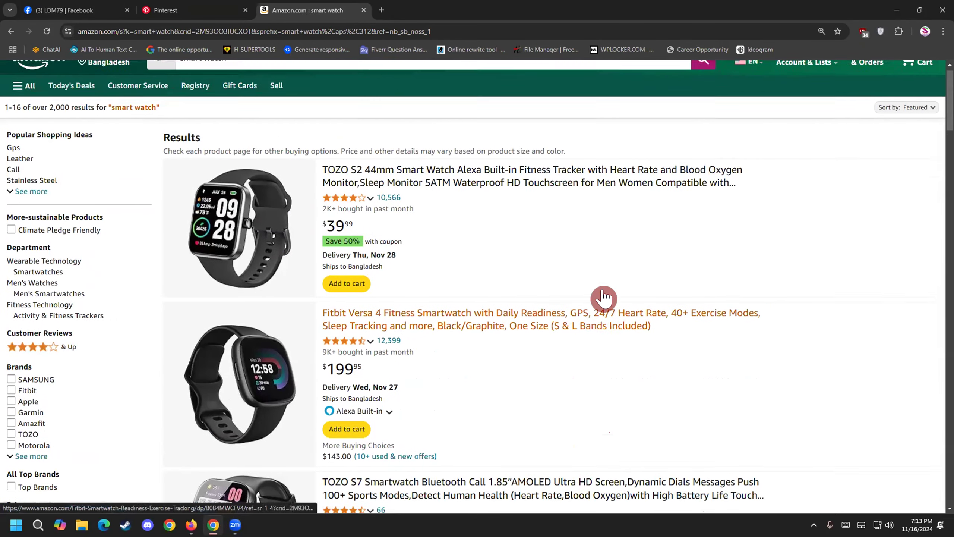
{"action": "scroll", "coordinate": [603, 294], "scroll_direction": "down", "scroll_amount": 1}
{"action": "scroll", "coordinate": [507, 292], "scroll_direction": "down", "scroll_amount": 2}
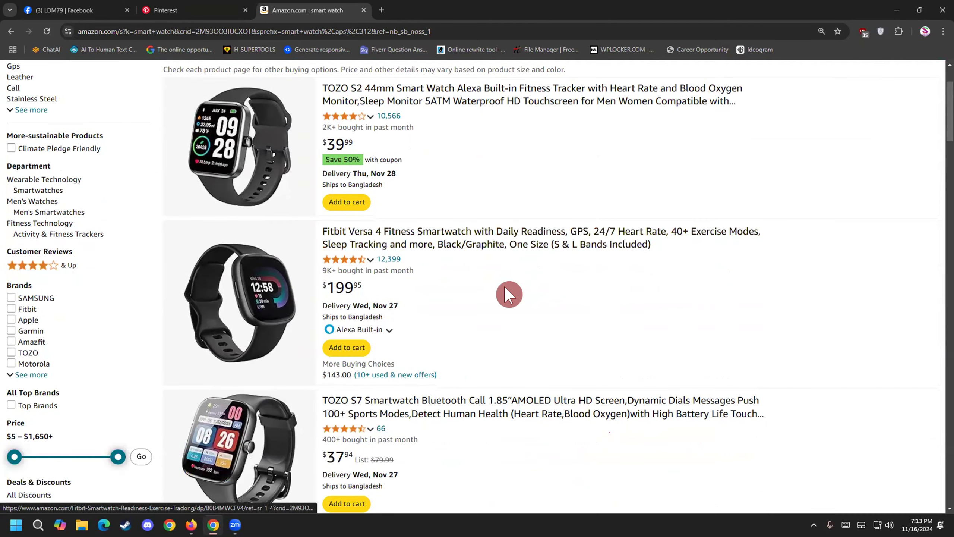
{"action": "scroll", "coordinate": [515, 228], "scroll_direction": "down", "scroll_amount": 3}
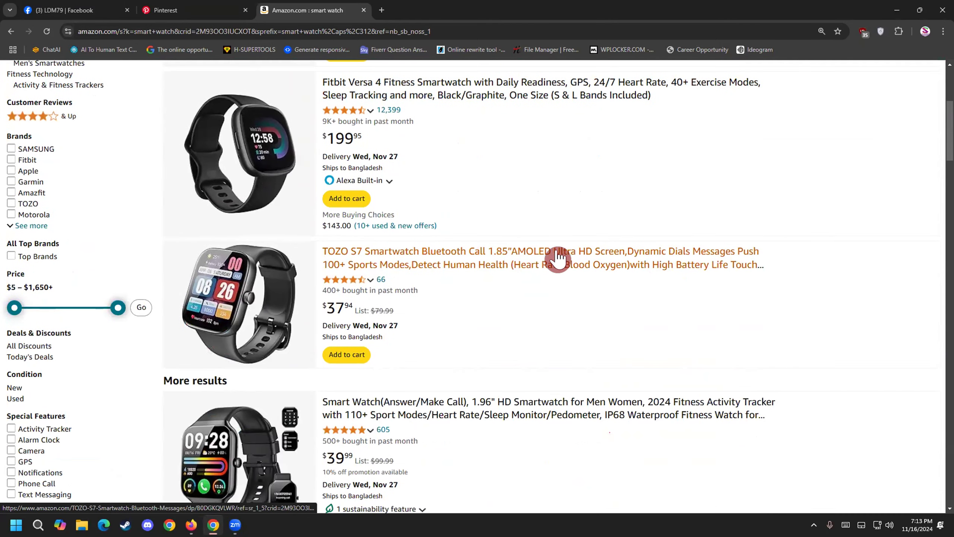
{"action": "left_click", "coordinate": [560, 264]}
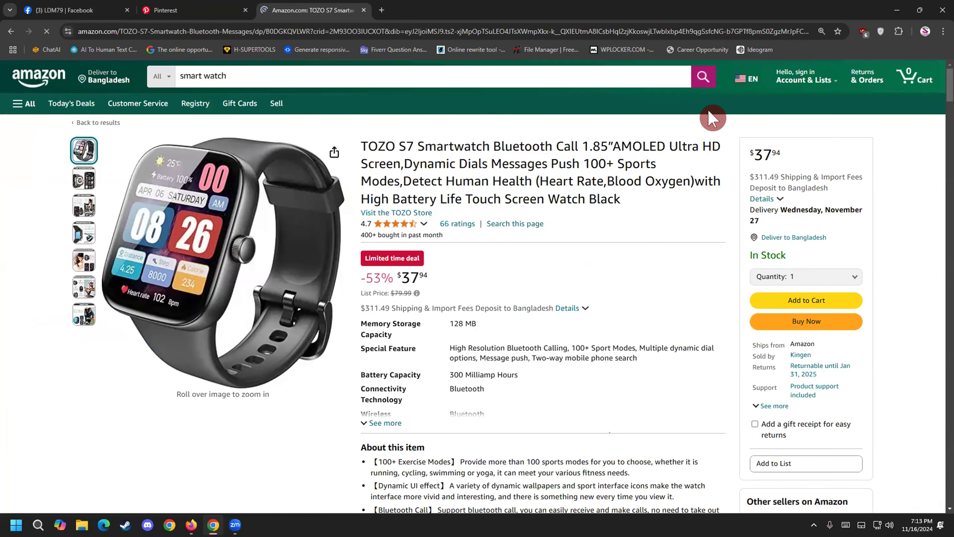
Step: View several of the TOZO S7 watch's product images and examine its product title
{"action": "left_click", "coordinate": [77, 176]}
{"action": "left_click", "coordinate": [71, 213]}
{"action": "left_click", "coordinate": [80, 151]}
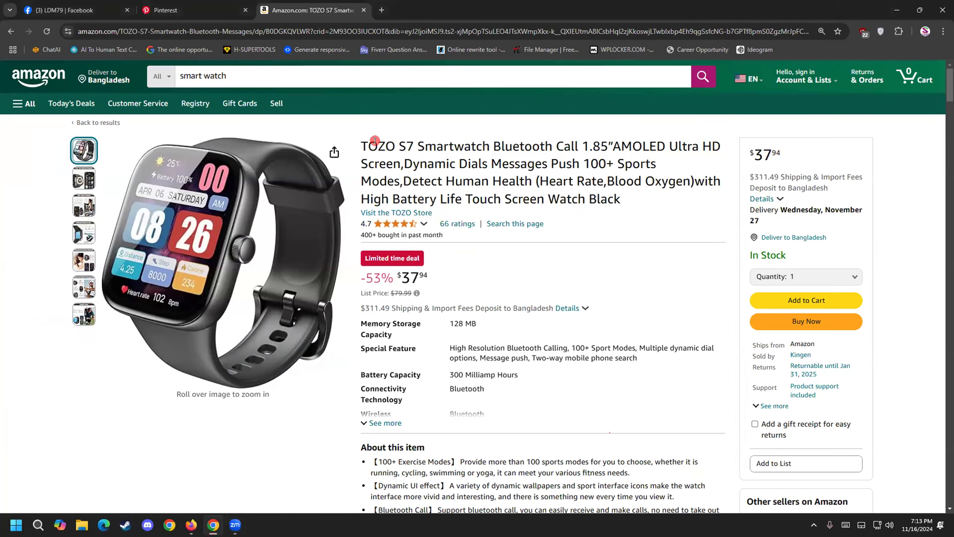
{"action": "left_click_drag", "start_coordinate": [374, 164], "coordinate": [479, 166]}
{"action": "left_click", "coordinate": [447, 176]}
Step: Return to the Pinterest profile, search Pinterest for "smart watch ad", and look over the suggested ad designs
{"action": "left_click", "coordinate": [179, 12]}
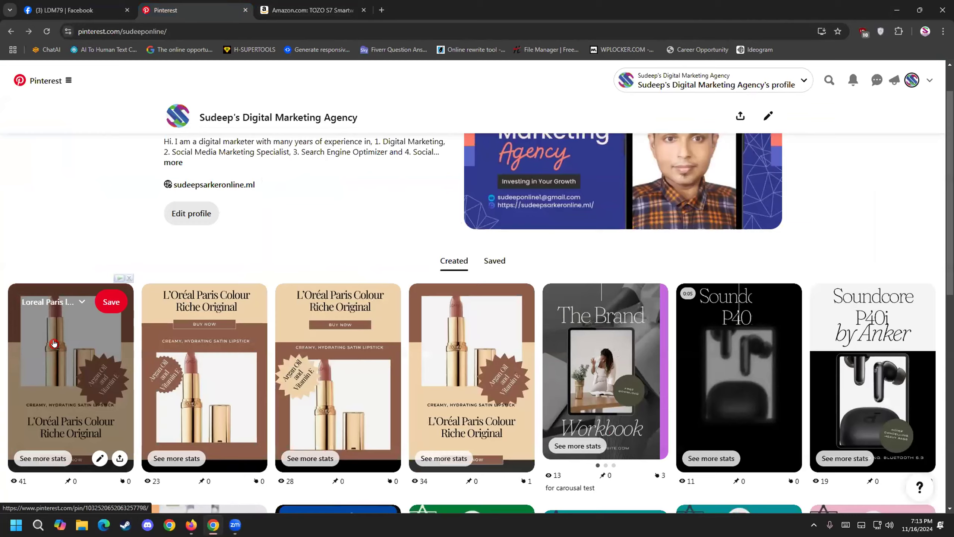
{"action": "scroll", "coordinate": [49, 325], "scroll_direction": "down", "scroll_amount": 1}
{"action": "scroll", "coordinate": [85, 307], "scroll_direction": "up", "scroll_amount": 2}
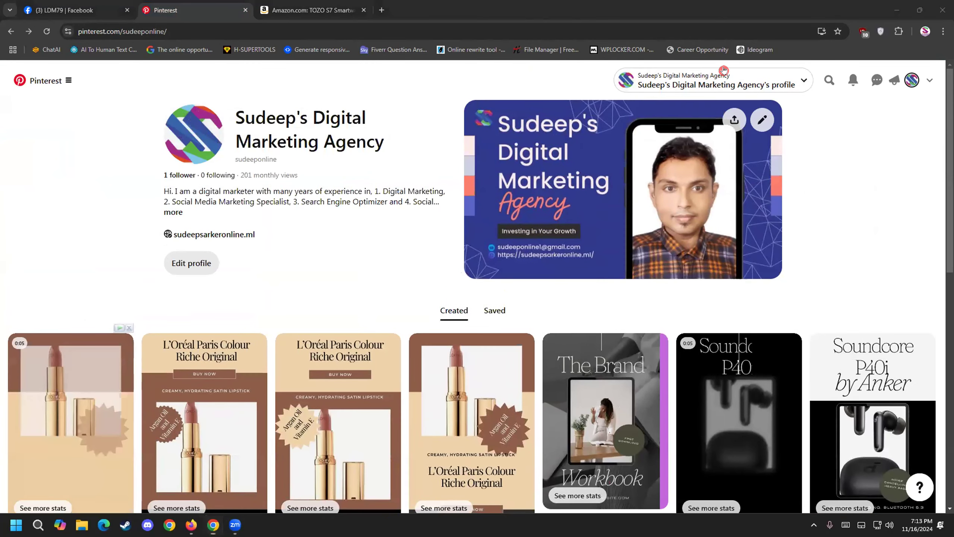
{"action": "left_click", "coordinate": [42, 82]}
{"action": "left_click", "coordinate": [41, 82]}
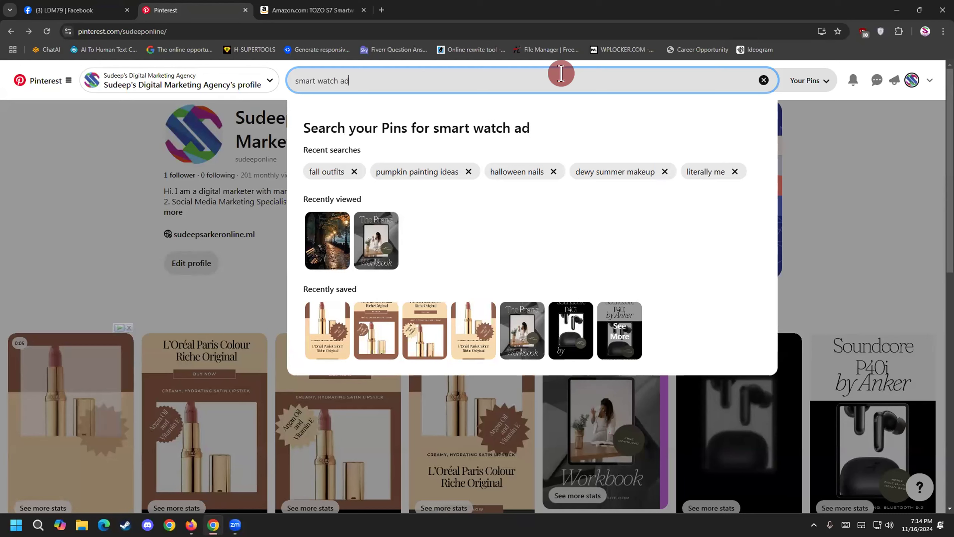
{"action": "key", "text": "Return"}
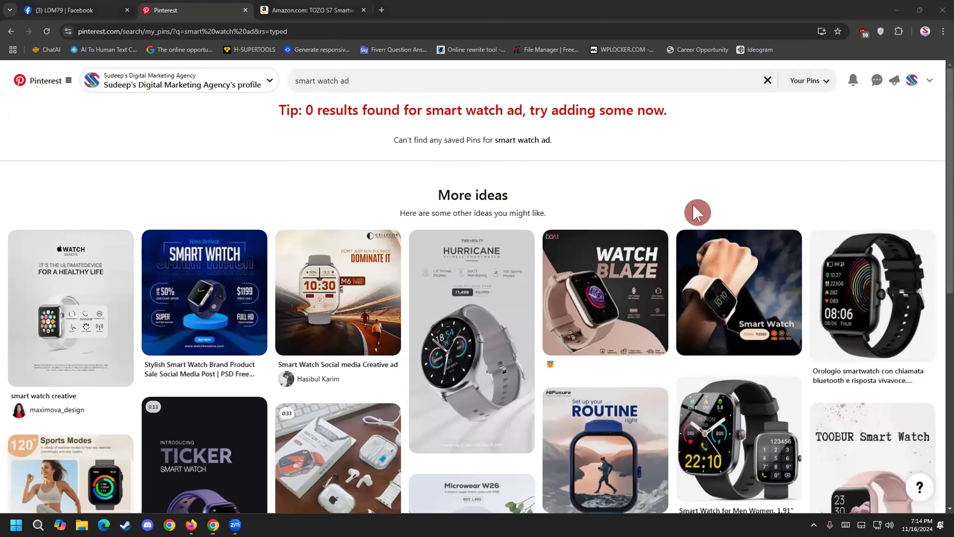
{"action": "scroll", "coordinate": [594, 150], "scroll_direction": "down", "scroll_amount": 2}
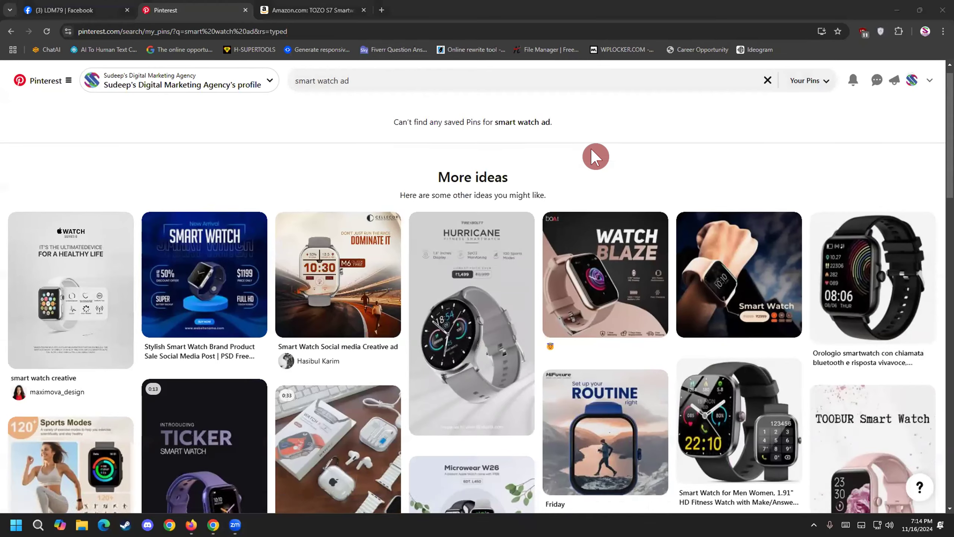
Step: Look through the suggested smart watch ads, examine the Cellecor M6 Twist "Dominate It" pin, and return to the suggestions
{"action": "scroll", "coordinate": [32, 345], "scroll_direction": "up", "scroll_amount": 1}
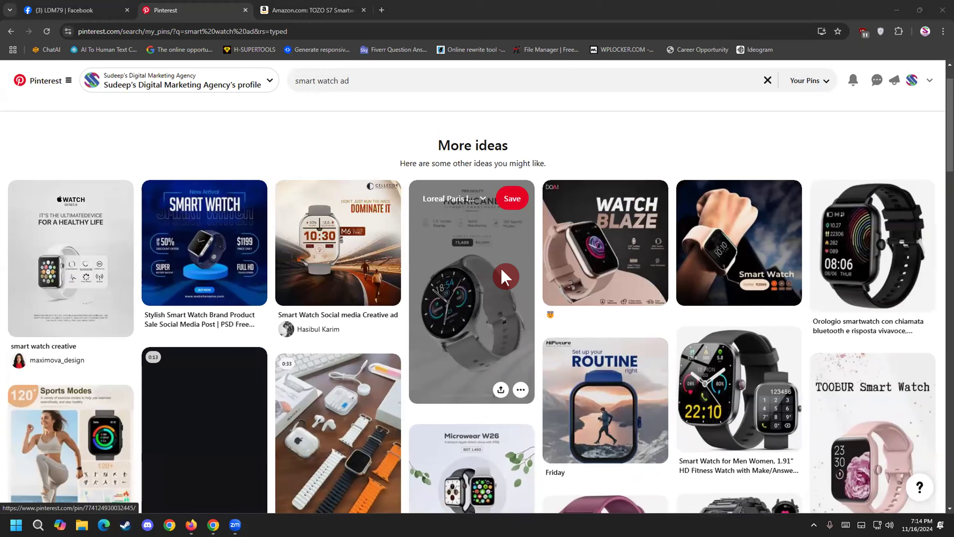
{"action": "scroll", "coordinate": [165, 297], "scroll_direction": "down", "scroll_amount": 2}
{"action": "scroll", "coordinate": [168, 301], "scroll_direction": "down", "scroll_amount": 7}
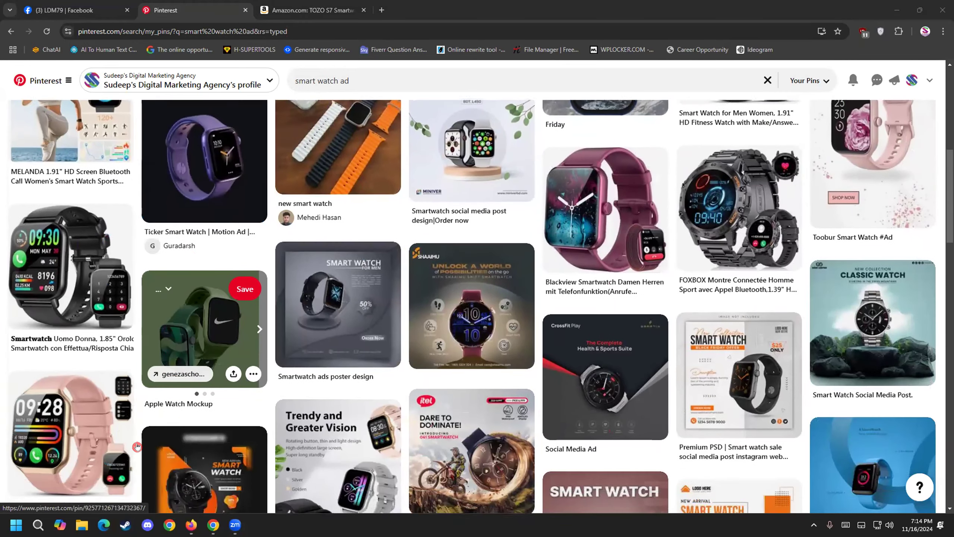
{"action": "scroll", "coordinate": [60, 449], "scroll_direction": "up", "scroll_amount": 8}
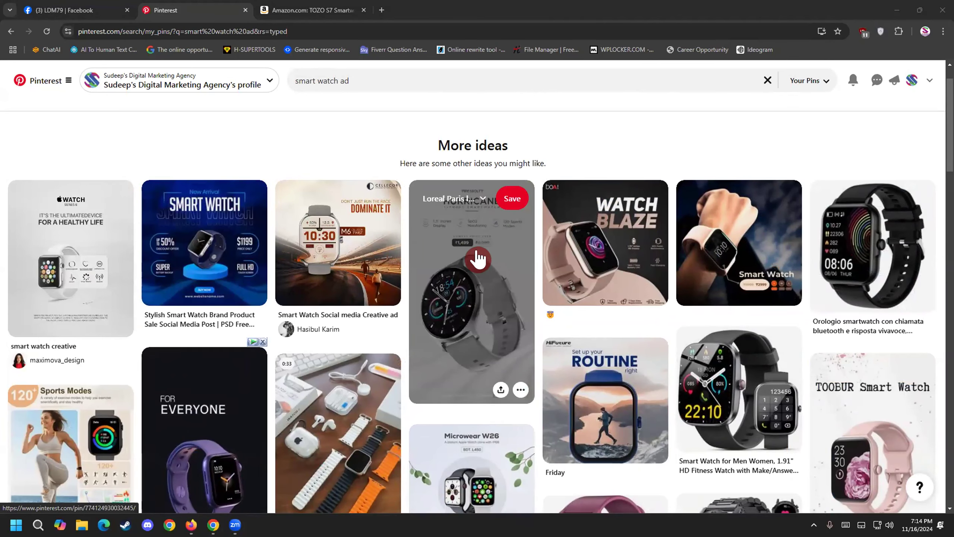
{"action": "left_click", "coordinate": [334, 249]}
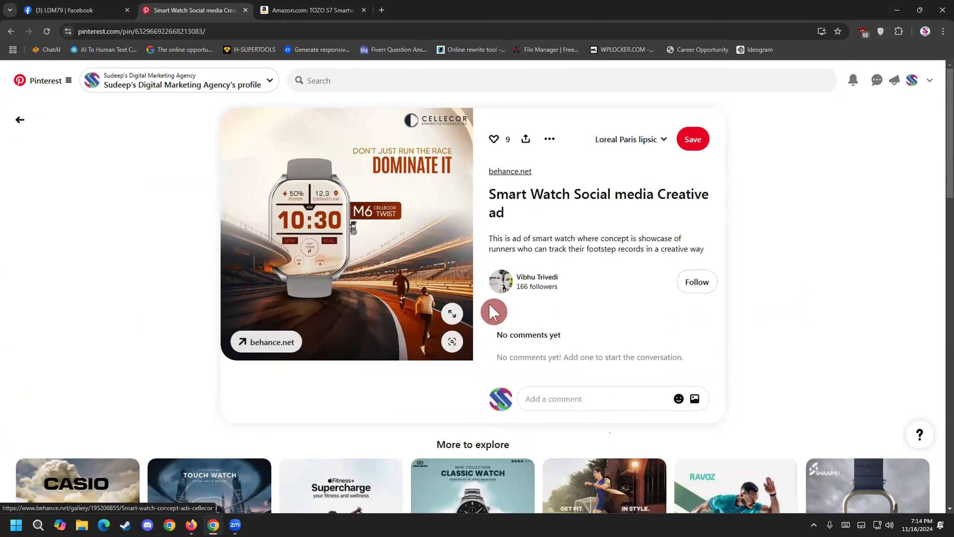
{"action": "left_click_drag", "start_coordinate": [518, 241], "coordinate": [614, 231]}
{"action": "left_click", "coordinate": [614, 236]}
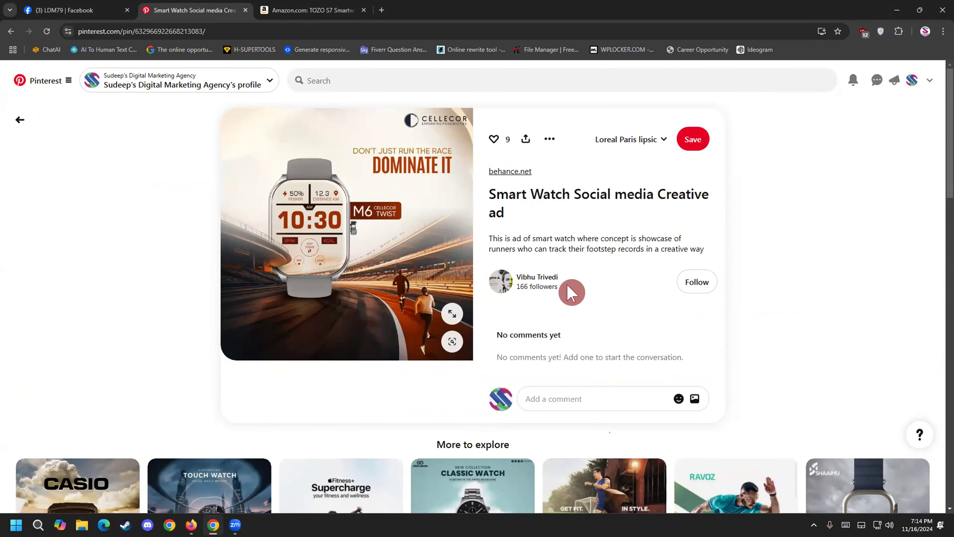
{"action": "left_click", "coordinate": [15, 131]}
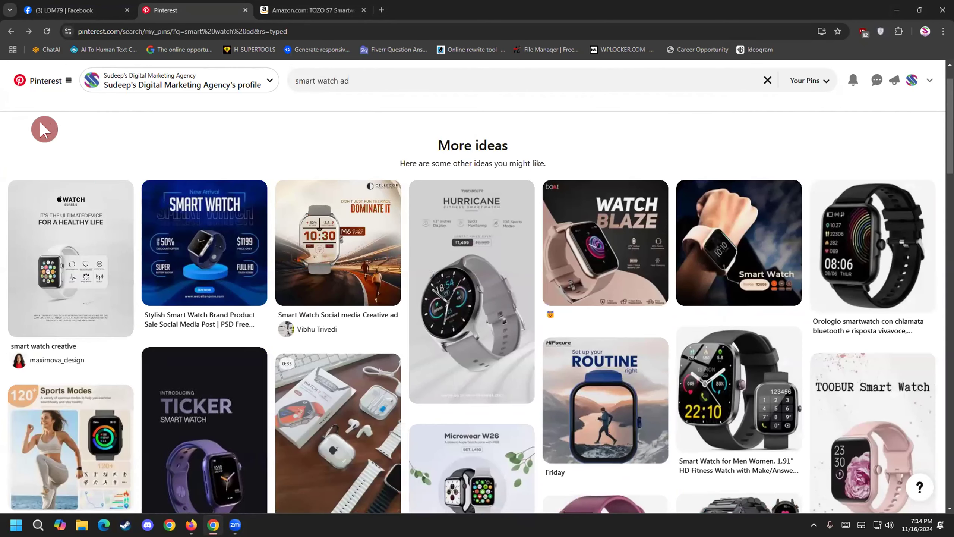
Step: View the Apple Watch Series 8 and Fire-Boltt Hurricane ad pins in turn, returning to the suggestions after each
{"action": "left_click", "coordinate": [88, 261]}
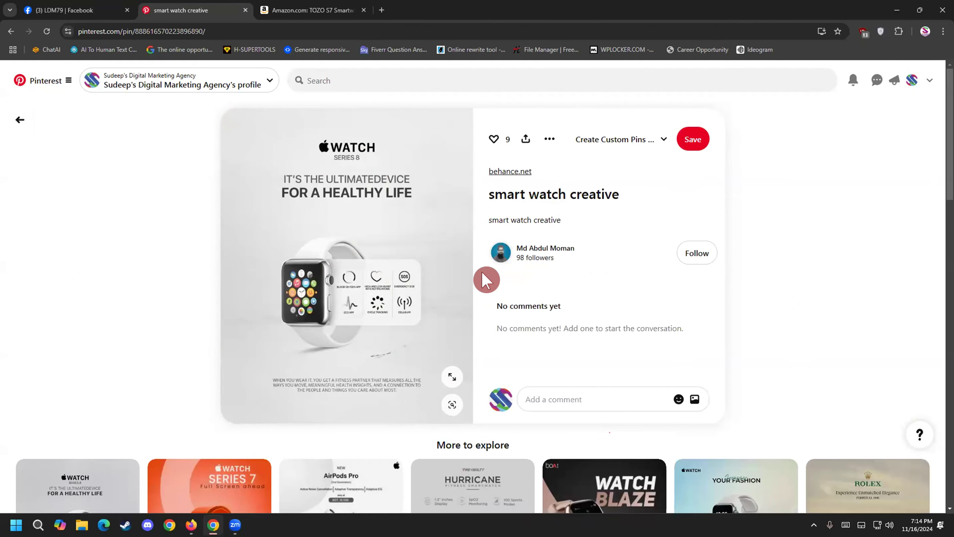
{"action": "left_click_drag", "start_coordinate": [485, 277], "coordinate": [164, 234]}
{"action": "left_click", "coordinate": [15, 121]}
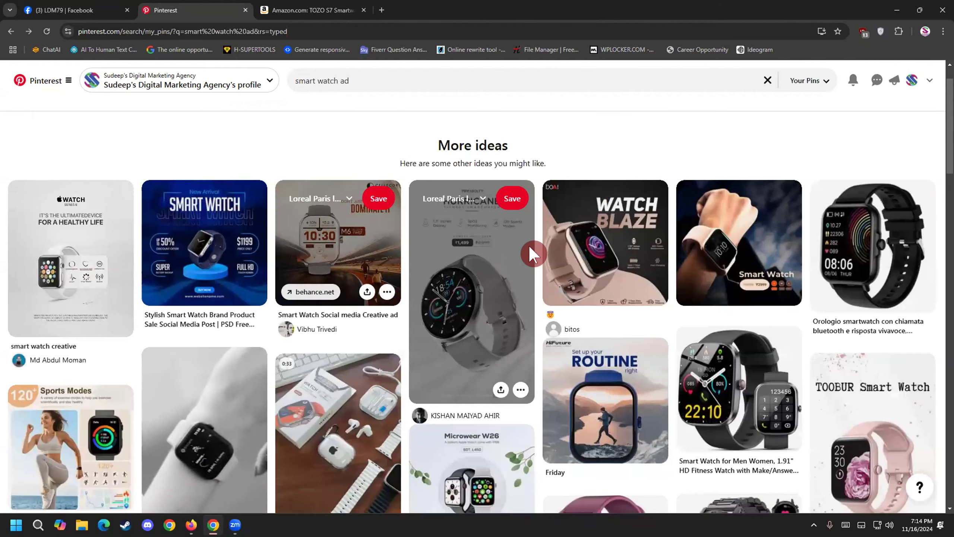
{"action": "left_click", "coordinate": [473, 294]}
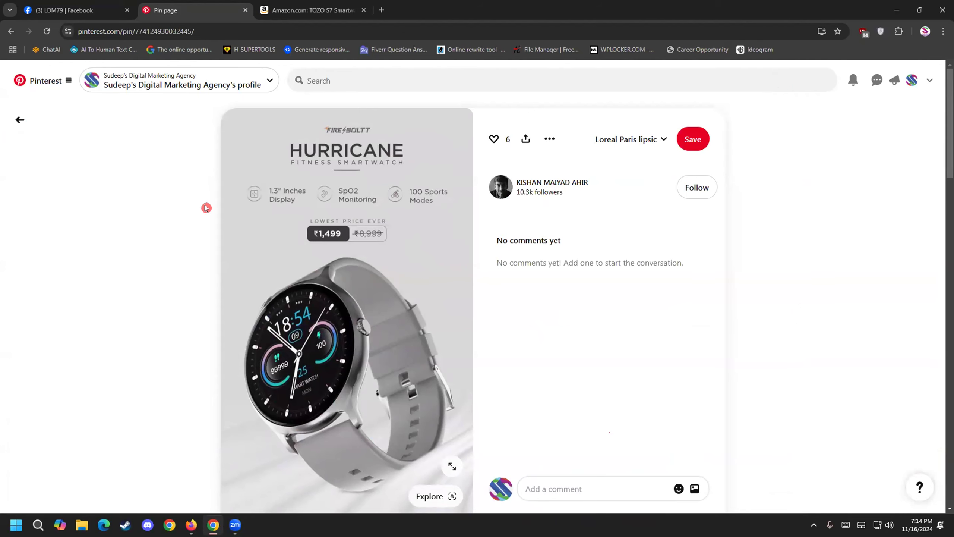
{"action": "left_click_drag", "start_coordinate": [525, 260], "coordinate": [618, 260]}
{"action": "left_click", "coordinate": [390, 253]}
{"action": "left_click", "coordinate": [21, 121]}
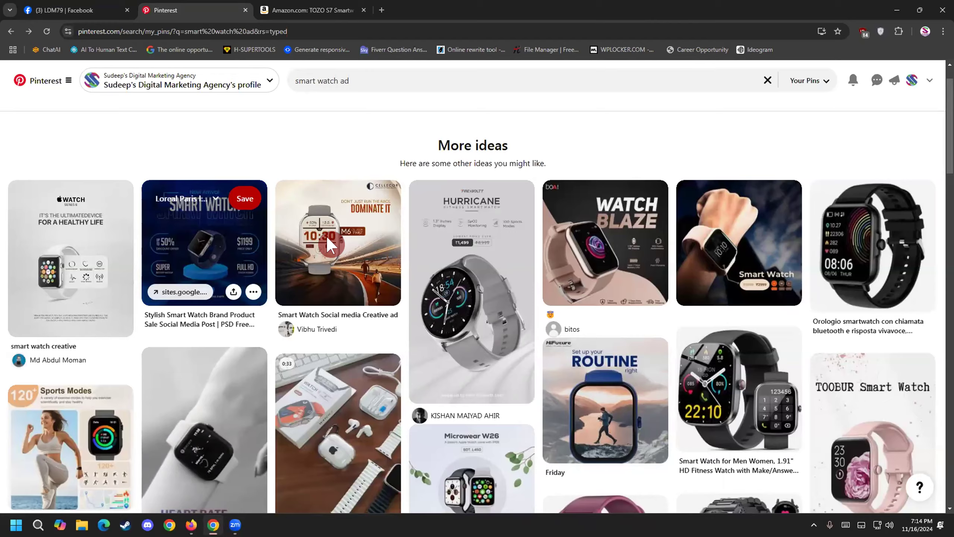
Step: Open the Ticker Smart Watch motion ad pin, watch its video, and return to the suggestions
{"action": "scroll", "coordinate": [581, 376], "scroll_direction": "down", "scroll_amount": 5}
{"action": "scroll", "coordinate": [489, 375], "scroll_direction": "up", "scroll_amount": 3}
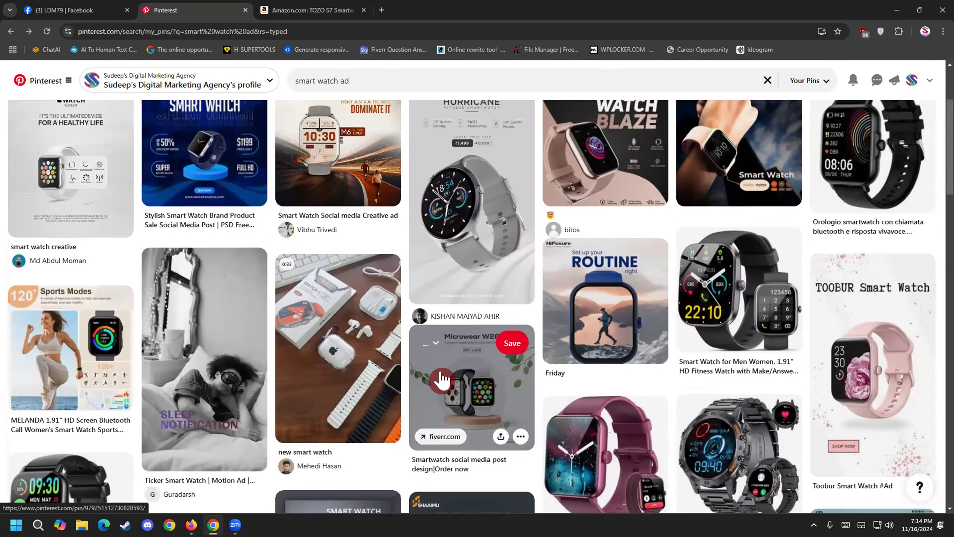
{"action": "left_click", "coordinate": [246, 355]}
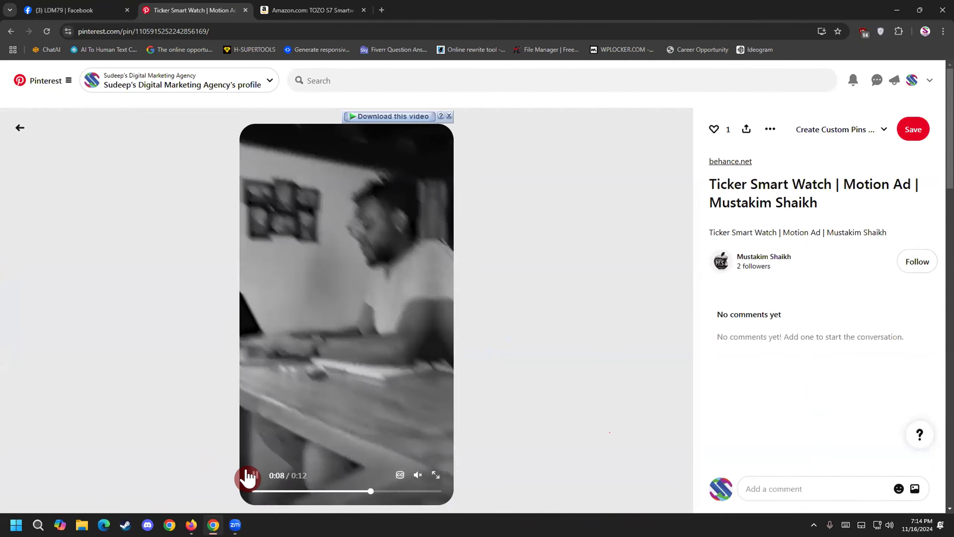
{"action": "double_click", "coordinate": [250, 473]}
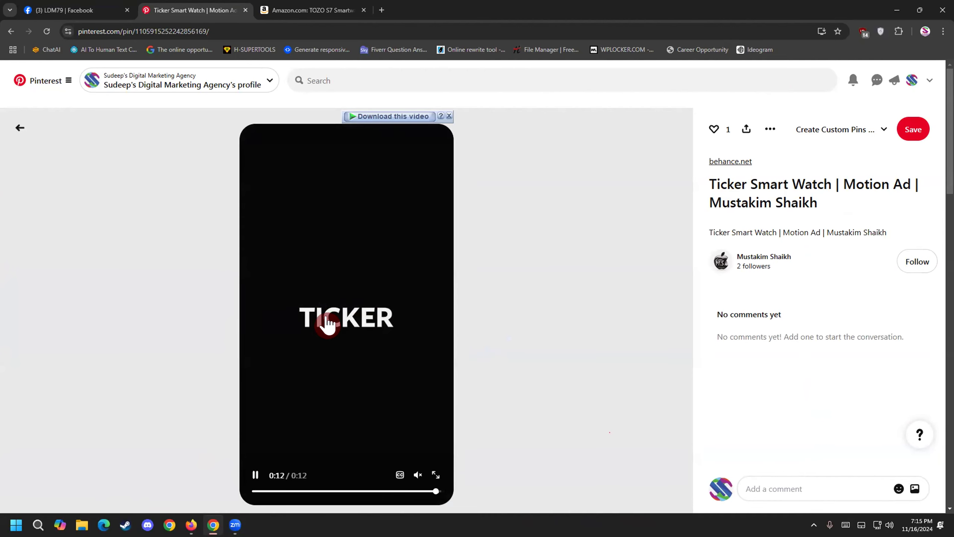
{"action": "left_click", "coordinate": [15, 130]}
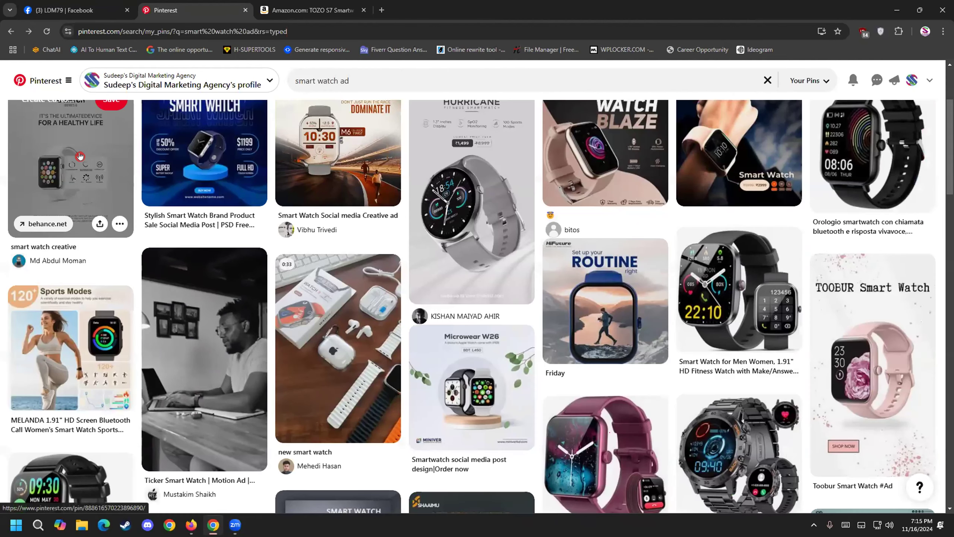
Step: Examine the layouts and styles of the other suggested smart watch ads further down the Pinterest results
{"action": "scroll", "coordinate": [295, 330], "scroll_direction": "up", "scroll_amount": 4}
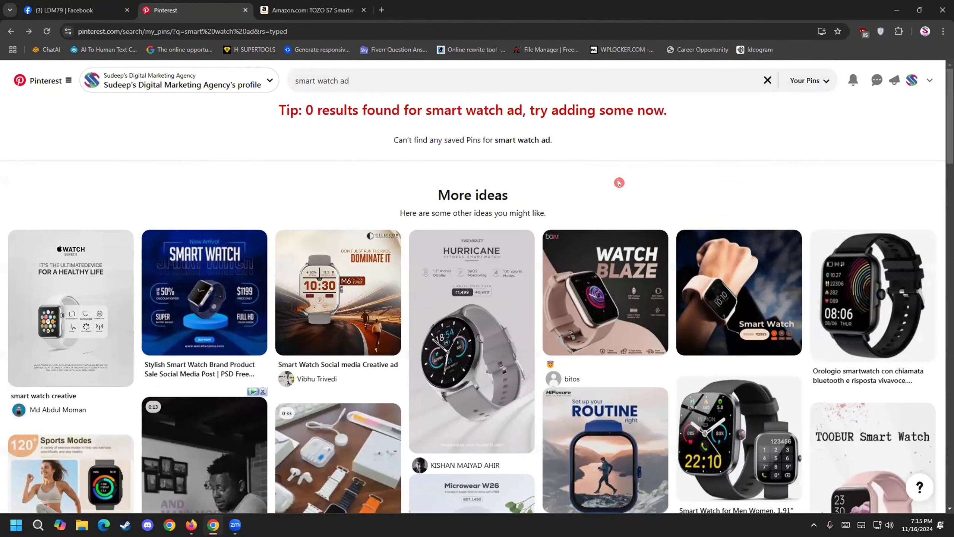
{"action": "scroll", "coordinate": [617, 379], "scroll_direction": "down", "scroll_amount": 5}
{"action": "scroll", "coordinate": [616, 424], "scroll_direction": "down", "scroll_amount": 9}
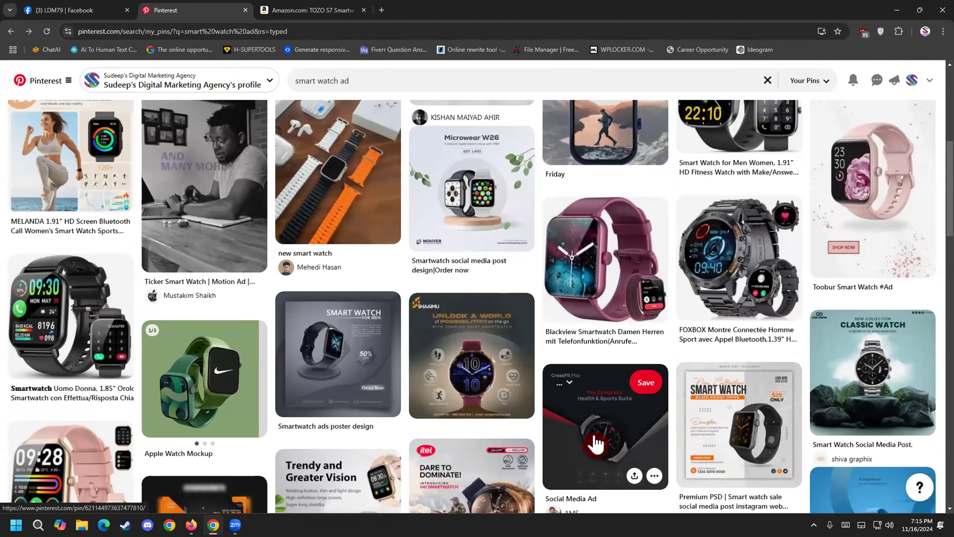
{"action": "scroll", "coordinate": [167, 391], "scroll_direction": "down", "scroll_amount": 5}
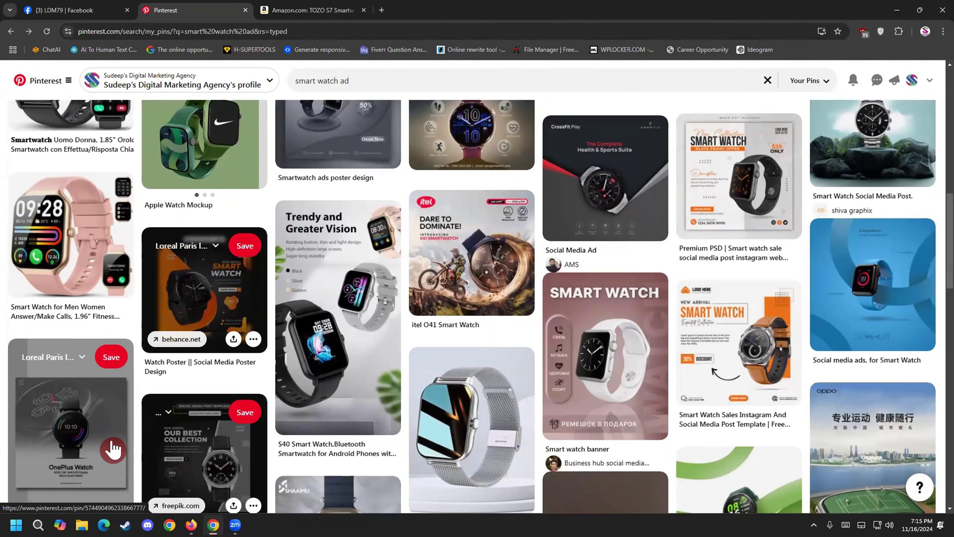
{"action": "scroll", "coordinate": [30, 473], "scroll_direction": "up", "scroll_amount": 18}
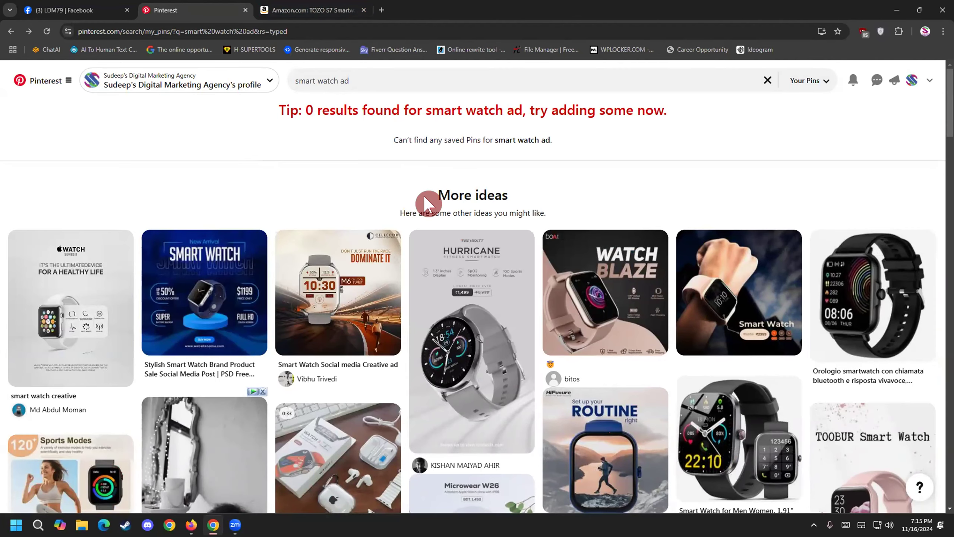
{"action": "scroll", "coordinate": [425, 198], "scroll_direction": "down", "scroll_amount": 10}
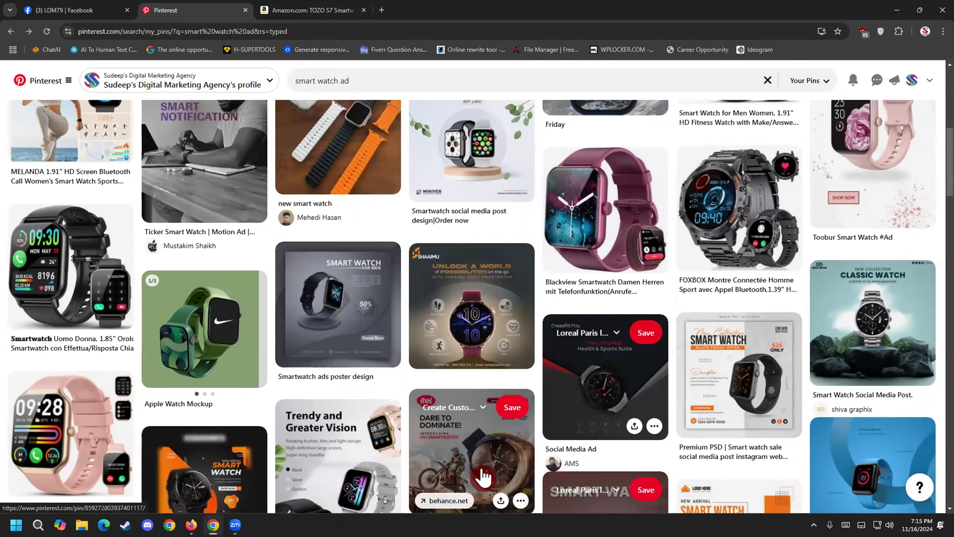
{"action": "scroll", "coordinate": [394, 449], "scroll_direction": "up", "scroll_amount": 5}
{"action": "scroll", "coordinate": [392, 442], "scroll_direction": "up", "scroll_amount": 5}
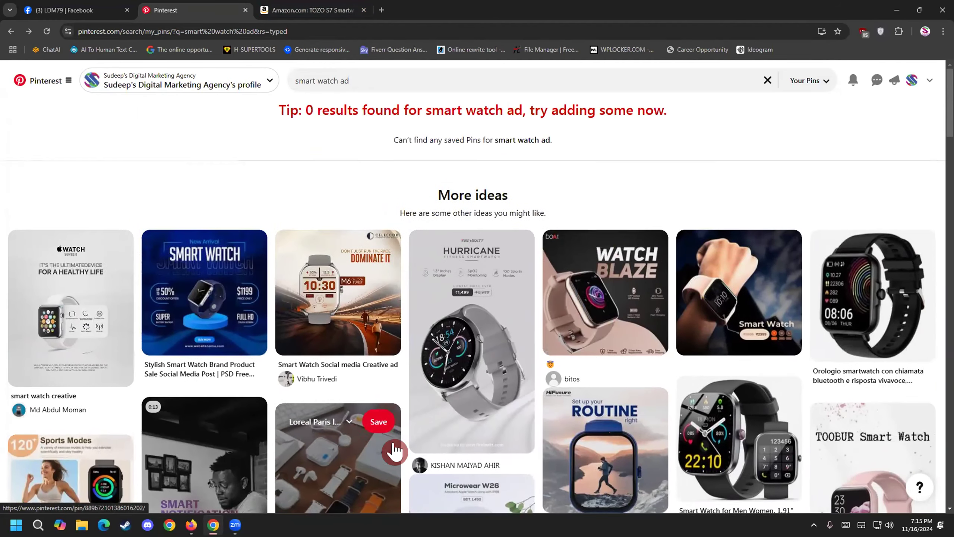
Step: Switch to the Amazon TOZO S7 page, enlarge the main product image, save it to the computer, and close the enlarged view
{"action": "left_click", "coordinate": [348, 12]}
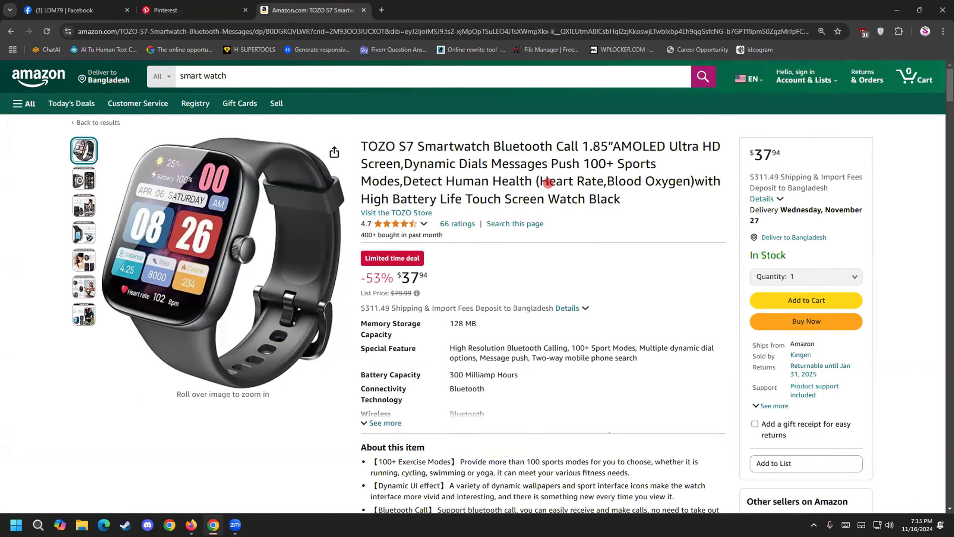
{"action": "left_click", "coordinate": [227, 236]}
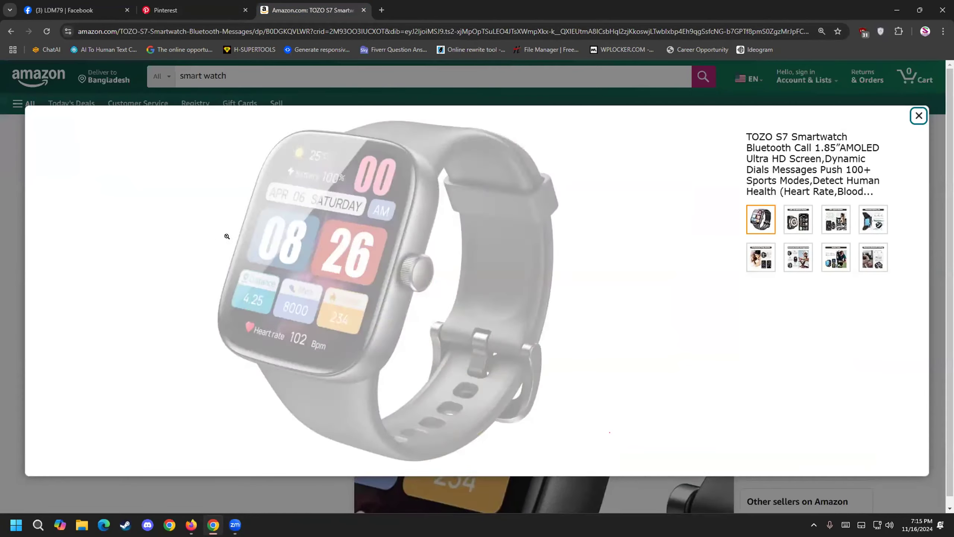
{"action": "right_click", "coordinate": [355, 261]}
{"action": "left_click", "coordinate": [397, 295]}
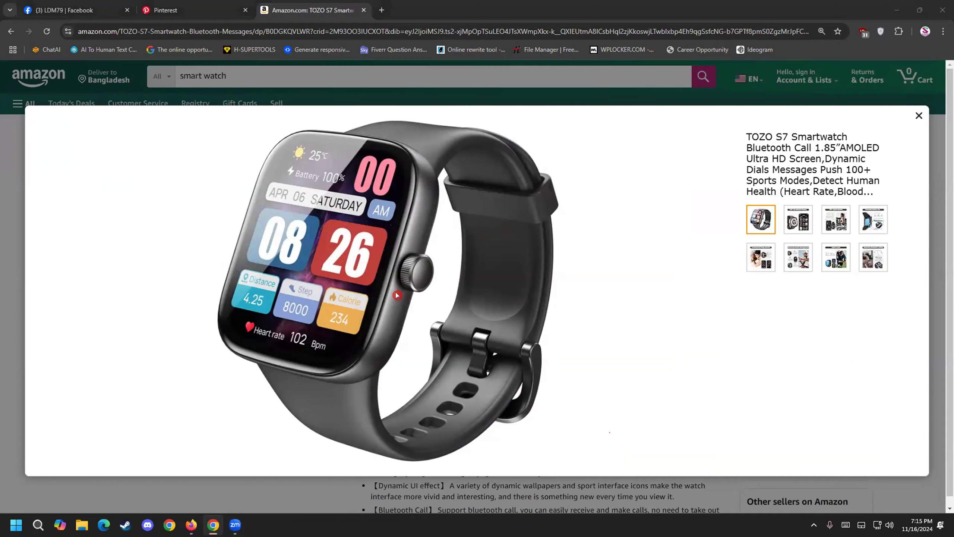
{"action": "left_click", "coordinate": [730, 491]}
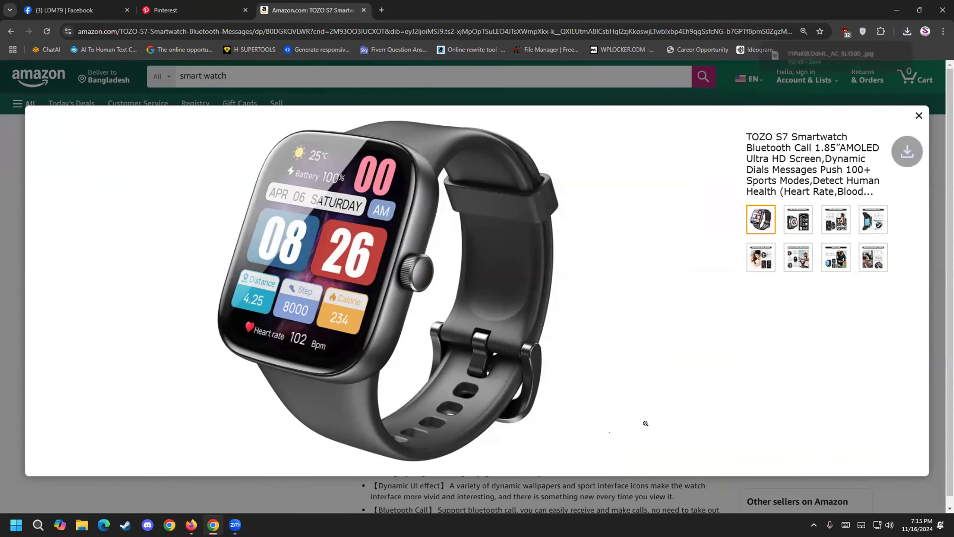
{"action": "left_click", "coordinate": [11, 222]}
Step: View the TOZO S7 product images on sports modes, sleep monitoring and other features
{"action": "left_click", "coordinate": [82, 210]}
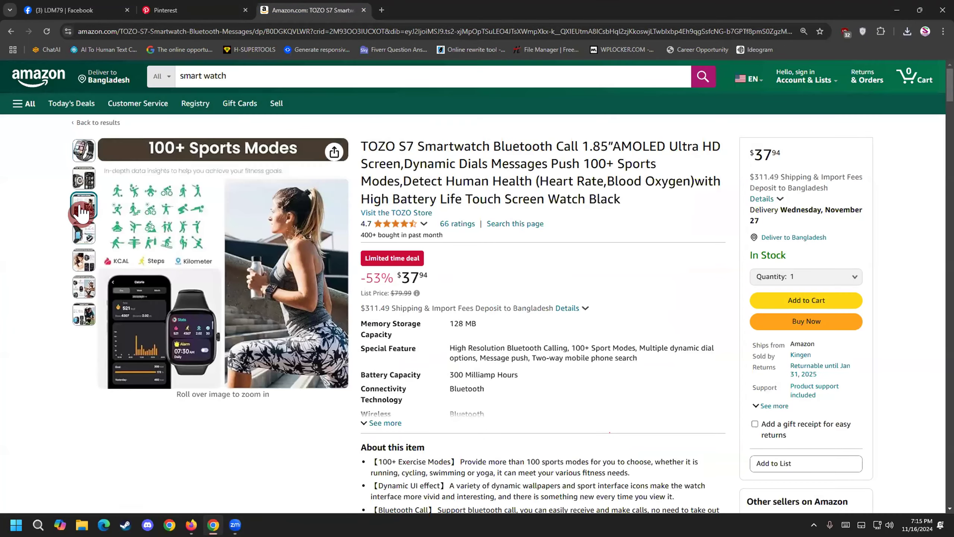
{"action": "left_click", "coordinate": [78, 244]}
{"action": "left_click", "coordinate": [73, 267]}
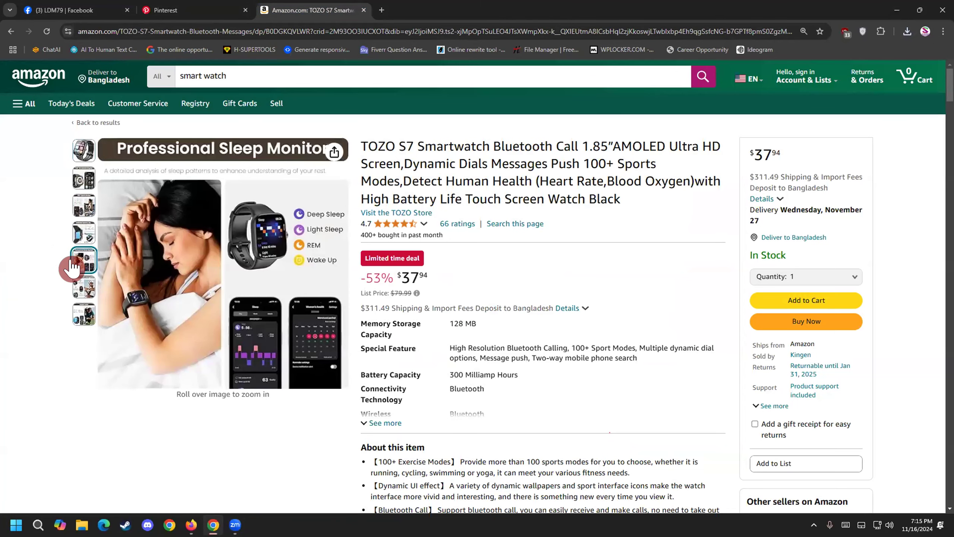
{"action": "left_click", "coordinate": [71, 278]}
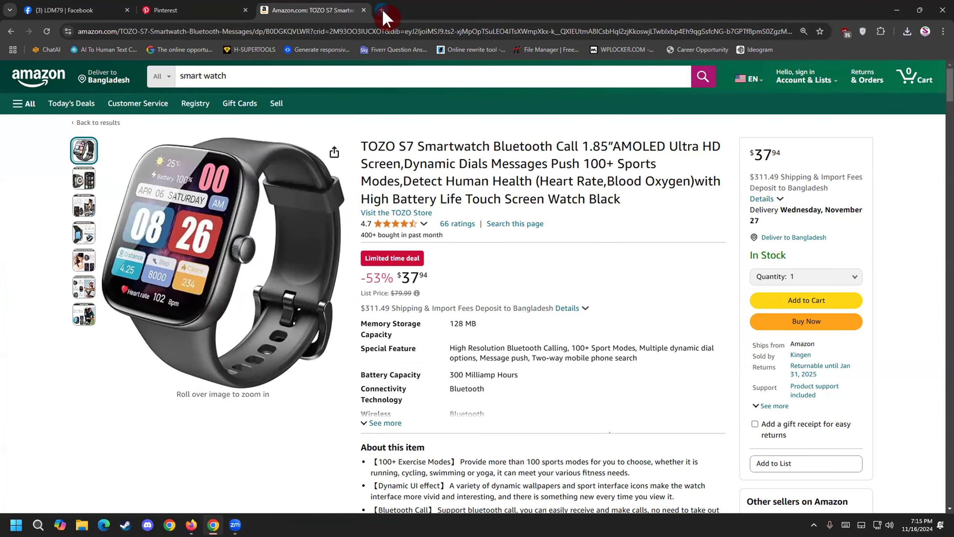
Step: Open the Canva home page in a new browser tab
{"action": "left_click", "coordinate": [381, 10]}
{"action": "left_click", "coordinate": [367, 23]}
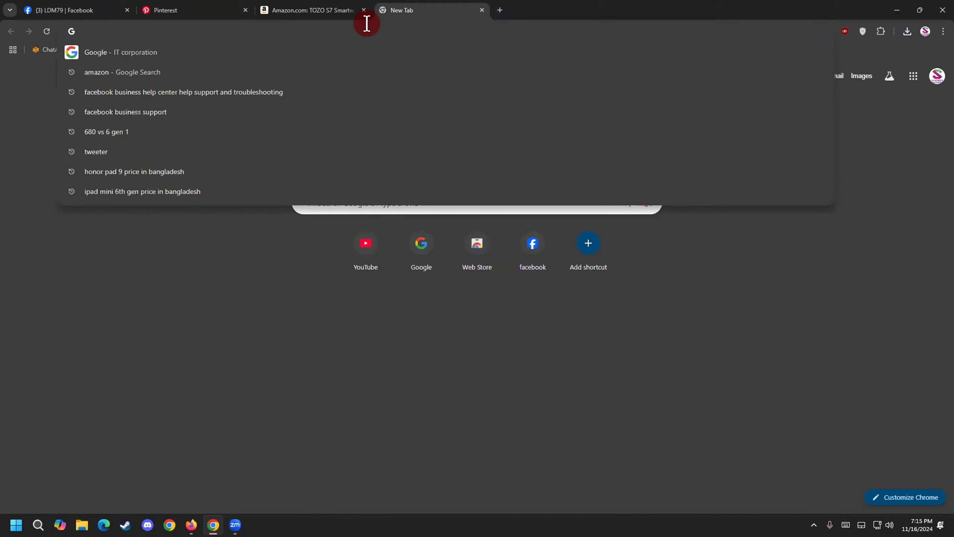
{"action": "type", "text": "ca"}
{"action": "key", "text": "Return"}
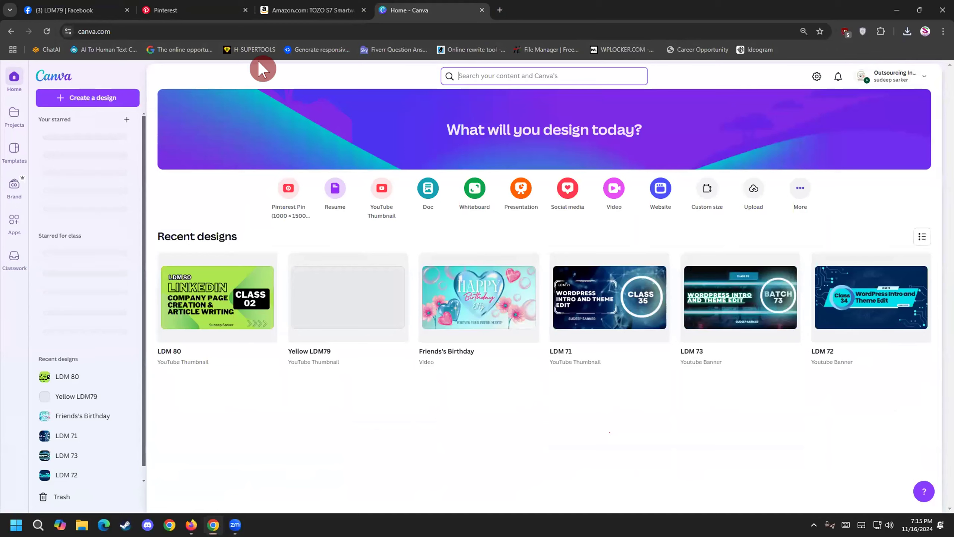
Step: Search Canva for "Pinterest pin", look over the designs and templates, and return to the Canva home page
{"action": "left_click", "coordinate": [475, 71]}
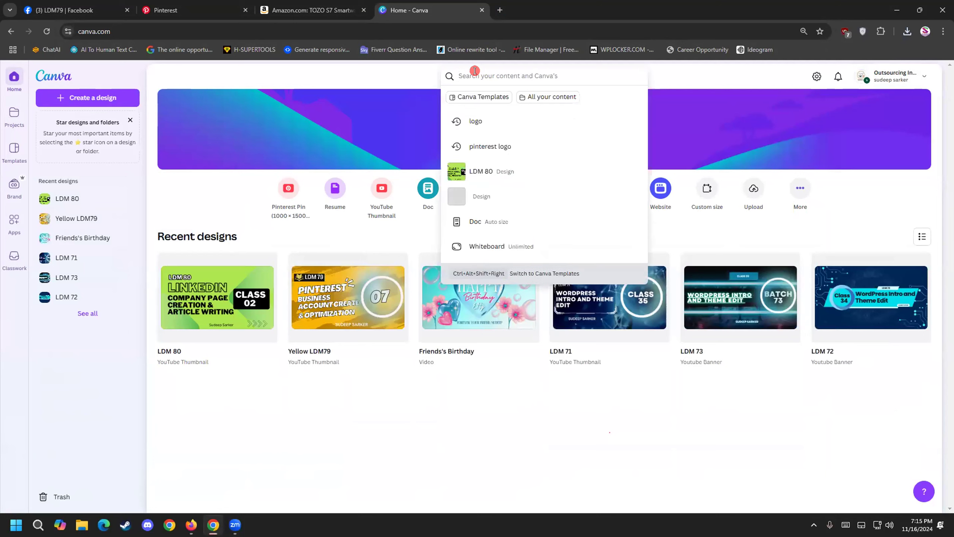
{"action": "type", "text": "pinterst"}
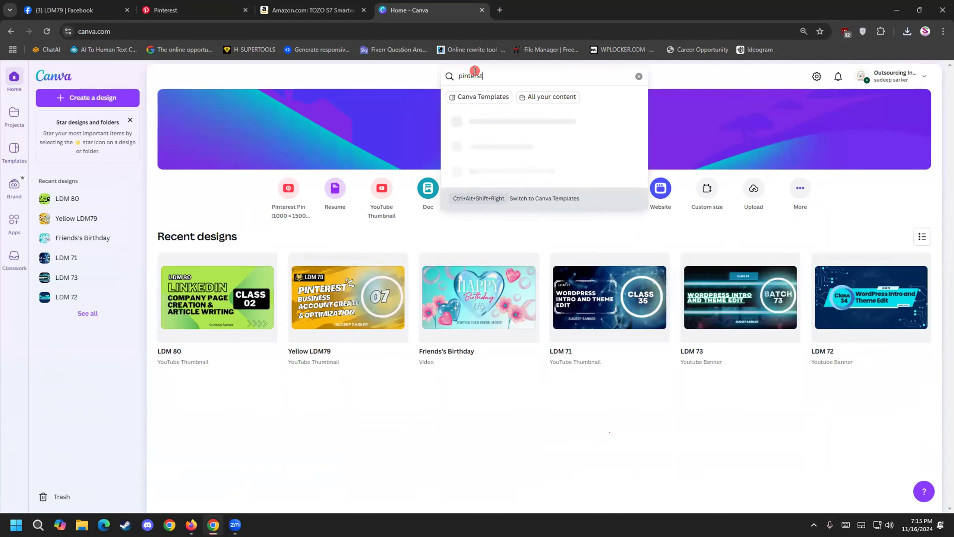
{"action": "right_click", "coordinate": [476, 73]}
{"action": "left_click", "coordinate": [522, 88]}
{"action": "type", "text": "n"}
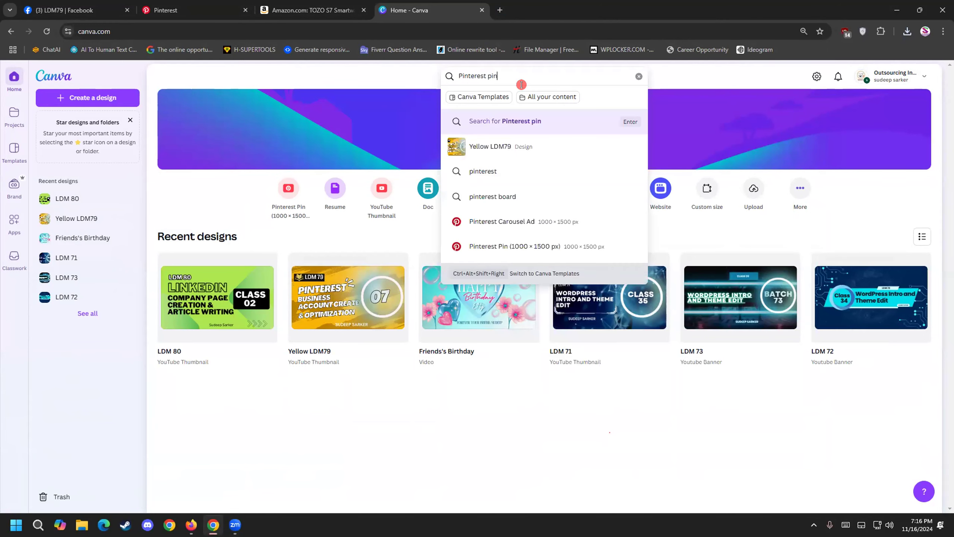
{"action": "left_click", "coordinate": [533, 120]}
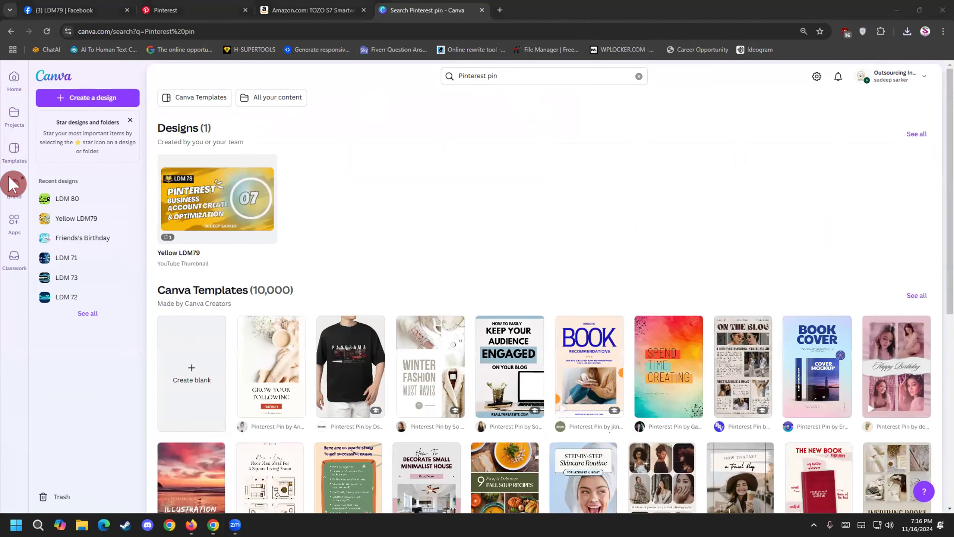
{"action": "left_click", "coordinate": [589, 74]}
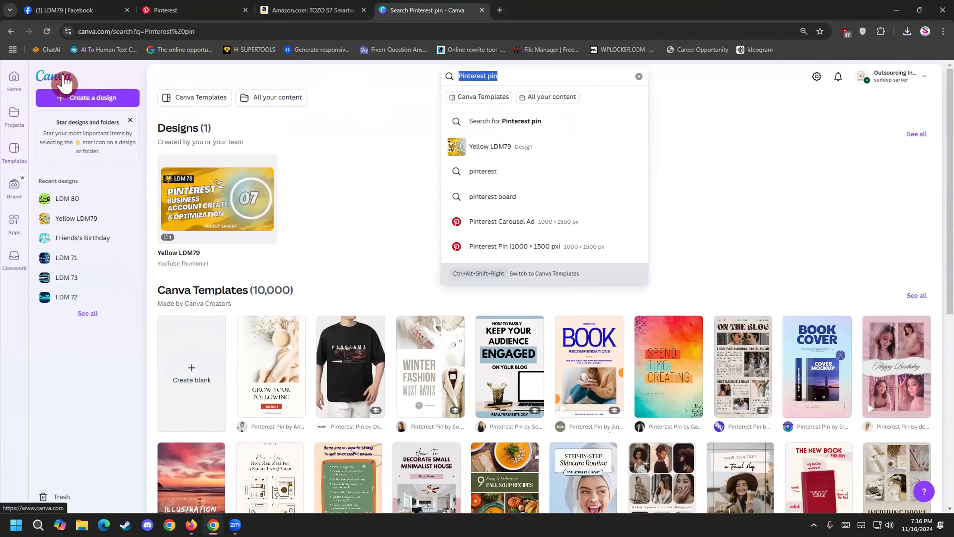
{"action": "left_click", "coordinate": [60, 77]}
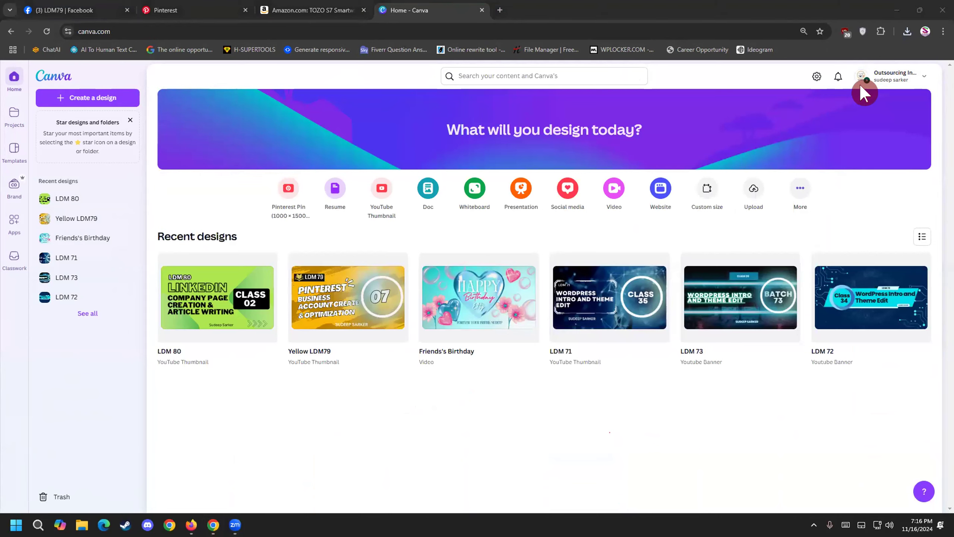
Step: Enter "Pinterest pin" in the Canva search, correcting the spelling of Pinterest
{"action": "left_click", "coordinate": [566, 71]}
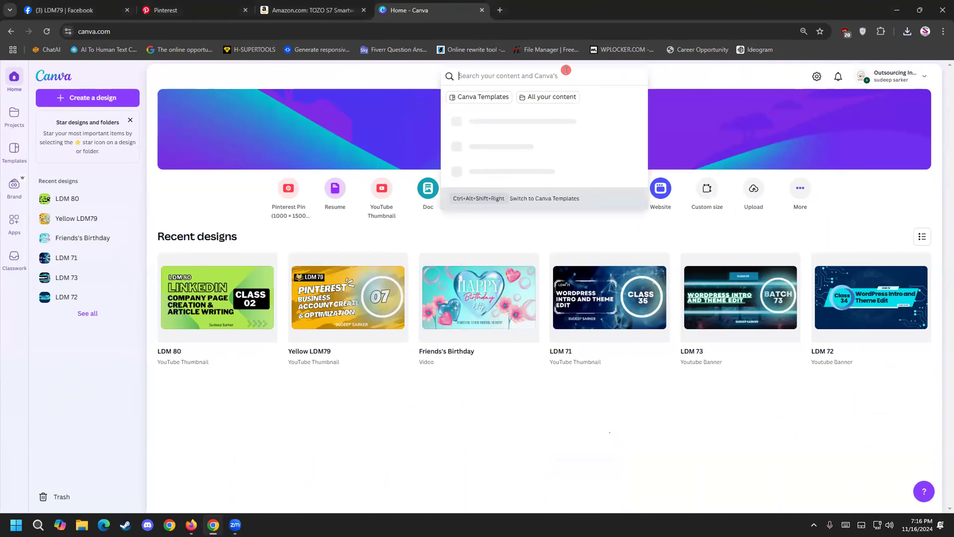
{"action": "left_click", "coordinate": [461, 173]}
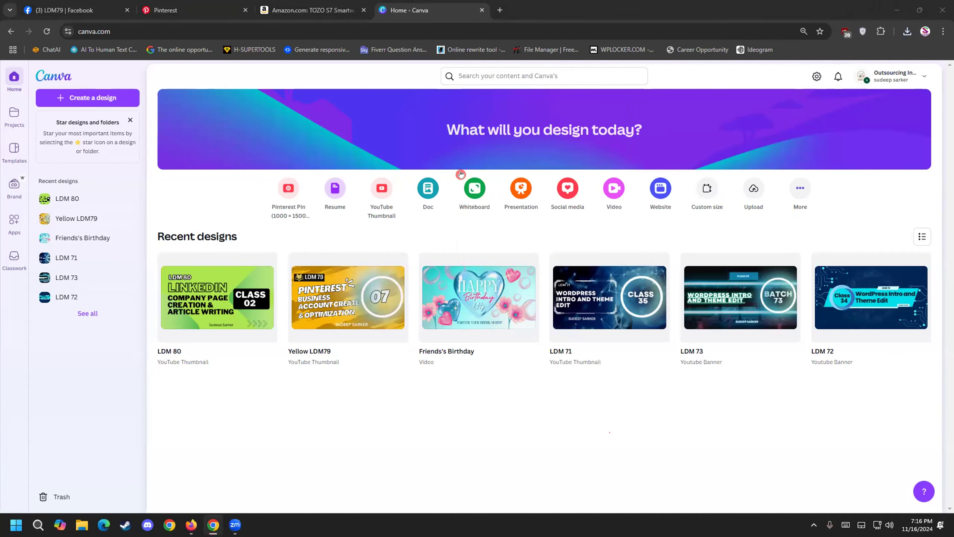
{"action": "left_click", "coordinate": [506, 71]}
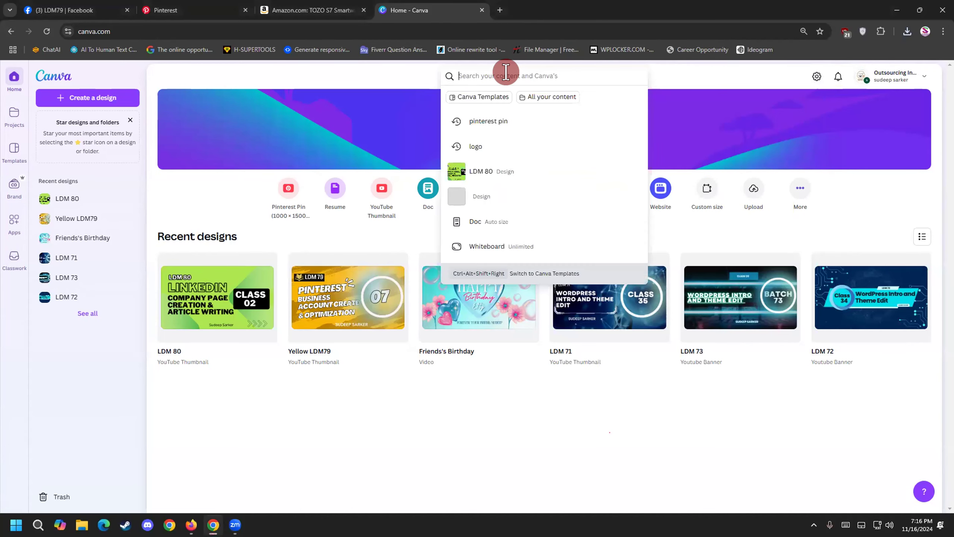
{"action": "type", "text": "pi"}
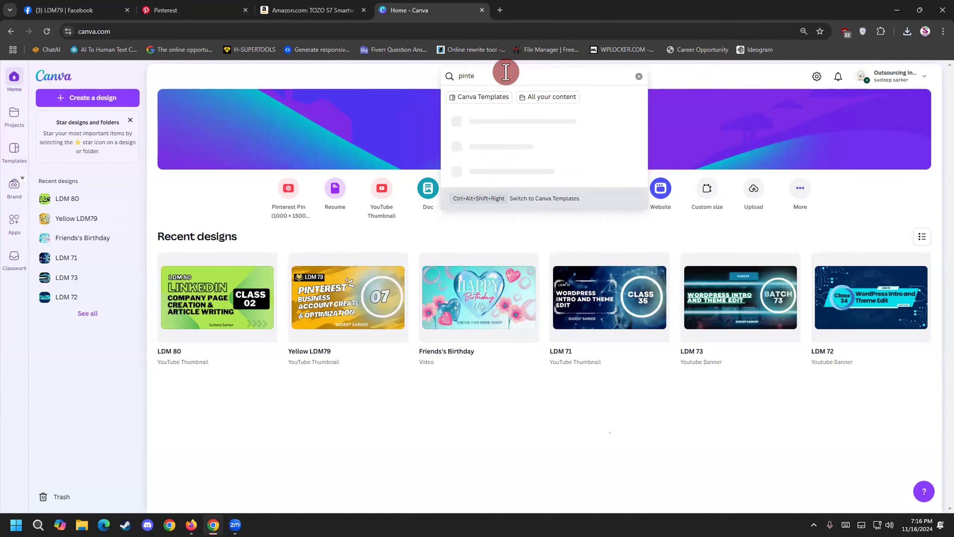
{"action": "key", "text": "BackSpace"}
{"action": "key", "text": "BackSpace"}
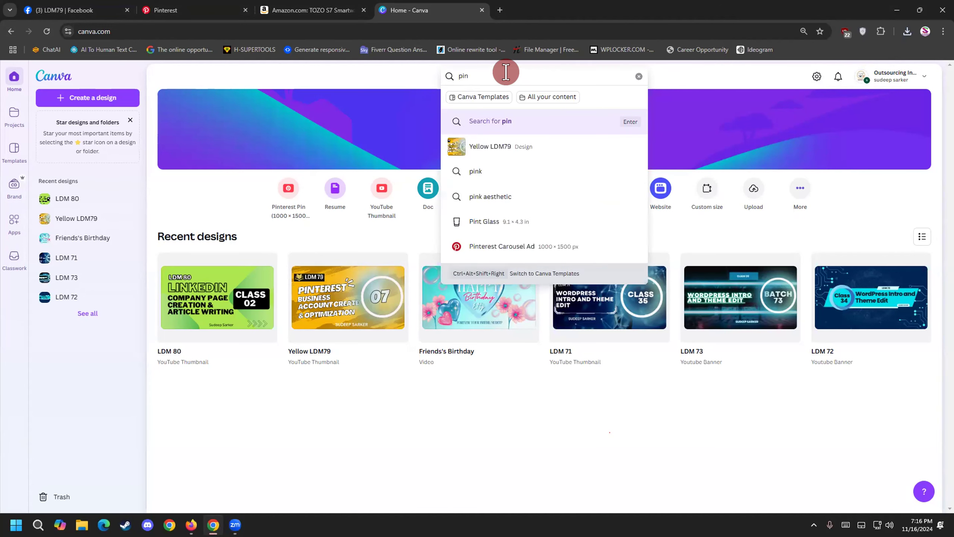
{"action": "type", "text": "t"}
{"action": "key", "text": "BackSpace"}
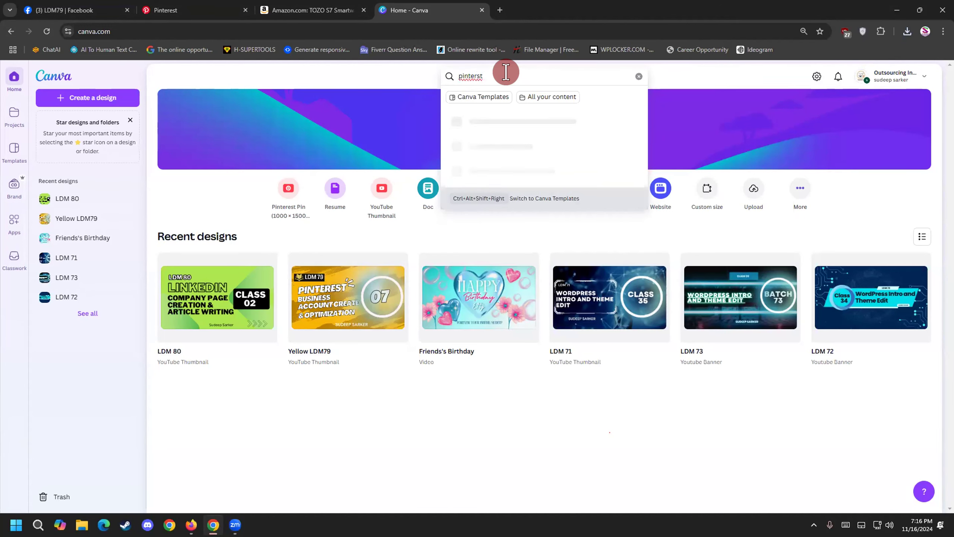
{"action": "right_click", "coordinate": [468, 76]}
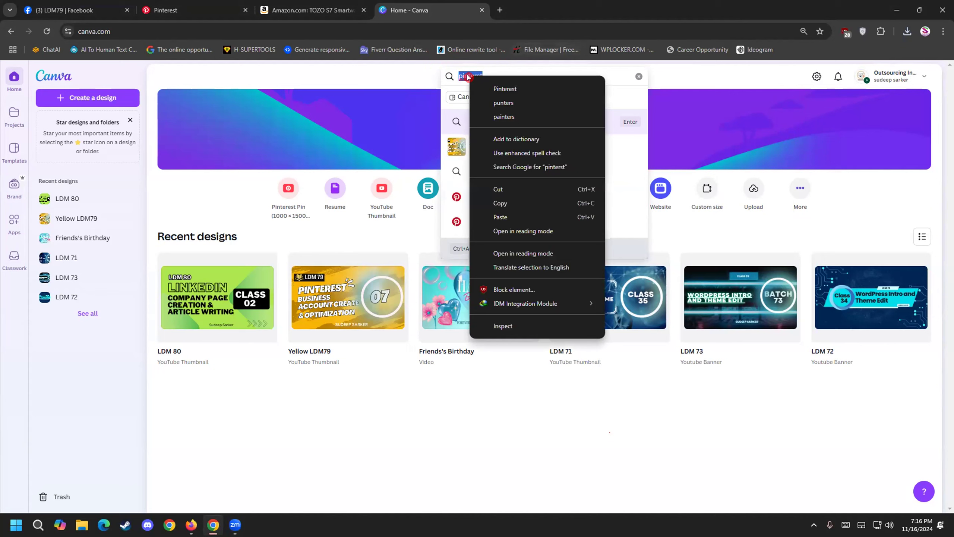
{"action": "left_click", "coordinate": [505, 89]}
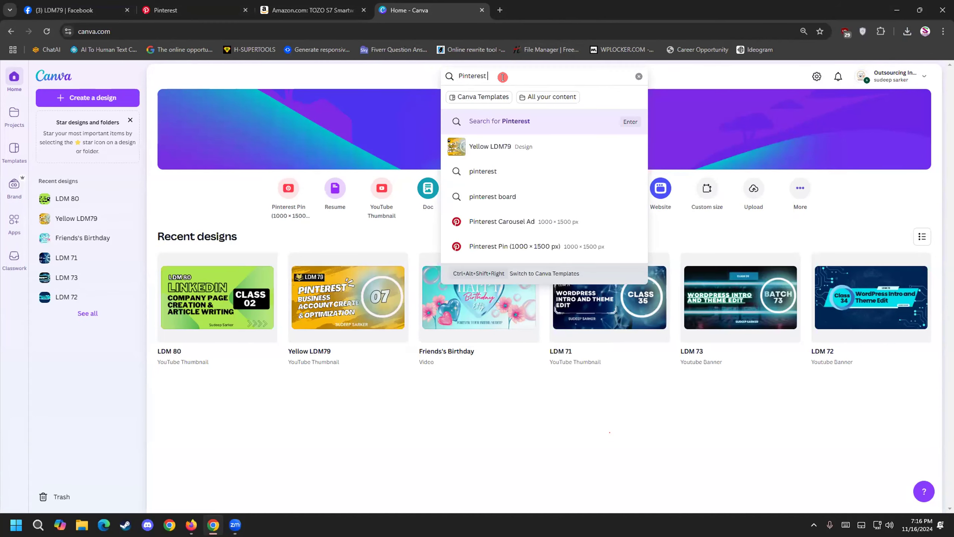
{"action": "type", "text": "pin"}
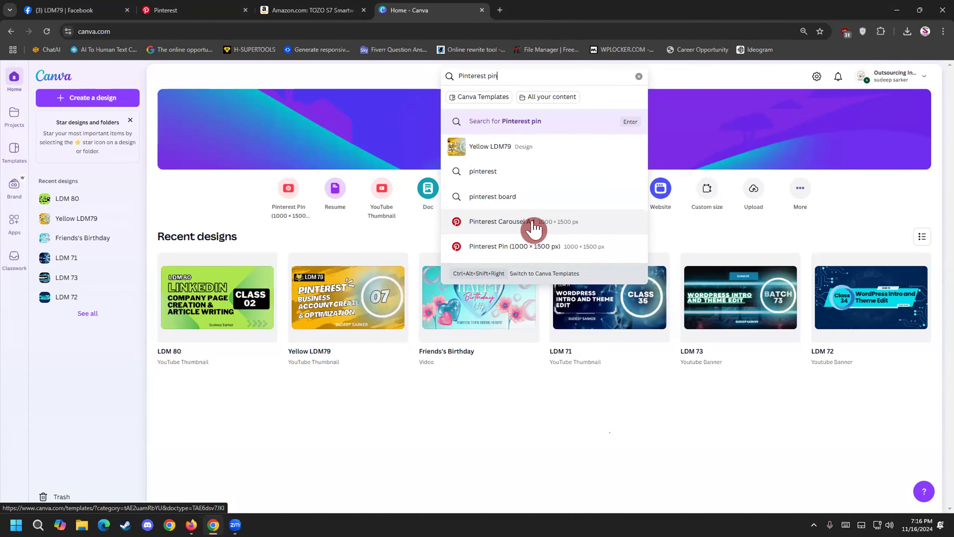
Step: Open the Pinterest Pin (1000 × 1500 px) templates and create a blank Pinterest Pin
{"action": "left_click", "coordinate": [539, 245]}
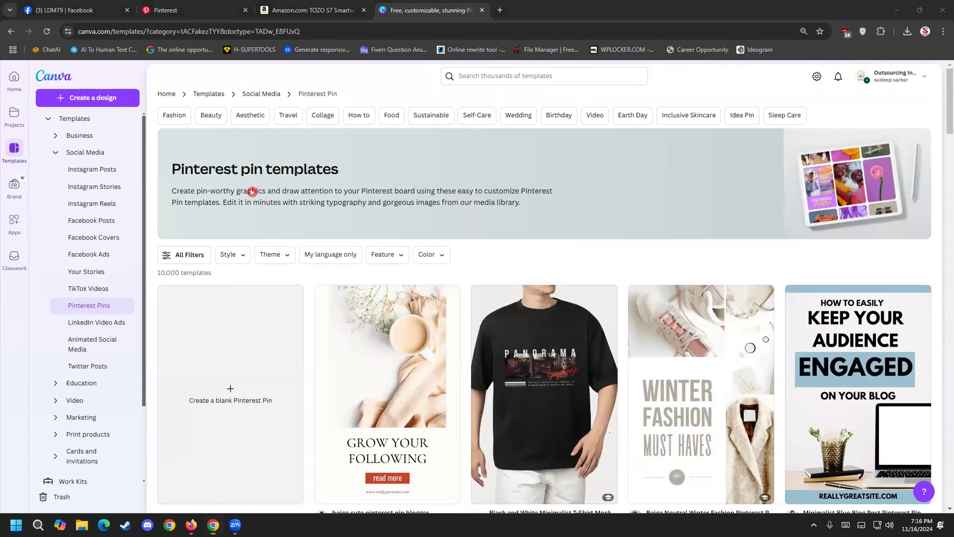
{"action": "scroll", "coordinate": [240, 307], "scroll_direction": "down", "scroll_amount": 5}
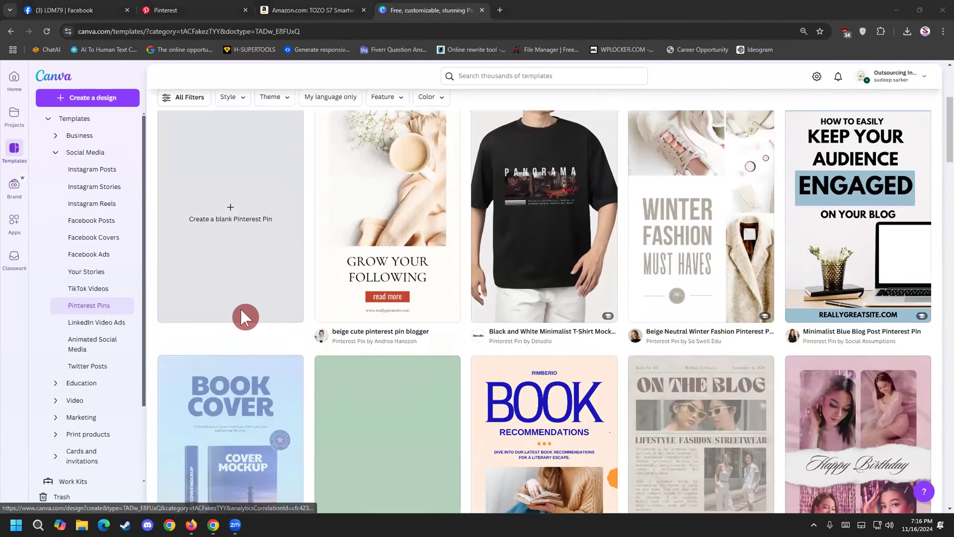
{"action": "left_click", "coordinate": [217, 206]}
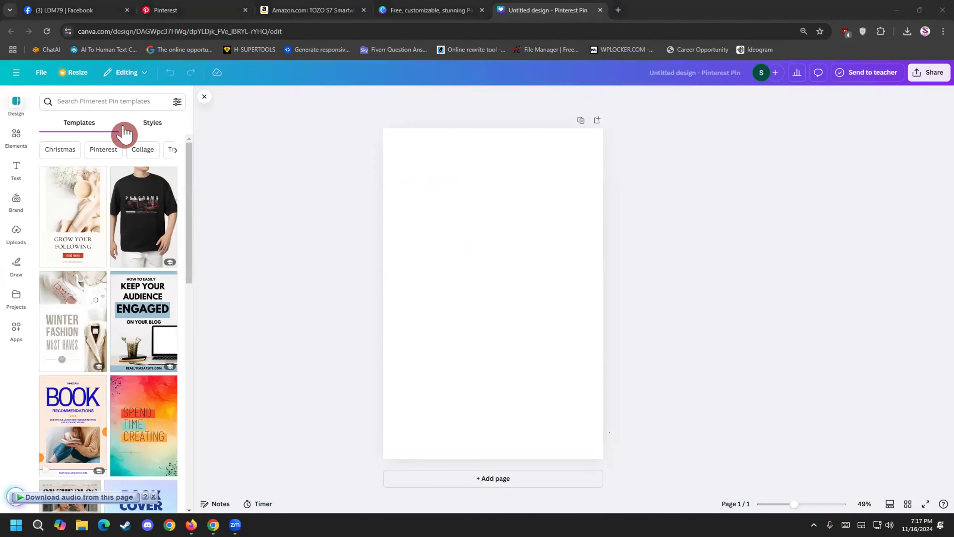
Step: Search the Pinterest Pin templates for "product" and browse the designs offered
{"action": "scroll", "coordinate": [92, 364], "scroll_direction": "down", "scroll_amount": 10}
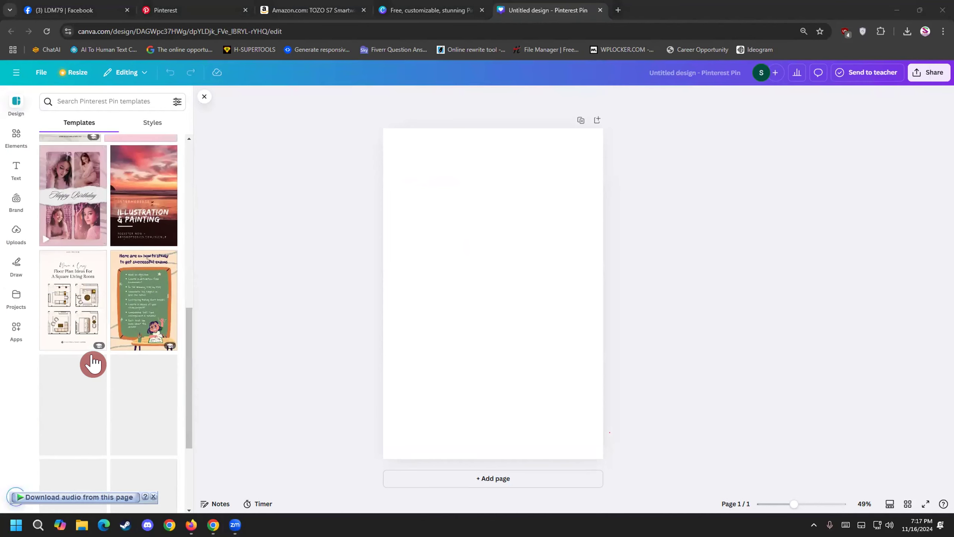
{"action": "scroll", "coordinate": [92, 363], "scroll_direction": "down", "scroll_amount": 3}
{"action": "left_click", "coordinate": [93, 101]}
{"action": "type", "text": "product"}
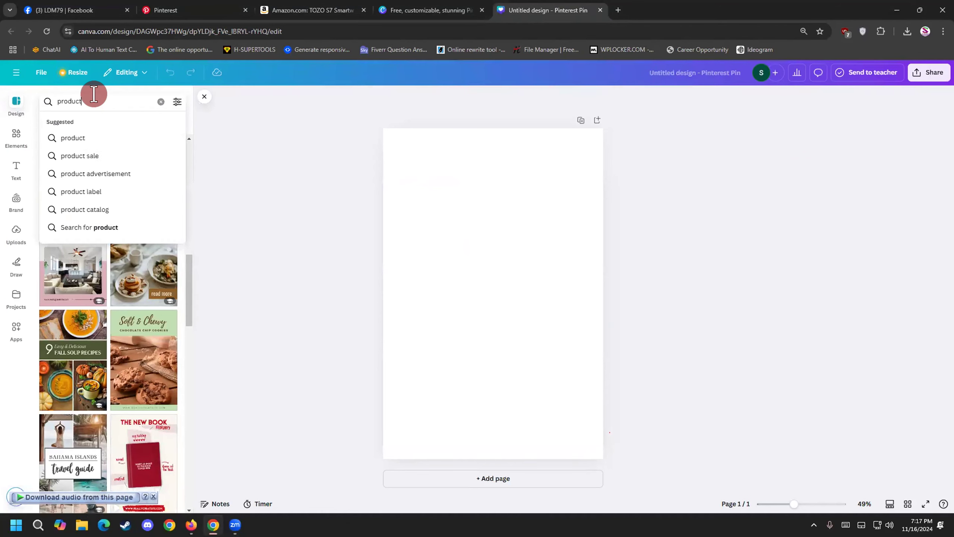
{"action": "key", "text": "Return"}
{"action": "scroll", "coordinate": [165, 208], "scroll_direction": "down", "scroll_amount": 2}
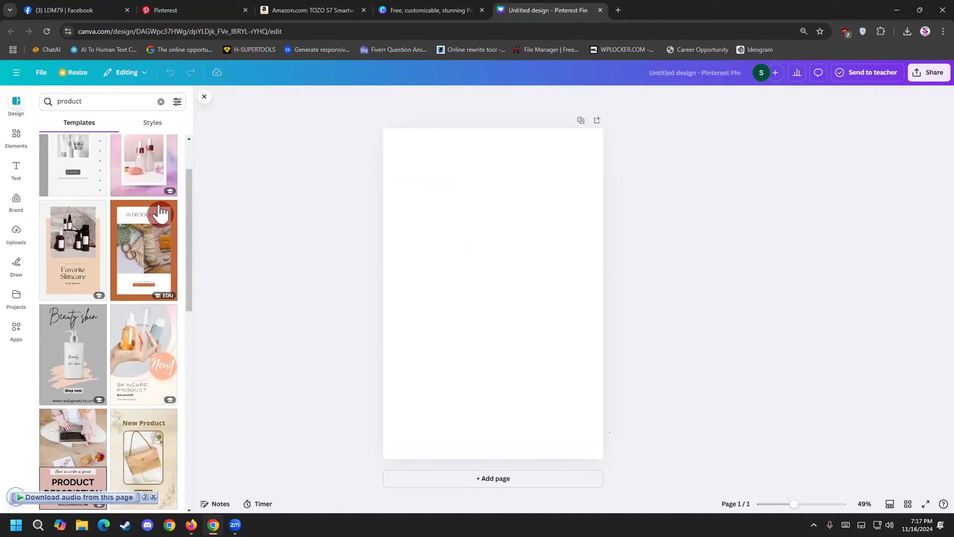
{"action": "scroll", "coordinate": [160, 212], "scroll_direction": "down", "scroll_amount": 5}
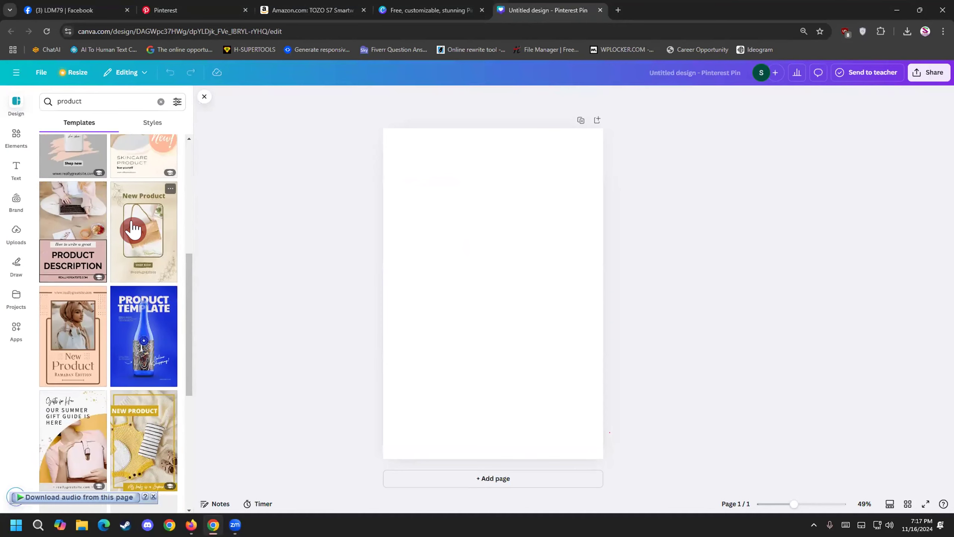
{"action": "scroll", "coordinate": [132, 228], "scroll_direction": "down", "scroll_amount": 6}
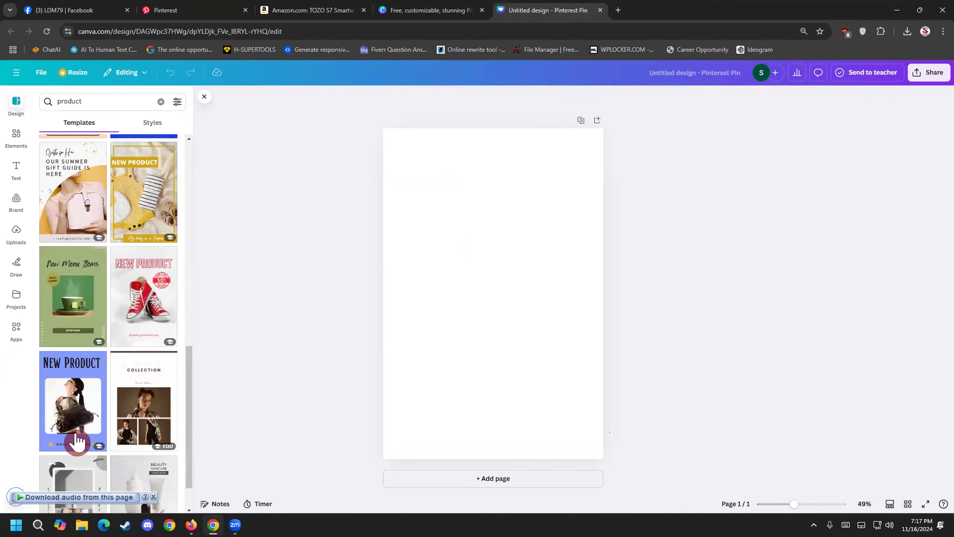
{"action": "scroll", "coordinate": [124, 256], "scroll_direction": "down", "scroll_amount": 1}
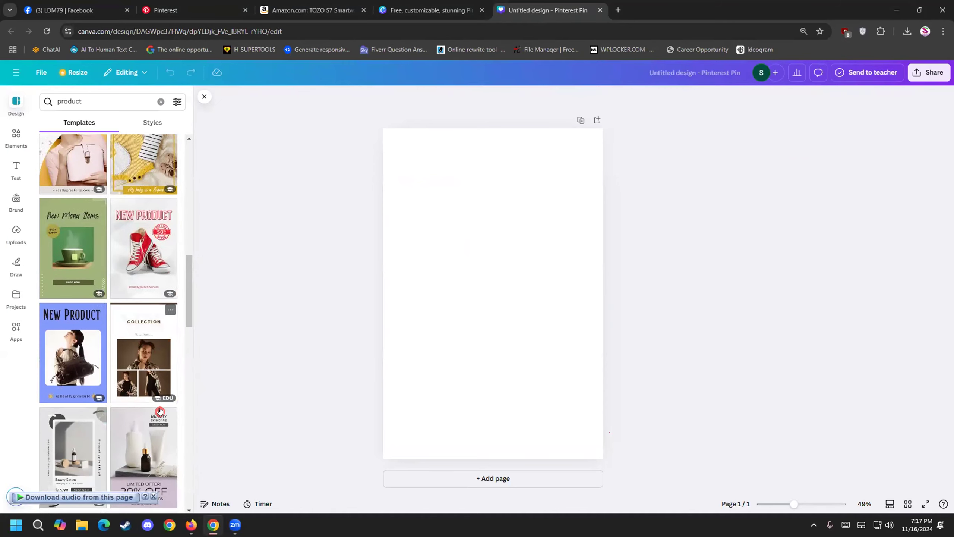
Step: Close the Canva template gallery page and return to the untitled Pinterest Pin design
{"action": "left_click", "coordinate": [391, 10]}
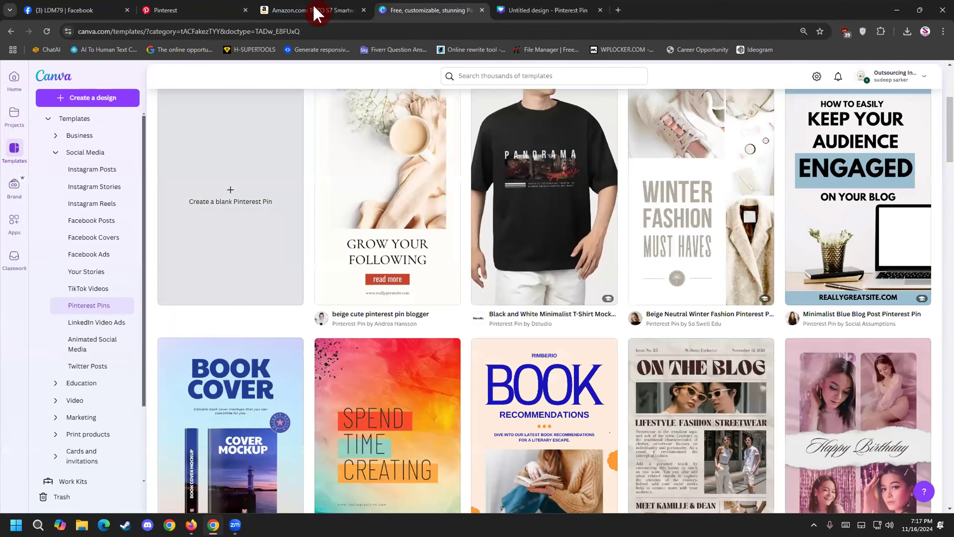
{"action": "left_click", "coordinate": [323, 10]}
{"action": "left_click", "coordinate": [482, 10]}
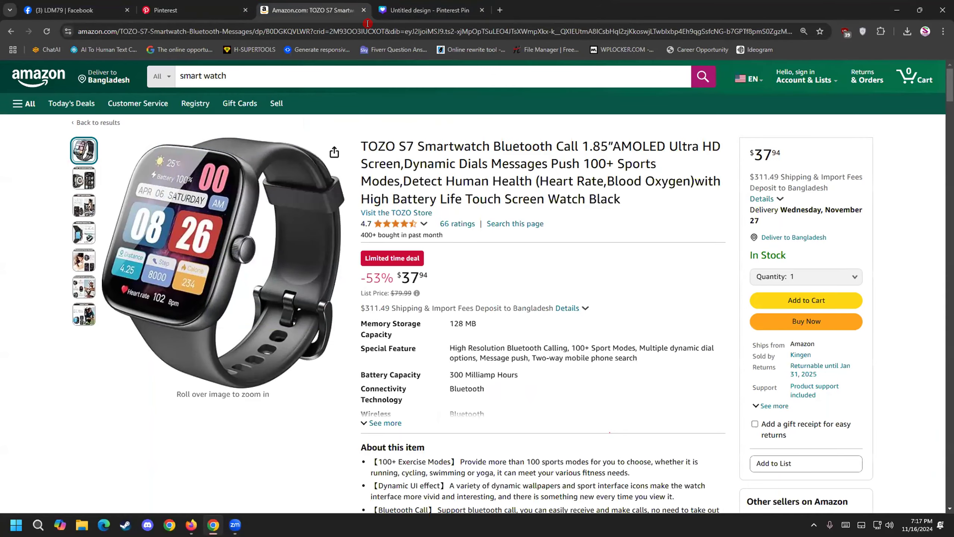
{"action": "left_click", "coordinate": [391, 10]}
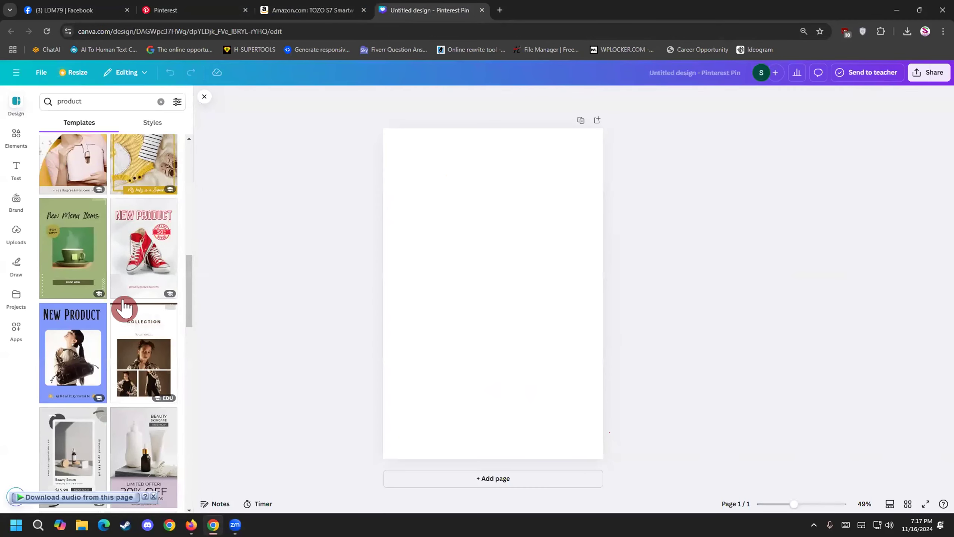
Step: Compare the product templates with the Amazon watch page and apply the Grey Abstract Simple New Product Fashion template
{"action": "scroll", "coordinate": [65, 360], "scroll_direction": "down", "scroll_amount": 5}
{"action": "scroll", "coordinate": [68, 362], "scroll_direction": "down", "scroll_amount": 4}
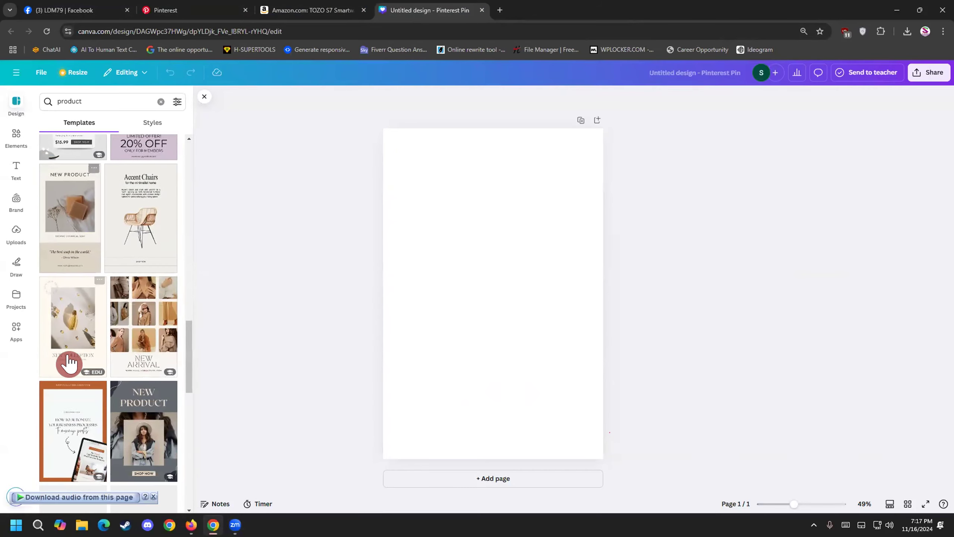
{"action": "left_click", "coordinate": [304, 10]}
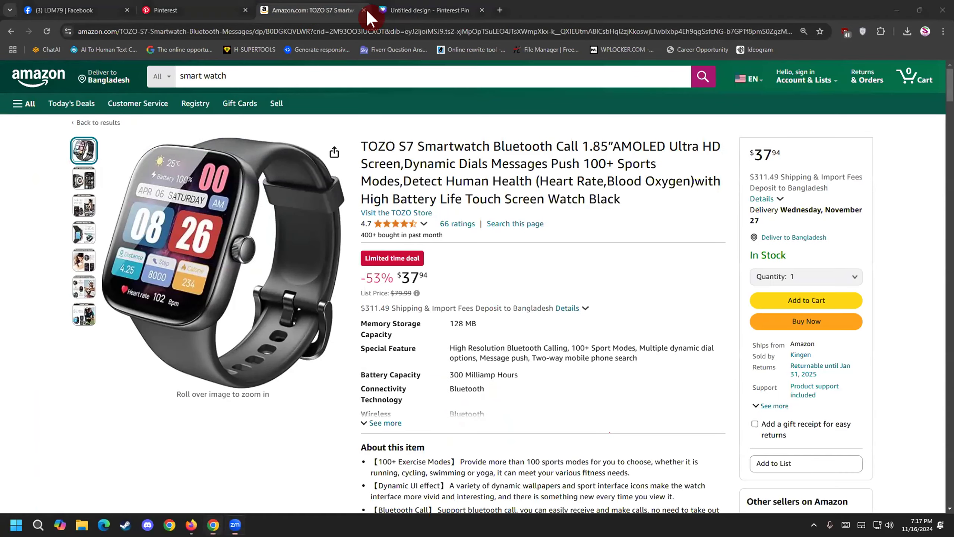
{"action": "key", "text": "ctrl+Tab"}
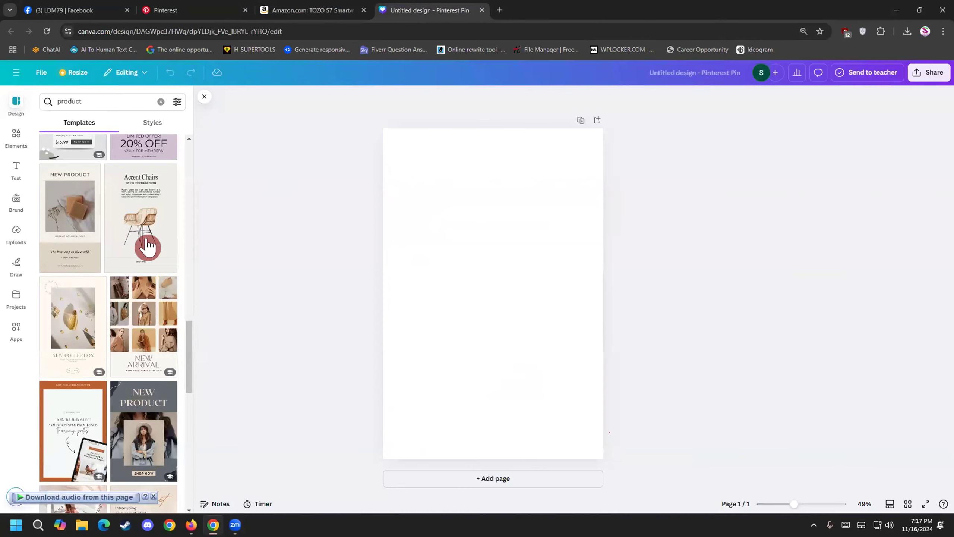
{"action": "scroll", "coordinate": [148, 246], "scroll_direction": "down", "scroll_amount": 5}
{"action": "scroll", "coordinate": [144, 270], "scroll_direction": "up", "scroll_amount": 2}
{"action": "left_click", "coordinate": [143, 293]}
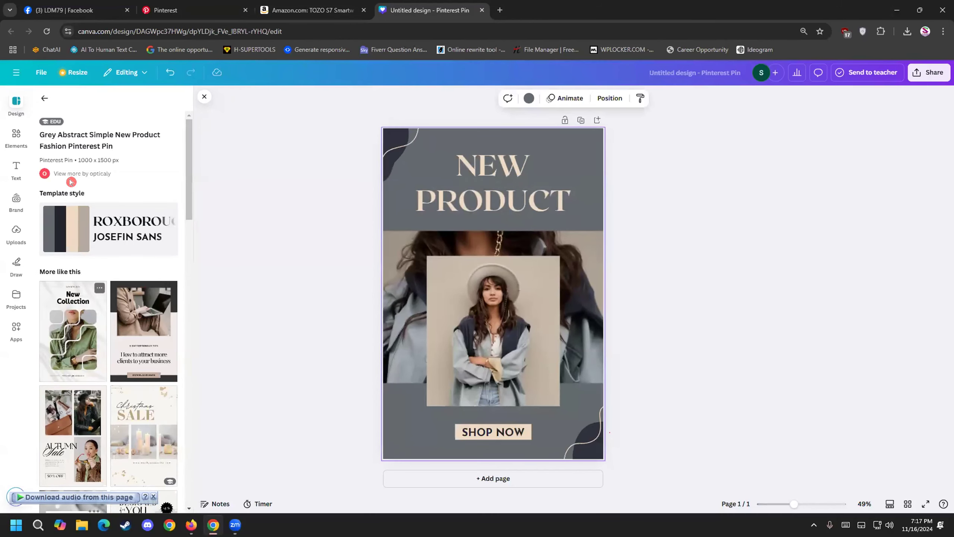
Step: Return to the product templates and apply the grey Simple New Product Design with black sneakers on a yellow circle
{"action": "left_click", "coordinate": [40, 99]}
{"action": "scroll", "coordinate": [133, 350], "scroll_direction": "down", "scroll_amount": 5}
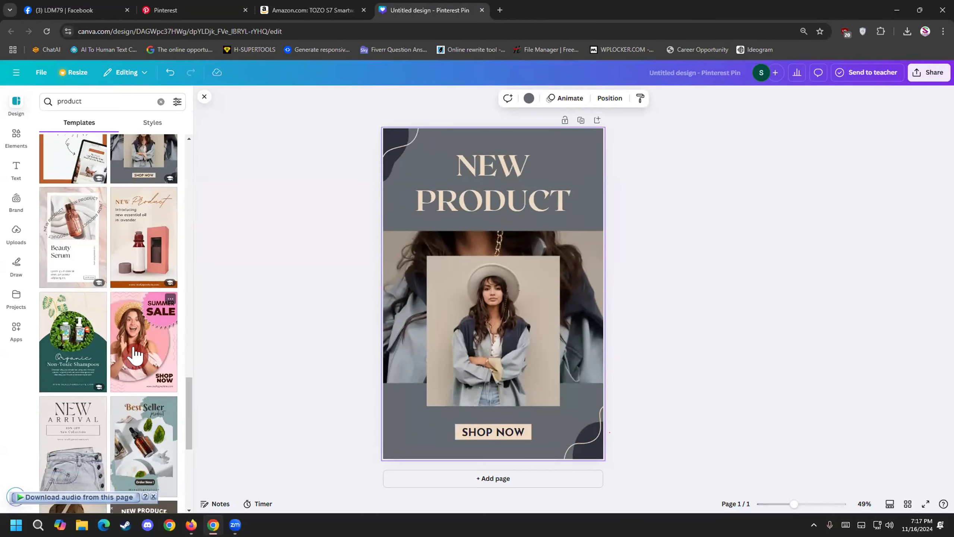
{"action": "scroll", "coordinate": [109, 380], "scroll_direction": "down", "scroll_amount": 5}
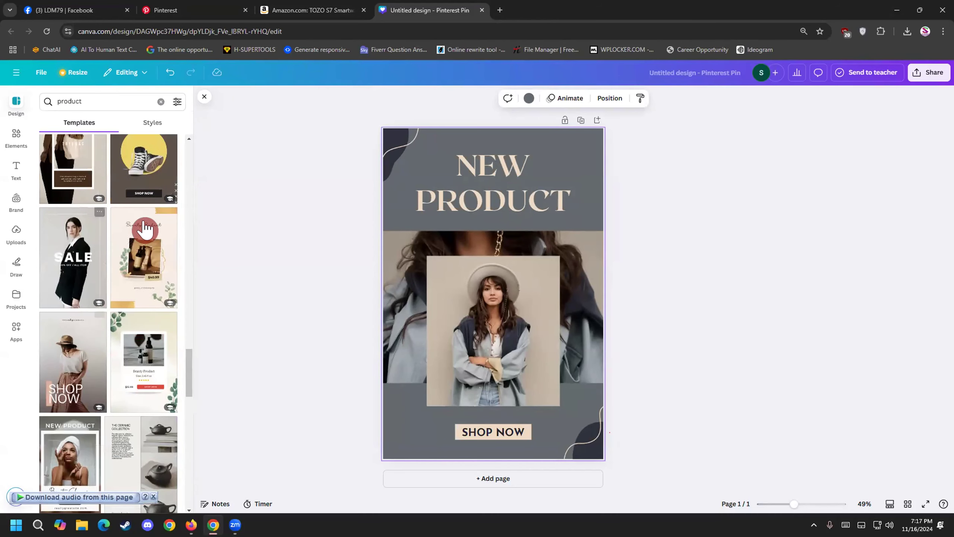
{"action": "left_click", "coordinate": [158, 182]}
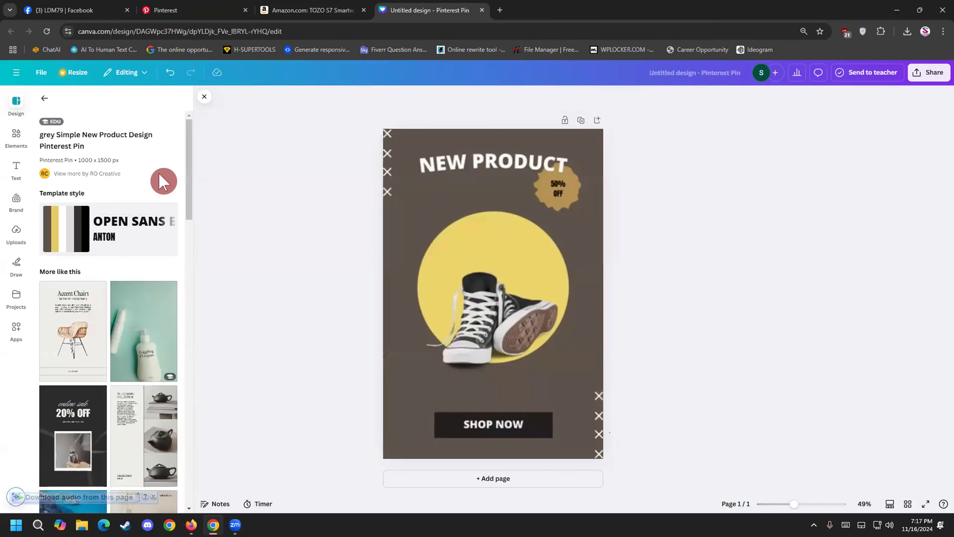
Step: From the designs similar to the sneaker template, apply the Black and White Minimal Product Sale Pinterest Pin template
{"action": "left_click", "coordinate": [44, 97]}
{"action": "left_click", "coordinate": [140, 188]}
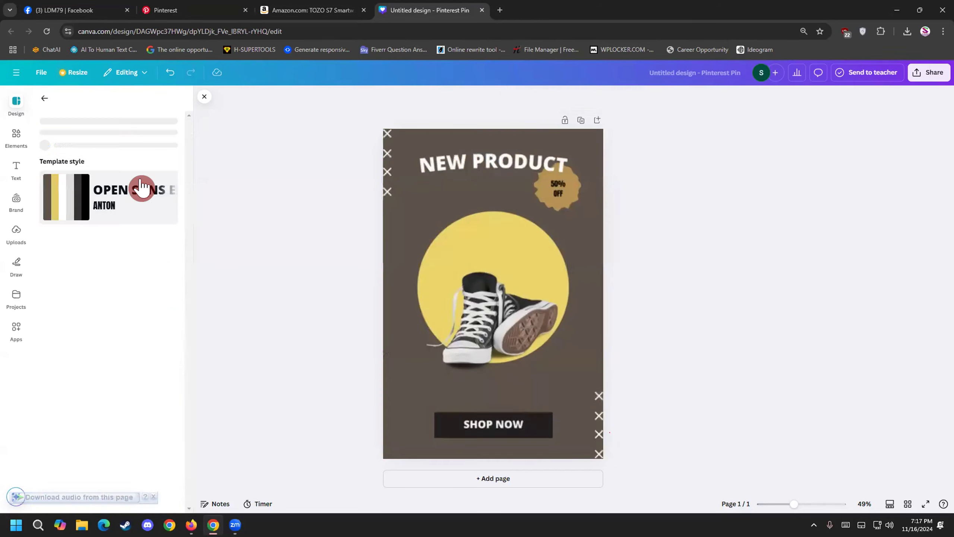
{"action": "left_click", "coordinate": [64, 417]}
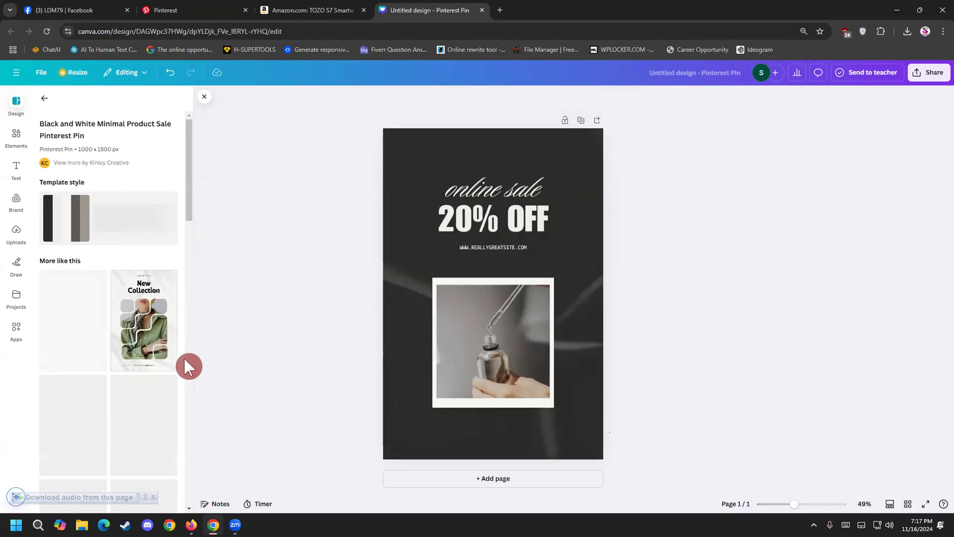
{"action": "left_click", "coordinate": [409, 370]}
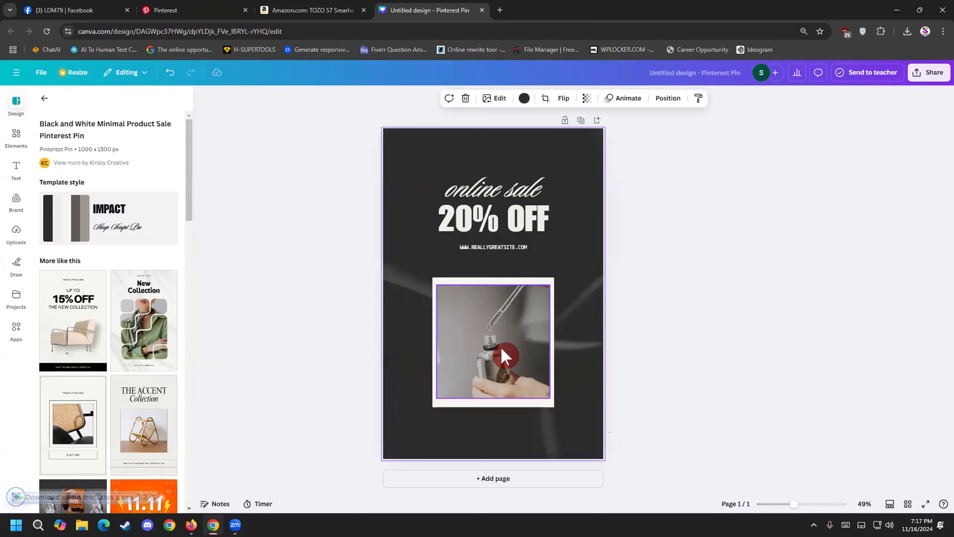
Step: Try deleting the dropper bottle photo from its frame, and undo the deletion
{"action": "left_click", "coordinate": [477, 351]}
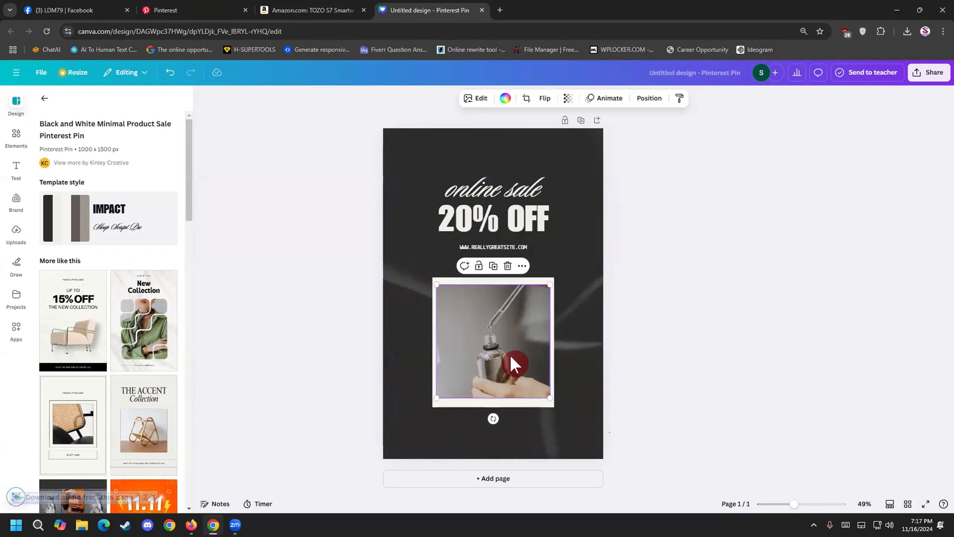
{"action": "key", "text": "Delete"}
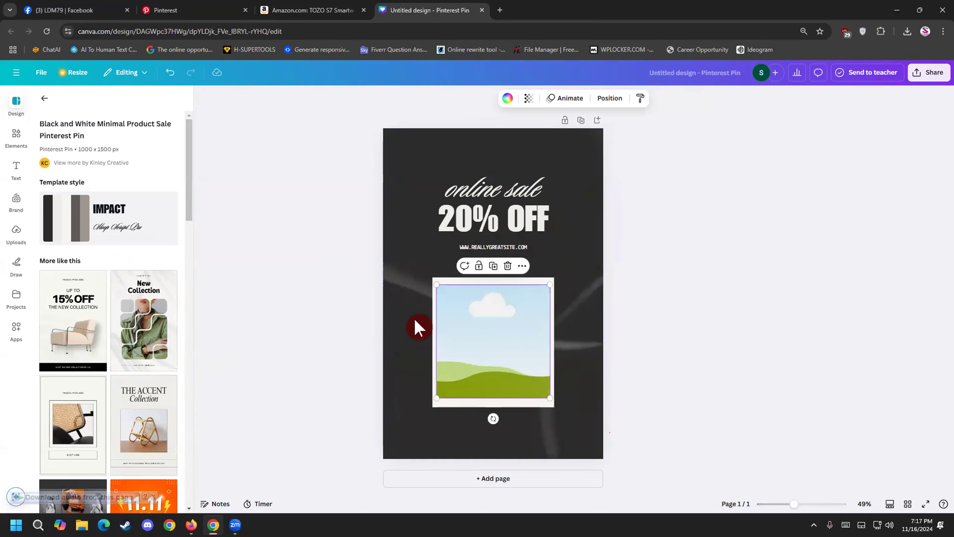
{"action": "key", "text": "ctrl+z"}
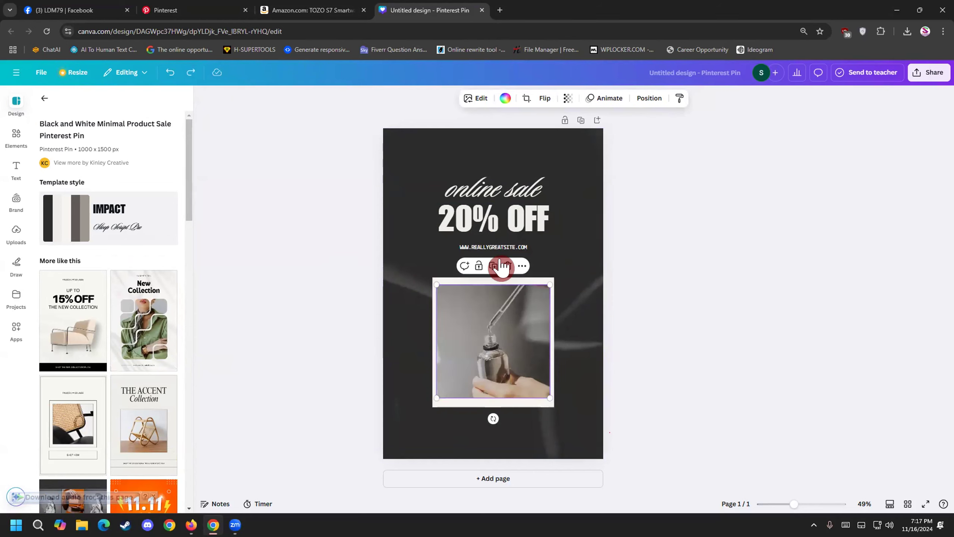
Step: Delete the dropper bottle photo from its frame and upload the watch image 71PaK0LOdHL_AC_SL1500_ from the Desktop folder
{"action": "left_click", "coordinate": [507, 267]}
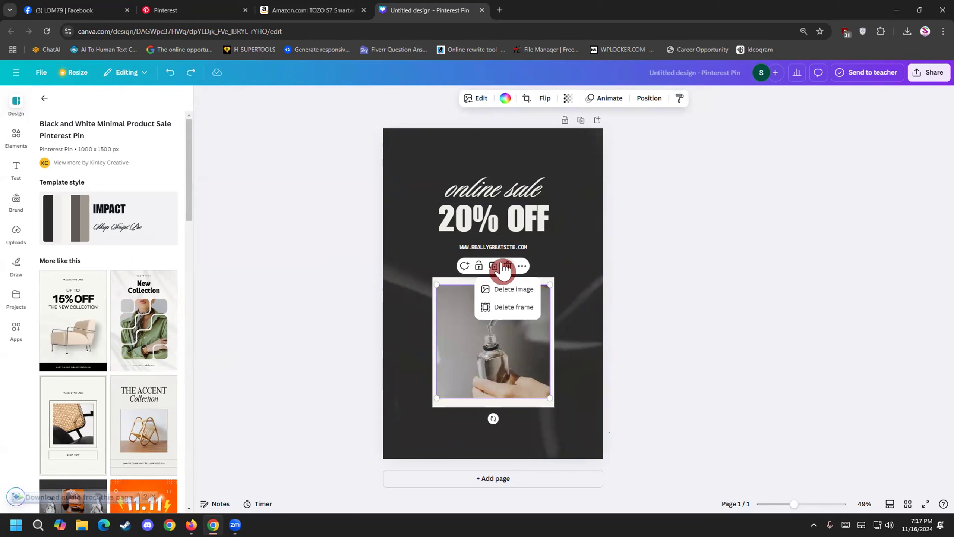
{"action": "left_click", "coordinate": [510, 289]}
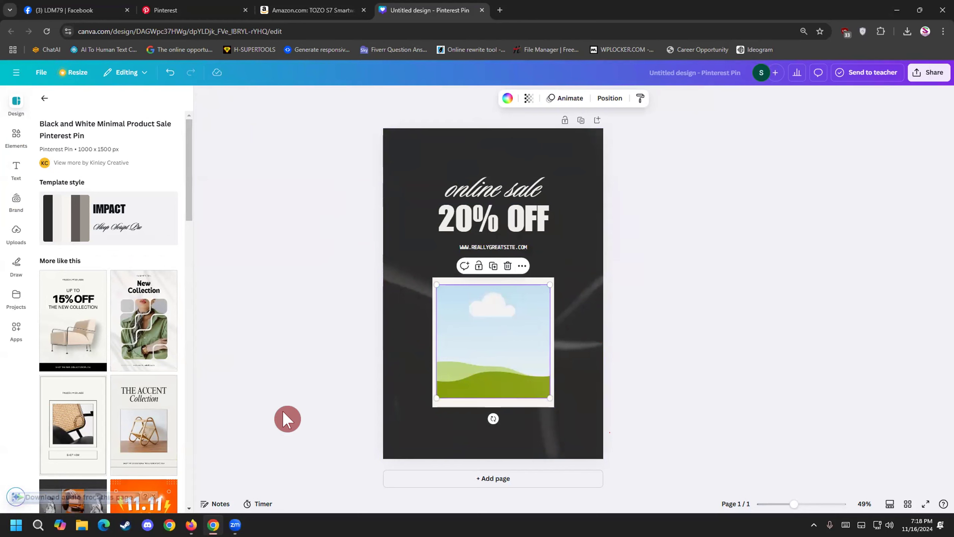
{"action": "left_click", "coordinate": [15, 229]}
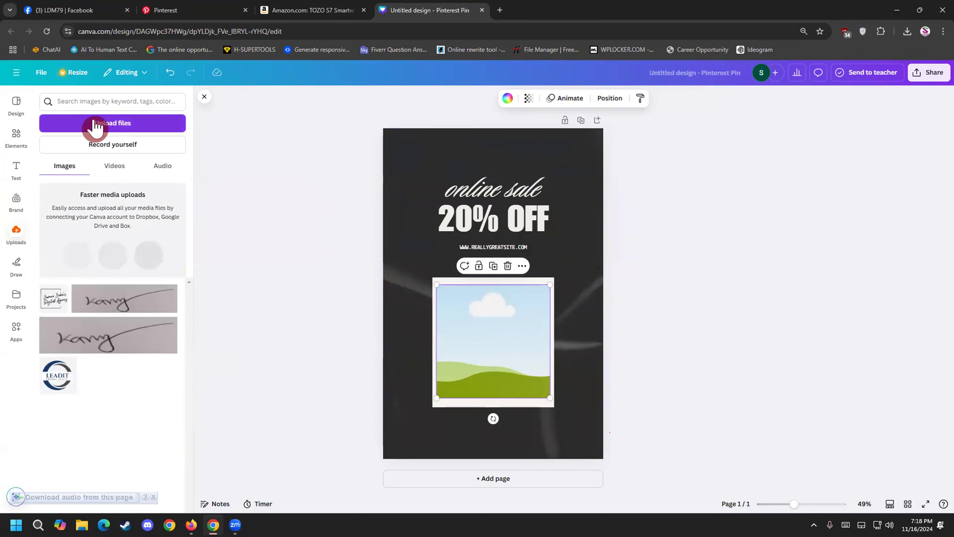
{"action": "left_click", "coordinate": [137, 124]}
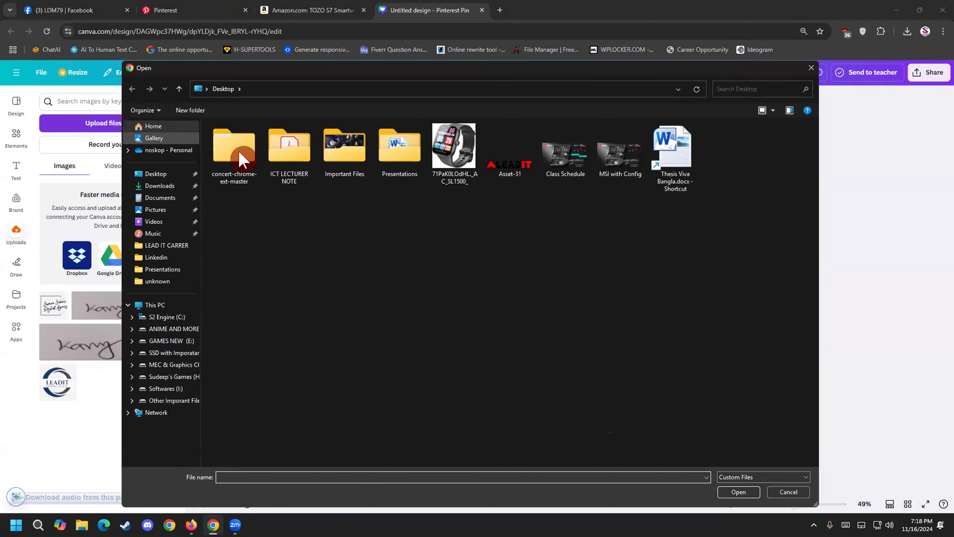
{"action": "double_click", "coordinate": [454, 148]}
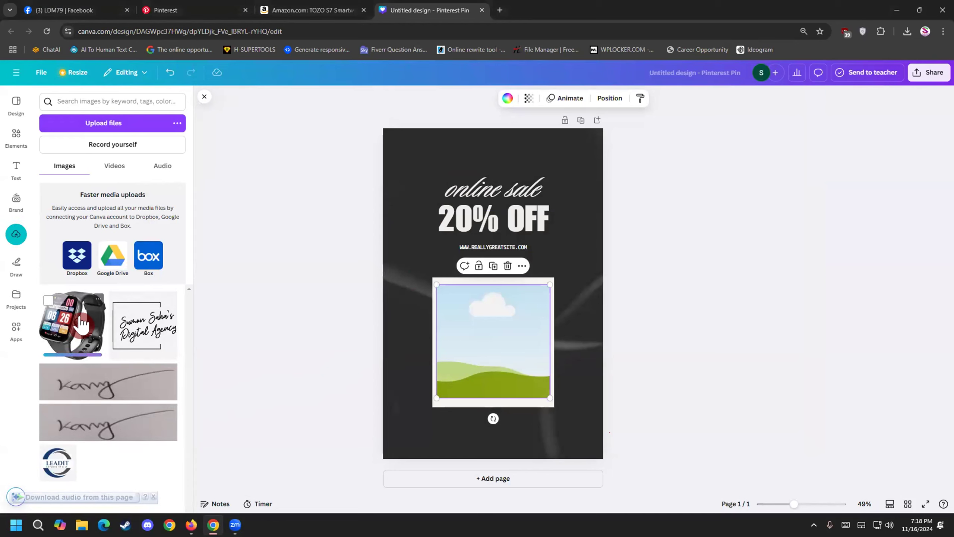
Step: Place the uploaded watch image in the empty picture frame on the pin
{"action": "left_click", "coordinate": [96, 301]}
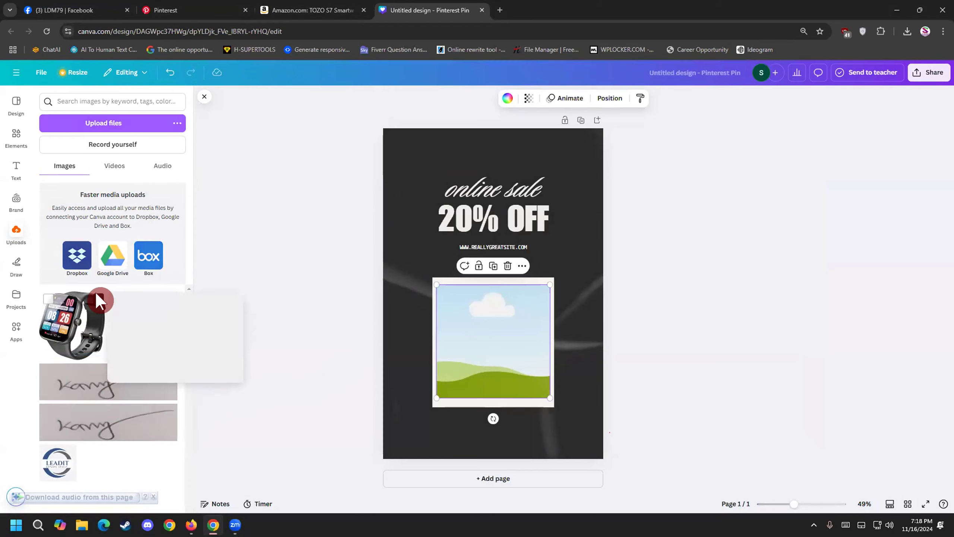
{"action": "left_click", "coordinate": [273, 242]}
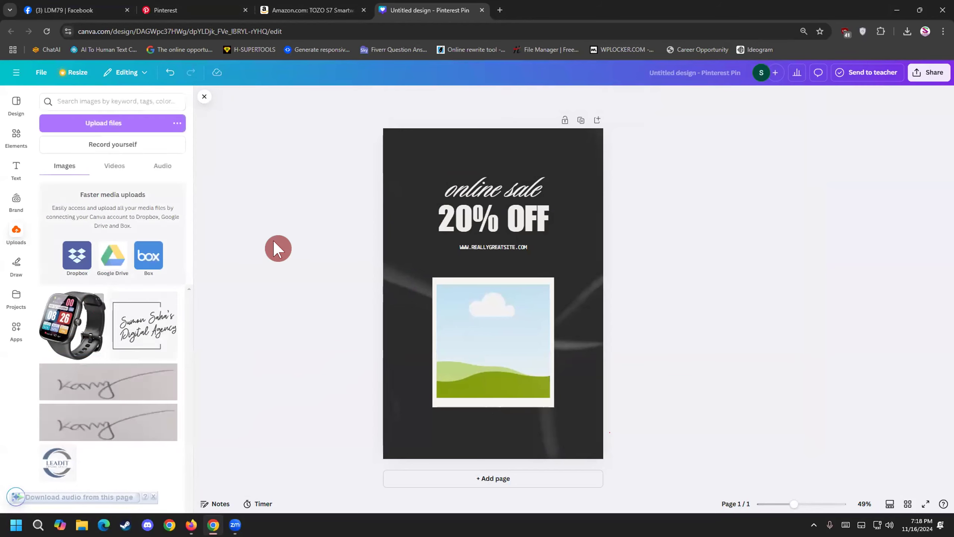
{"action": "left_click_drag", "start_coordinate": [73, 325], "coordinate": [493, 343]}
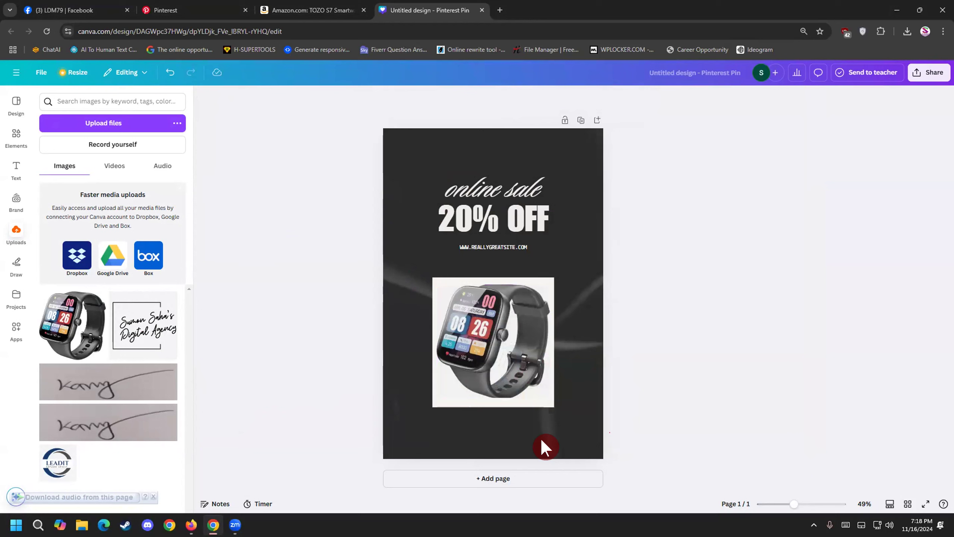
{"action": "left_click", "coordinate": [495, 349]}
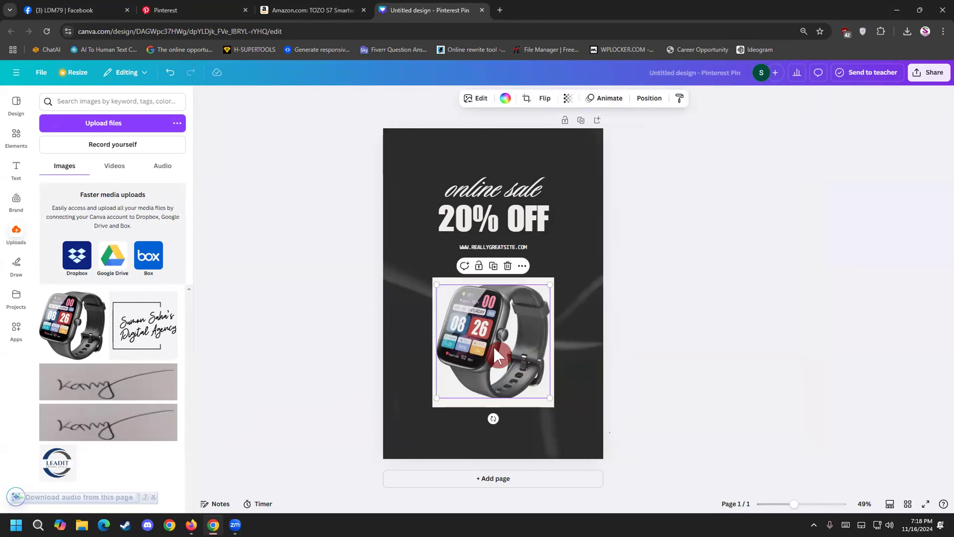
{"action": "left_click", "coordinate": [521, 267]}
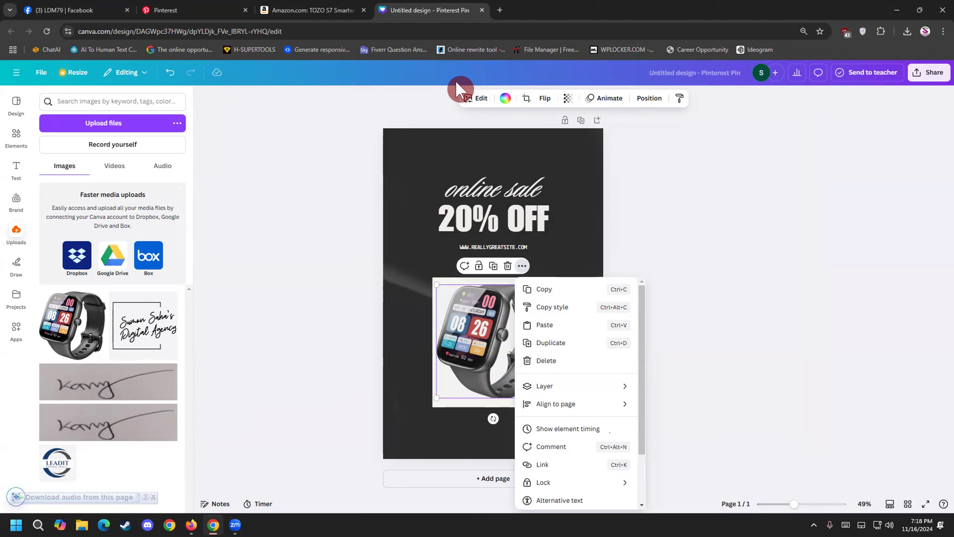
{"action": "left_click", "coordinate": [467, 99]}
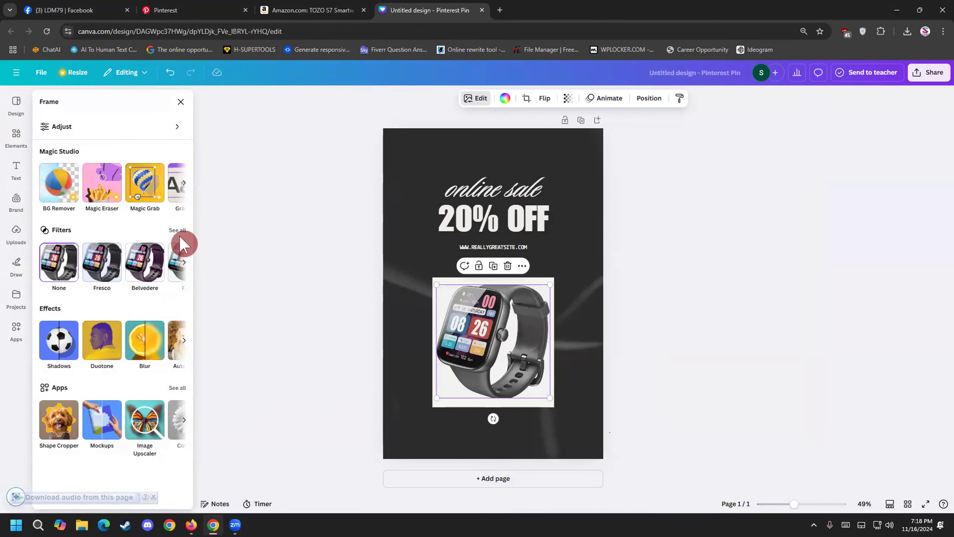
{"action": "left_click", "coordinate": [180, 103]}
{"action": "left_click", "coordinate": [246, 285]}
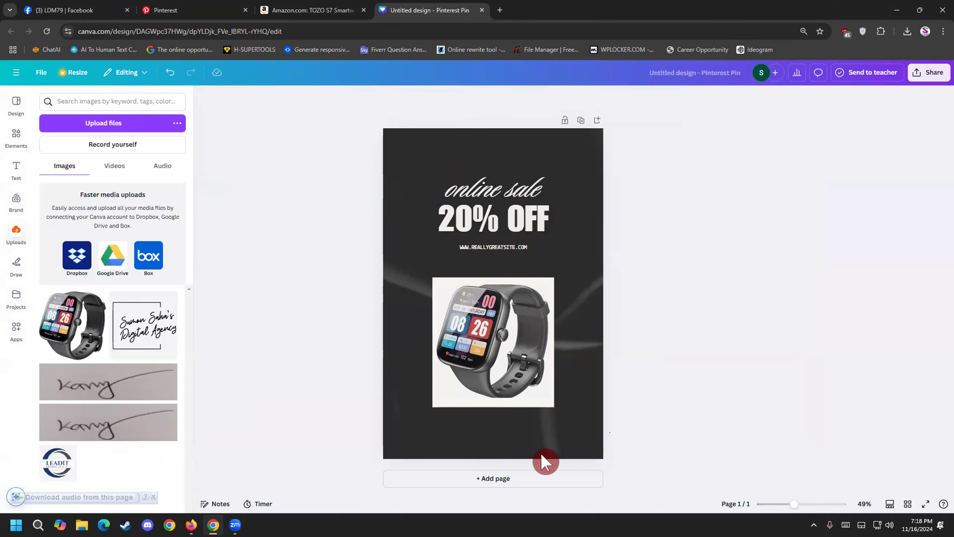
{"action": "left_click", "coordinate": [387, 397]}
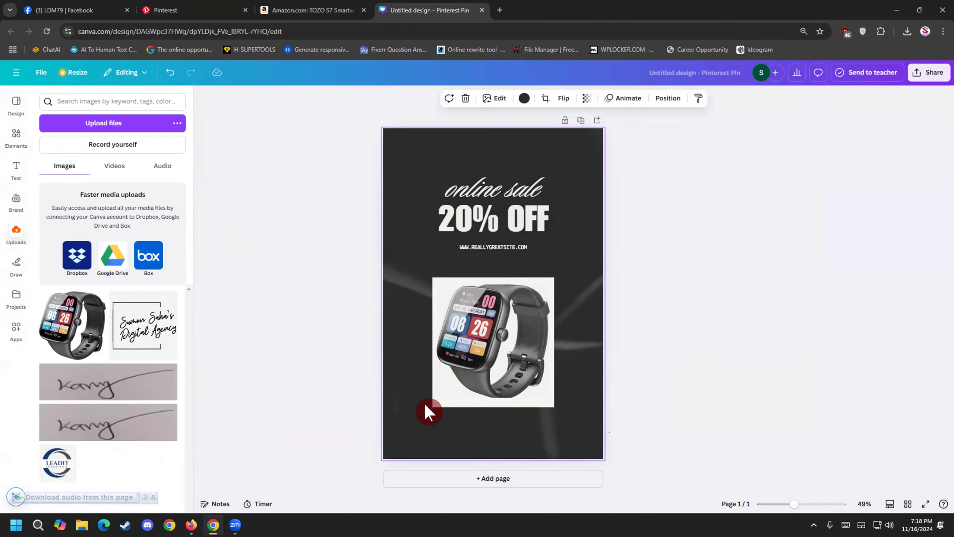
{"action": "left_click", "coordinate": [455, 376]}
{"action": "left_click", "coordinate": [511, 192]}
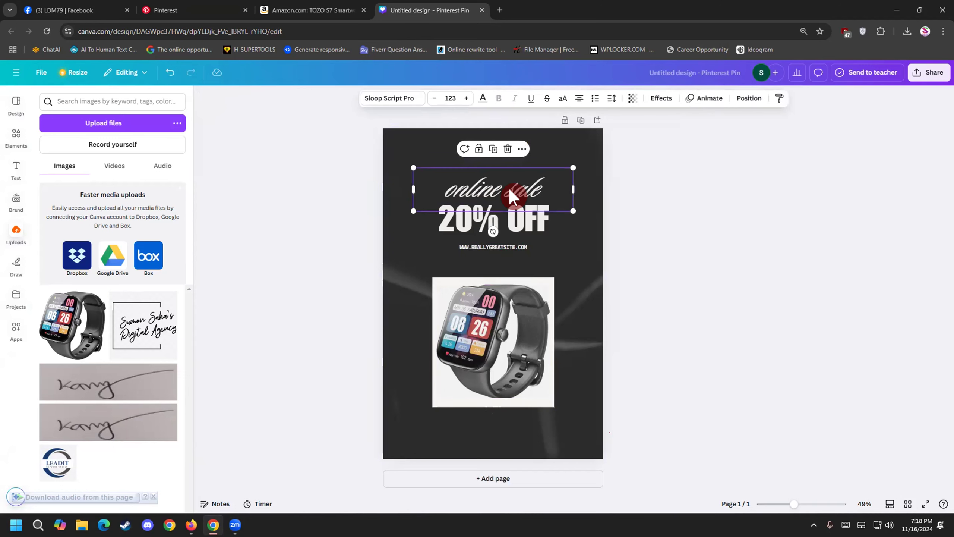
{"action": "left_click", "coordinate": [462, 389]}
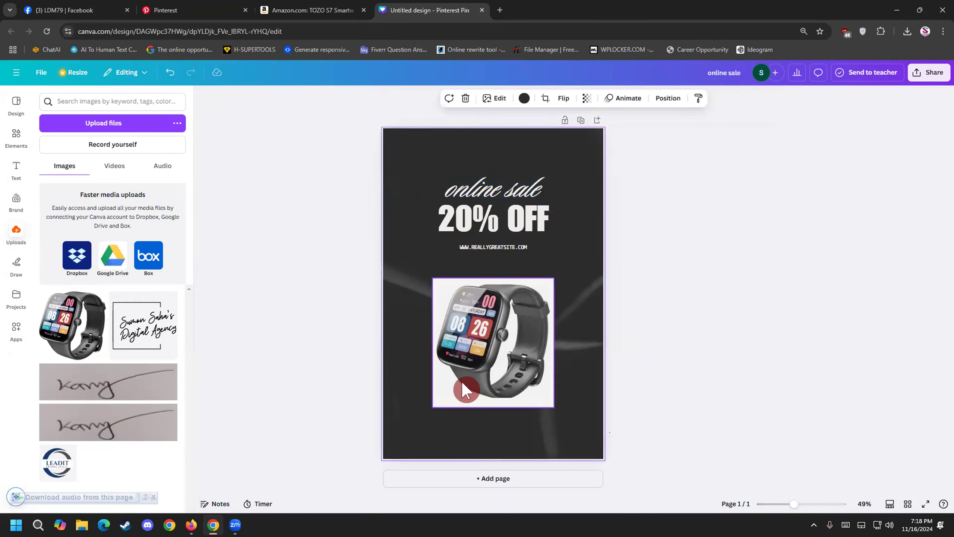
{"action": "left_click", "coordinate": [465, 389]}
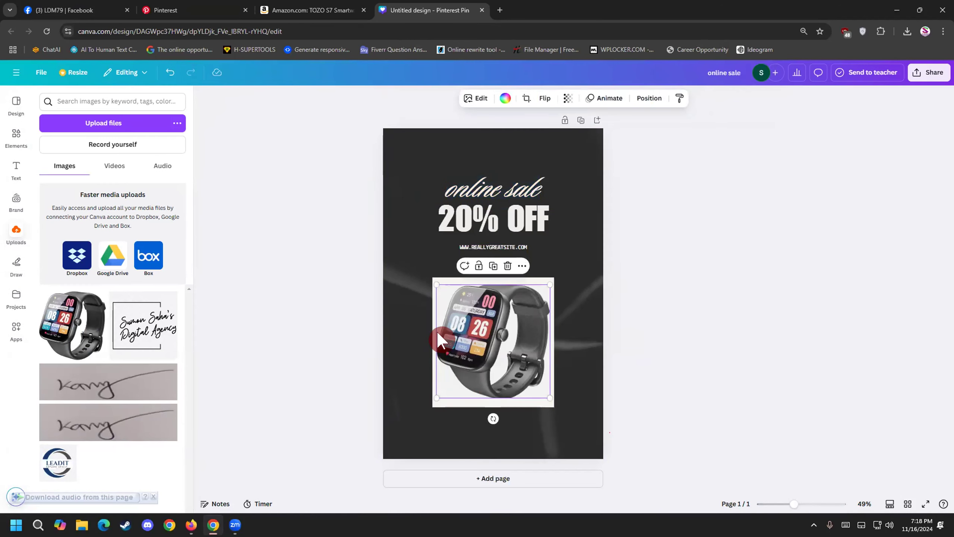
Step: Enlarge the white backing behind the watch to span the page's full width from below the website text almost to the bottom edge
{"action": "left_click", "coordinate": [431, 278]}
{"action": "left_click_drag", "start_coordinate": [424, 274], "coordinate": [375, 263]}
{"action": "left_click_drag", "start_coordinate": [548, 402], "coordinate": [608, 458]}
Step: Enlarge the watch photo to nearly fill the height of the white backing and reposition it there
{"action": "left_click", "coordinate": [508, 362]}
{"action": "left_click_drag", "start_coordinate": [472, 361], "coordinate": [440, 351]}
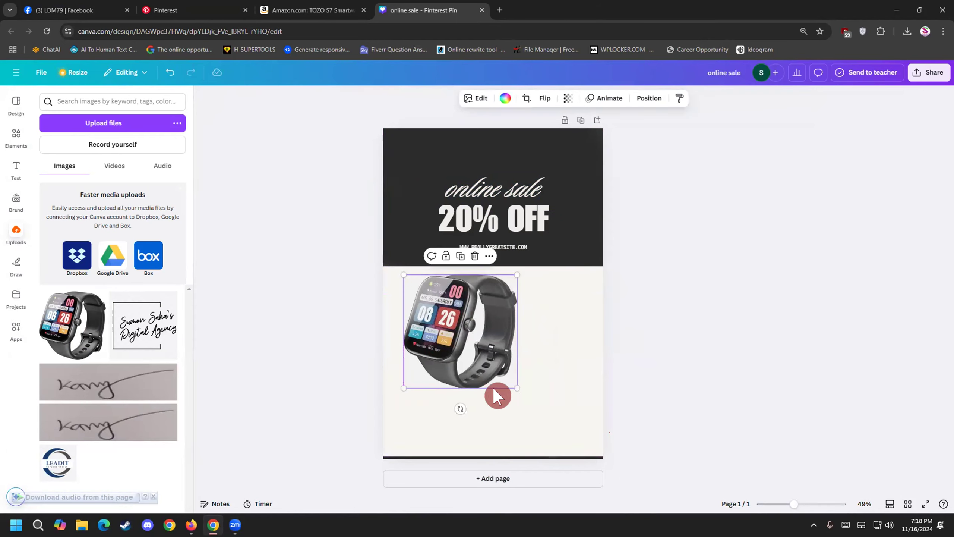
{"action": "left_click_drag", "start_coordinate": [517, 387], "coordinate": [601, 434]}
{"action": "left_click_drag", "start_coordinate": [484, 377], "coordinate": [483, 372]}
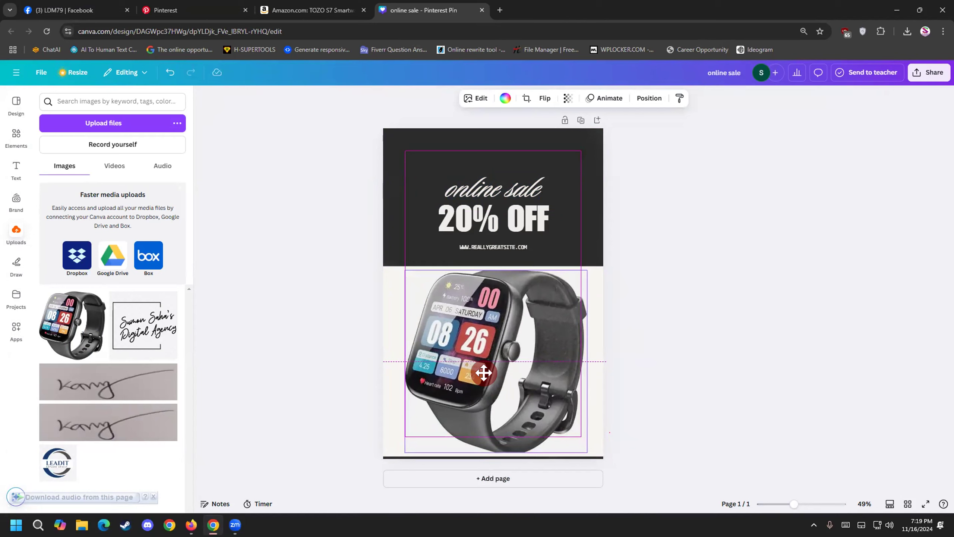
{"action": "left_click_drag", "start_coordinate": [484, 372], "coordinate": [476, 372]}
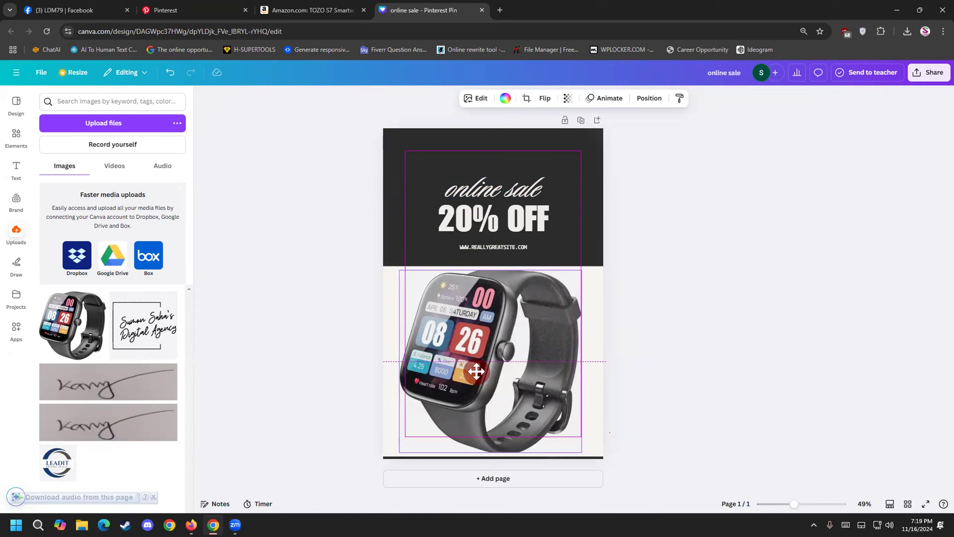
{"action": "left_click_drag", "start_coordinate": [476, 372], "coordinate": [476, 371]}
Step: Shrink the watch photo slightly and centre it on the white backing
{"action": "left_click_drag", "start_coordinate": [399, 270], "coordinate": [403, 268]}
{"action": "left_click_drag", "start_coordinate": [458, 314], "coordinate": [454, 309]}
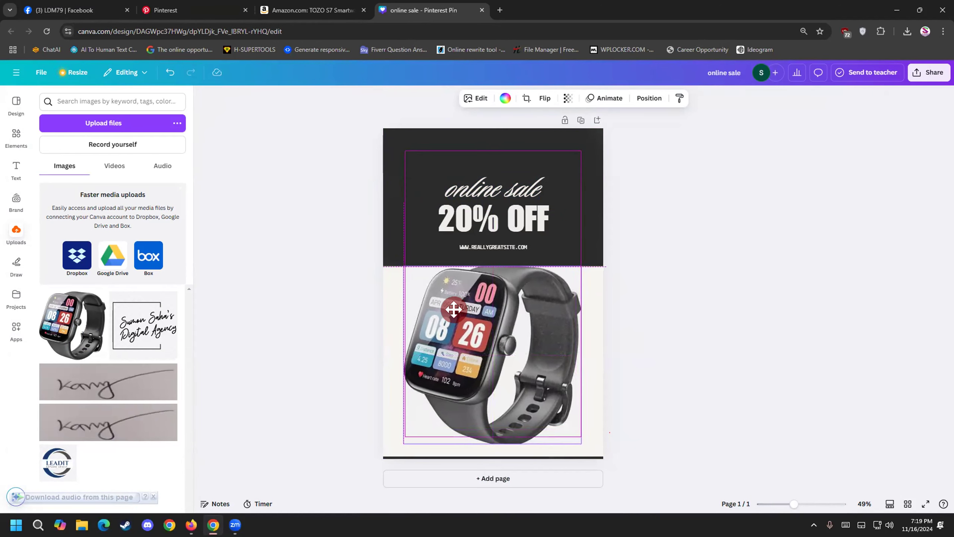
{"action": "left_click_drag", "start_coordinate": [454, 309], "coordinate": [454, 311]}
{"action": "left_click_drag", "start_coordinate": [403, 267], "coordinate": [406, 276]}
{"action": "left_click_drag", "start_coordinate": [441, 334], "coordinate": [435, 325]}
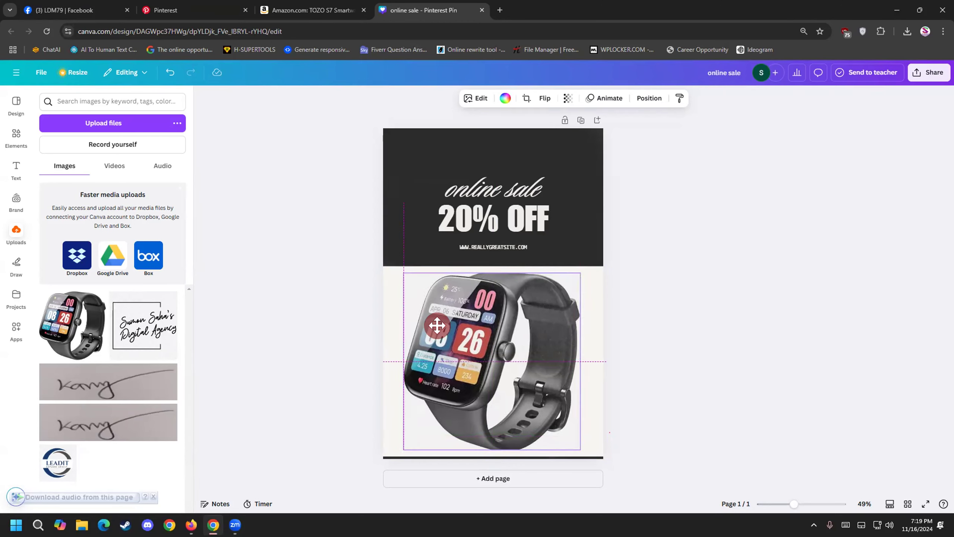
{"action": "left_click_drag", "start_coordinate": [437, 325], "coordinate": [436, 326]}
{"action": "left_click", "coordinate": [663, 444]}
Step: Move the "online sale" heading up and raise the "20% OFF" text slightly beneath it
{"action": "left_click", "coordinate": [492, 195]}
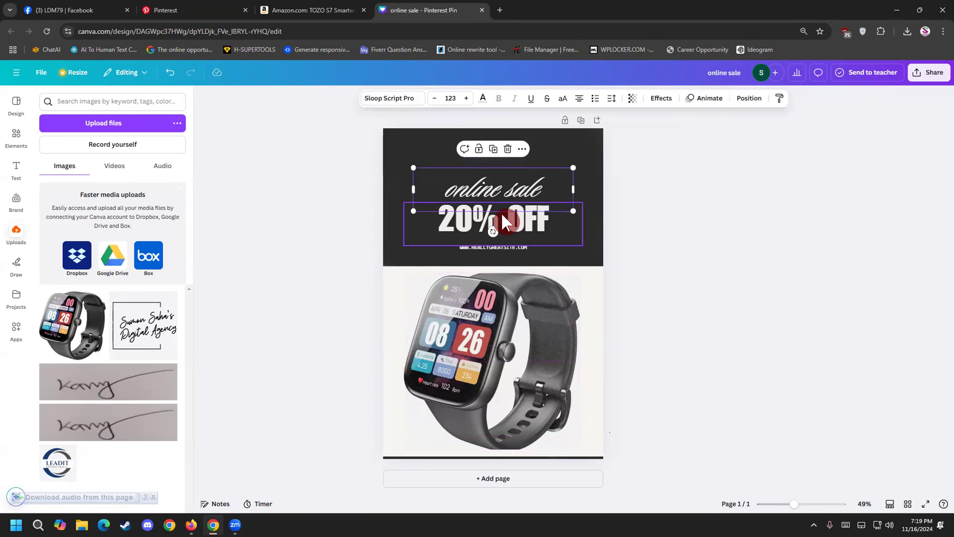
{"action": "left_click_drag", "start_coordinate": [480, 190], "coordinate": [474, 164]}
{"action": "left_click", "coordinate": [479, 212]}
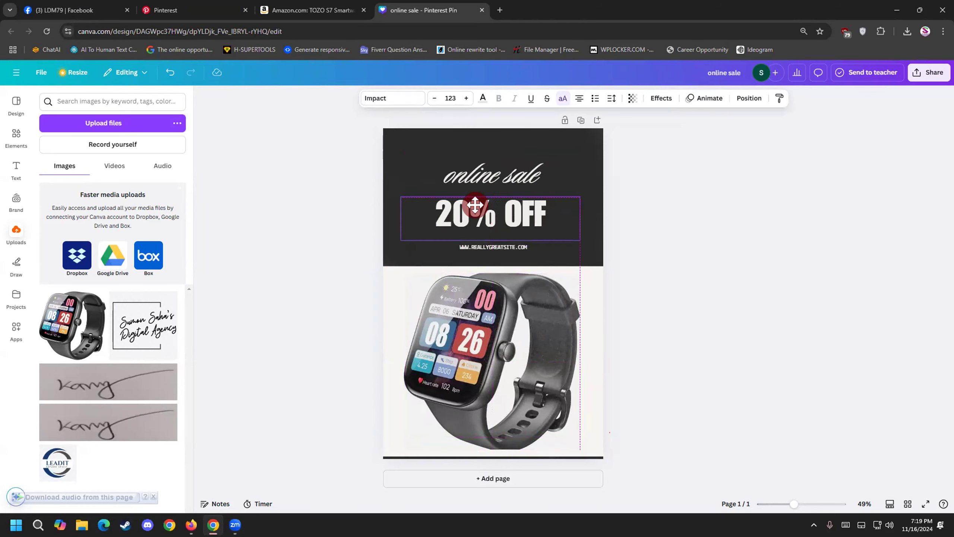
{"action": "left_click_drag", "start_coordinate": [477, 208], "coordinate": [478, 205]}
Step: Replace the "online sale" heading with "TOZO S7" copied from the Amazon product title, without a trailing empty line
{"action": "left_click", "coordinate": [306, 11]}
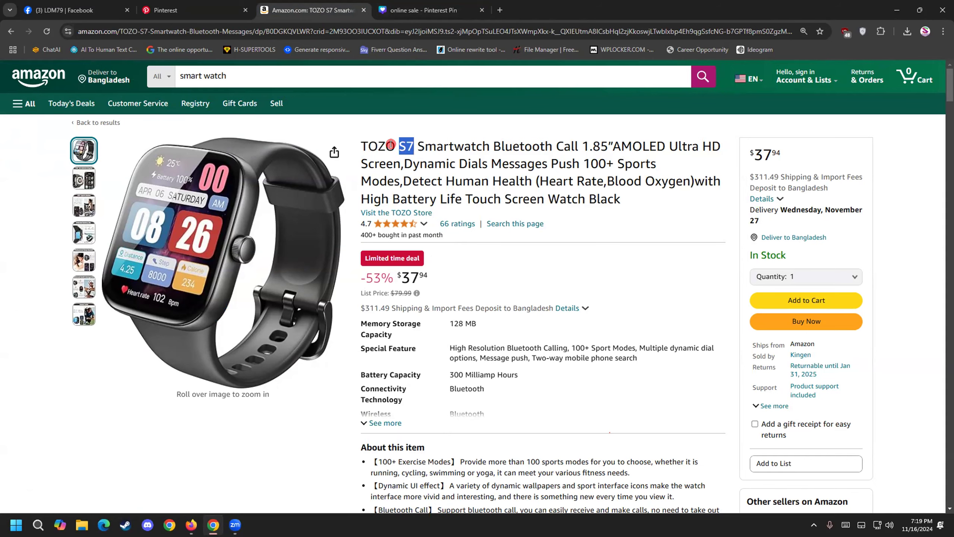
{"action": "right_click", "coordinate": [358, 142]}
{"action": "left_click", "coordinate": [392, 158]}
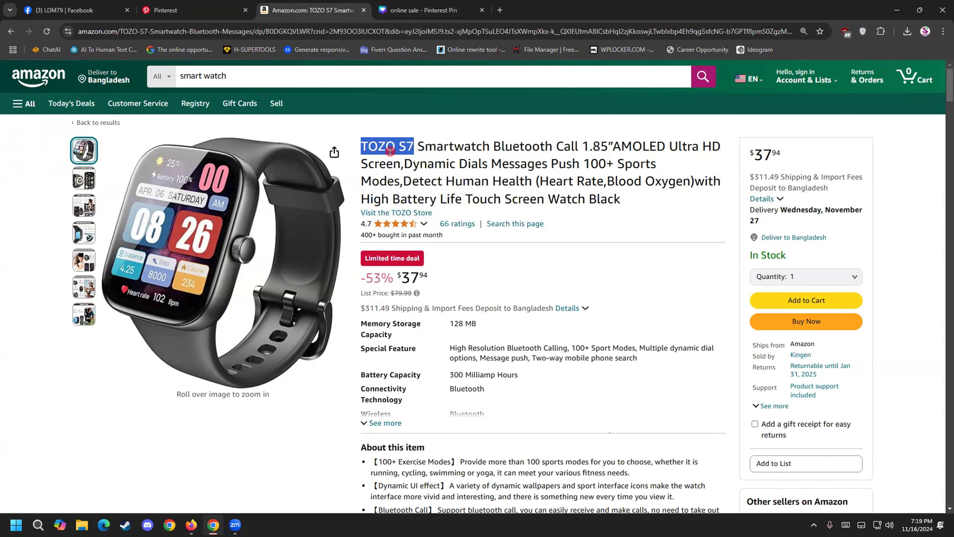
{"action": "left_click", "coordinate": [418, 12]}
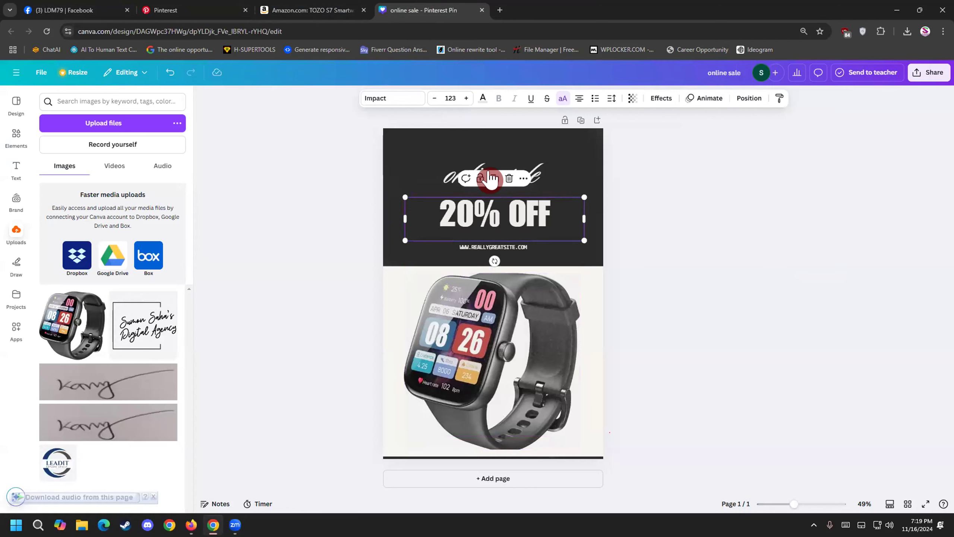
{"action": "left_click", "coordinate": [491, 179]}
{"action": "key", "text": "ctrl+z"}
{"action": "double_click", "coordinate": [521, 165]}
{"action": "key", "text": "ctrl+v"}
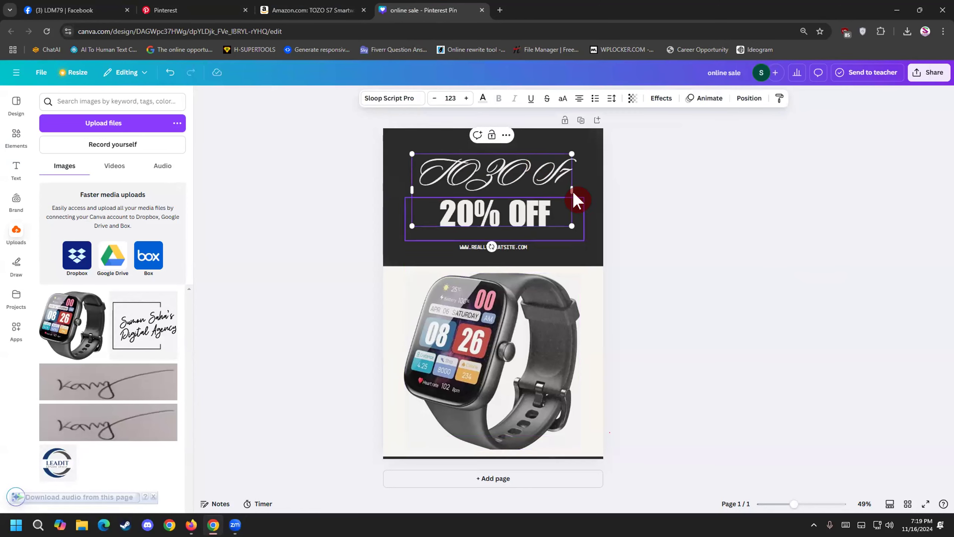
{"action": "key", "text": "BackSpace"}
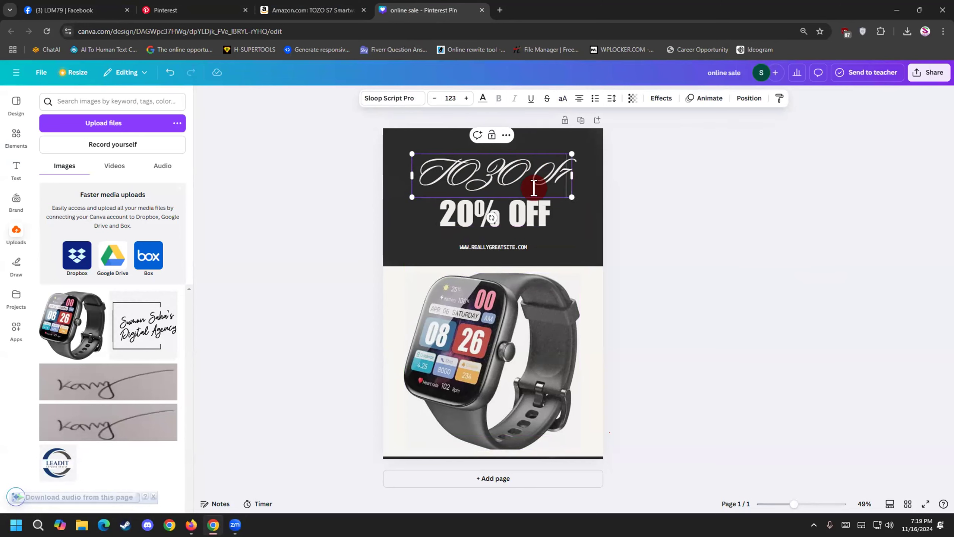
Step: Change the font of the "TOZO S7" heading to Impact
{"action": "left_click", "coordinate": [394, 99]}
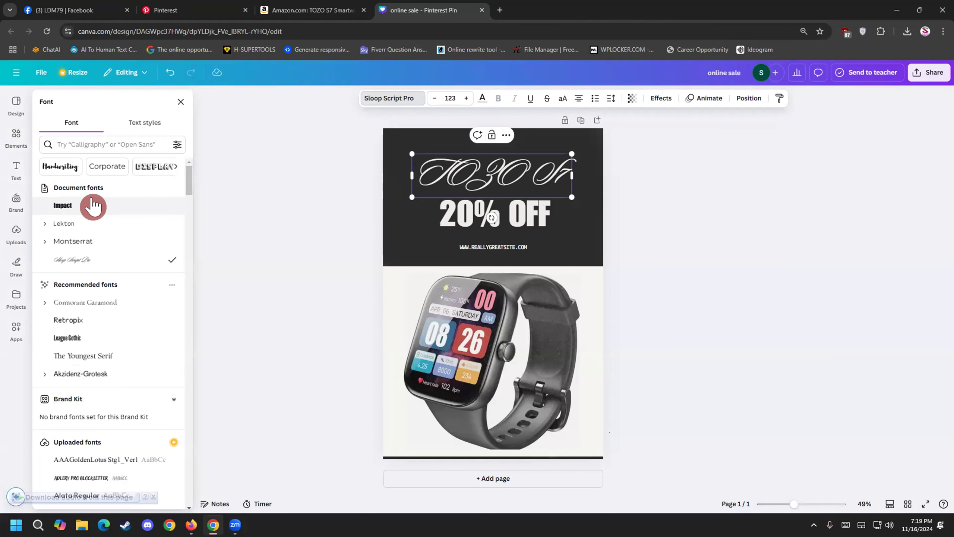
{"action": "left_click", "coordinate": [85, 207]}
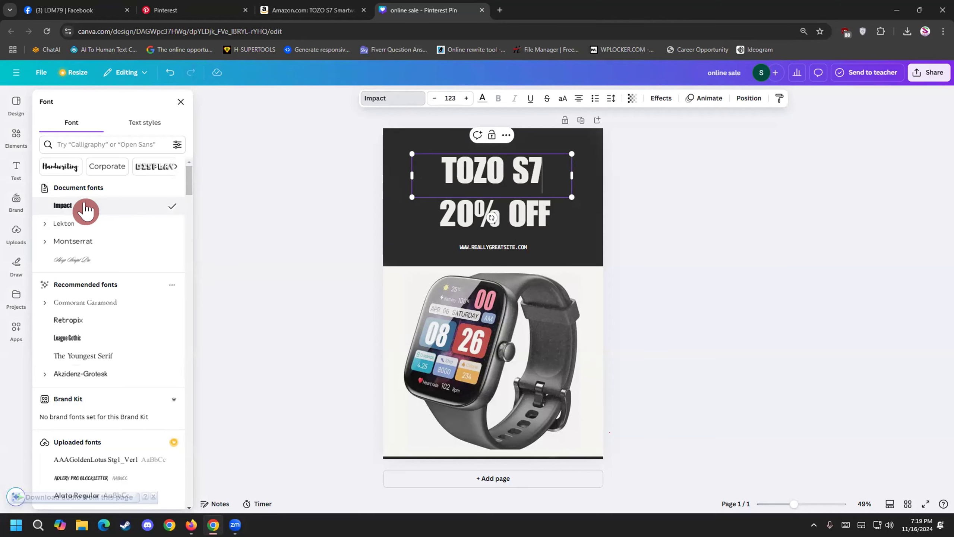
{"action": "left_click", "coordinate": [217, 221]}
{"action": "left_click", "coordinate": [326, 214]}
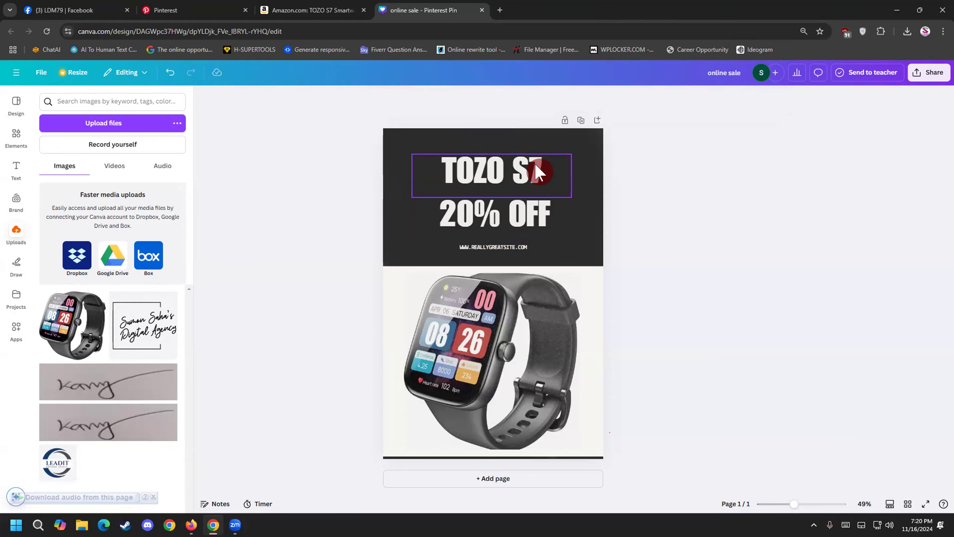
Step: Replace the "20% OFF" text with "Smartwatch" copied from the Amazon product title
{"action": "double_click", "coordinate": [512, 215]}
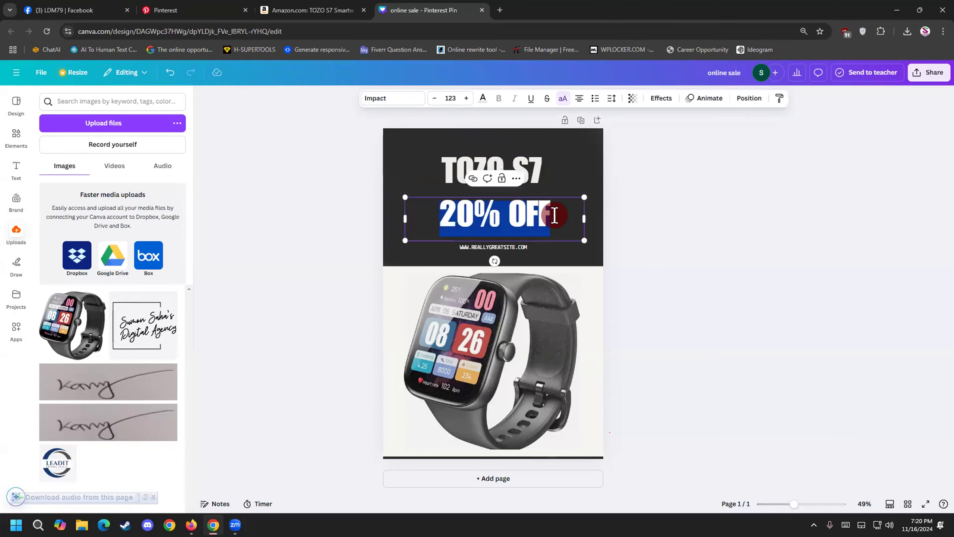
{"action": "left_click", "coordinate": [305, 9]}
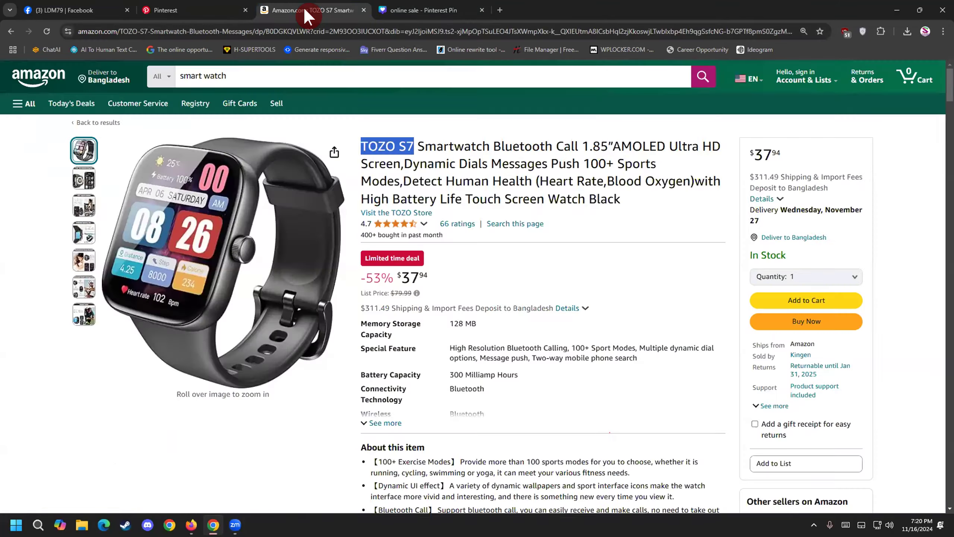
{"action": "left_click", "coordinate": [419, 143]}
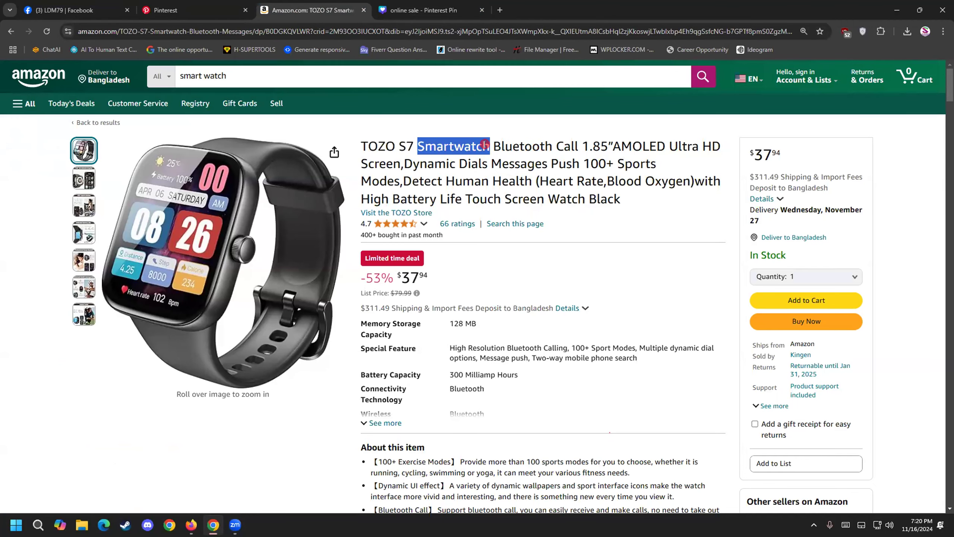
{"action": "right_click", "coordinate": [461, 149]}
{"action": "left_click", "coordinate": [476, 152]}
{"action": "left_click", "coordinate": [421, 10]}
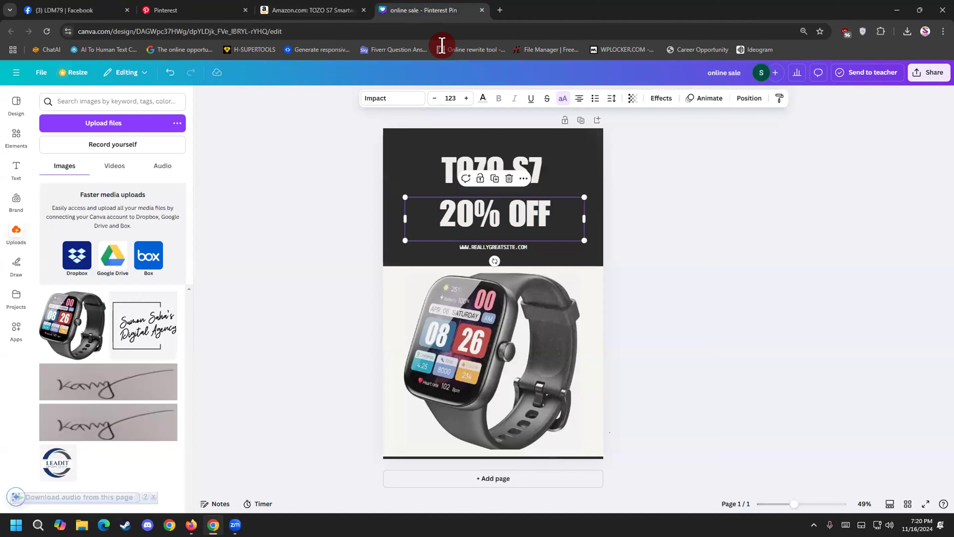
{"action": "double_click", "coordinate": [501, 224]}
{"action": "key", "text": "ctrl+v"}
{"action": "mouse_move", "coordinate": [591, 241]}
{"action": "left_mouse_down"}
{"action": "mouse_move", "coordinate": [605, 234]}
{"action": "mouse_move", "coordinate": [595, 230]}
{"action": "left_mouse_up"}
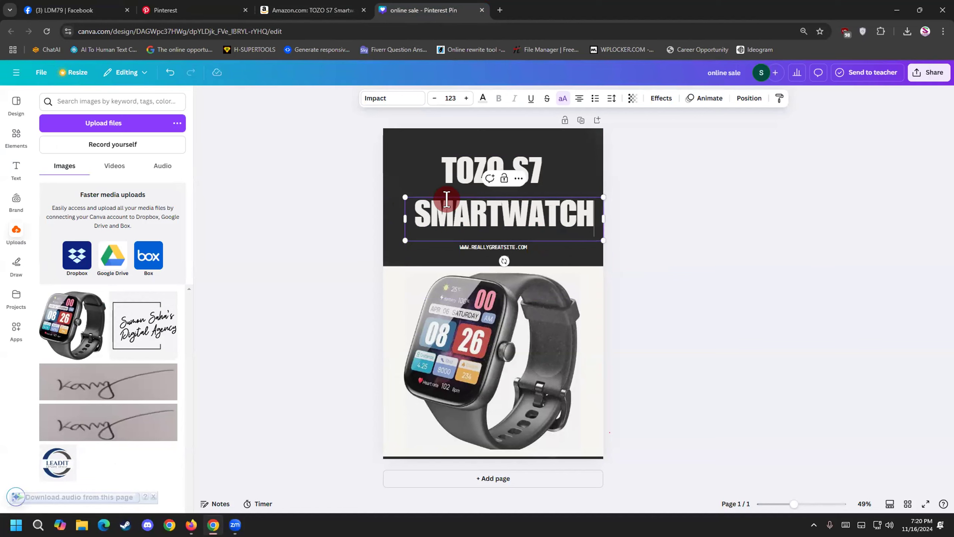
Step: Reduce the font size of the "SMARTWATCH" heading to 114
{"action": "left_click", "coordinate": [433, 99]}
{"action": "left_click", "coordinate": [433, 98]}
{"action": "left_click", "coordinate": [433, 99]}
{"action": "left_click", "coordinate": [432, 98]}
{"action": "left_click", "coordinate": [432, 98]}
{"action": "left_click", "coordinate": [432, 98]}
{"action": "left_click", "coordinate": [432, 98]}
{"action": "left_click", "coordinate": [432, 99]}
{"action": "left_click", "coordinate": [275, 252]}
Step: Move the "SMARTWATCH" and "TOZO S7" headings up and raise the website line beneath them
{"action": "left_click_drag", "start_coordinate": [482, 217], "coordinate": [470, 205]}
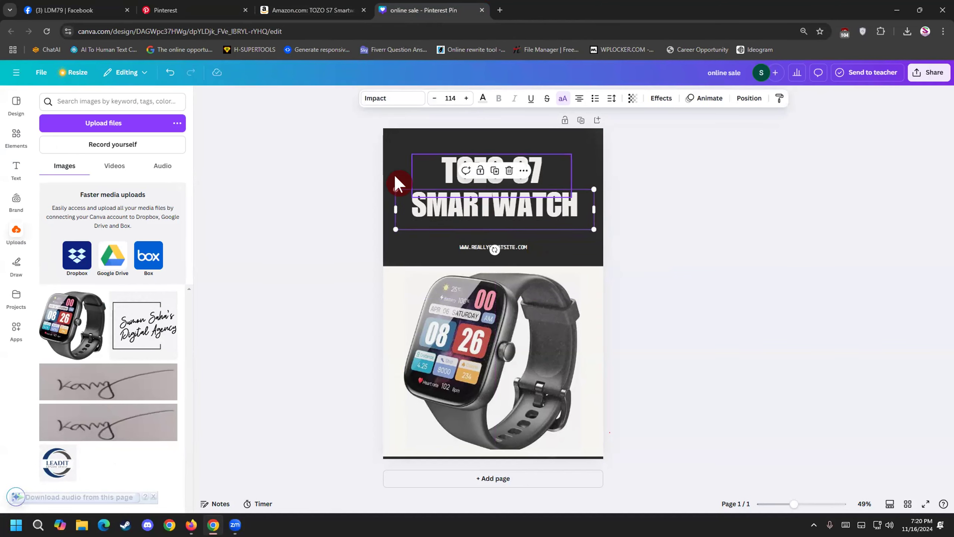
{"action": "left_click_drag", "start_coordinate": [441, 167], "coordinate": [441, 160]}
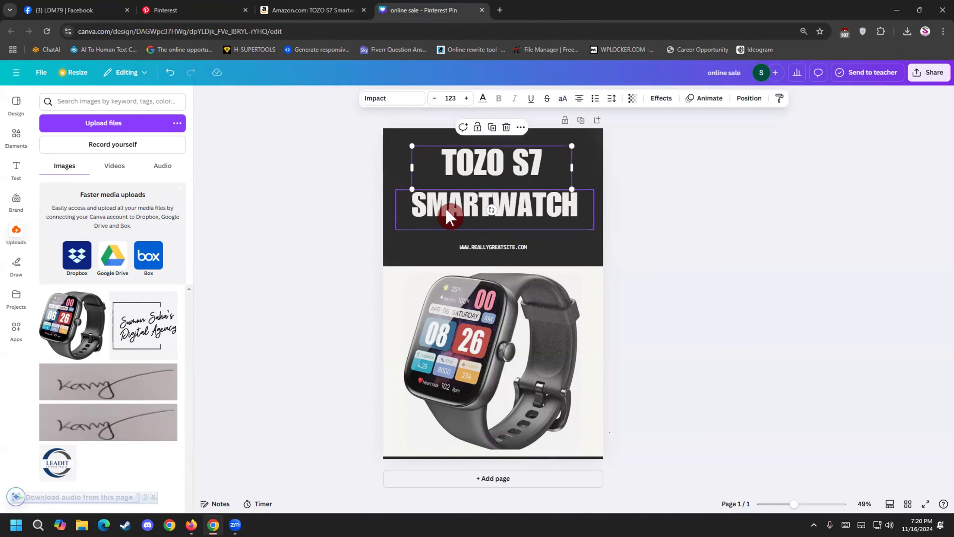
{"action": "left_click_drag", "start_coordinate": [445, 207], "coordinate": [442, 203]}
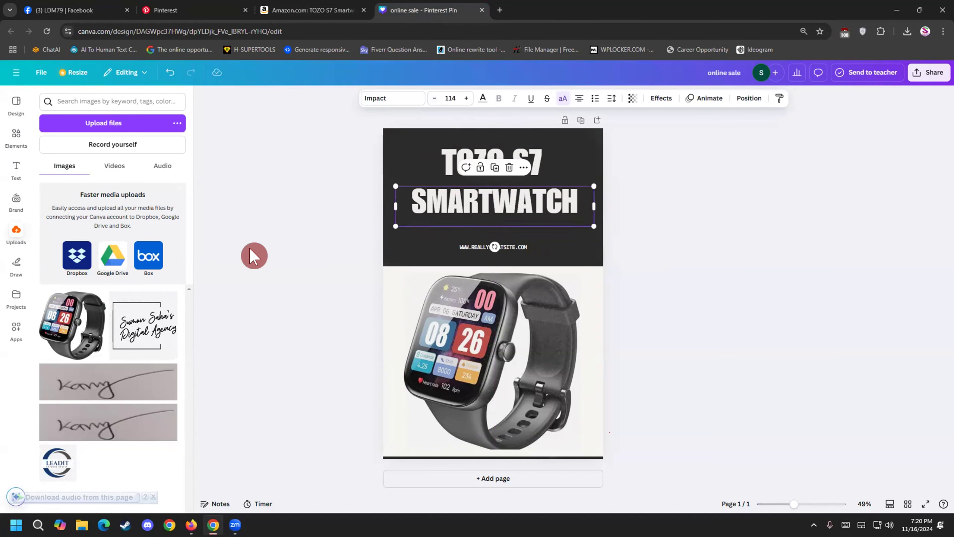
{"action": "left_click", "coordinate": [249, 247]}
{"action": "left_click_drag", "start_coordinate": [493, 243], "coordinate": [492, 224]}
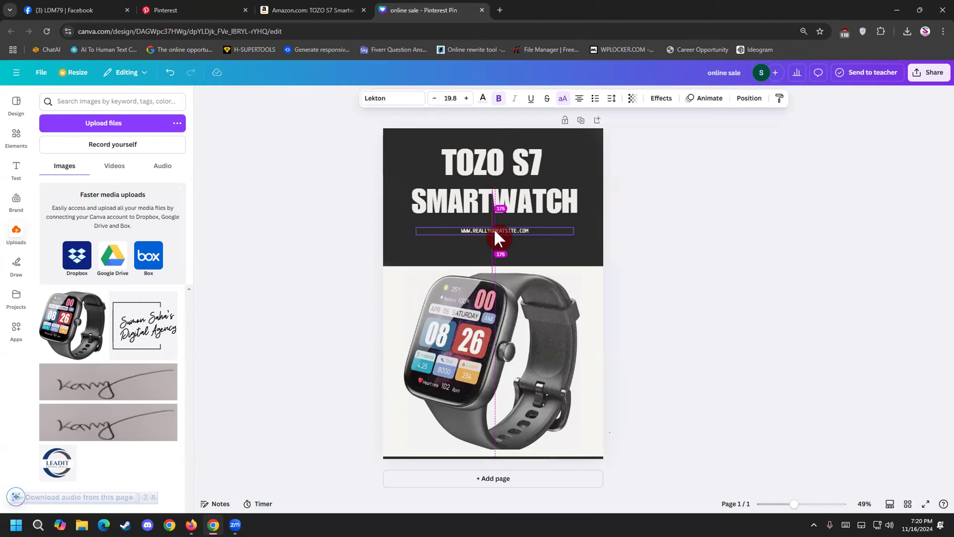
Step: Replace the website line with "AMOLED Ultra HD" copied from the Amazon product title, without a trailing empty line
{"action": "left_click", "coordinate": [323, 13]}
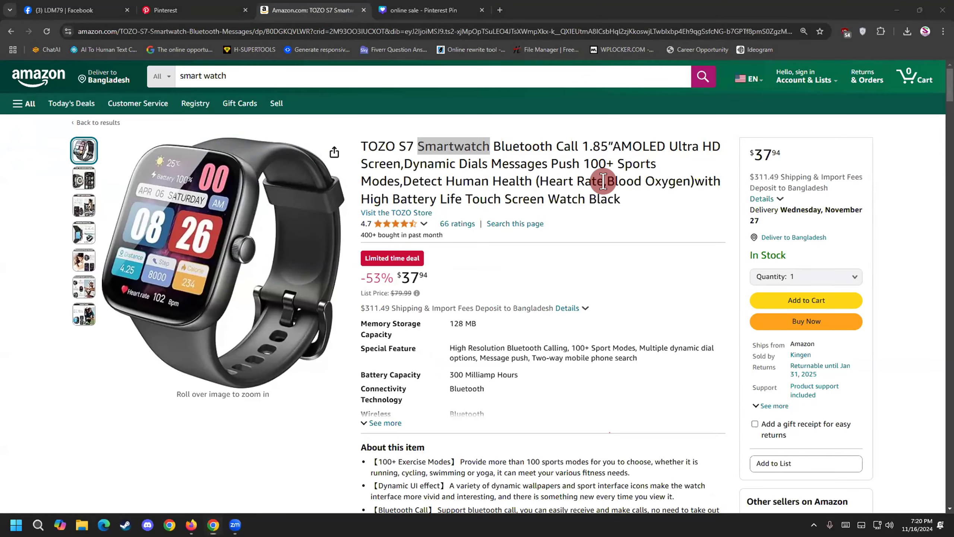
{"action": "left_click", "coordinate": [581, 147]}
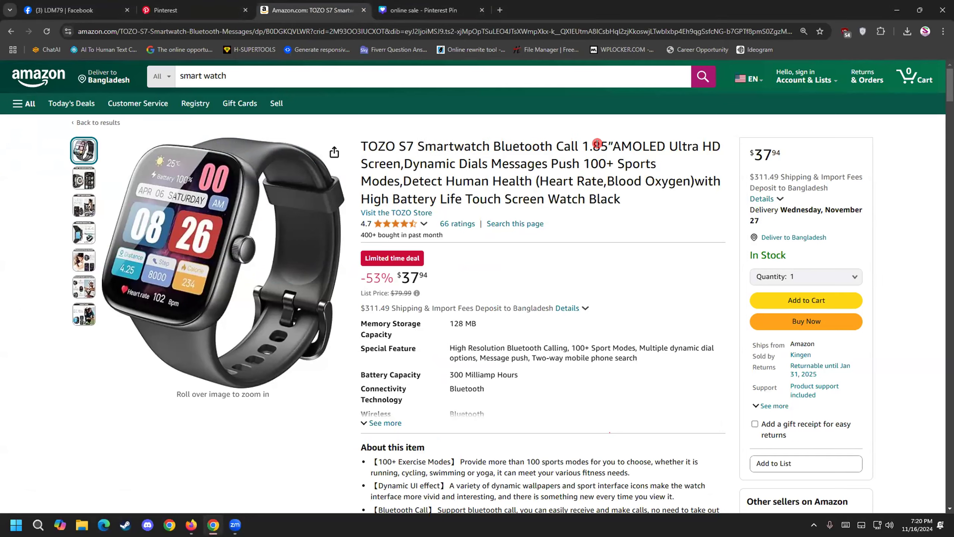
{"action": "left_click_drag", "start_coordinate": [609, 143], "coordinate": [713, 155]}
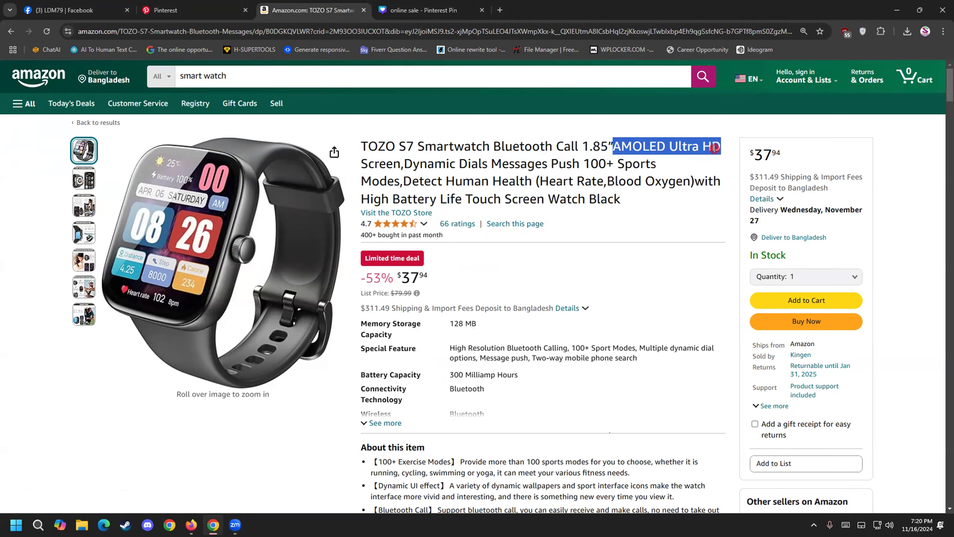
{"action": "right_click", "coordinate": [689, 140]}
{"action": "left_click", "coordinate": [732, 158]}
{"action": "left_click", "coordinate": [421, 14]}
{"action": "double_click", "coordinate": [511, 224]}
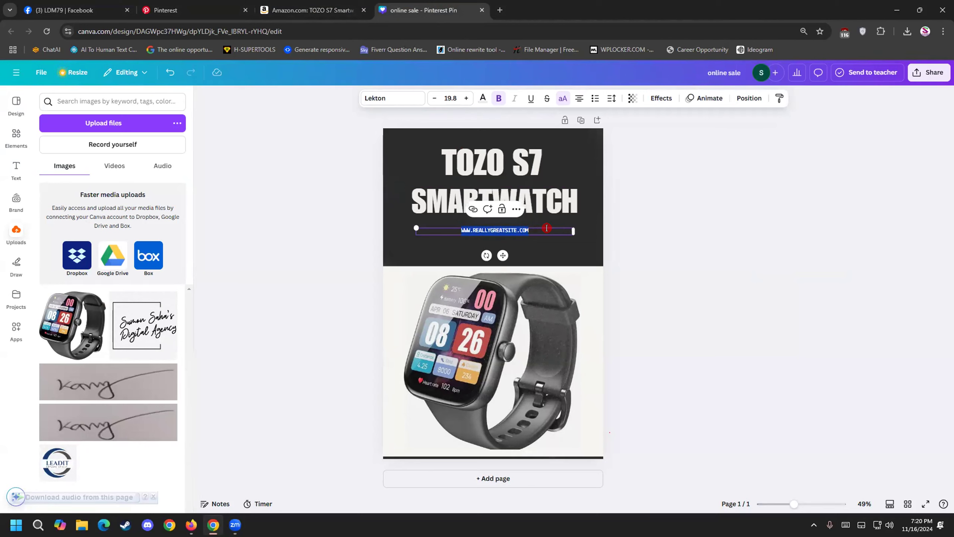
{"action": "type", "text": "B"}
{"action": "key", "text": "ctrl+v"}
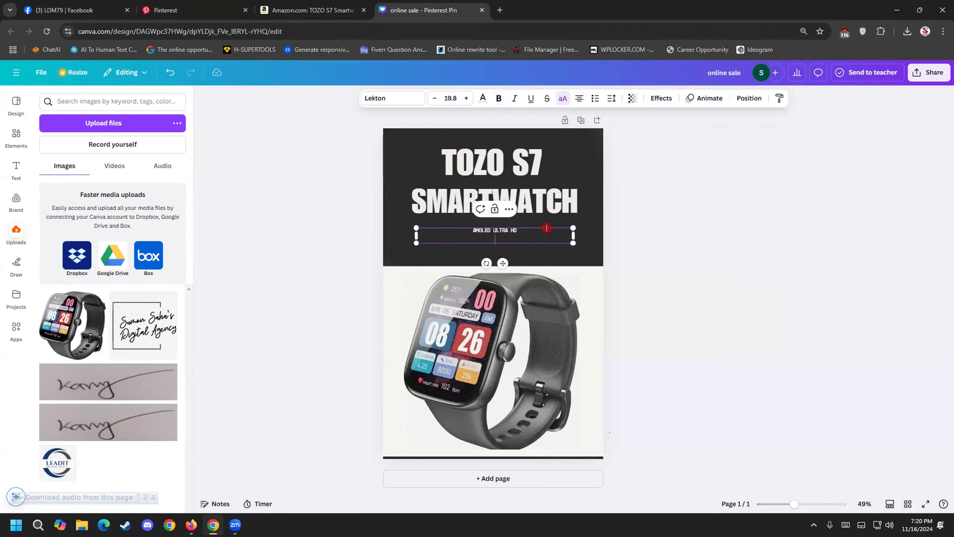
{"action": "key", "text": "BackSpace"}
Step: Increase the font size of the "AMOLED ULTRA HD" line to 43.8
{"action": "left_click_drag", "start_coordinate": [545, 227], "coordinate": [450, 223]}
{"action": "left_click", "coordinate": [464, 98]}
{"action": "left_click", "coordinate": [465, 98]}
{"action": "left_click", "coordinate": [465, 98]}
{"action": "left_click", "coordinate": [466, 98]}
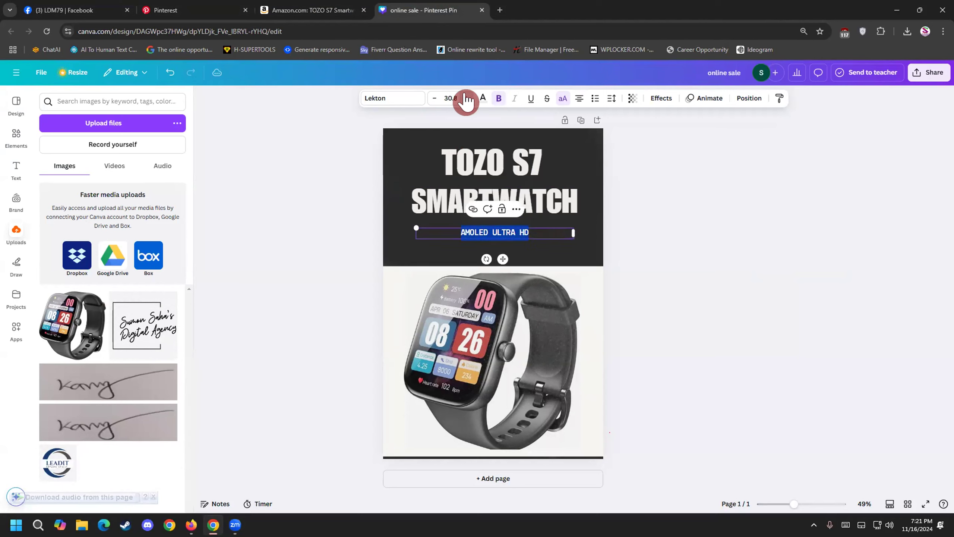
{"action": "left_click", "coordinate": [466, 98]}
{"action": "left_click", "coordinate": [465, 98]}
{"action": "left_click", "coordinate": [466, 98]}
{"action": "left_click", "coordinate": [466, 98]}
{"action": "left_click", "coordinate": [466, 98]}
{"action": "left_click", "coordinate": [466, 98]}
{"action": "left_click", "coordinate": [467, 99]}
{"action": "left_click", "coordinate": [467, 98]}
{"action": "left_click", "coordinate": [467, 98]}
Step: Insert a comma after "AMOLED" in the subtitle and move the line slightly up
{"action": "left_click", "coordinate": [483, 232]}
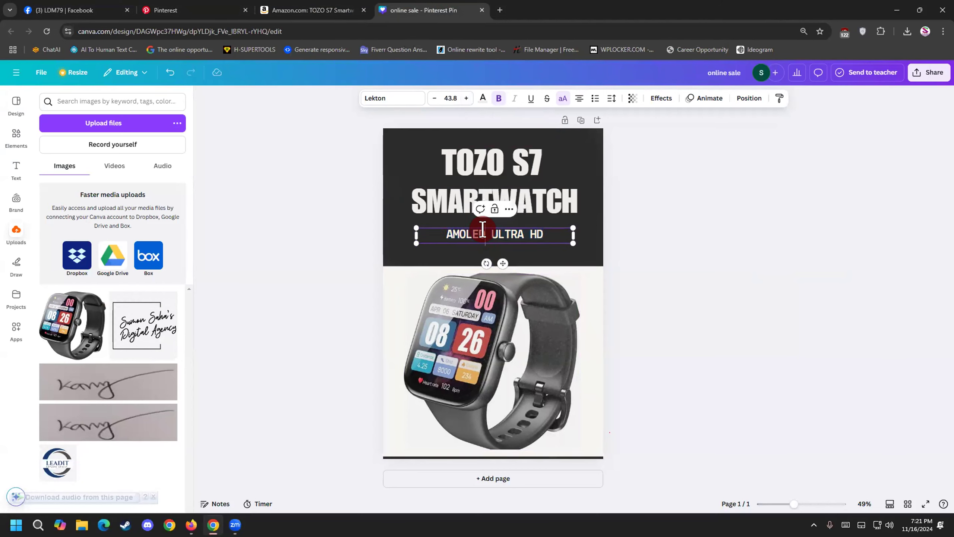
{"action": "key", "text": "BackSpace"}
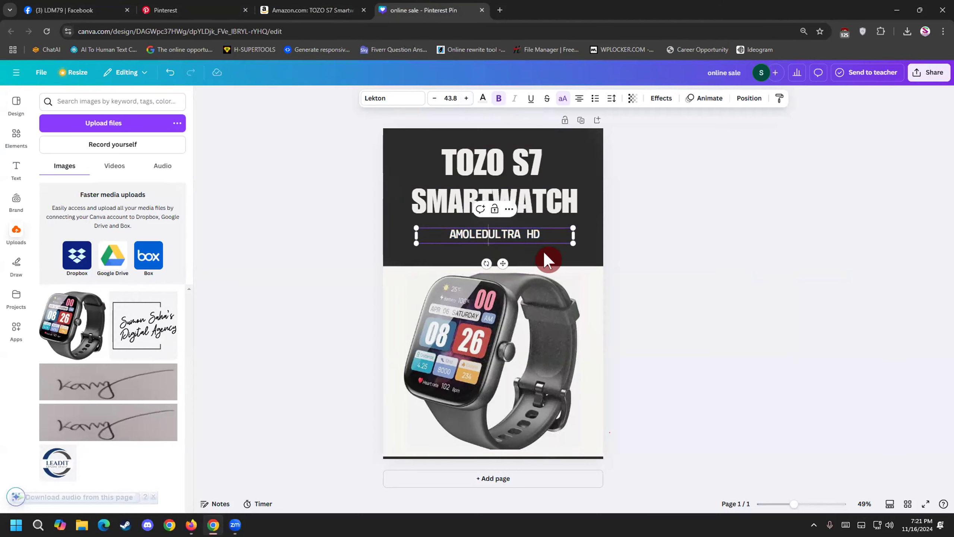
{"action": "type", "text": ","}
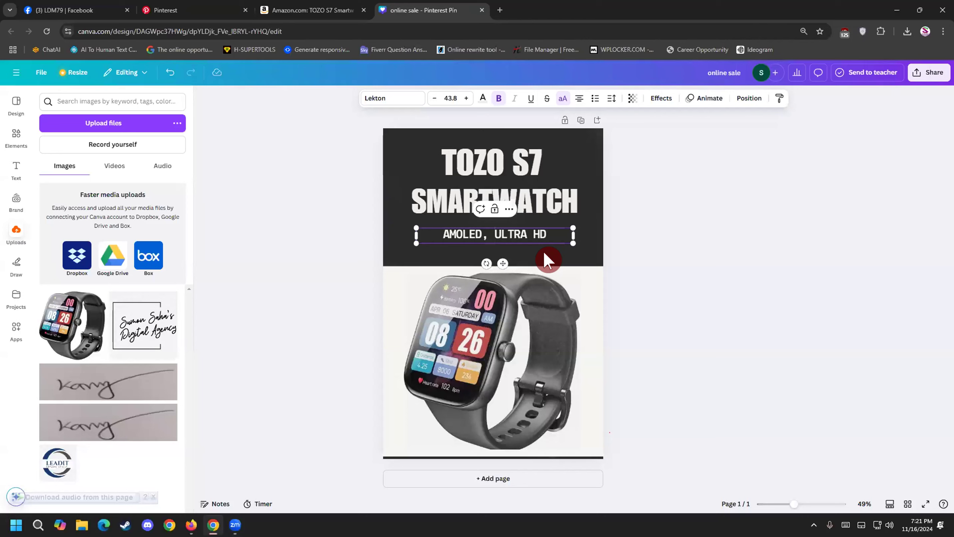
{"action": "left_click", "coordinate": [662, 285]}
{"action": "left_click_drag", "start_coordinate": [539, 234], "coordinate": [537, 220]}
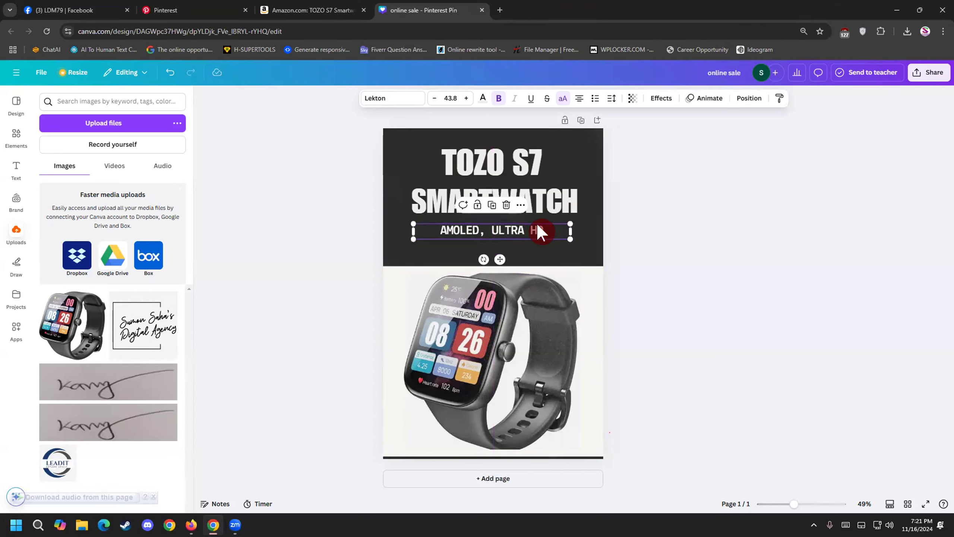
{"action": "left_click", "coordinate": [656, 271]}
Step: Extend the white backing behind the watch down to the page's lower edge so it covers the dark strip
{"action": "left_click", "coordinate": [323, 9]}
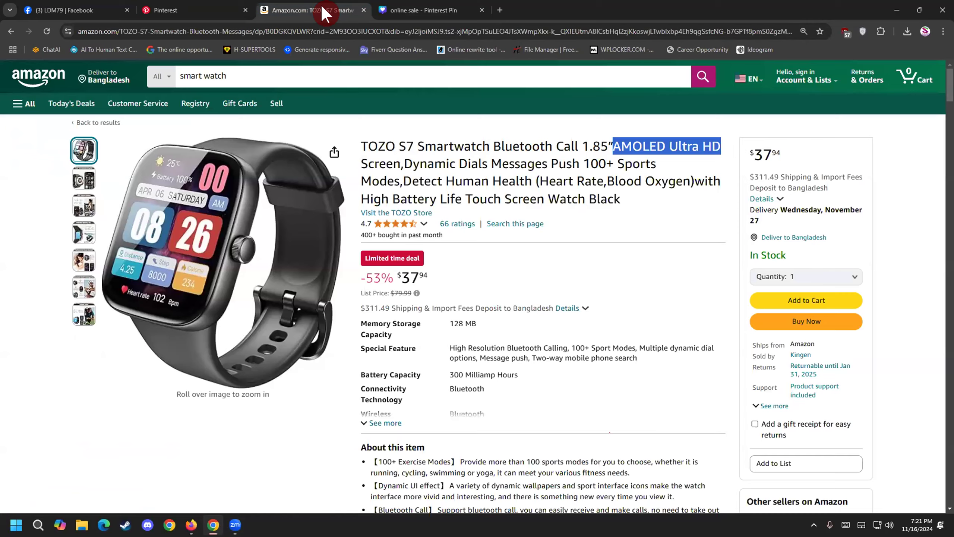
{"action": "left_click", "coordinate": [420, 10]}
{"action": "left_click", "coordinate": [510, 357]}
{"action": "left_click_drag", "start_coordinate": [511, 358], "coordinate": [511, 358]}
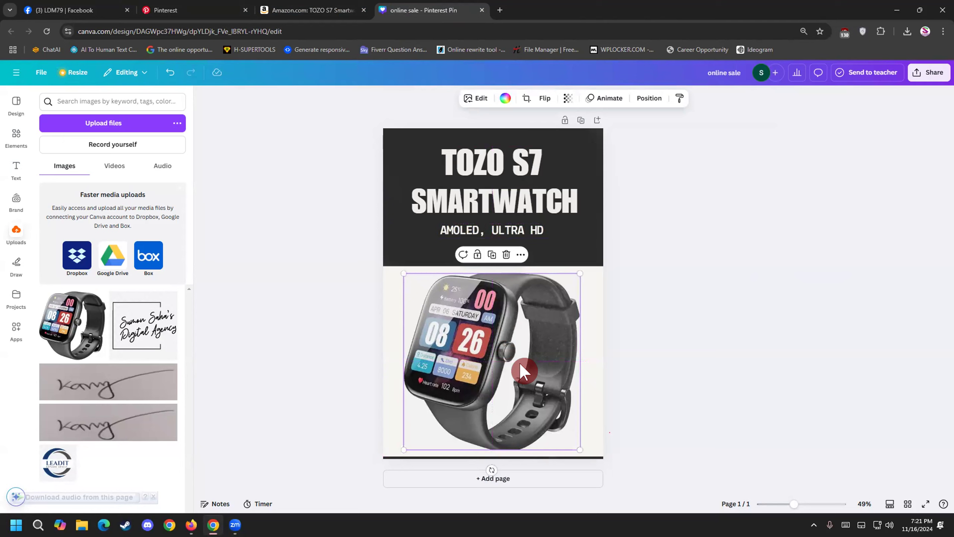
{"action": "left_click", "coordinate": [384, 403]}
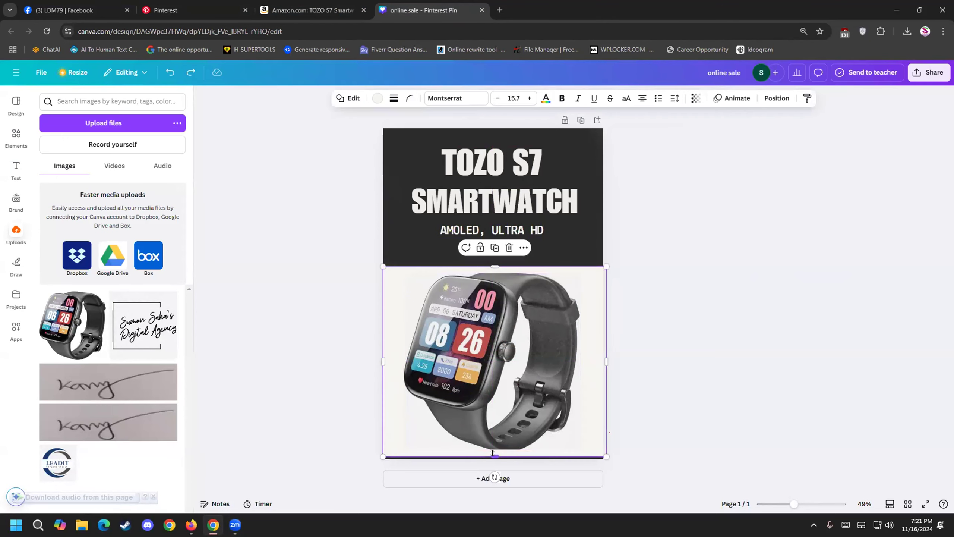
{"action": "left_click_drag", "start_coordinate": [490, 452], "coordinate": [491, 455]}
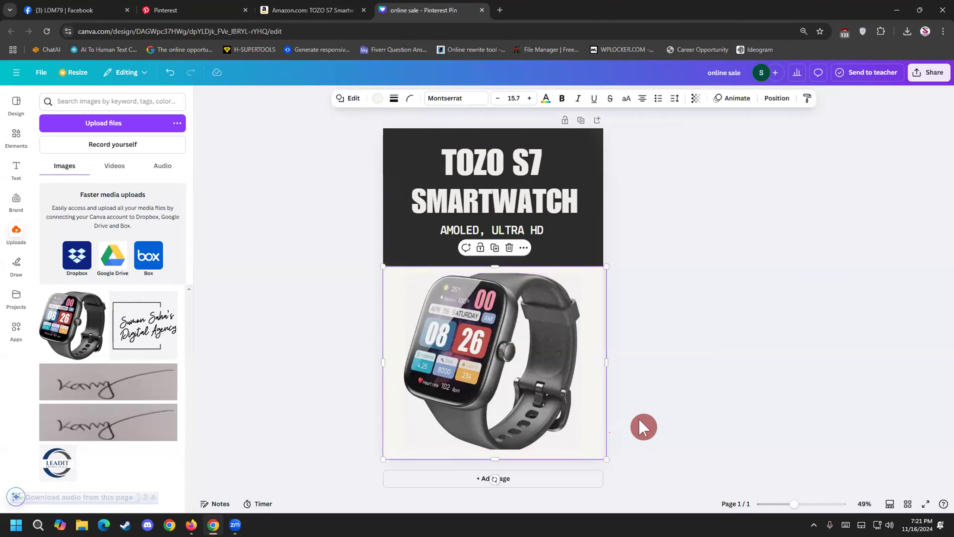
{"action": "left_click", "coordinate": [518, 397]}
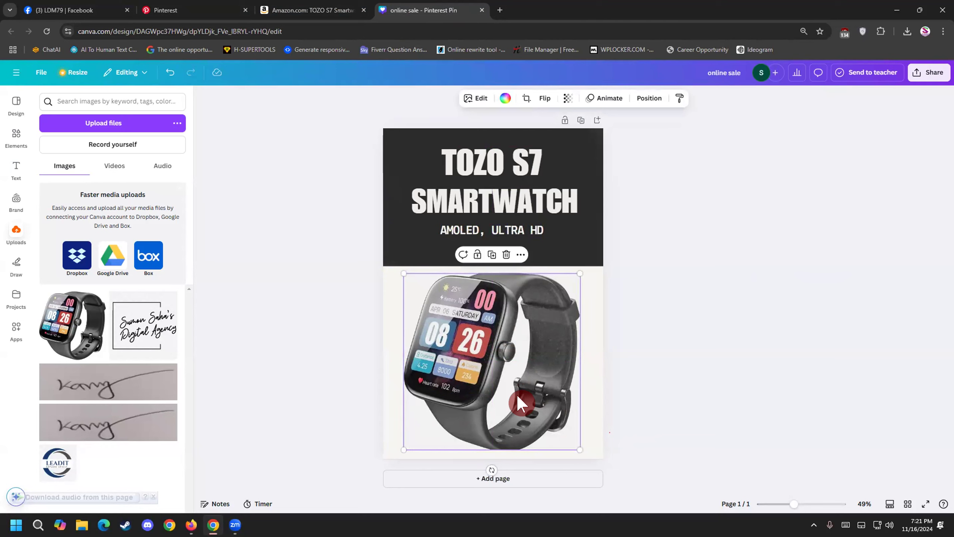
{"action": "left_click_drag", "start_coordinate": [518, 396], "coordinate": [513, 390]}
{"action": "left_click", "coordinate": [601, 376]}
Step: Append "Screen" from the Amazon product title to the "AMOLED, ULTRA HD" line and lower the line slightly
{"action": "left_click", "coordinate": [513, 227]}
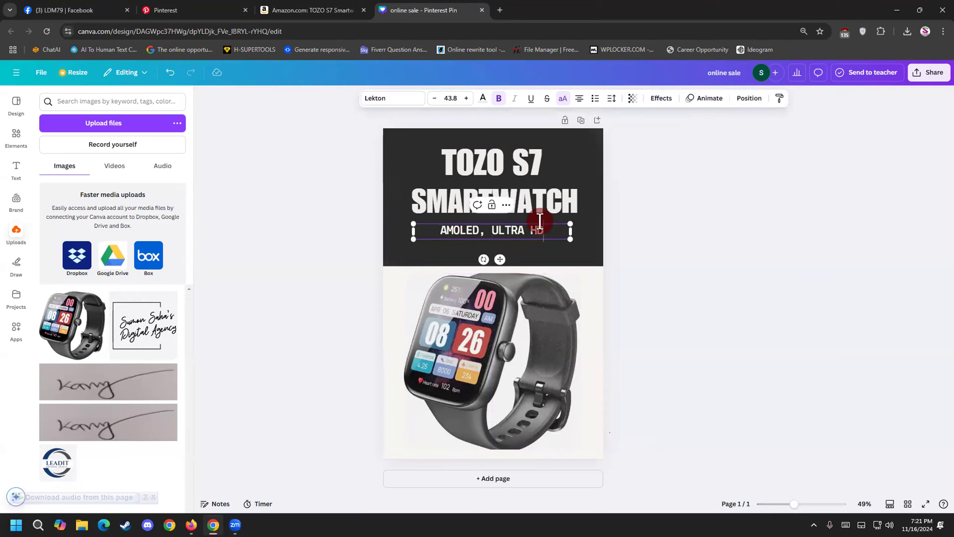
{"action": "left_click", "coordinate": [341, 10]}
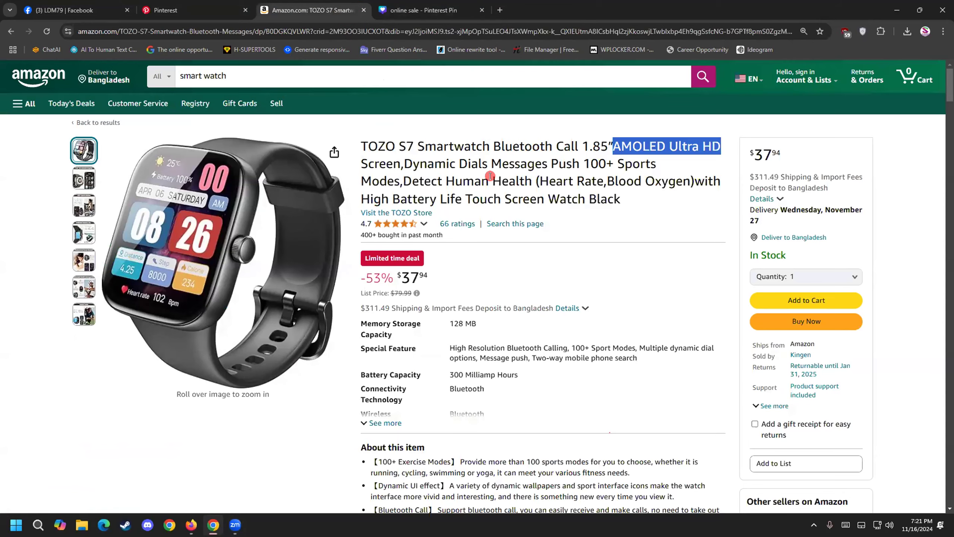
{"action": "left_click", "coordinate": [396, 164]}
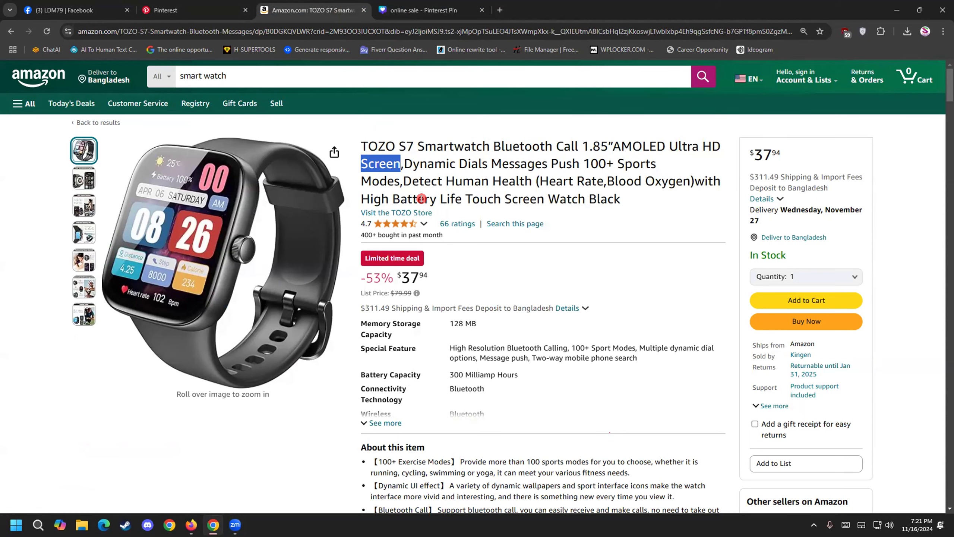
{"action": "left_click", "coordinate": [411, 10]}
{"action": "double_click", "coordinate": [546, 236]}
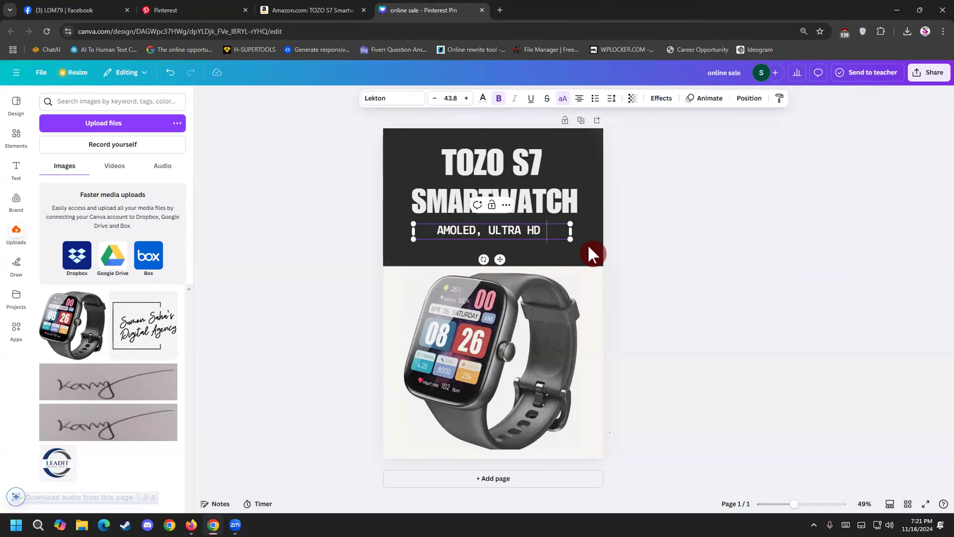
{"action": "key", "text": "ctrl+v"}
{"action": "left_click", "coordinate": [653, 263]}
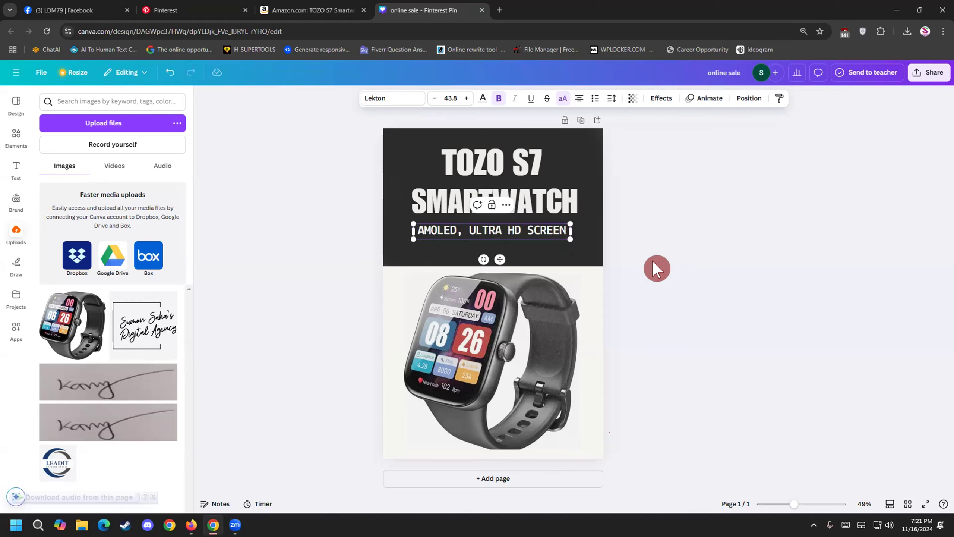
{"action": "left_click", "coordinate": [537, 231]}
{"action": "left_click_drag", "start_coordinate": [537, 236], "coordinate": [539, 238]}
{"action": "left_click", "coordinate": [680, 253]}
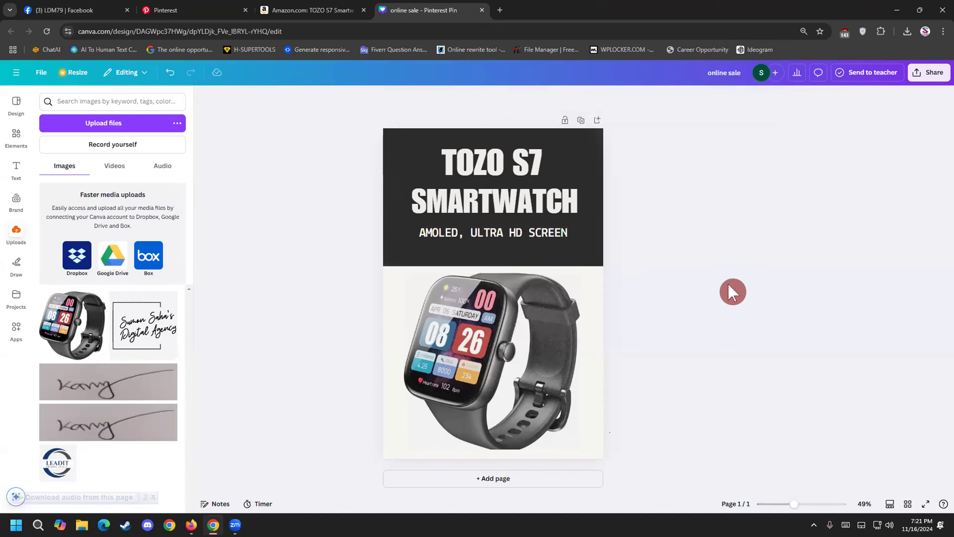
Step: Shrink the watch photo slightly and lower the upper edge of the white backing to enlarge the dark area
{"action": "left_click", "coordinate": [488, 252]}
{"action": "left_click", "coordinate": [480, 291]}
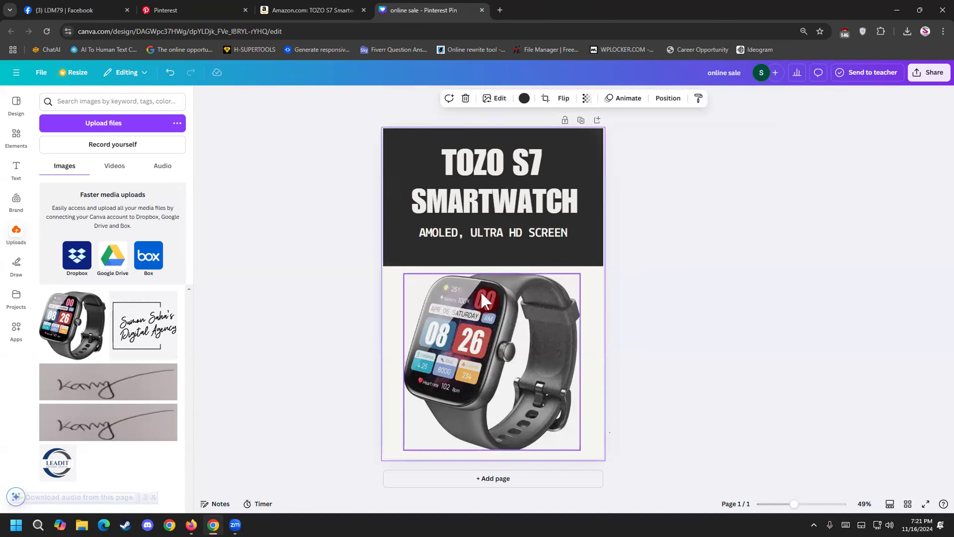
{"action": "left_click_drag", "start_coordinate": [401, 269], "coordinate": [383, 271]}
{"action": "left_click", "coordinate": [398, 247]}
{"action": "left_click", "coordinate": [381, 268]}
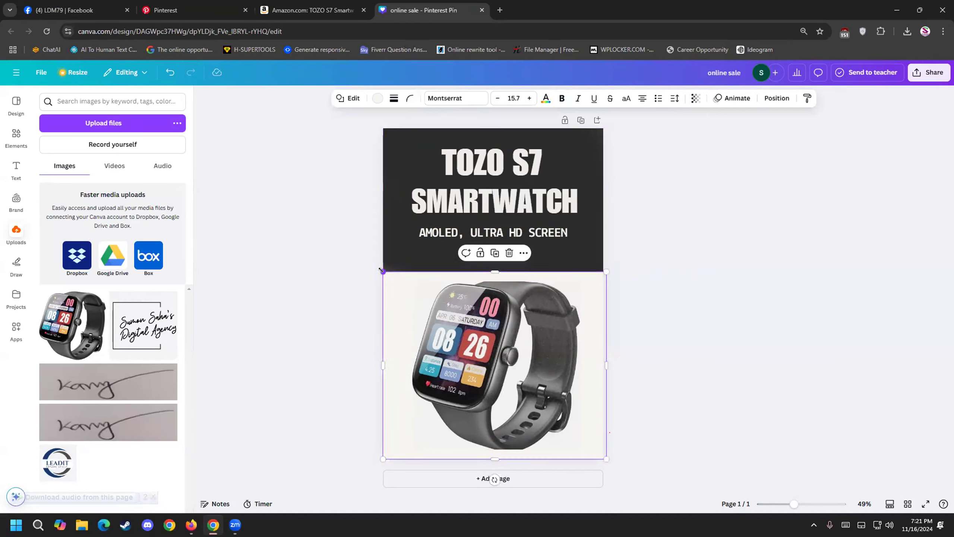
{"action": "left_click", "coordinate": [698, 326]}
Step: Move the subtitle and both headings down within the dark area and shift the watch photo slightly left
{"action": "left_click_drag", "start_coordinate": [544, 236], "coordinate": [537, 235]}
{"action": "left_click", "coordinate": [536, 211]}
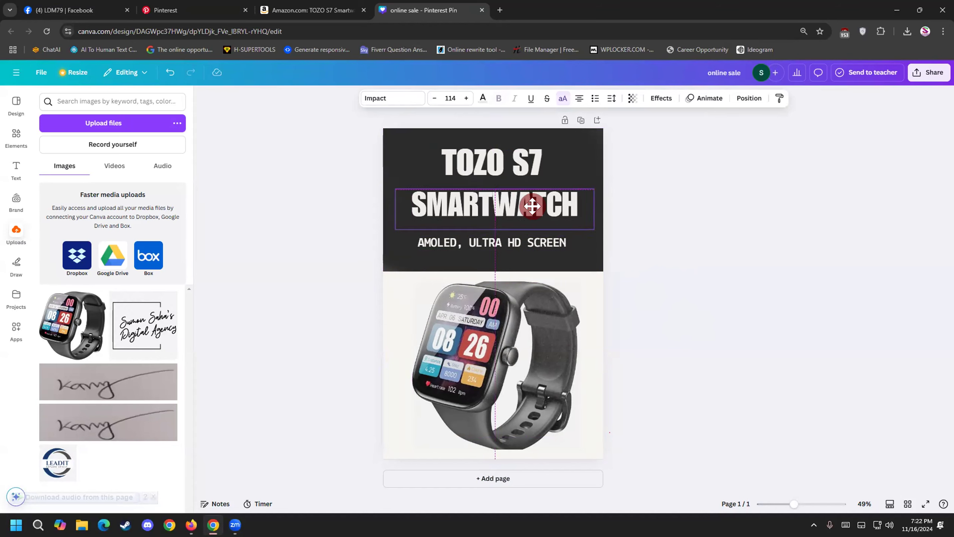
{"action": "left_click_drag", "start_coordinate": [524, 158], "coordinate": [525, 163]}
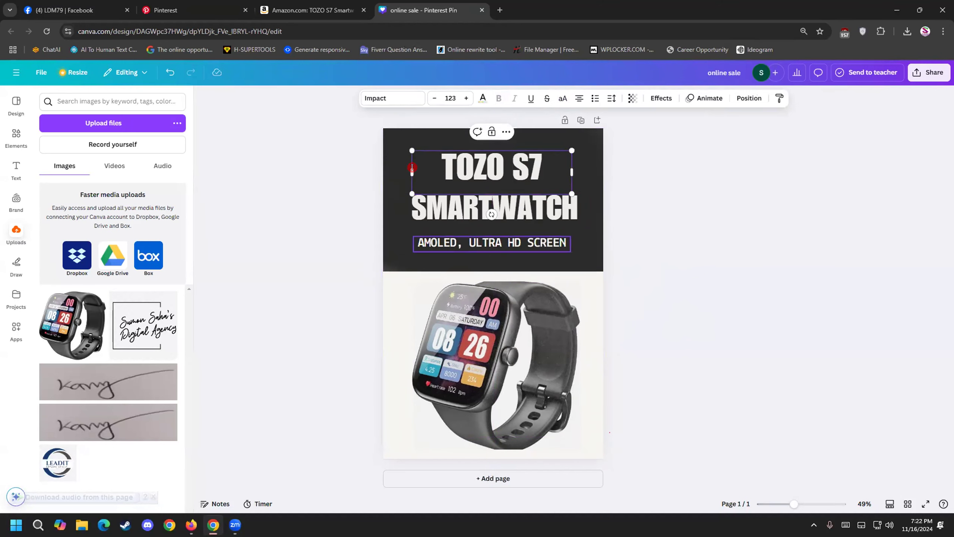
{"action": "left_click_drag", "start_coordinate": [459, 353], "coordinate": [452, 350]}
{"action": "left_click", "coordinate": [623, 364]}
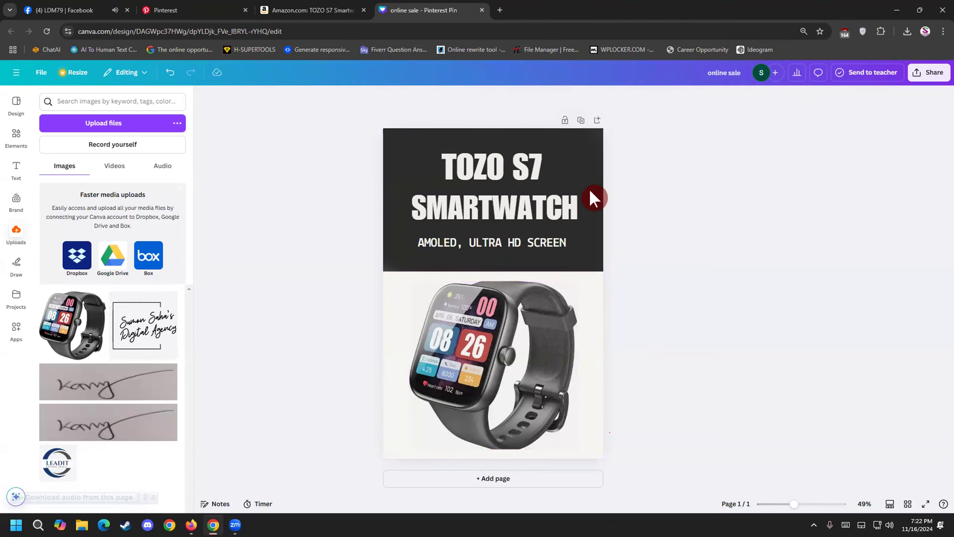
Step: Close the Facebook tab and add a many-pointed starburst from the basic shapes to the pin
{"action": "left_click", "coordinate": [127, 10]}
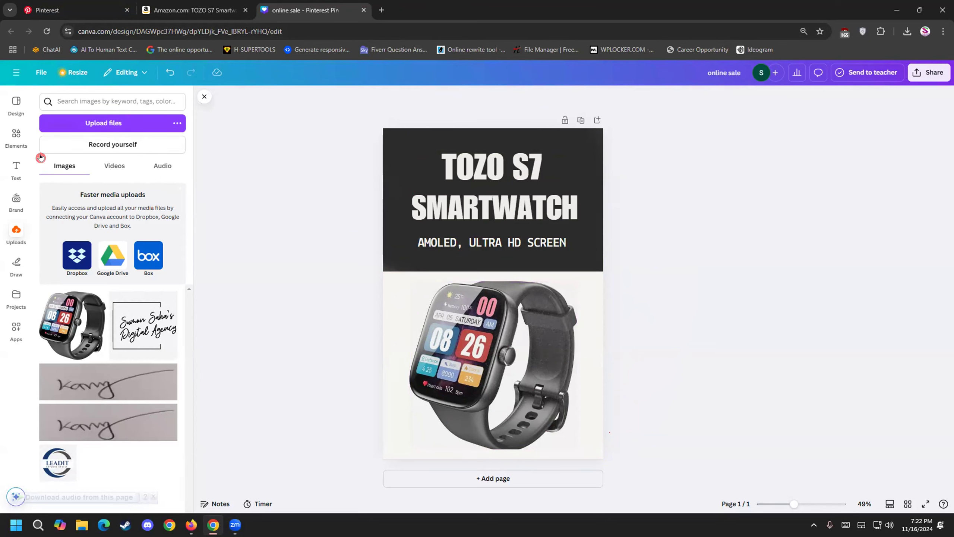
{"action": "left_click", "coordinate": [16, 140]}
{"action": "left_click", "coordinate": [115, 98]}
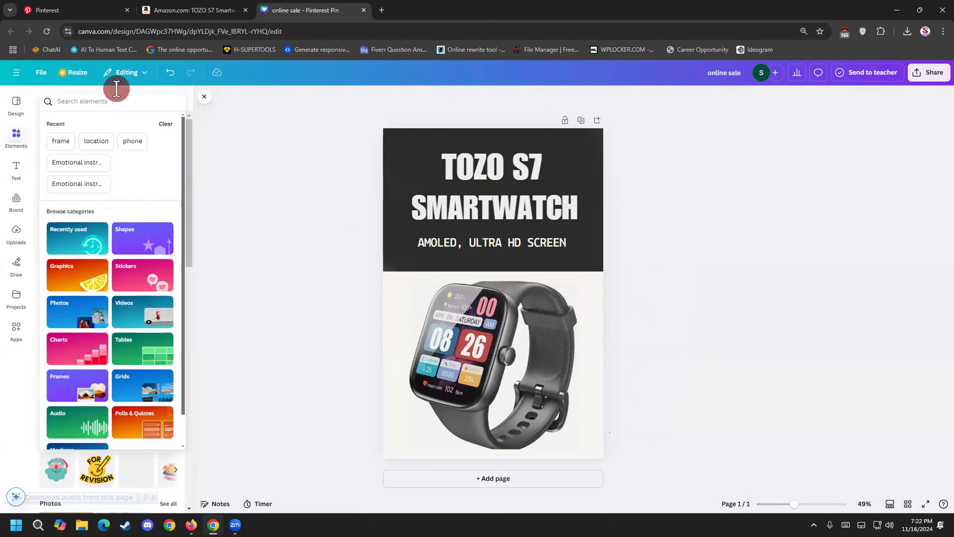
{"action": "left_click", "coordinate": [240, 146]}
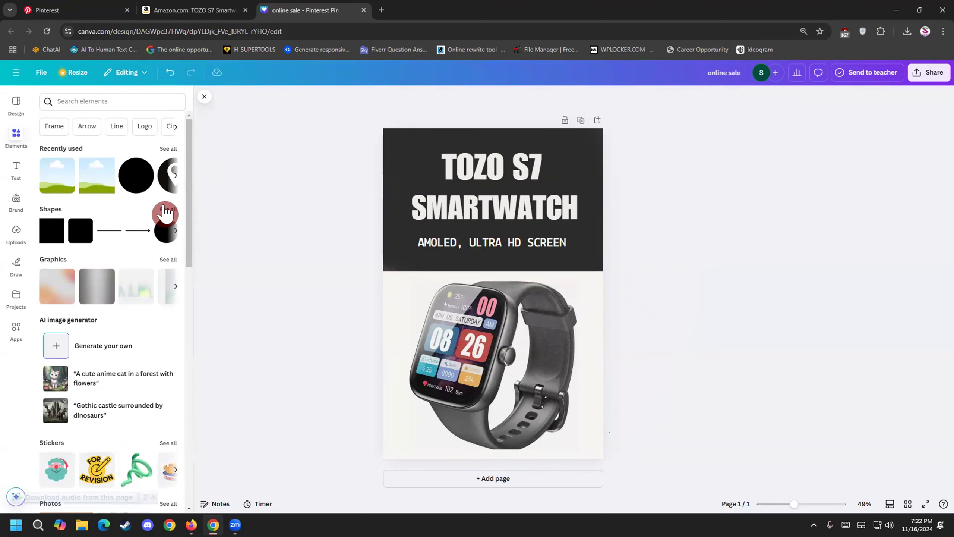
{"action": "left_click", "coordinate": [112, 101]}
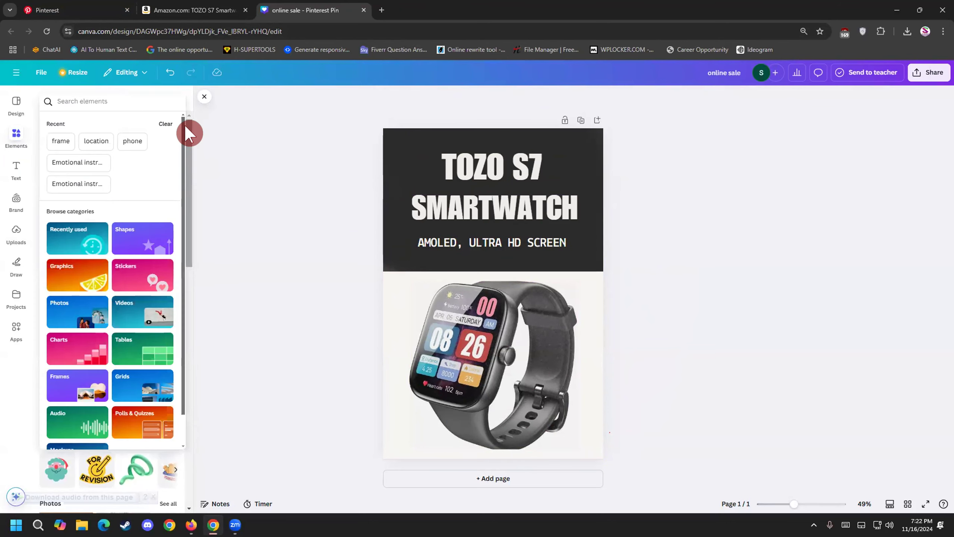
{"action": "left_click", "coordinate": [203, 143]}
{"action": "left_click", "coordinate": [168, 204]}
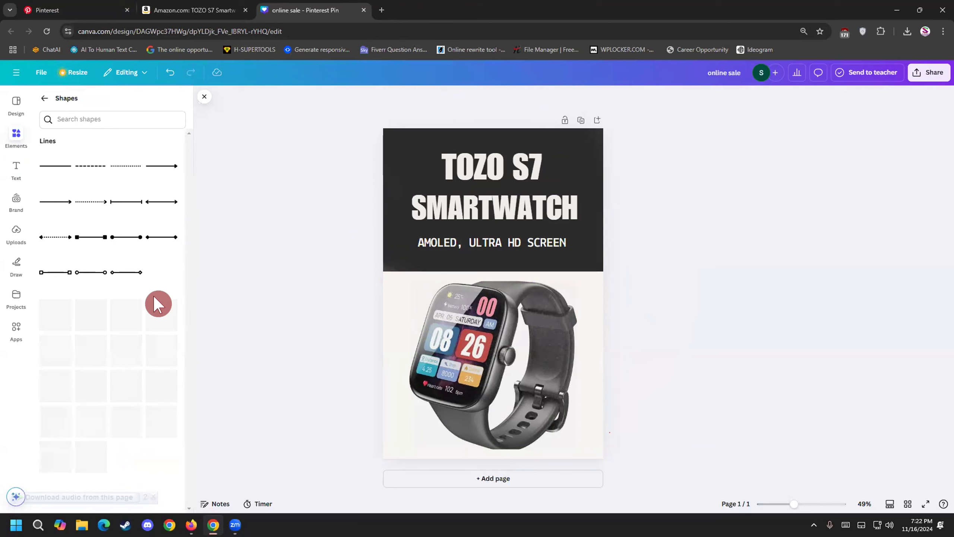
{"action": "scroll", "coordinate": [132, 334], "scroll_direction": "down", "scroll_amount": 3}
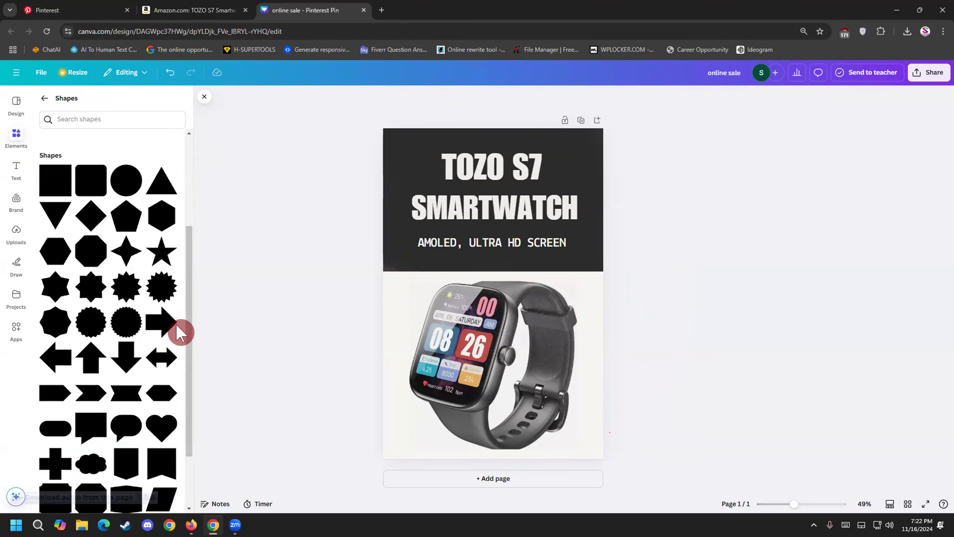
{"action": "left_click", "coordinate": [127, 284]}
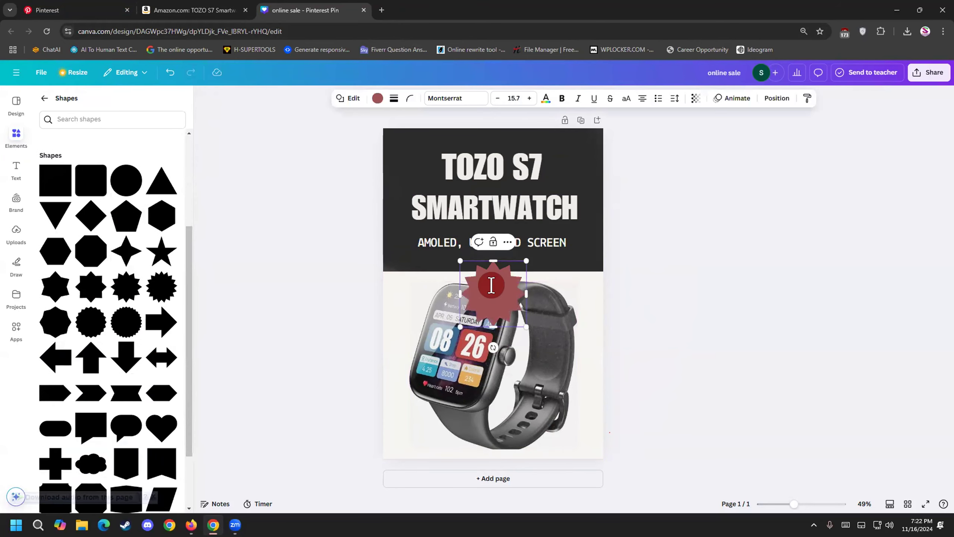
Step: Move the starburst to the pin's lower-right corner over the watch strap and enlarge it
{"action": "left_click", "coordinate": [649, 363]}
{"action": "left_click", "coordinate": [494, 292]}
{"action": "left_click_drag", "start_coordinate": [493, 292], "coordinate": [483, 364]}
{"action": "left_click_drag", "start_coordinate": [539, 409], "coordinate": [548, 412]}
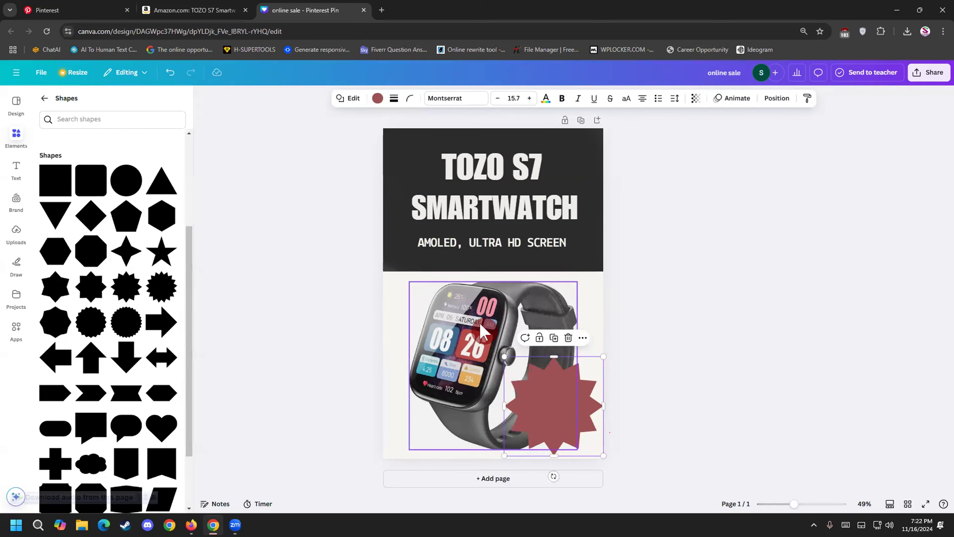
Step: Try black and dark gray #2b2b2b from the document colors as the starburst's fill
{"action": "left_click", "coordinate": [376, 101]}
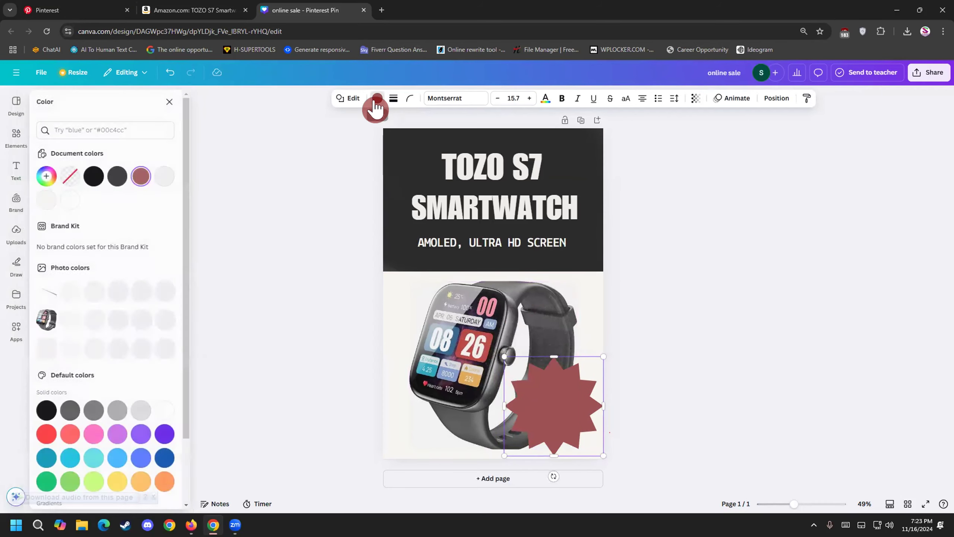
{"action": "left_click", "coordinate": [90, 178]}
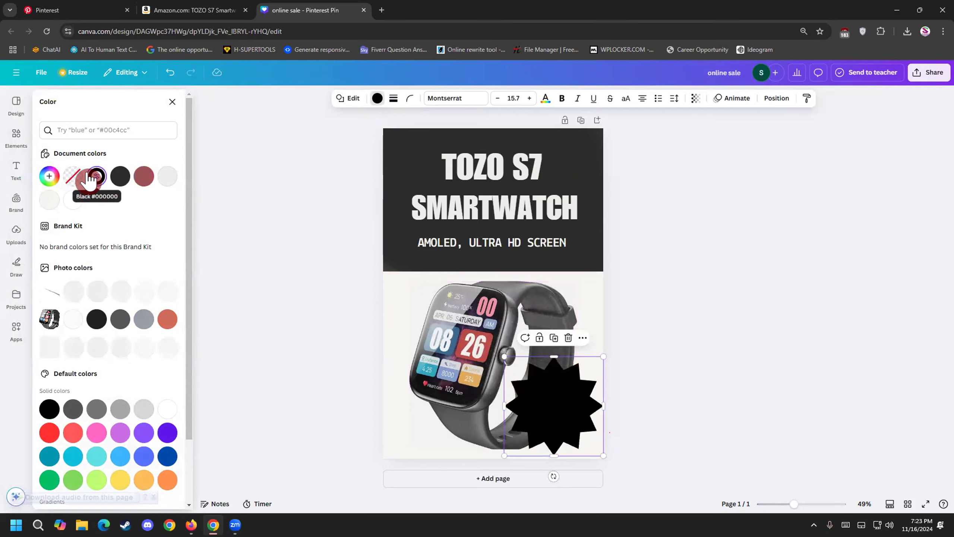
{"action": "left_click", "coordinate": [165, 177]}
{"action": "left_click", "coordinate": [144, 177]}
{"action": "left_click", "coordinate": [116, 174]}
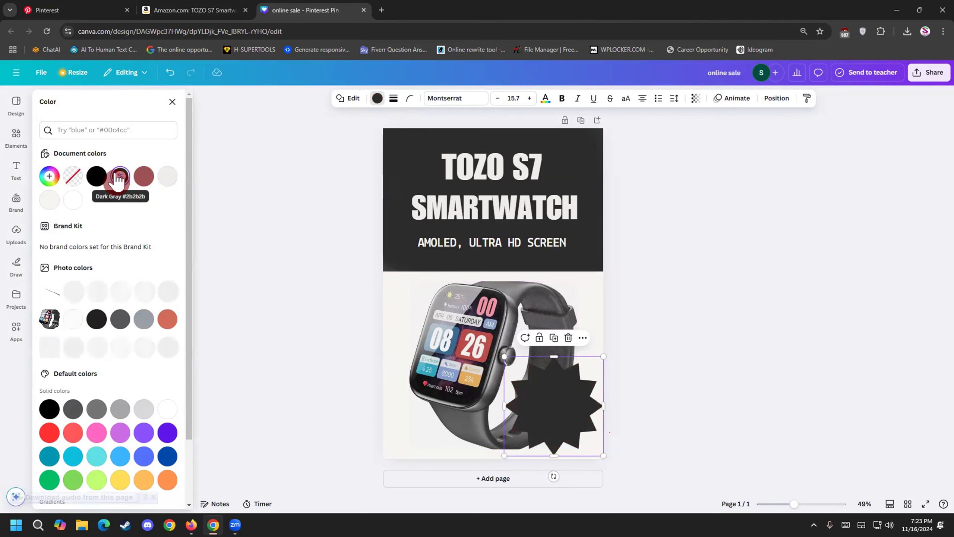
{"action": "left_click", "coordinate": [198, 284]}
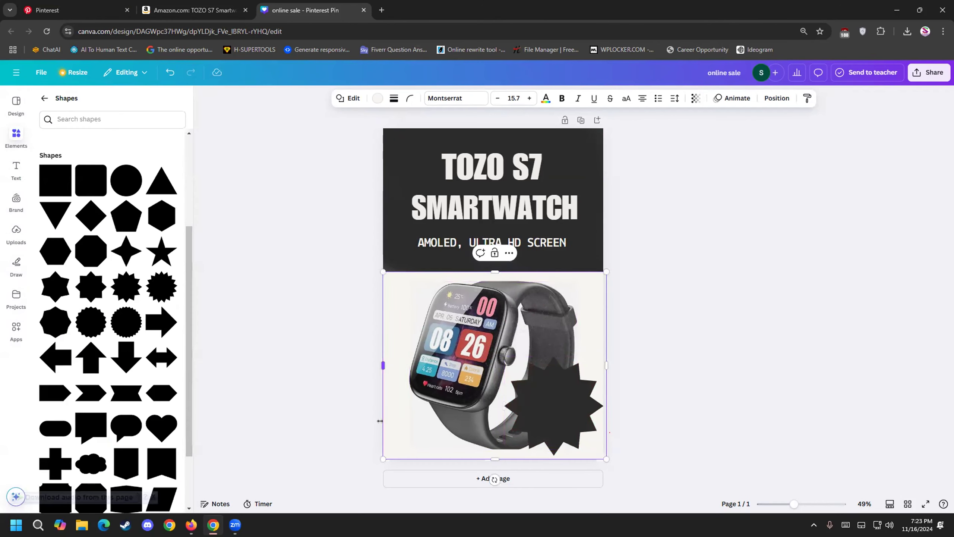
Step: Shrink the starburst slightly and fill it with the blue-gray from the watch photo's colors
{"action": "left_click_drag", "start_coordinate": [499, 354], "coordinate": [504, 360]}
{"action": "left_click", "coordinate": [373, 101]}
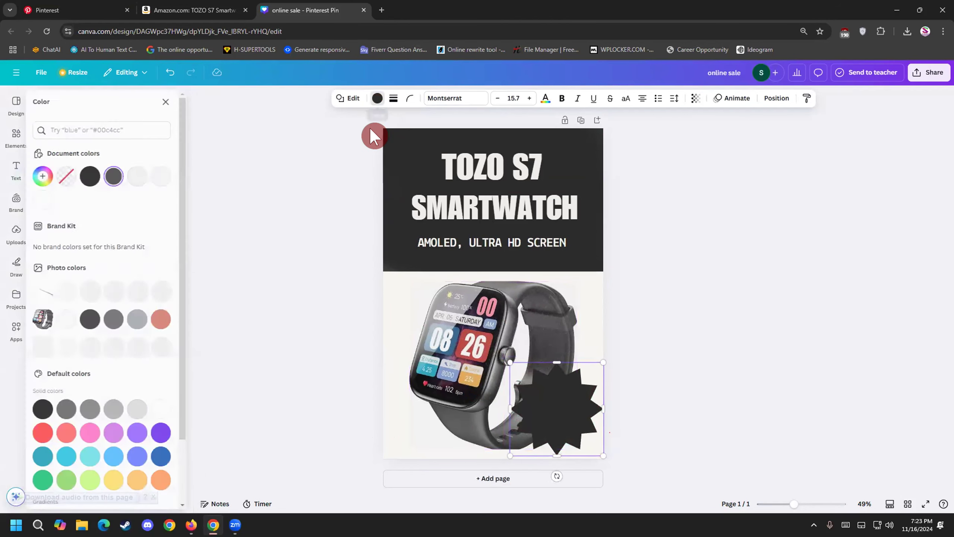
{"action": "left_click", "coordinate": [143, 319]}
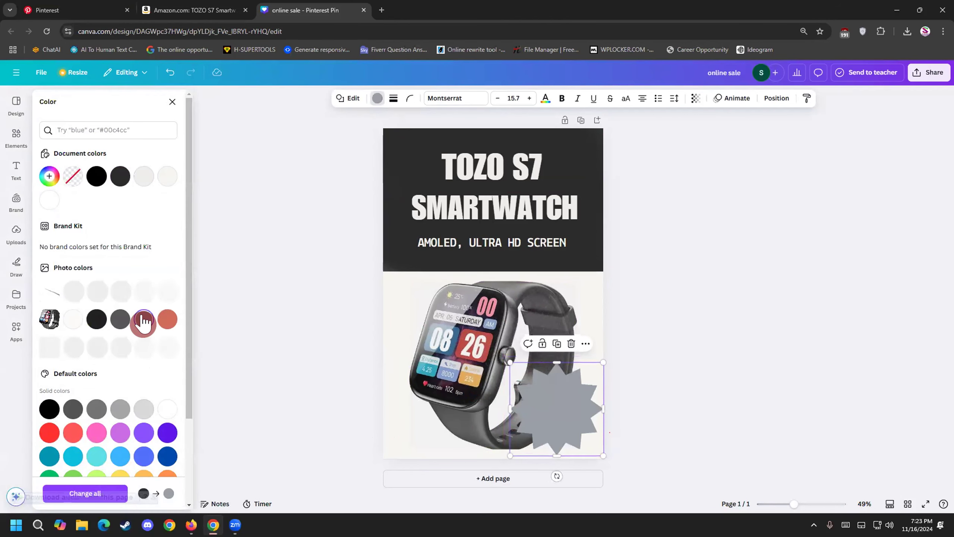
{"action": "left_click", "coordinate": [319, 416]}
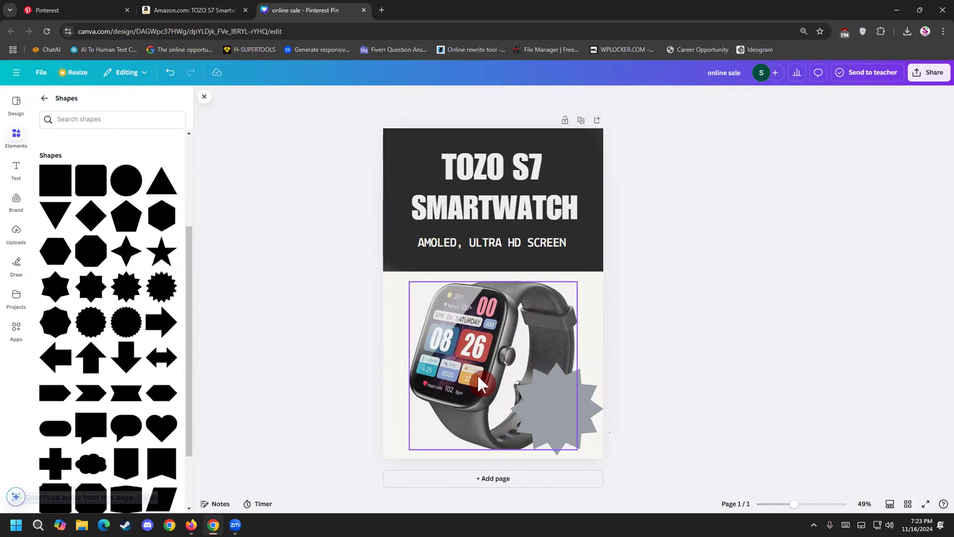
Step: Add a new heading text box in the default heading style to the pin
{"action": "left_click", "coordinate": [531, 207]}
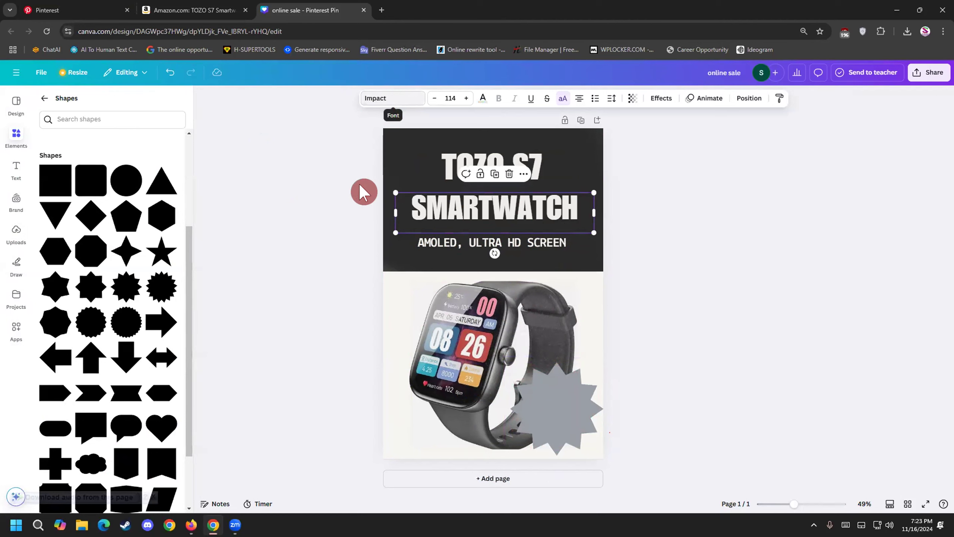
{"action": "left_click", "coordinate": [14, 234]}
{"action": "left_click", "coordinate": [16, 203]}
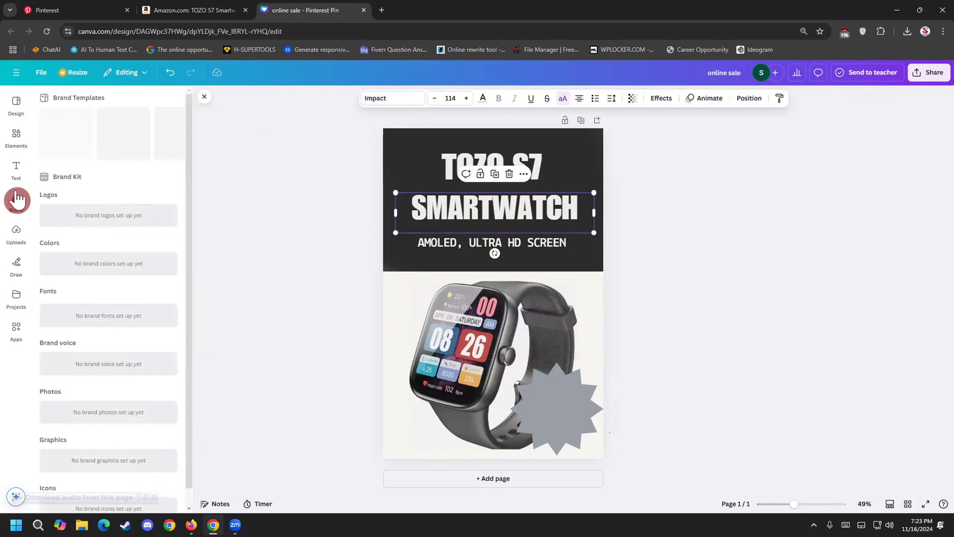
{"action": "left_click", "coordinate": [16, 171]}
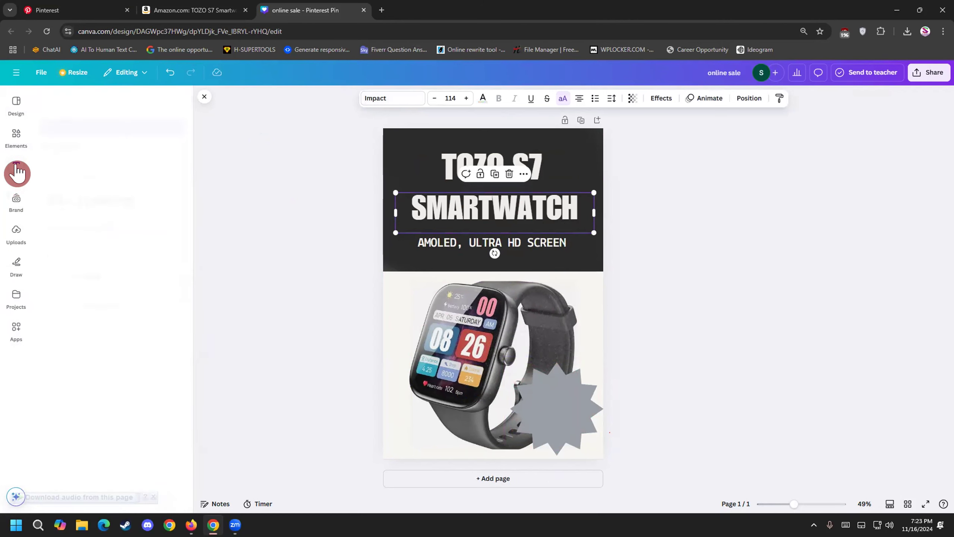
{"action": "left_click", "coordinate": [290, 179]}
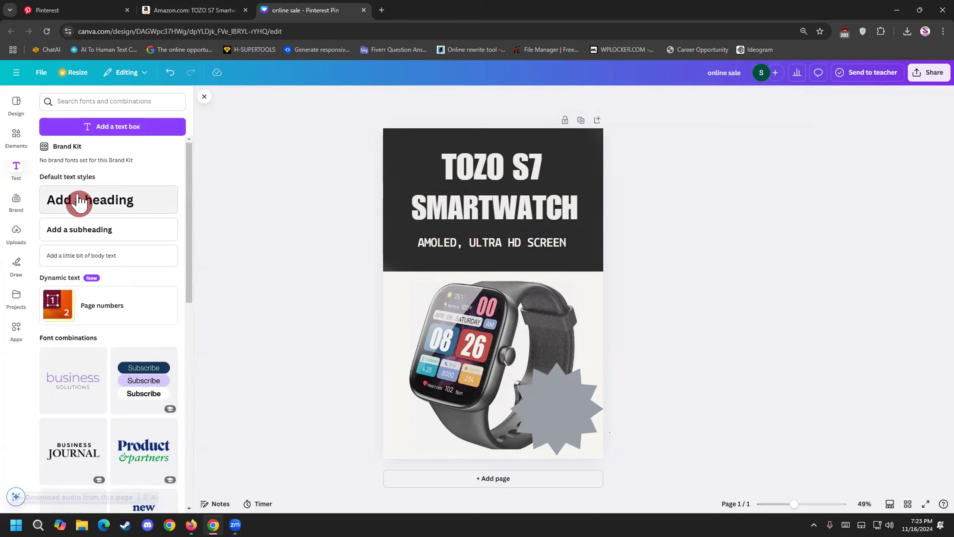
{"action": "left_click", "coordinate": [102, 203]}
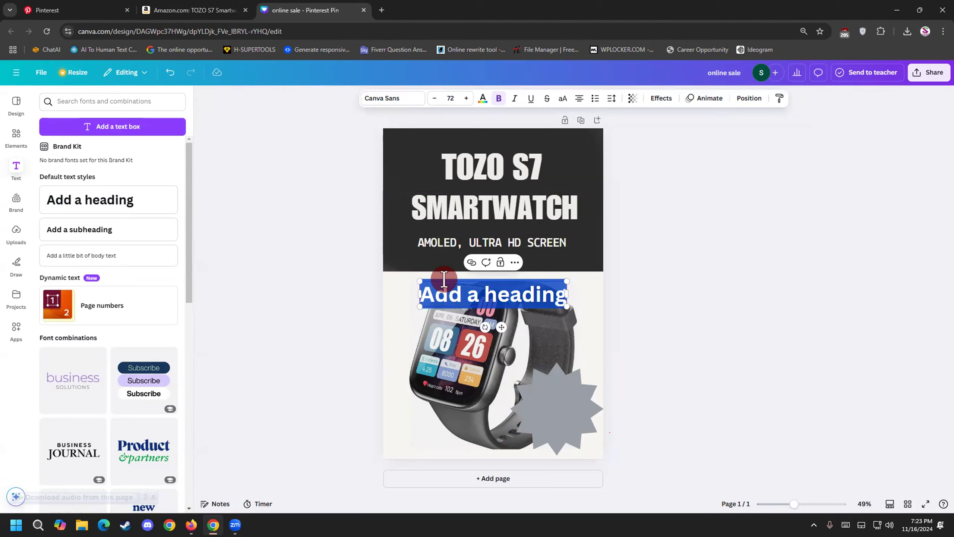
Step: Copy "Heart Rate,Blood Oxygen" from the Amazon product title and replace the new heading's placeholder text with it
{"action": "left_click", "coordinate": [224, 11]}
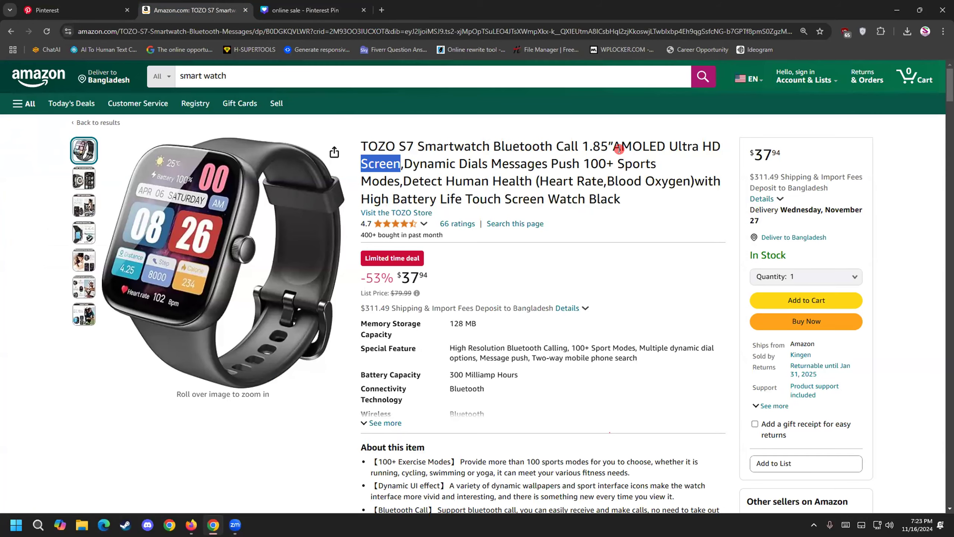
{"action": "left_click_drag", "start_coordinate": [539, 182], "coordinate": [558, 183]}
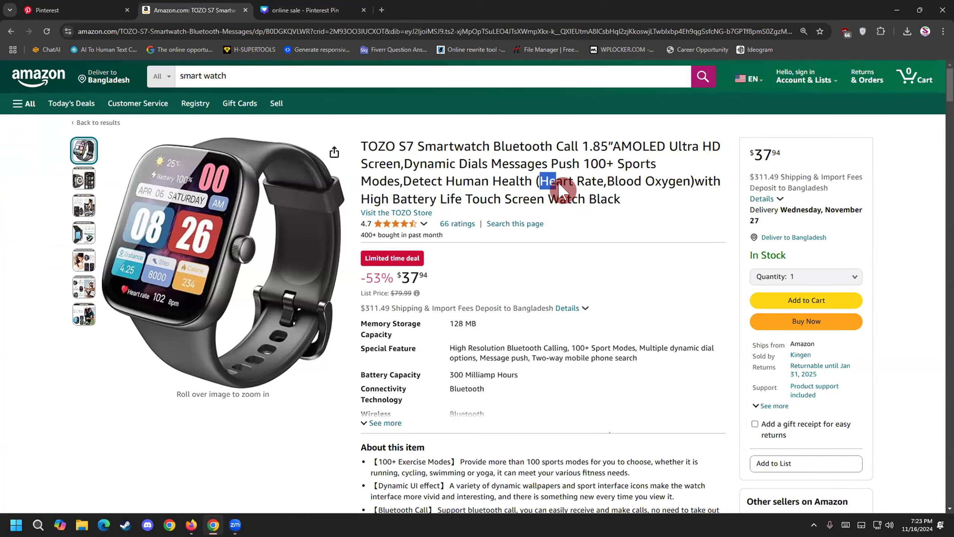
{"action": "left_click_drag", "start_coordinate": [624, 189], "coordinate": [675, 181]}
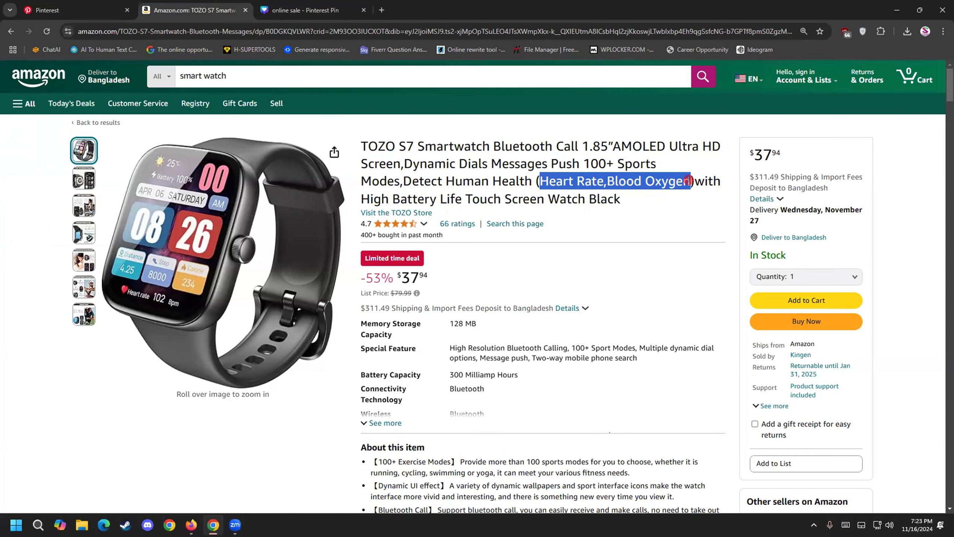
{"action": "right_click", "coordinate": [667, 187]}
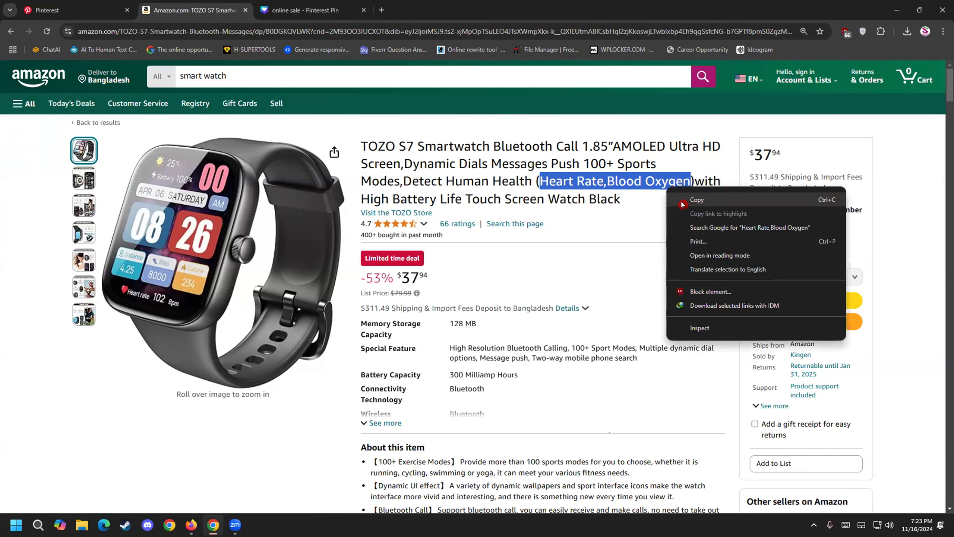
{"action": "left_click", "coordinate": [683, 204]}
{"action": "left_click", "coordinate": [266, 10]}
{"action": "double_click", "coordinate": [468, 290]}
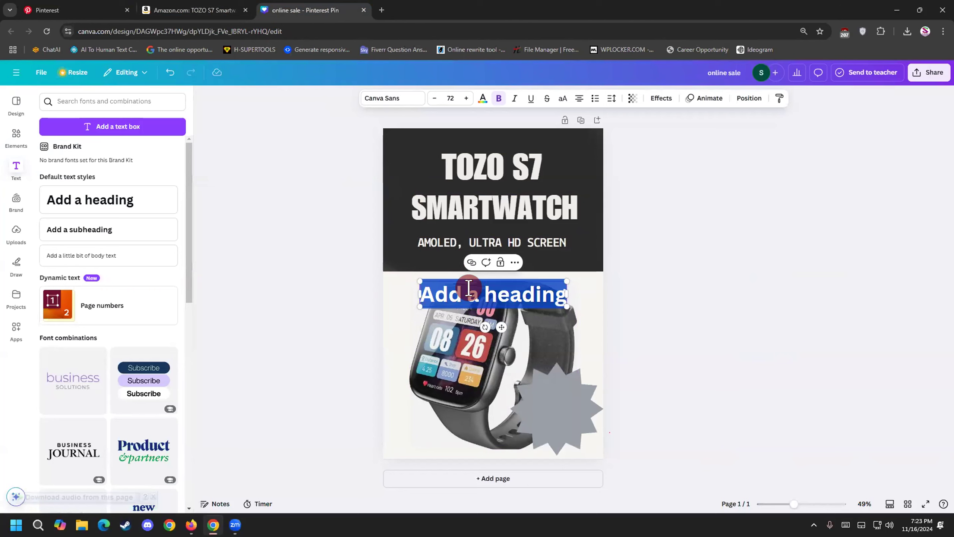
{"action": "right_click", "coordinate": [476, 291]}
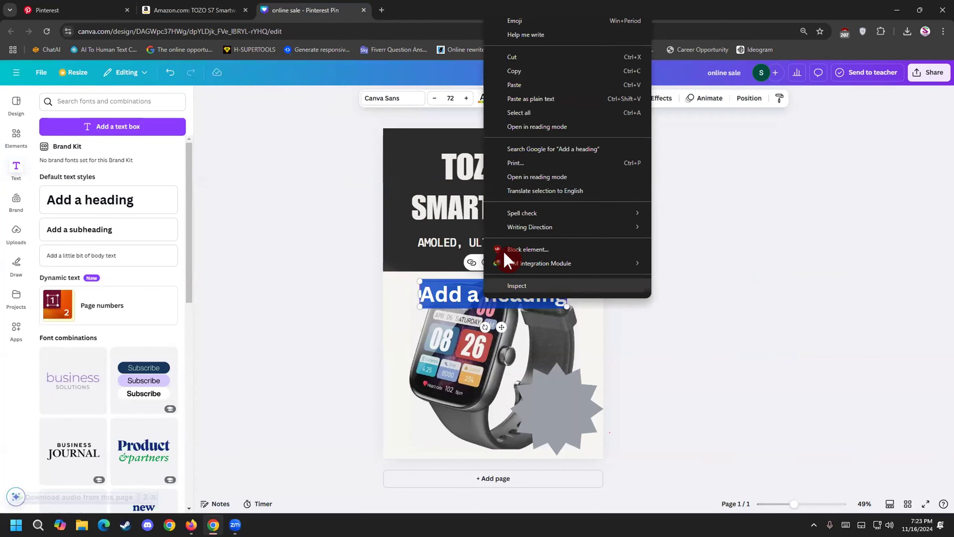
{"action": "left_click", "coordinate": [525, 78]}
Step: Set the font size of the "Heart Rate,Blood Oxygen" text to 42
{"action": "left_click_drag", "start_coordinate": [531, 324], "coordinate": [413, 286]}
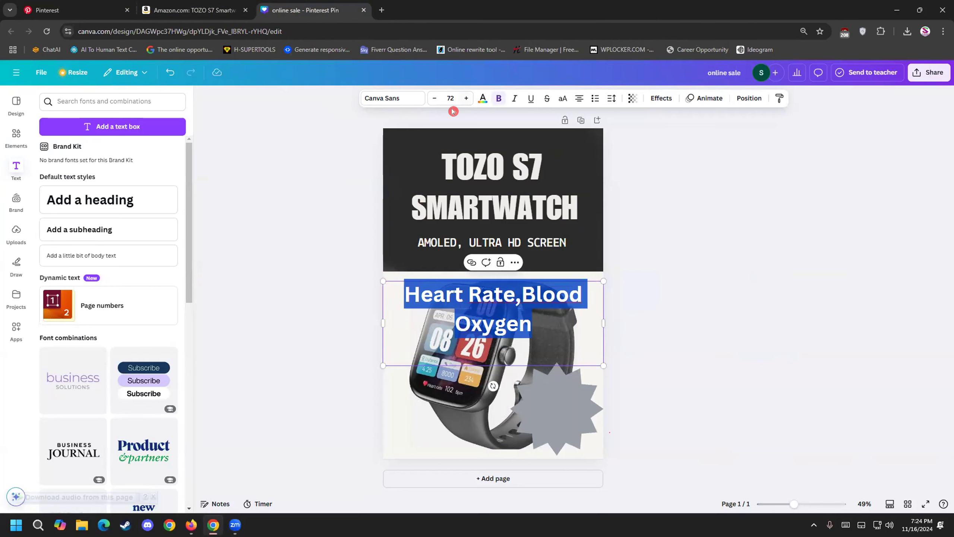
{"action": "left_click", "coordinate": [445, 95]}
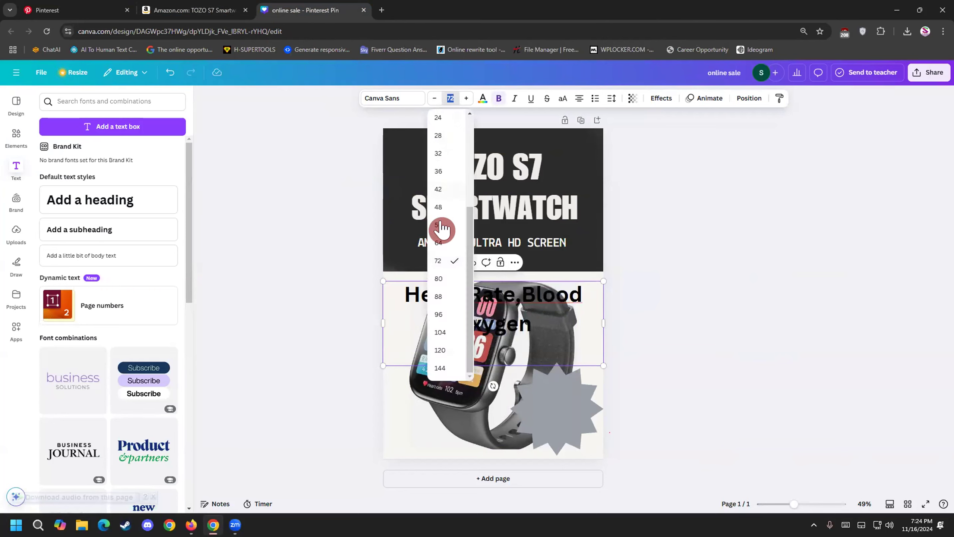
{"action": "left_click", "coordinate": [445, 192]}
Step: Break the feature text after the comma so "Blood Oxygen" starts a second line, and move it onto the starburst
{"action": "left_click", "coordinate": [483, 285]}
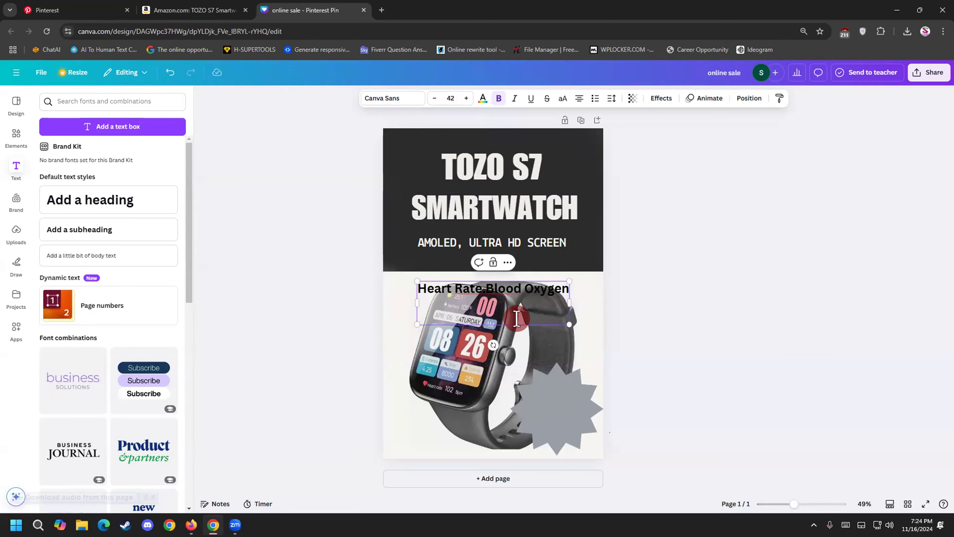
{"action": "key", "text": "Return"}
{"action": "left_click", "coordinate": [682, 347]}
{"action": "left_click", "coordinate": [502, 289]}
{"action": "left_click_drag", "start_coordinate": [503, 293], "coordinate": [567, 396]}
Step: Reduce the font size of the whole "Heart Rate, Blood Oxygen" text by a few increments to fit the starburst
{"action": "double_click", "coordinate": [554, 395]}
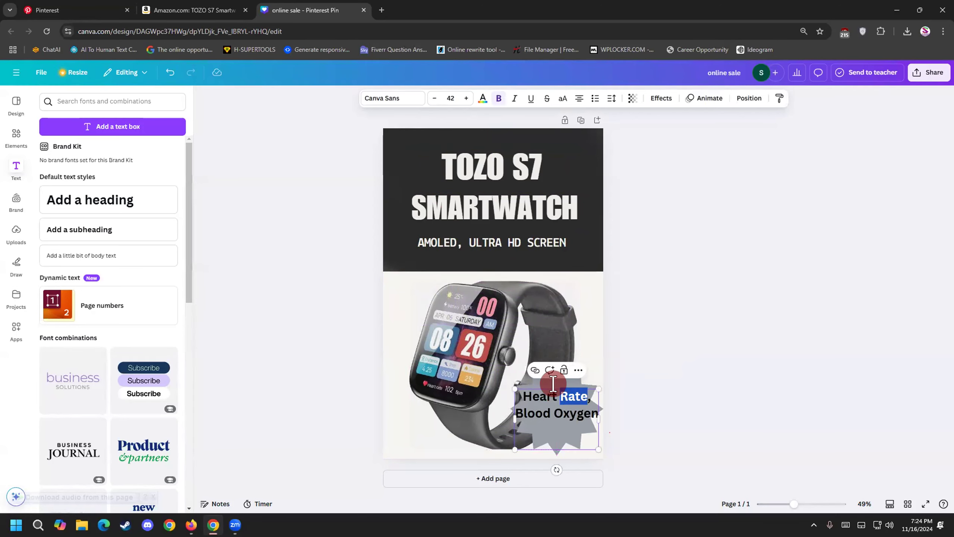
{"action": "left_click", "coordinate": [554, 386]}
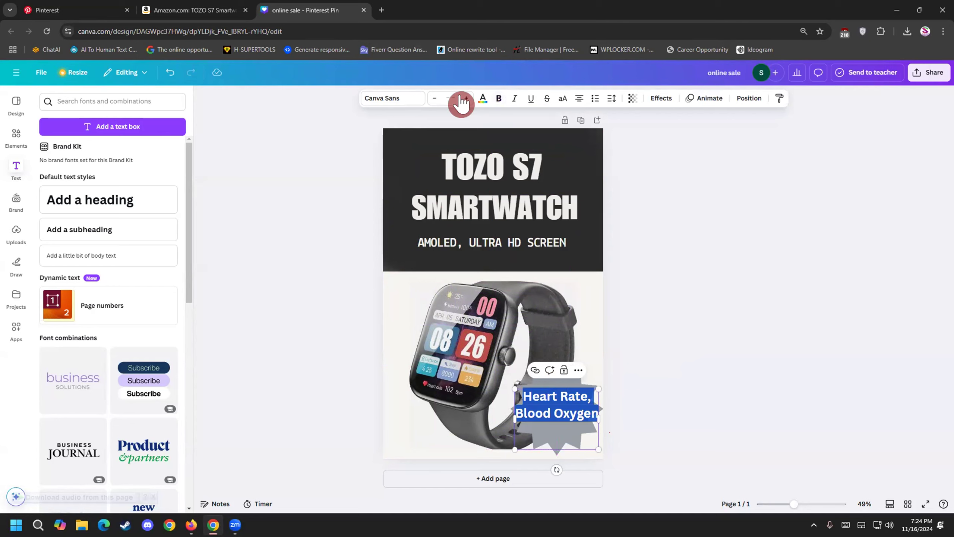
{"action": "left_click", "coordinate": [434, 98]}
{"action": "left_click", "coordinate": [434, 98]}
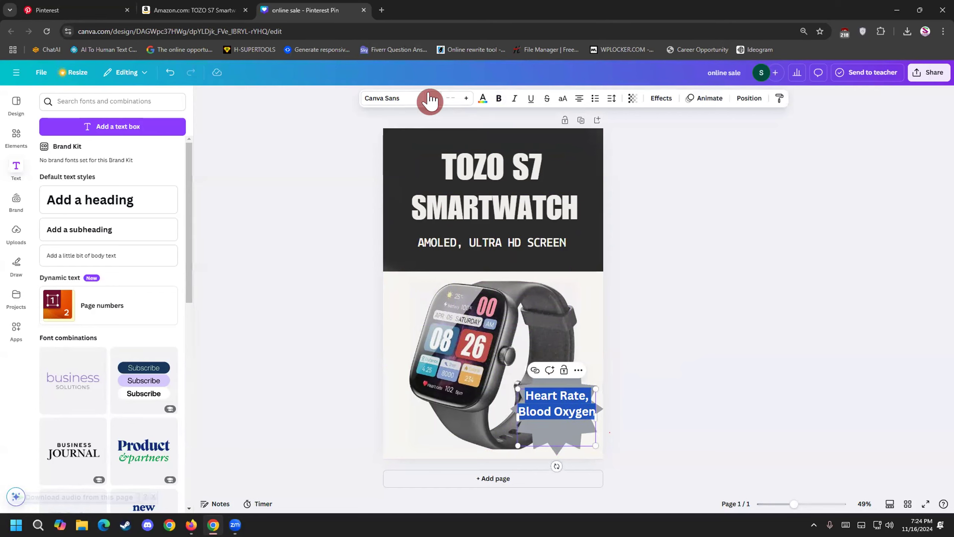
{"action": "left_click", "coordinate": [434, 98]}
{"action": "key", "text": "Escape"}
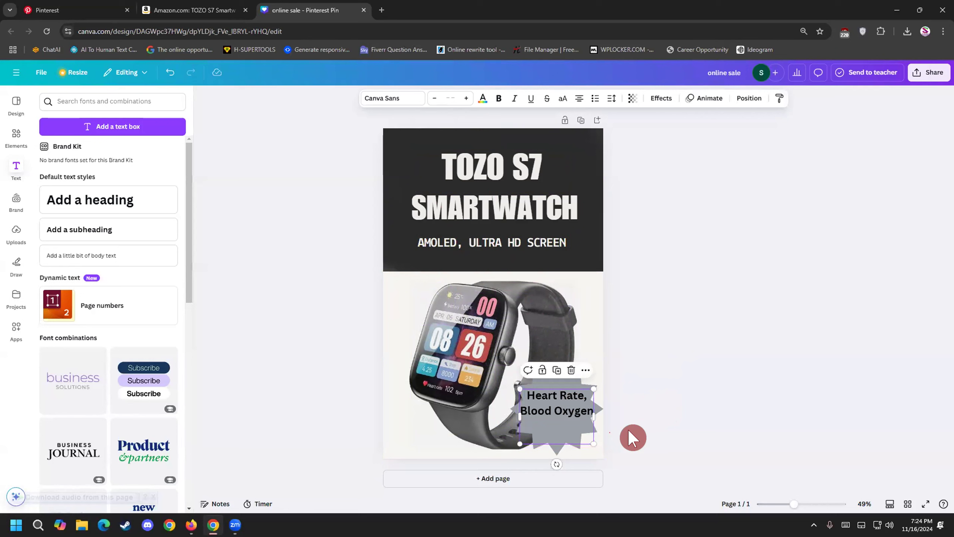
Step: Tilt the "Heart Rate, Blood Oxygen" text counterclockwise and adjust its position over the starburst
{"action": "mouse_move", "coordinate": [556, 463]}
{"action": "left_mouse_down"}
{"action": "mouse_move", "coordinate": [551, 456]}
{"action": "mouse_move", "coordinate": [572, 457]}
{"action": "left_mouse_up"}
{"action": "left_click", "coordinate": [615, 395]}
{"action": "left_click_drag", "start_coordinate": [552, 389], "coordinate": [555, 389]}
{"action": "left_click", "coordinate": [661, 373]}
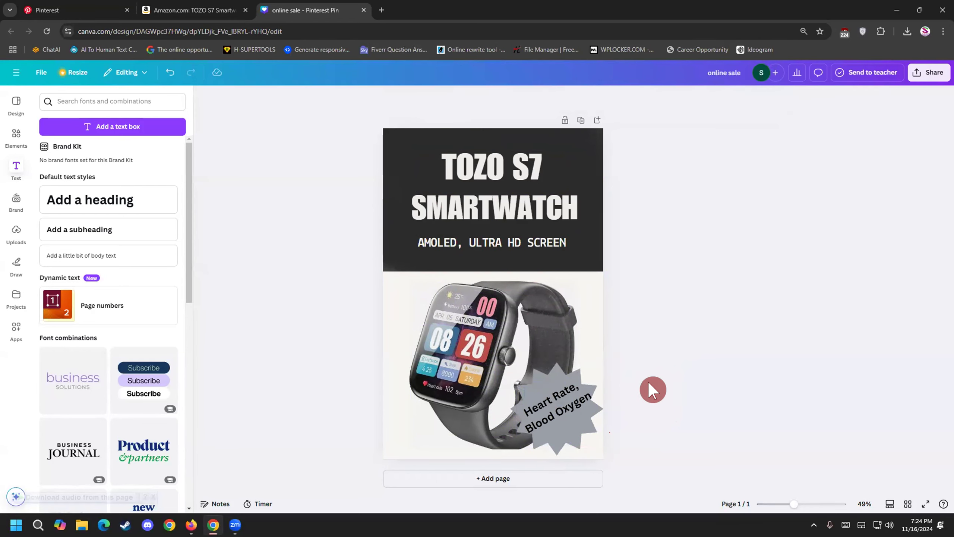
{"action": "left_click", "coordinate": [566, 394]}
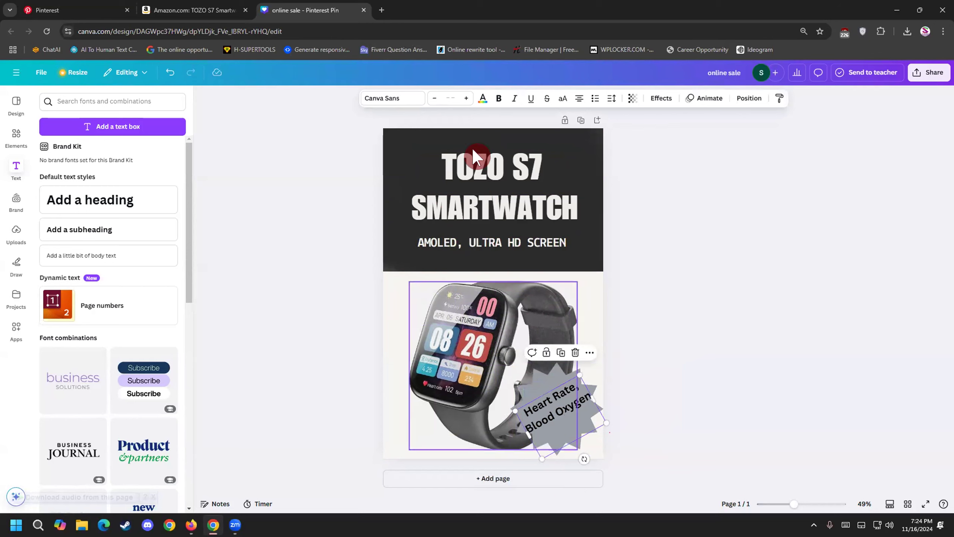
Step: Recolor the "Heart Rate, Blood Oxygen" badge text to the off-white document color
{"action": "left_click", "coordinate": [483, 98]}
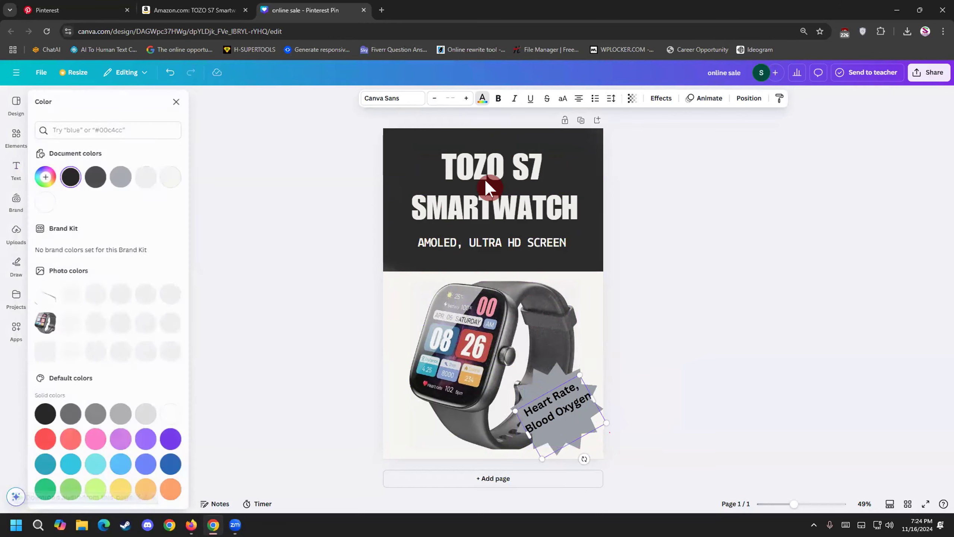
{"action": "left_click", "coordinate": [165, 179]}
{"action": "left_click", "coordinate": [234, 195]}
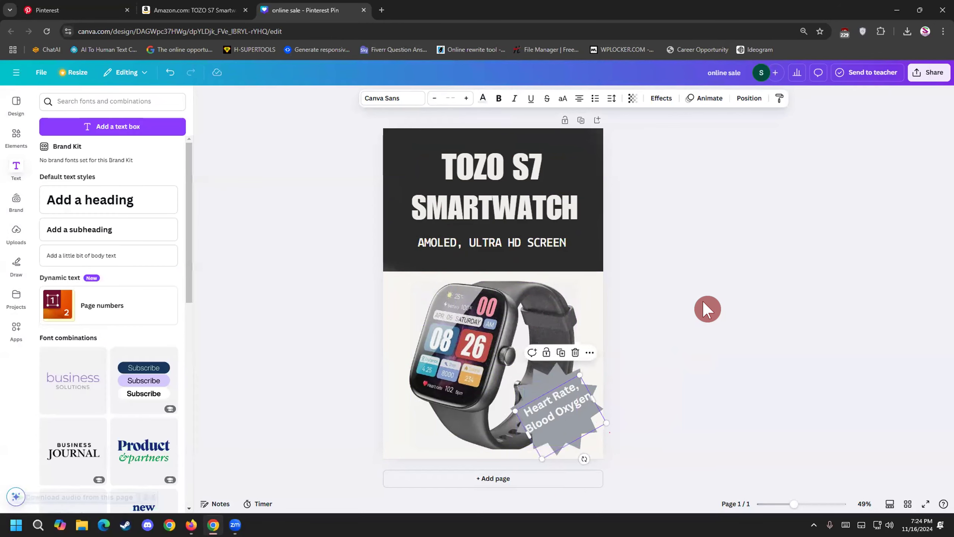
{"action": "left_click", "coordinate": [684, 300]}
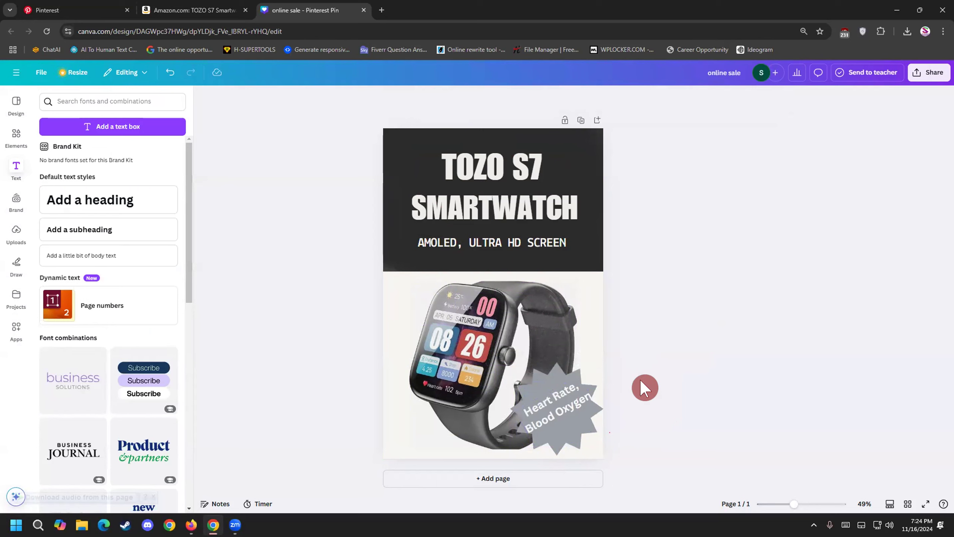
Step: Enlarge the badge text until it wraps onto three lines, and fine-tune its position over the starburst
{"action": "left_click", "coordinate": [539, 415]}
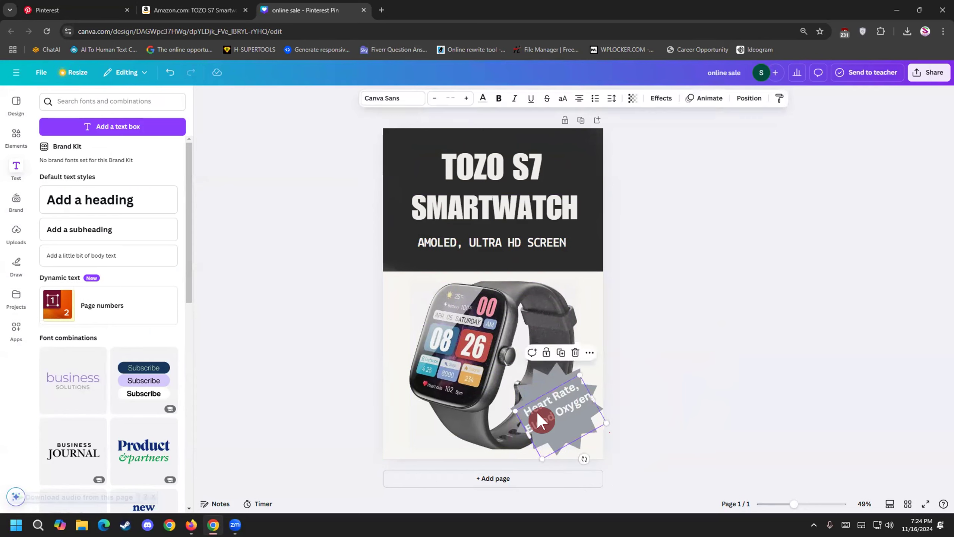
{"action": "left_click", "coordinate": [465, 99]}
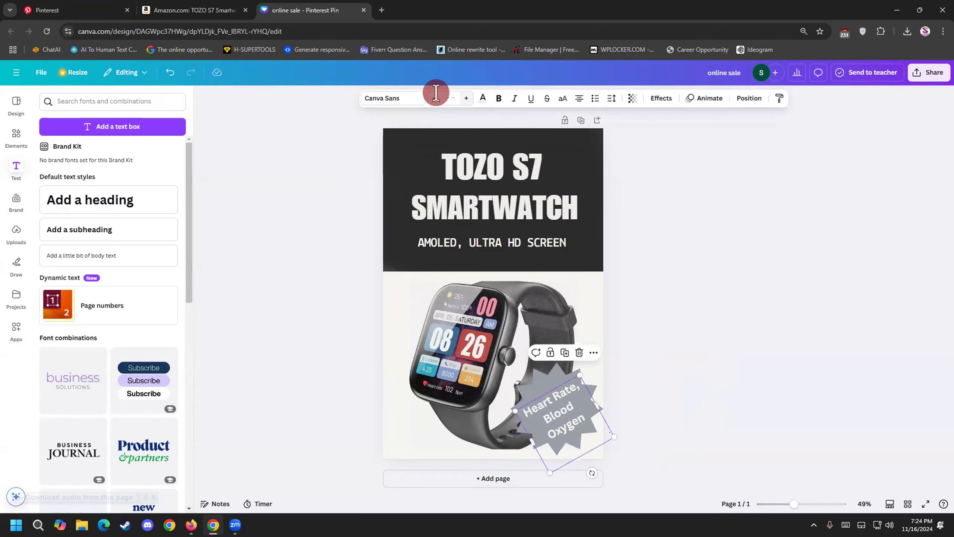
{"action": "left_click", "coordinate": [445, 98]}
{"action": "left_click", "coordinate": [435, 100]}
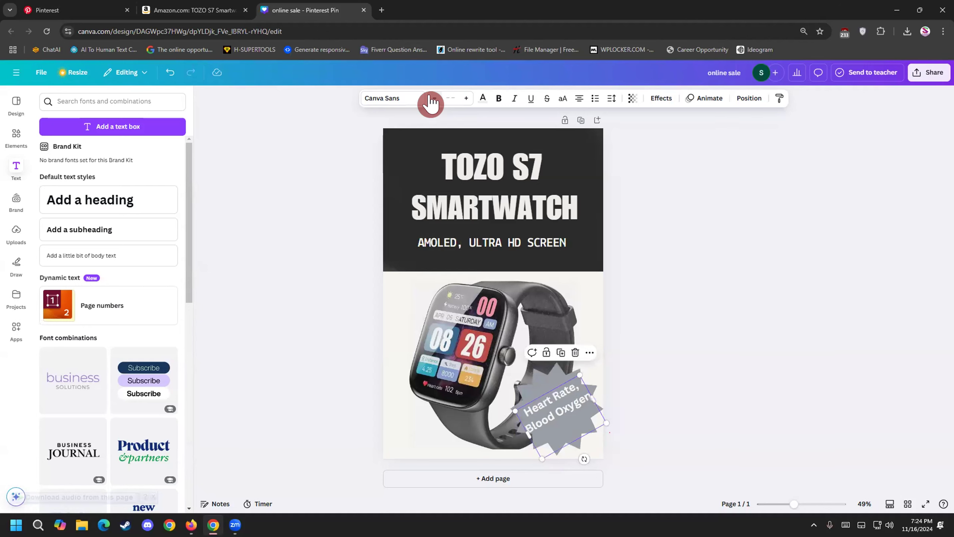
{"action": "left_click", "coordinate": [465, 101]}
{"action": "left_click", "coordinate": [465, 100]}
{"action": "left_click", "coordinate": [465, 100]}
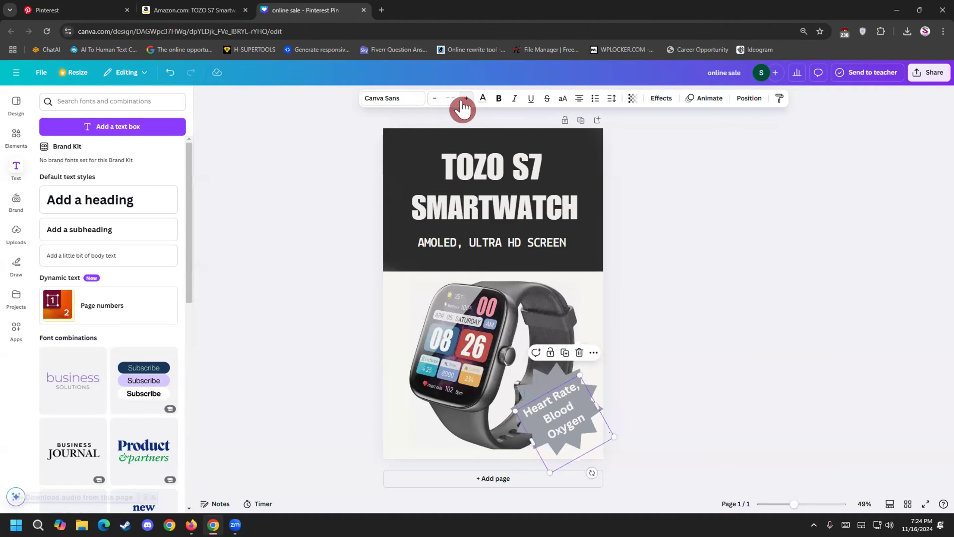
{"action": "left_click", "coordinate": [653, 238]}
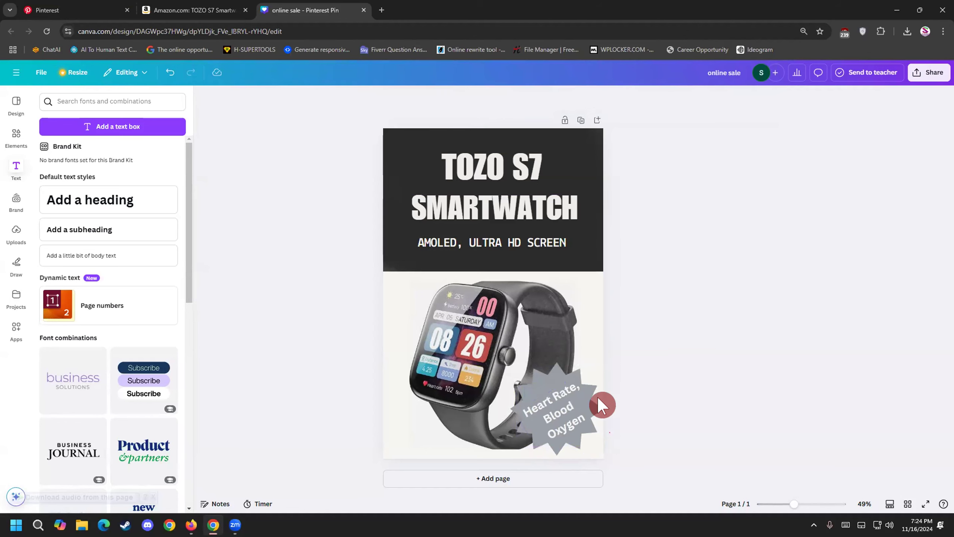
{"action": "left_click", "coordinate": [554, 411]}
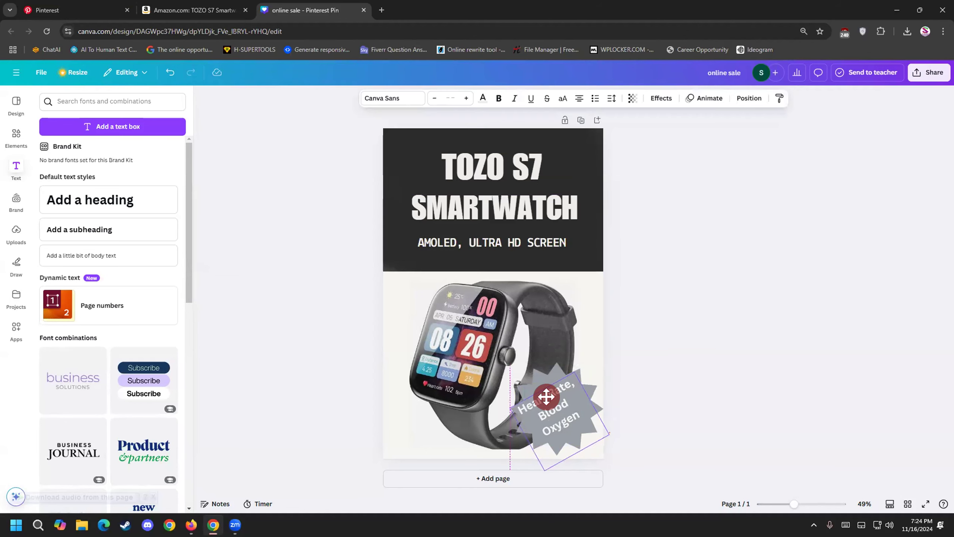
{"action": "left_click", "coordinate": [659, 353]}
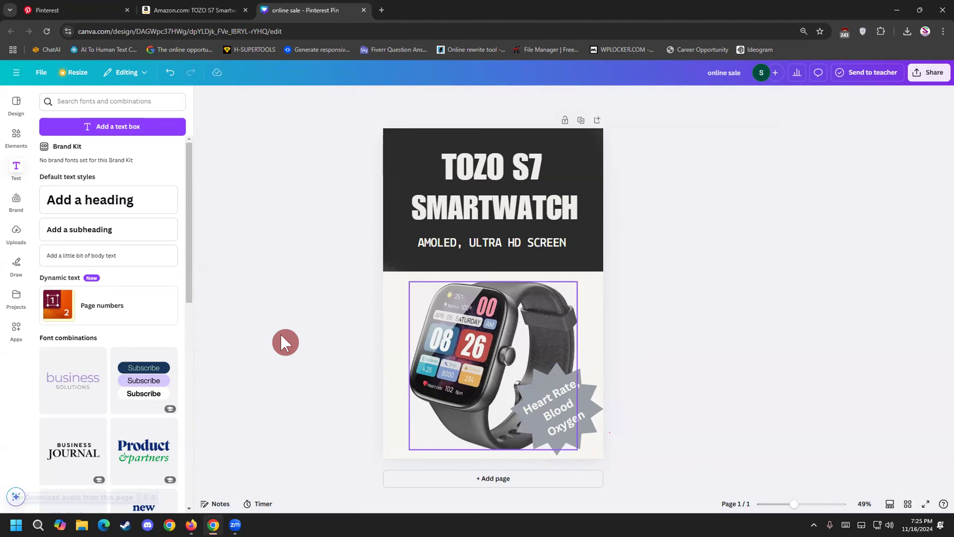
Step: Duplicate the pin page and cut the "TOZO S7", "SMARTWATCH" and "AMOLED, ULTRA HD SCREEN" texts from the copy
{"action": "left_click", "coordinate": [577, 118]}
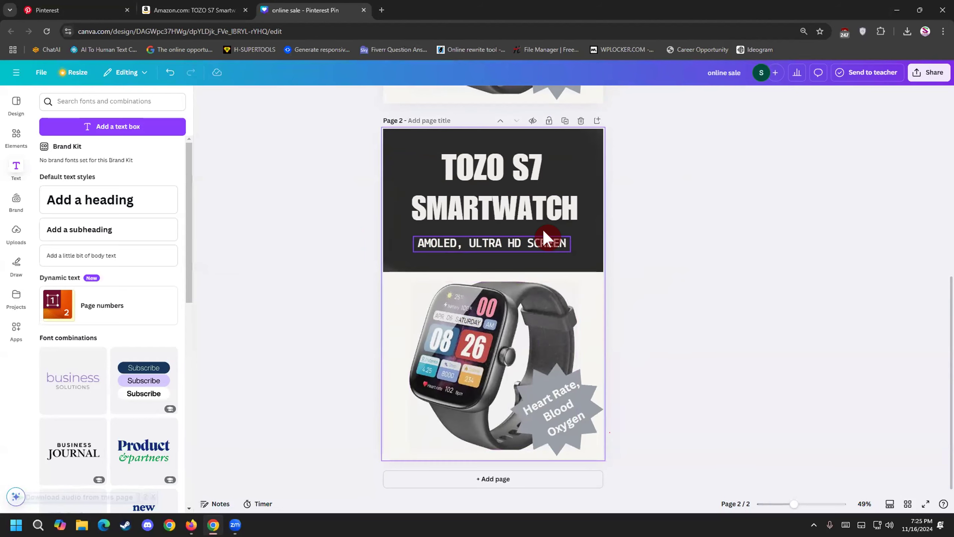
{"action": "left_click", "coordinate": [545, 239]}
{"action": "left_click", "coordinate": [560, 215], "text": "shift"}
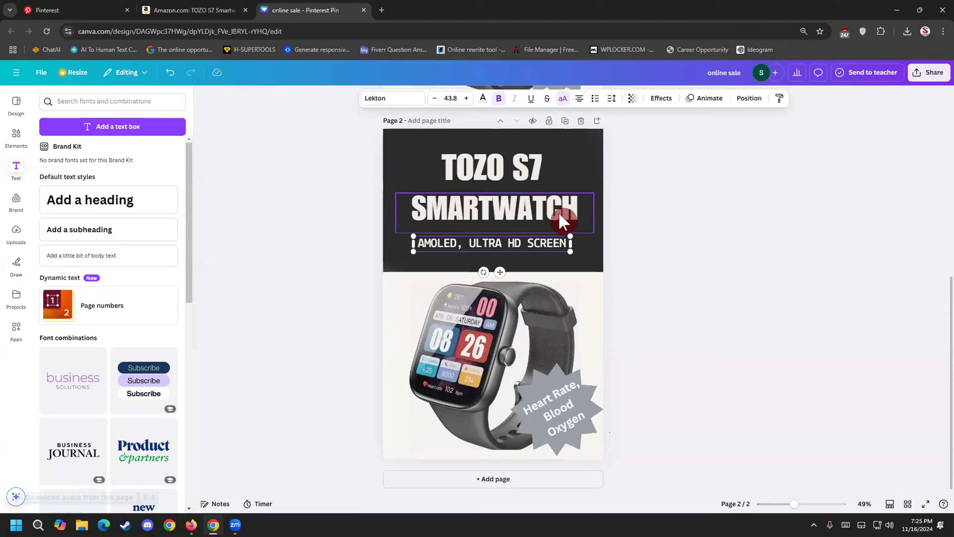
{"action": "left_click", "coordinate": [724, 293]}
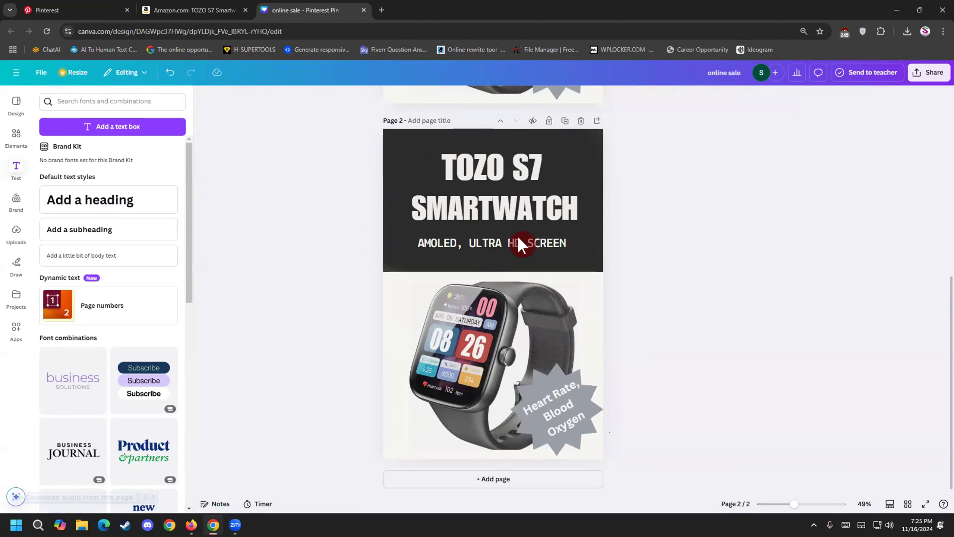
{"action": "left_click", "coordinate": [557, 241]}
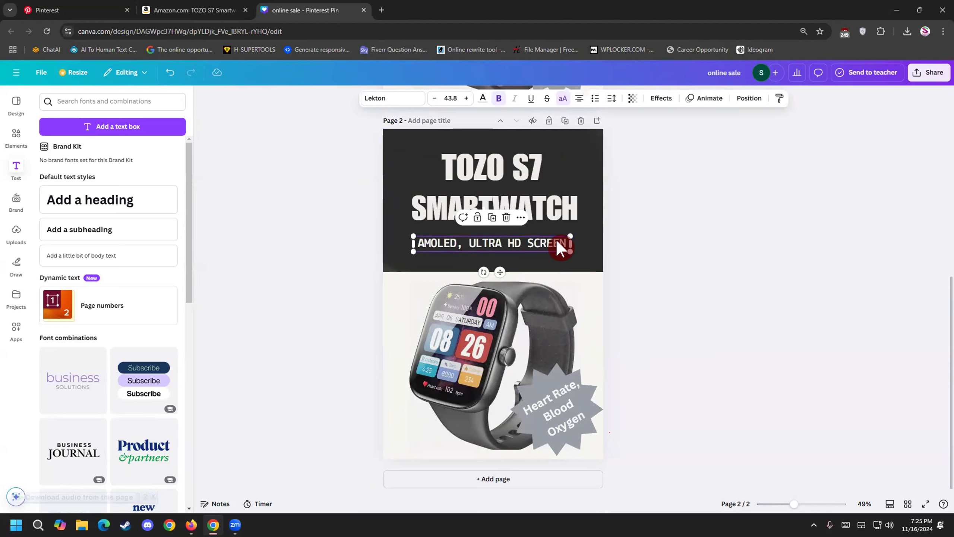
{"action": "left_click", "coordinate": [565, 207], "text": "shift"}
{"action": "left_click", "coordinate": [539, 169], "text": "shift"}
{"action": "key", "text": "Delete"}
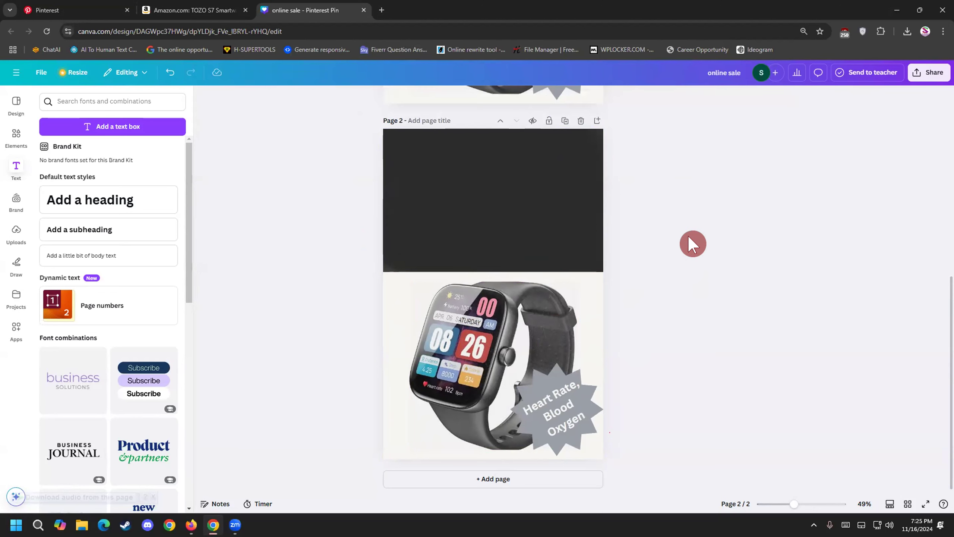
Step: Move the watch image, its light background and the badge text to the top of page 2, with the starburst behind the text
{"action": "left_click", "coordinate": [551, 389]}
{"action": "left_click", "coordinate": [482, 348], "text": "shift"}
{"action": "left_click", "coordinate": [398, 364], "text": "shift"}
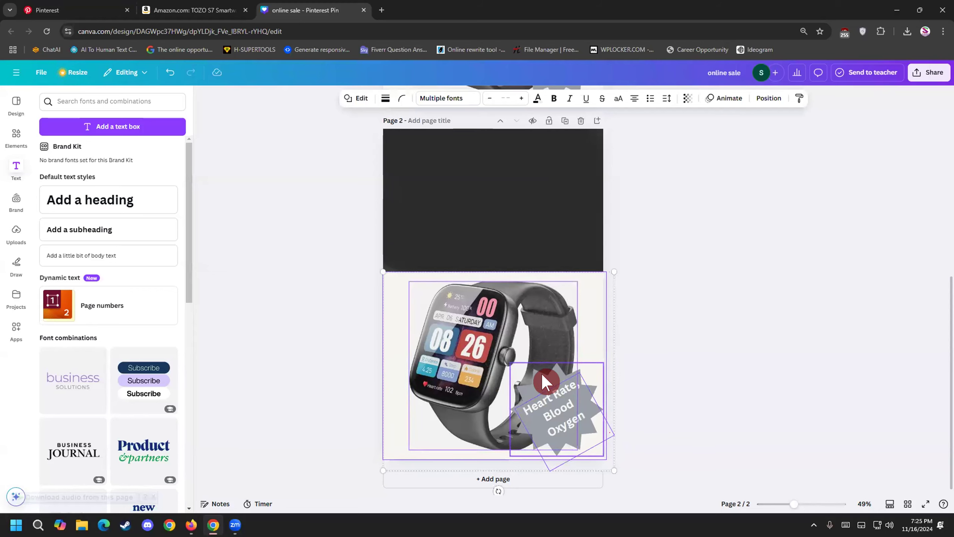
{"action": "left_click_drag", "start_coordinate": [495, 334], "coordinate": [490, 195]}
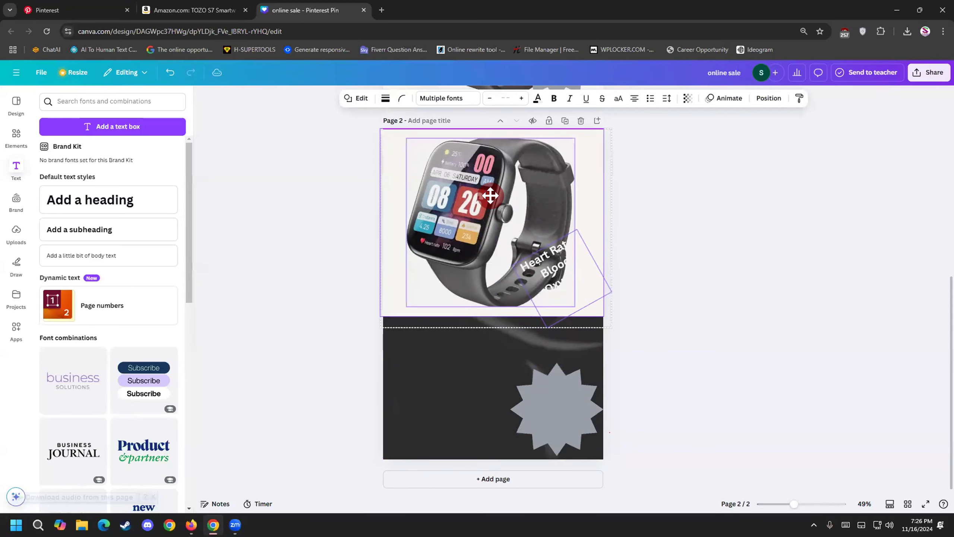
{"action": "left_click", "coordinate": [552, 402]}
{"action": "left_click_drag", "start_coordinate": [553, 403], "coordinate": [548, 256]}
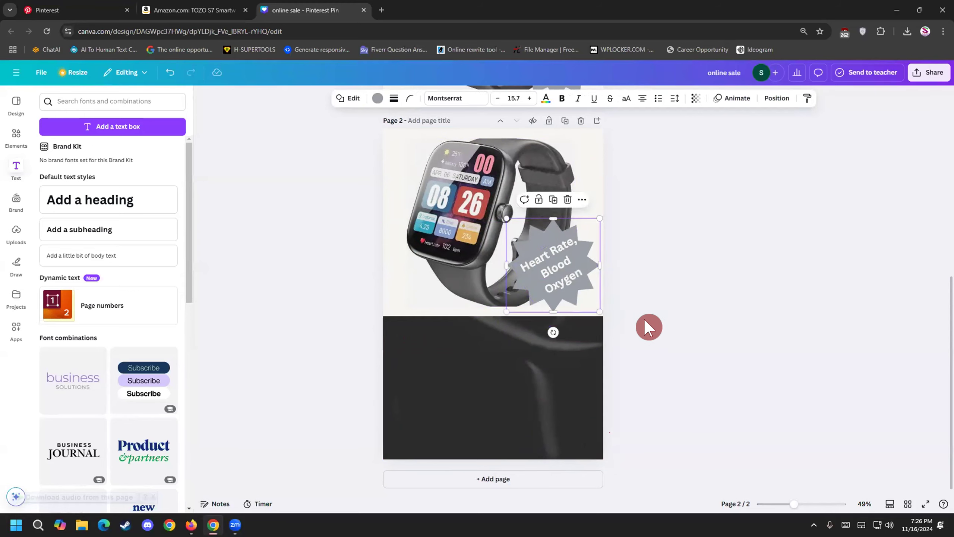
{"action": "left_click", "coordinate": [641, 321]}
Step: Paste the header texts onto page 2 and stack them in the dark lower area: subtitle, "SMARTWATCH", then "TOZO S7"
{"action": "key", "text": "ctrl+v"}
{"action": "left_click_drag", "start_coordinate": [542, 198], "coordinate": [543, 399]}
{"action": "left_click", "coordinate": [638, 447]}
{"action": "left_click", "coordinate": [568, 449]}
{"action": "left_click_drag", "start_coordinate": [568, 449], "coordinate": [558, 340]}
{"action": "left_click", "coordinate": [556, 397]}
{"action": "left_click_drag", "start_coordinate": [556, 397], "coordinate": [565, 363]}
{"action": "left_click_drag", "start_coordinate": [511, 380], "coordinate": [533, 446]}
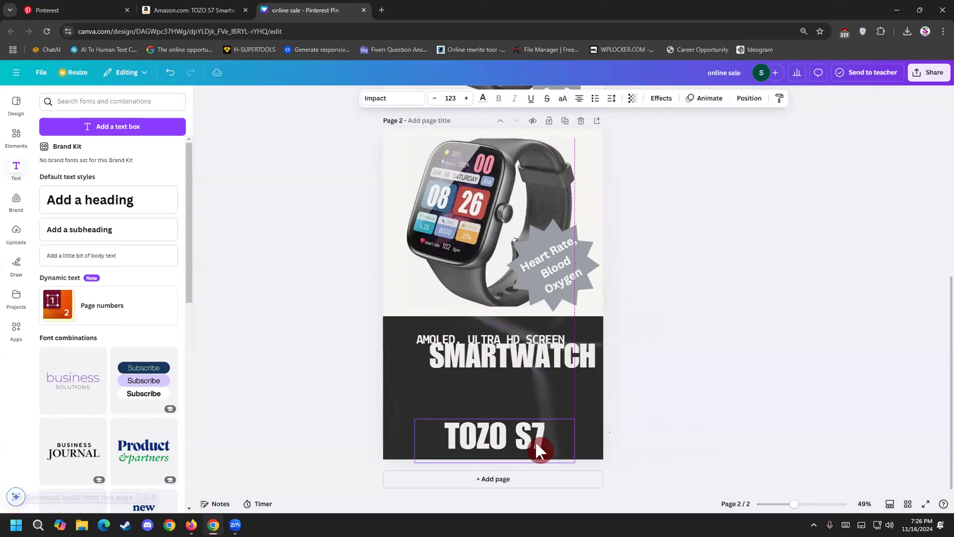
{"action": "left_click_drag", "start_coordinate": [525, 359], "coordinate": [532, 401]}
{"action": "left_click_drag", "start_coordinate": [527, 343], "coordinate": [522, 362]}
{"action": "left_click", "coordinate": [667, 349]}
Step: Nudge the light background shape behind the watch on page 2 so it covers the page width evenly
{"action": "left_click", "coordinate": [472, 302]}
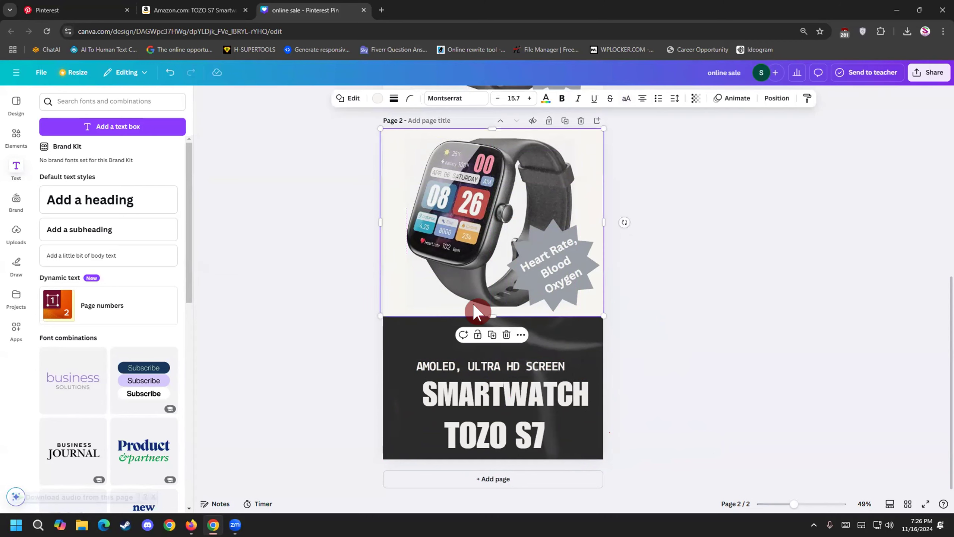
{"action": "left_click_drag", "start_coordinate": [473, 306], "coordinate": [474, 302]}
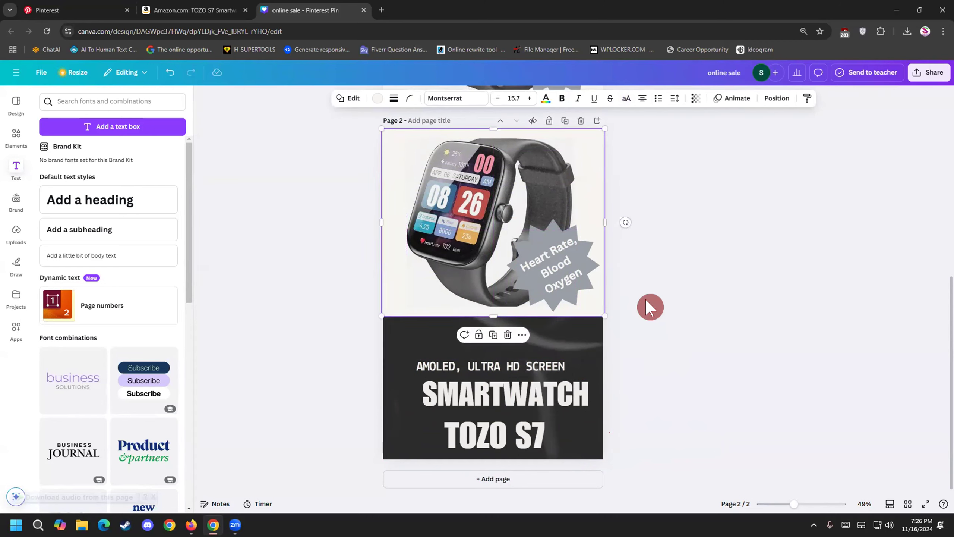
{"action": "left_click", "coordinate": [650, 307]}
{"action": "left_click", "coordinate": [459, 315]}
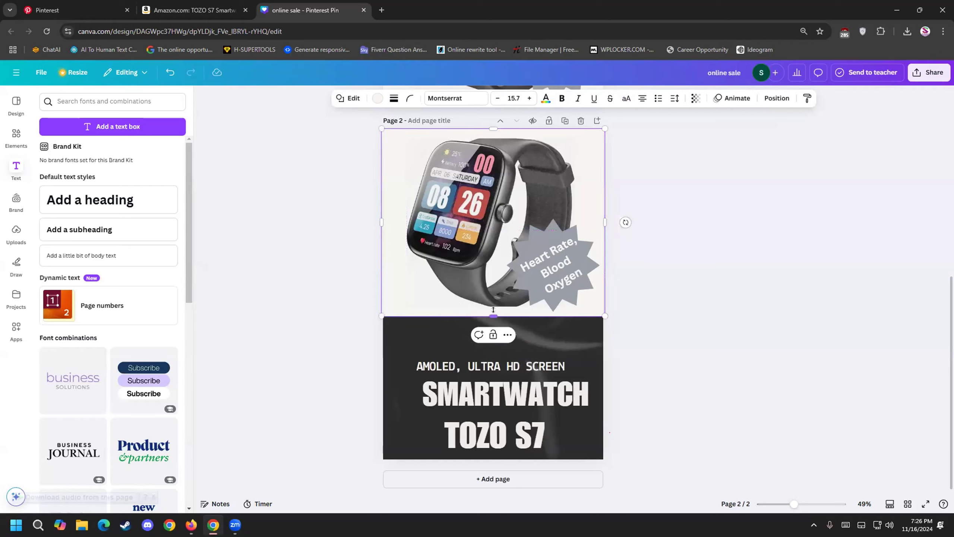
Step: Center the subtitle, "SMARTWATCH" and "TOZO S7" texts horizontally on page 2 and space them evenly in the dark area
{"action": "left_click_drag", "start_coordinate": [504, 351], "coordinate": [543, 342]}
{"action": "left_click_drag", "start_coordinate": [536, 391], "coordinate": [526, 384]}
{"action": "left_click", "coordinate": [521, 441]}
{"action": "left_click_drag", "start_coordinate": [521, 441], "coordinate": [520, 426]}
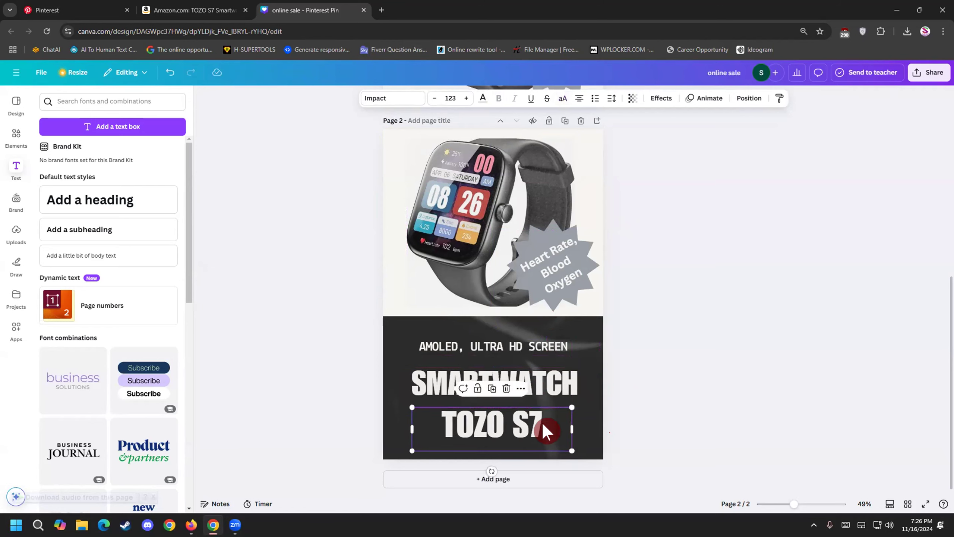
{"action": "left_click", "coordinate": [660, 419]}
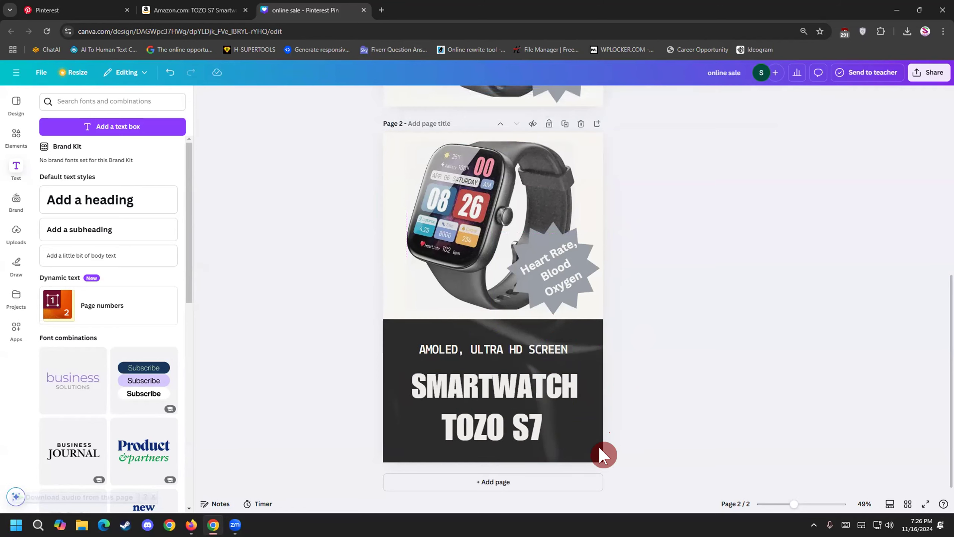
Step: Compare the two pin layouts and duplicate page 1 as the base for another variation
{"action": "scroll", "coordinate": [643, 376], "scroll_direction": "up", "scroll_amount": 8}
{"action": "scroll", "coordinate": [645, 372], "scroll_direction": "down", "scroll_amount": 8}
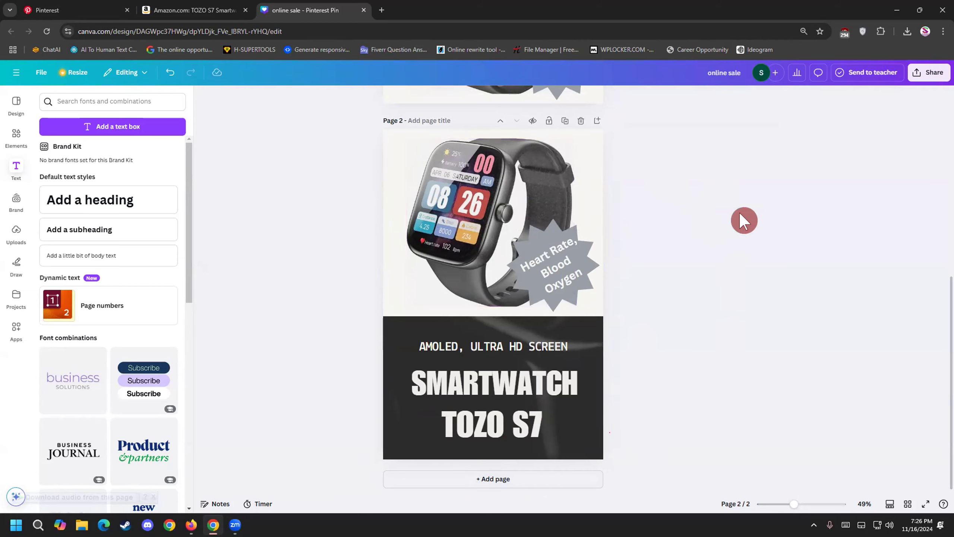
{"action": "scroll", "coordinate": [541, 276], "scroll_direction": "up", "scroll_amount": 5}
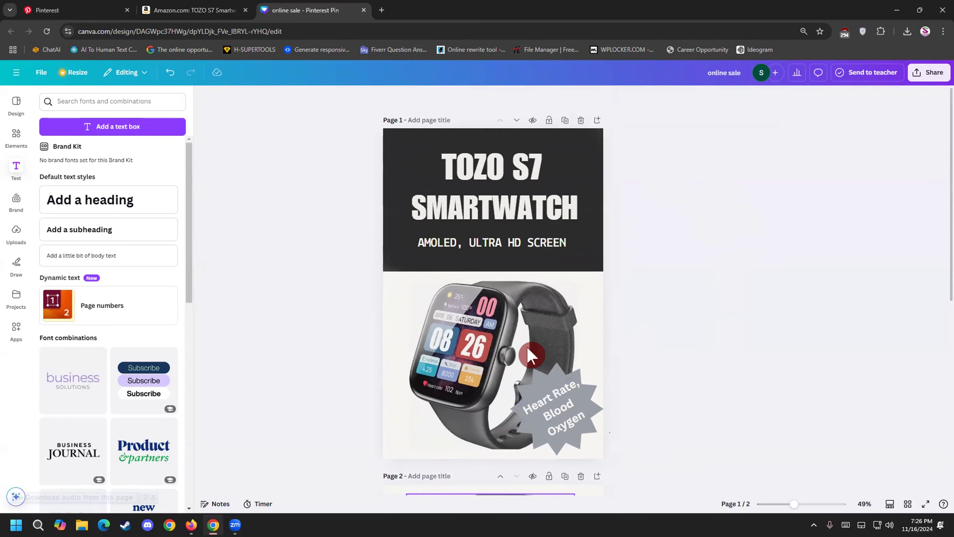
{"action": "left_click", "coordinate": [558, 121]}
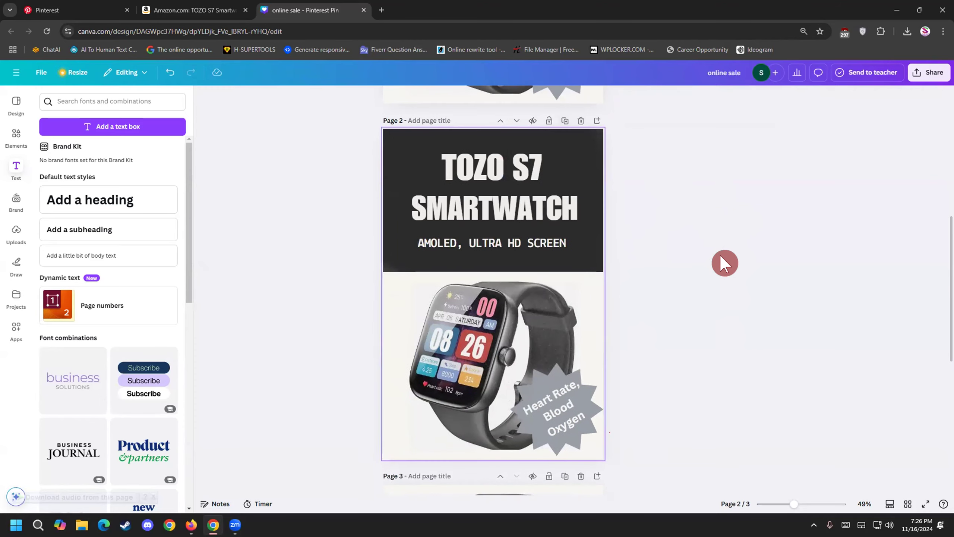
Step: Change the dark header background on the new page 2 to a solid purple from the default colors
{"action": "left_click", "coordinate": [589, 302]}
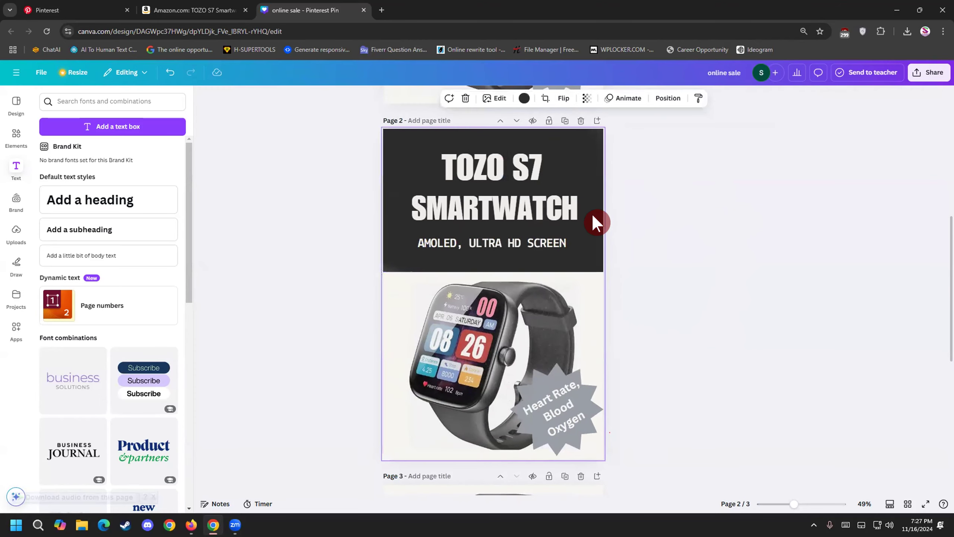
{"action": "left_click", "coordinate": [521, 99]}
{"action": "scroll", "coordinate": [164, 422], "scroll_direction": "down", "scroll_amount": 2}
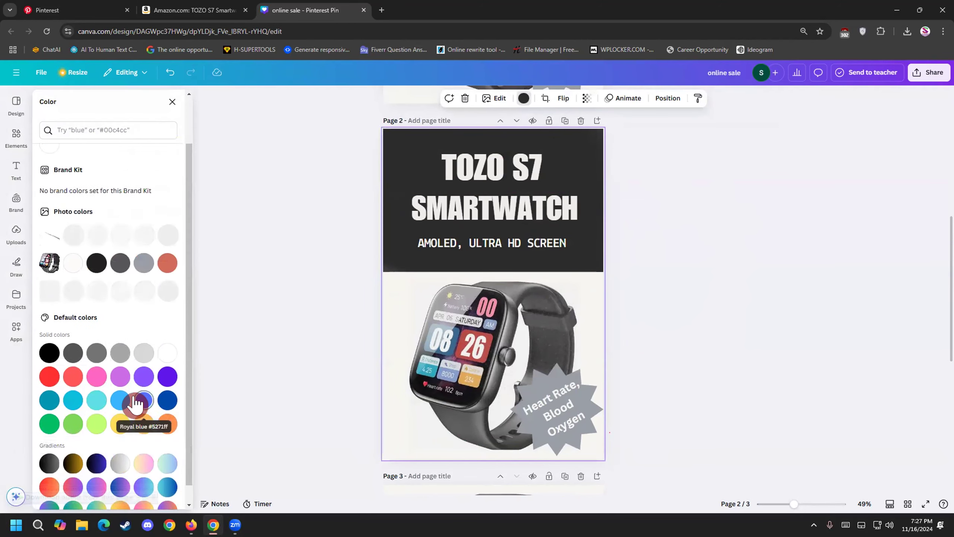
{"action": "scroll", "coordinate": [136, 401], "scroll_direction": "down", "scroll_amount": 1}
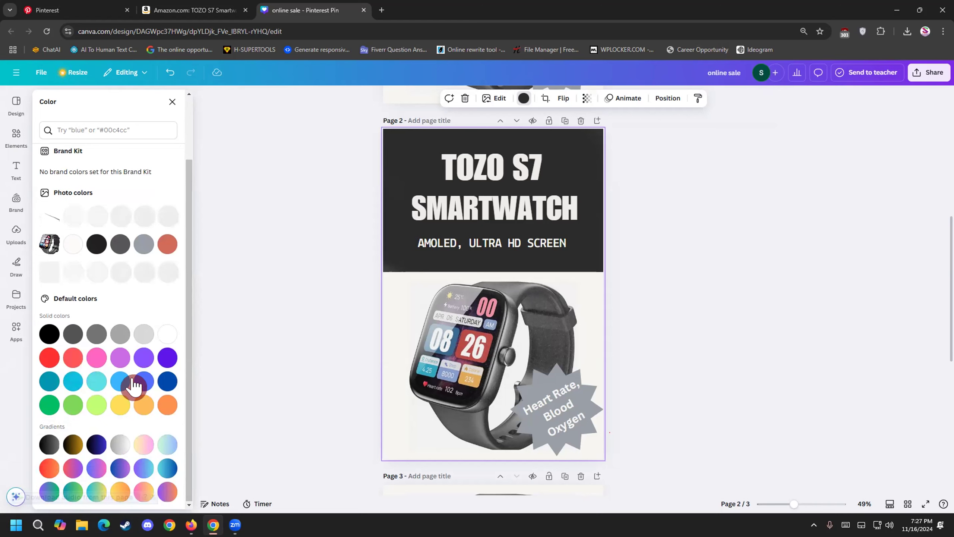
{"action": "left_click", "coordinate": [144, 357]}
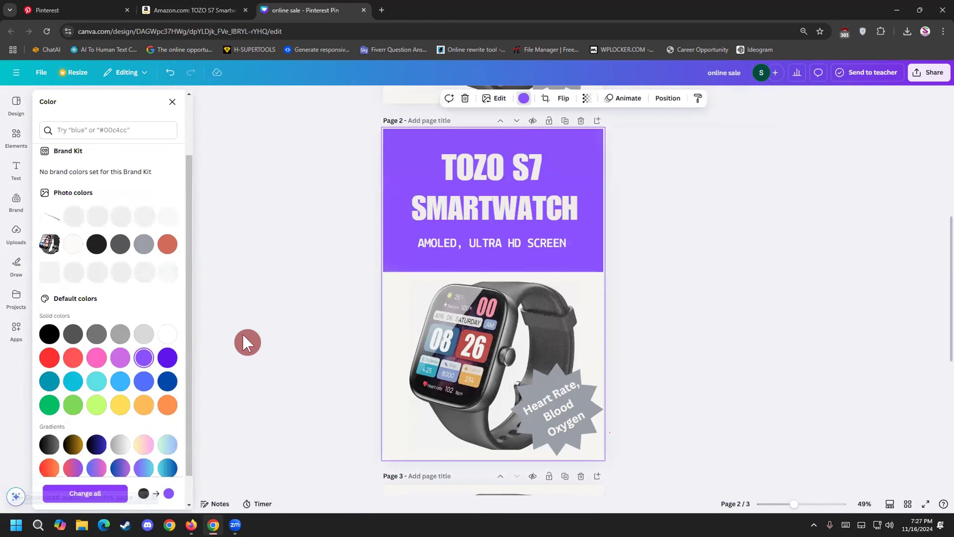
{"action": "left_click", "coordinate": [243, 334]}
{"action": "left_click", "coordinate": [385, 315]}
{"action": "left_click", "coordinate": [540, 102]}
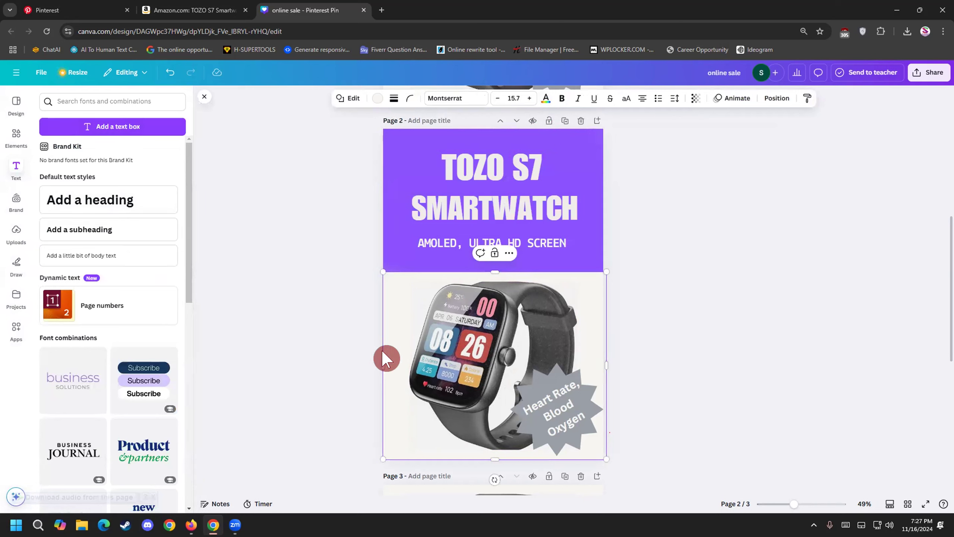
{"action": "left_click", "coordinate": [470, 349]}
{"action": "left_click", "coordinate": [391, 236]}
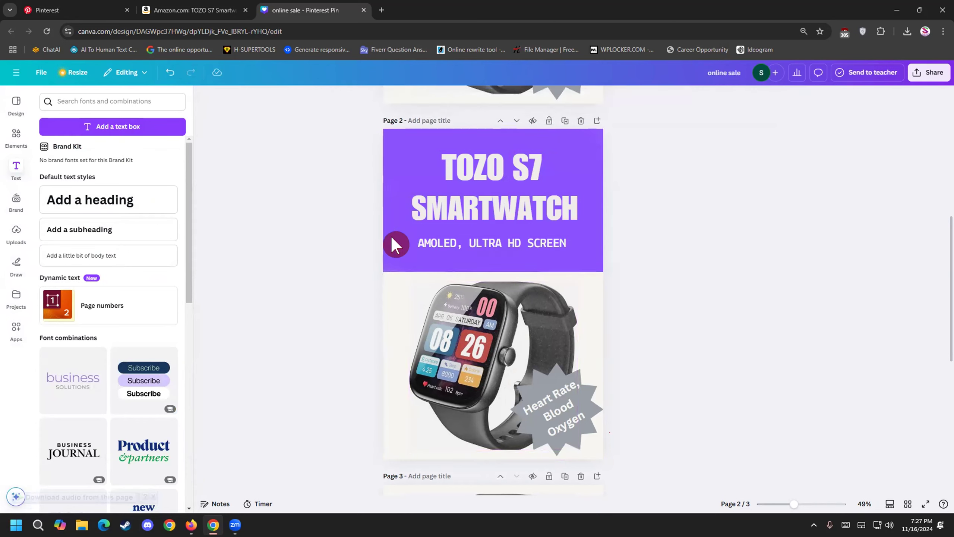
{"action": "left_click", "coordinate": [395, 233]}
Step: Change the purple header background on page 2 to solid bright red from the default colors
{"action": "double_click", "coordinate": [453, 202]}
{"action": "left_click", "coordinate": [394, 202]}
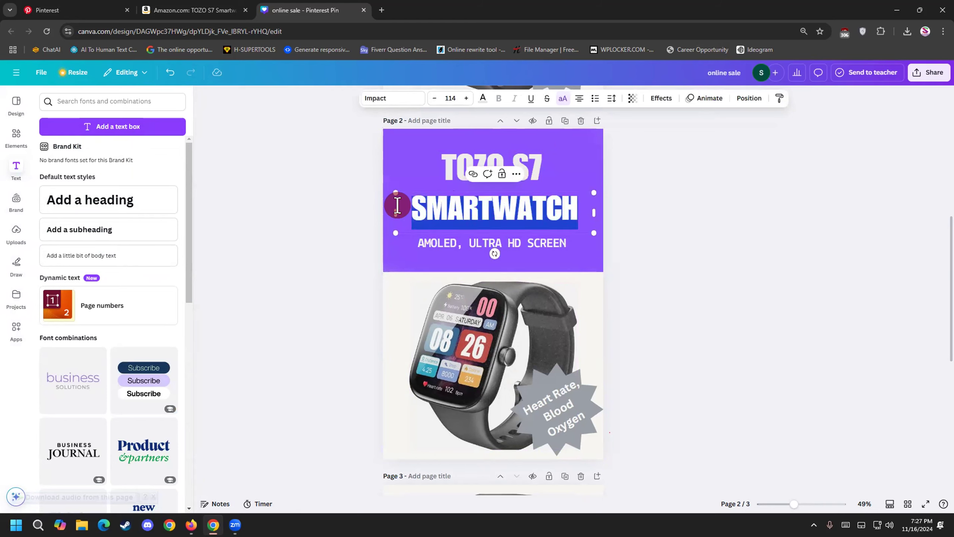
{"action": "left_click", "coordinate": [449, 195]}
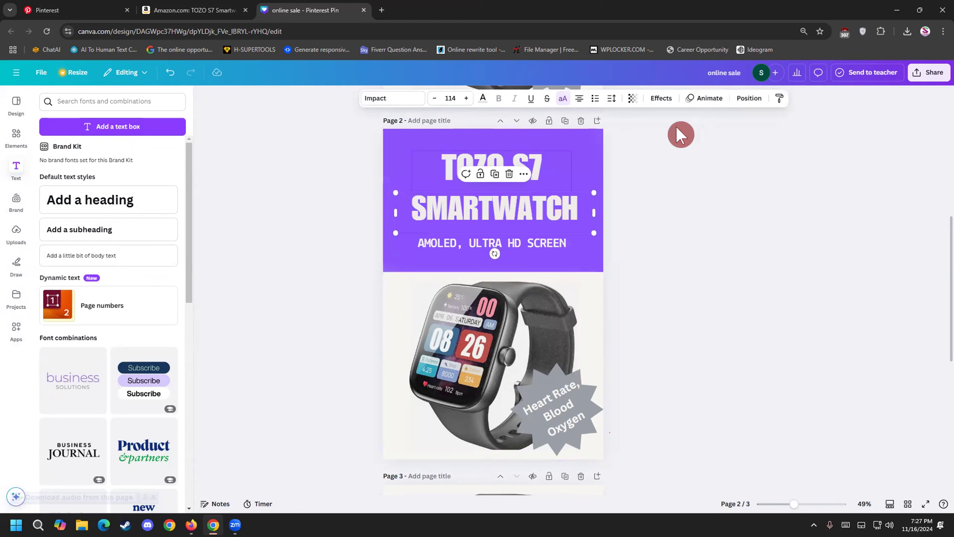
{"action": "left_click", "coordinate": [583, 141]}
{"action": "left_click", "coordinate": [523, 98]}
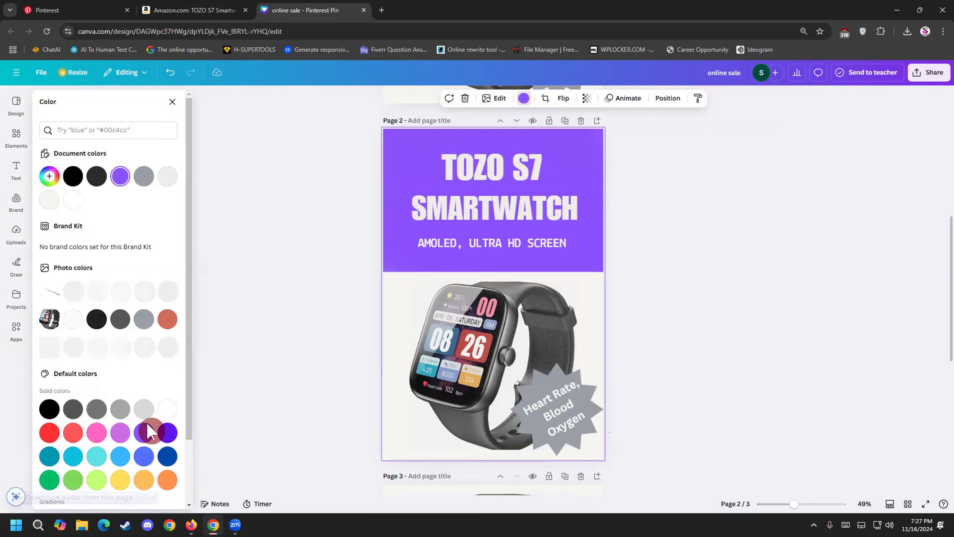
{"action": "left_click", "coordinate": [42, 437]}
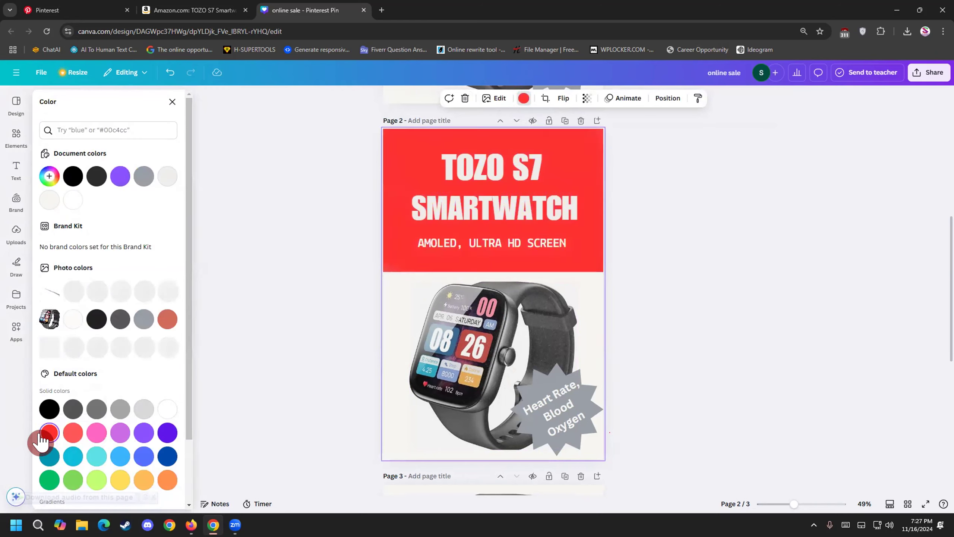
{"action": "left_click", "coordinate": [240, 353]}
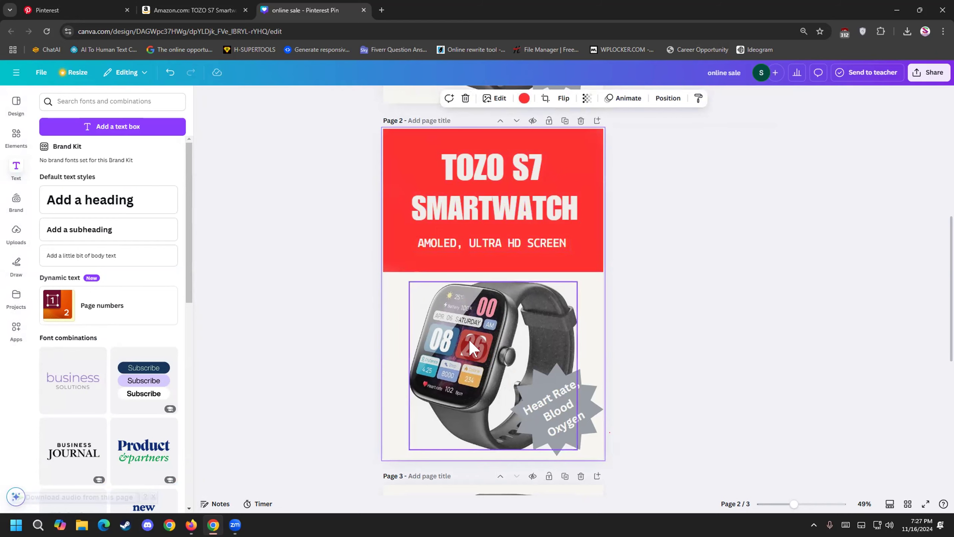
Step: Try bright red #ff3131 as the text color of the starburst badge on page 2
{"action": "left_click", "coordinate": [527, 391]}
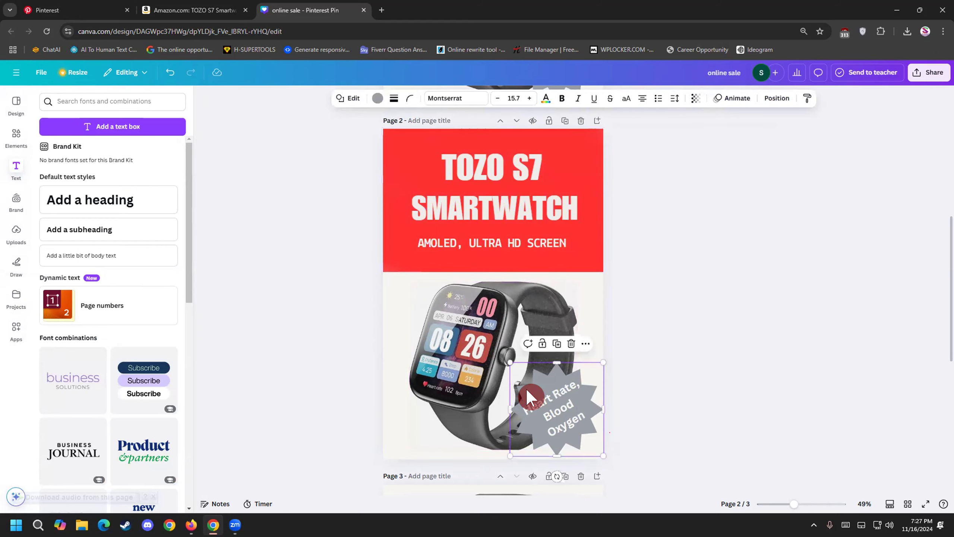
{"action": "left_click", "coordinate": [545, 99]}
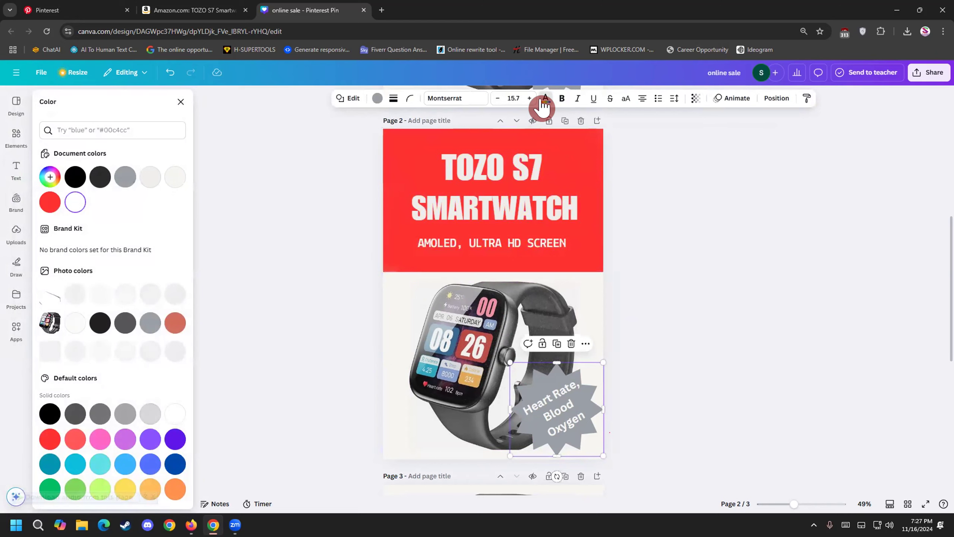
{"action": "left_click", "coordinate": [42, 202]}
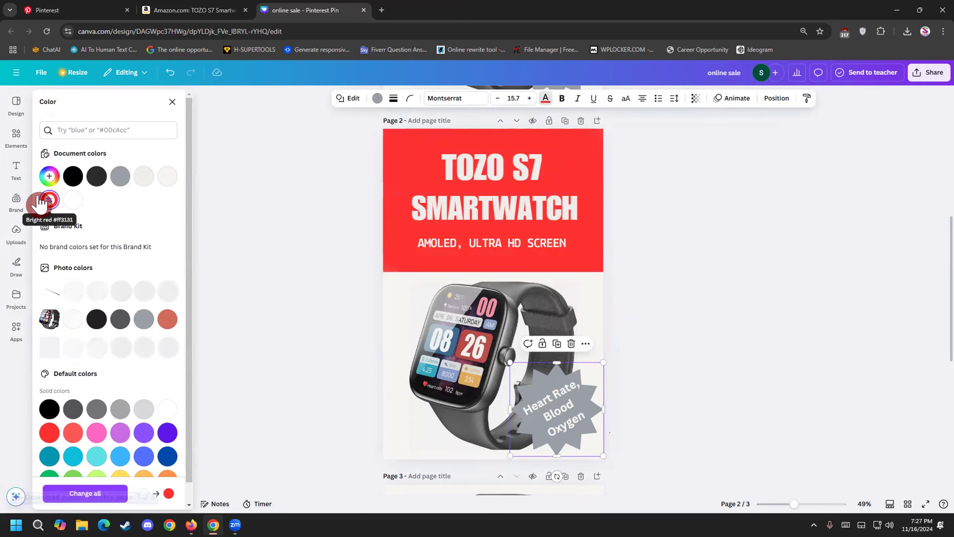
{"action": "left_click", "coordinate": [257, 272]}
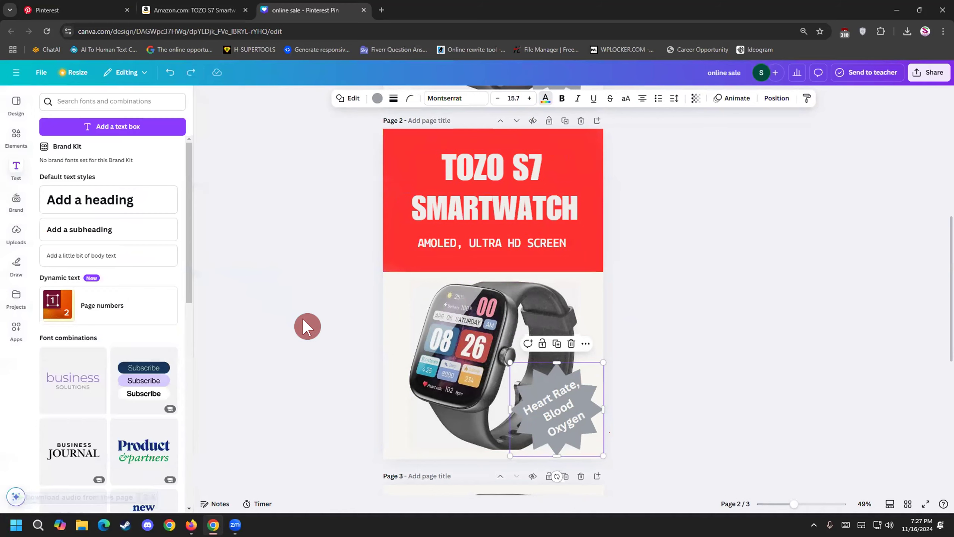
{"action": "left_click_drag", "start_coordinate": [558, 363], "coordinate": [521, 364]}
{"action": "key", "text": "ctrl+z"}
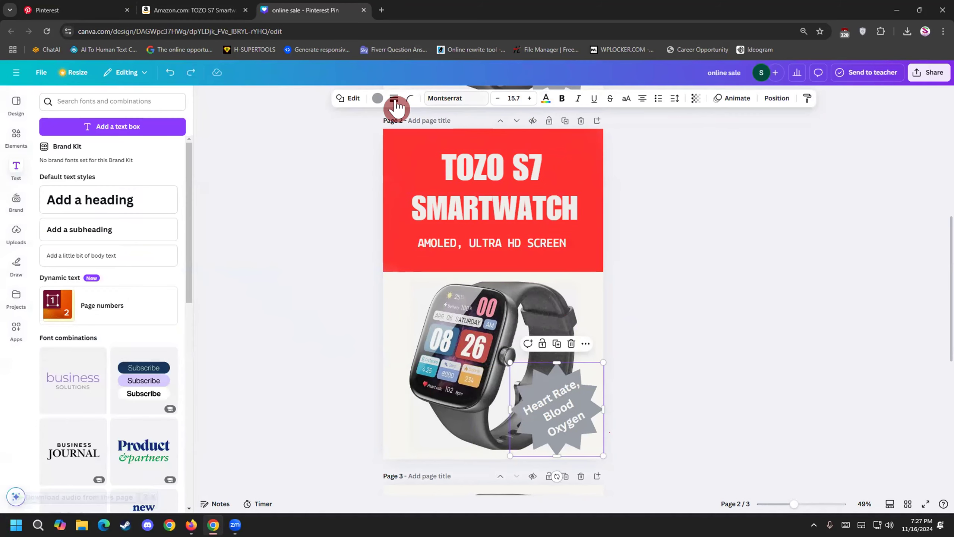
Step: Change the fill of the "Heart Rate, Blood Oxygen" starburst on page 2 to the header's bright red from the document colors
{"action": "left_click", "coordinate": [372, 98]}
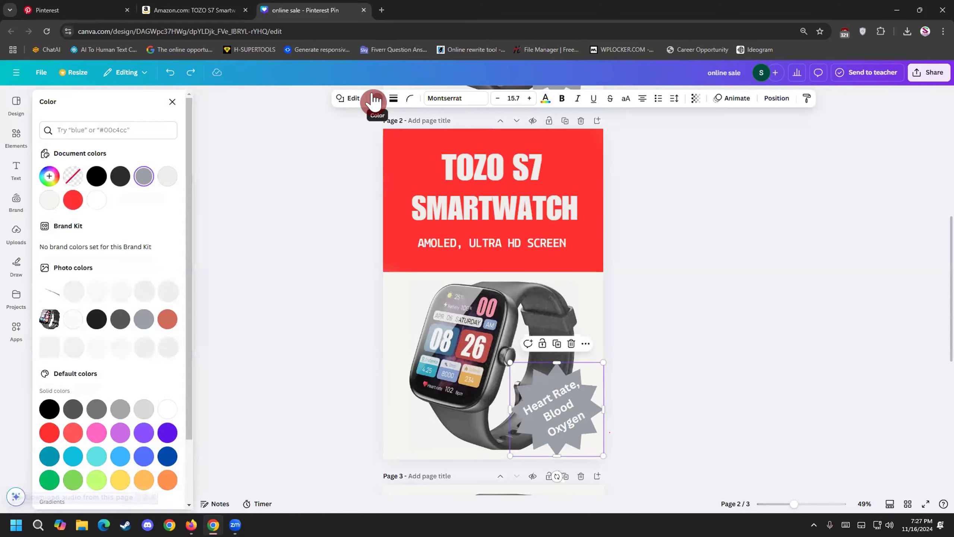
{"action": "left_click", "coordinate": [71, 203]}
{"action": "key", "text": "Escape"}
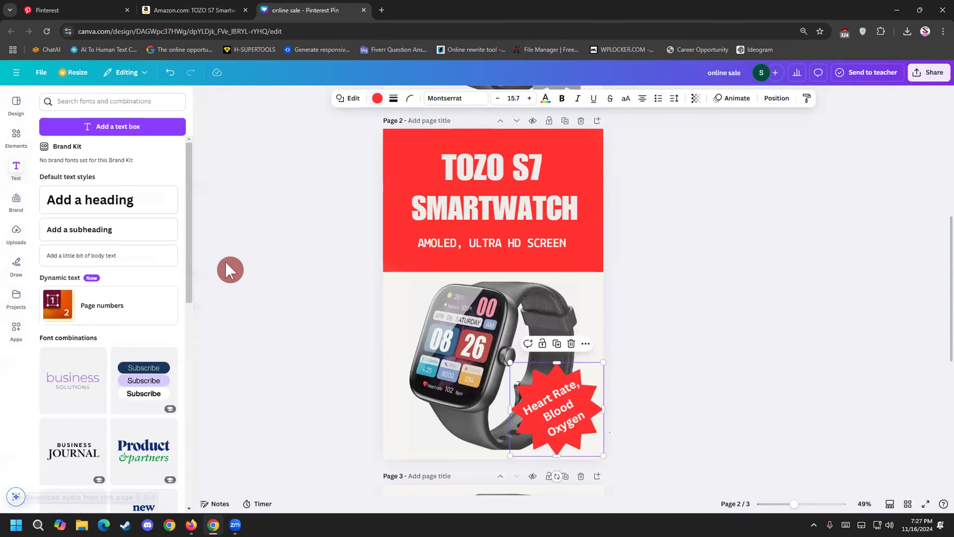
{"action": "left_click", "coordinate": [312, 332]}
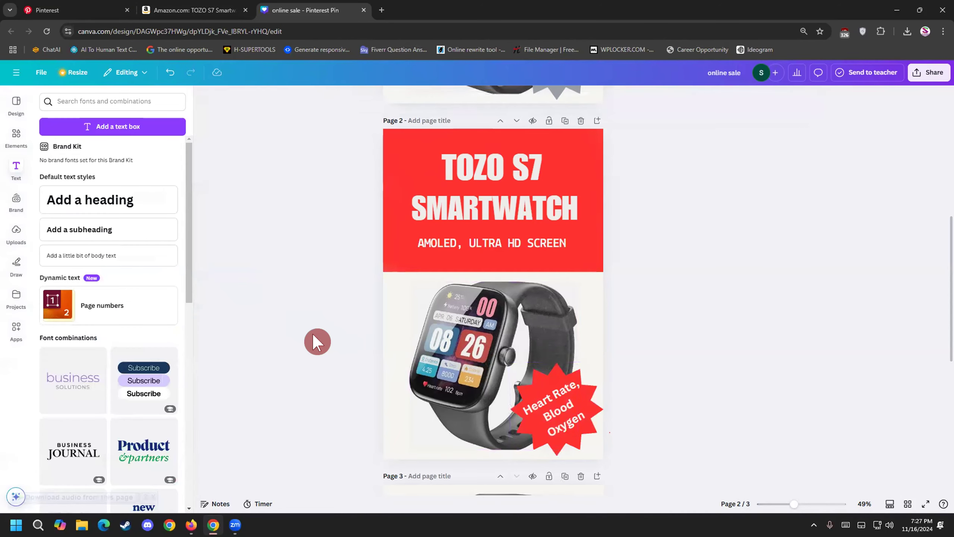
{"action": "left_click", "coordinate": [392, 306]}
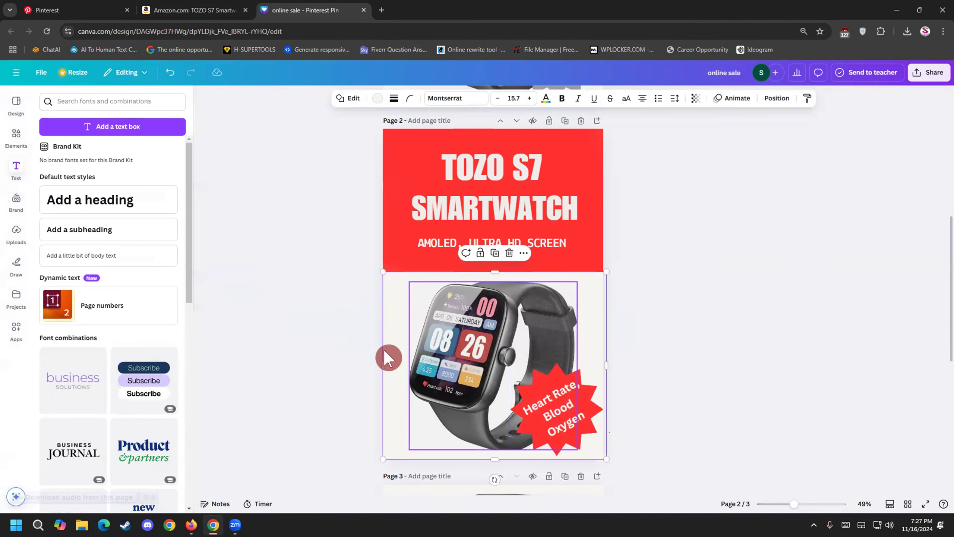
{"action": "left_click", "coordinate": [416, 333]}
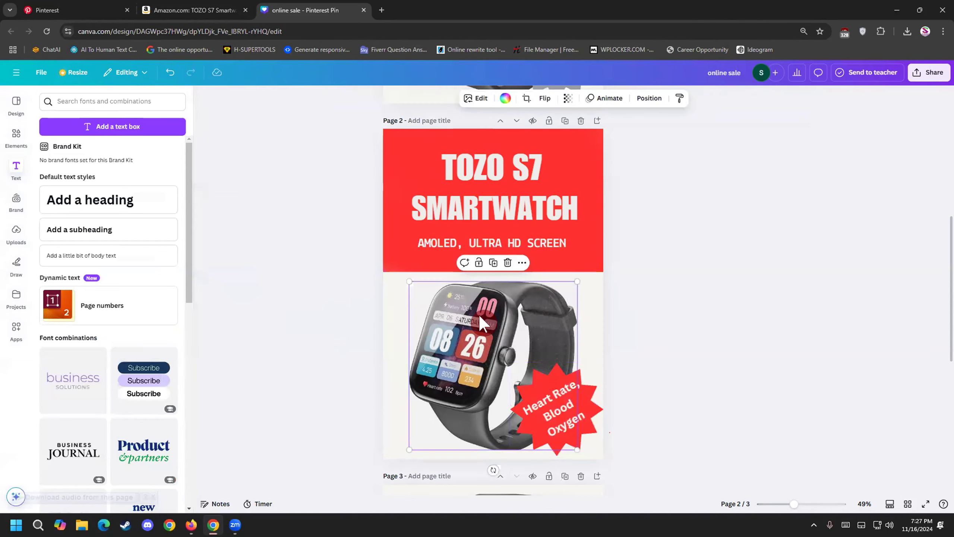
{"action": "left_click", "coordinate": [523, 263]}
{"action": "left_click", "coordinate": [602, 284]}
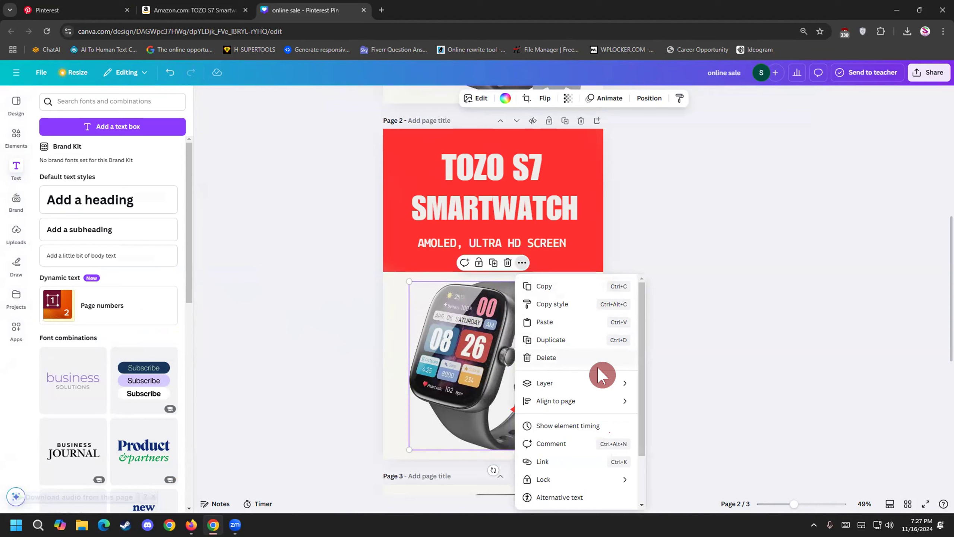
{"action": "left_click", "coordinate": [597, 384]}
{"action": "left_click", "coordinate": [681, 418]}
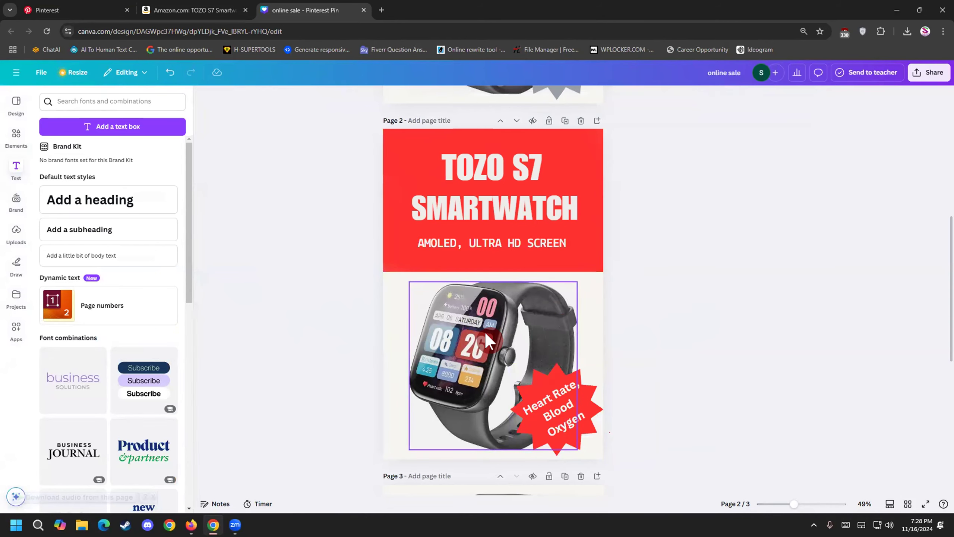
{"action": "left_click", "coordinate": [394, 317]}
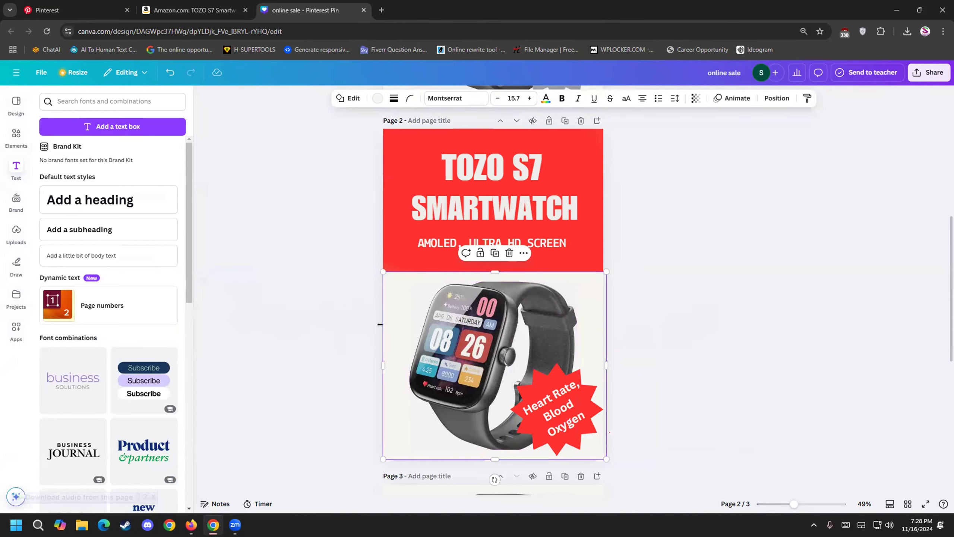
{"action": "left_click", "coordinate": [296, 318]}
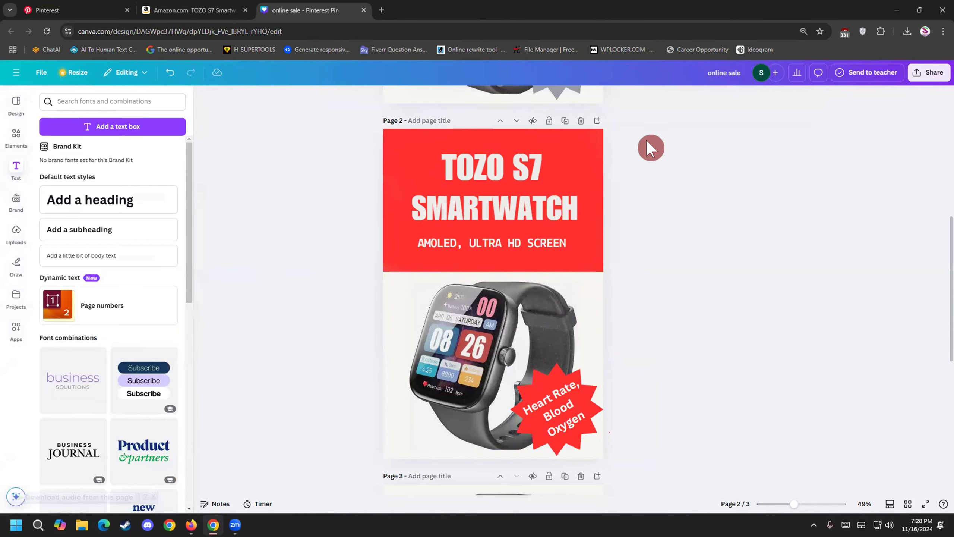
Step: Compare the layouts and colors of the three pin variations on pages 1 to 3
{"action": "scroll", "coordinate": [310, 333], "scroll_direction": "up", "scroll_amount": 5}
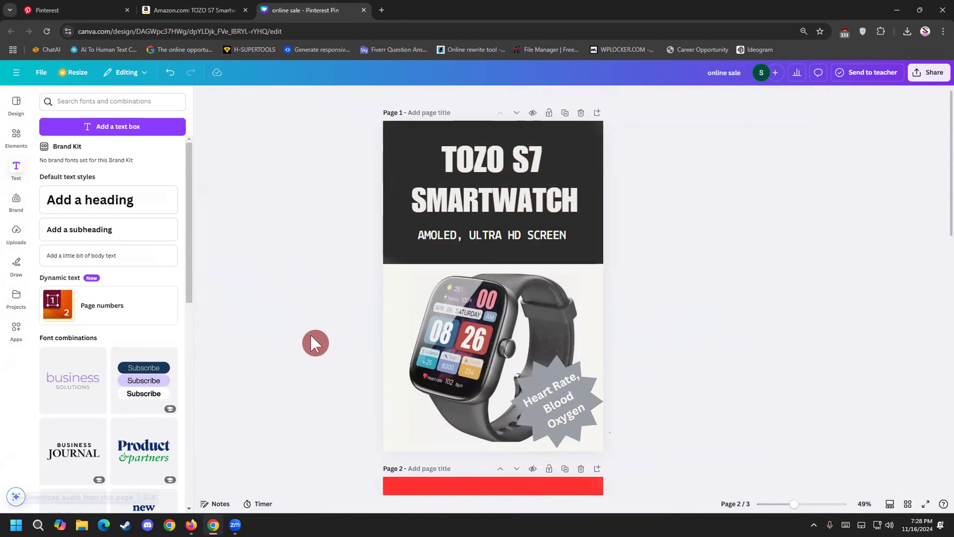
{"action": "scroll", "coordinate": [311, 337], "scroll_direction": "down", "scroll_amount": 5}
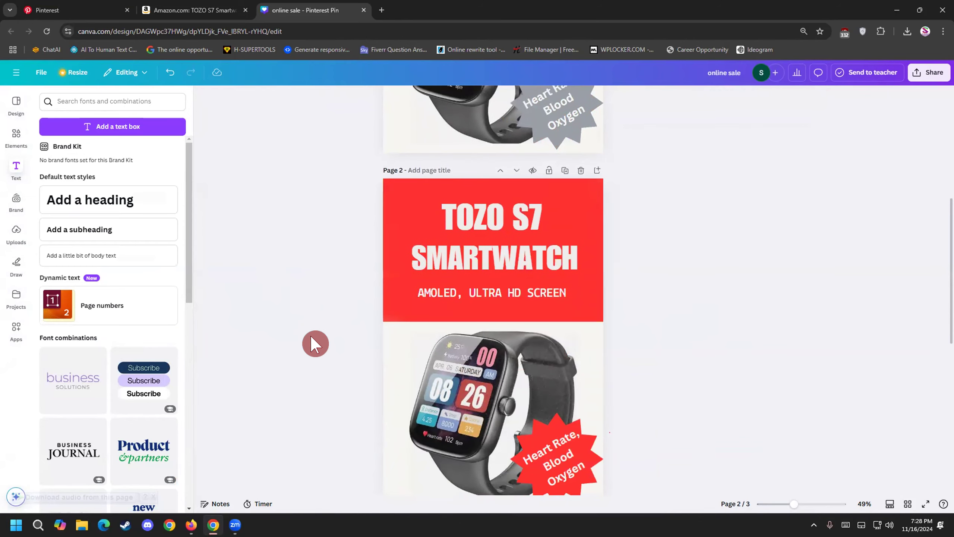
{"action": "scroll", "coordinate": [313, 342], "scroll_direction": "down", "scroll_amount": 1}
{"action": "scroll", "coordinate": [313, 342], "scroll_direction": "up", "scroll_amount": 5}
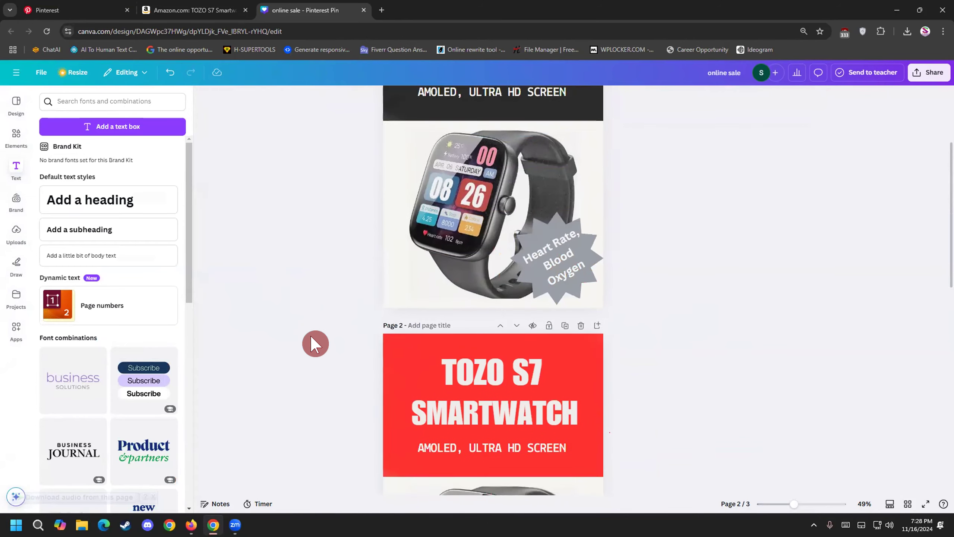
{"action": "scroll", "coordinate": [311, 335], "scroll_direction": "up", "scroll_amount": 2}
{"action": "scroll", "coordinate": [311, 334], "scroll_direction": "down", "scroll_amount": 5}
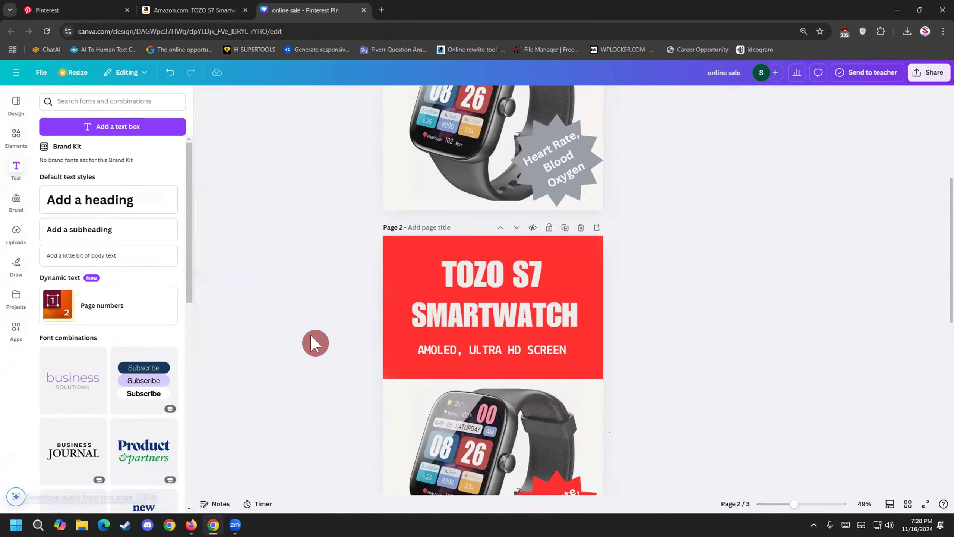
{"action": "scroll", "coordinate": [328, 329], "scroll_direction": "down", "scroll_amount": 2}
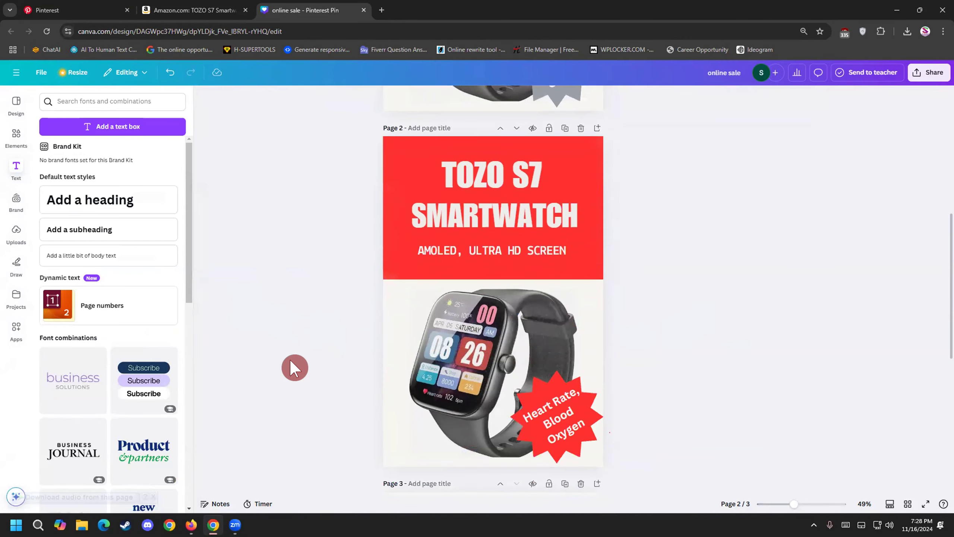
{"action": "scroll", "coordinate": [291, 362], "scroll_direction": "up", "scroll_amount": 7}
{"action": "scroll", "coordinate": [291, 360], "scroll_direction": "down", "scroll_amount": 2}
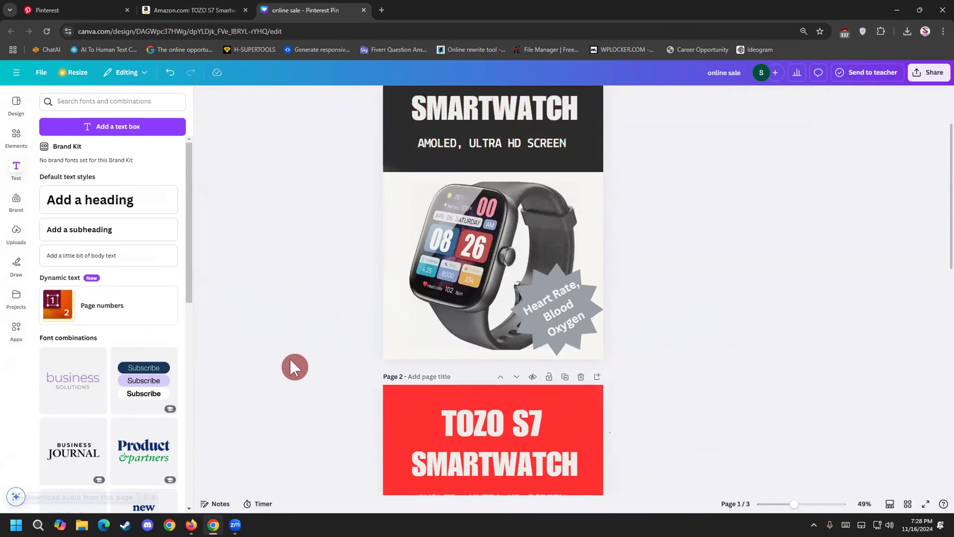
{"action": "scroll", "coordinate": [291, 363], "scroll_direction": "down", "scroll_amount": 4}
{"action": "scroll", "coordinate": [291, 363], "scroll_direction": "down", "scroll_amount": 4}
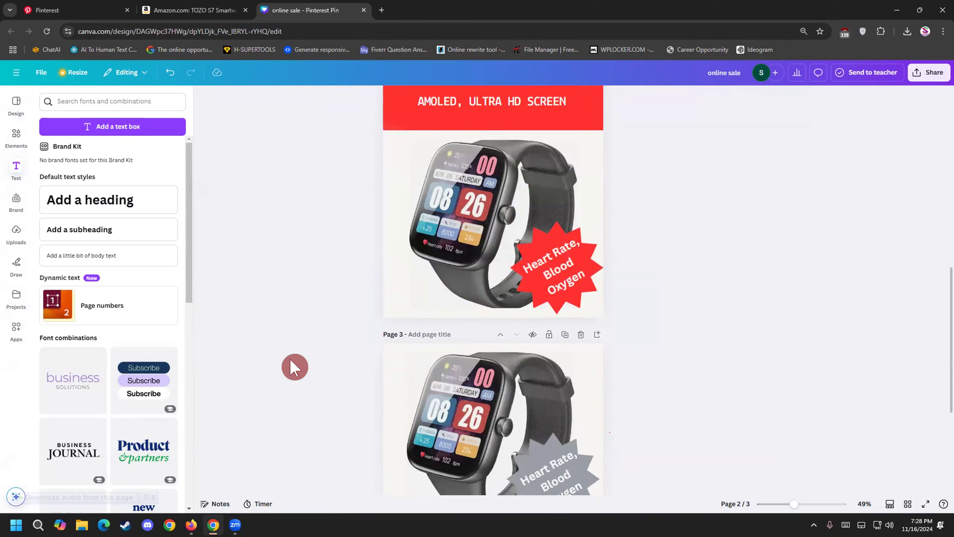
{"action": "scroll", "coordinate": [291, 363], "scroll_direction": "down", "scroll_amount": 3}
{"action": "scroll", "coordinate": [291, 363], "scroll_direction": "up", "scroll_amount": 13}
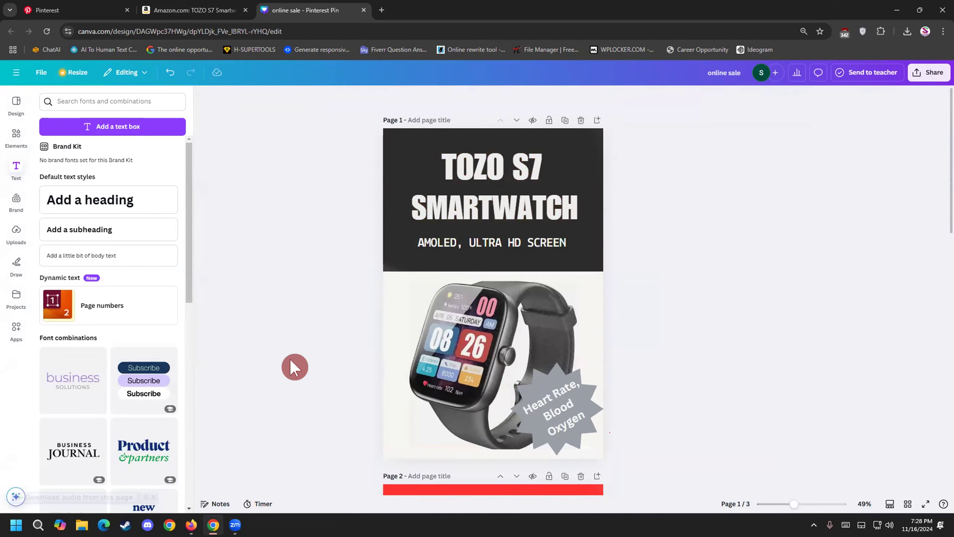
{"action": "scroll", "coordinate": [291, 361], "scroll_direction": "down", "scroll_amount": 13}
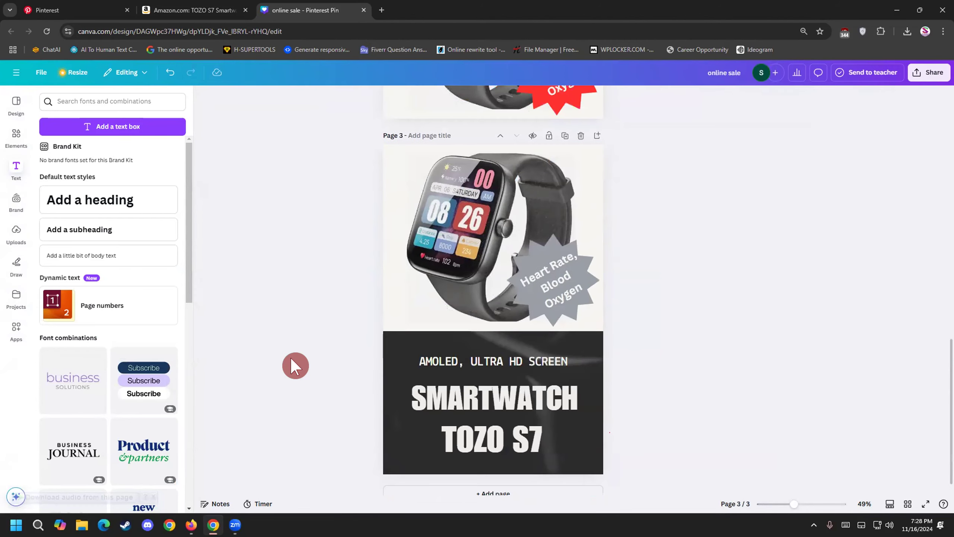
{"action": "scroll", "coordinate": [291, 363], "scroll_direction": "up", "scroll_amount": 8}
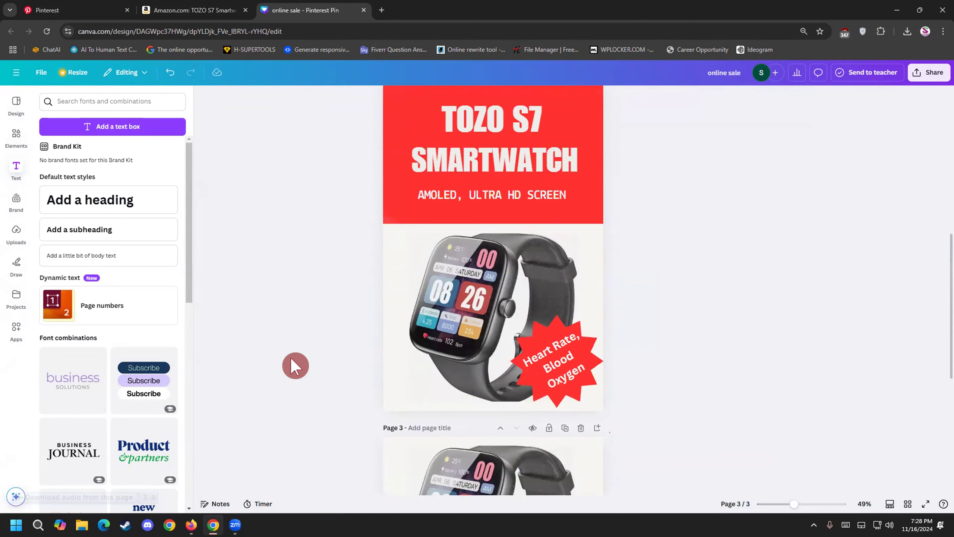
{"action": "scroll", "coordinate": [296, 364], "scroll_direction": "up", "scroll_amount": 3}
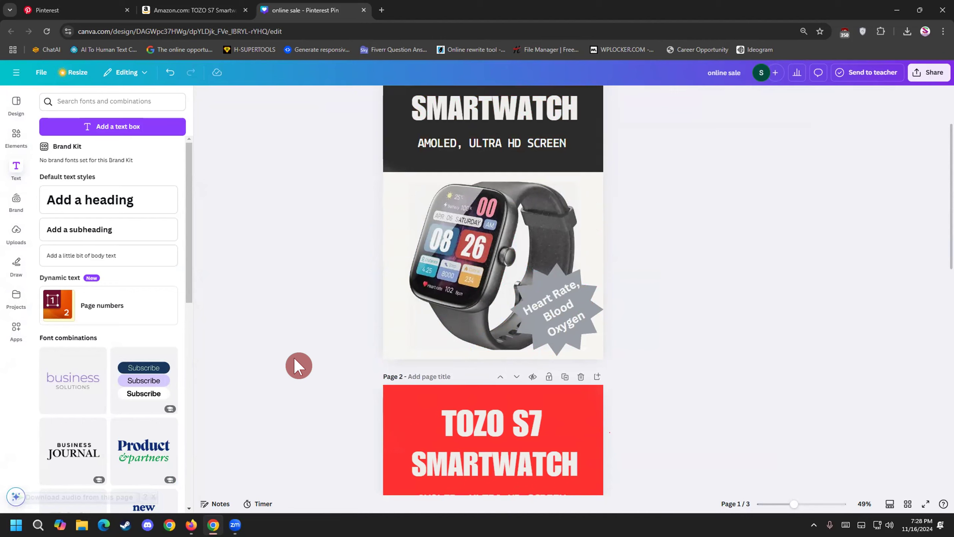
{"action": "scroll", "coordinate": [270, 372], "scroll_direction": "up", "scroll_amount": 3}
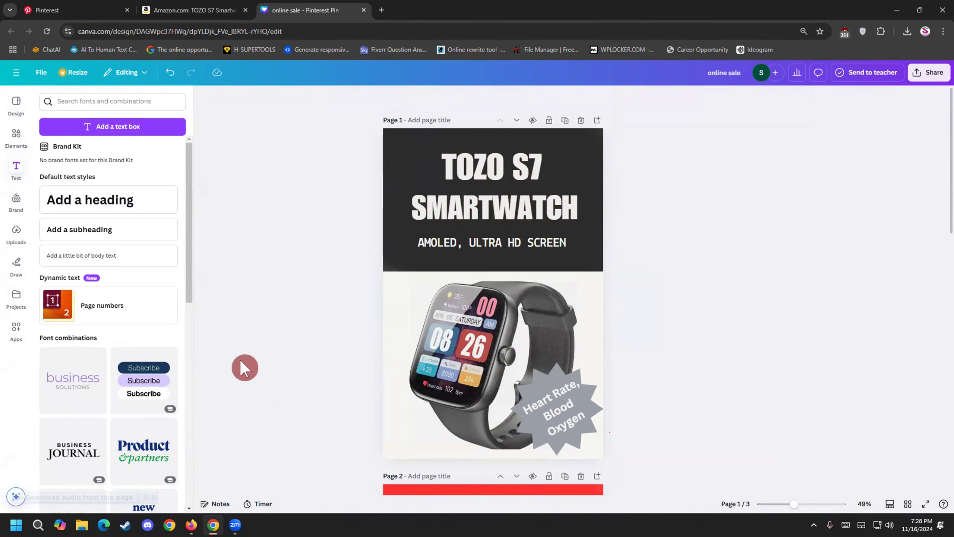
{"action": "scroll", "coordinate": [254, 364], "scroll_direction": "down", "scroll_amount": 3}
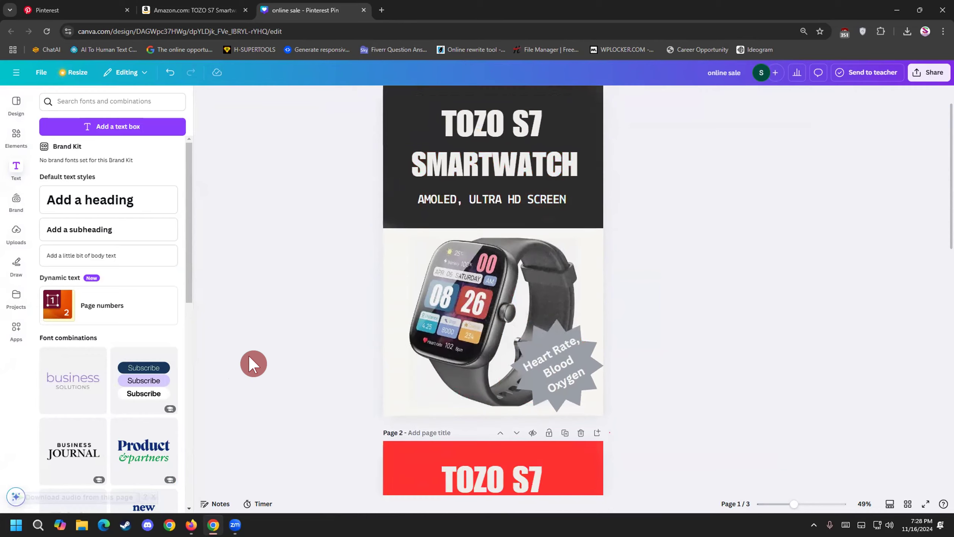
{"action": "scroll", "coordinate": [253, 363], "scroll_direction": "up", "scroll_amount": 3}
{"action": "scroll", "coordinate": [254, 363], "scroll_direction": "down", "scroll_amount": 5}
{"action": "scroll", "coordinate": [249, 354], "scroll_direction": "down", "scroll_amount": 5}
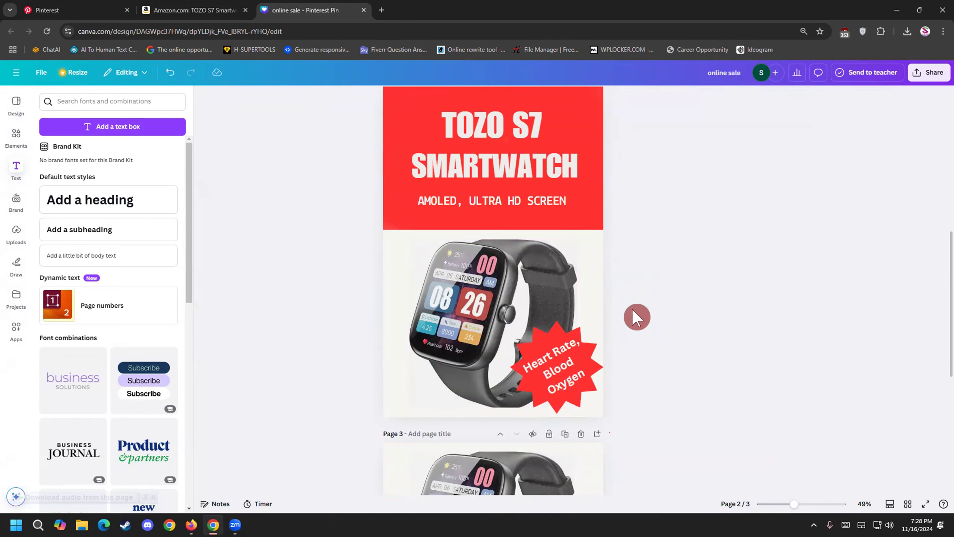
Step: Download all three pages of the pin design as JPG images
{"action": "scroll", "coordinate": [195, 368], "scroll_direction": "up", "scroll_amount": 8}
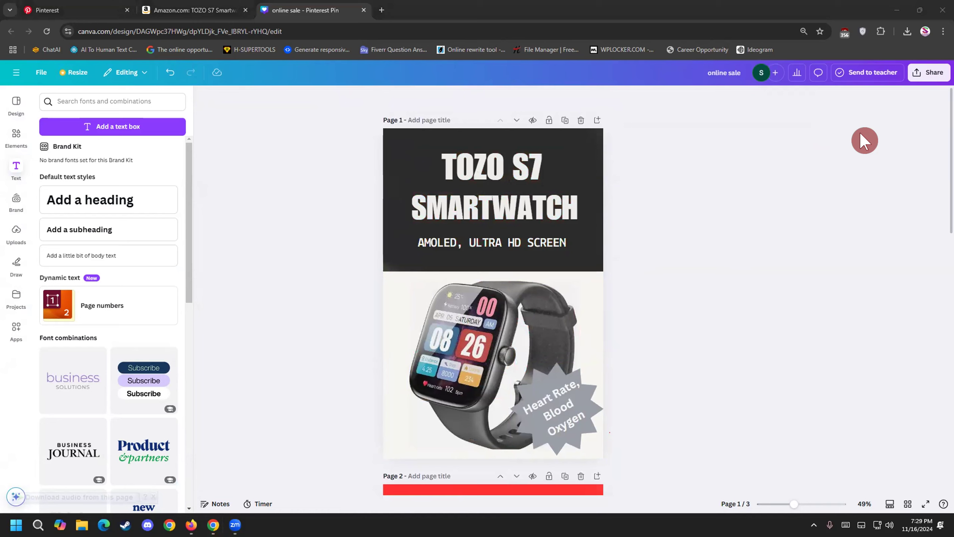
{"action": "left_click", "coordinate": [927, 72]}
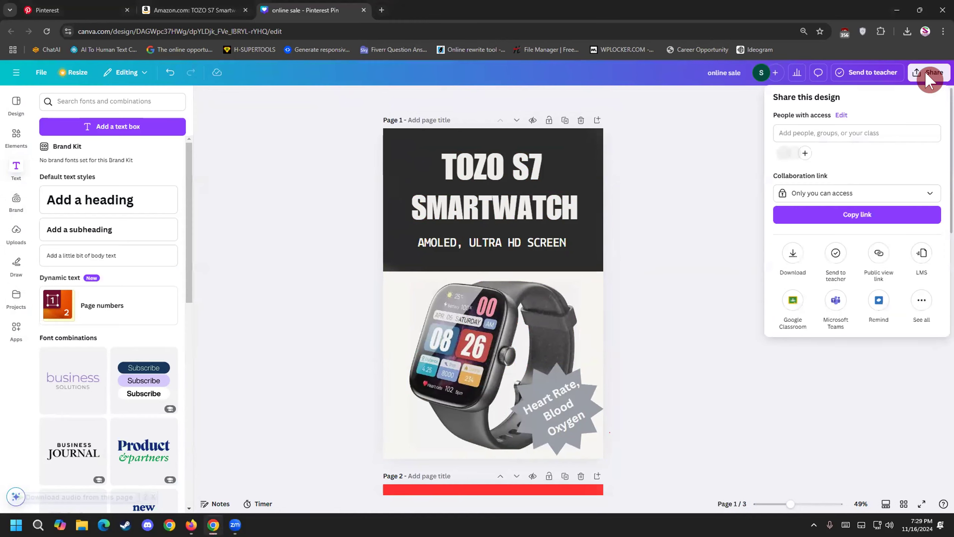
{"action": "left_click", "coordinate": [788, 253]}
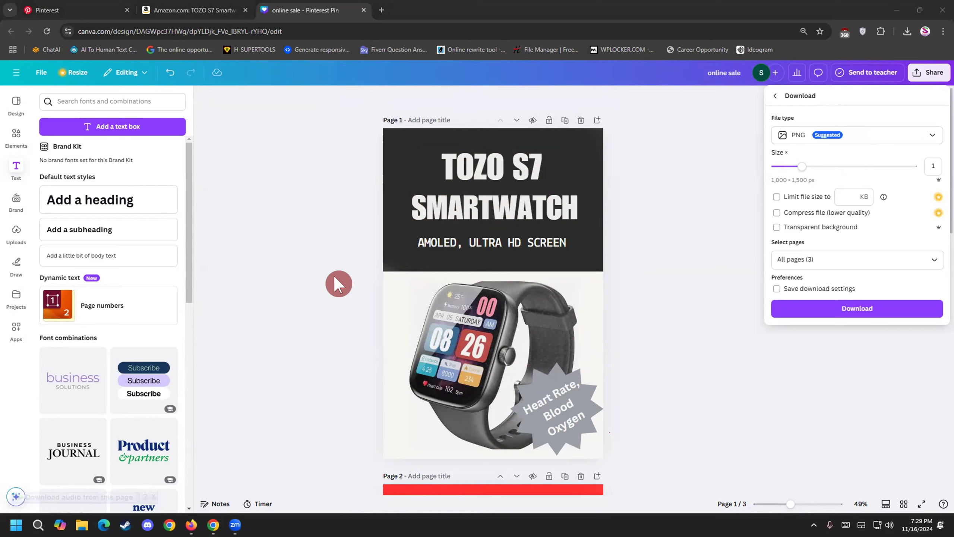
{"action": "left_click", "coordinate": [831, 131]}
{"action": "left_click", "coordinate": [833, 133]}
{"action": "left_click", "coordinate": [833, 133]}
{"action": "left_click", "coordinate": [861, 164]}
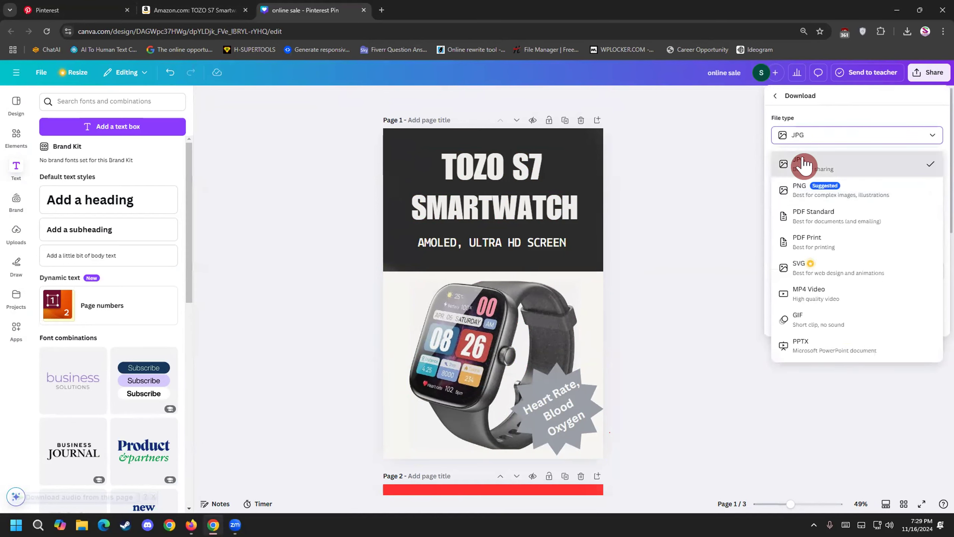
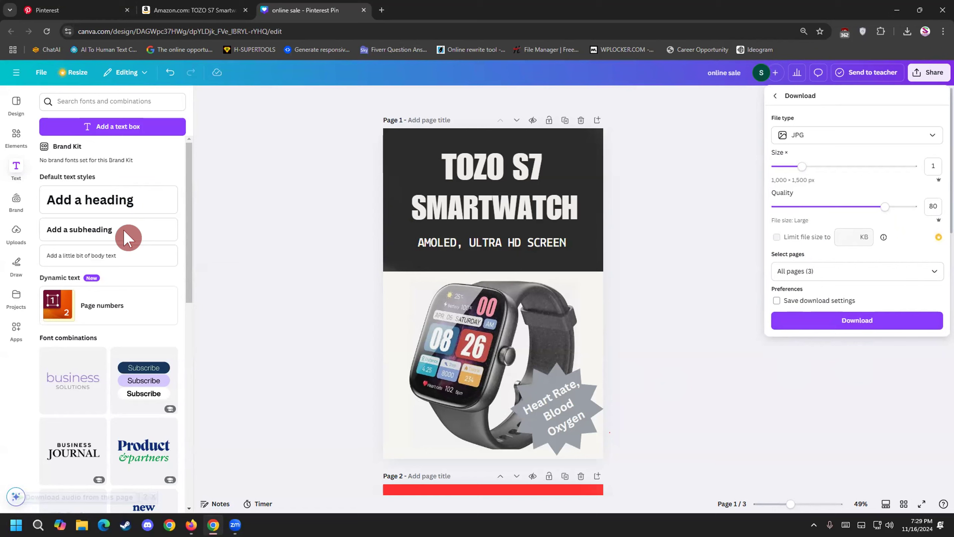
{"action": "left_click", "coordinate": [826, 320]}
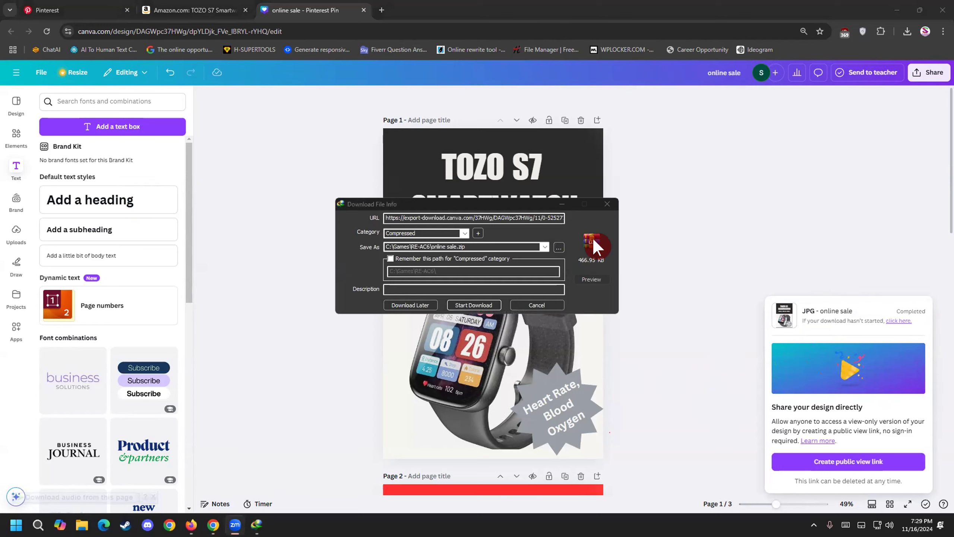
Step: Decline creating the missing C:\Games\RE-AC6 folder and browse to the Downloads folder as the save location for the zip
{"action": "left_click", "coordinate": [470, 303]}
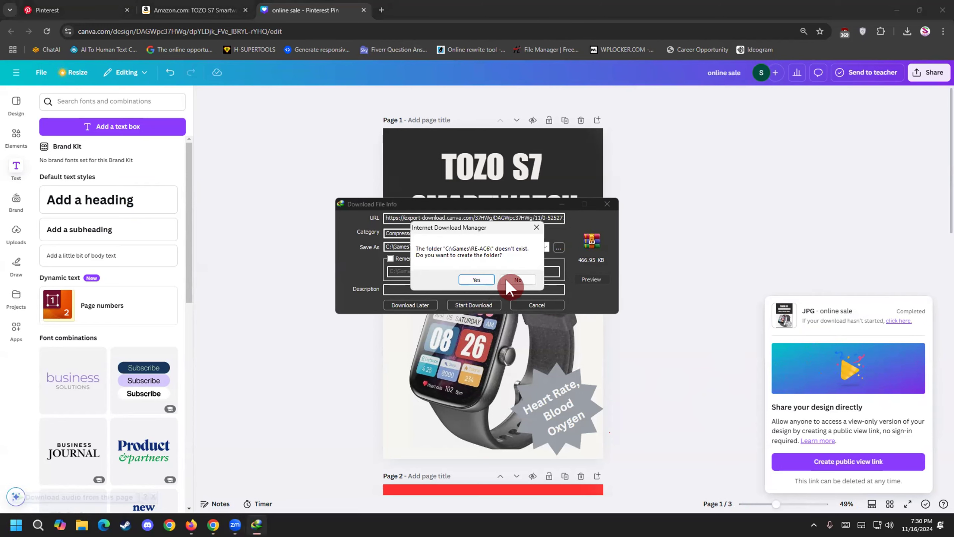
{"action": "left_click", "coordinate": [515, 280]}
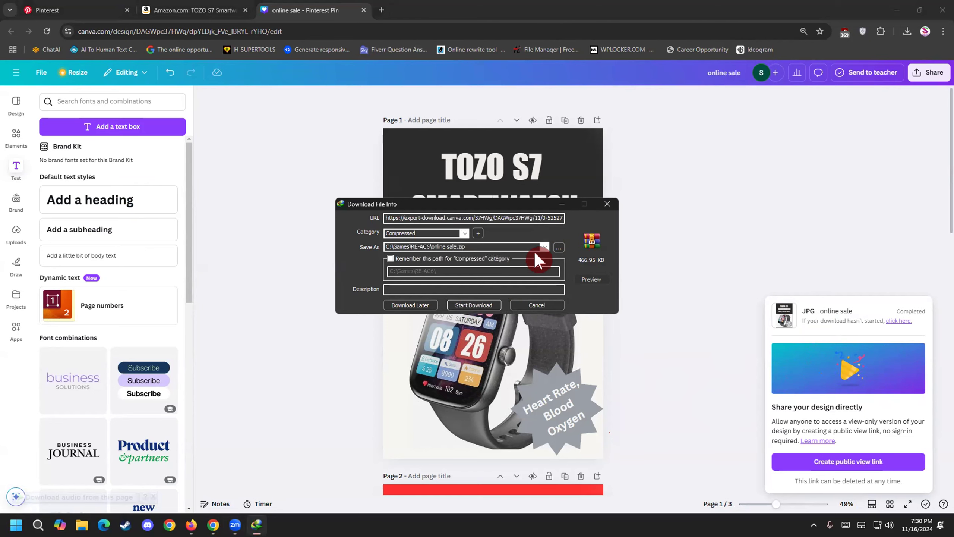
{"action": "left_click", "coordinate": [558, 247]}
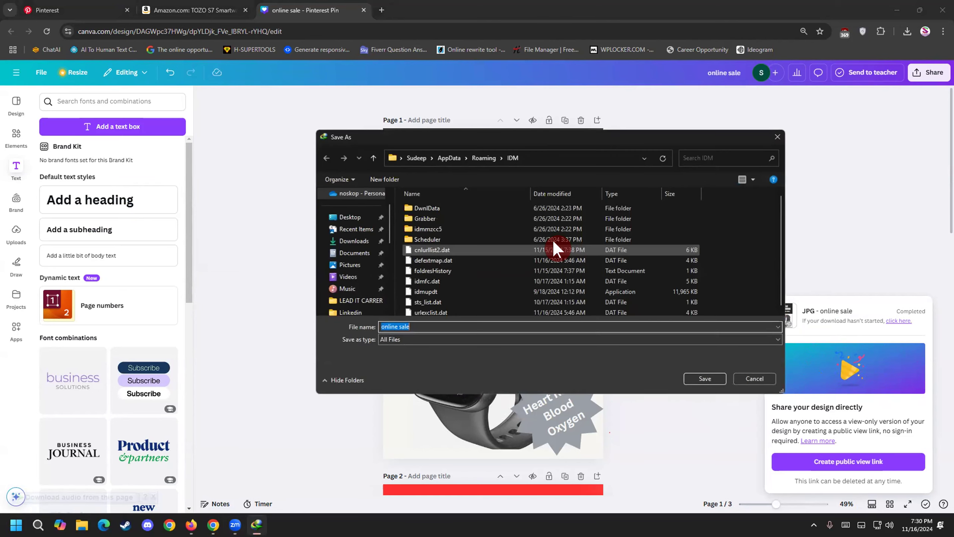
{"action": "left_click_drag", "start_coordinate": [417, 137], "coordinate": [476, 136]}
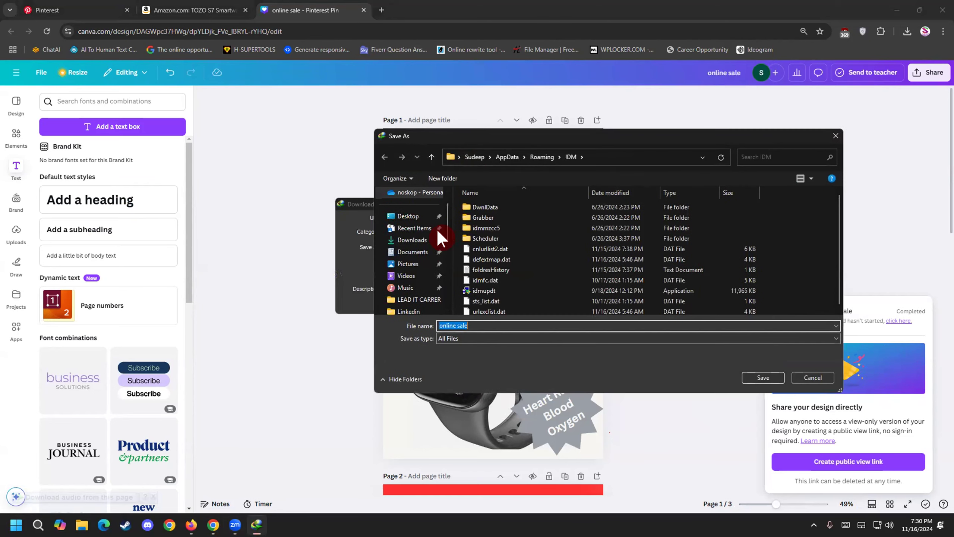
{"action": "left_click", "coordinate": [414, 227]}
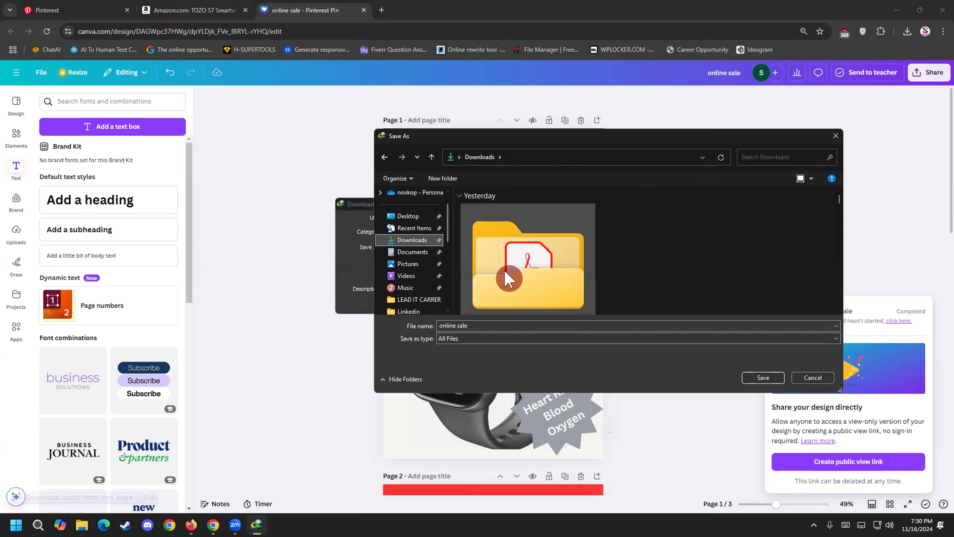
{"action": "scroll", "coordinate": [535, 261], "scroll_direction": "down", "scroll_amount": 1}
{"action": "left_click", "coordinate": [562, 276]}
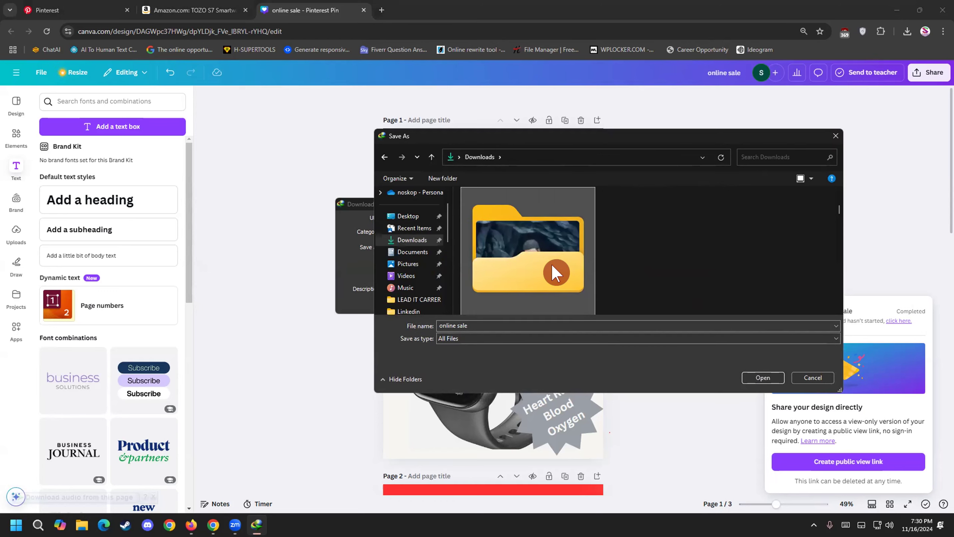
{"action": "scroll", "coordinate": [550, 262], "scroll_direction": "up", "scroll_amount": 1}
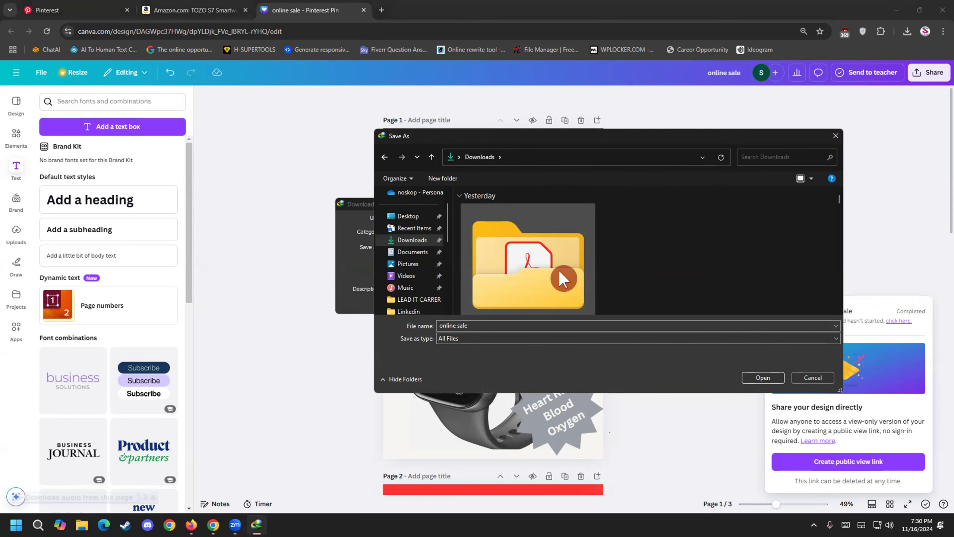
{"action": "left_click", "coordinate": [409, 240]}
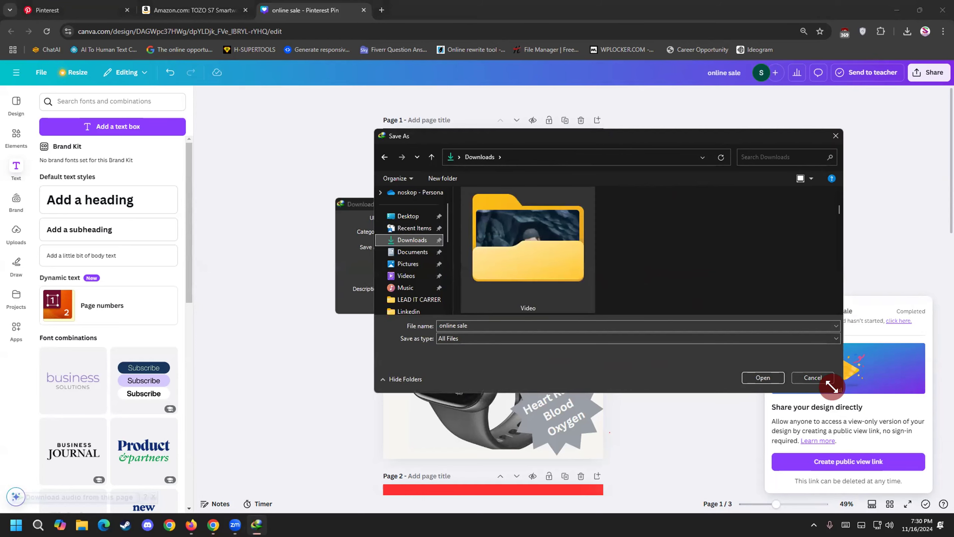
Step: Set the save location of the "online sale" archive to the Compressed folder inside Downloads
{"action": "left_click_drag", "start_coordinate": [831, 386], "coordinate": [928, 481]}
{"action": "scroll", "coordinate": [526, 353], "scroll_direction": "down", "scroll_amount": 6}
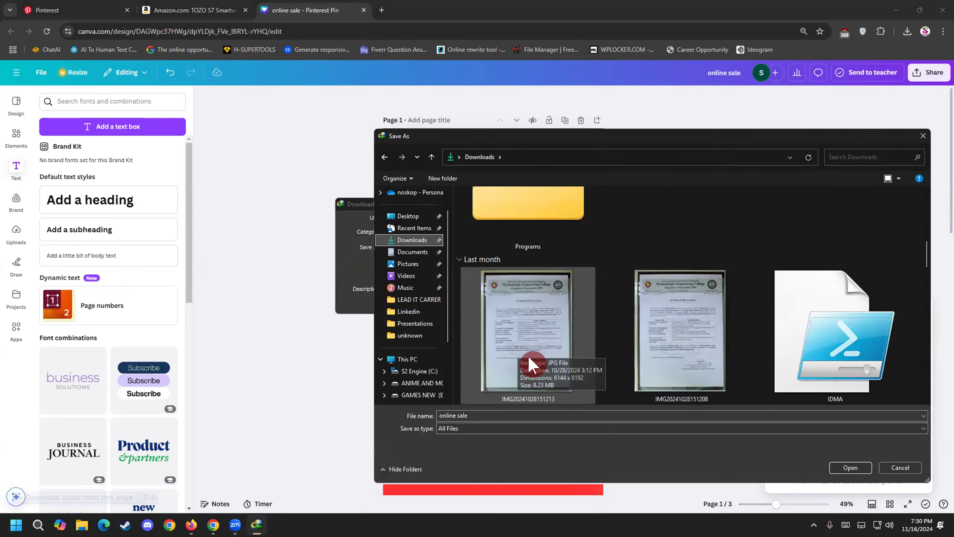
{"action": "scroll", "coordinate": [528, 364], "scroll_direction": "down", "scroll_amount": 2}
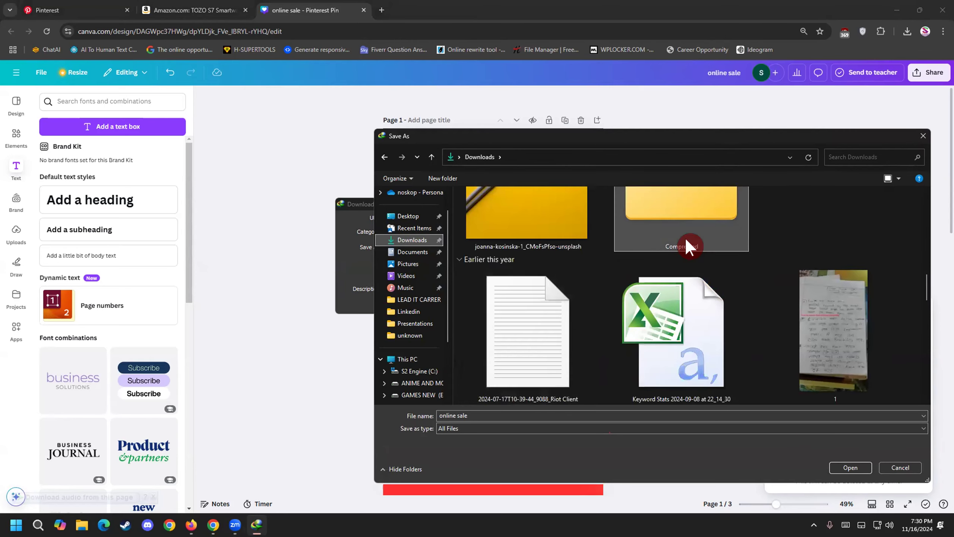
{"action": "double_click", "coordinate": [658, 275]}
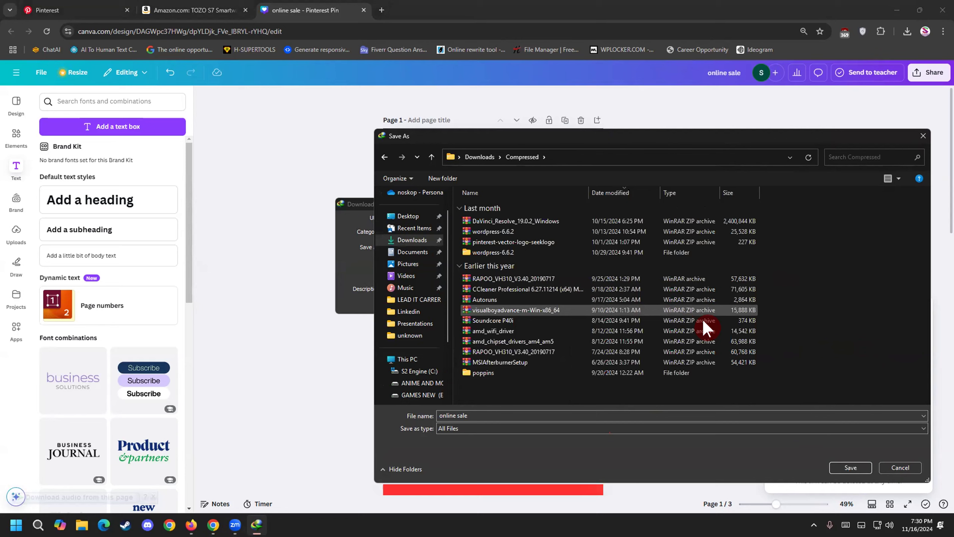
{"action": "left_click", "coordinate": [591, 413]}
{"action": "left_click", "coordinate": [851, 467]}
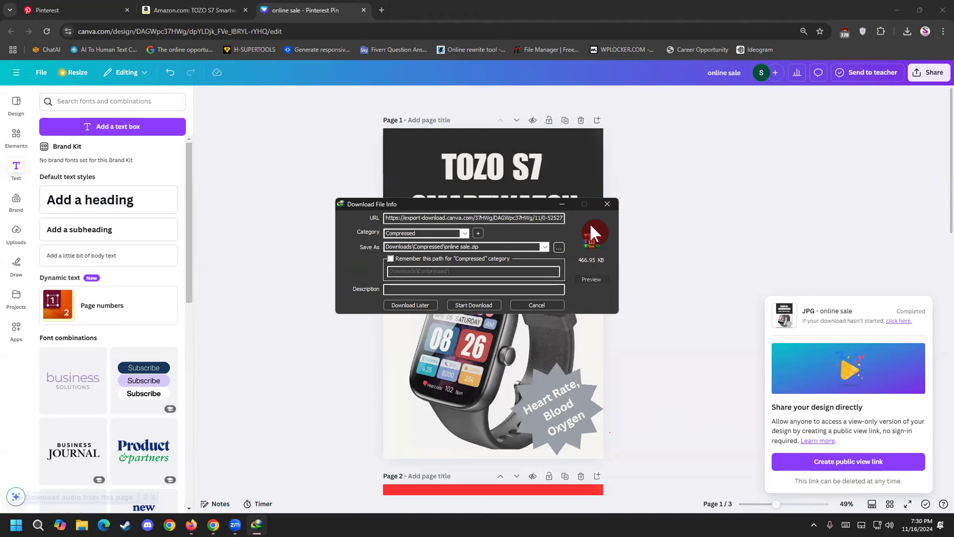
Step: Start downloading online sale.zip and open its containing folder to locate the archive
{"action": "left_click", "coordinate": [472, 298]}
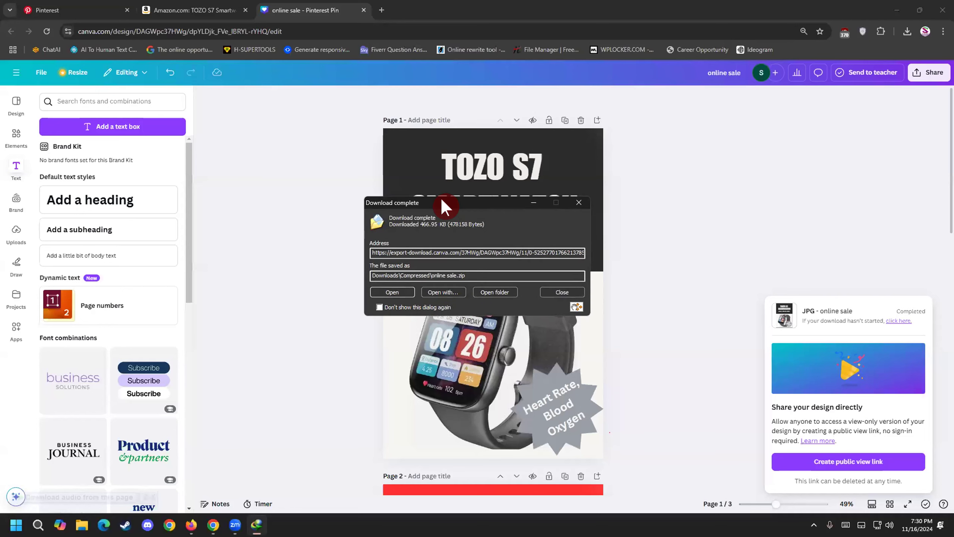
{"action": "left_click", "coordinate": [496, 289]}
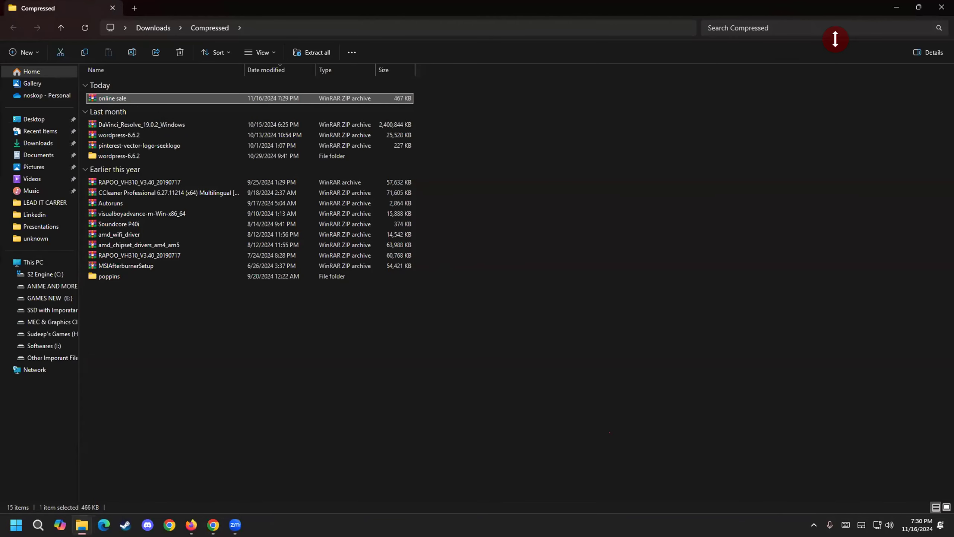
{"action": "left_click", "coordinate": [835, 39]}
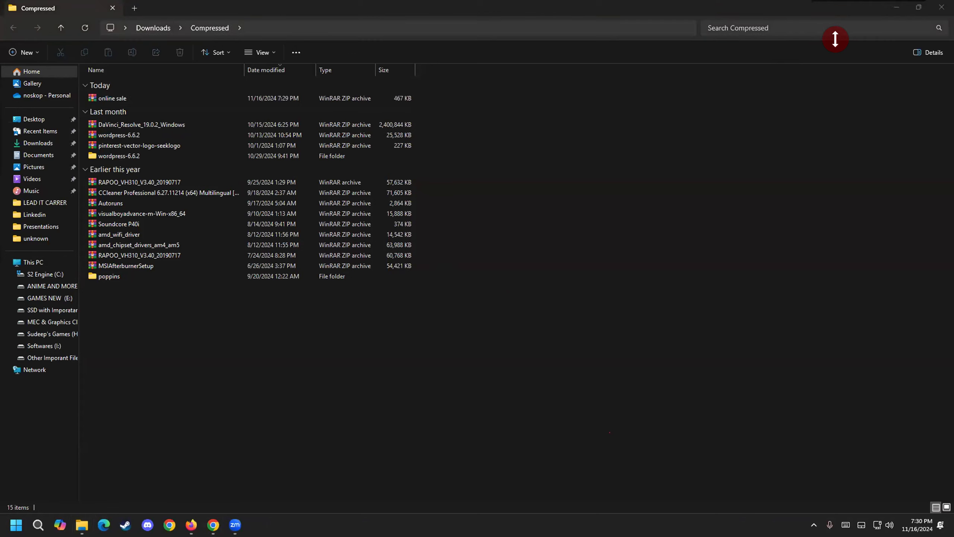
{"action": "left_click", "coordinate": [128, 99]}
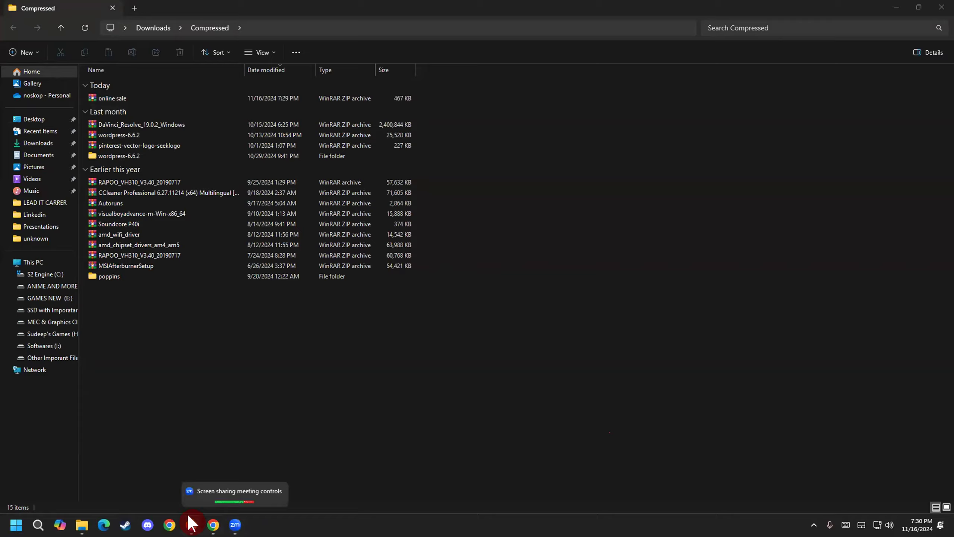
Step: Switch to Chrome and bring up an empty Google search in a new tab
{"action": "left_click", "coordinate": [204, 502]}
{"action": "left_click", "coordinate": [381, 9]}
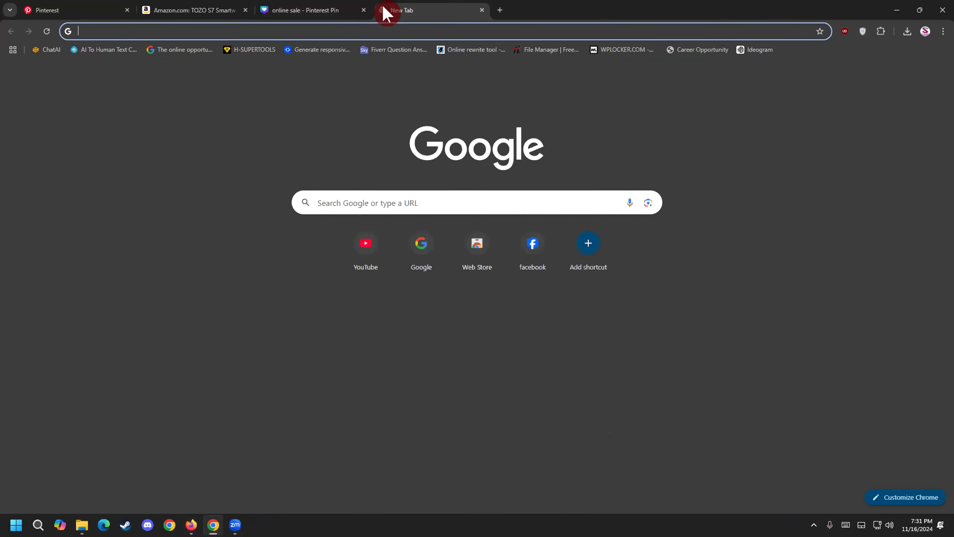
{"action": "type", "text": "g"}
{"action": "left_click", "coordinate": [284, 70]}
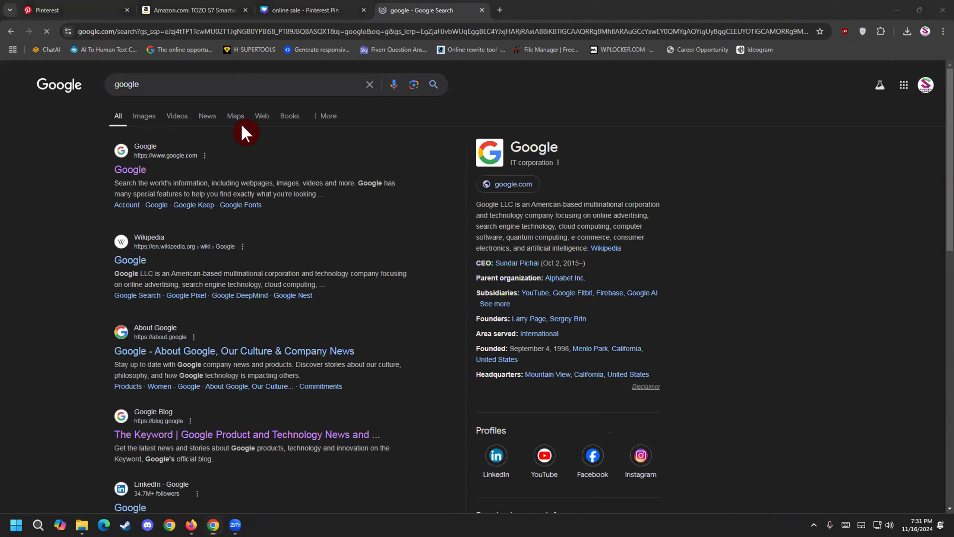
{"action": "left_click", "coordinate": [369, 84]}
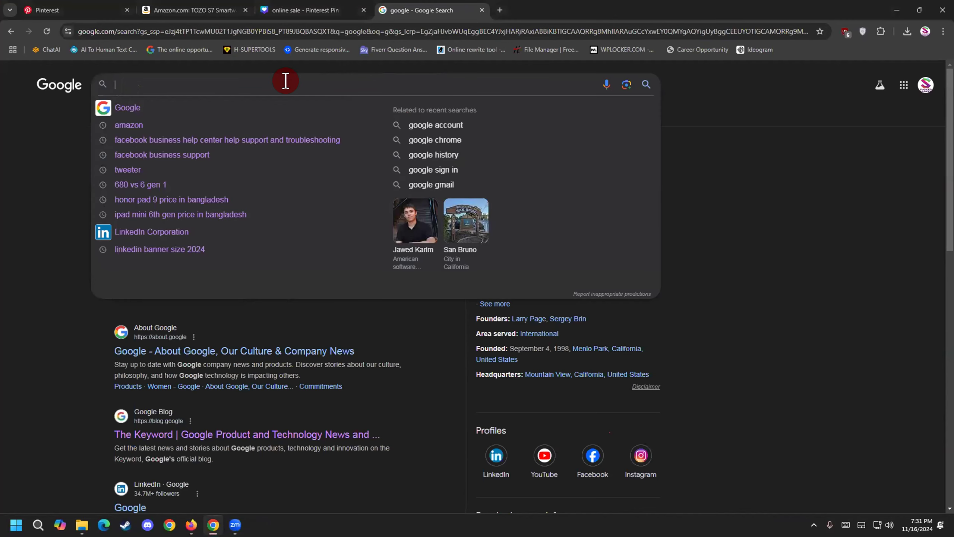
Step: Search Google for "winzip"
{"action": "type", "text": "z"}
{"action": "key", "text": "BackSpace"}
{"action": "type", "text": "wu"}
{"action": "key", "text": "BackSpace"}
{"action": "key", "text": "BackSpace"}
{"action": "type", "text": "zi"}
{"action": "key", "text": "BackSpace"}
{"action": "key", "text": "BackSpace"}
{"action": "type", "text": "winzip"}
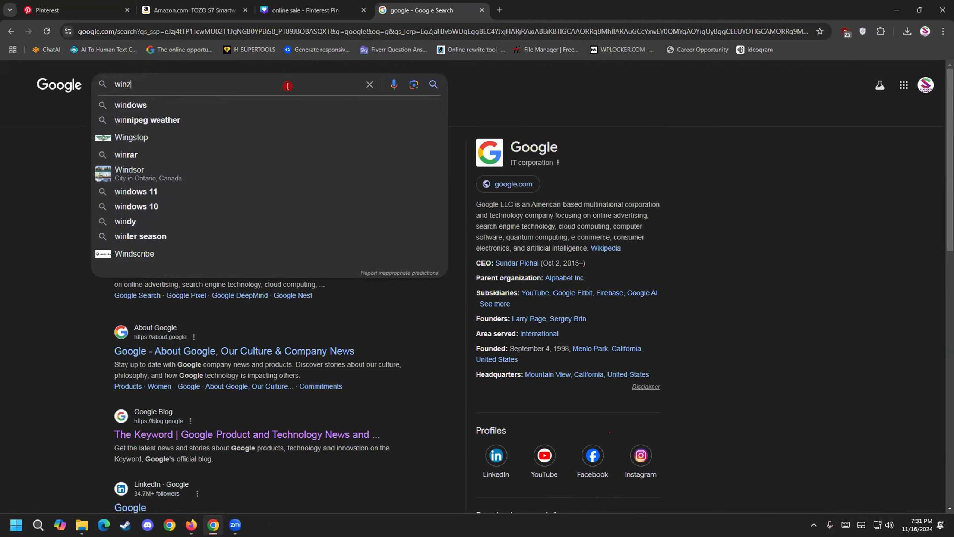
{"action": "left_click", "coordinate": [255, 101]}
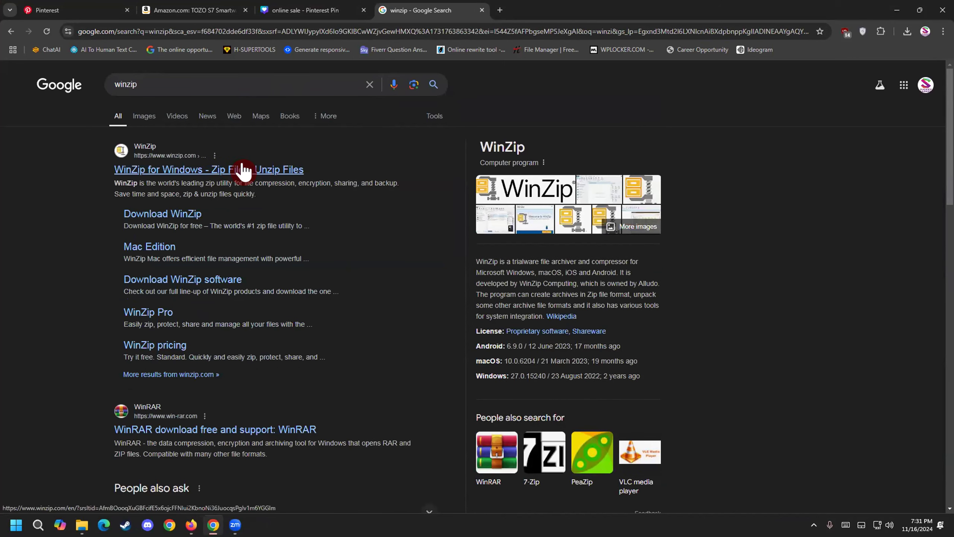
Step: Search Google for winrar and view the WinRAR download page, closing its tab when done
{"action": "left_click", "coordinate": [356, 85]}
{"action": "type", "text": "winrar"}
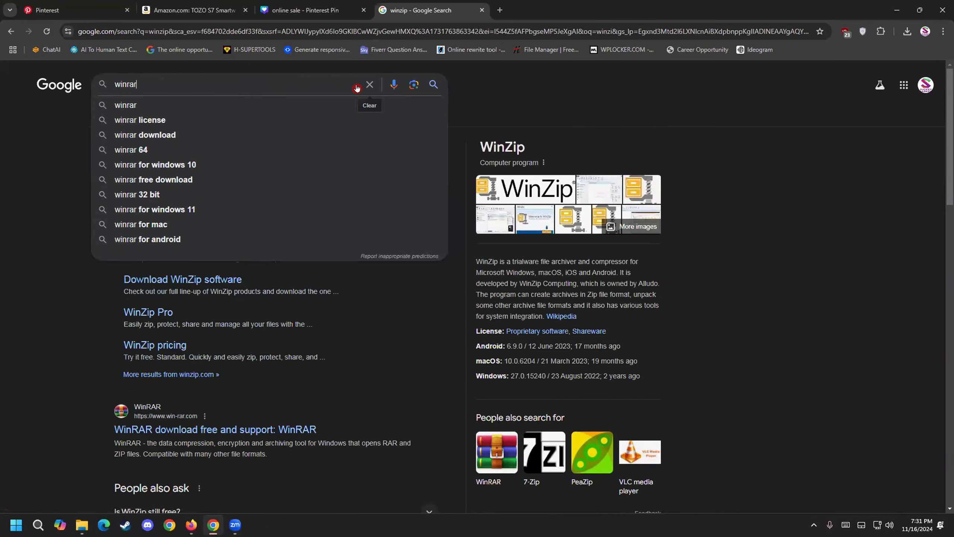
{"action": "key", "text": "Return"}
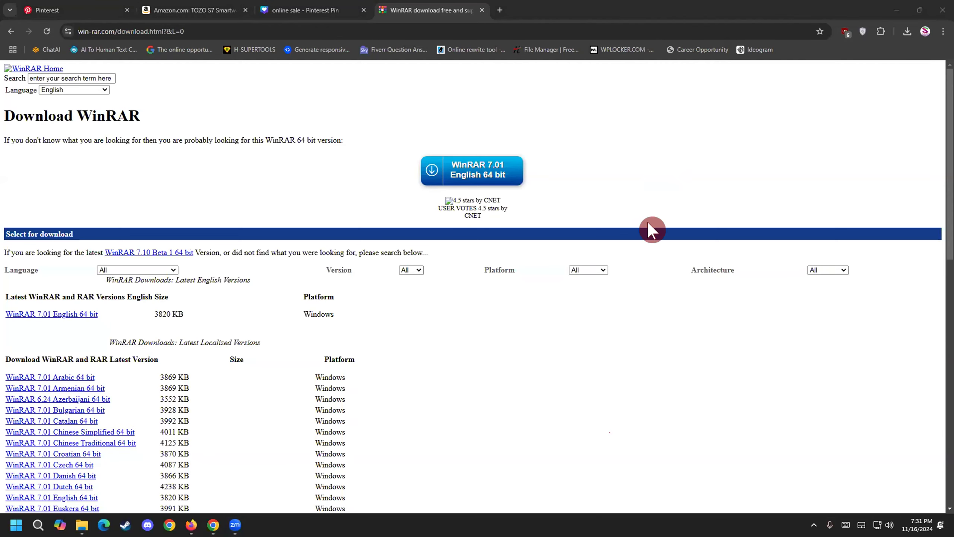
{"action": "left_click", "coordinate": [481, 10]}
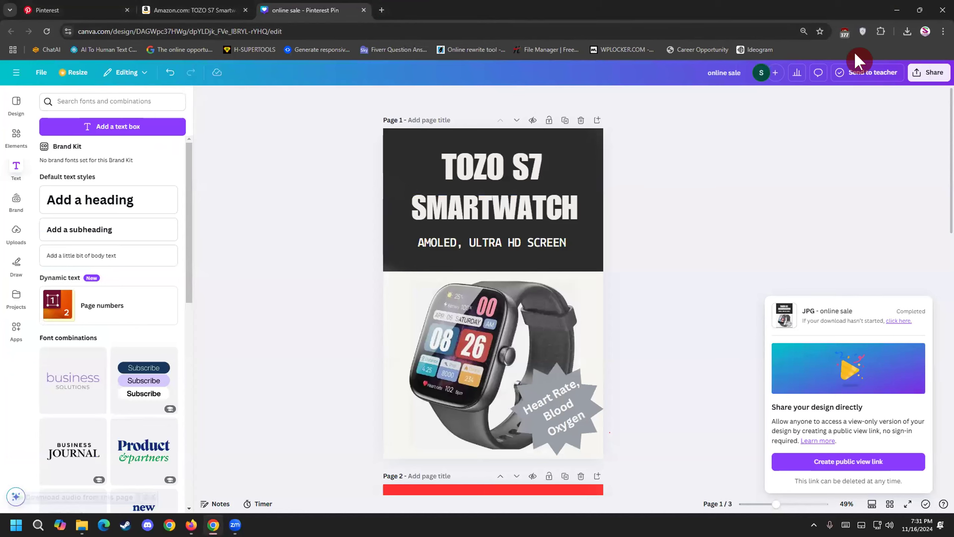
Step: Open the download settings for the online sale design in Canva and set the file type to JPG
{"action": "left_click", "coordinate": [896, 10]}
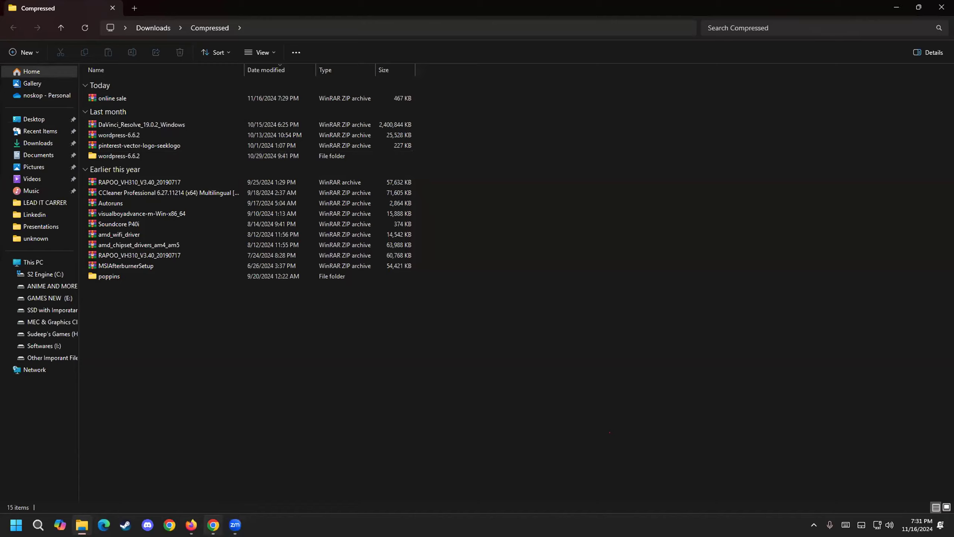
{"action": "left_click", "coordinate": [213, 525]}
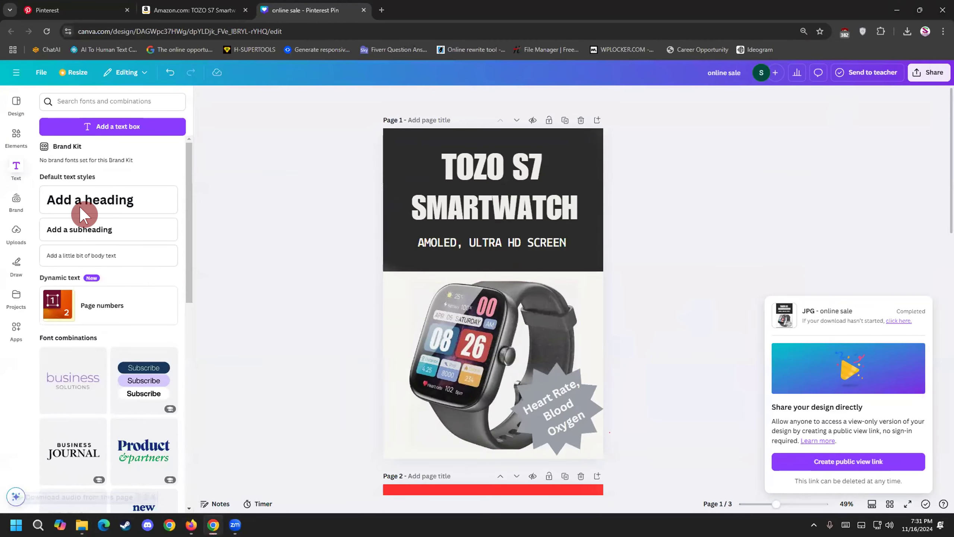
{"action": "left_click", "coordinate": [929, 71]}
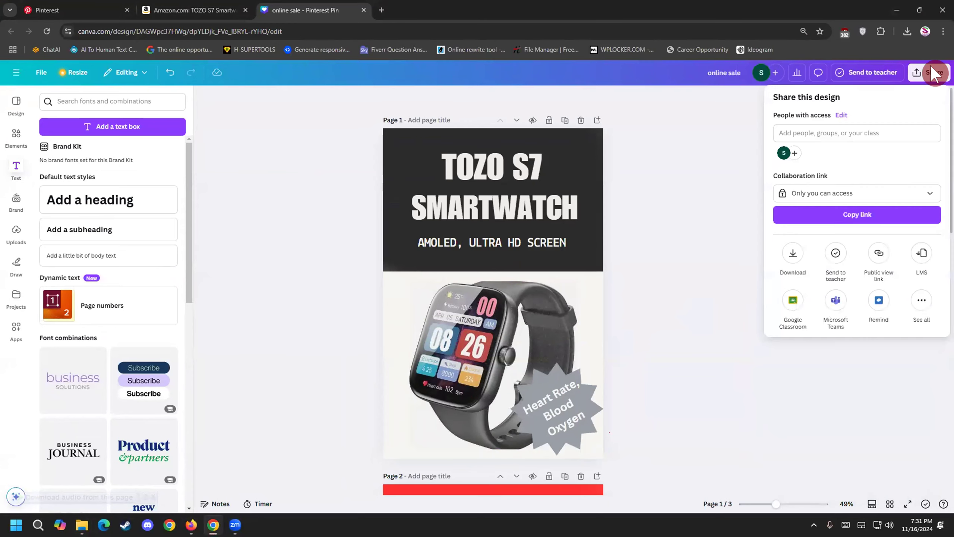
{"action": "left_click", "coordinate": [789, 253]}
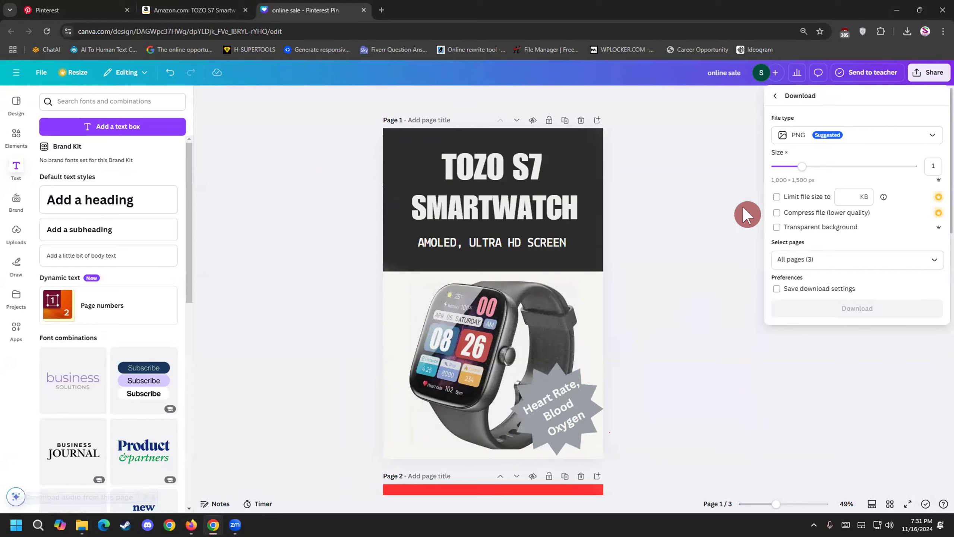
{"action": "left_click", "coordinate": [789, 138]}
{"action": "left_click", "coordinate": [802, 164]}
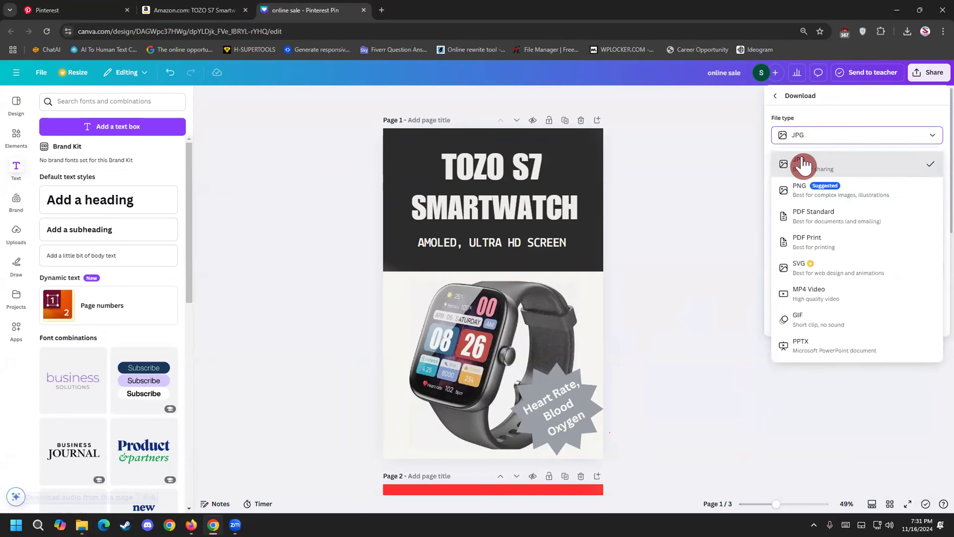
Step: Limit the pages for download to Page 1 only, excluding Pages 2 and 3
{"action": "left_click", "coordinate": [838, 271]}
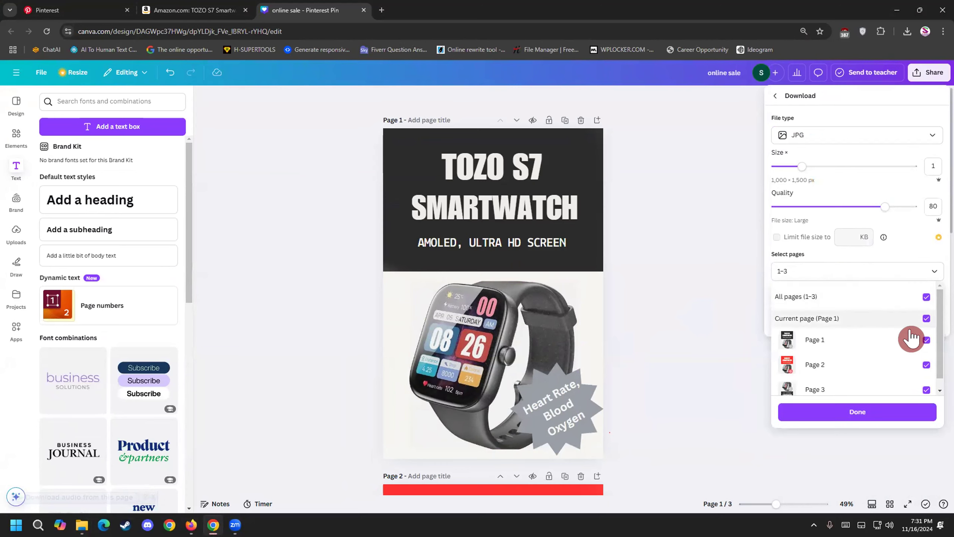
{"action": "left_click", "coordinate": [925, 339]}
{"action": "left_click", "coordinate": [925, 365]}
{"action": "left_click", "coordinate": [924, 390]}
{"action": "left_click", "coordinate": [924, 340]}
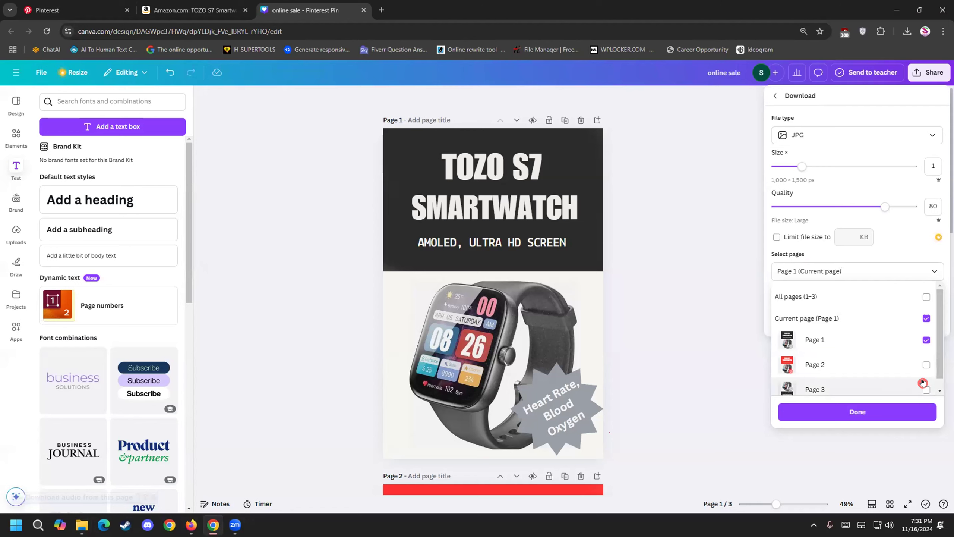
{"action": "left_click", "coordinate": [878, 413]}
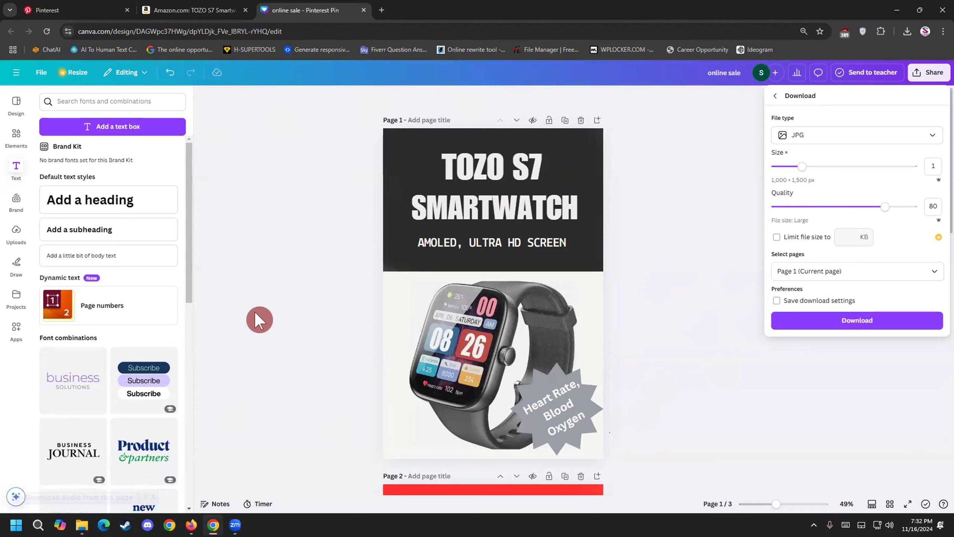
{"action": "left_click", "coordinate": [927, 206]}
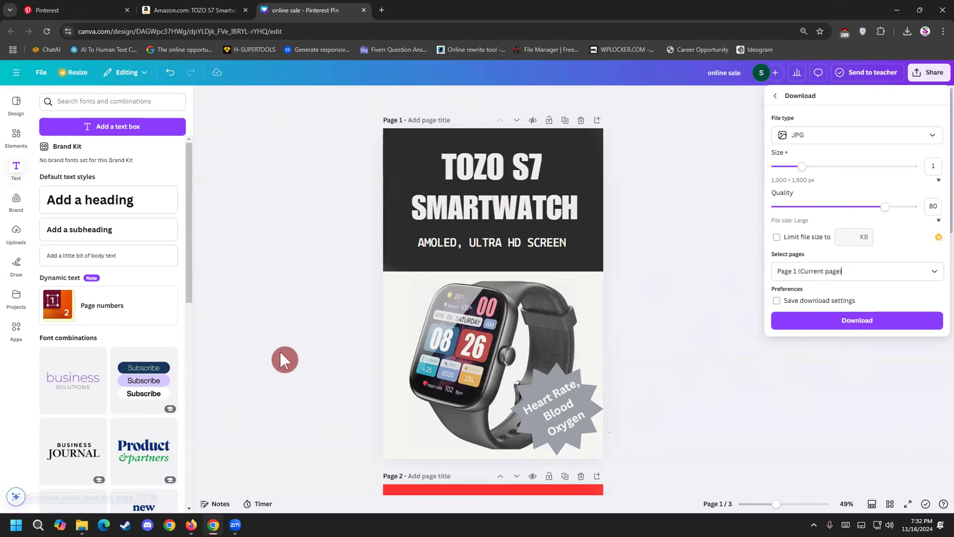
Step: Switch to File Explorer and view the contents of the online sale ZIP archive in WinRAR
{"action": "left_click", "coordinate": [82, 525]}
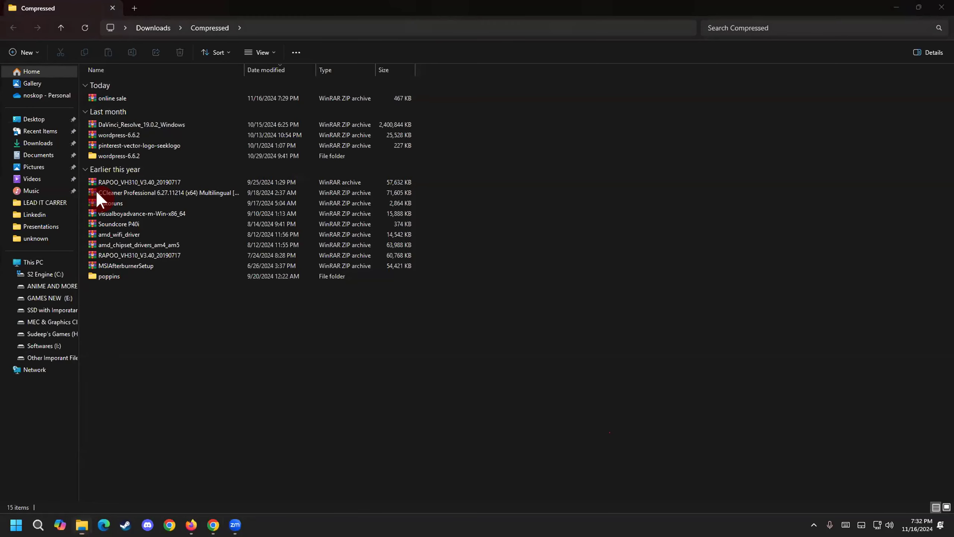
{"action": "right_click", "coordinate": [108, 97]}
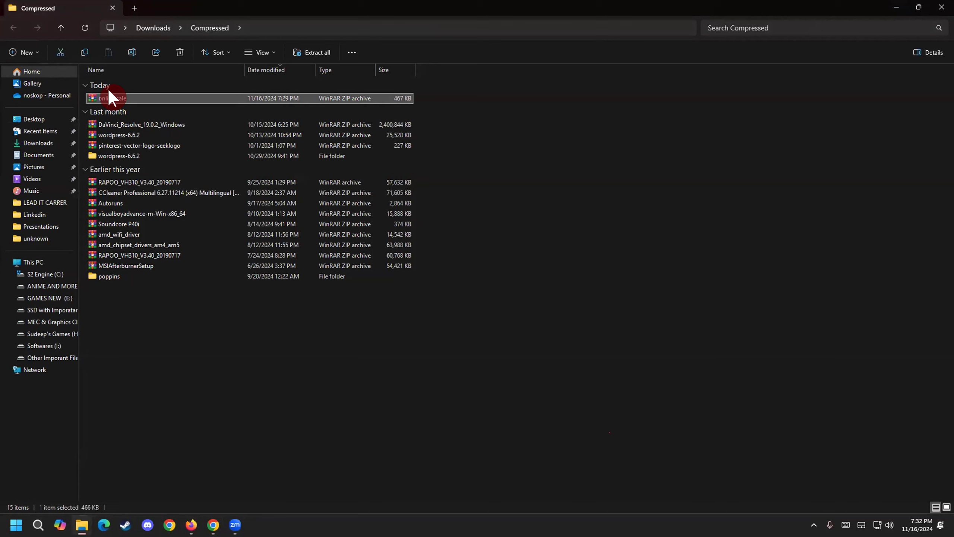
{"action": "mouse_move", "coordinate": [172, 149]}
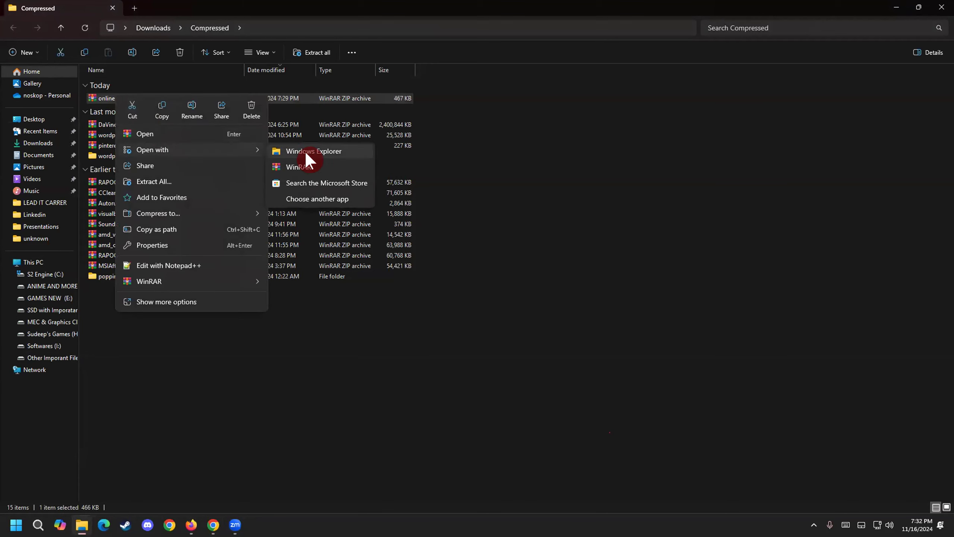
{"action": "left_click", "coordinate": [312, 161]}
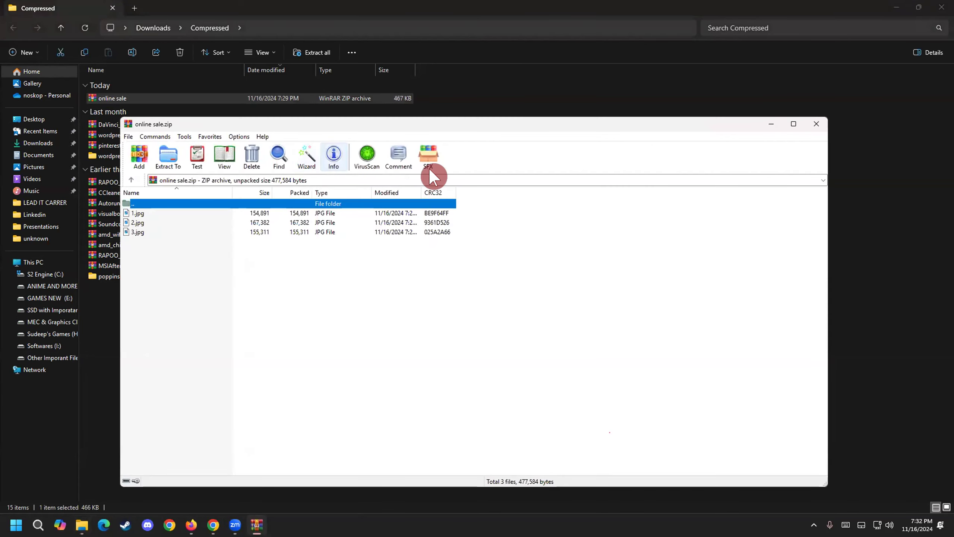
{"action": "left_click", "coordinate": [807, 122]}
Step: Extract the online sale archive with WinRAR into an "online sale" folder in Compressed
{"action": "right_click", "coordinate": [108, 88]}
{"action": "left_click", "coordinate": [100, 94]}
{"action": "right_click", "coordinate": [100, 94]}
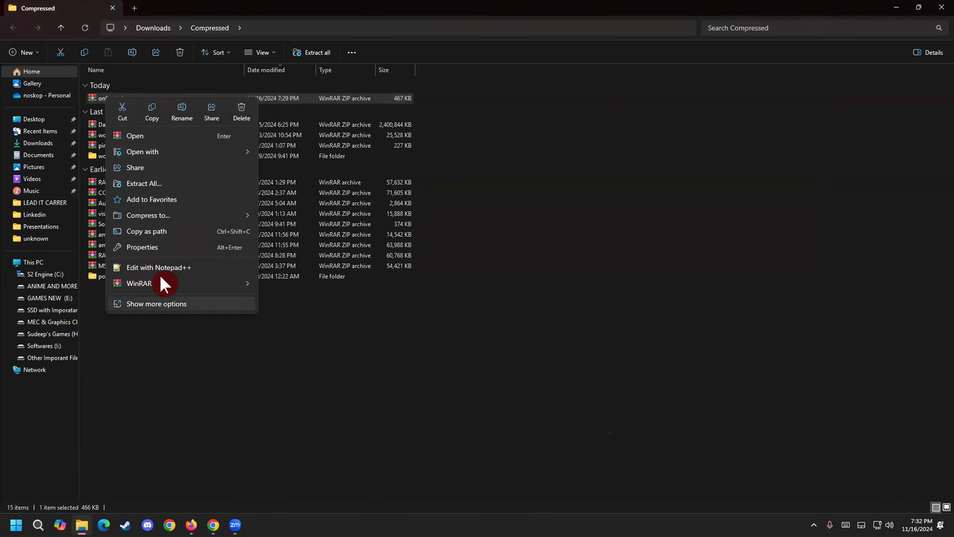
{"action": "mouse_move", "coordinate": [161, 283]}
{"action": "left_click", "coordinate": [312, 319]}
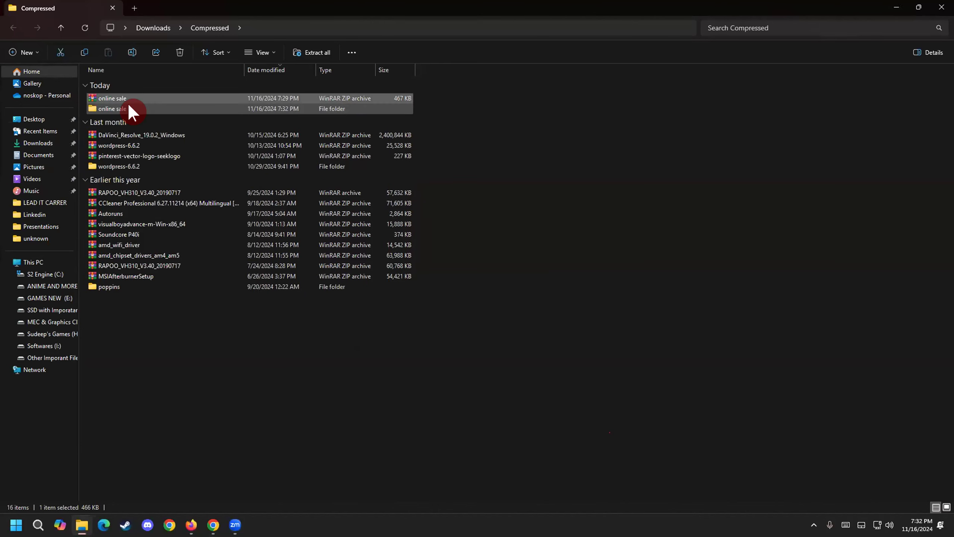
Step: Look inside the extracted online sale folder, and delete that folder from Compressed
{"action": "double_click", "coordinate": [128, 107]}
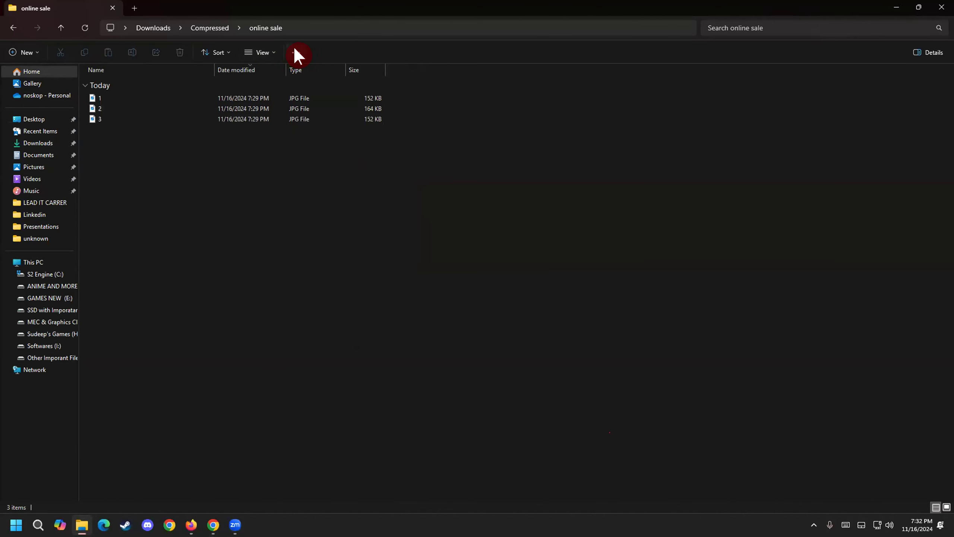
{"action": "left_click", "coordinate": [219, 51]}
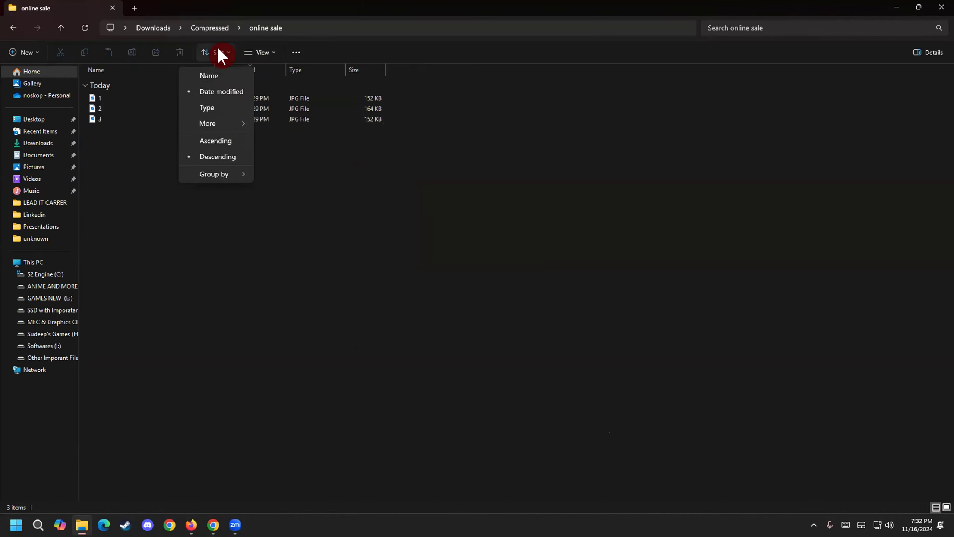
{"action": "left_click", "coordinate": [9, 27]}
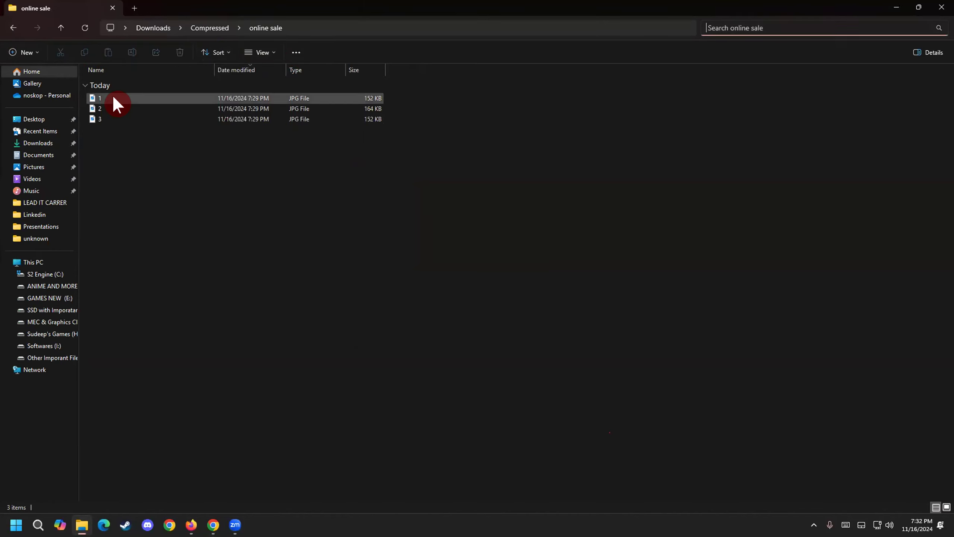
{"action": "left_click", "coordinate": [12, 27]}
{"action": "key", "text": "Delete"}
Step: Extract the online sale ZIP again to its "online sale" subfolder with WinRAR and open the extracted folder
{"action": "left_click", "coordinate": [107, 96]}
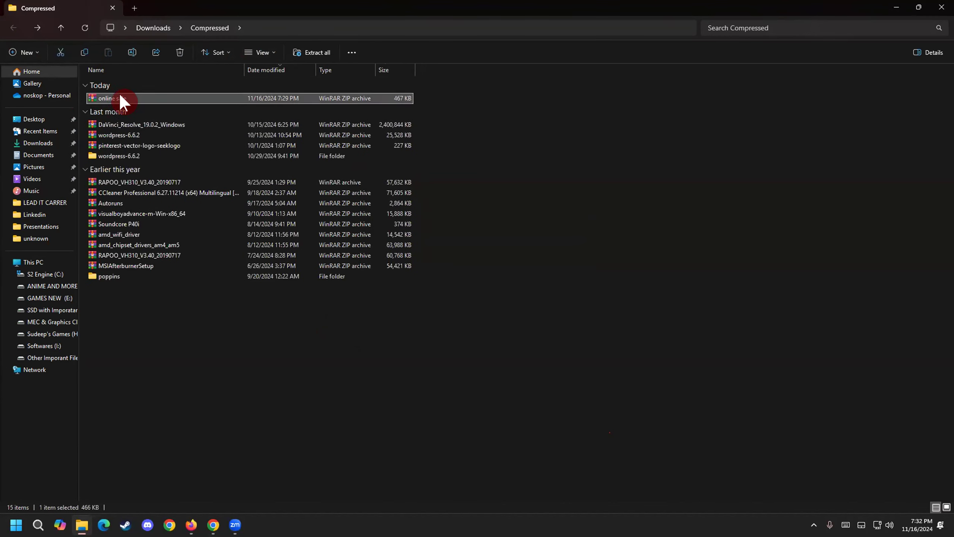
{"action": "right_click", "coordinate": [107, 99]}
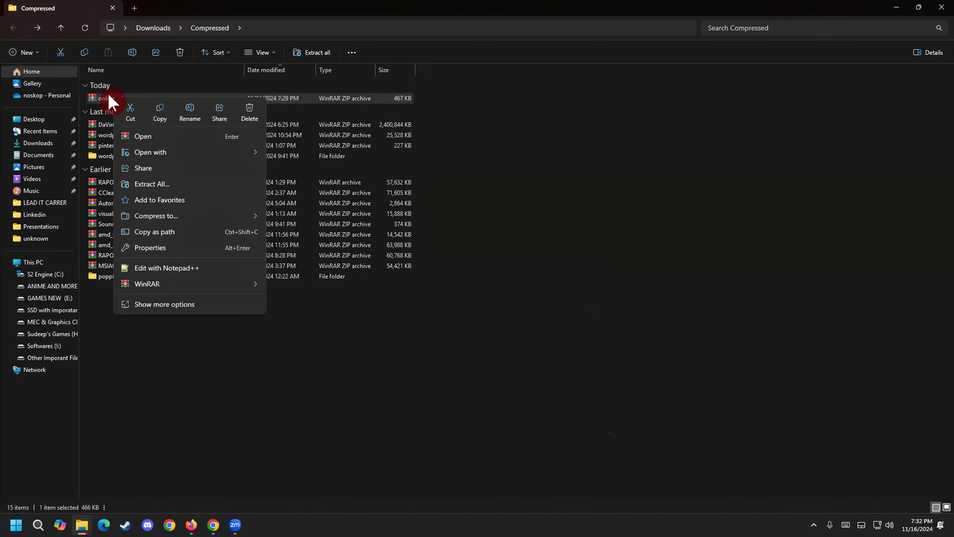
{"action": "mouse_move", "coordinate": [185, 282]}
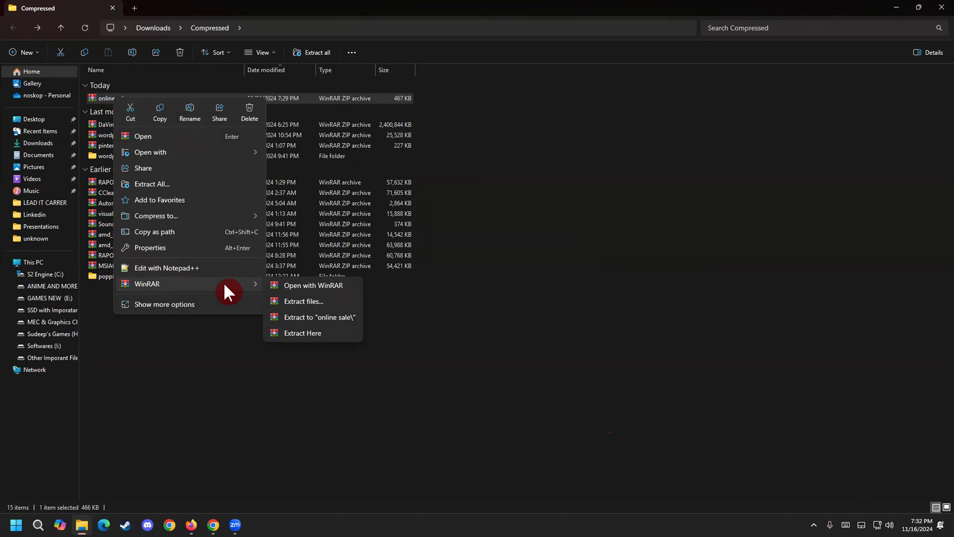
{"action": "left_click", "coordinate": [326, 317]}
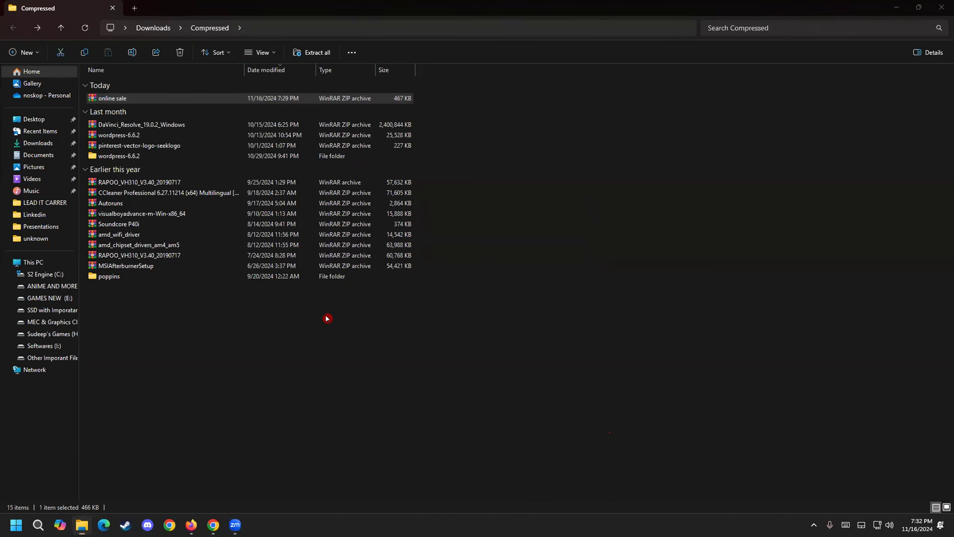
{"action": "double_click", "coordinate": [127, 109]}
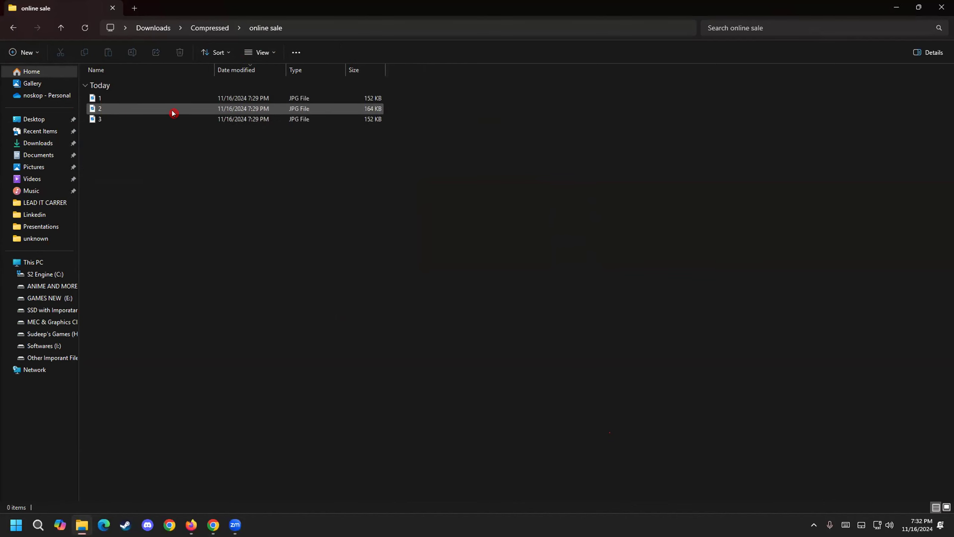
Step: Display the three JPG files in the online sale folder as extra large icons
{"action": "left_click", "coordinate": [211, 49]}
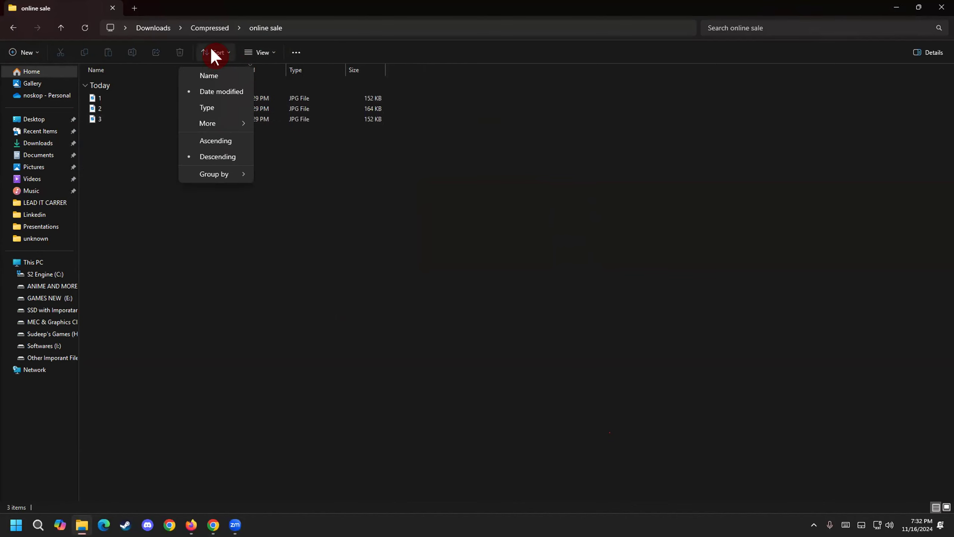
{"action": "left_click", "coordinate": [267, 48]}
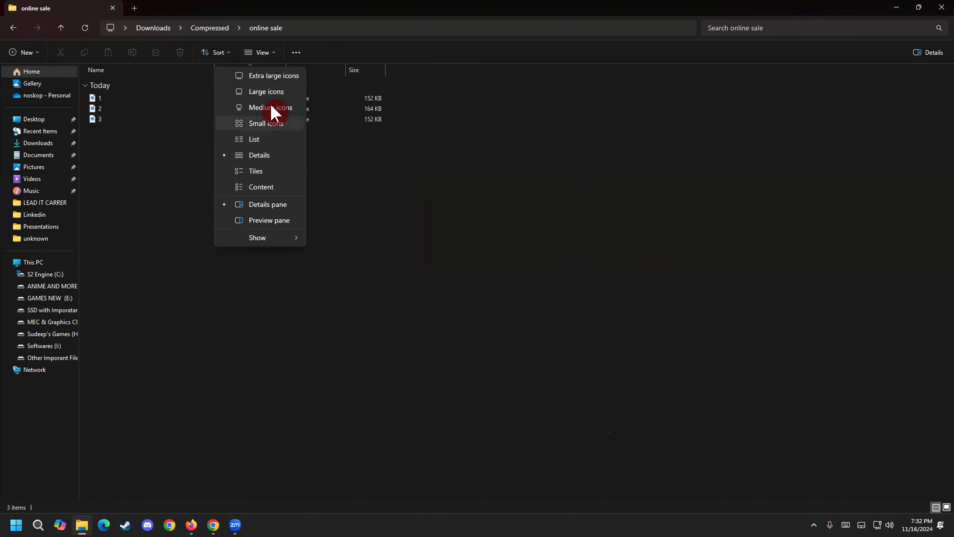
{"action": "left_click", "coordinate": [269, 75]}
{"action": "left_click", "coordinate": [136, 333]}
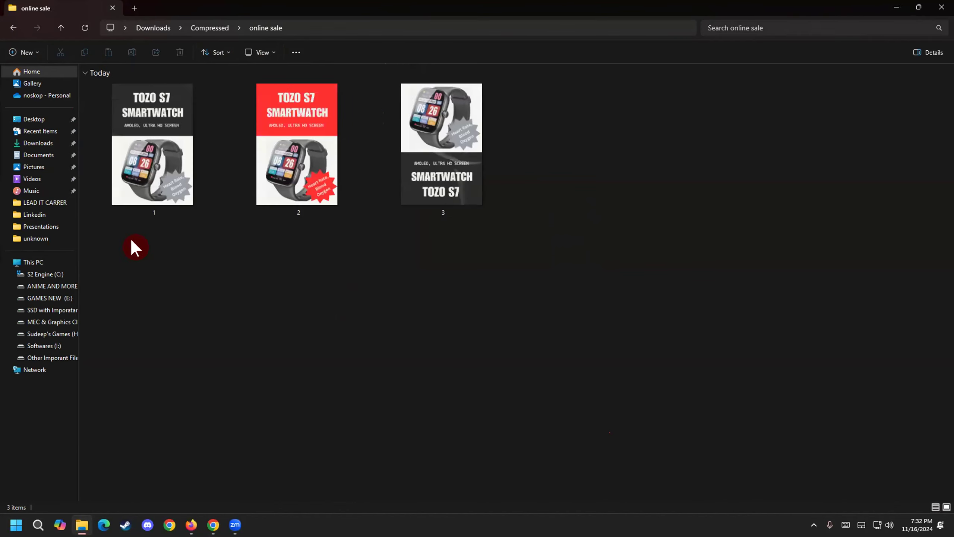
{"action": "left_click", "coordinate": [289, 147]}
{"action": "left_click", "coordinate": [513, 265]}
{"action": "left_click", "coordinate": [196, 315]}
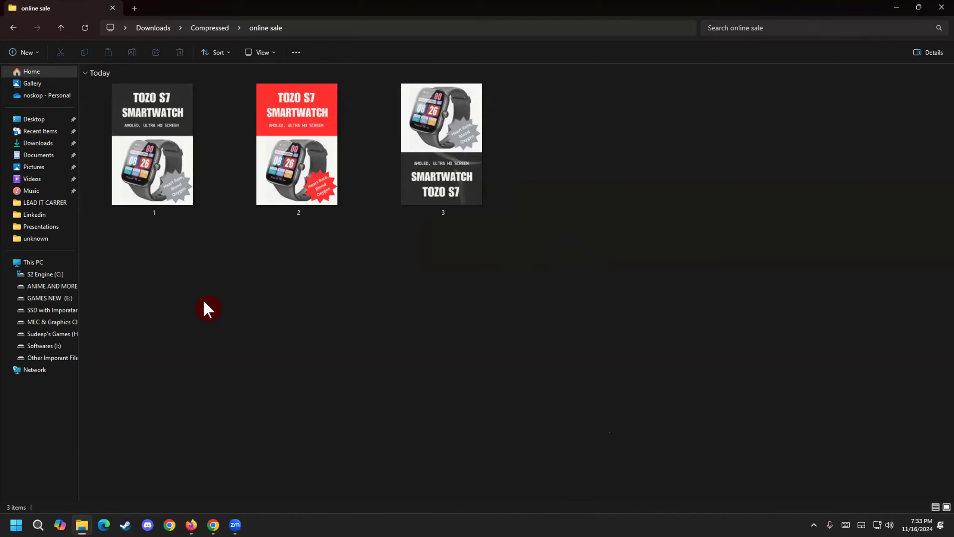
Step: Switch to Pinterest in the browser and open the account's own profile page
{"action": "left_click", "coordinate": [213, 524]}
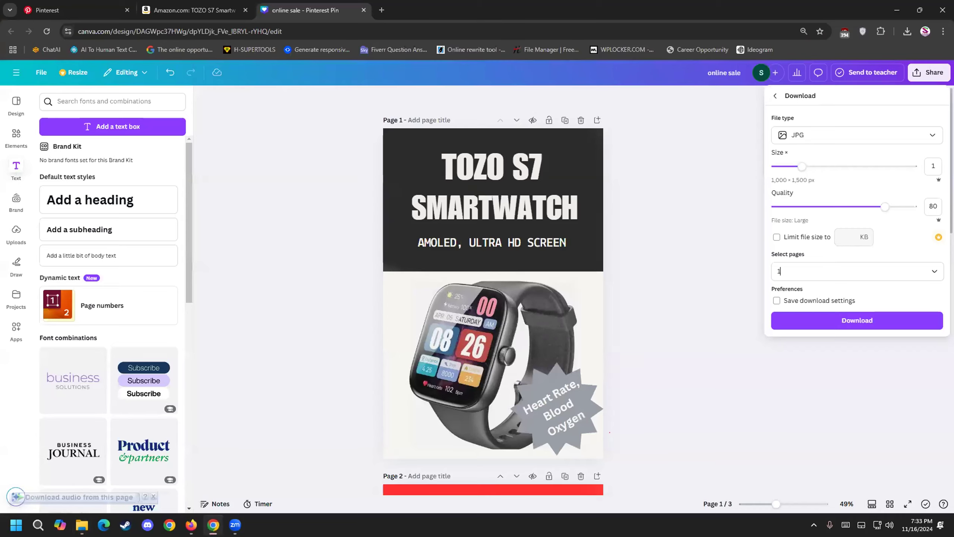
{"action": "left_click", "coordinate": [183, 10]}
{"action": "left_click", "coordinate": [94, 11]}
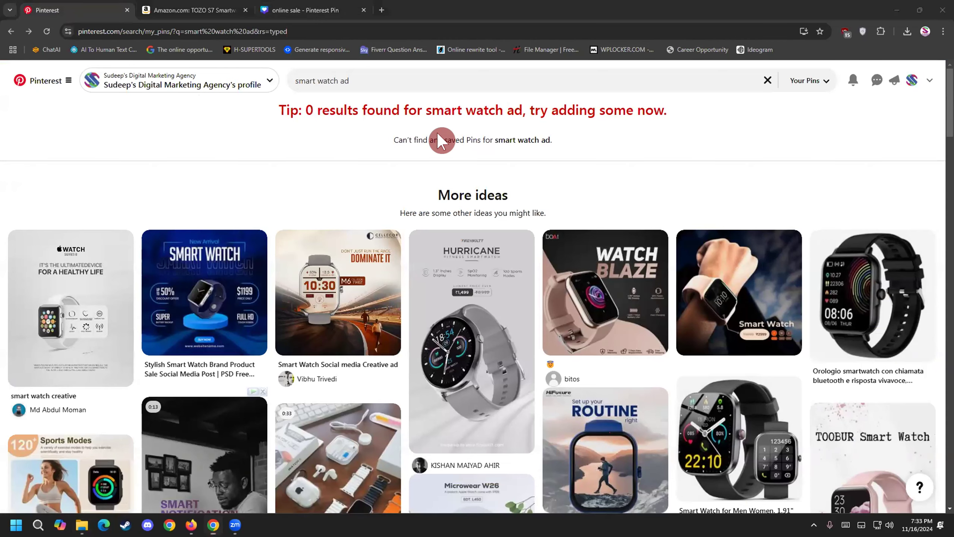
{"action": "left_click", "coordinate": [912, 80]}
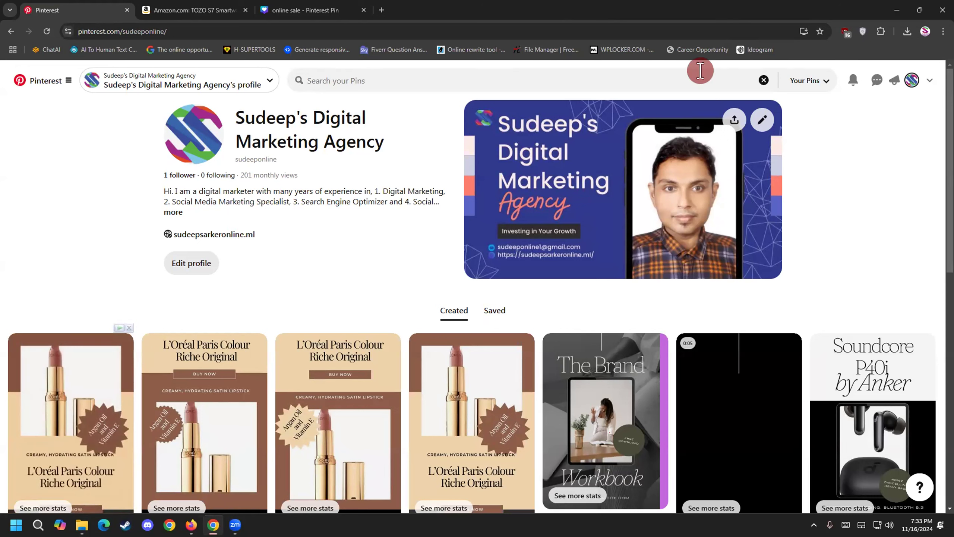
{"action": "left_click", "coordinate": [769, 77]}
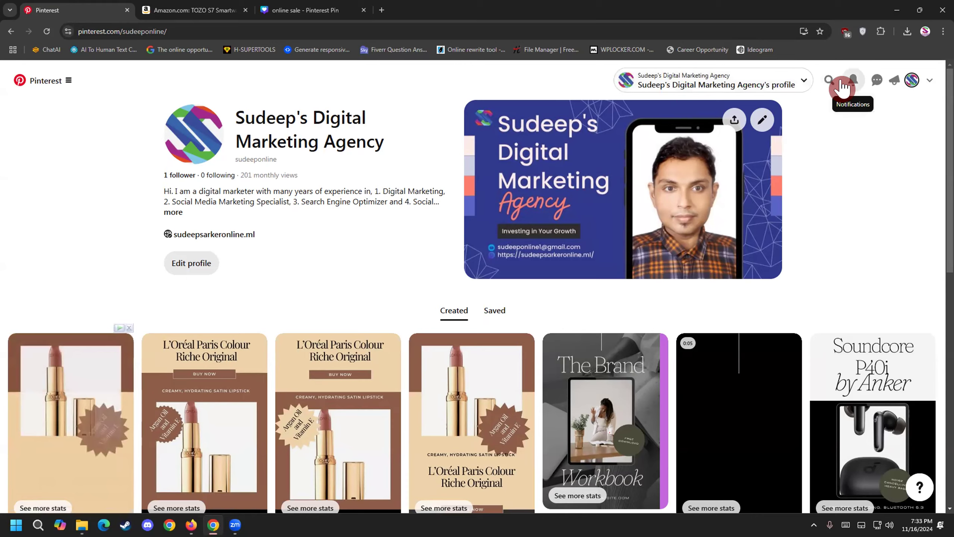
{"action": "left_click", "coordinate": [539, 62]}
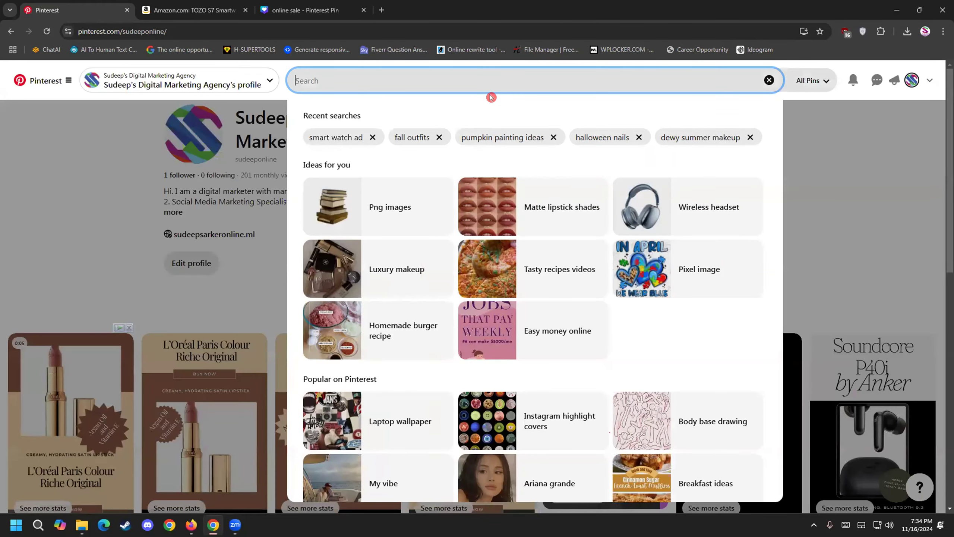
Step: Search Pinterest for "smart watch" and open the "I used Apple Fitness Plus for 7 days" pin
{"action": "type", "text": "smart watch"}
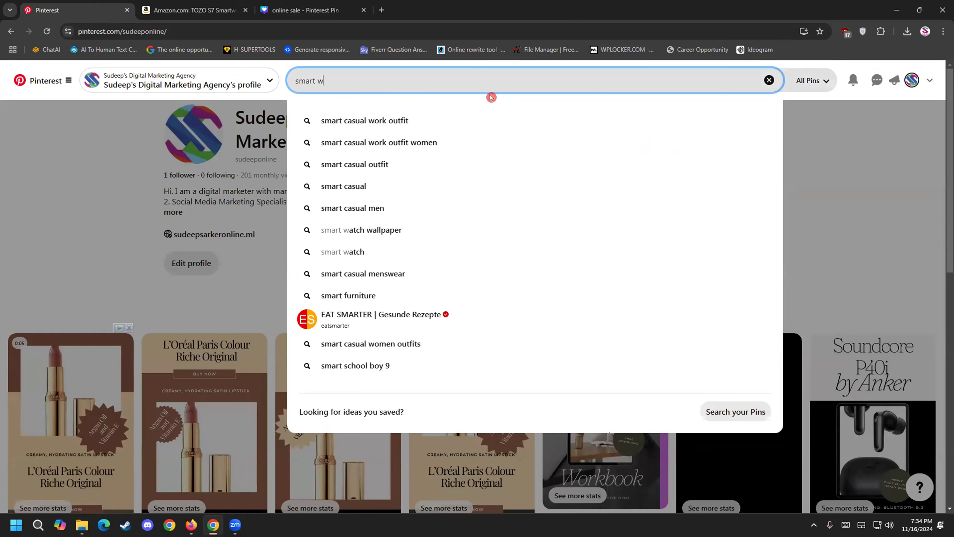
{"action": "key", "text": "Return"}
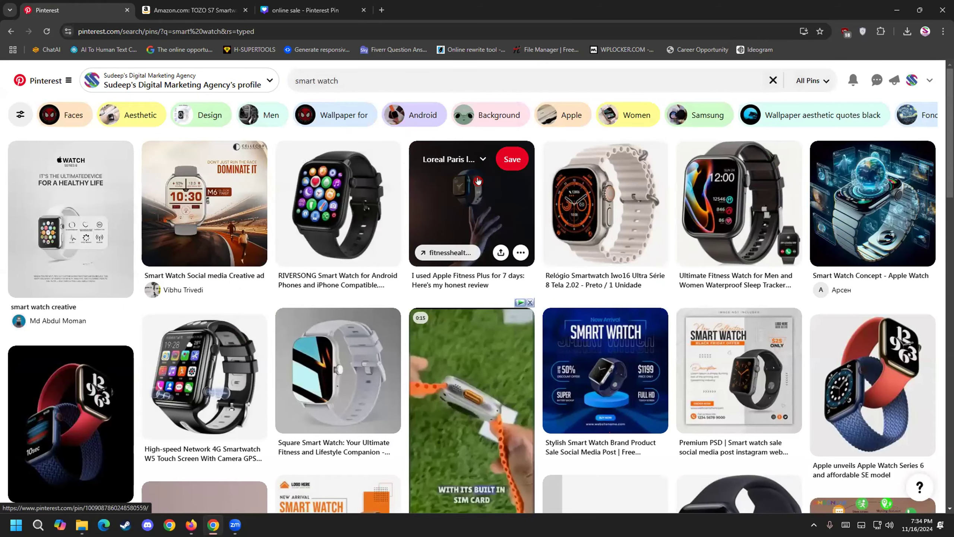
{"action": "left_click", "coordinate": [466, 185]}
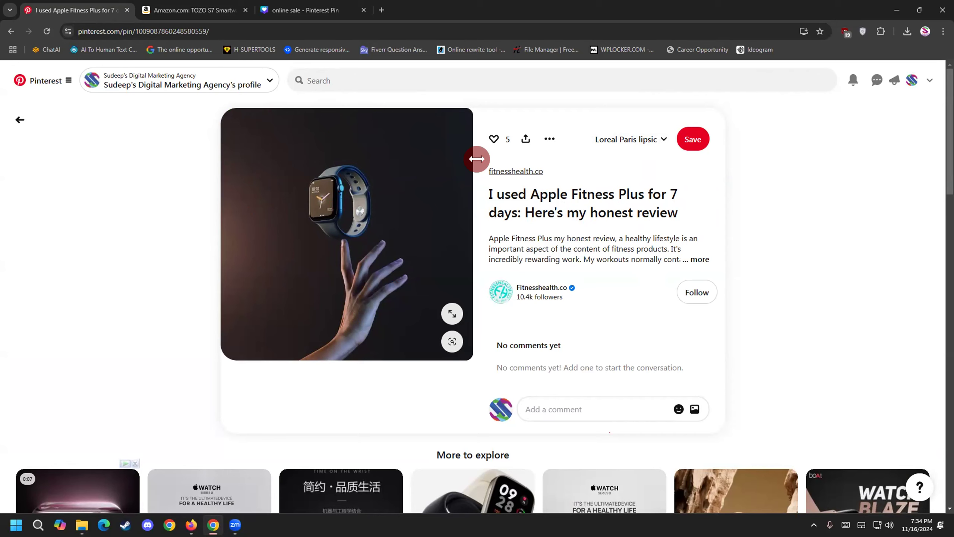
Step: Examine the pin's board choices for saving and its linked fitnesshealth.co article, and return to the pin
{"action": "left_click", "coordinate": [662, 140]}
{"action": "left_click", "coordinate": [662, 140]}
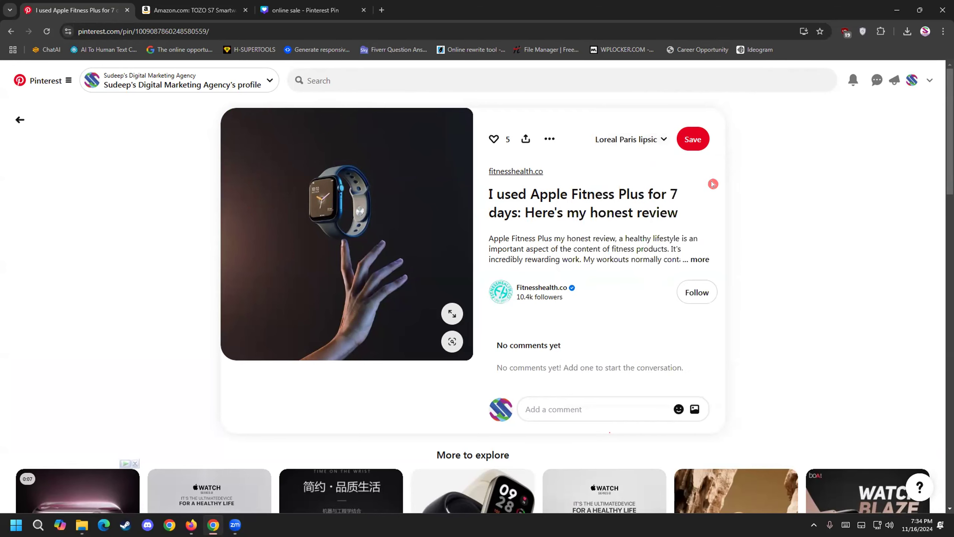
{"action": "left_click", "coordinate": [665, 193]}
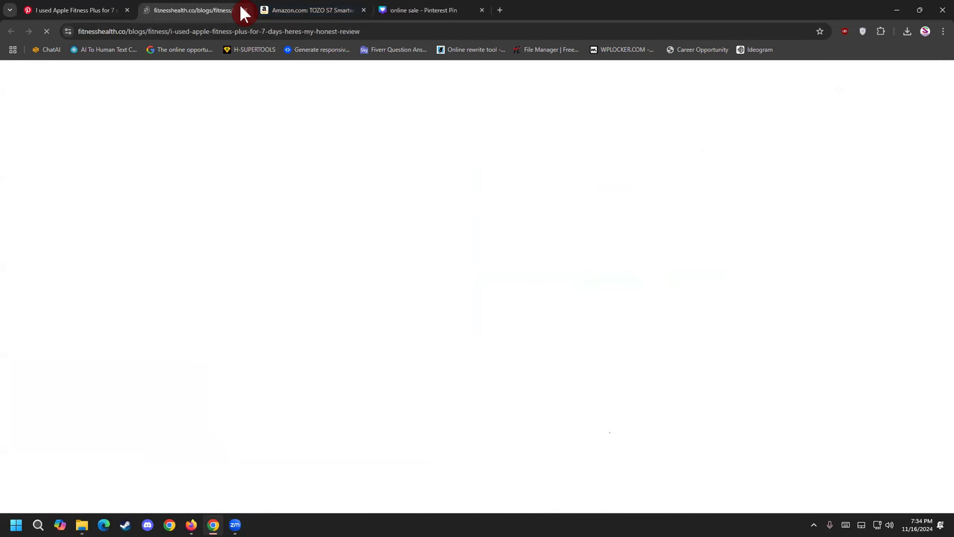
{"action": "left_click", "coordinate": [242, 9]}
{"action": "left_click", "coordinate": [652, 144]}
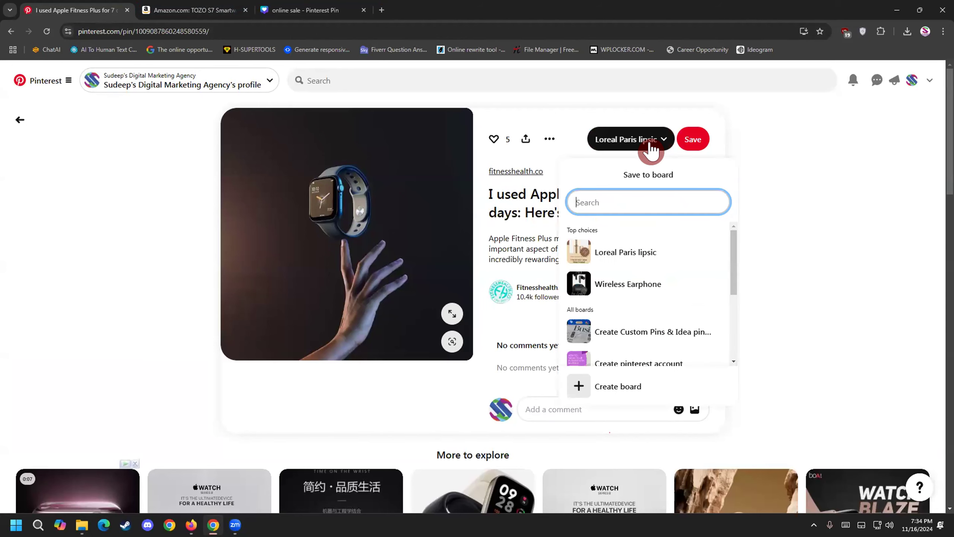
{"action": "scroll", "coordinate": [587, 297], "scroll_direction": "down", "scroll_amount": 2}
{"action": "left_click", "coordinate": [503, 198]}
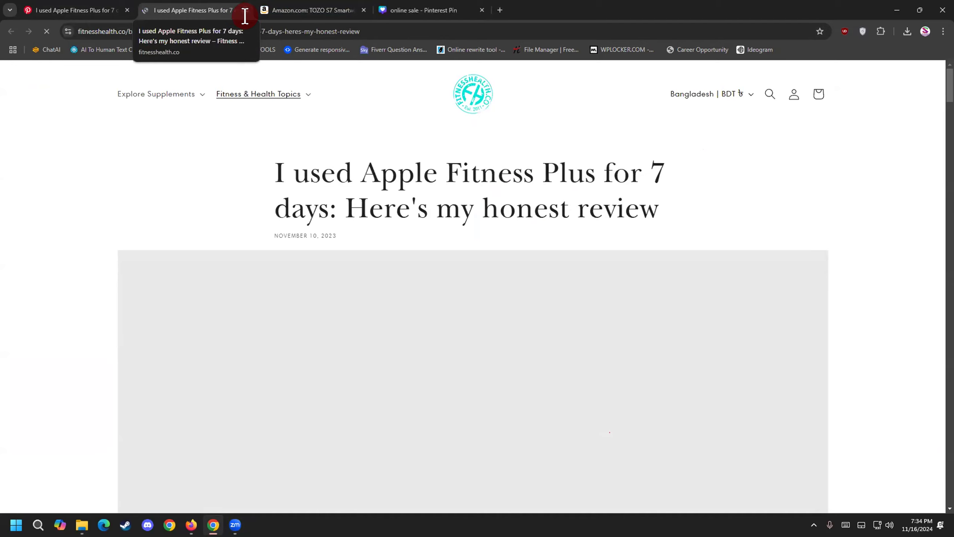
{"action": "scroll", "coordinate": [302, 403], "scroll_direction": "down", "scroll_amount": 5}
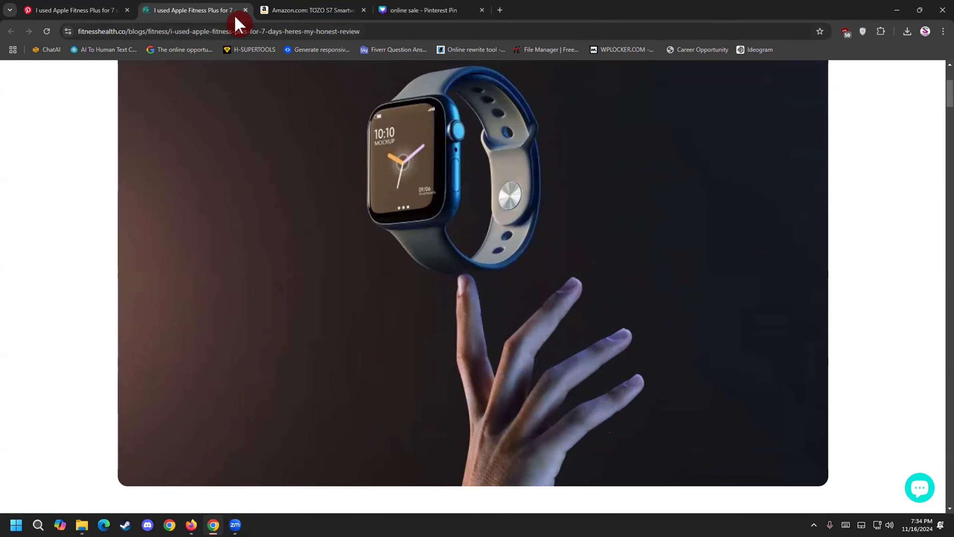
{"action": "left_click", "coordinate": [244, 10]}
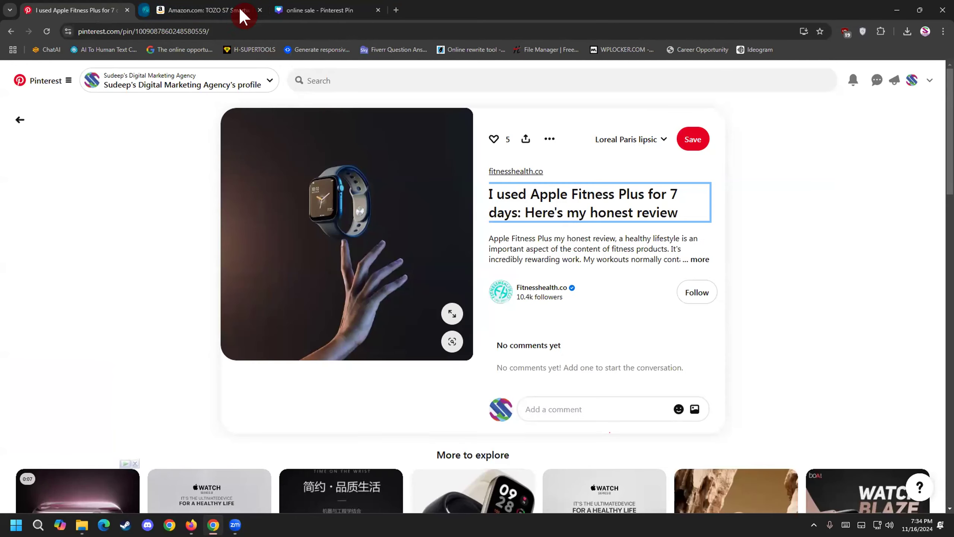
Step: Look through the Fitnesshealth.co profile that published the pin and go back to the pin
{"action": "left_click", "coordinate": [544, 290]}
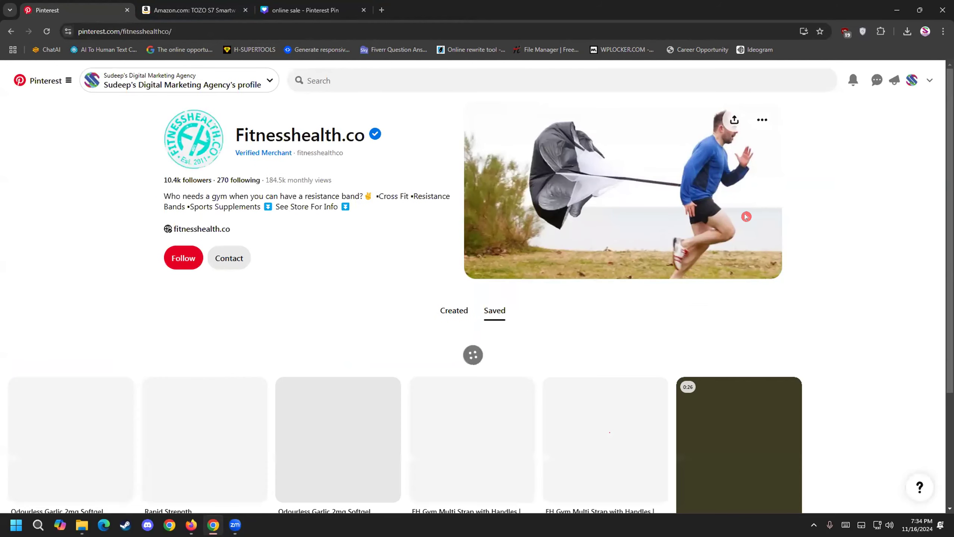
{"action": "scroll", "coordinate": [263, 408], "scroll_direction": "down", "scroll_amount": 5}
{"action": "scroll", "coordinate": [264, 409], "scroll_direction": "up", "scroll_amount": 5}
{"action": "scroll", "coordinate": [265, 409], "scroll_direction": "down", "scroll_amount": 3}
{"action": "scroll", "coordinate": [534, 301], "scroll_direction": "up", "scroll_amount": 3}
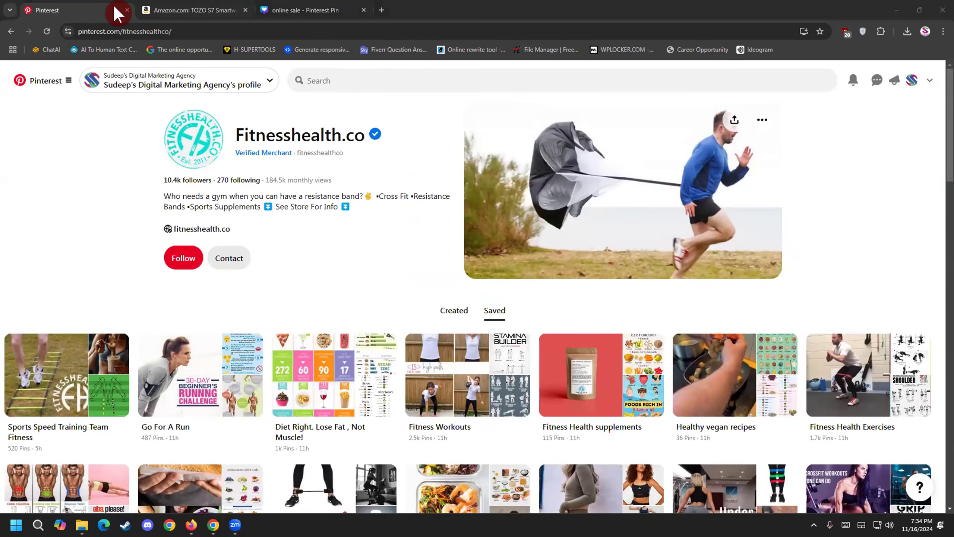
{"action": "left_click", "coordinate": [180, 10]}
{"action": "left_click", "coordinate": [94, 12]}
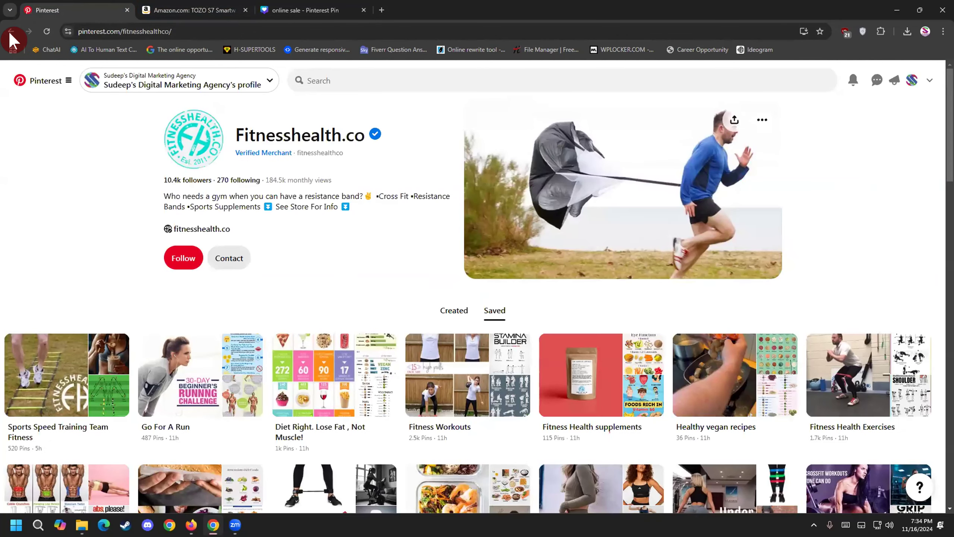
{"action": "left_click", "coordinate": [10, 32]}
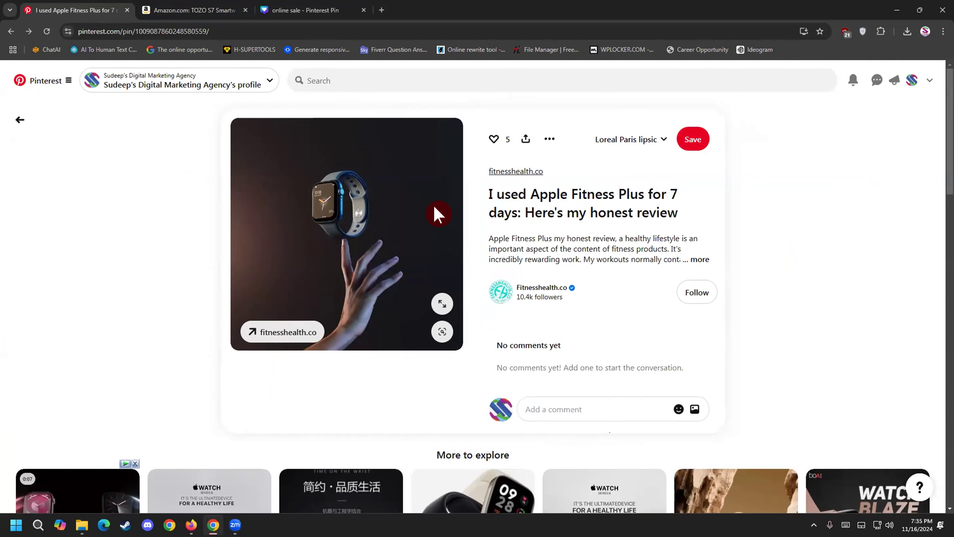
Step: Leave the pin for the smart watch search results and open the account's own profile page
{"action": "scroll", "coordinate": [313, 256], "scroll_direction": "down", "scroll_amount": 1}
{"action": "scroll", "coordinate": [313, 254], "scroll_direction": "up", "scroll_amount": 1}
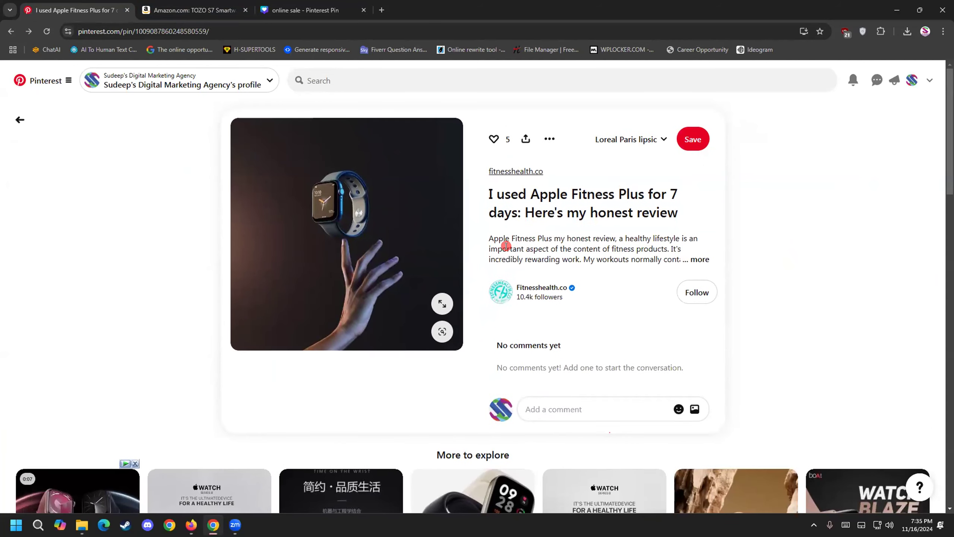
{"action": "left_click", "coordinate": [15, 124]}
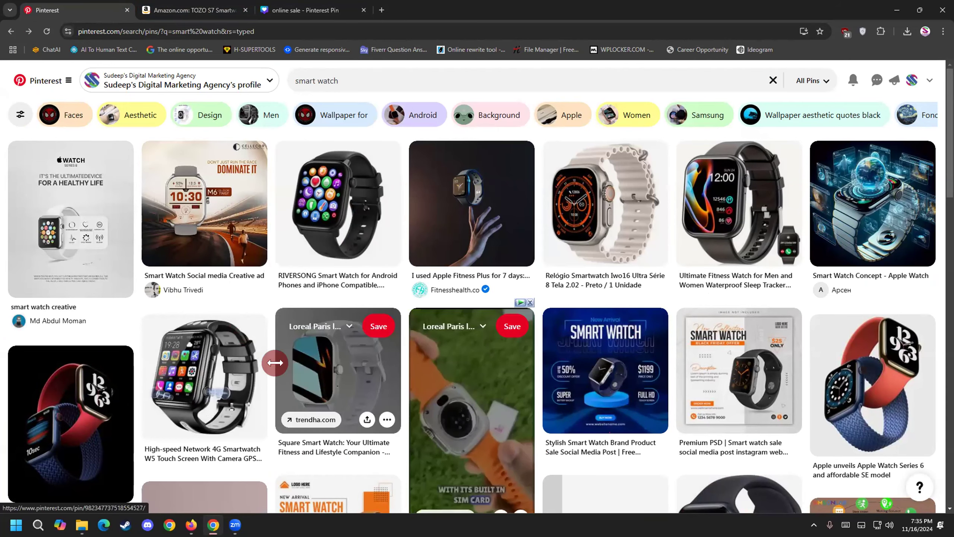
{"action": "left_click", "coordinate": [905, 83]}
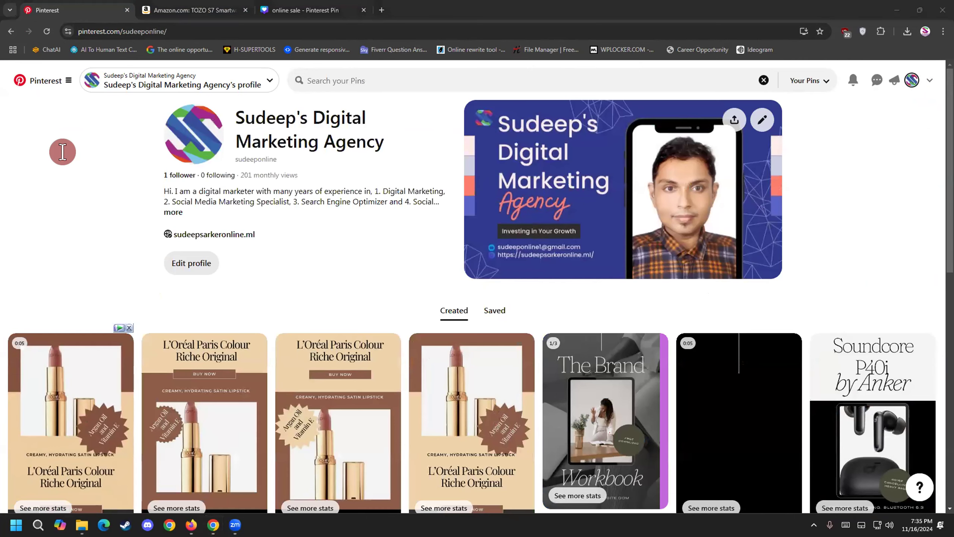
Step: Look through the created pins on the account's own profile and their statistics
{"action": "scroll", "coordinate": [325, 294], "scroll_direction": "down", "scroll_amount": 3}
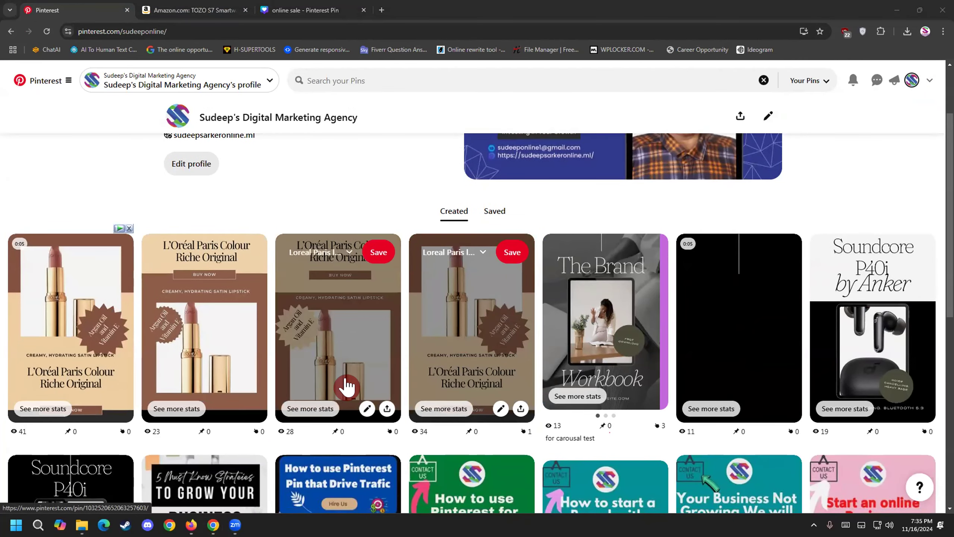
{"action": "scroll", "coordinate": [342, 339], "scroll_direction": "down", "scroll_amount": 2}
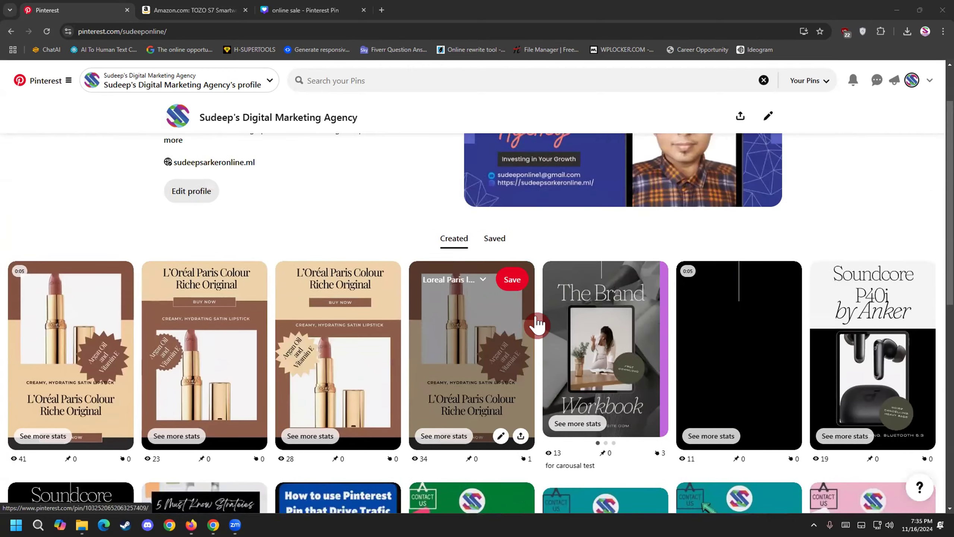
{"action": "scroll", "coordinate": [537, 322], "scroll_direction": "up", "scroll_amount": 3}
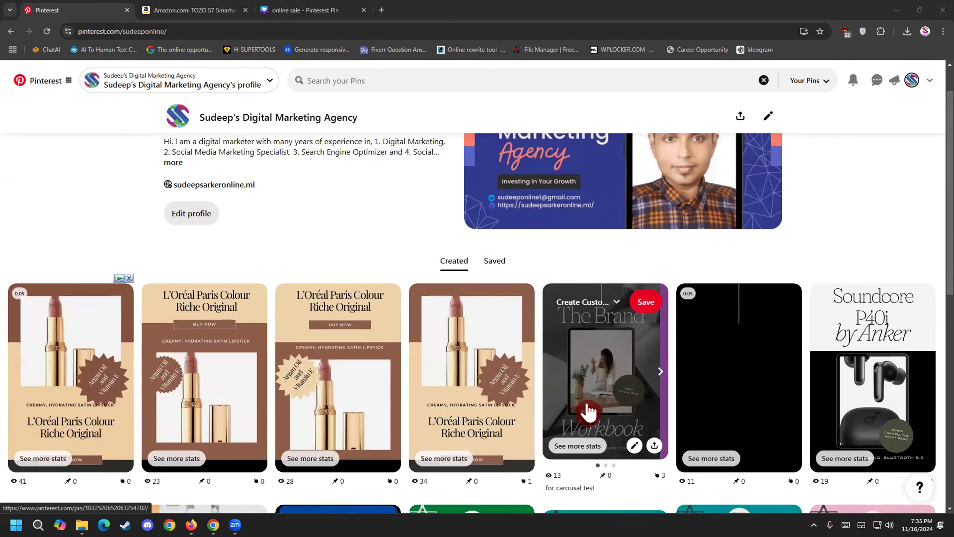
{"action": "scroll", "coordinate": [588, 394], "scroll_direction": "down", "scroll_amount": 3}
{"action": "scroll", "coordinate": [713, 282], "scroll_direction": "up", "scroll_amount": 2}
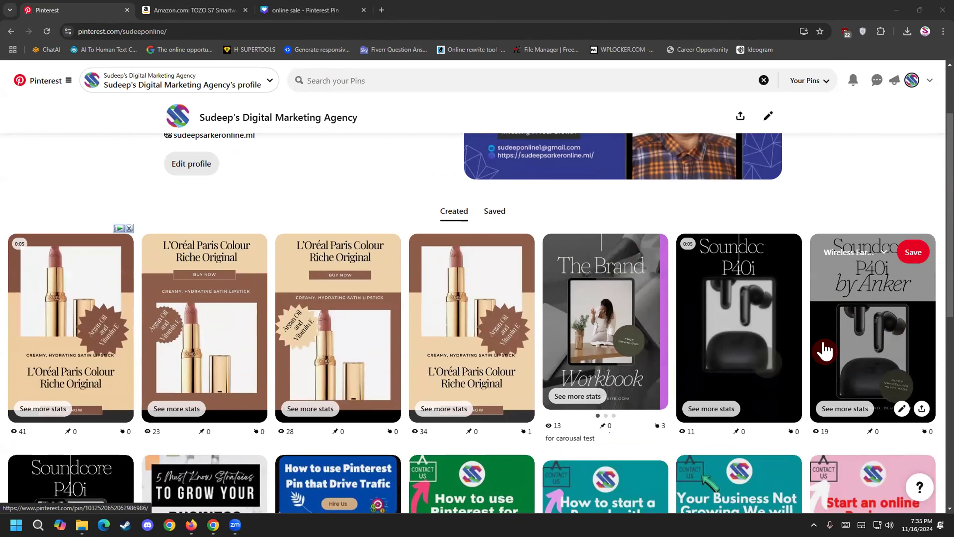
{"action": "scroll", "coordinate": [827, 272], "scroll_direction": "down", "scroll_amount": 2}
{"action": "scroll", "coordinate": [45, 447], "scroll_direction": "down", "scroll_amount": 3}
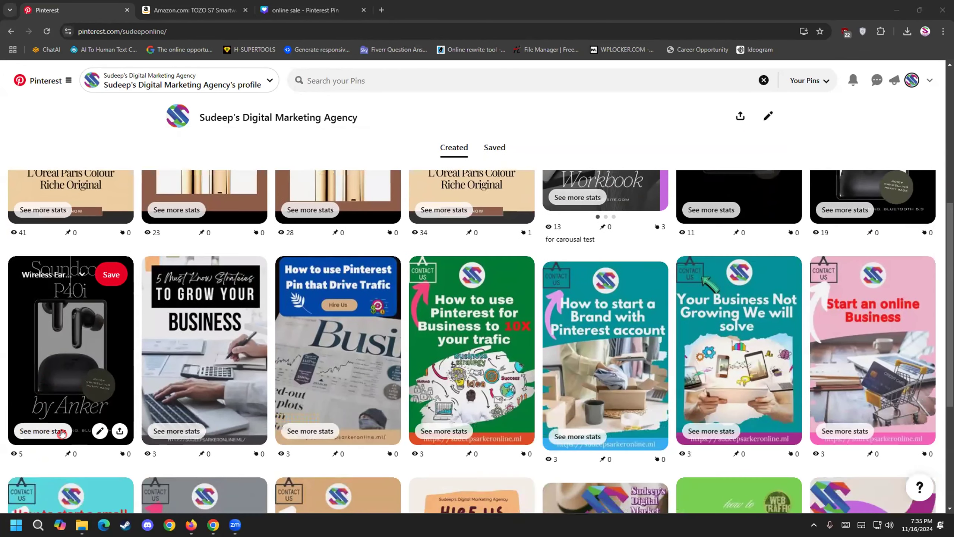
{"action": "scroll", "coordinate": [351, 438], "scroll_direction": "up", "scroll_amount": 7}
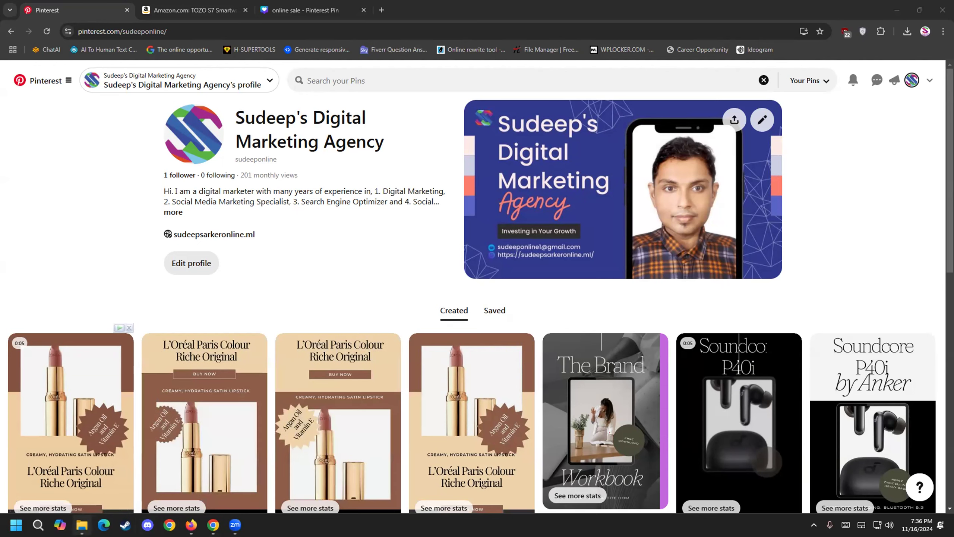
Step: Check the three exported smartwatch images in the online sale folder in File Explorer, and return to Pinterest in the browser
{"action": "left_click", "coordinate": [82, 524]}
{"action": "left_click_drag", "start_coordinate": [495, 274], "coordinate": [154, 128]}
{"action": "left_click", "coordinate": [449, 232]}
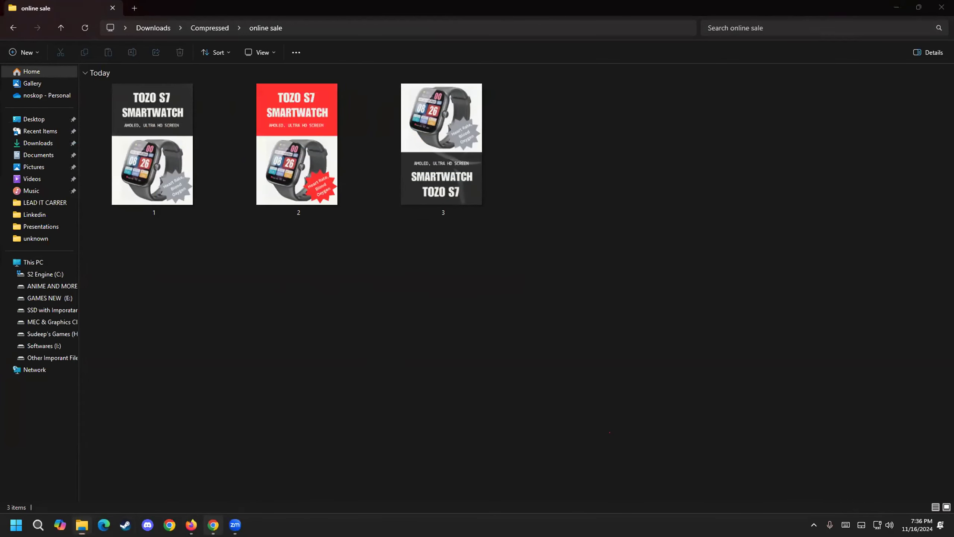
{"action": "left_click", "coordinate": [213, 525]}
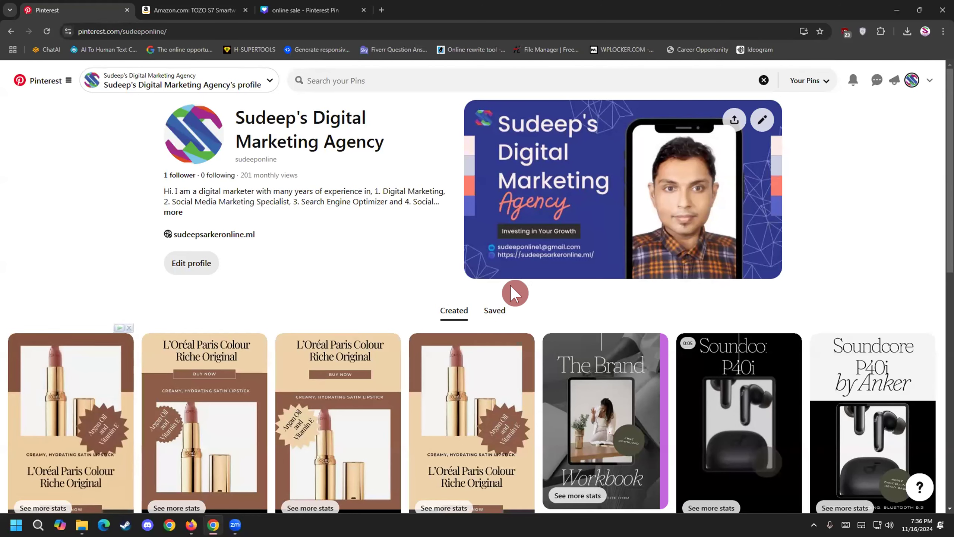
Step: Show the profile's saved boards and start creating a new board
{"action": "left_click", "coordinate": [497, 310]}
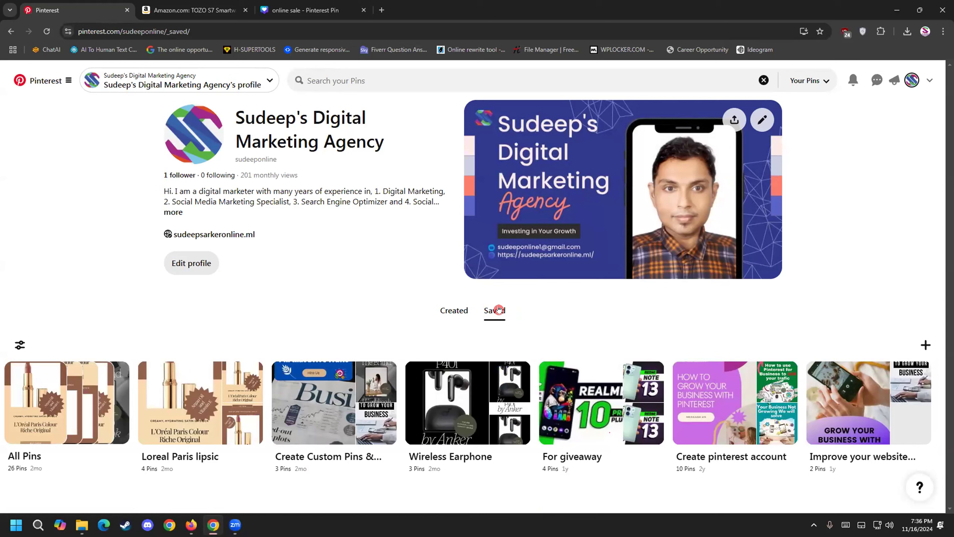
{"action": "left_click", "coordinate": [921, 342]}
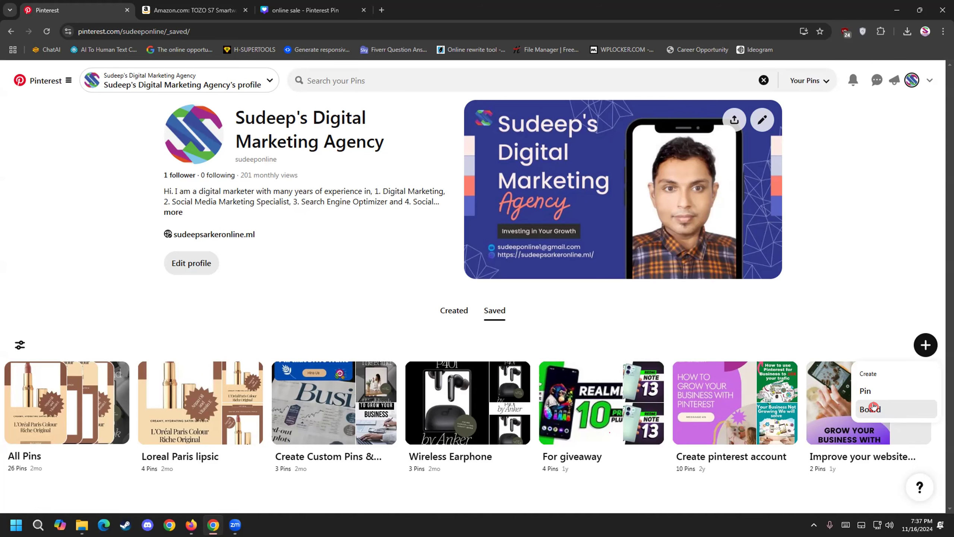
{"action": "left_click", "coordinate": [873, 406]}
{"action": "left_click", "coordinate": [464, 243]}
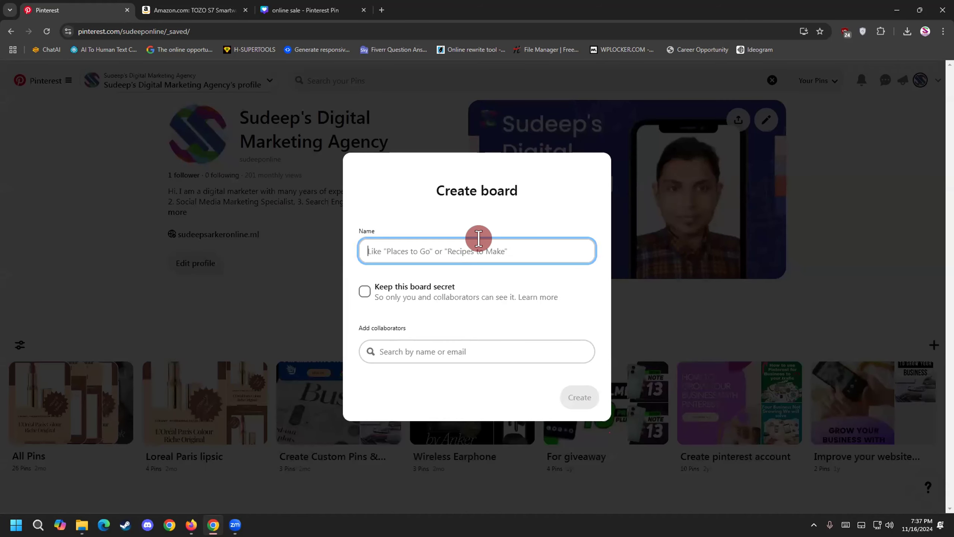
Step: Copy "TOZO S7 Smartwatch" from the Amazon product title, use it as the new board's name, and create the board
{"action": "left_click", "coordinate": [219, 11]}
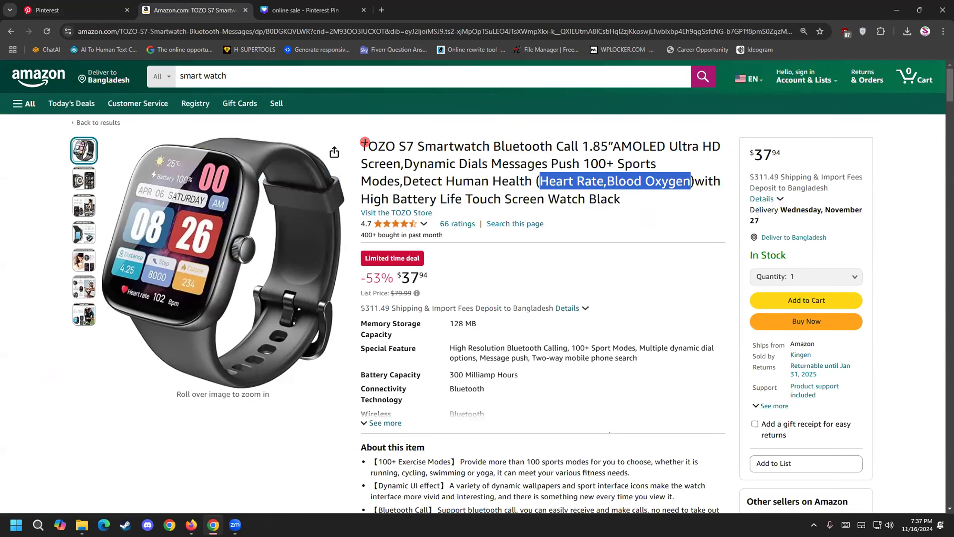
{"action": "mouse_move", "coordinate": [360, 142]}
{"action": "left_mouse_down"}
{"action": "mouse_move", "coordinate": [451, 147]}
{"action": "mouse_move", "coordinate": [358, 140]}
{"action": "left_mouse_up"}
{"action": "right_click", "coordinate": [374, 135]}
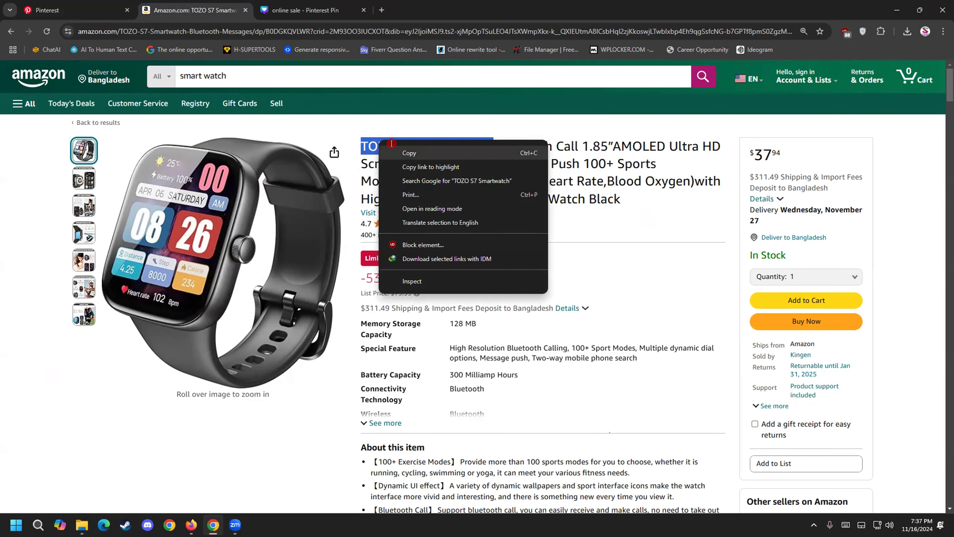
{"action": "left_click", "coordinate": [391, 149]}
{"action": "left_click", "coordinate": [75, 10]}
{"action": "key", "text": "ctrl+v"}
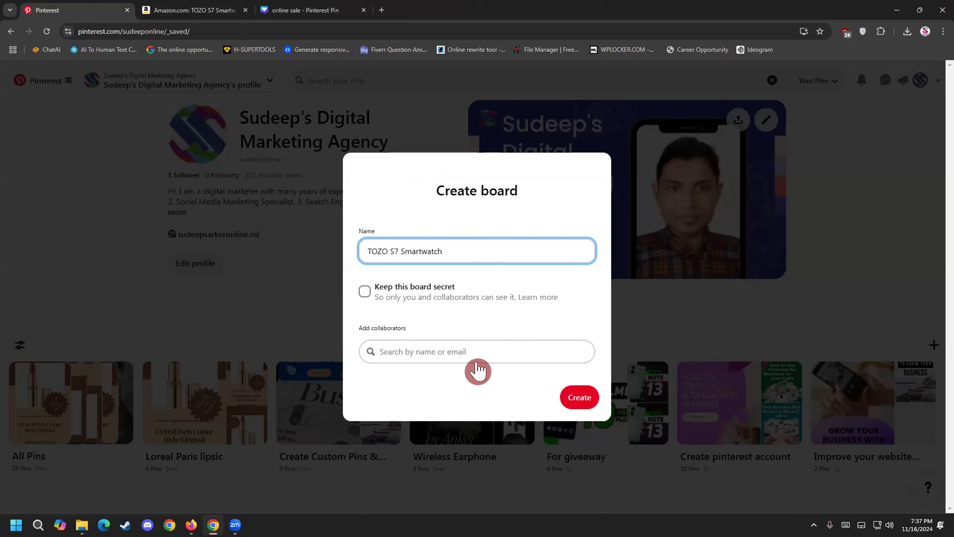
{"action": "left_click", "coordinate": [586, 392]}
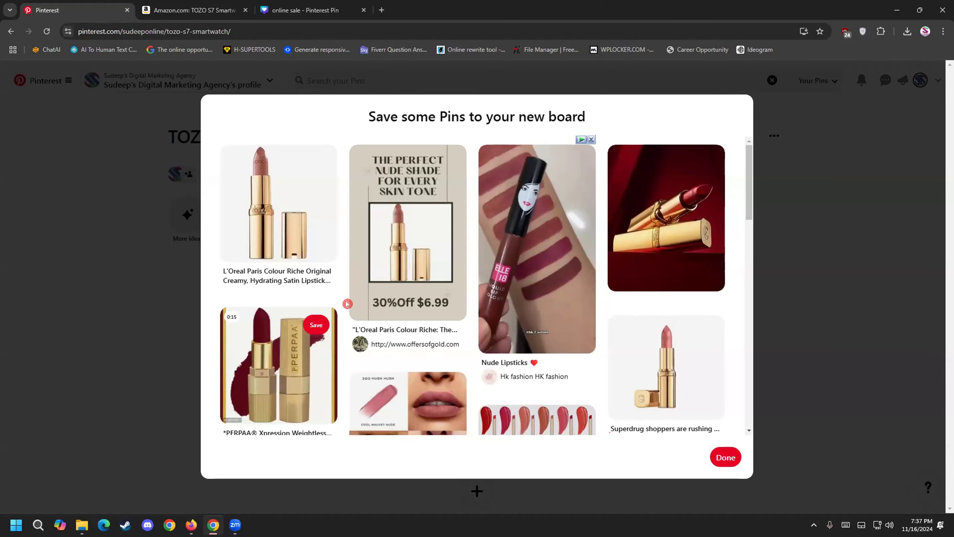
Step: Look through the pins suggested for saving to the new TOZO S7 Smartwatch board
{"action": "scroll", "coordinate": [667, 337], "scroll_direction": "down", "scroll_amount": 2}
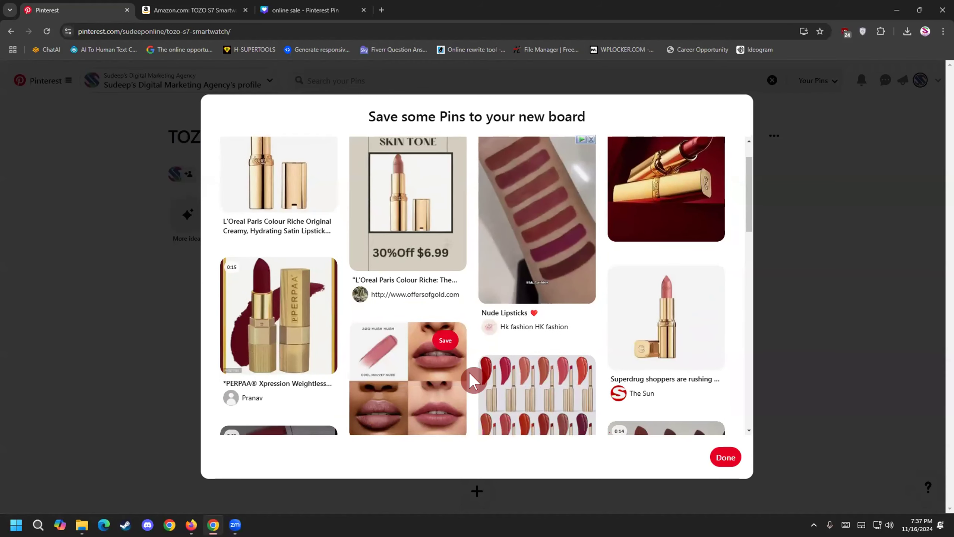
{"action": "scroll", "coordinate": [315, 382], "scroll_direction": "down", "scroll_amount": 5}
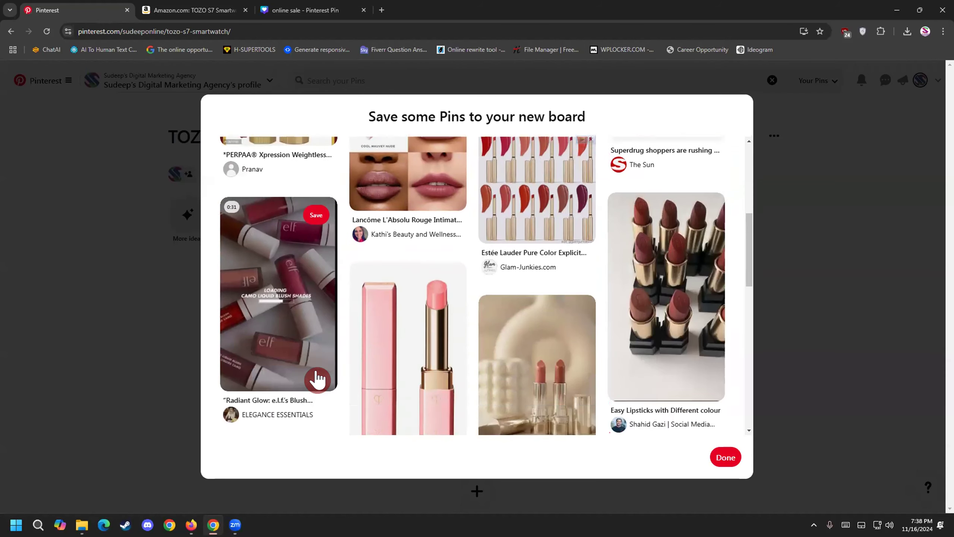
{"action": "scroll", "coordinate": [495, 371], "scroll_direction": "down", "scroll_amount": 4}
{"action": "scroll", "coordinate": [319, 408], "scroll_direction": "up", "scroll_amount": 7}
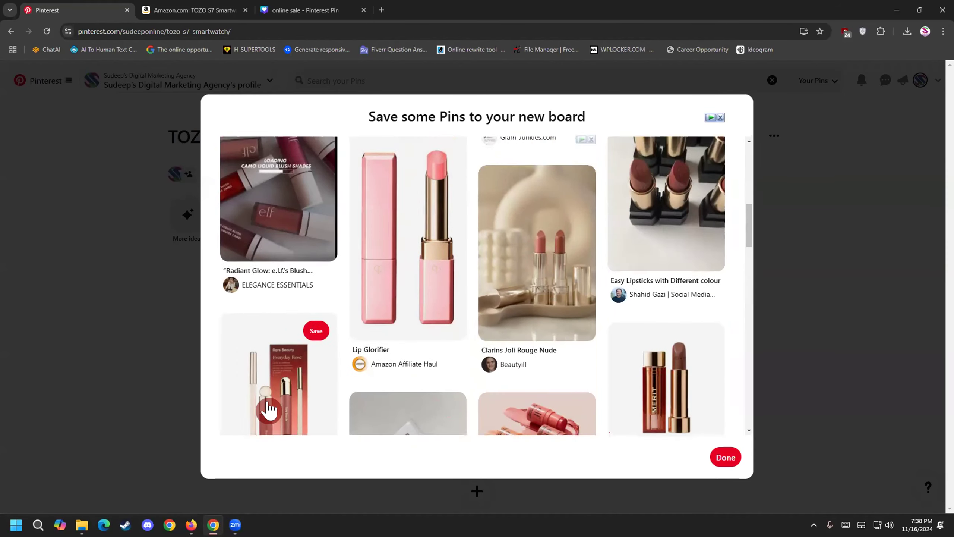
{"action": "scroll", "coordinate": [264, 405], "scroll_direction": "up", "scroll_amount": 4}
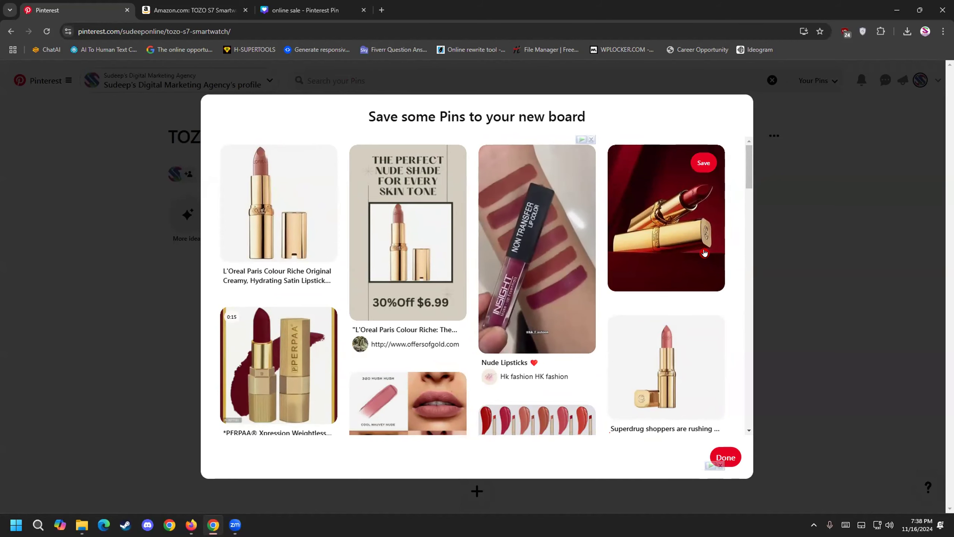
Step: Browse further through the suggested pins and finish the new board's setup without saving any of them
{"action": "scroll", "coordinate": [666, 370], "scroll_direction": "down", "scroll_amount": 5}
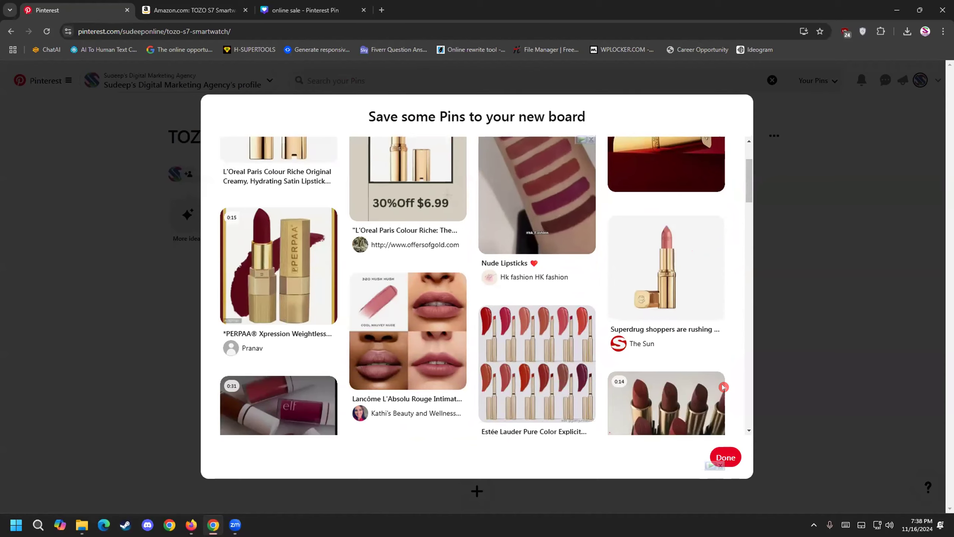
{"action": "scroll", "coordinate": [707, 391], "scroll_direction": "down", "scroll_amount": 8}
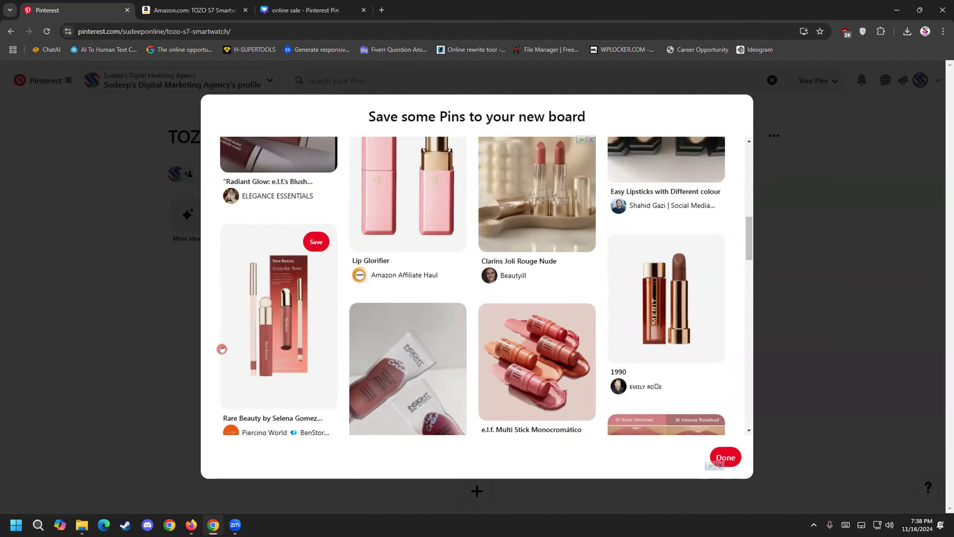
{"action": "scroll", "coordinate": [226, 342], "scroll_direction": "up", "scroll_amount": 5}
{"action": "scroll", "coordinate": [246, 300], "scroll_direction": "up", "scroll_amount": 1}
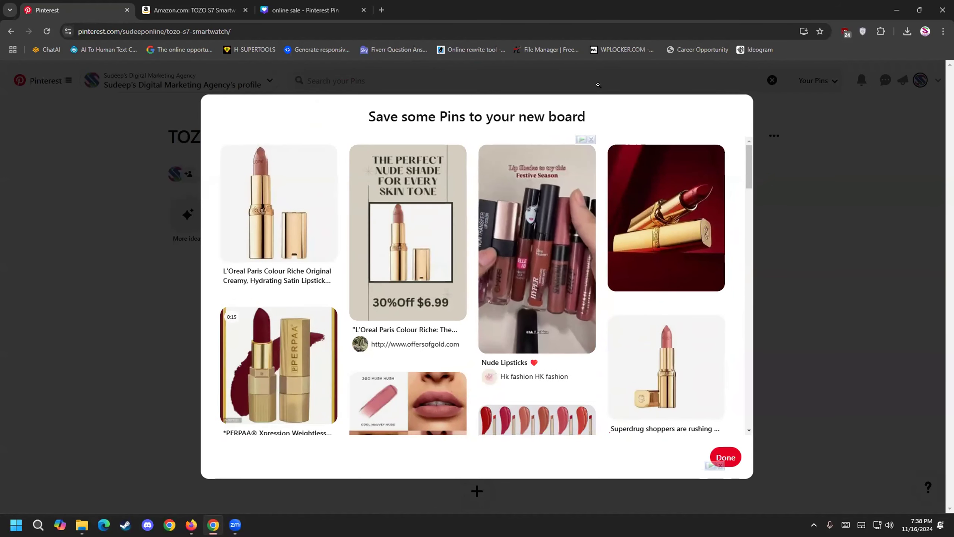
{"action": "mouse_move", "coordinate": [271, 223]}
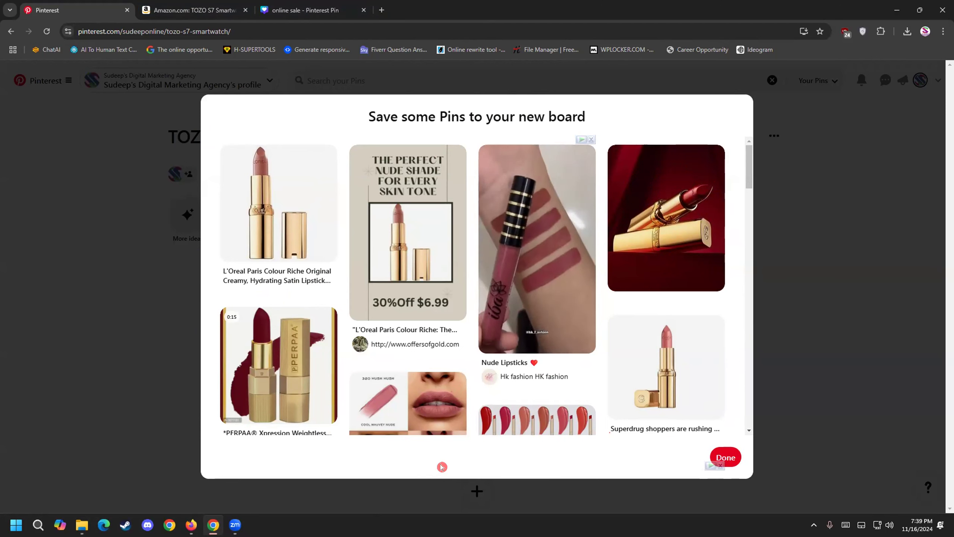
{"action": "left_click", "coordinate": [725, 457]}
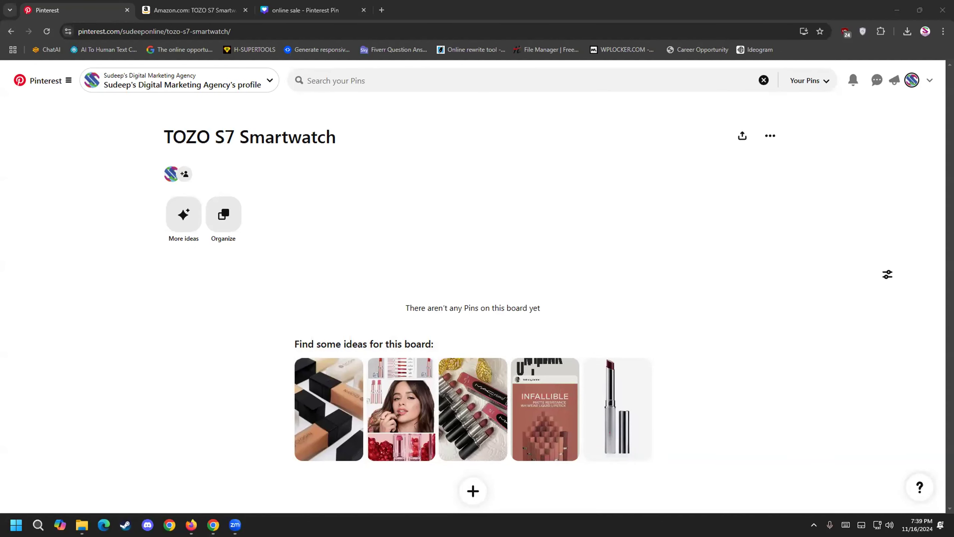
Step: Create a new pin from the TOZO S7 Smartwatch board and upload image 1 from Downloads > Compressed > online sale
{"action": "left_click", "coordinate": [467, 502]}
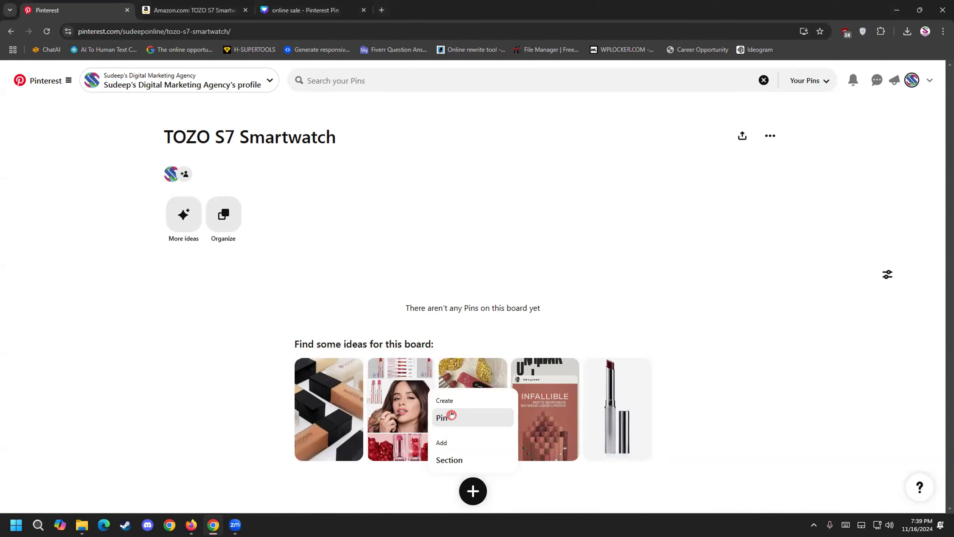
{"action": "left_click", "coordinate": [470, 417]}
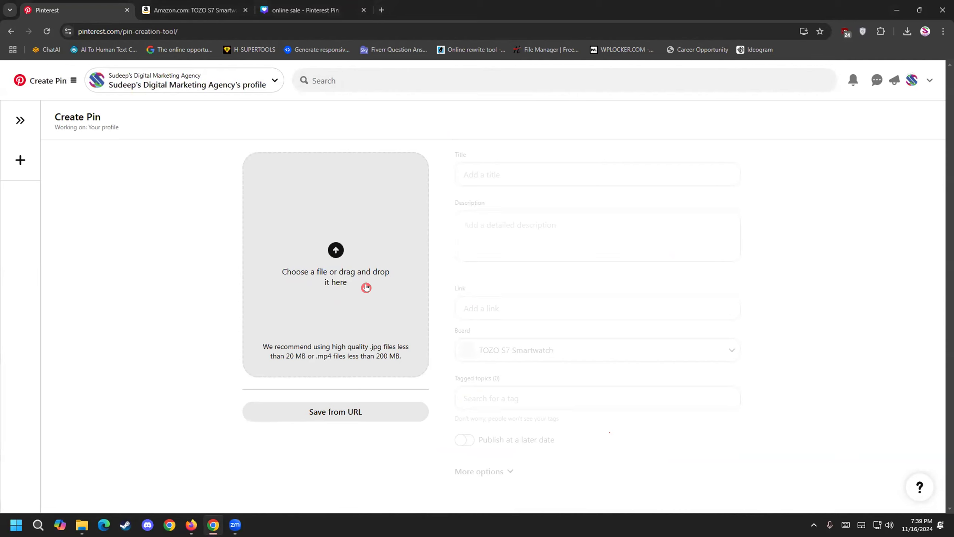
{"action": "left_click", "coordinate": [335, 256]}
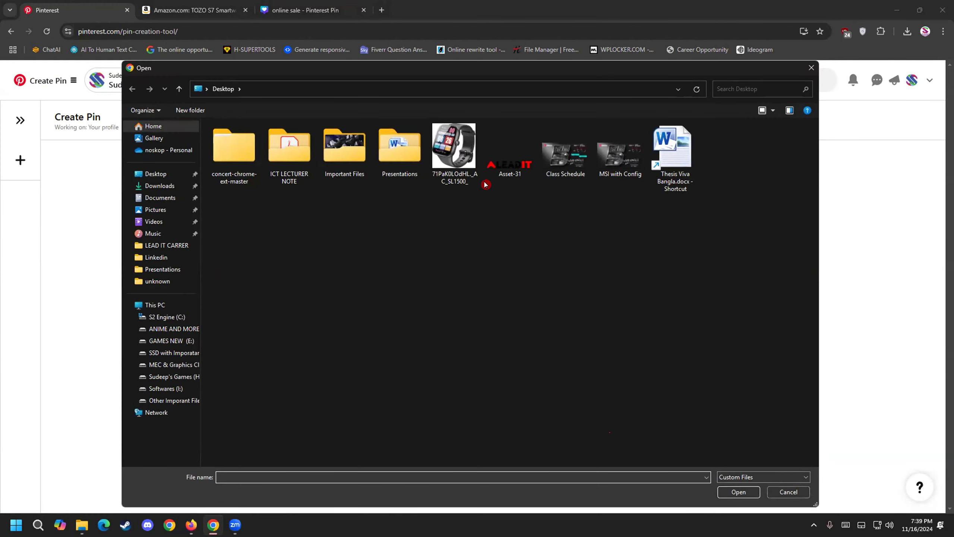
{"action": "left_click", "coordinate": [165, 186]}
{"action": "double_click", "coordinate": [280, 224]}
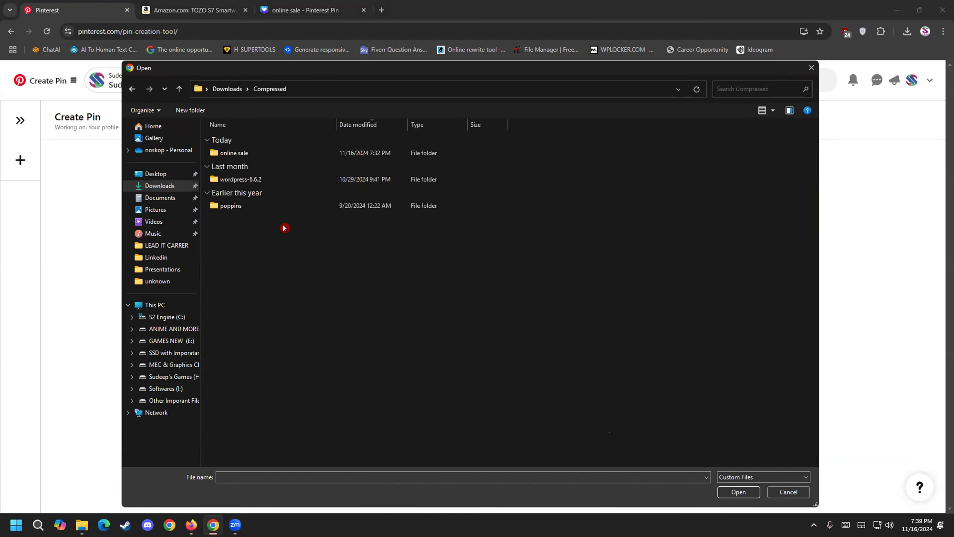
{"action": "double_click", "coordinate": [236, 152]}
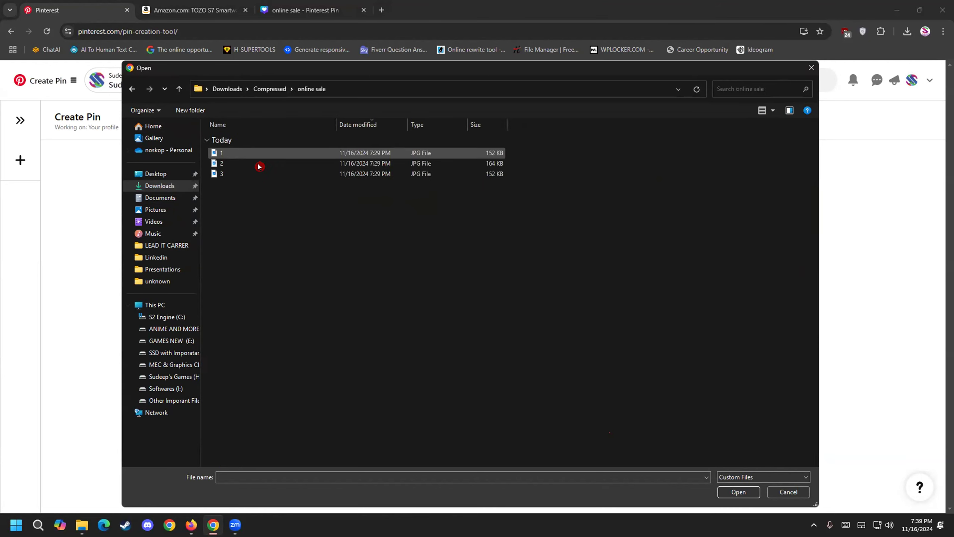
{"action": "double_click", "coordinate": [221, 152]}
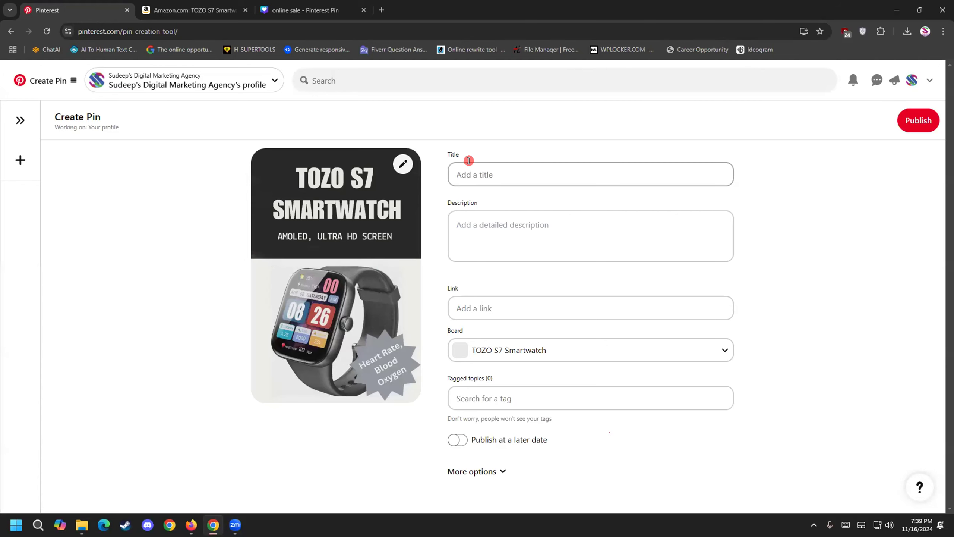
Step: Copy "TOZO S7 Smartwatch" from the Amazon product title and paste it as the new pin's title
{"action": "left_click", "coordinate": [212, 10]}
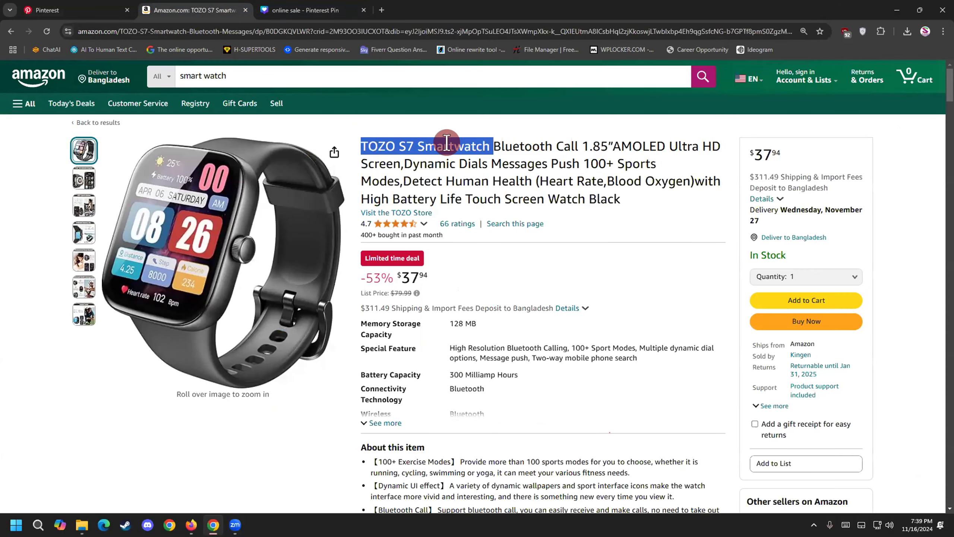
{"action": "left_click", "coordinate": [547, 148]}
{"action": "left_click_drag", "start_coordinate": [362, 142], "coordinate": [486, 152]}
{"action": "right_click", "coordinate": [406, 144]}
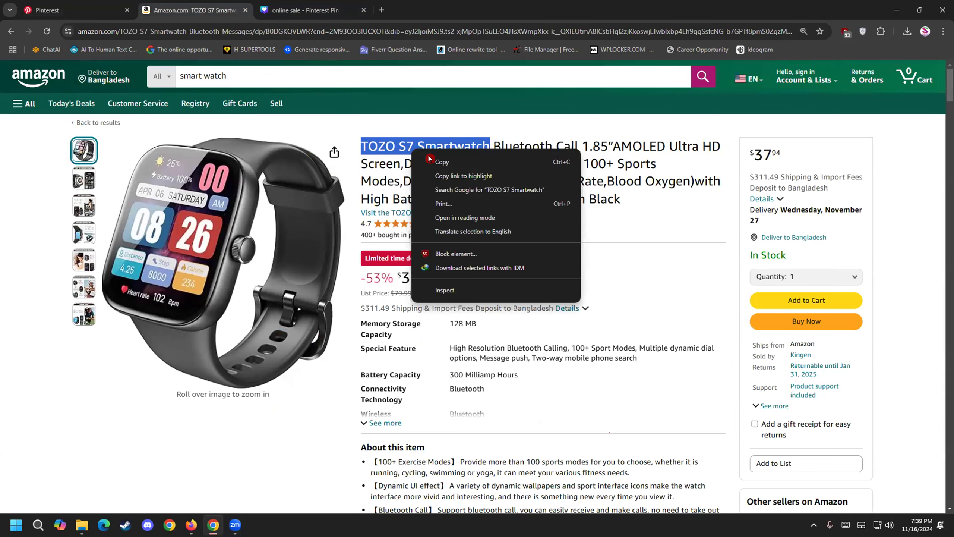
{"action": "left_click", "coordinate": [435, 158]}
{"action": "left_click", "coordinate": [60, 10]}
{"action": "left_click", "coordinate": [506, 166]}
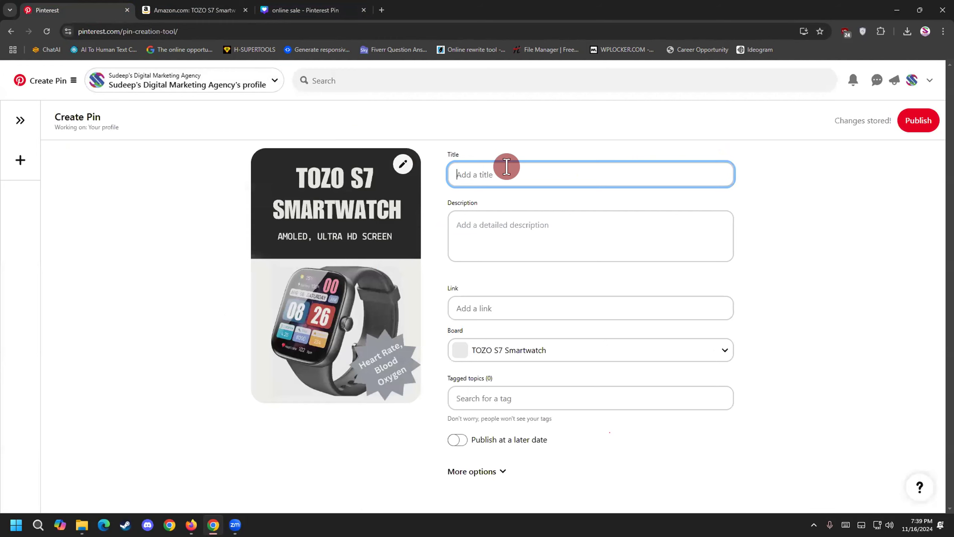
{"action": "right_click", "coordinate": [514, 176]}
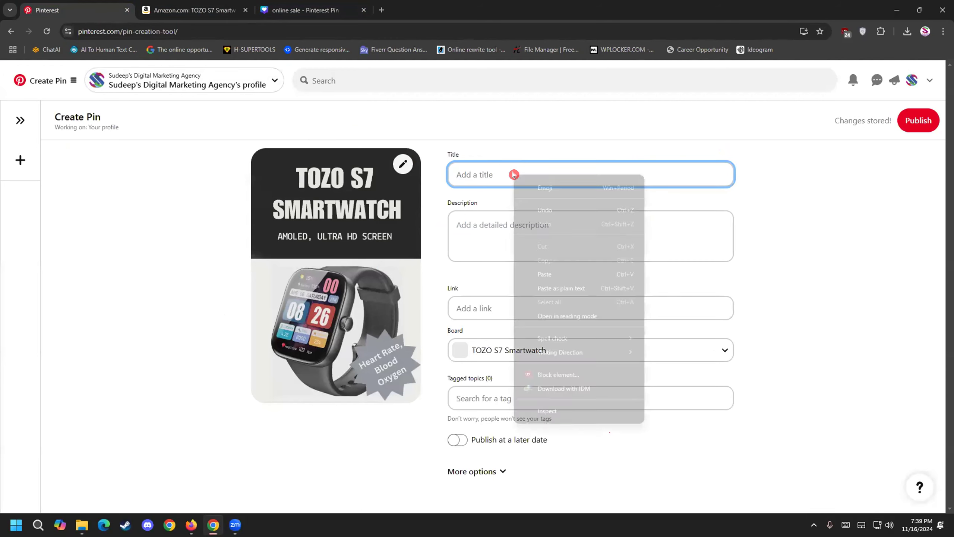
{"action": "left_click", "coordinate": [558, 274]}
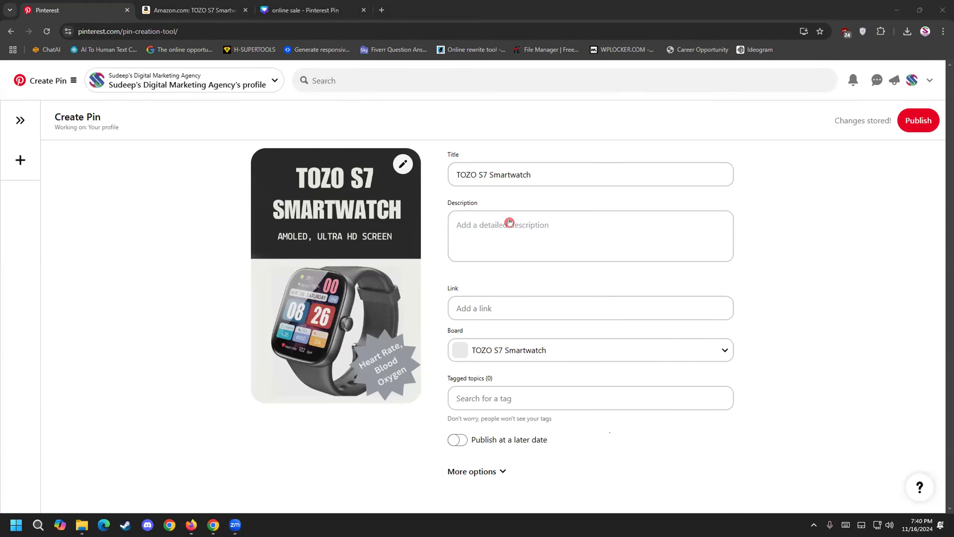
Step: Return to the TOZO S7 Smartwatch board and open its settings for editing, with the description field active
{"action": "left_click", "coordinate": [10, 32]}
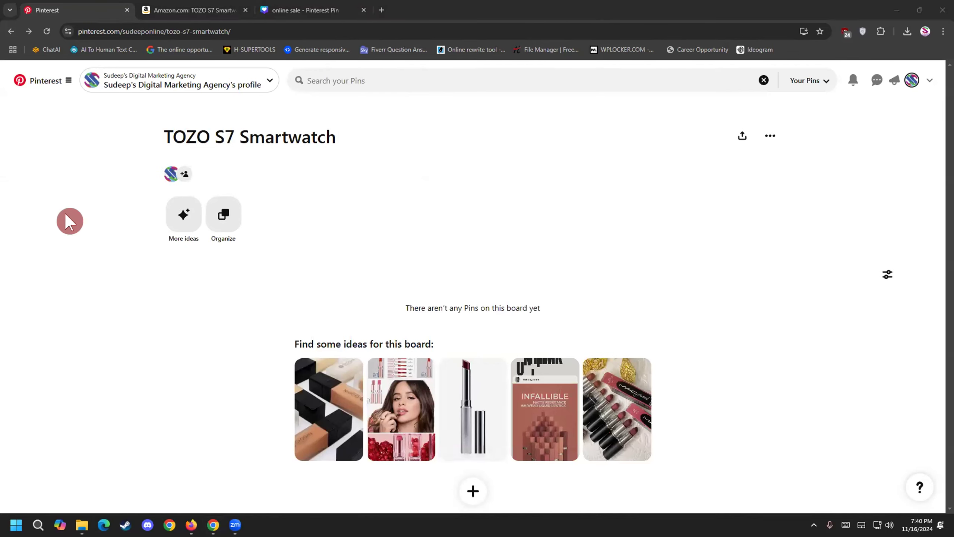
{"action": "left_click", "coordinate": [766, 129]}
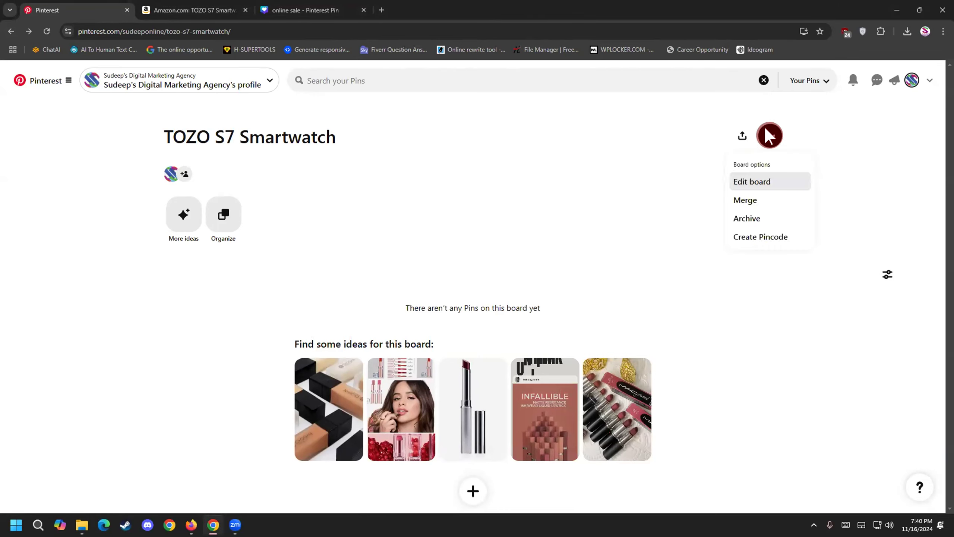
{"action": "left_click", "coordinate": [773, 181]}
{"action": "left_click", "coordinate": [404, 224]}
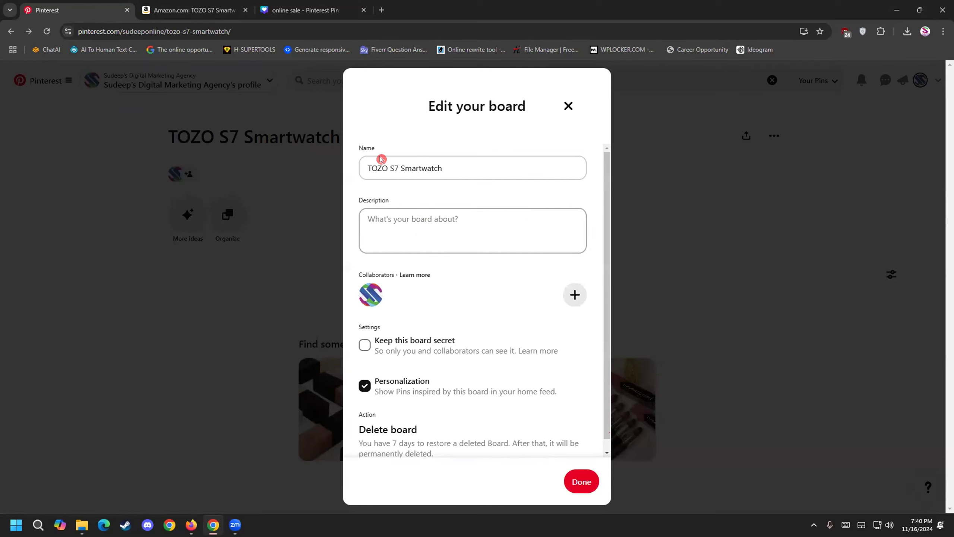
Step: Review the smartwatch's specifications and the "About this item" feature list on the Amazon product page
{"action": "left_click", "coordinate": [209, 10]}
{"action": "scroll", "coordinate": [426, 324], "scroll_direction": "down", "scroll_amount": 2}
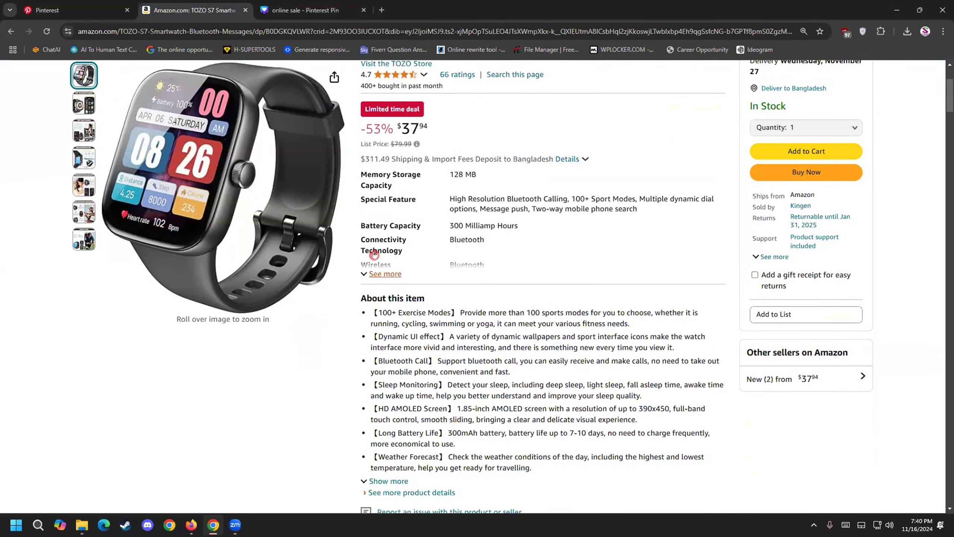
{"action": "scroll", "coordinate": [363, 183], "scroll_direction": "down", "scroll_amount": 4}
{"action": "scroll", "coordinate": [365, 374], "scroll_direction": "up", "scroll_amount": 4}
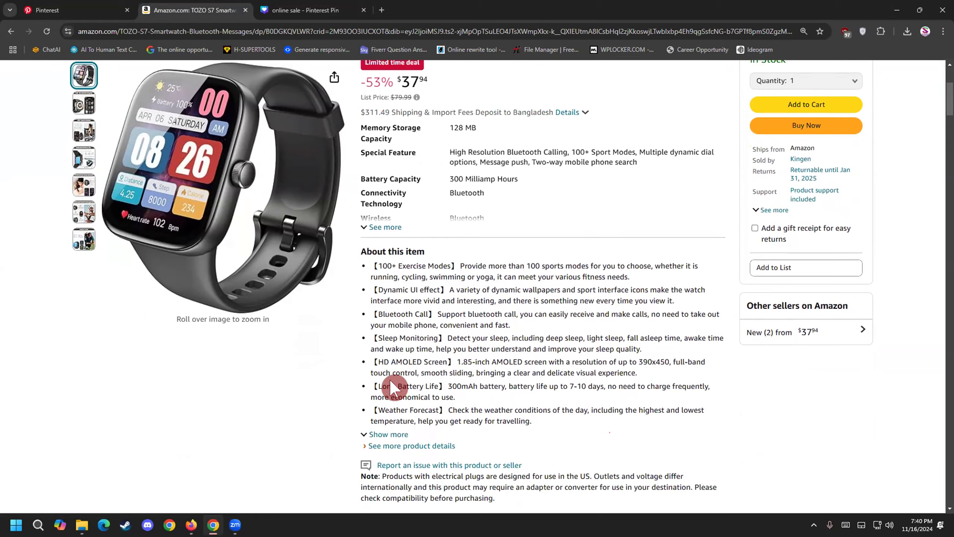
{"action": "scroll", "coordinate": [414, 387], "scroll_direction": "up", "scroll_amount": 1}
{"action": "mouse_move", "coordinate": [117, 235]}
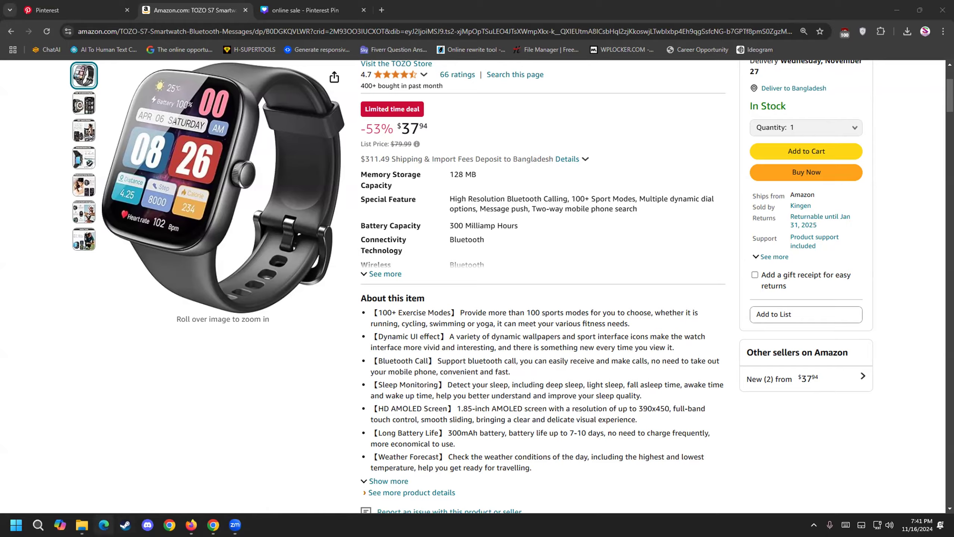
Step: Open Microsoft Copilot in Edge, view its chat page, and close the browser
{"action": "left_click", "coordinate": [103, 525]}
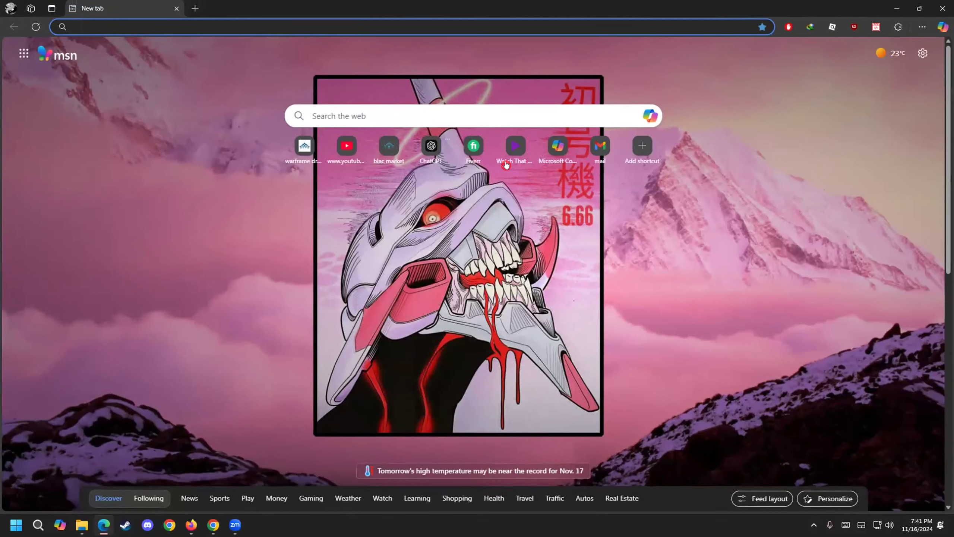
{"action": "left_click", "coordinate": [490, 103]}
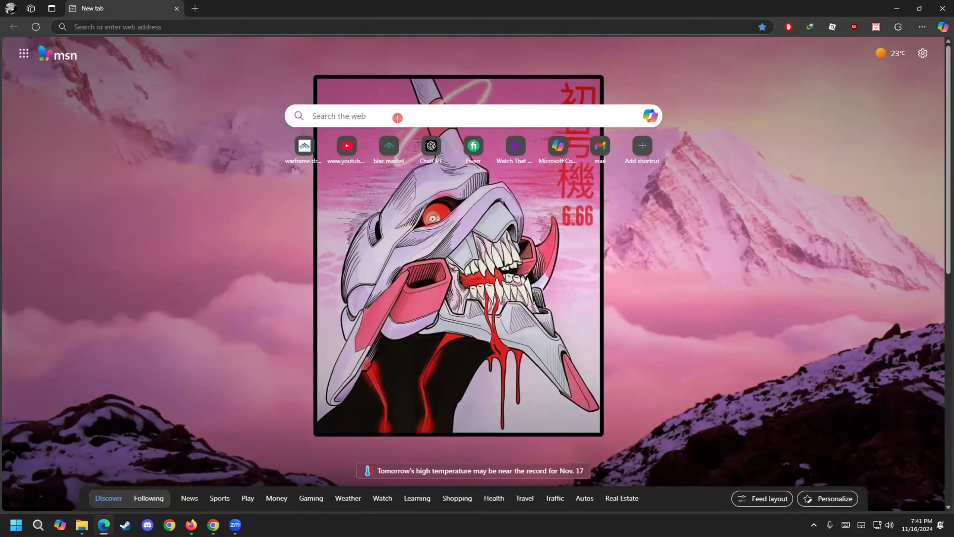
{"action": "left_click", "coordinate": [643, 117]}
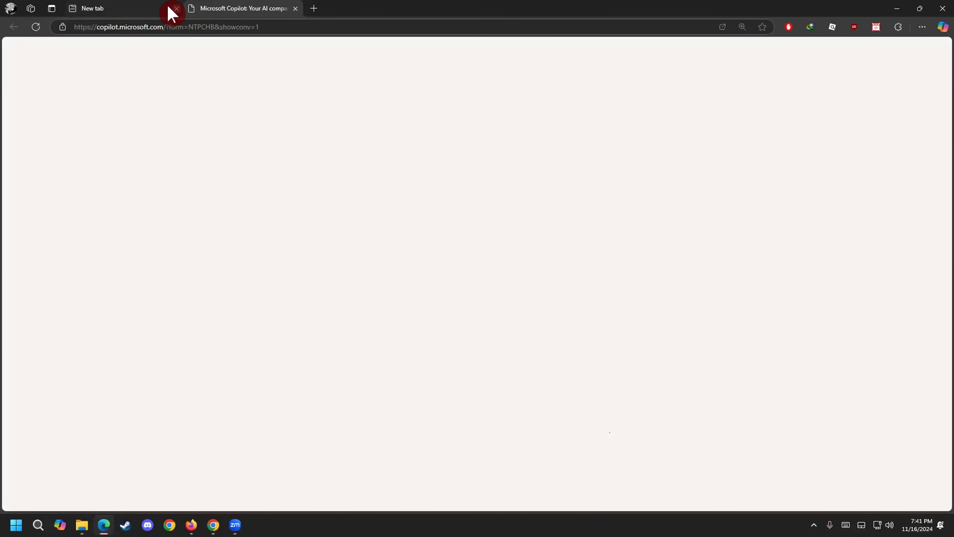
{"action": "left_click", "coordinate": [173, 8]}
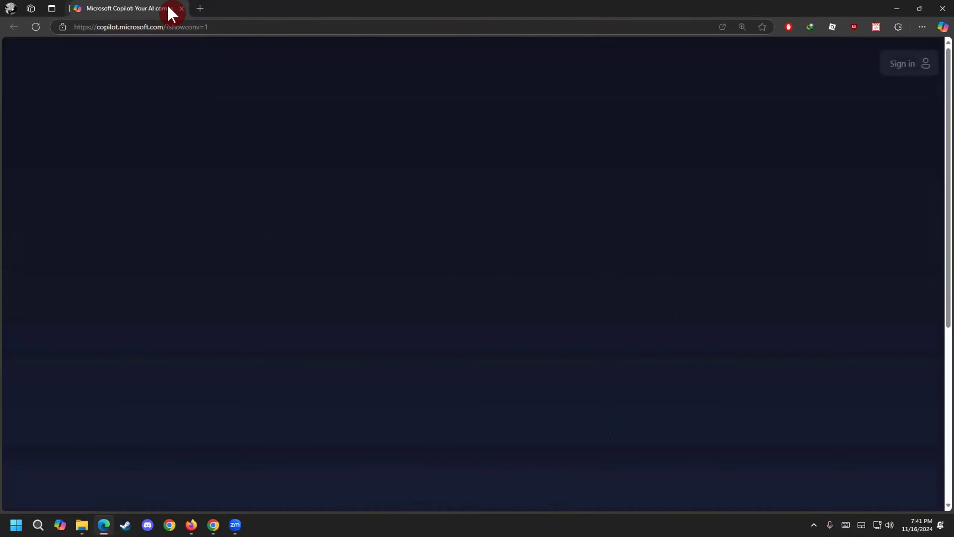
{"action": "left_click", "coordinate": [175, 25]}
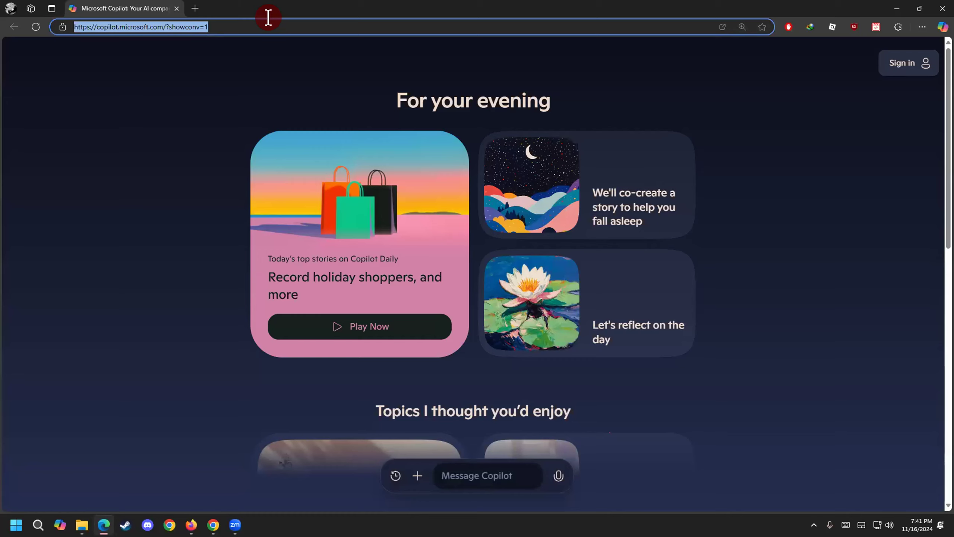
{"action": "left_click", "coordinate": [459, 475]}
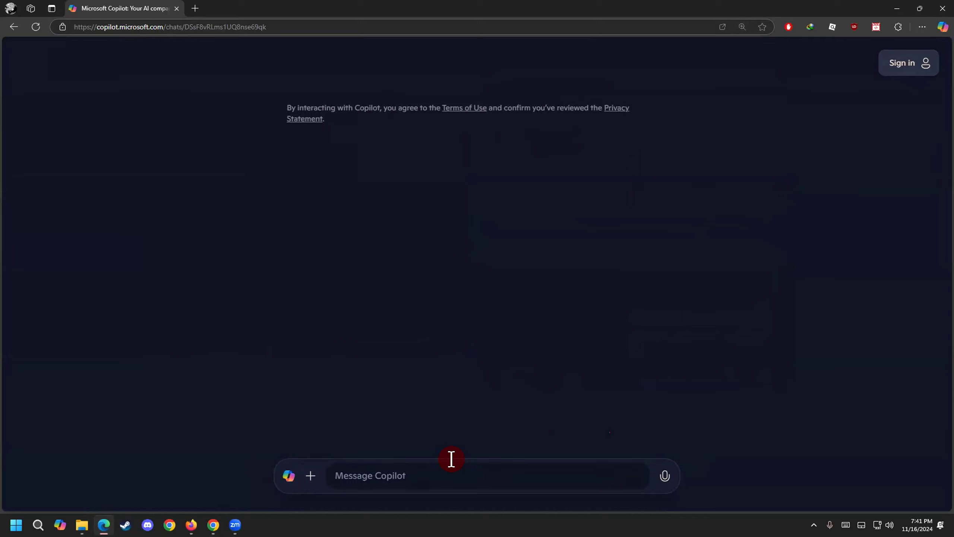
{"action": "left_click", "coordinate": [942, 6]}
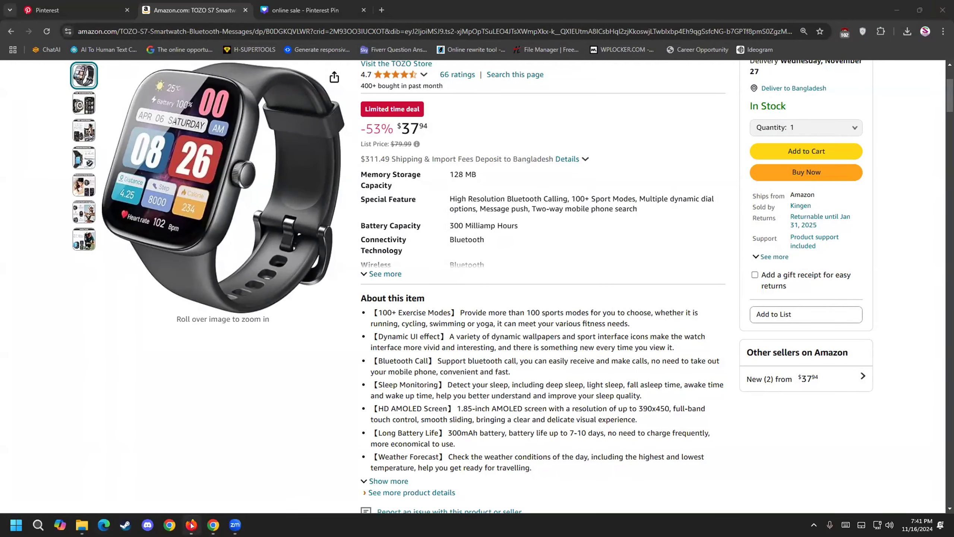
Step: Switch to ChatGPT in Firefox, examine the Personal and Business upgrade plans, and return to the new chat page
{"action": "left_click", "coordinate": [191, 525]}
{"action": "left_click", "coordinate": [90, 11]}
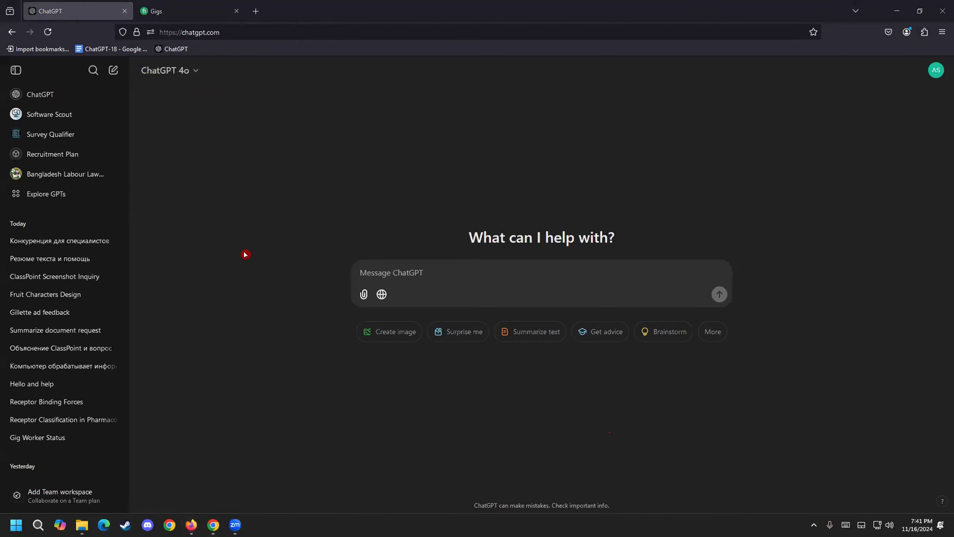
{"action": "scroll", "coordinate": [103, 443], "scroll_direction": "down", "scroll_amount": 5}
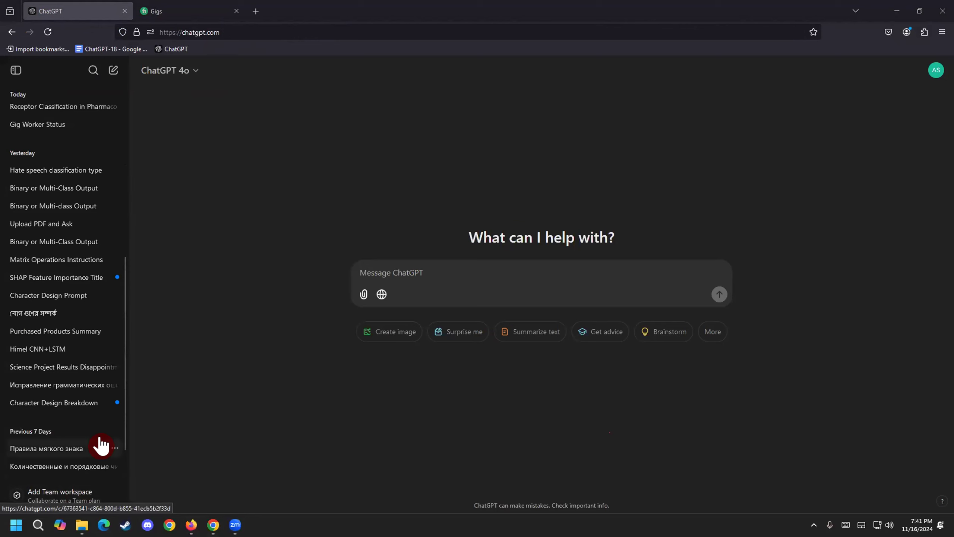
{"action": "left_click", "coordinate": [71, 493]}
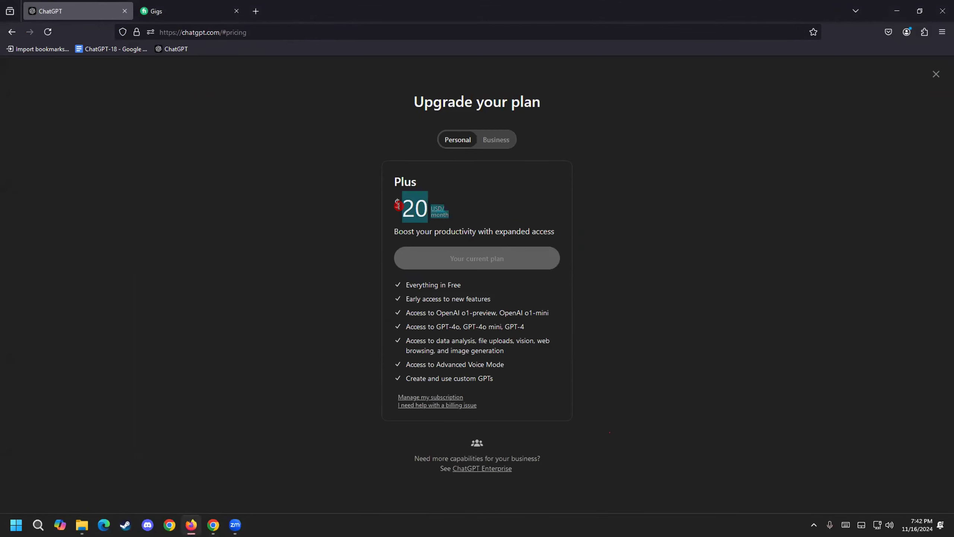
{"action": "left_click", "coordinate": [501, 140]}
{"action": "left_click", "coordinate": [443, 144]}
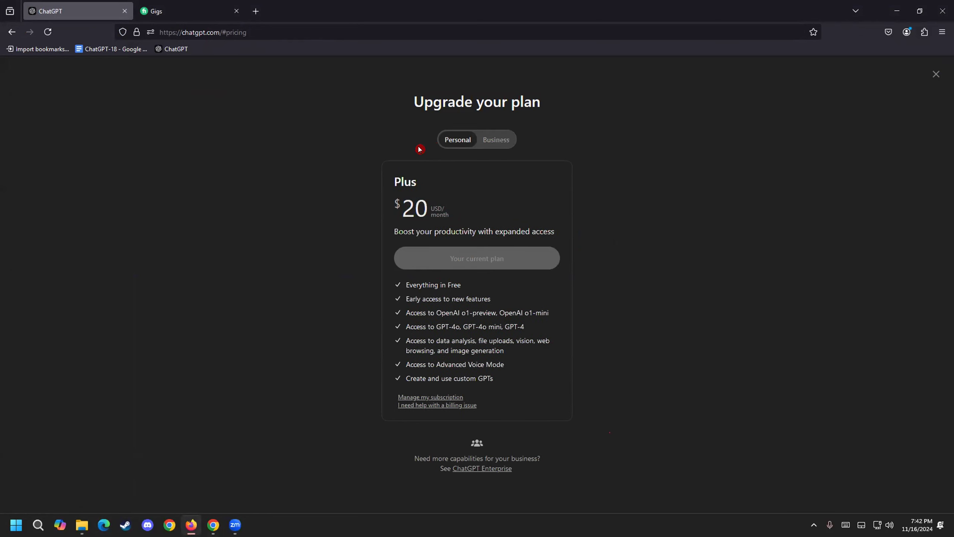
{"action": "left_click", "coordinate": [932, 73]}
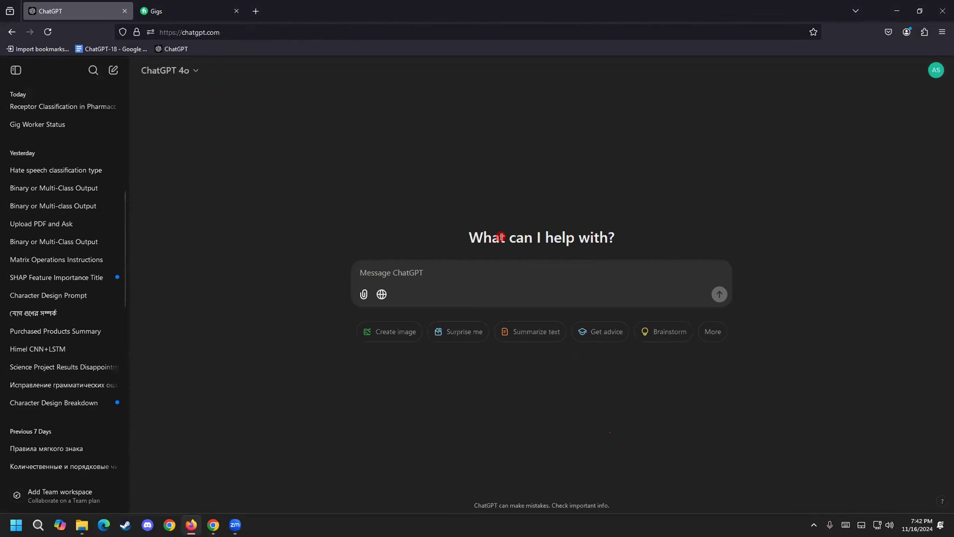
Step: Copy the full TOZO S7 Smartwatch title from the Amazon page into the ChatGPT message, followed by a blank line
{"action": "left_click", "coordinate": [365, 264]}
{"action": "left_click", "coordinate": [212, 525]}
{"action": "scroll", "coordinate": [350, 326], "scroll_direction": "up", "scroll_amount": 4}
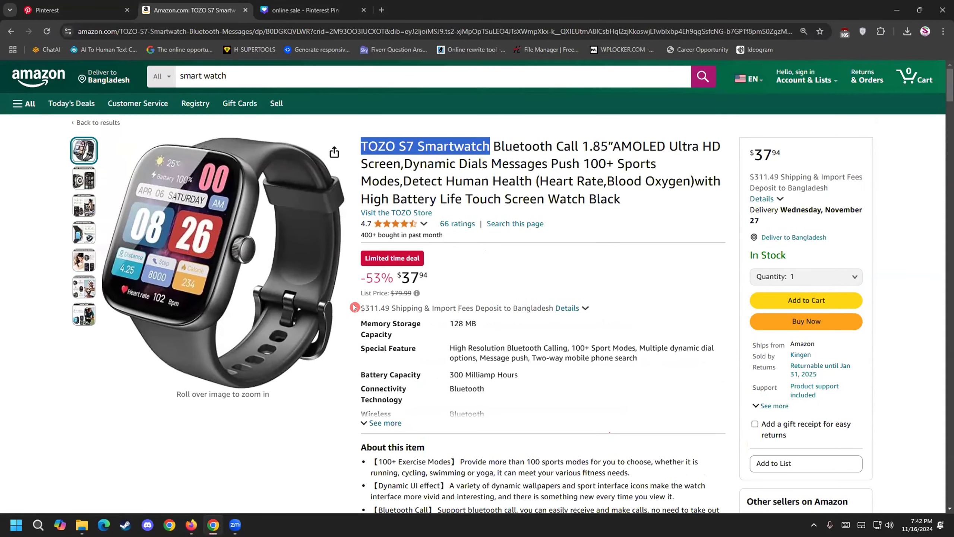
{"action": "left_click", "coordinate": [476, 173]}
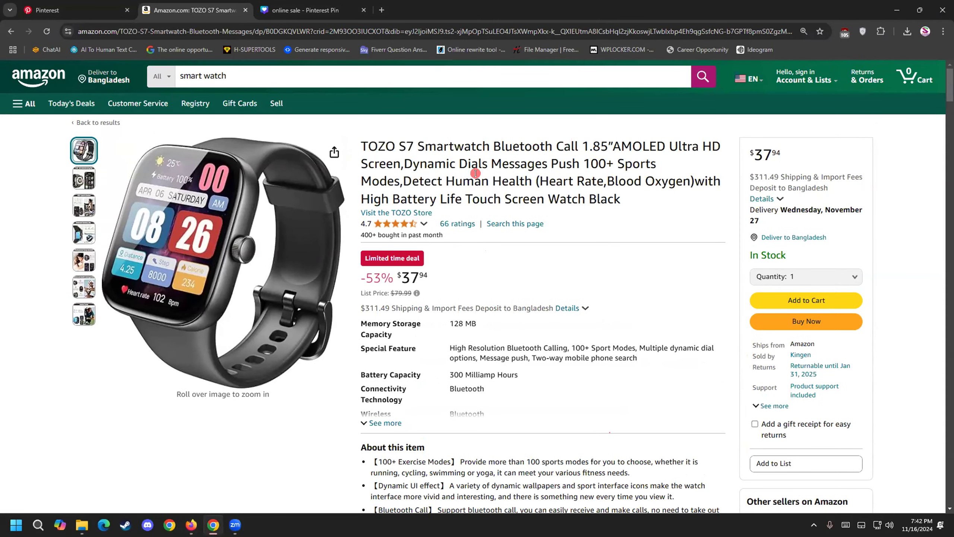
{"action": "left_click_drag", "start_coordinate": [617, 199], "coordinate": [361, 140]}
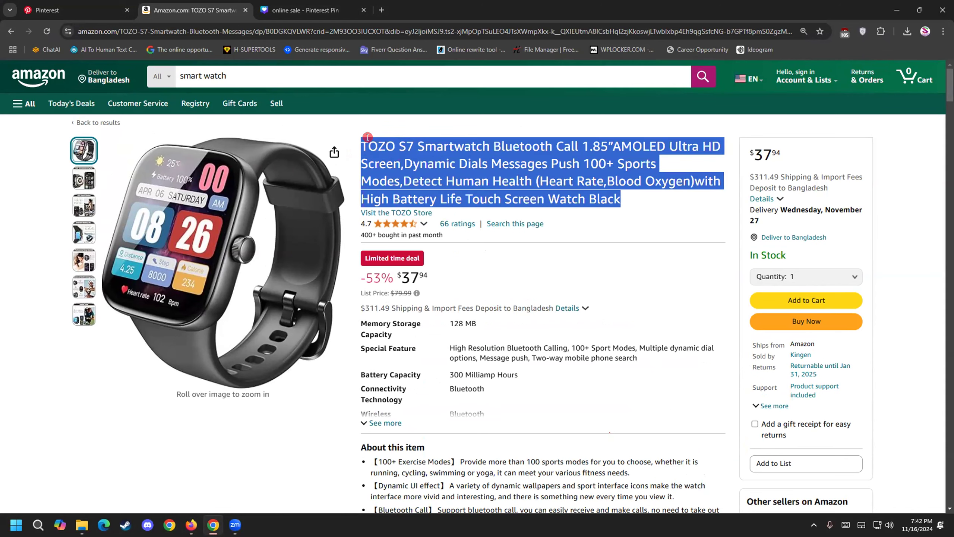
{"action": "right_click", "coordinate": [402, 155]}
{"action": "left_click", "coordinate": [402, 156]}
{"action": "key", "text": "alt+Tab"}
{"action": "key", "text": "ctrl+v"}
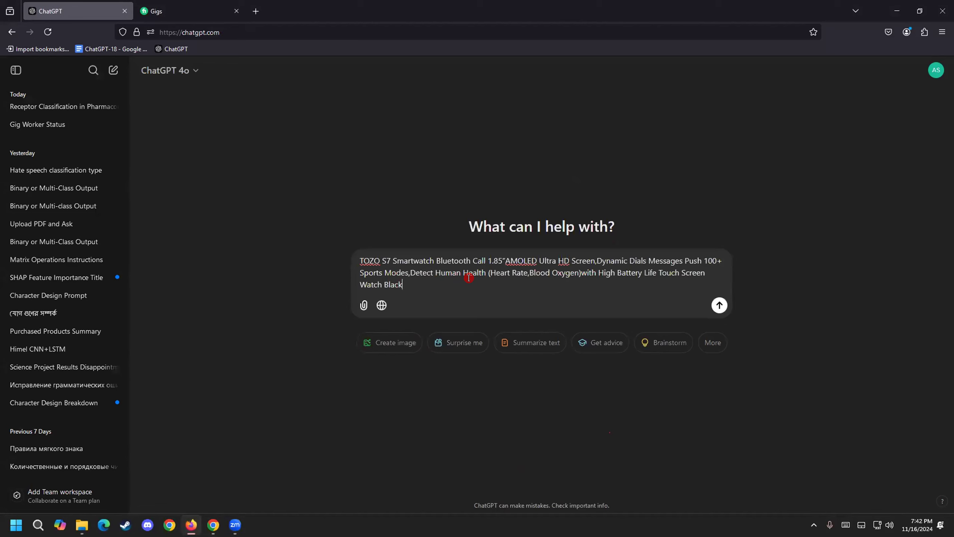
{"action": "key", "text": "shift+Return"}
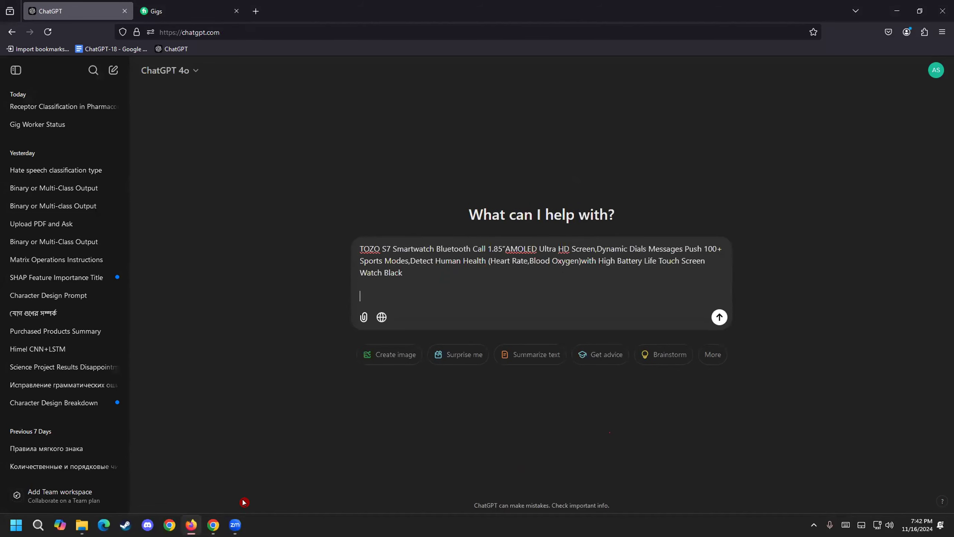
Step: Copy the smartwatch's specifications, "About this item" list and note from Amazon, and paste them beneath the title in the ChatGPT message
{"action": "left_click", "coordinate": [213, 525]}
{"action": "left_click_drag", "start_coordinate": [352, 309], "coordinate": [494, 318]}
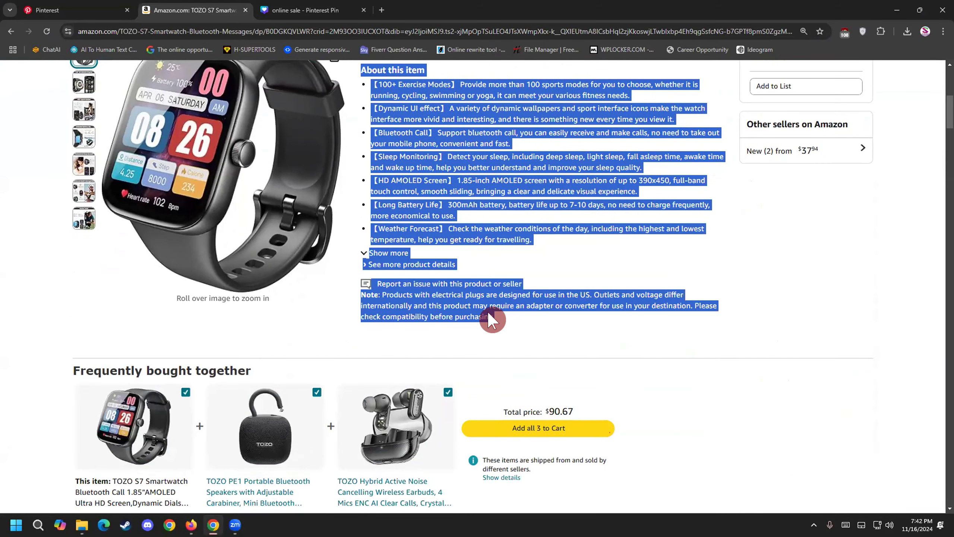
{"action": "right_click", "coordinate": [427, 204]}
{"action": "scroll", "coordinate": [315, 413], "scroll_direction": "down", "scroll_amount": 15}
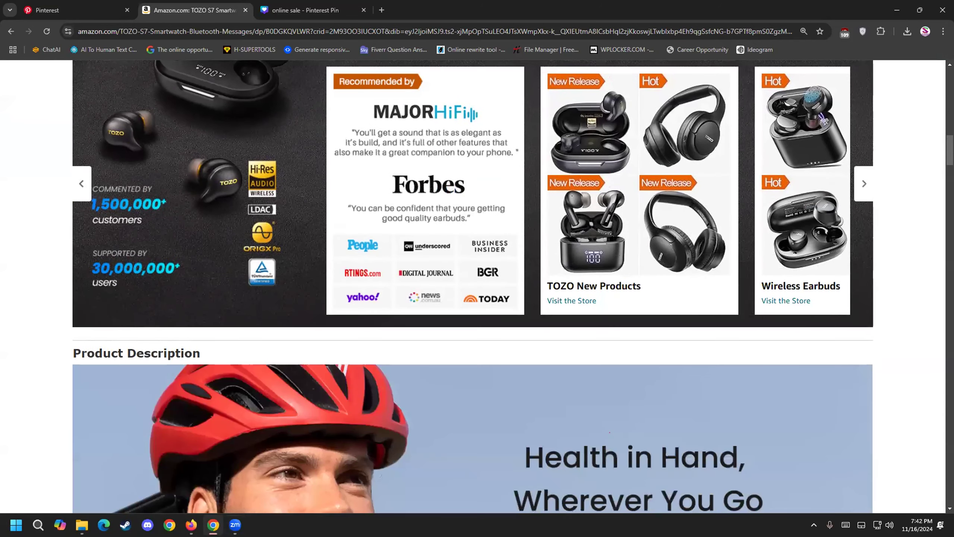
{"action": "left_click", "coordinate": [191, 525]}
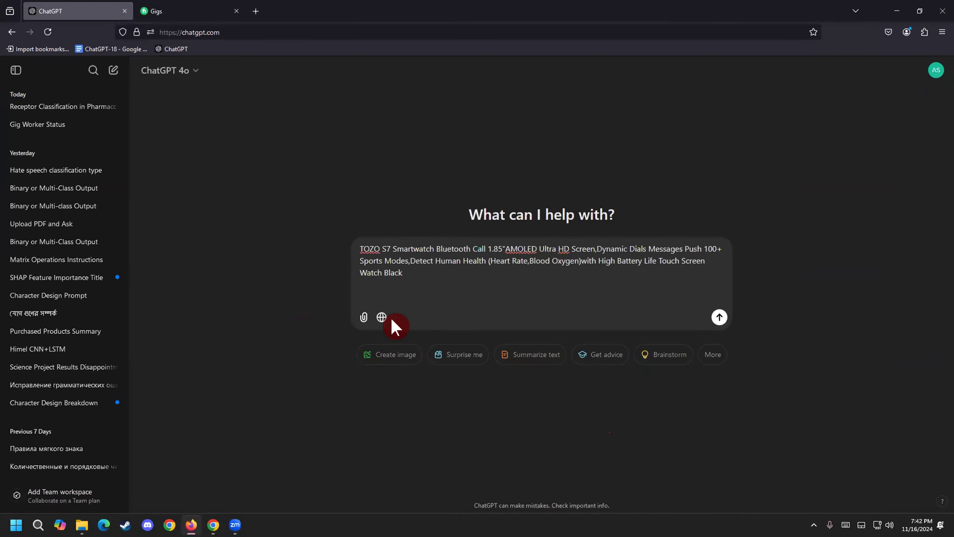
{"action": "key", "text": "ctrl+v"}
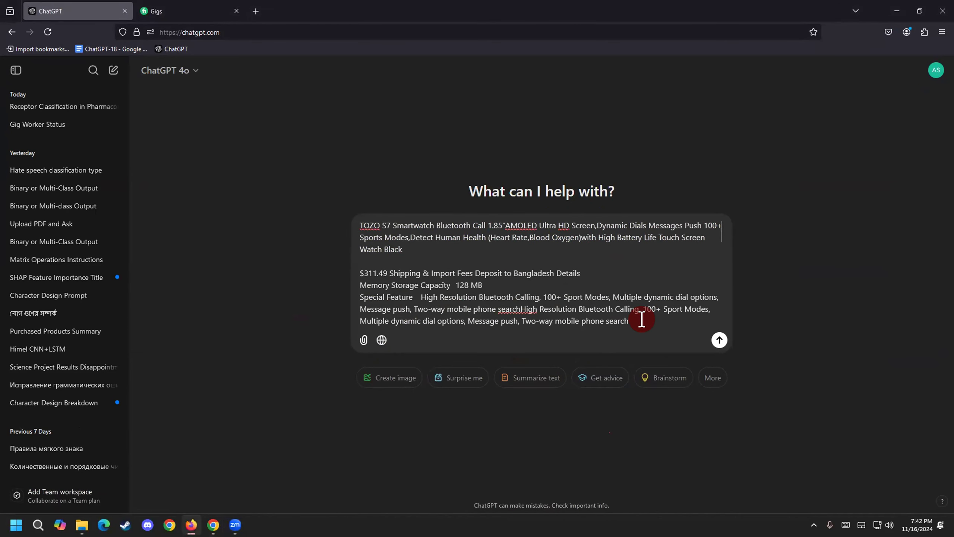
Step: Try to add the request "write a p interest" on a separate line below the battery capacity in the message
{"action": "key", "text": "shift+Return"}
{"action": "key", "text": "shift+Return"}
{"action": "key", "text": "shift+Return"}
{"action": "key", "text": "shift+Return"}
{"action": "type", "text": "w"}
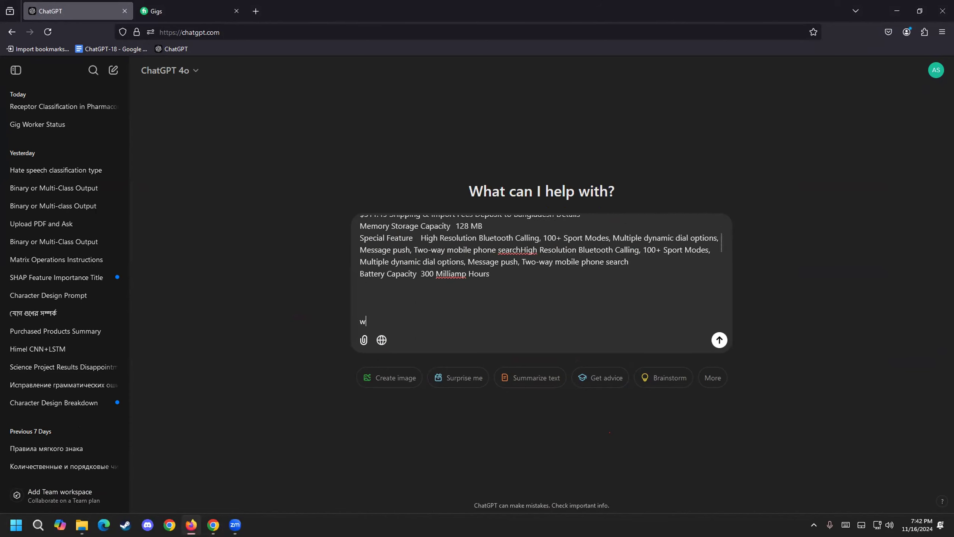
{"action": "type", "text": "rite a pinterest"}
{"action": "right_click", "coordinate": [404, 321]}
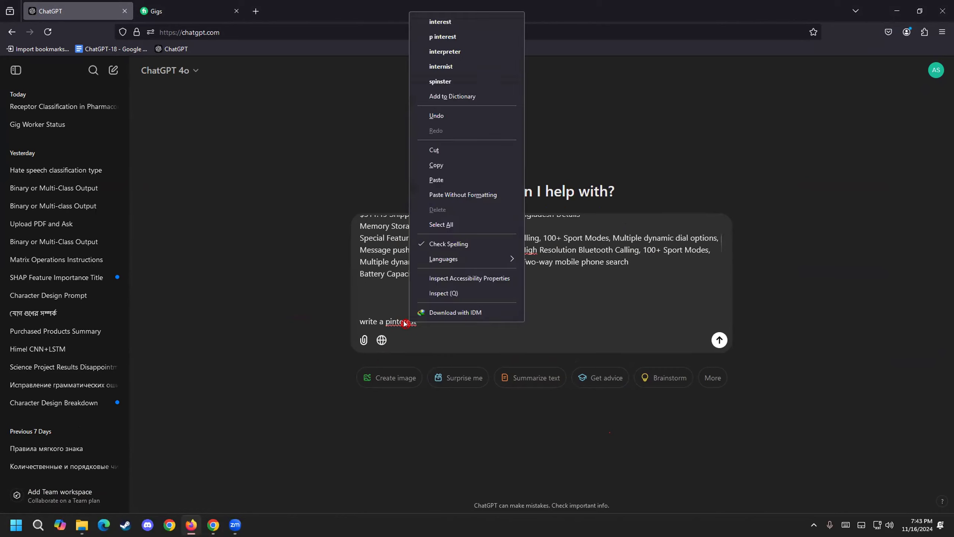
{"action": "left_click", "coordinate": [467, 37]}
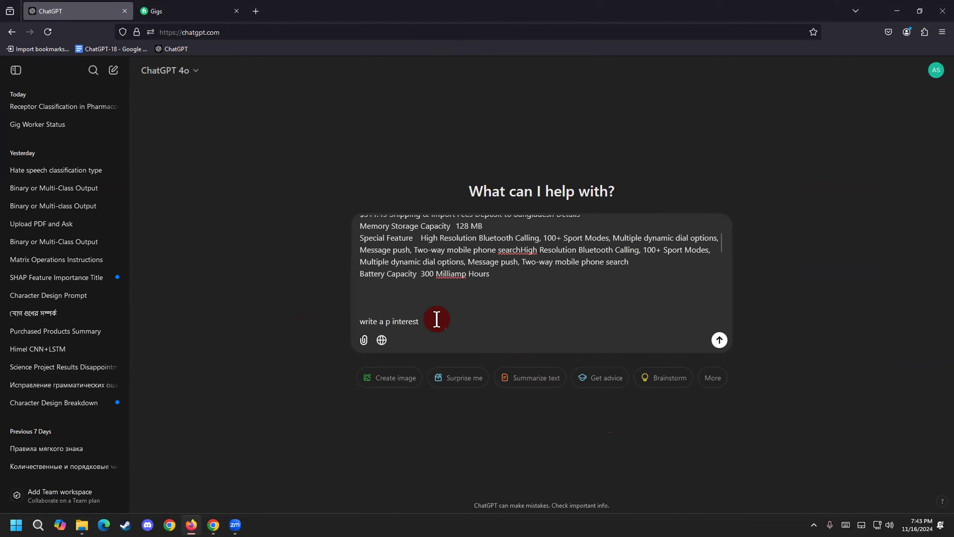
Step: Undo the misplaced request and the stray edits among the pasted product details
{"action": "key", "text": "ctrl+v"}
{"action": "key", "text": "ctrl+z"}
{"action": "key", "text": "ctrl+z"}
{"action": "key", "text": "ctrl+z"}
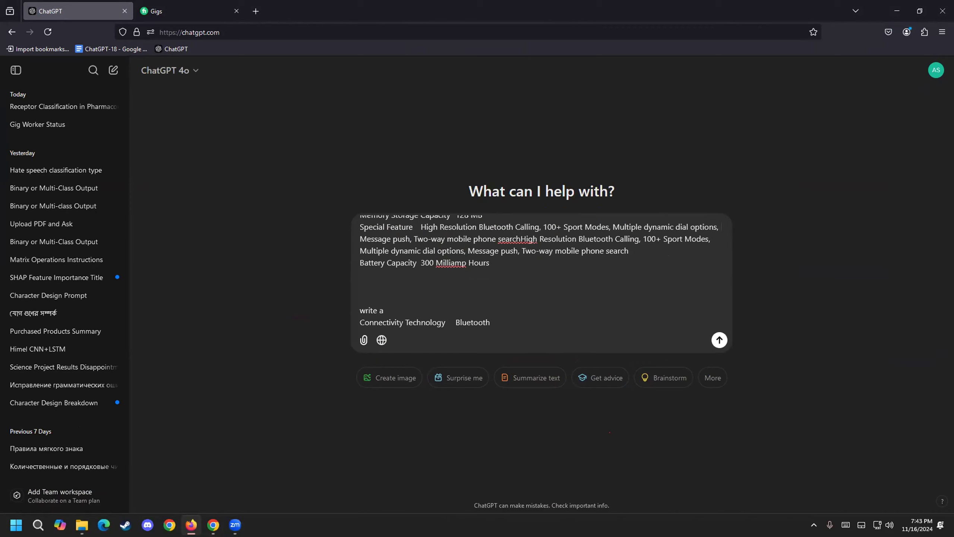
{"action": "left_click_drag", "start_coordinate": [492, 322], "coordinate": [343, 305]}
{"action": "left_click", "coordinate": [436, 365]}
{"action": "type", "text": "w"}
{"action": "key", "text": "ctrl+z"}
{"action": "key", "text": "ctrl+z"}
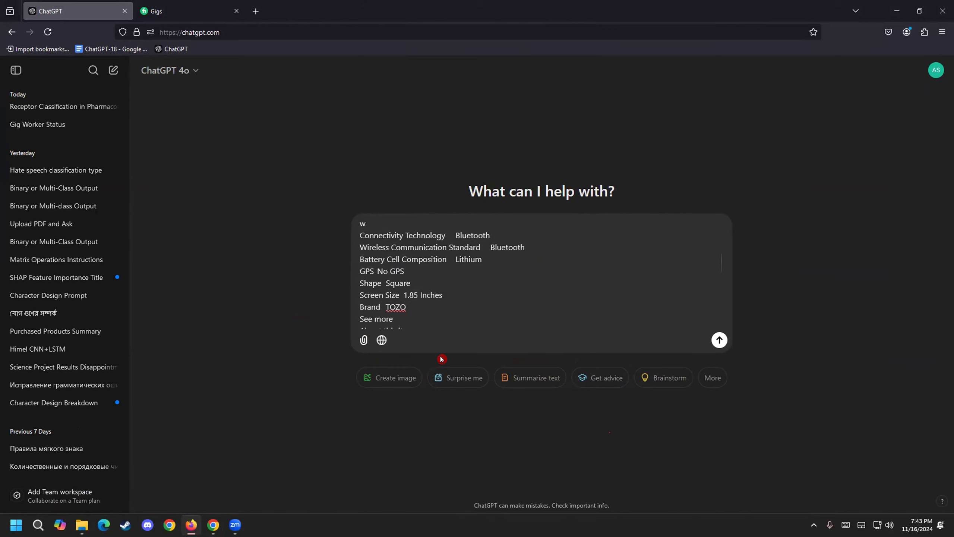
{"action": "scroll", "coordinate": [462, 318], "scroll_direction": "down", "scroll_amount": 7}
{"action": "key", "text": "ctrl+a"}
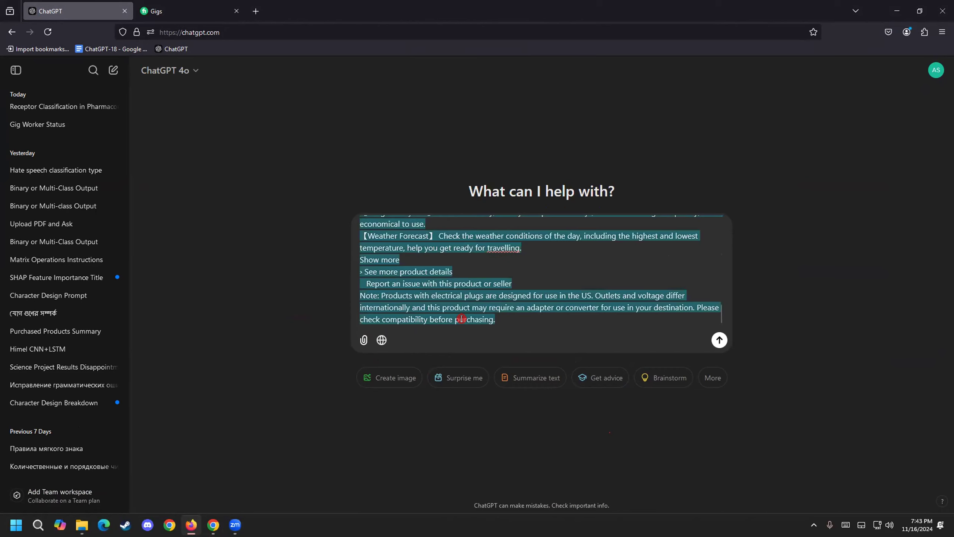
{"action": "left_click", "coordinate": [474, 319]}
{"action": "scroll", "coordinate": [484, 313], "scroll_direction": "up", "scroll_amount": 10}
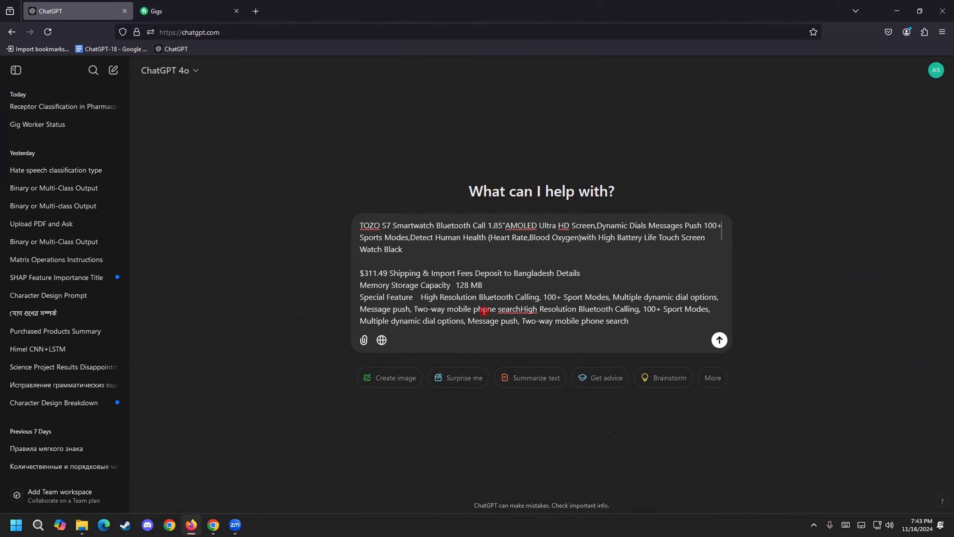
{"action": "key", "text": "ctrl+t"}
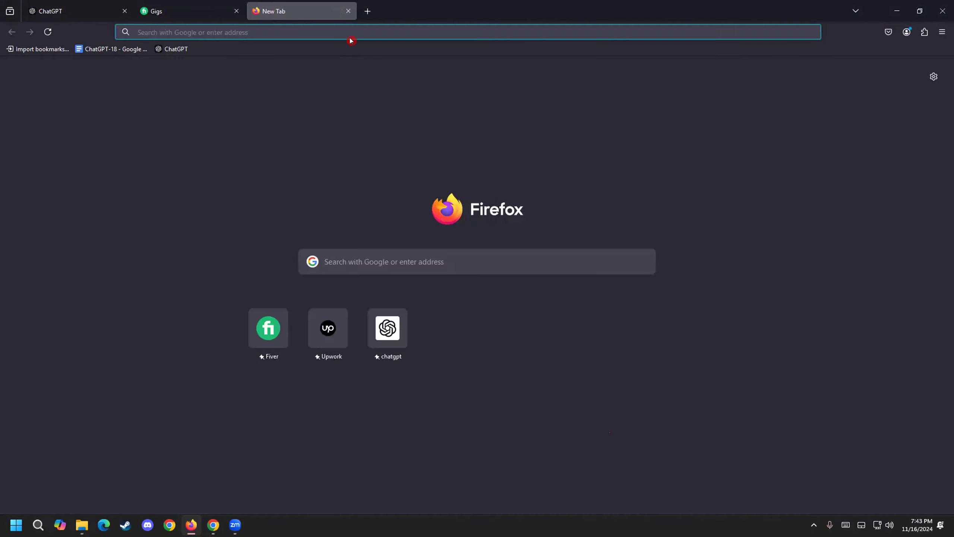
{"action": "left_click", "coordinate": [347, 10]}
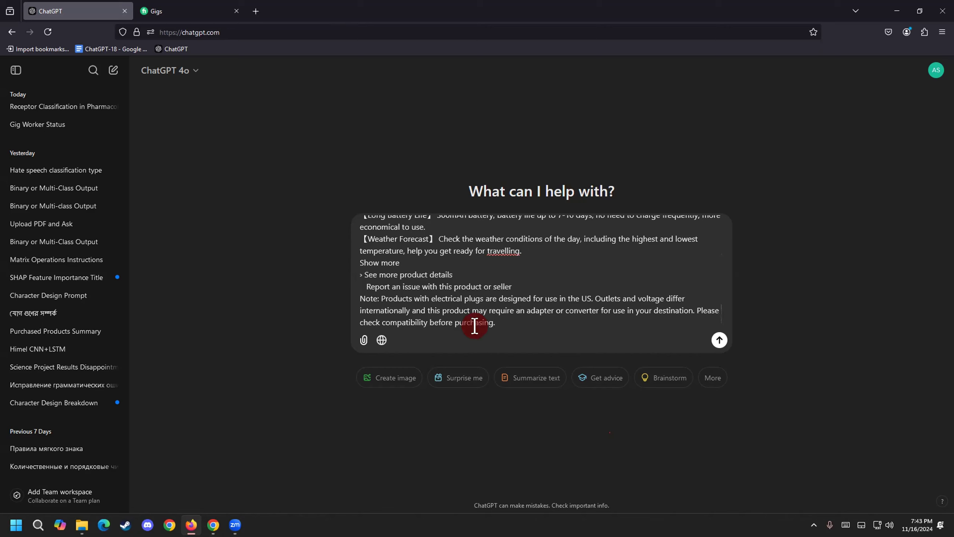
Step: Add the request "write a p interest board title within 500 character" on a separate line after the pasted product details
{"action": "scroll", "coordinate": [508, 318], "scroll_direction": "down", "scroll_amount": 1}
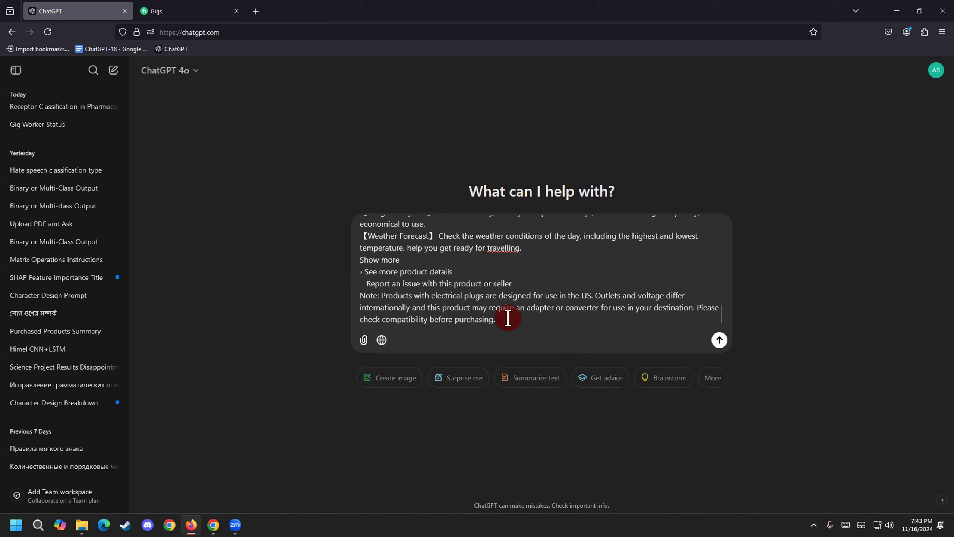
{"action": "left_click", "coordinate": [527, 318]}
{"action": "key", "text": "shift+Return"}
{"action": "key", "text": "shift+Return"}
{"action": "key", "text": "shift+Return"}
{"action": "key", "text": "shift+Return"}
{"action": "type", "text": "write a pin"}
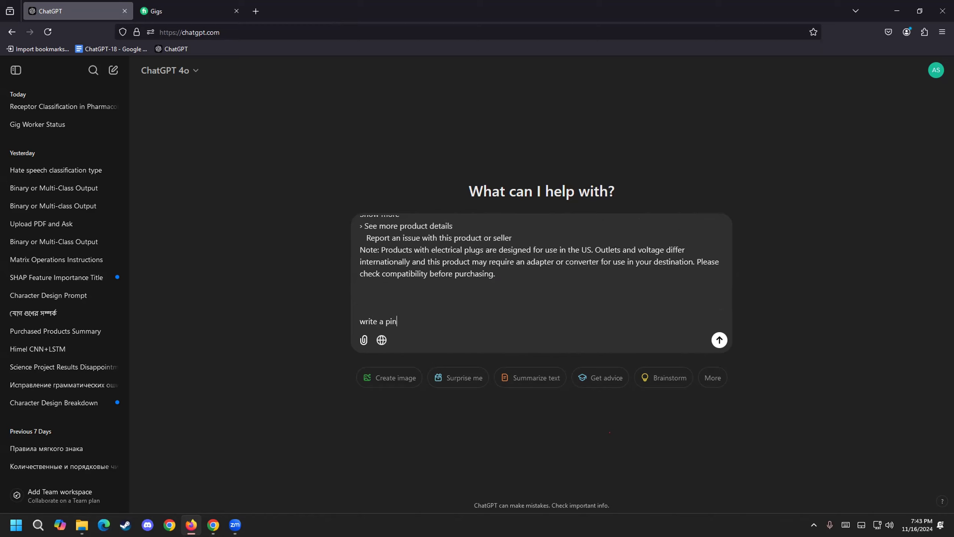
{"action": "type", "text": "st"}
{"action": "right_click", "coordinate": [405, 322]}
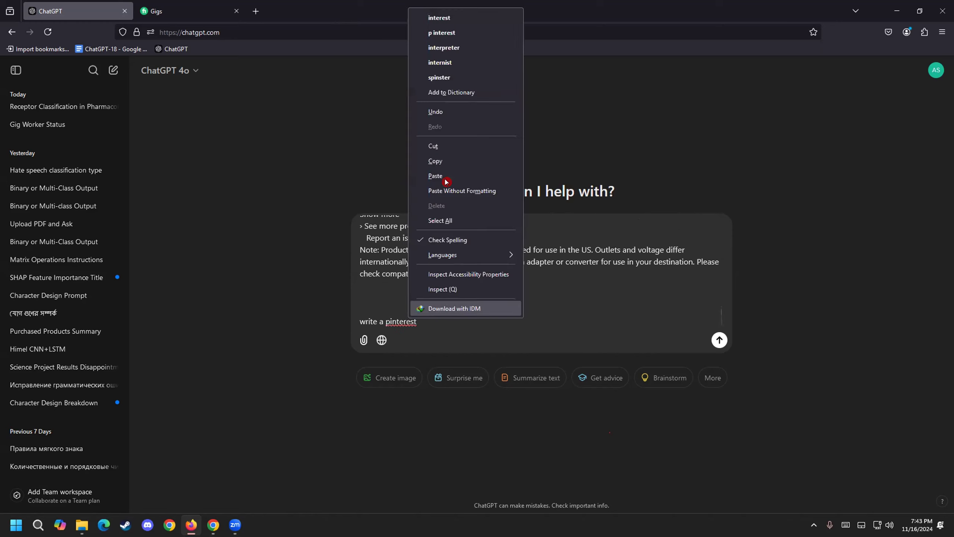
{"action": "left_click", "coordinate": [459, 27]}
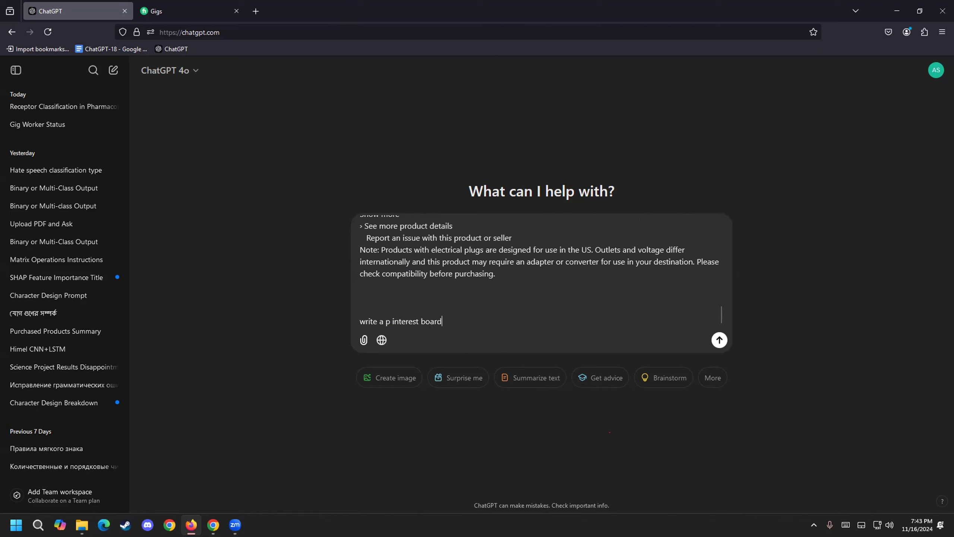
{"action": "type", "text": "board title within 500 character"}
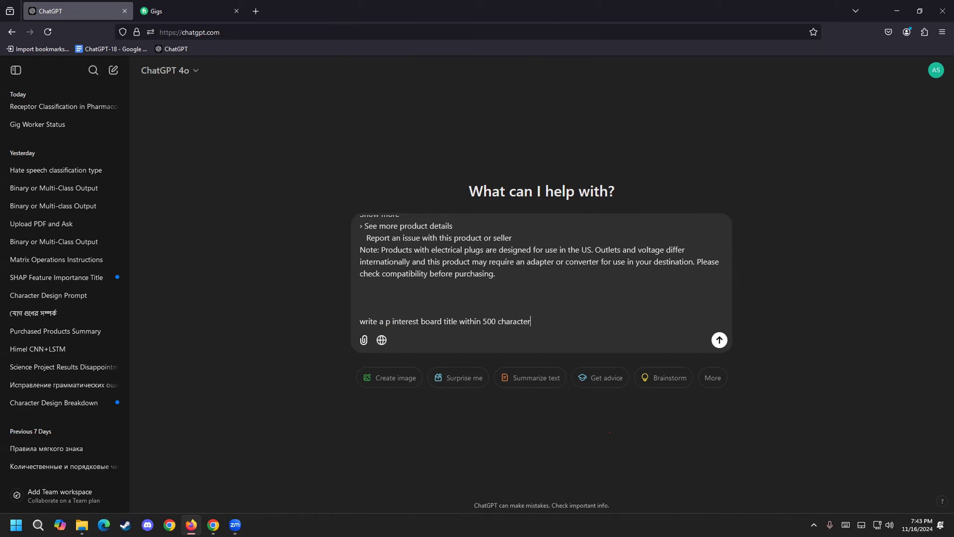
Step: Check the board's empty description field on Pinterest, and submit the prepared prompt in ChatGPT
{"action": "left_click", "coordinate": [213, 524]}
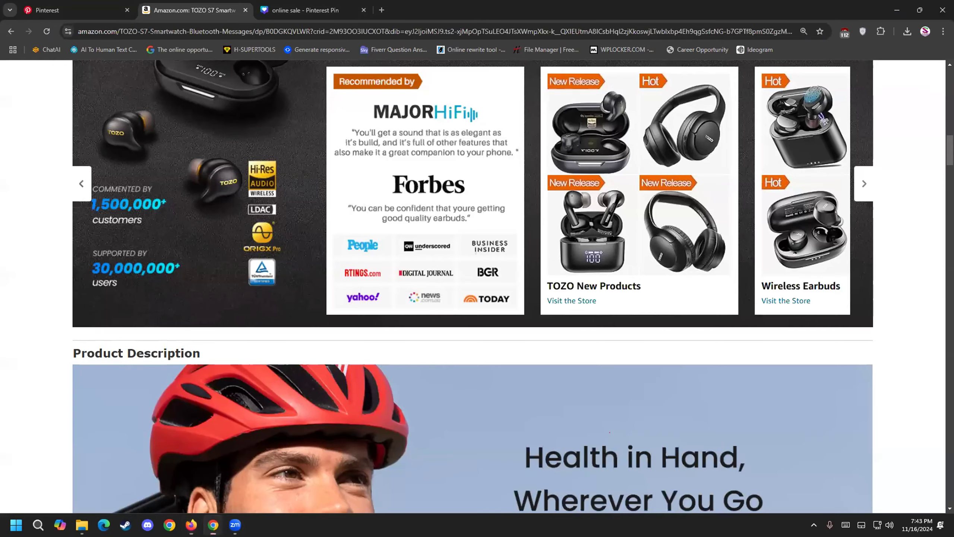
{"action": "scroll", "coordinate": [269, 438], "scroll_direction": "up", "scroll_amount": 1}
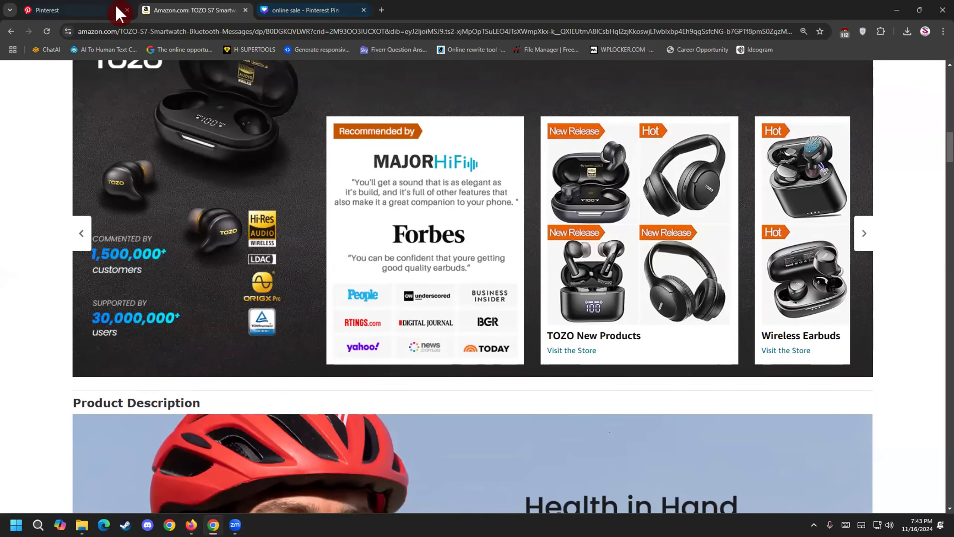
{"action": "left_click", "coordinate": [117, 10]}
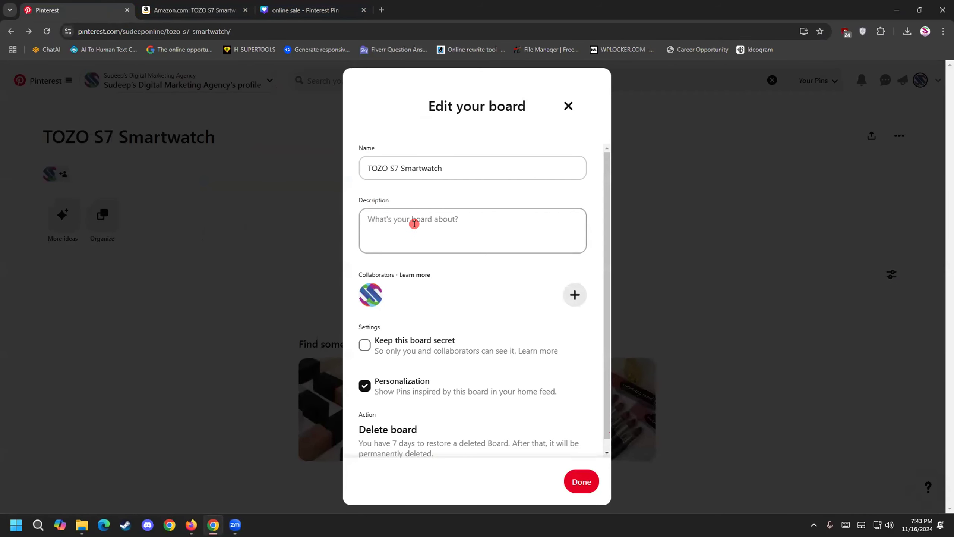
{"action": "left_click", "coordinate": [191, 524]}
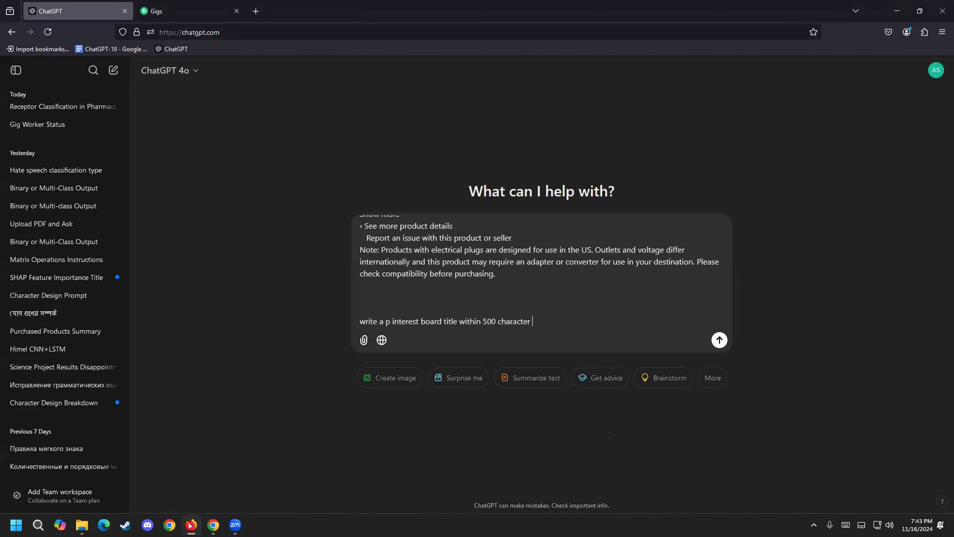
{"action": "left_click", "coordinate": [719, 340]}
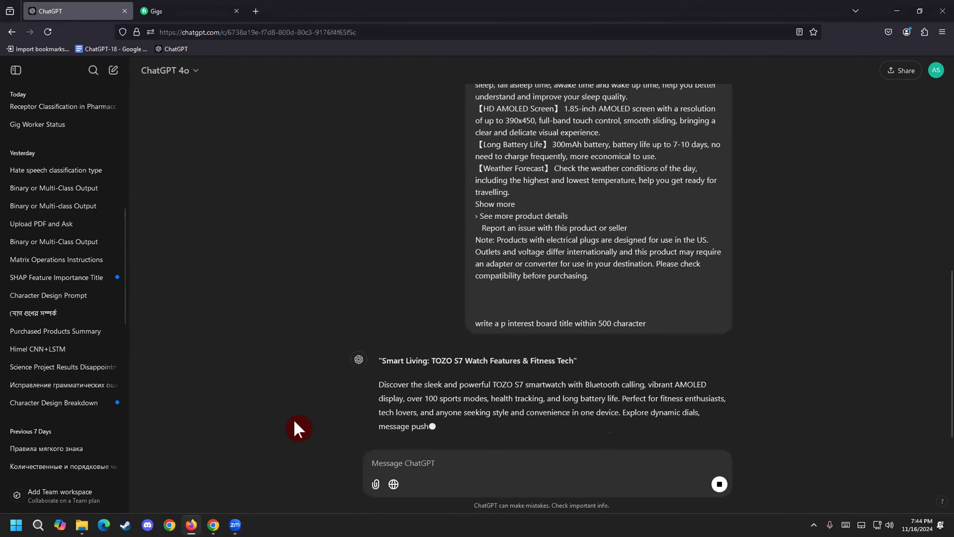
Step: Copy the description paragraph from ChatGPT's reply and activate the description field in the Pinterest board settings
{"action": "left_click_drag", "start_coordinate": [453, 387], "coordinate": [376, 331]}
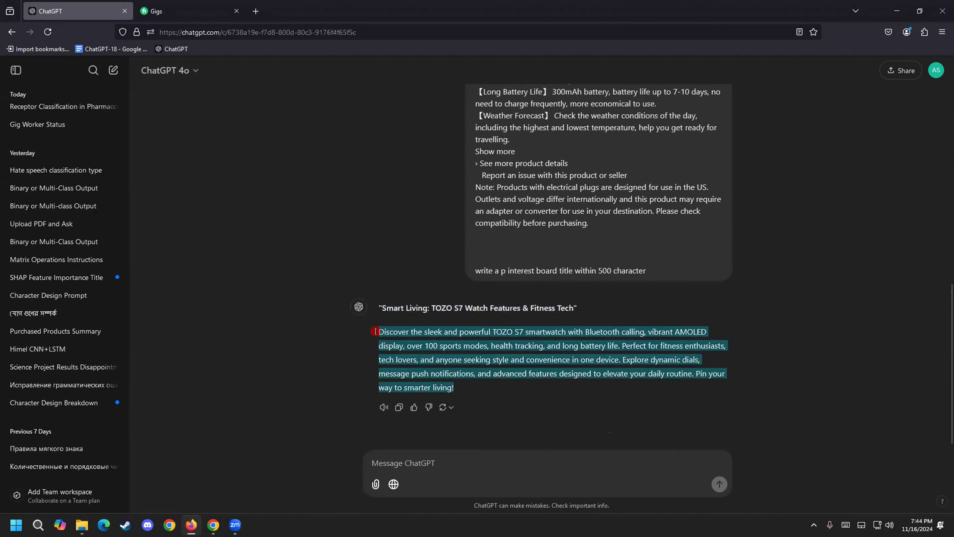
{"action": "right_click", "coordinate": [401, 333]}
{"action": "left_click", "coordinate": [411, 340]}
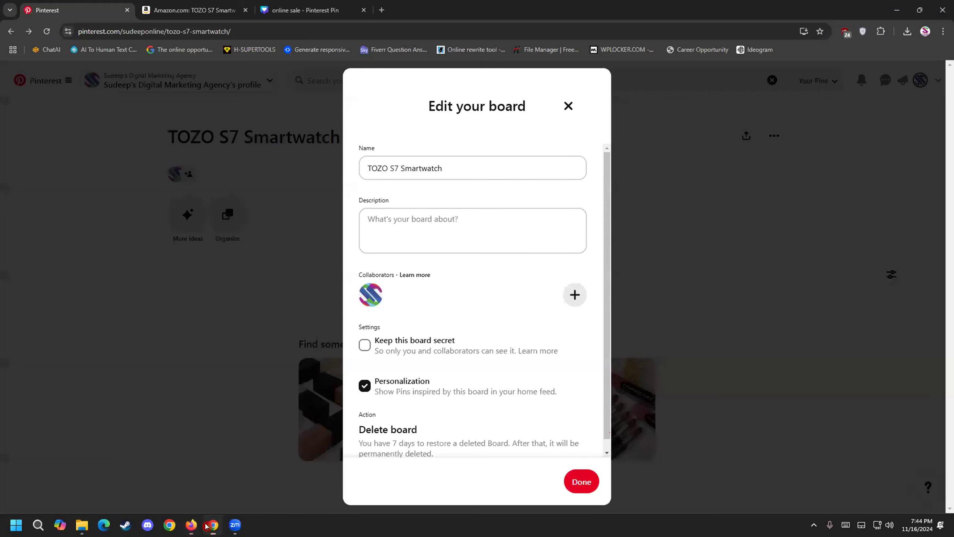
{"action": "left_click", "coordinate": [210, 524]}
{"action": "left_click", "coordinate": [397, 246]}
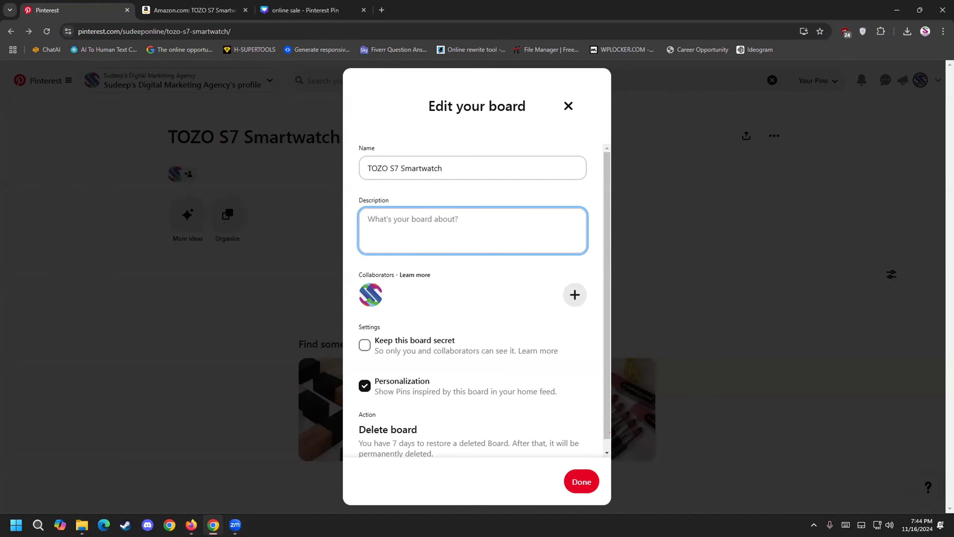
Step: Return to ChatGPT and send the follow-up request "make it seo friendly"
{"action": "key", "text": "alt+Tab"}
{"action": "left_click", "coordinate": [421, 457]}
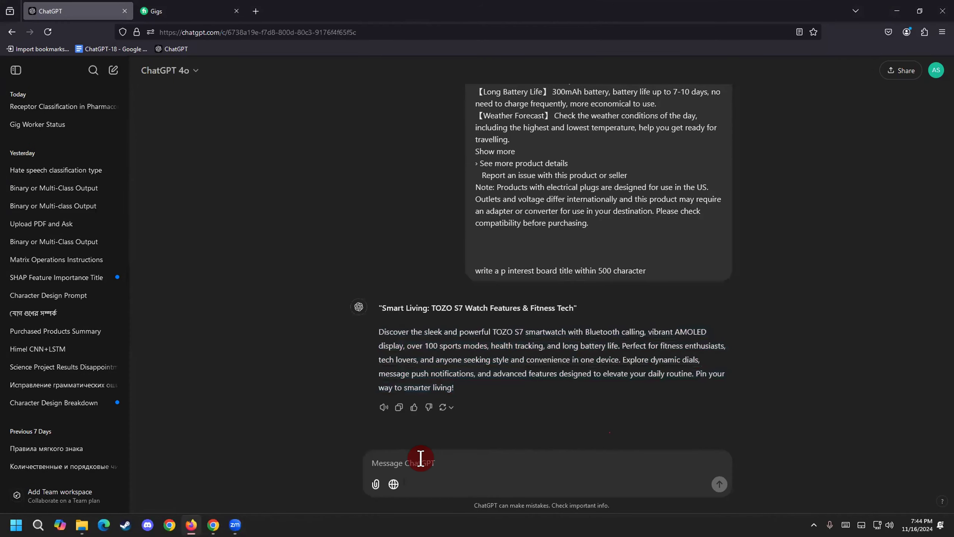
{"action": "type", "text": "make it seo friendl"}
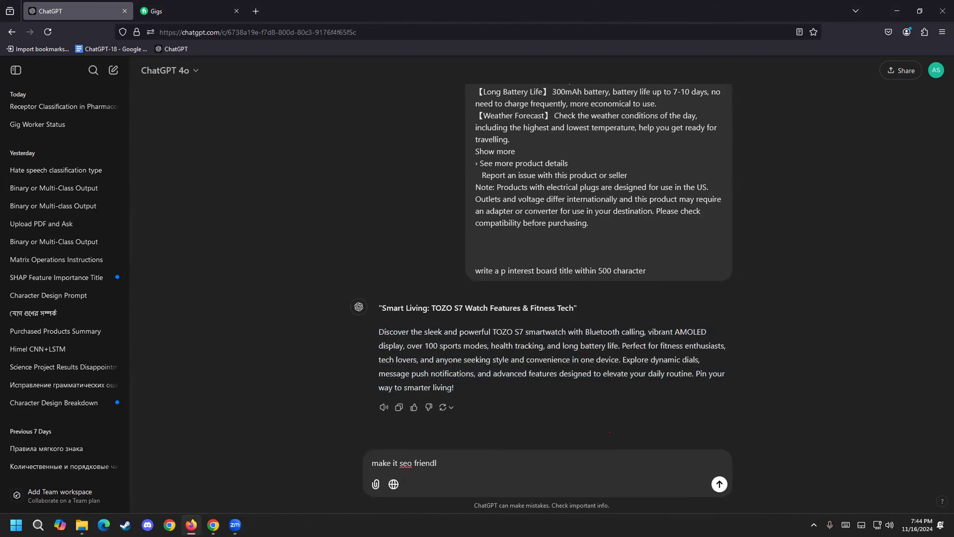
{"action": "type", "text": "y"}
{"action": "key", "text": "Return"}
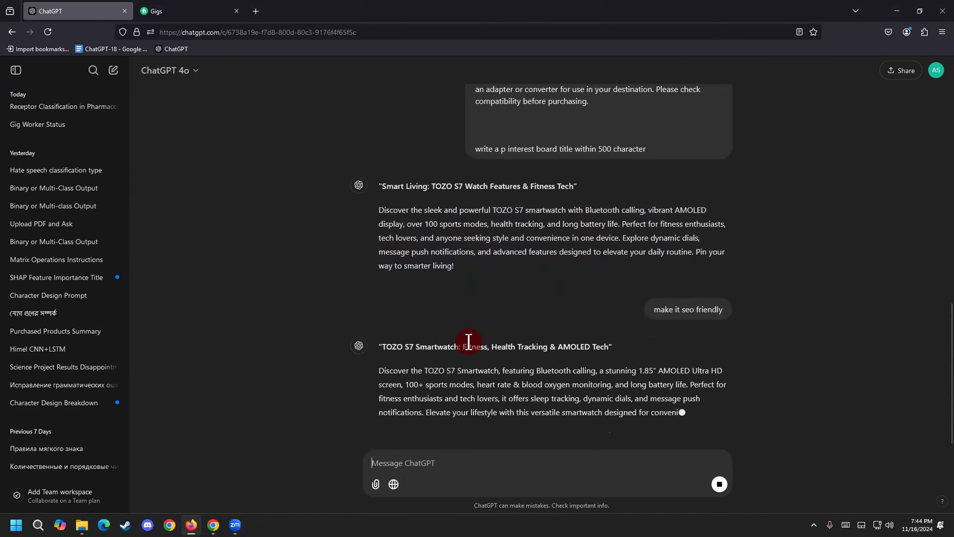
Step: Copy ChatGPT's SEO-friendly description paragraph, paste it into the TOZO S7 Smartwatch board's description on Pinterest, and save the board
{"action": "left_click_drag", "start_coordinate": [617, 388], "coordinate": [376, 329]}
{"action": "right_click", "coordinate": [385, 343]}
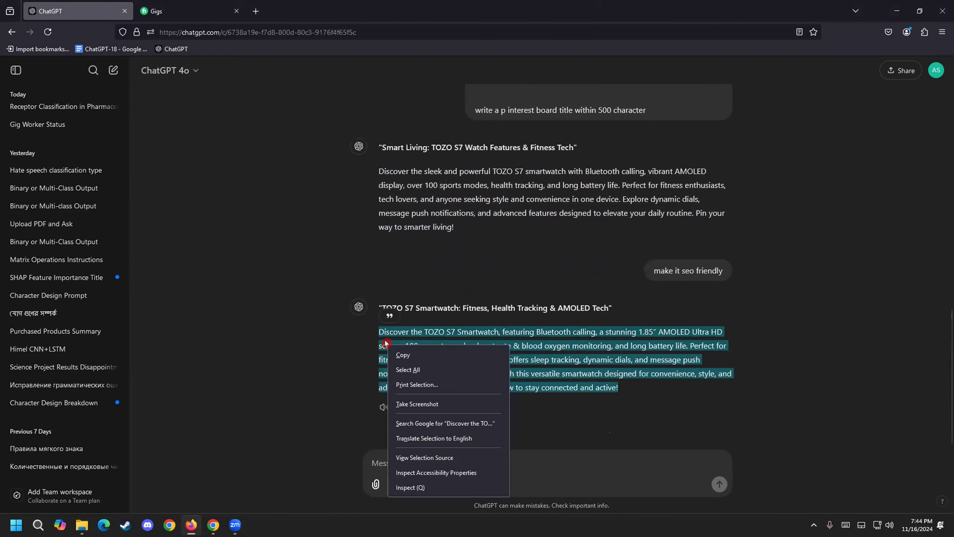
{"action": "left_click", "coordinate": [390, 355]}
{"action": "left_click", "coordinate": [213, 525]}
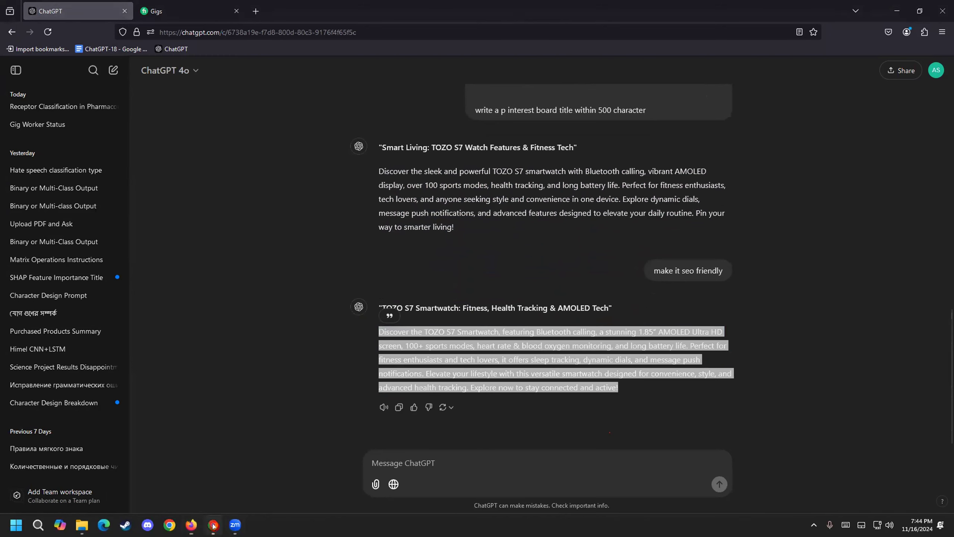
{"action": "key", "text": "ctrl+v"}
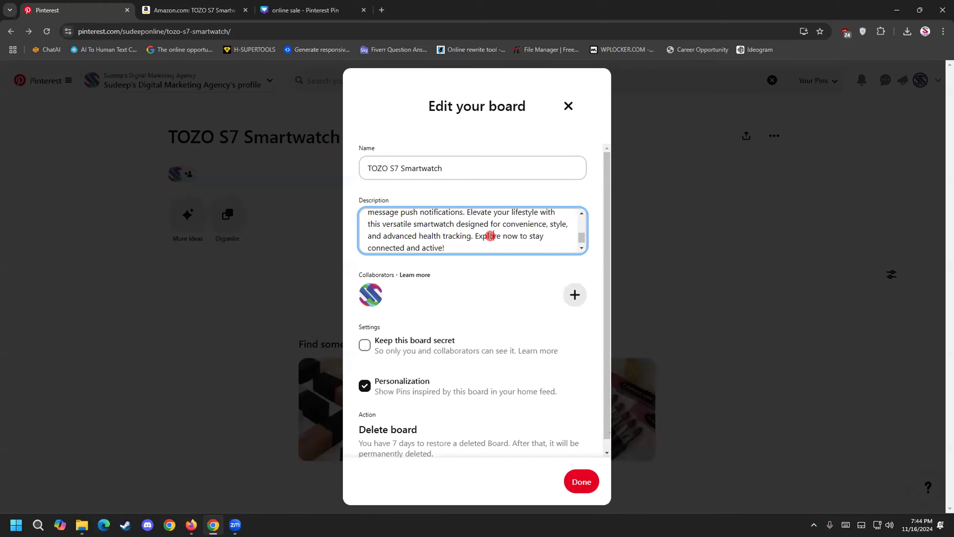
{"action": "scroll", "coordinate": [489, 236], "scroll_direction": "down", "scroll_amount": 1}
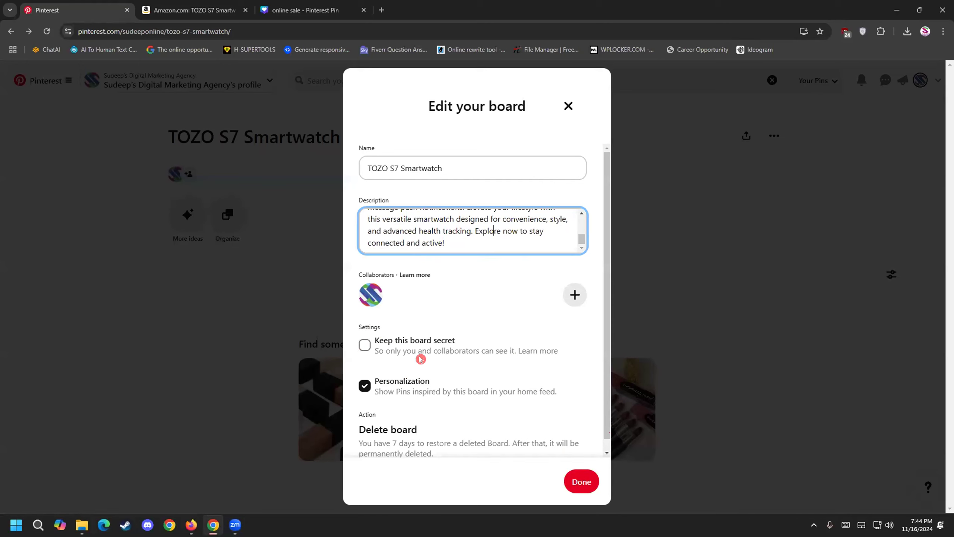
{"action": "left_click", "coordinate": [586, 484]}
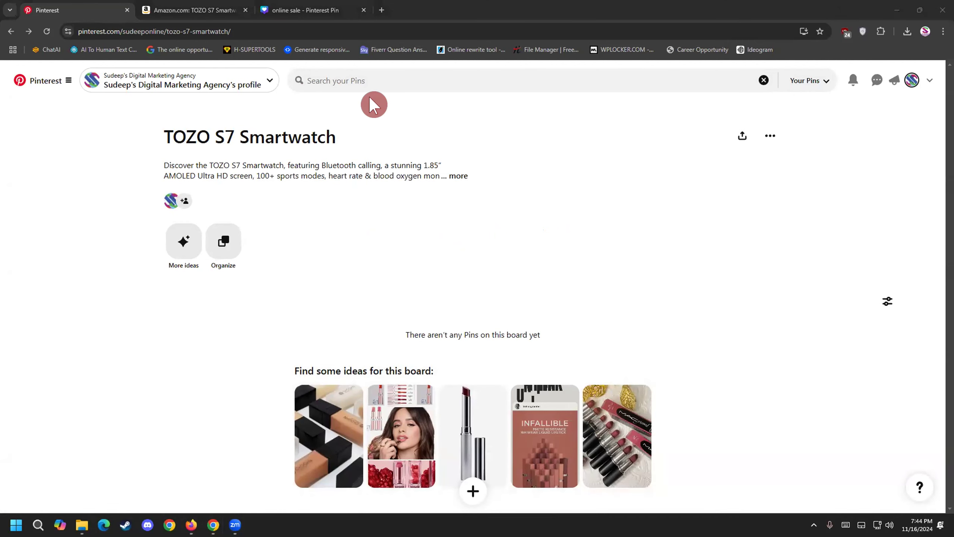
Step: Reopen the board's edit settings to review the saved description and options, and close them without changes
{"action": "left_click", "coordinate": [766, 144]}
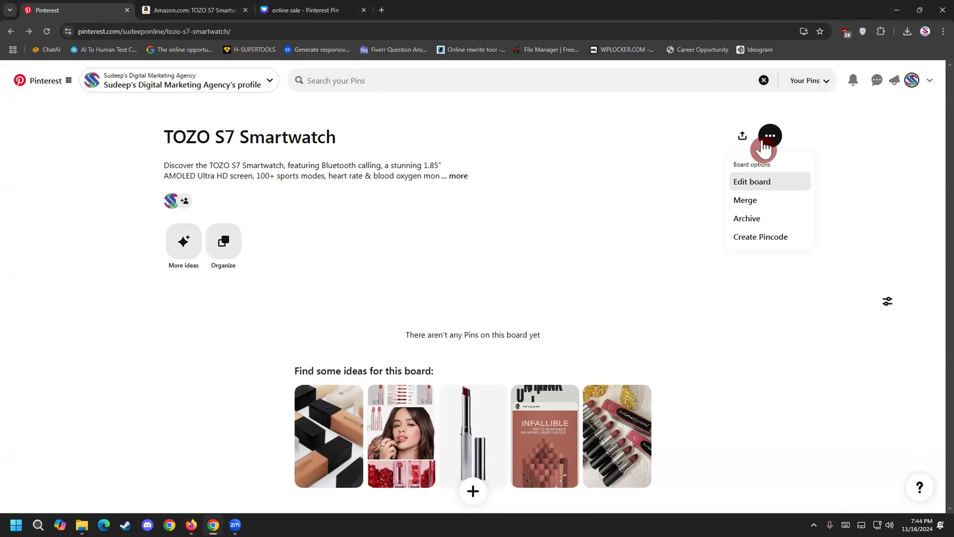
{"action": "left_click", "coordinate": [760, 182]}
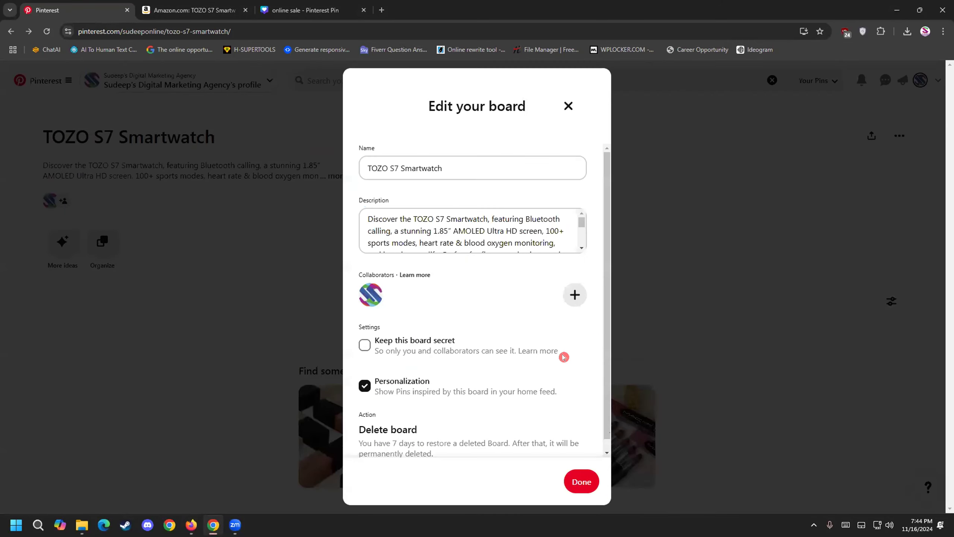
{"action": "scroll", "coordinate": [438, 403], "scroll_direction": "down", "scroll_amount": 1}
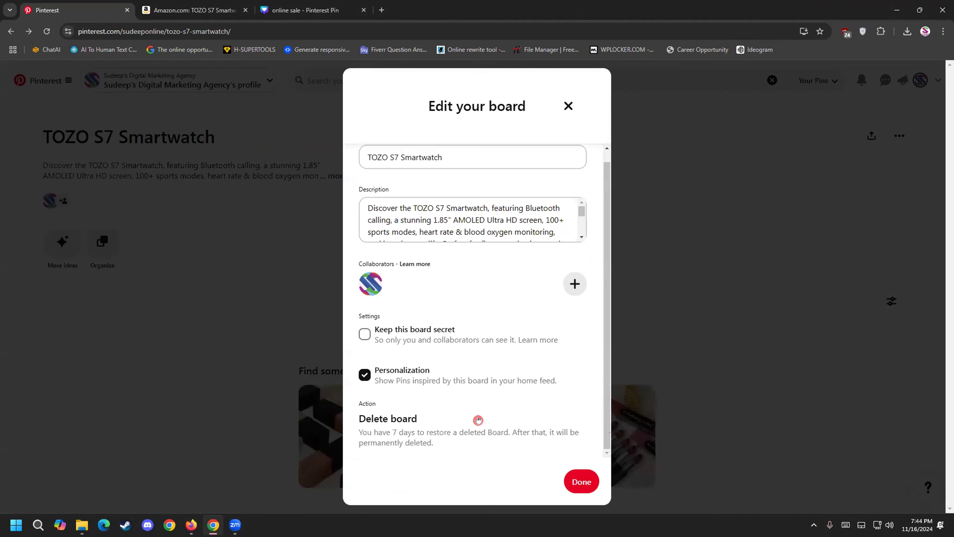
{"action": "left_click", "coordinate": [568, 106]}
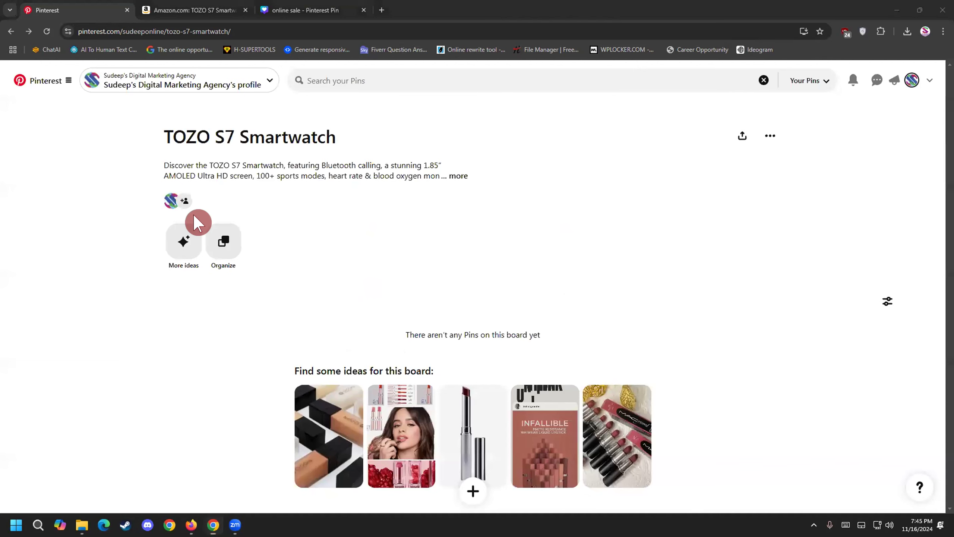
Step: Create a new pin from the board, upload image 1 from the online sale folder, and title it "TOZO S7 Smartwatch"
{"action": "left_click", "coordinate": [468, 491]}
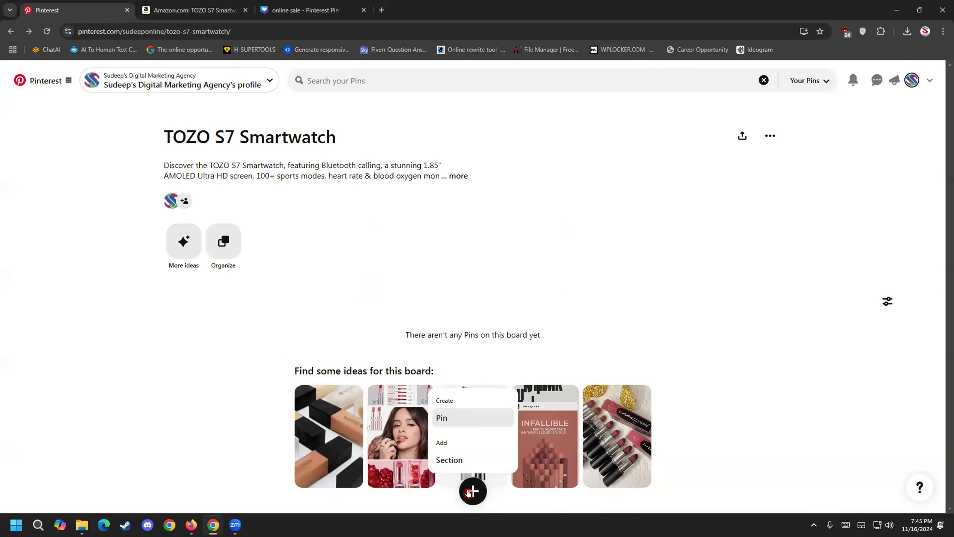
{"action": "left_click", "coordinate": [446, 413]}
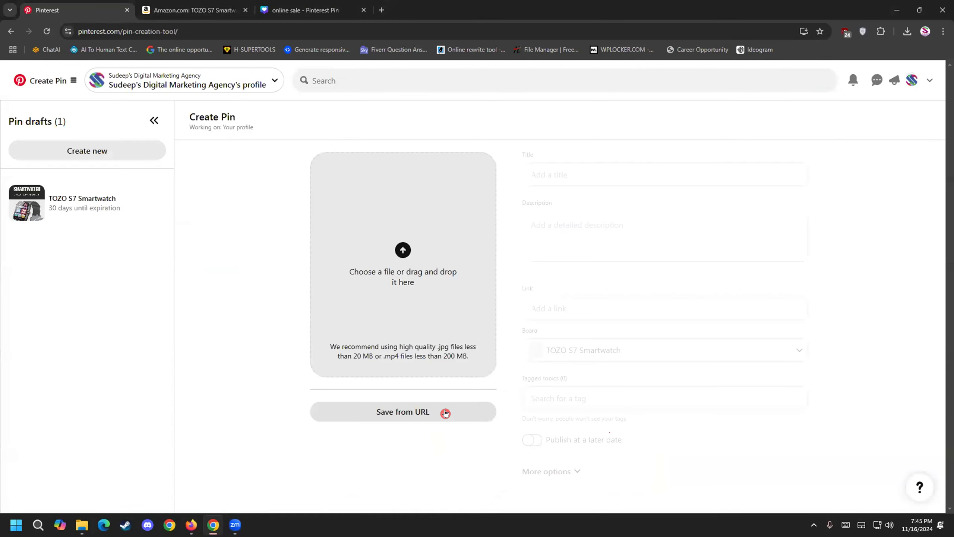
{"action": "left_click", "coordinate": [404, 272]}
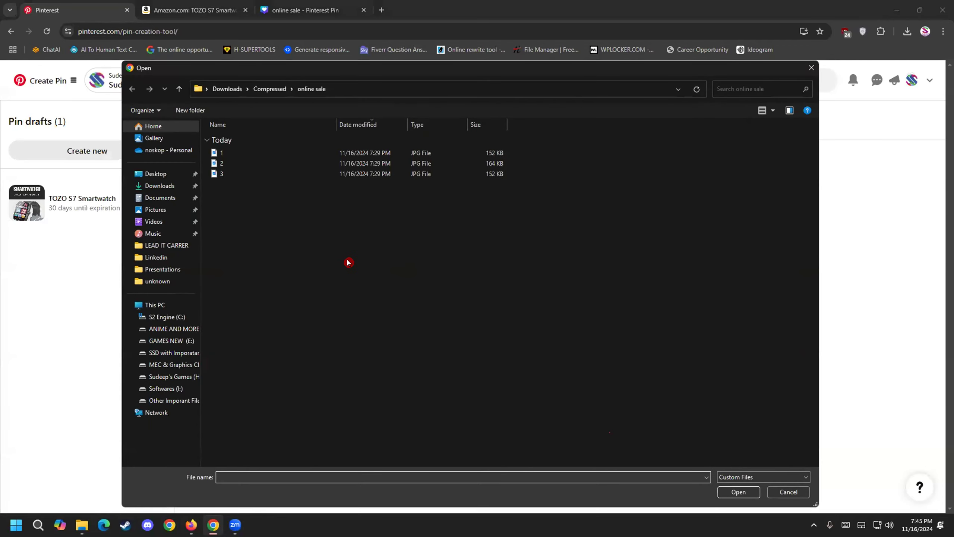
{"action": "double_click", "coordinate": [237, 156]}
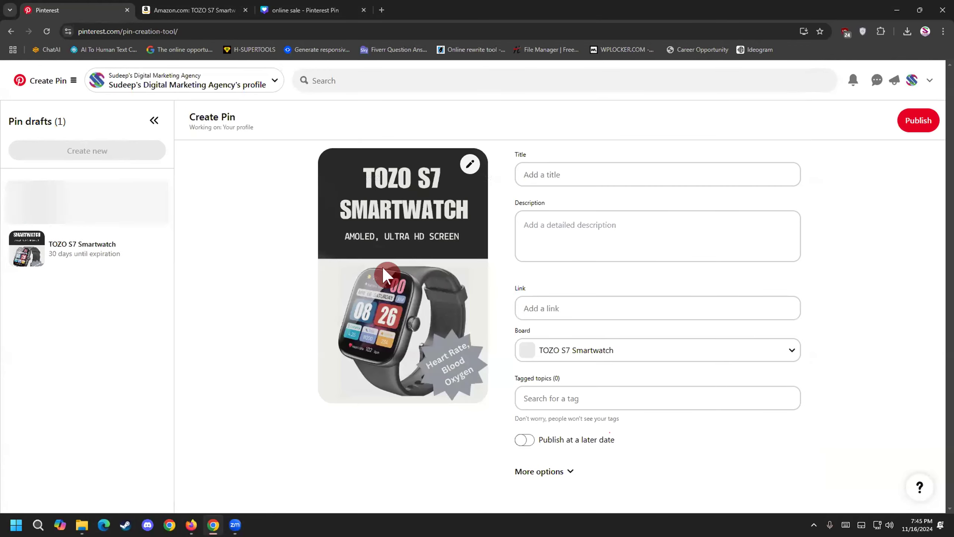
{"action": "left_click", "coordinate": [570, 164]}
{"action": "left_click", "coordinate": [598, 199]}
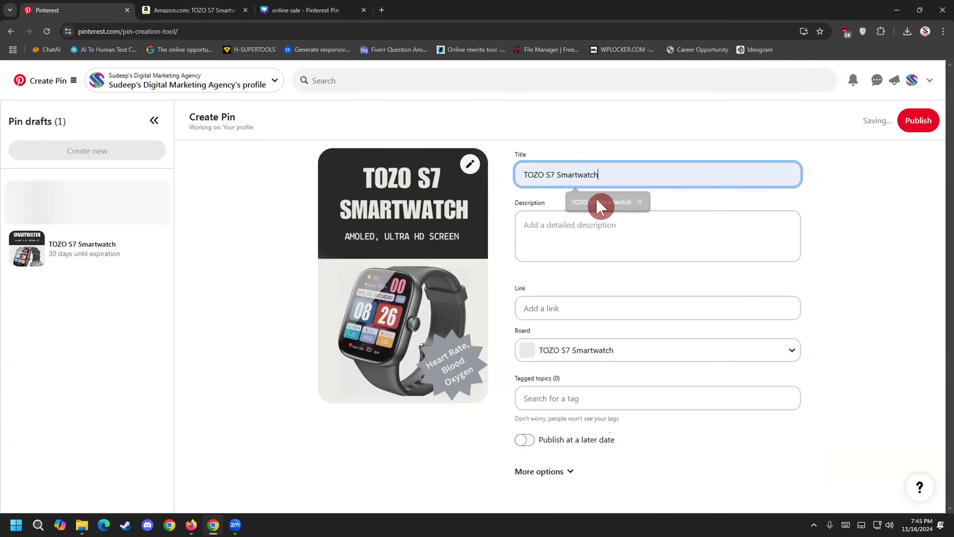
{"action": "left_click", "coordinate": [286, 11]}
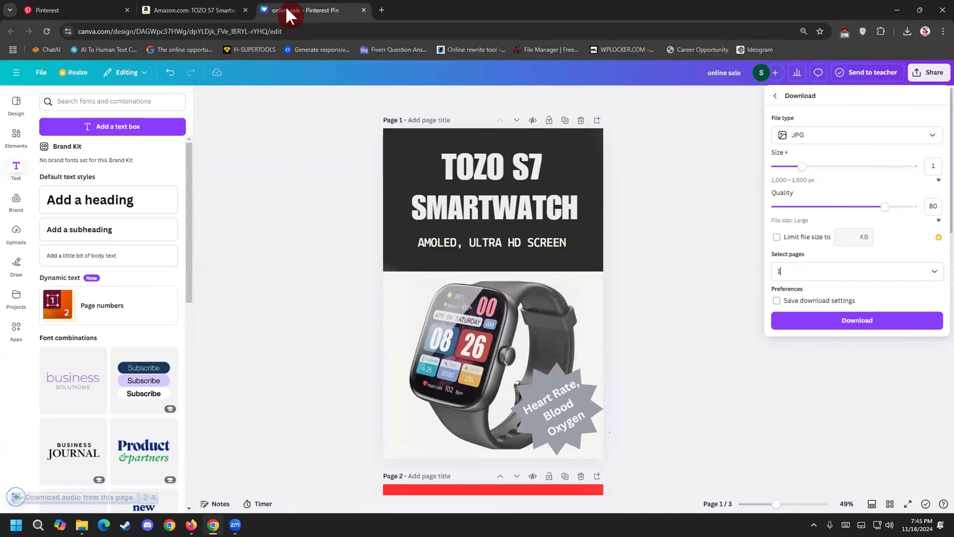
{"action": "left_click", "coordinate": [71, 13]}
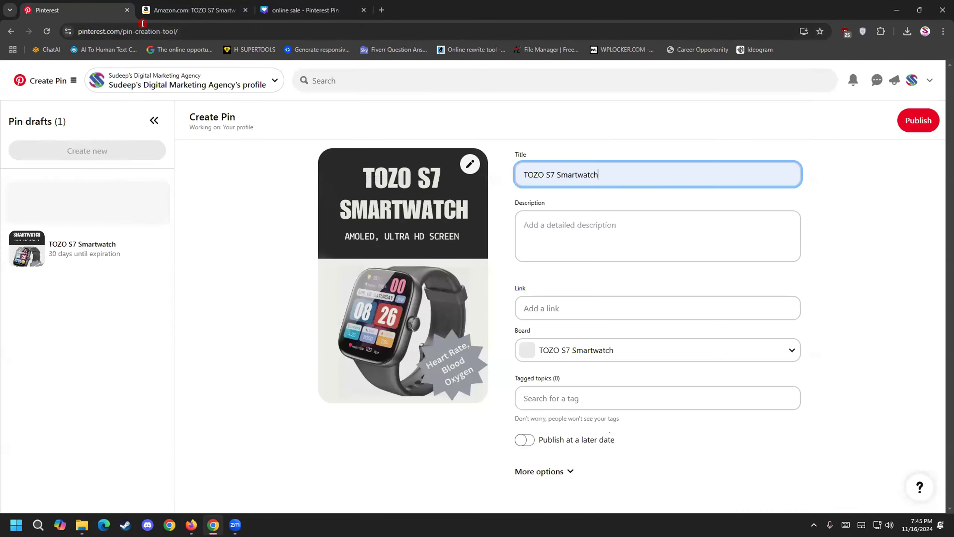
Step: Switch to ChatGPT and send the request "give me the p interest ad pin description"
{"action": "mouse_move", "coordinate": [192, 525]}
{"action": "left_click", "coordinate": [191, 470]}
{"action": "left_click", "coordinate": [435, 465]}
{"action": "type", "text": "give me the pinte"}
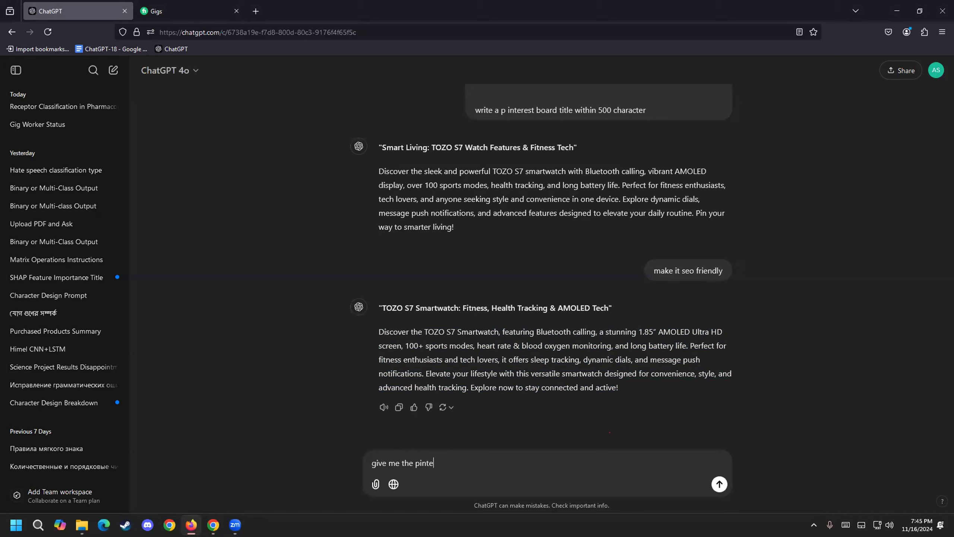
{"action": "type", "text": " ad"}
{"action": "right_click", "coordinate": [429, 462]}
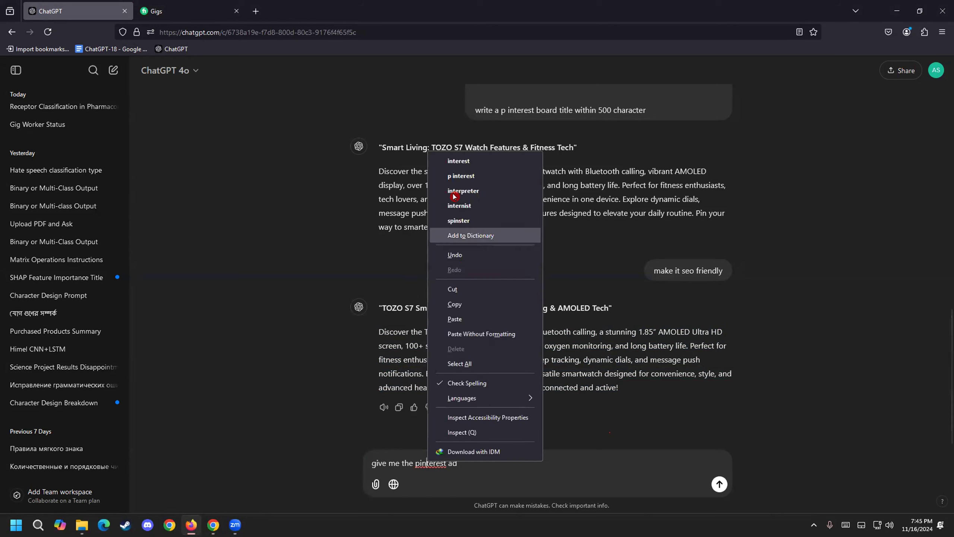
{"action": "left_click", "coordinate": [461, 176]}
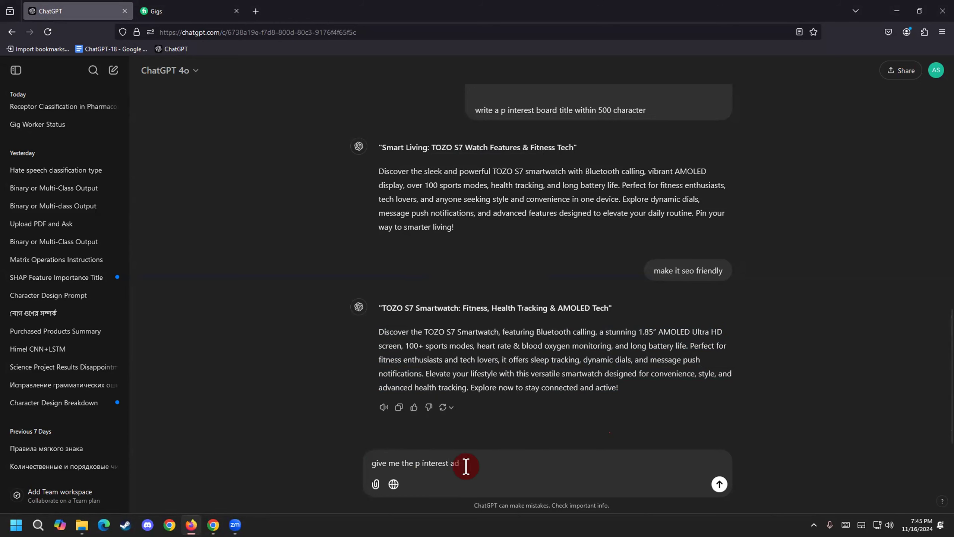
{"action": "type", "text": "description"}
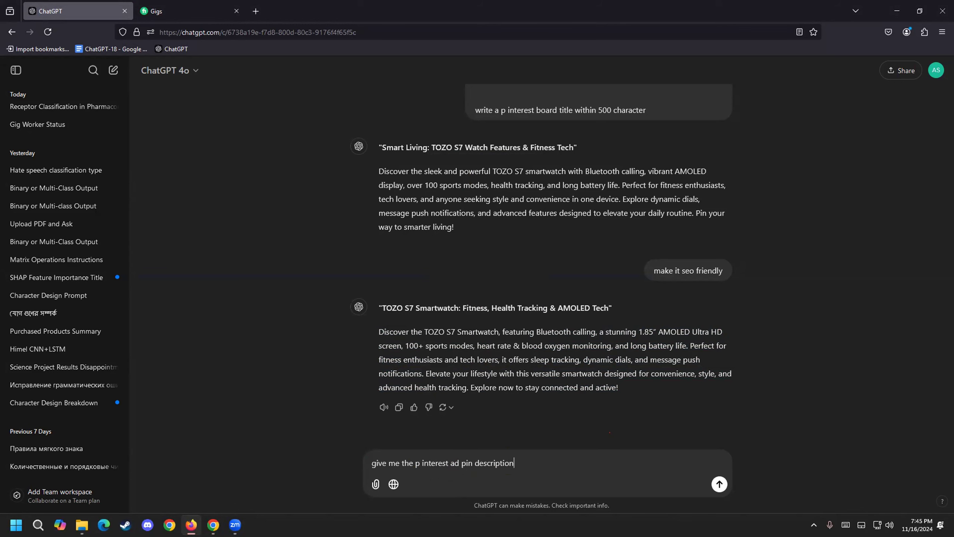
{"action": "key", "text": "Return"}
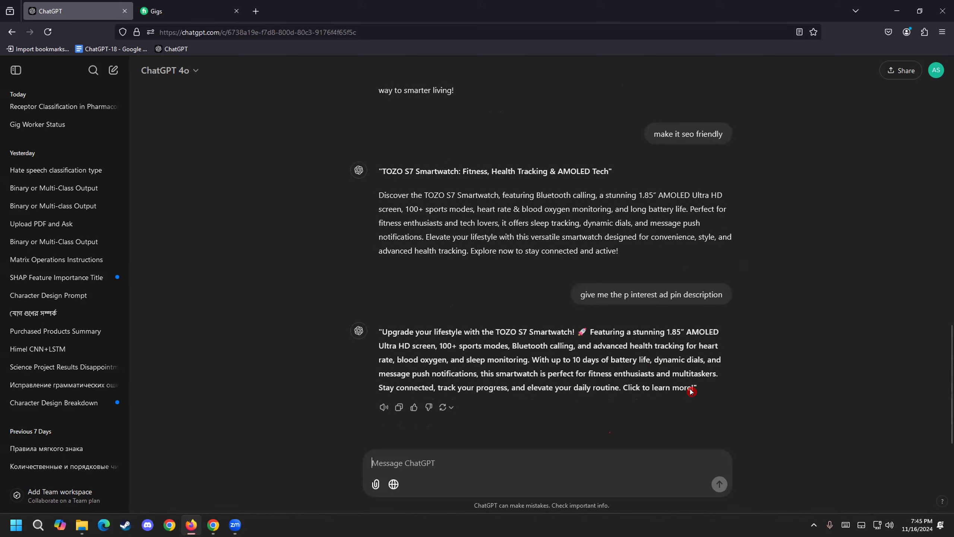
Step: Copy ChatGPT's pin description without its quotation marks and paste it into the new pin's description on Pinterest
{"action": "mouse_move", "coordinate": [692, 387]}
{"action": "left_mouse_down"}
{"action": "mouse_move", "coordinate": [543, 333]}
{"action": "mouse_move", "coordinate": [379, 332]}
{"action": "left_mouse_up"}
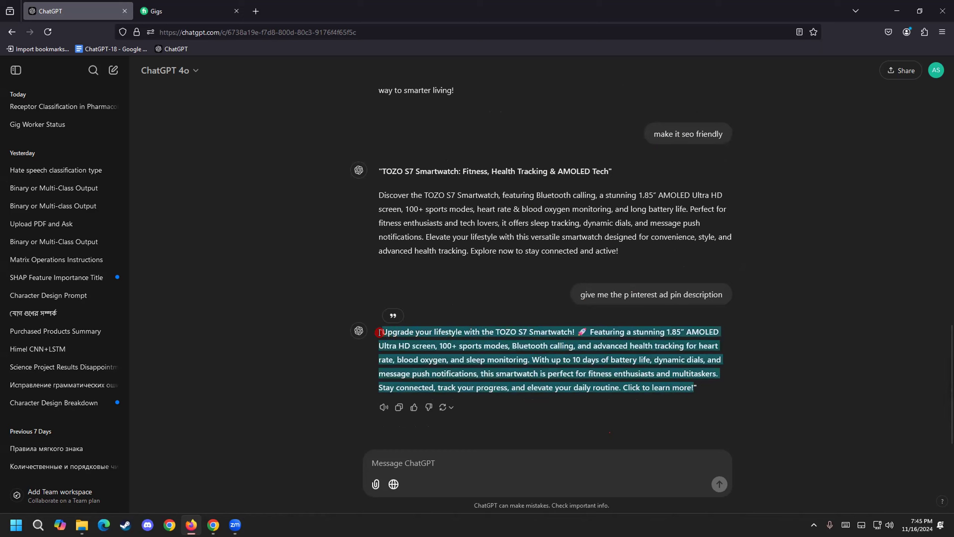
{"action": "right_click", "coordinate": [421, 339]}
{"action": "left_click", "coordinate": [435, 342]}
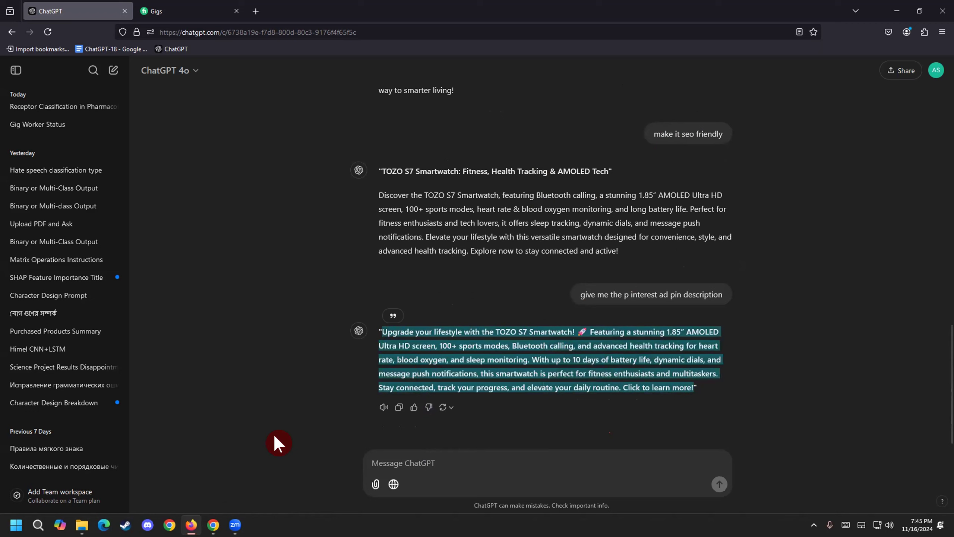
{"action": "mouse_move", "coordinate": [213, 524]}
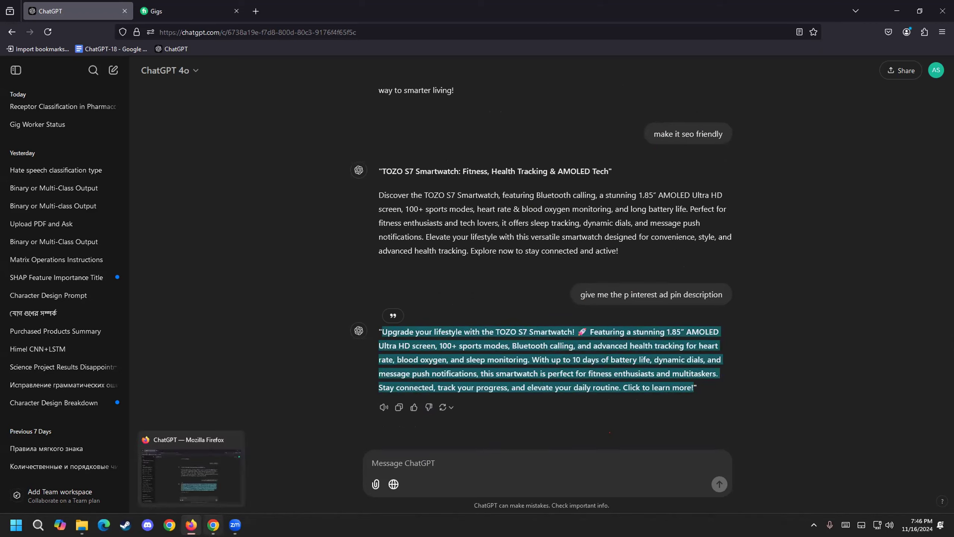
{"action": "left_click", "coordinate": [210, 469]}
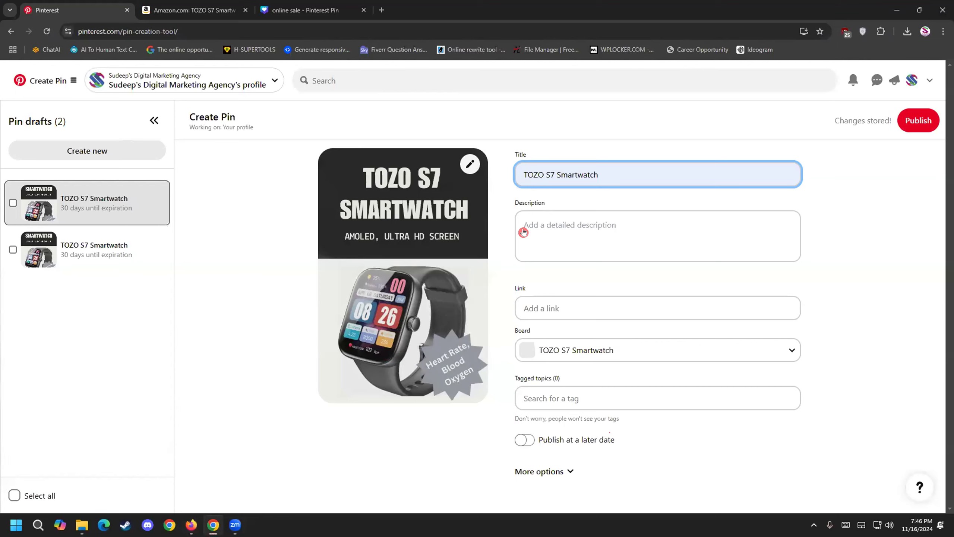
{"action": "left_click", "coordinate": [587, 235]}
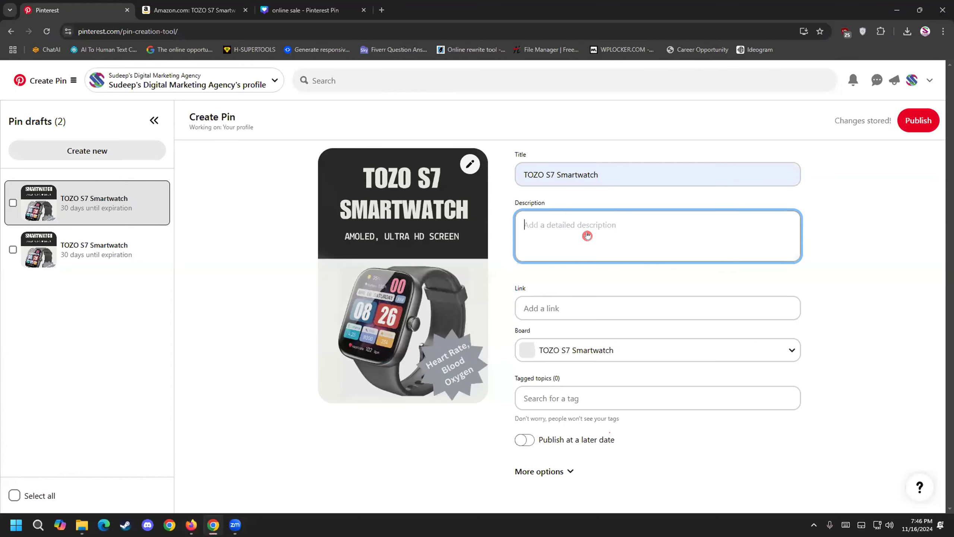
{"action": "key", "text": "ctrl+v"}
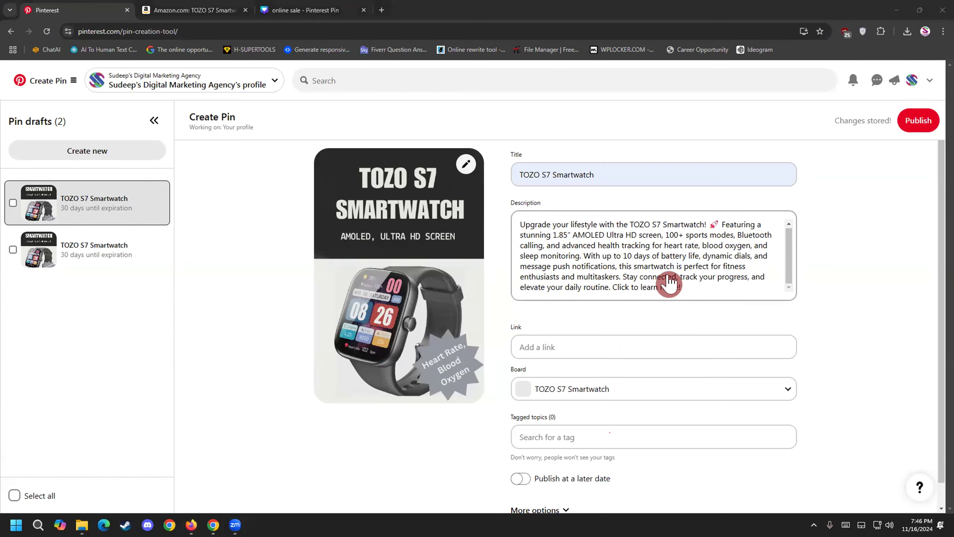
Step: Start a hashtag line with "#" directly below the pasted text in the pin's description
{"action": "left_click", "coordinate": [701, 289]}
{"action": "key", "text": "Return"}
{"action": "key", "text": "Return"}
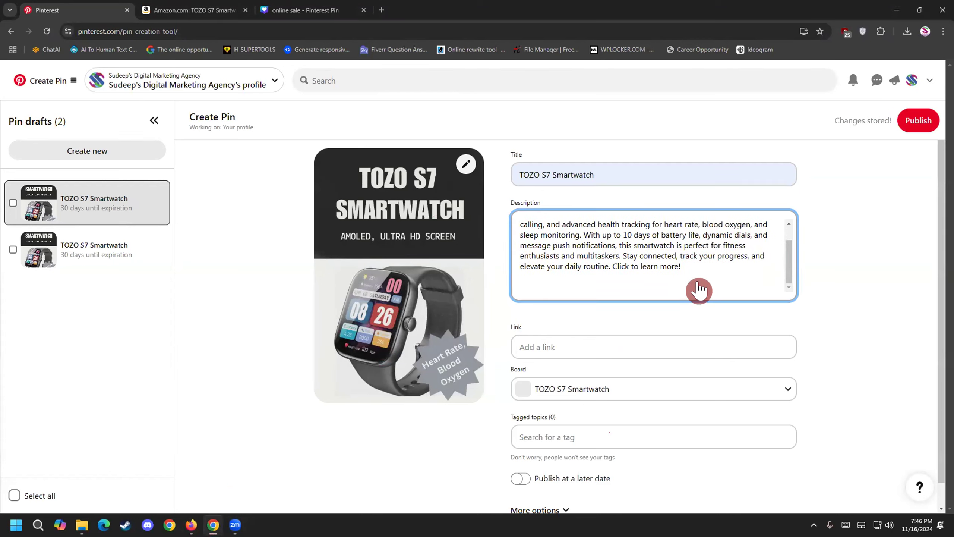
{"action": "key", "text": "BackSpace"}
{"action": "type", "text": "#"}
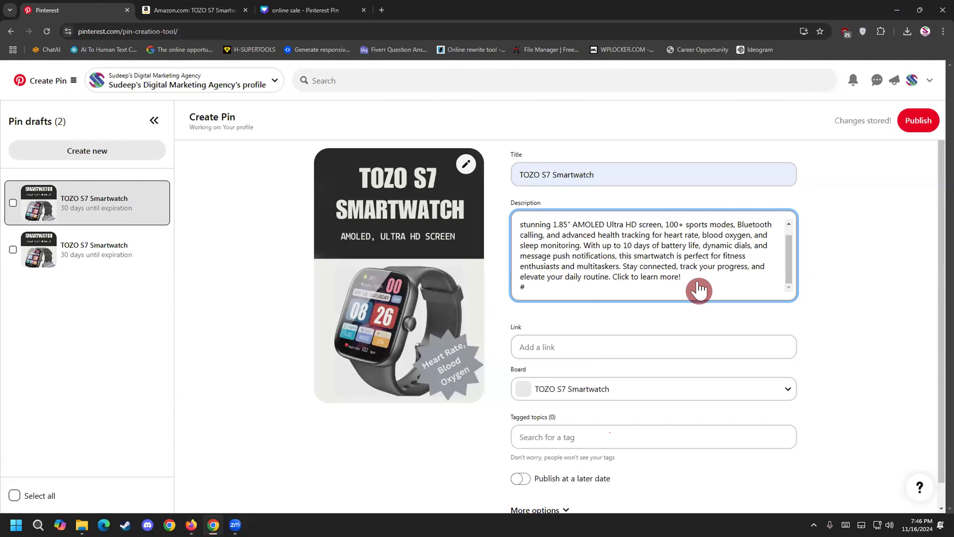
{"action": "left_click", "coordinate": [391, 245]}
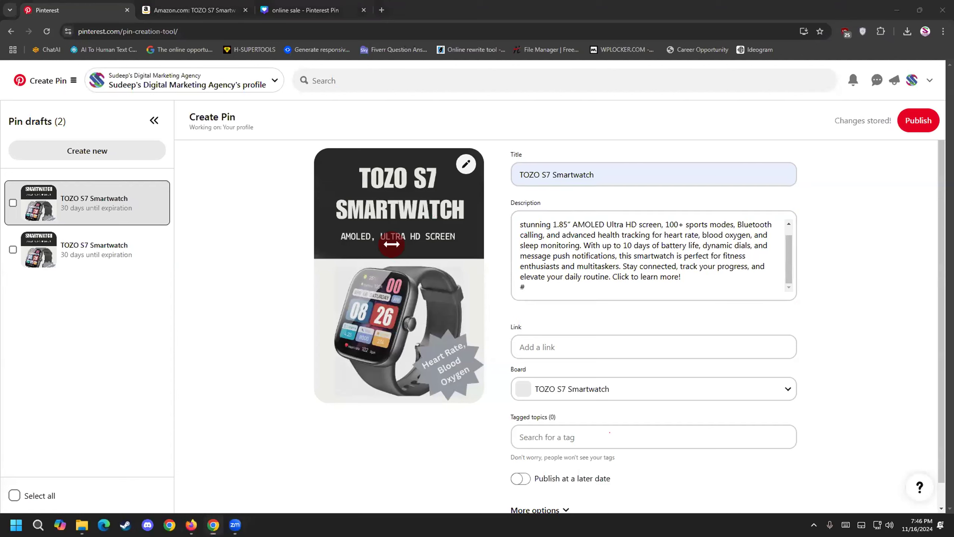
{"action": "left_click", "coordinate": [748, 267]}
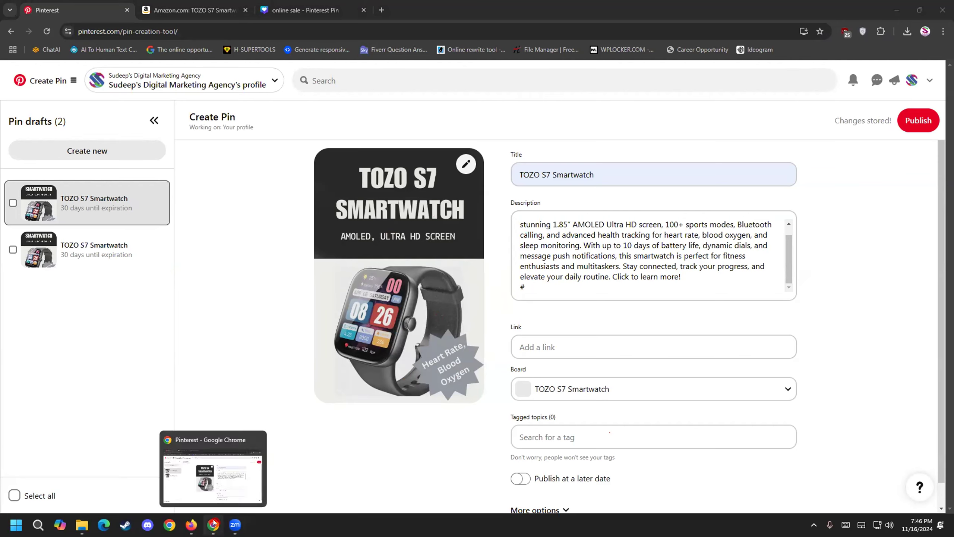
Step: Switch to ChatGPT and send the request "give me some seo friendly hastags"
{"action": "left_click", "coordinate": [192, 523]}
{"action": "left_click", "coordinate": [426, 453]}
{"action": "type", "text": "g"}
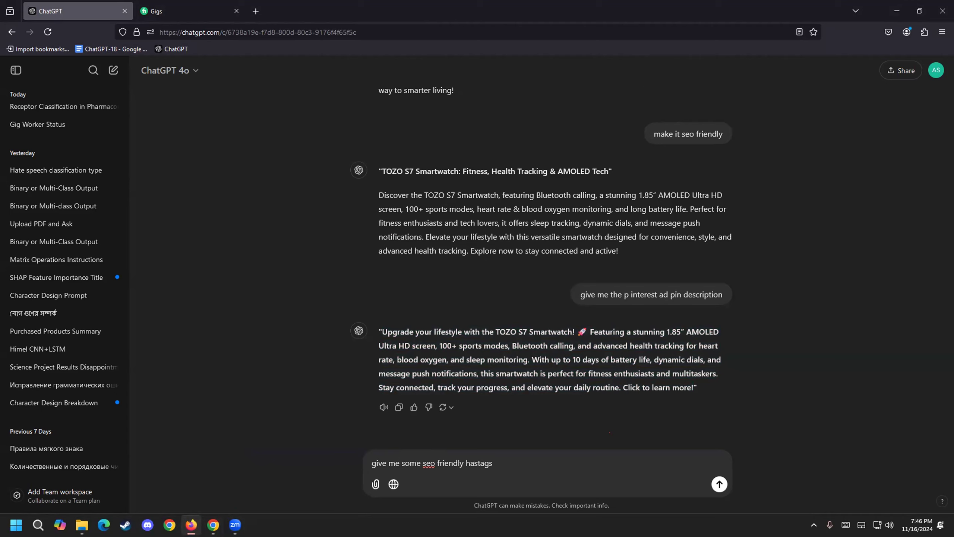
{"action": "key", "text": "Return"}
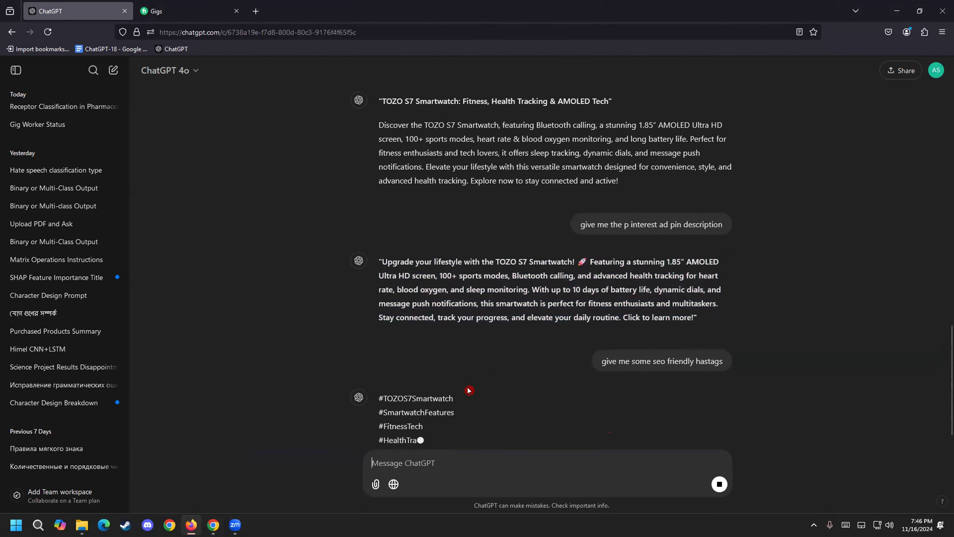
Step: Copy the hashtag #TOZOS7Smartwatch from ChatGPT's reply and paste it into the hashtag line of the pin's description on Pinterest
{"action": "scroll", "coordinate": [475, 394], "scroll_direction": "up", "scroll_amount": 1}
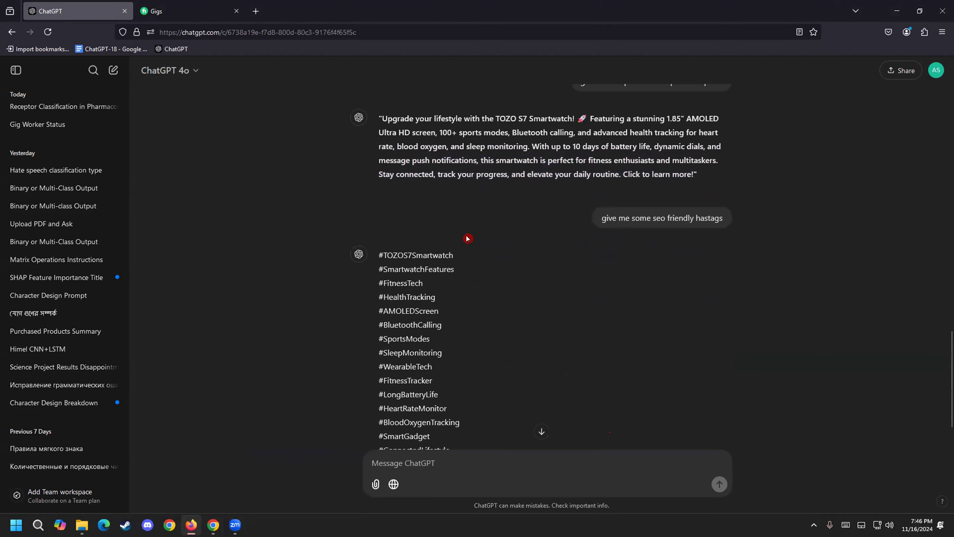
{"action": "left_click_drag", "start_coordinate": [454, 249], "coordinate": [371, 248]}
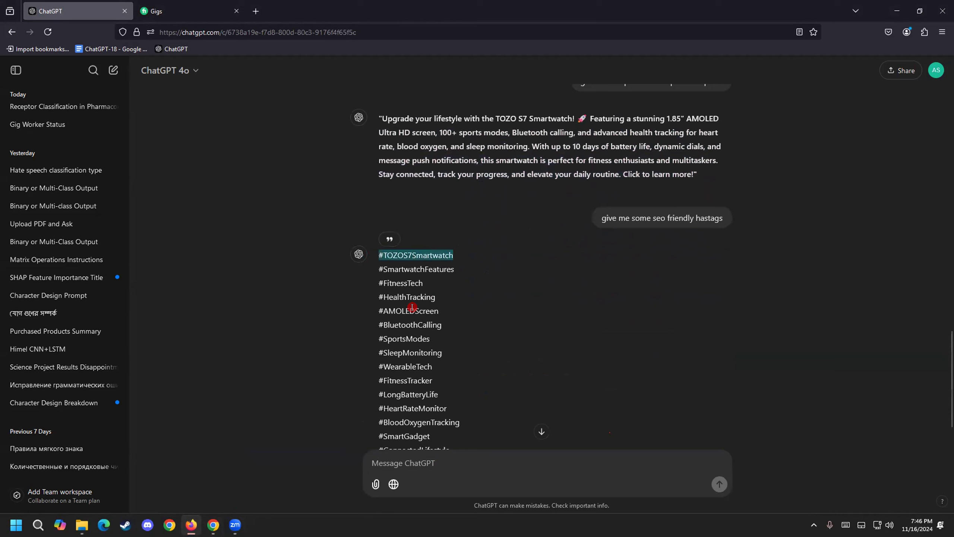
{"action": "left_click", "coordinate": [214, 523]}
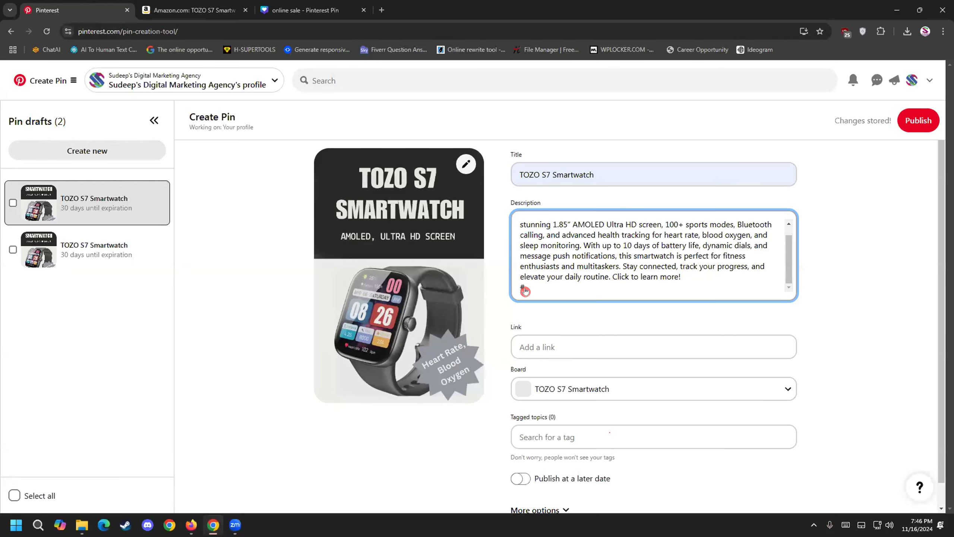
{"action": "key", "text": "ctrl+v"}
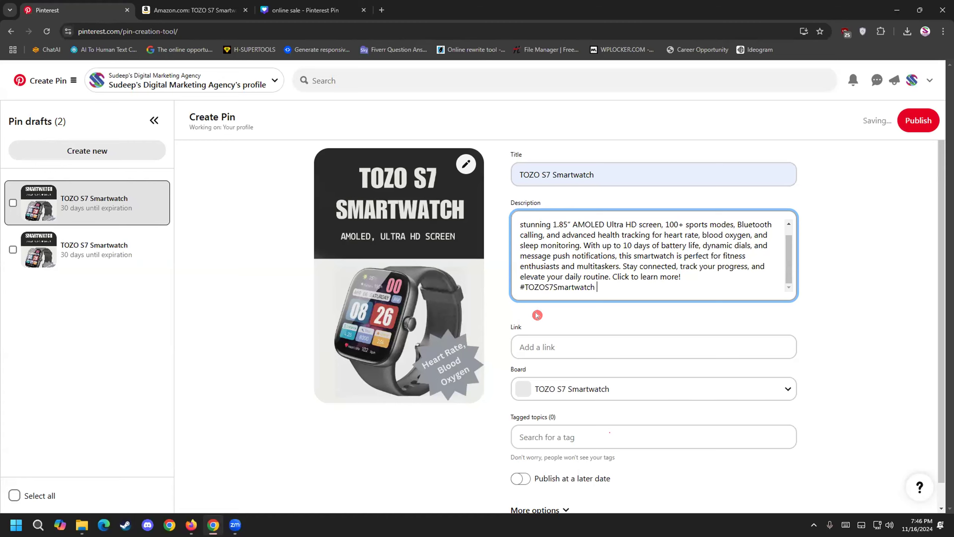
Step: Copy #SmartwatchFeatures from ChatGPT's hashtag list and add it after the first hashtag in the Pinterest pin's description
{"action": "left_click", "coordinate": [191, 524]}
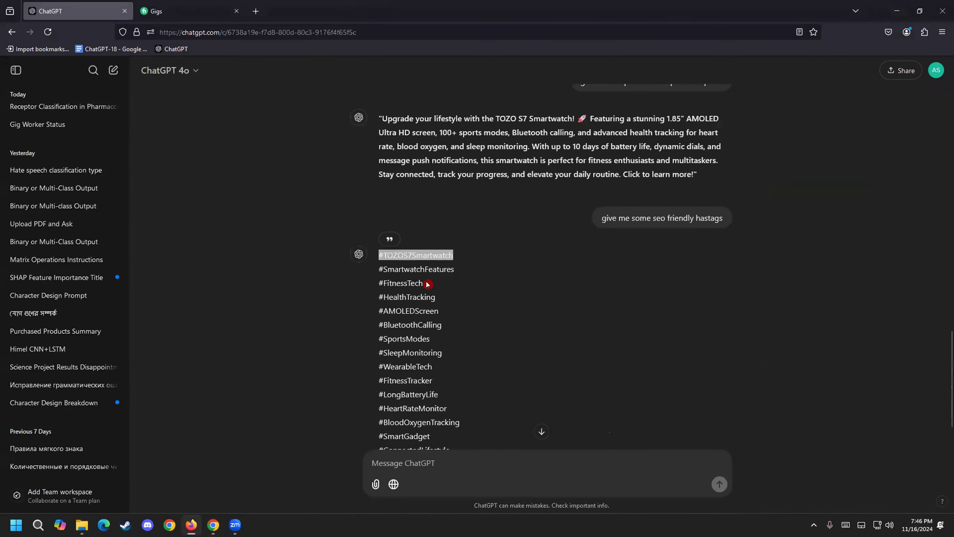
{"action": "left_click_drag", "start_coordinate": [453, 270], "coordinate": [369, 269]}
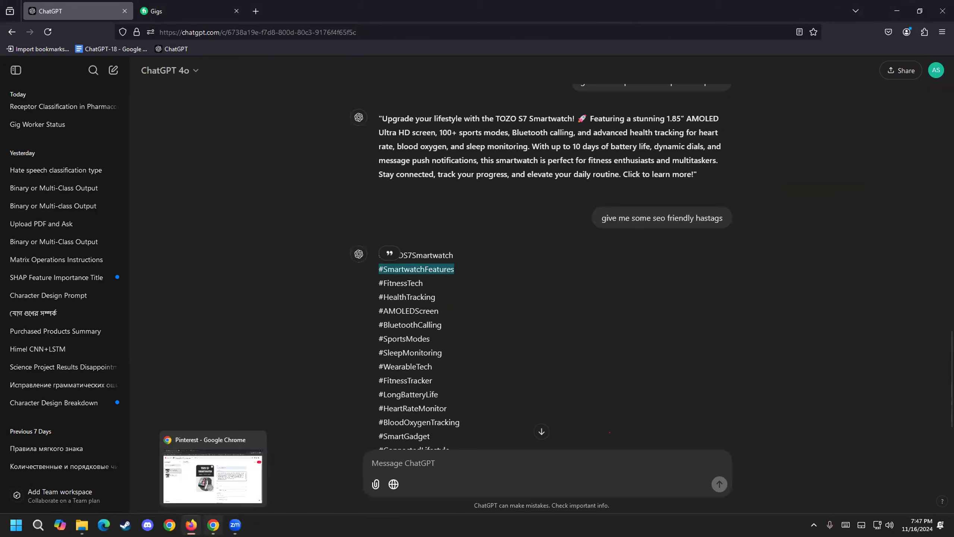
{"action": "left_click", "coordinate": [213, 524]}
{"action": "key", "text": "ctrl+v"}
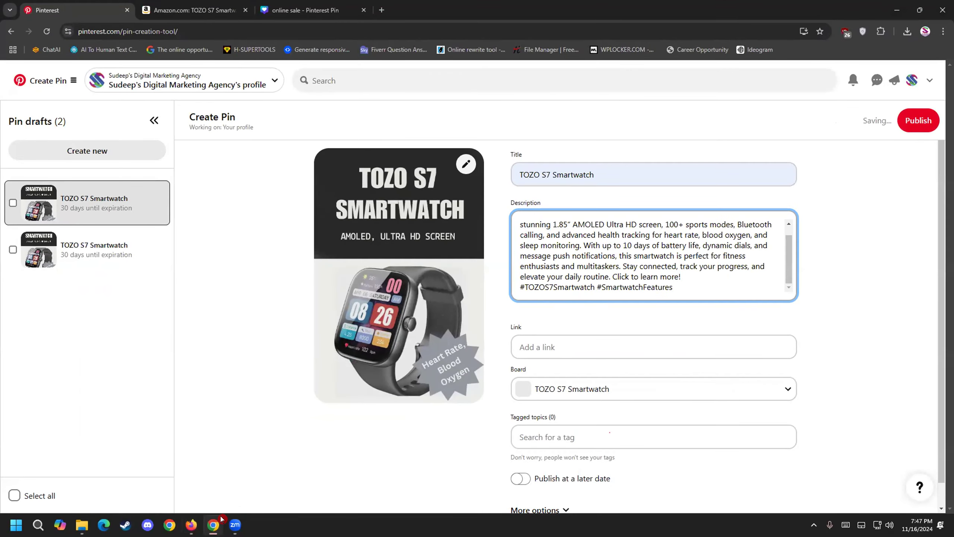
Step: Return to ChatGPT, copy #FitnessTracker from the hashtag list and append it to the hashtags in the Pinterest pin's description
{"action": "left_click", "coordinate": [222, 519]}
{"action": "scroll", "coordinate": [335, 350], "scroll_direction": "down", "scroll_amount": 2}
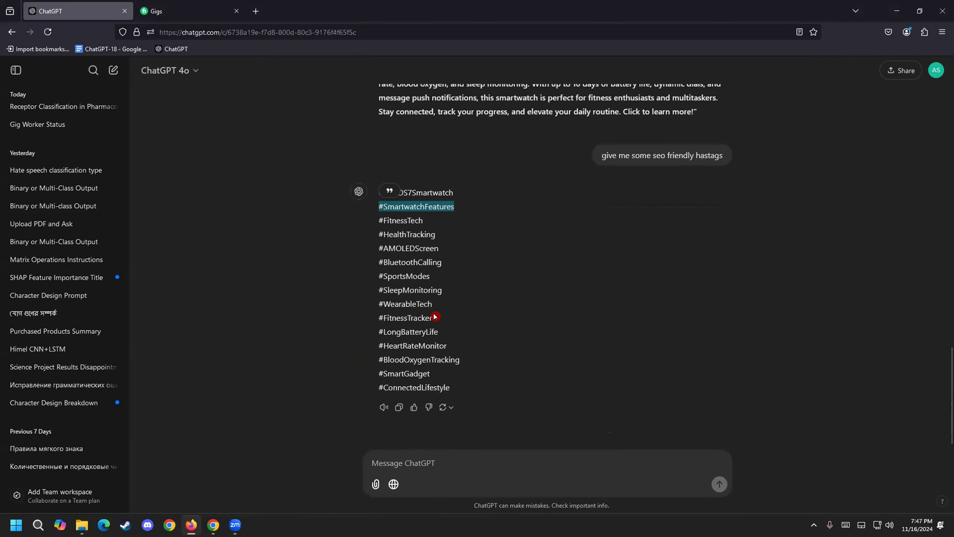
{"action": "left_click_drag", "start_coordinate": [434, 316], "coordinate": [371, 317]}
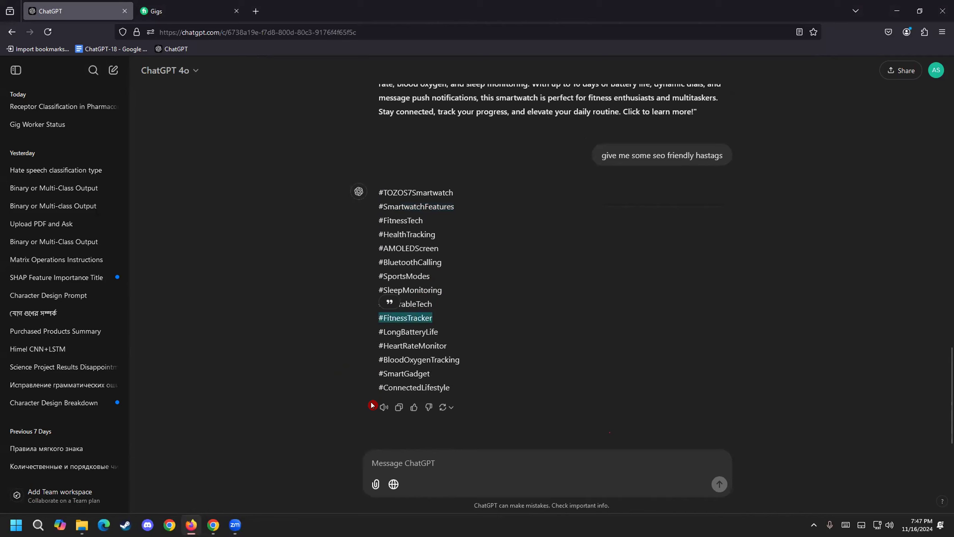
{"action": "left_click", "coordinate": [213, 525]}
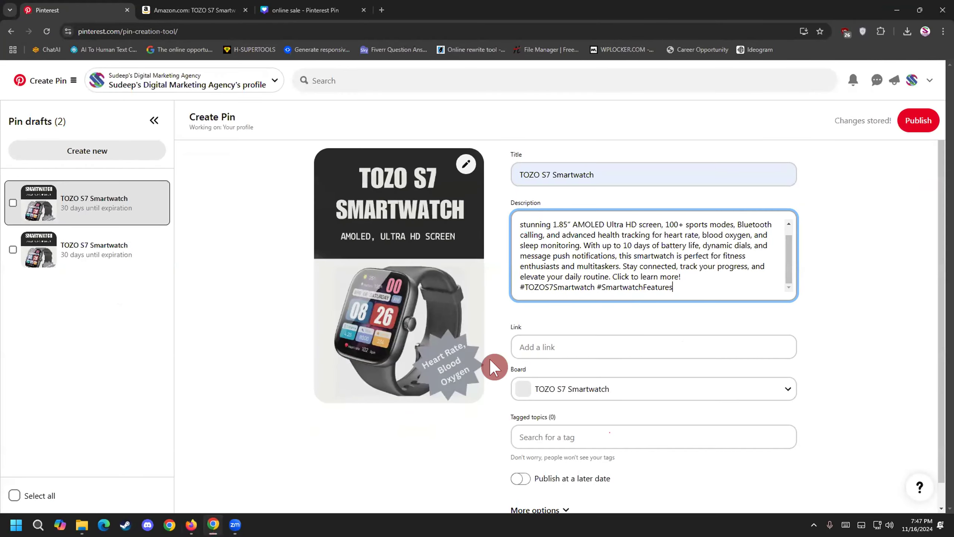
{"action": "key", "text": "ctrl+v"}
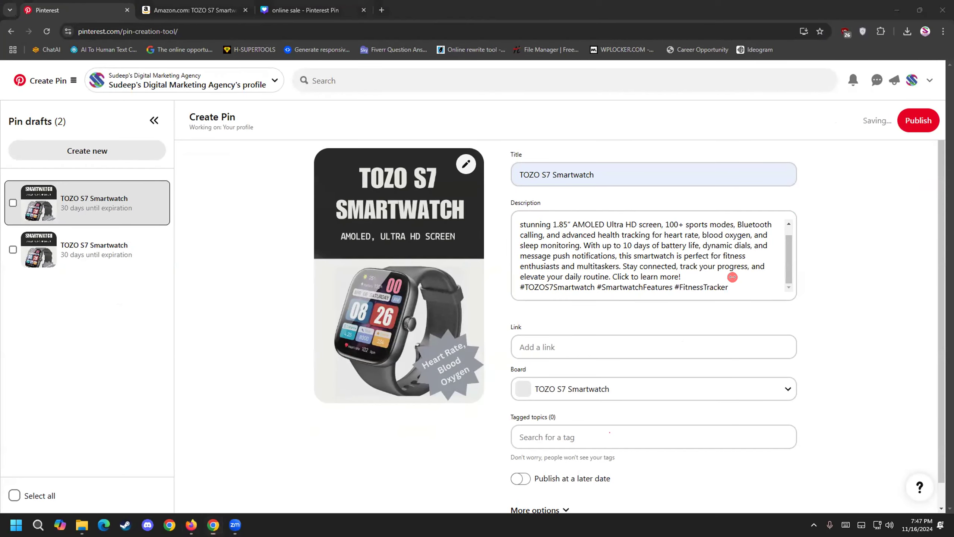
{"action": "left_click", "coordinate": [738, 282]}
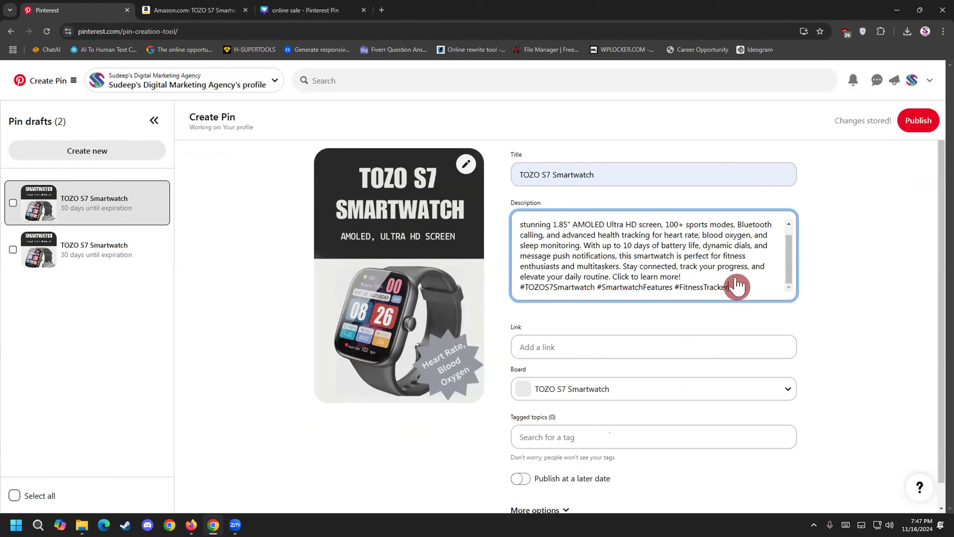
Step: Copy #BloodOxygenTracking from ChatGPT's hashtag list and append it to the end of the Pinterest pin's description
{"action": "left_click", "coordinate": [191, 524]}
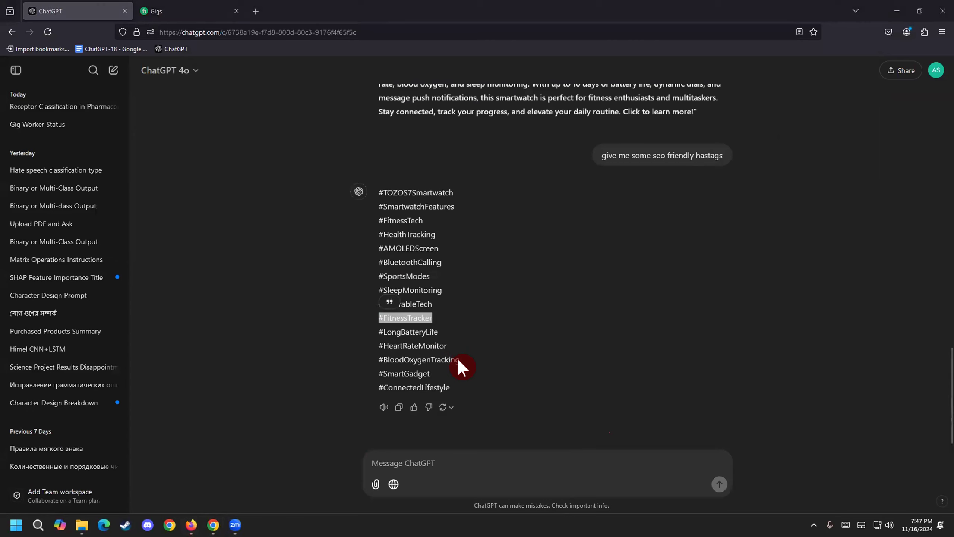
{"action": "left_click_drag", "start_coordinate": [460, 359], "coordinate": [370, 367]}
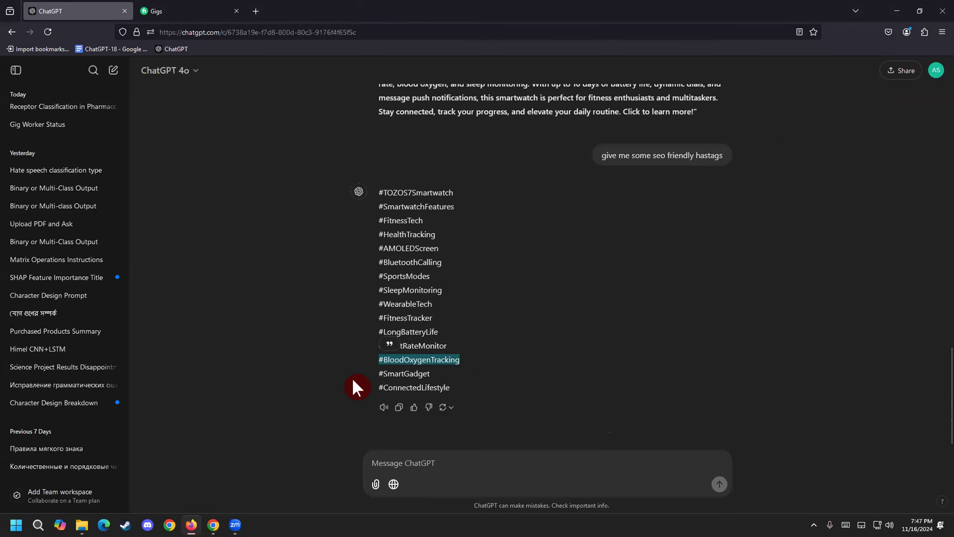
{"action": "left_click", "coordinate": [213, 524]}
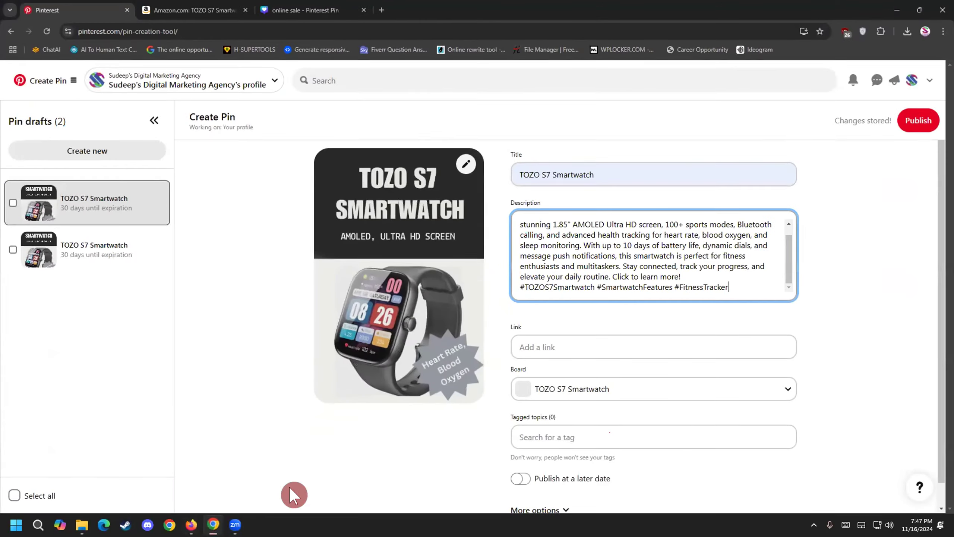
{"action": "key", "text": "alt+Tab"}
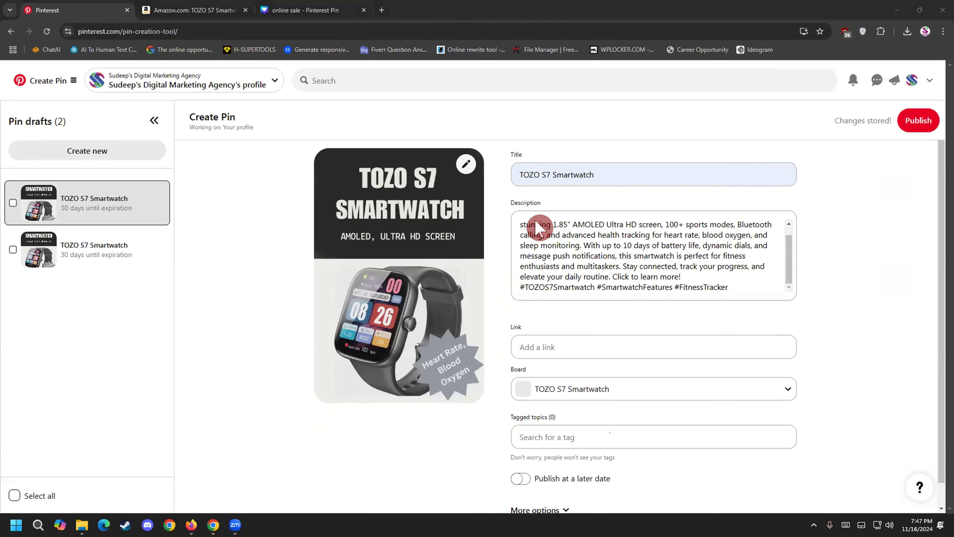
{"action": "left_click", "coordinate": [746, 288]}
{"action": "key", "text": "ctrl+v"}
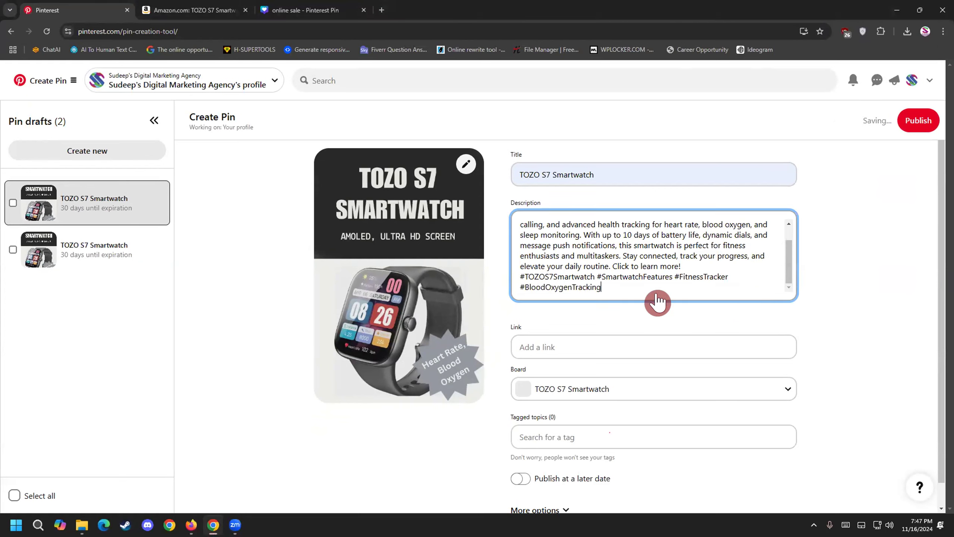
Step: Switch to the Amazon page of the TOZO S7 Smartwatch and copy its full web address
{"action": "left_click", "coordinate": [555, 343]}
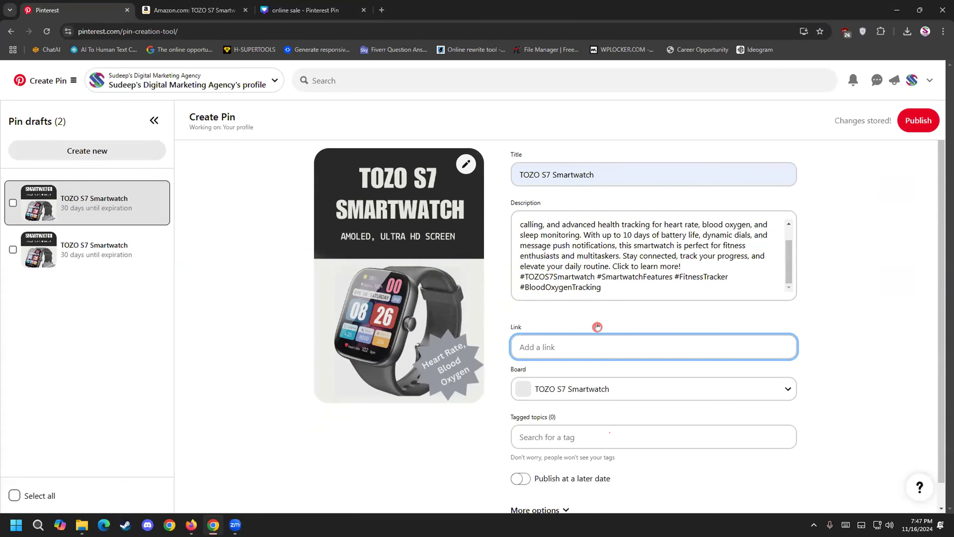
{"action": "left_click", "coordinate": [215, 12]}
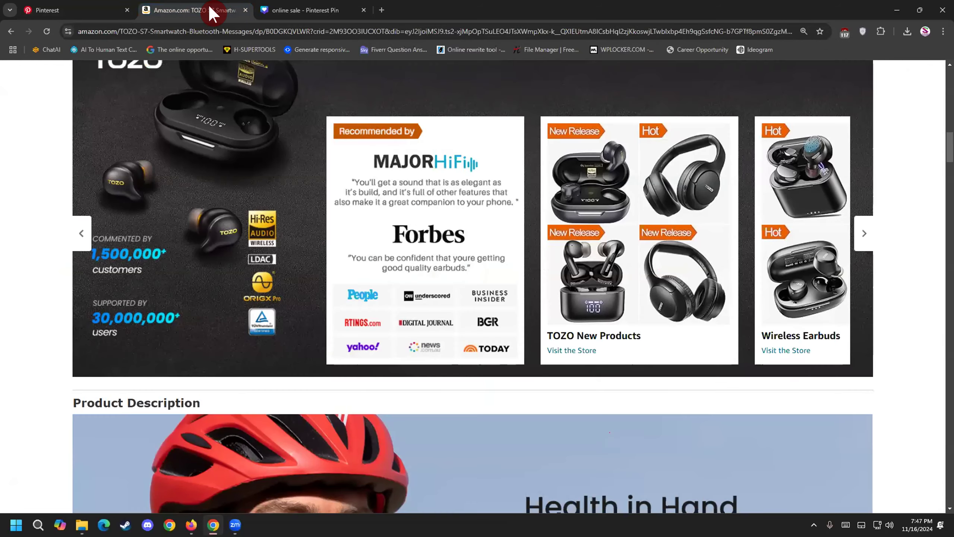
{"action": "scroll", "coordinate": [93, 364], "scroll_direction": "down", "scroll_amount": 4}
{"action": "scroll", "coordinate": [94, 364], "scroll_direction": "up", "scroll_amount": 18}
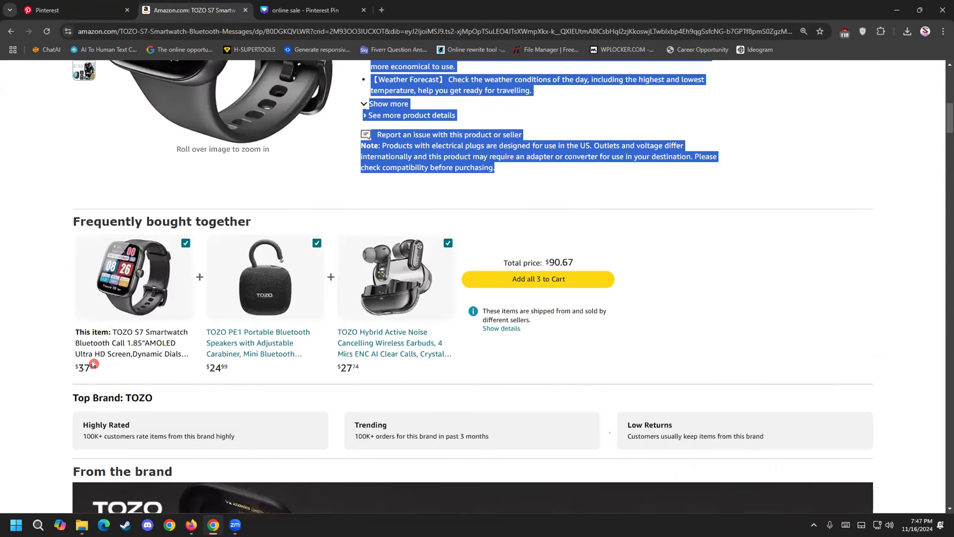
{"action": "scroll", "coordinate": [93, 363], "scroll_direction": "up", "scroll_amount": 2}
{"action": "left_click", "coordinate": [224, 31]}
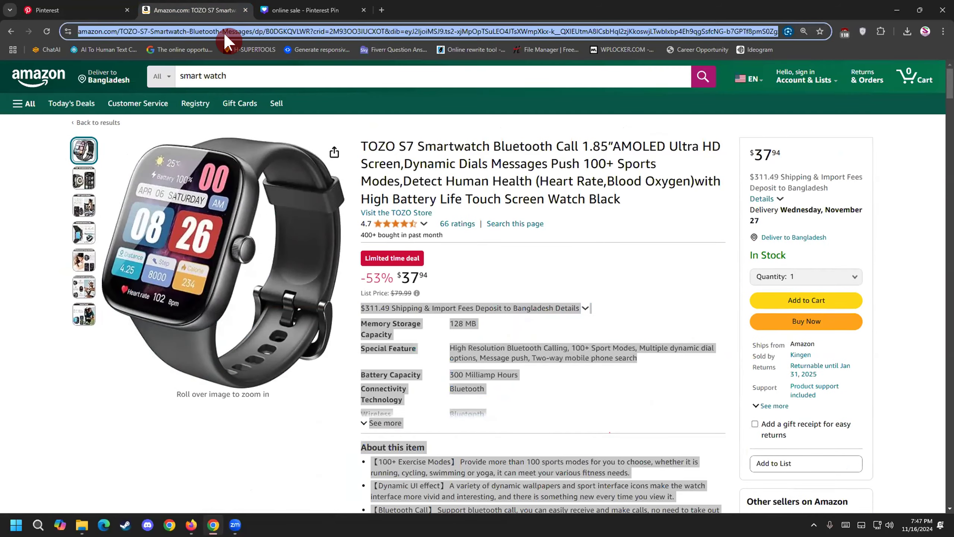
{"action": "left_click", "coordinate": [224, 31]}
{"action": "key", "text": "ctrl+a"}
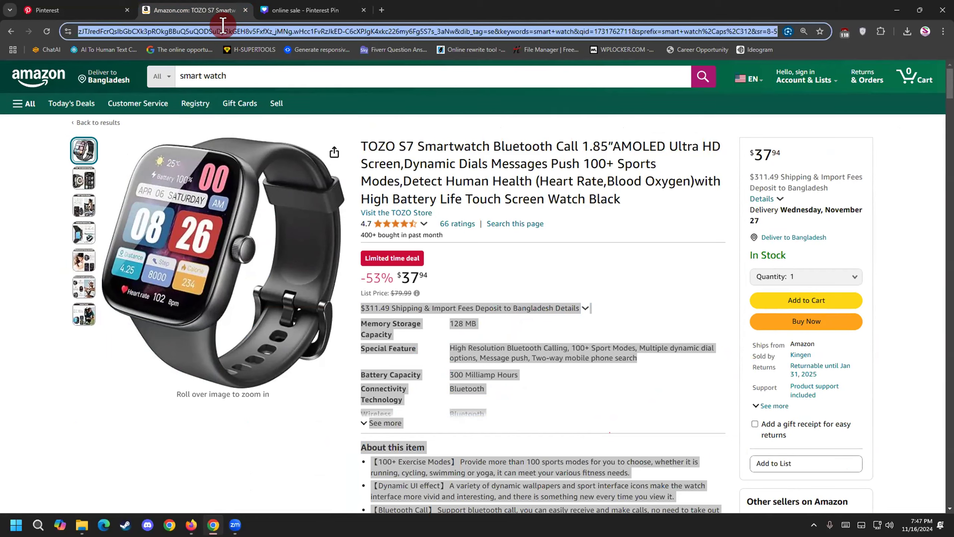
{"action": "right_click", "coordinate": [231, 33]}
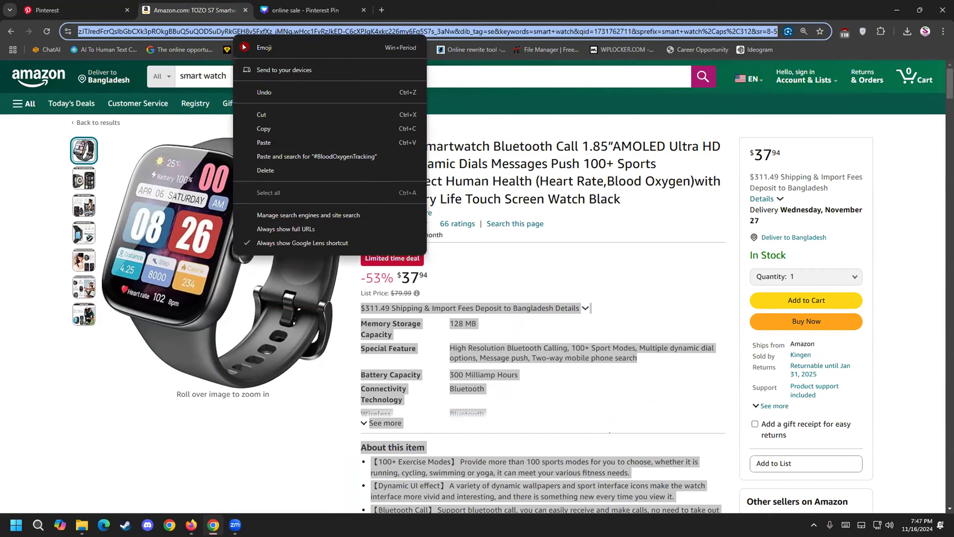
{"action": "left_click", "coordinate": [268, 128]}
Step: Return to the Pinterest pin draft and paste the copied Amazon product address as the pin's link
{"action": "left_click", "coordinate": [103, 13]}
{"action": "right_click", "coordinate": [538, 342]}
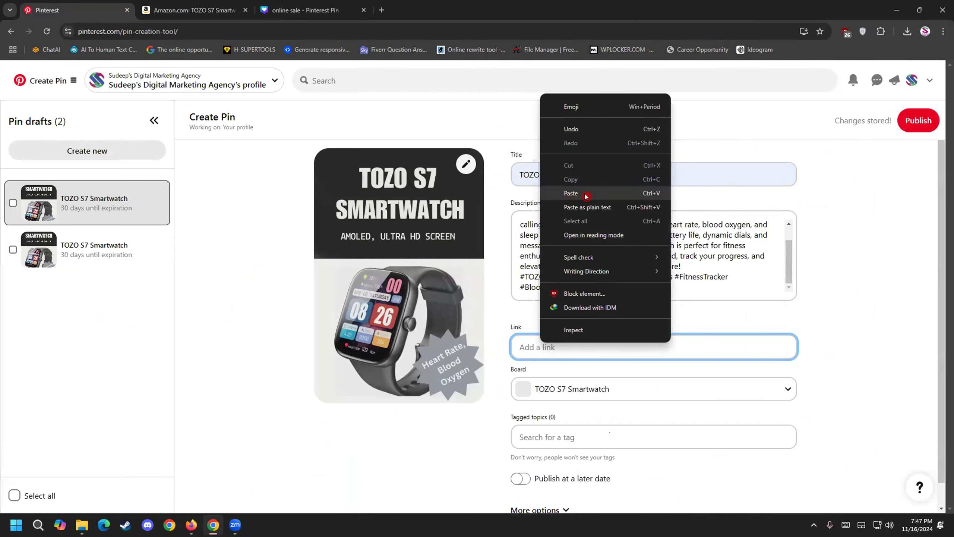
{"action": "left_click", "coordinate": [570, 191]}
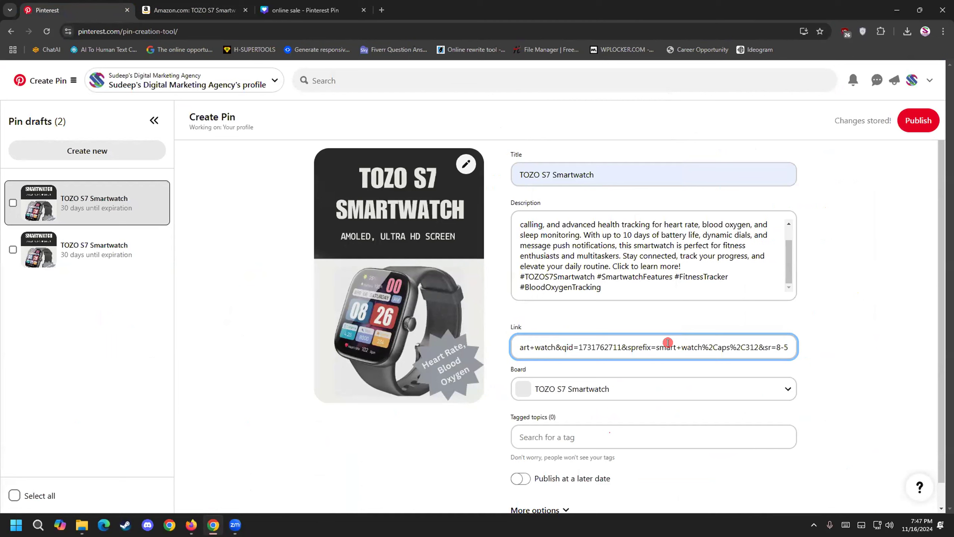
{"action": "left_click", "coordinate": [876, 363]}
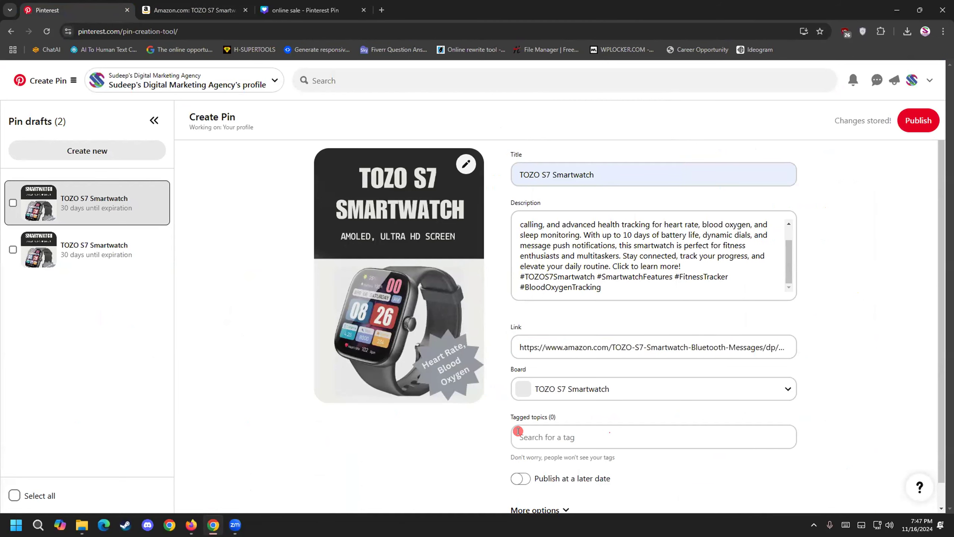
Step: Tag the pin with the topics "Smart Watch" and "Fitness Goals"
{"action": "scroll", "coordinate": [515, 433], "scroll_direction": "down", "scroll_amount": 1}
{"action": "left_click", "coordinate": [548, 405]}
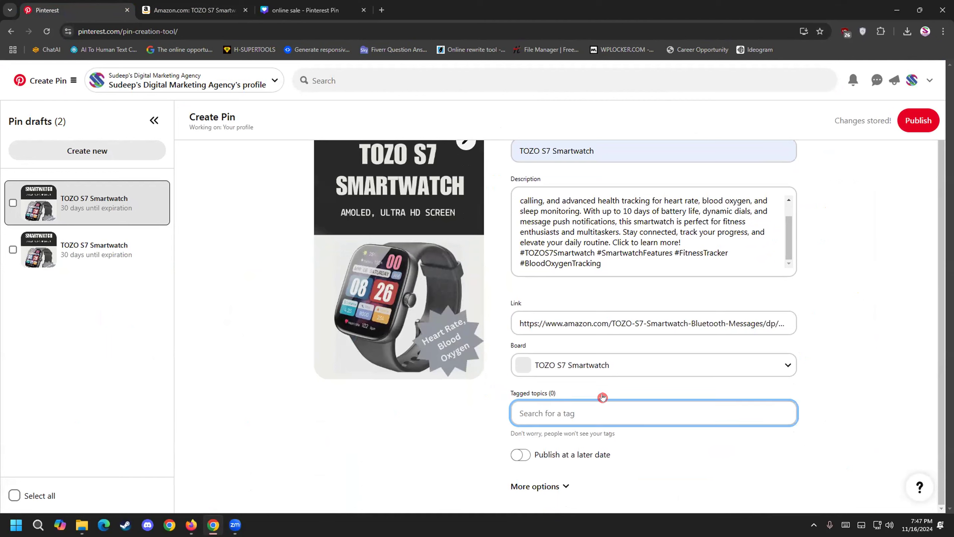
{"action": "type", "text": "smar"}
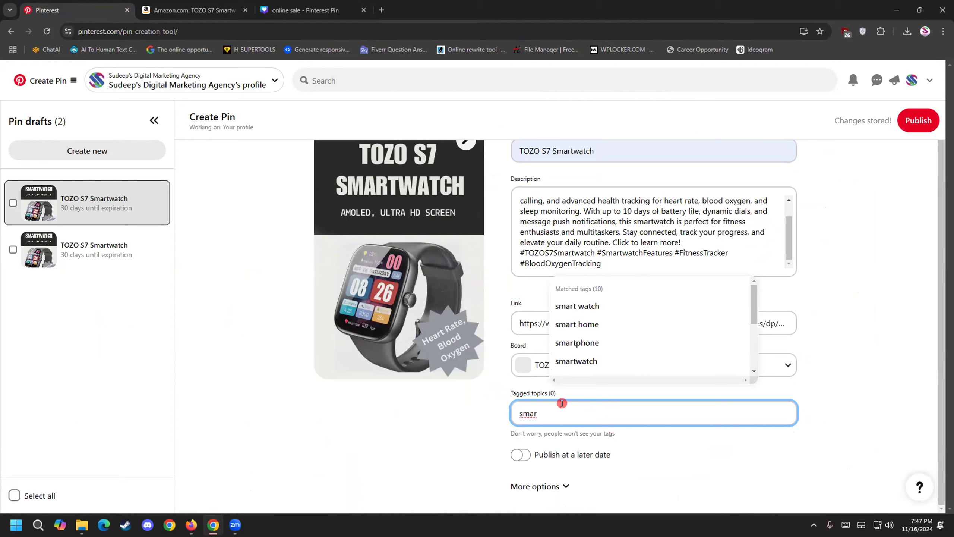
{"action": "left_click", "coordinate": [579, 305]}
{"action": "left_click", "coordinate": [581, 414]}
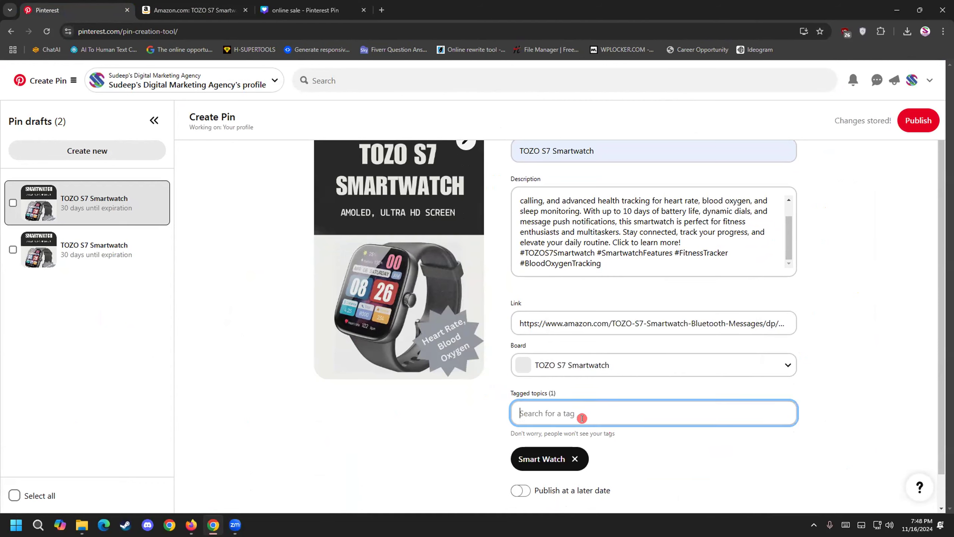
{"action": "type", "text": "fitnes"}
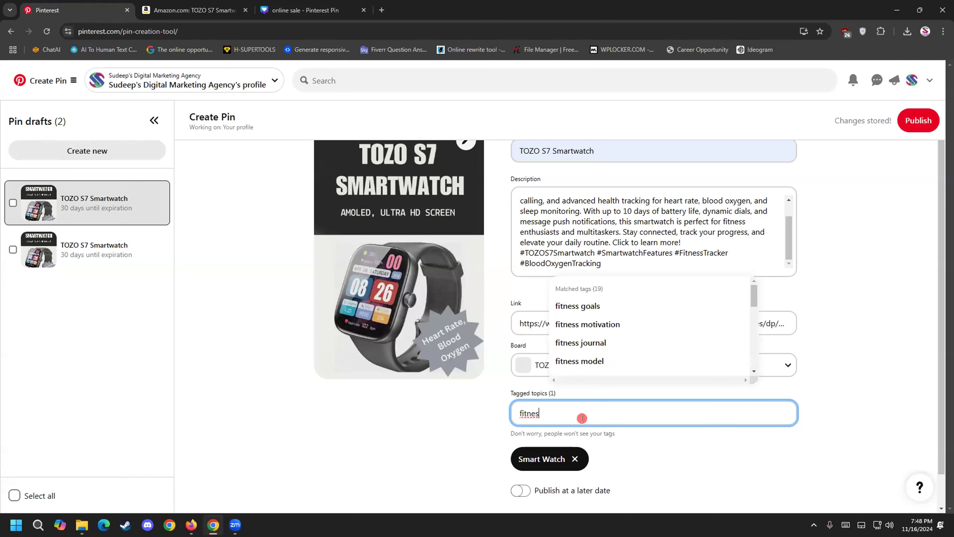
{"action": "left_click", "coordinate": [578, 306]}
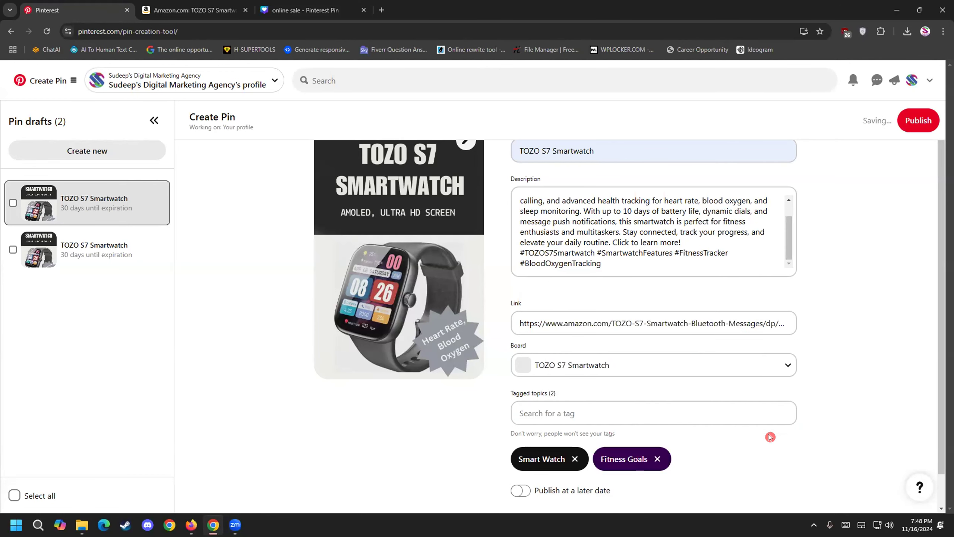
Step: Expand the pin's additional options and review the comment and similar-product settings
{"action": "scroll", "coordinate": [716, 397], "scroll_direction": "down", "scroll_amount": 1}
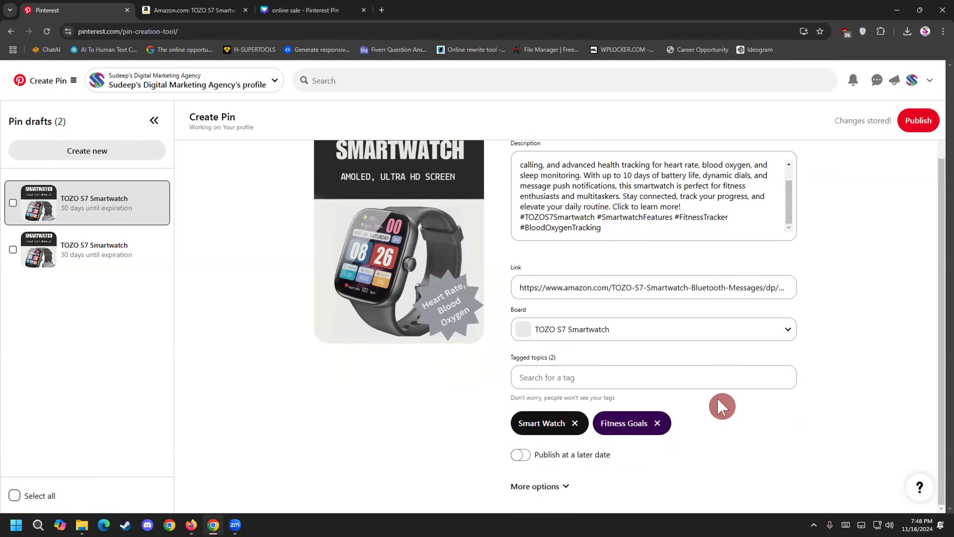
{"action": "left_click", "coordinate": [549, 488]}
{"action": "scroll", "coordinate": [632, 444], "scroll_direction": "down", "scroll_amount": 2}
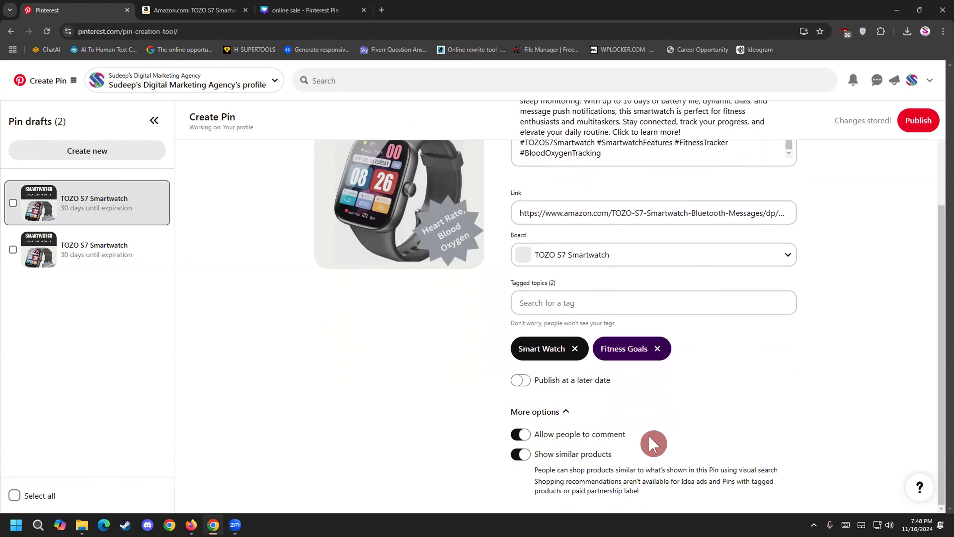
Step: Copy the pin's entire description text, including its hashtags
{"action": "scroll", "coordinate": [653, 444], "scroll_direction": "up", "scroll_amount": 4}
{"action": "left_click", "coordinate": [611, 289]}
{"action": "left_click_drag", "start_coordinate": [612, 289], "coordinate": [507, 211]}
{"action": "right_click", "coordinate": [530, 235]}
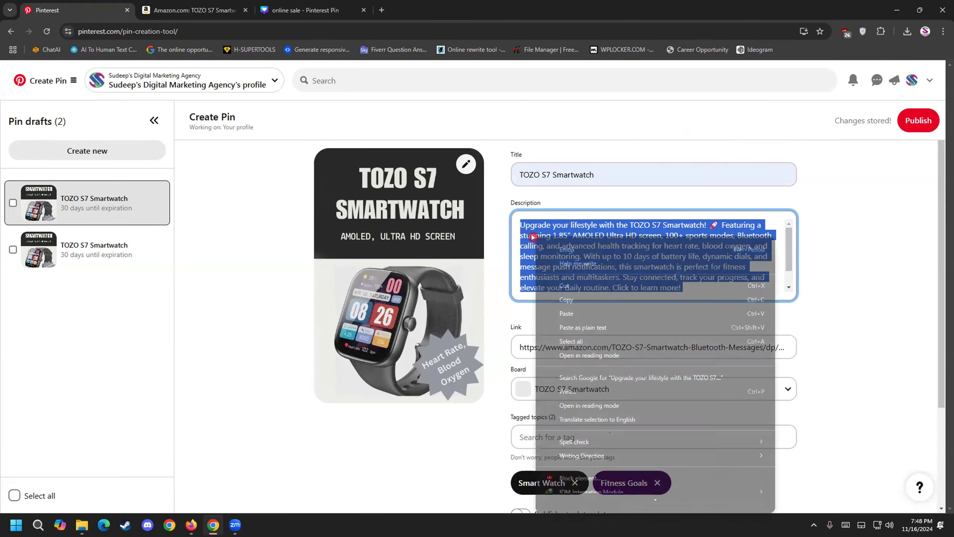
{"action": "left_click", "coordinate": [569, 299]}
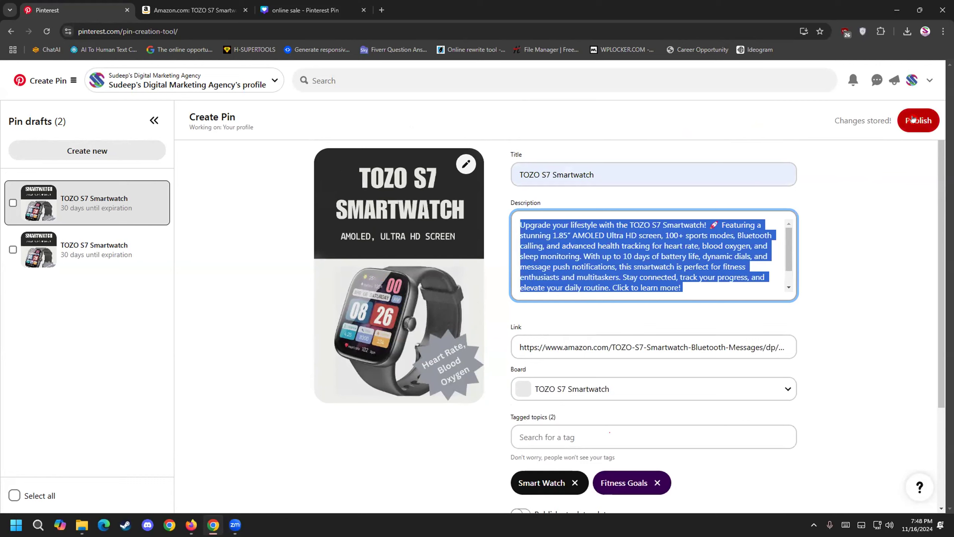
Step: Delete the duplicate TOZO S7 Smartwatch draft and publish the remaining black pin, dismissing the browser extension offer
{"action": "left_click", "coordinate": [300, 196]}
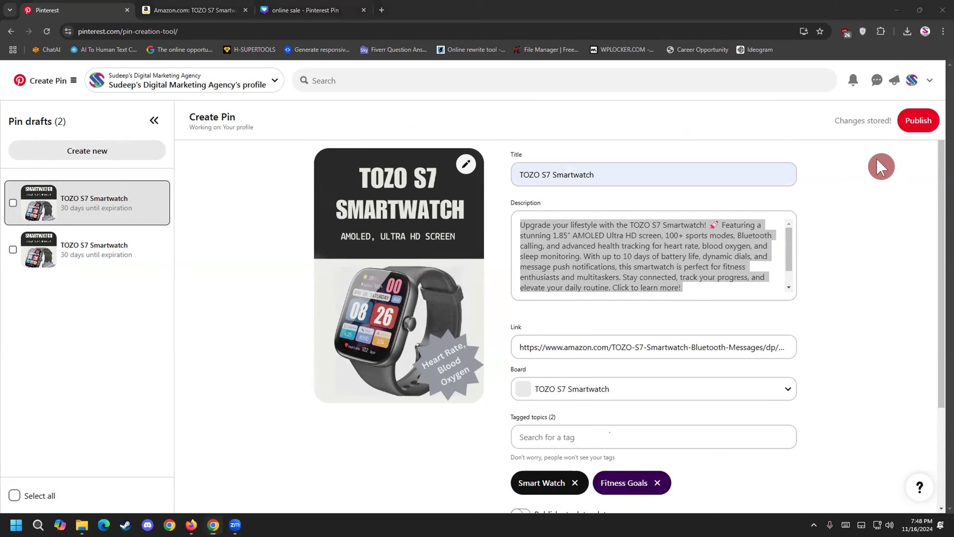
{"action": "left_click", "coordinate": [914, 120]}
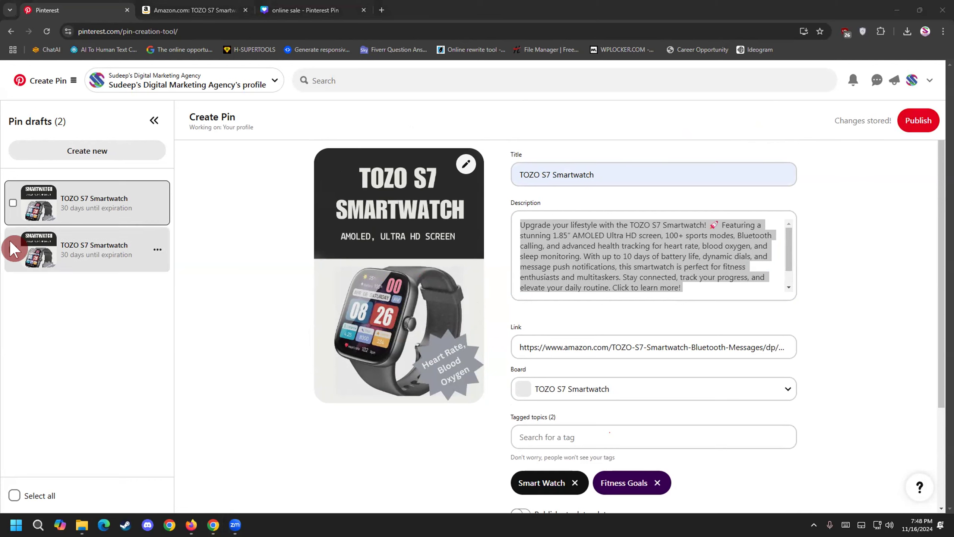
{"action": "left_click", "coordinate": [155, 251]}
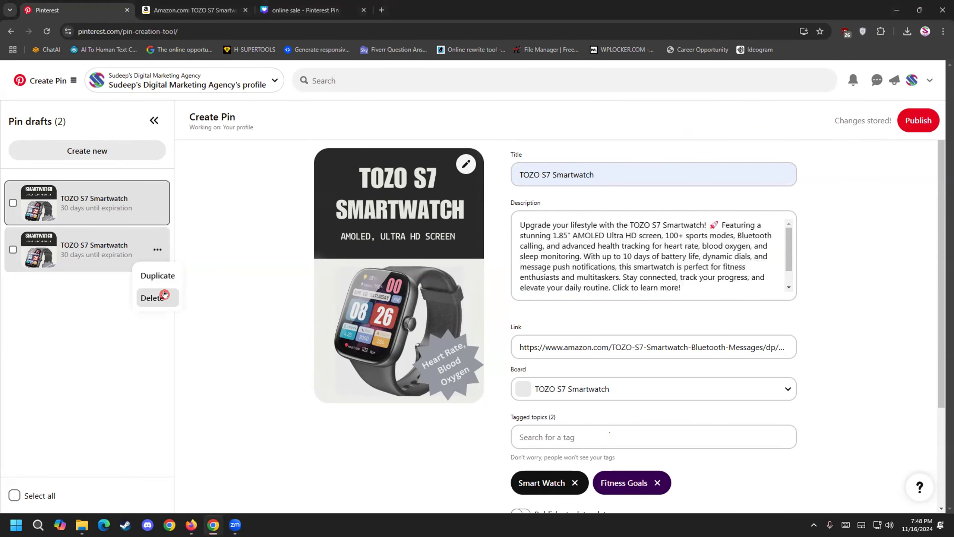
{"action": "left_click", "coordinate": [153, 297]}
{"action": "left_click", "coordinate": [546, 328]}
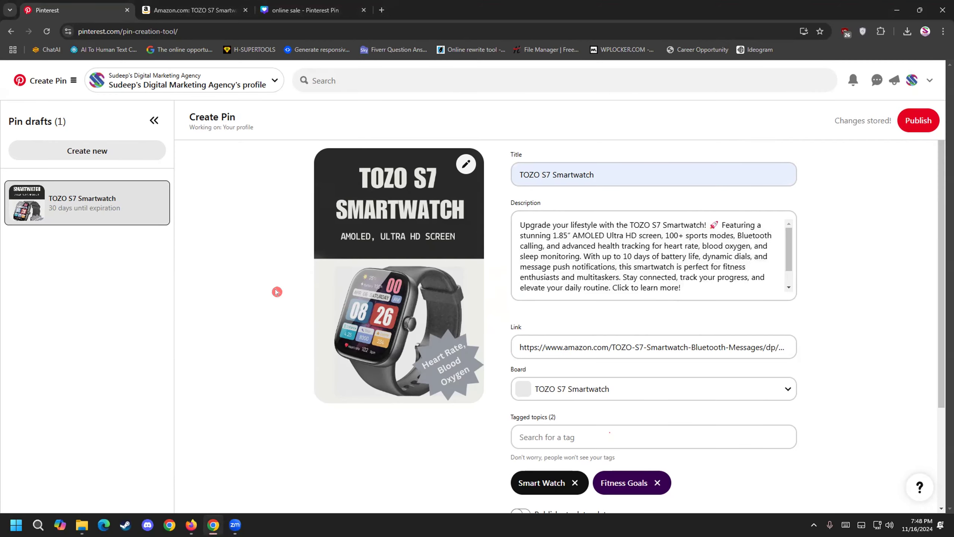
{"action": "left_click", "coordinate": [919, 121]}
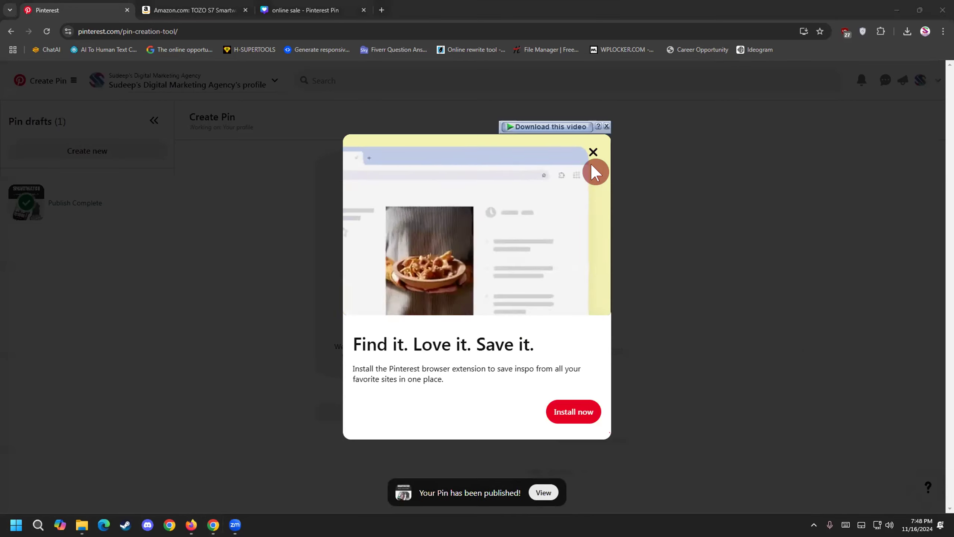
{"action": "left_click", "coordinate": [593, 151]}
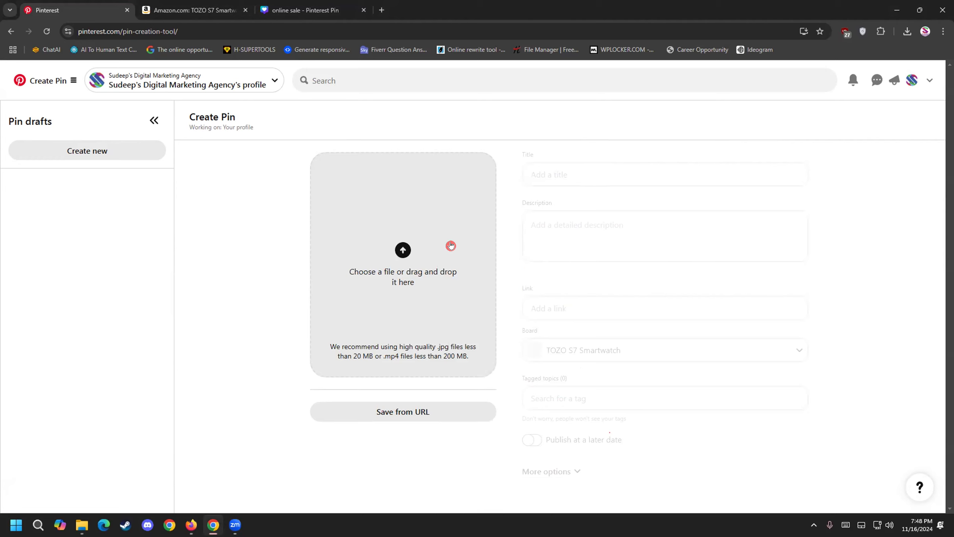
Step: Start a new pin from image 2 in the online sale folder and title it "TOZO S7 Smartwatch"
{"action": "left_click", "coordinate": [402, 260]}
{"action": "left_click", "coordinate": [246, 164]}
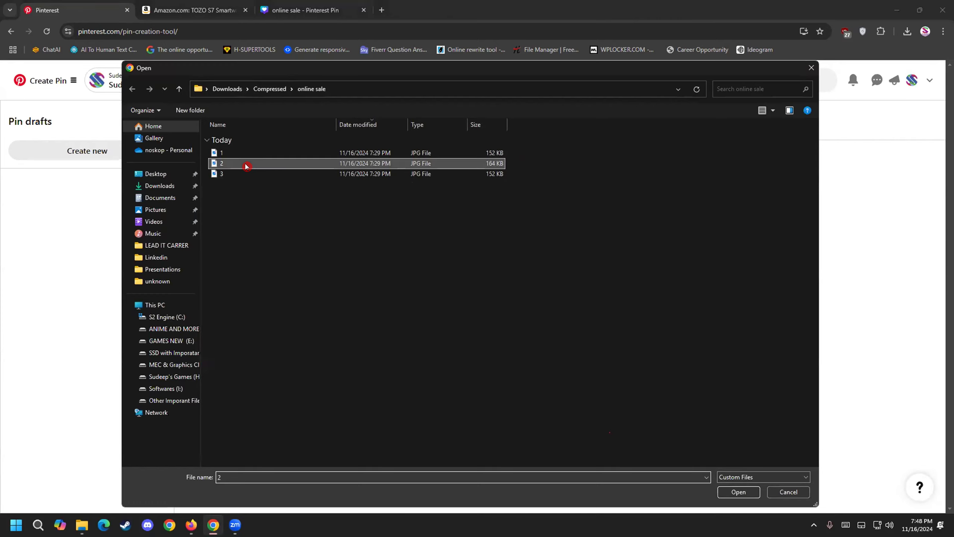
{"action": "double_click", "coordinate": [246, 164]}
{"action": "left_click", "coordinate": [560, 166]}
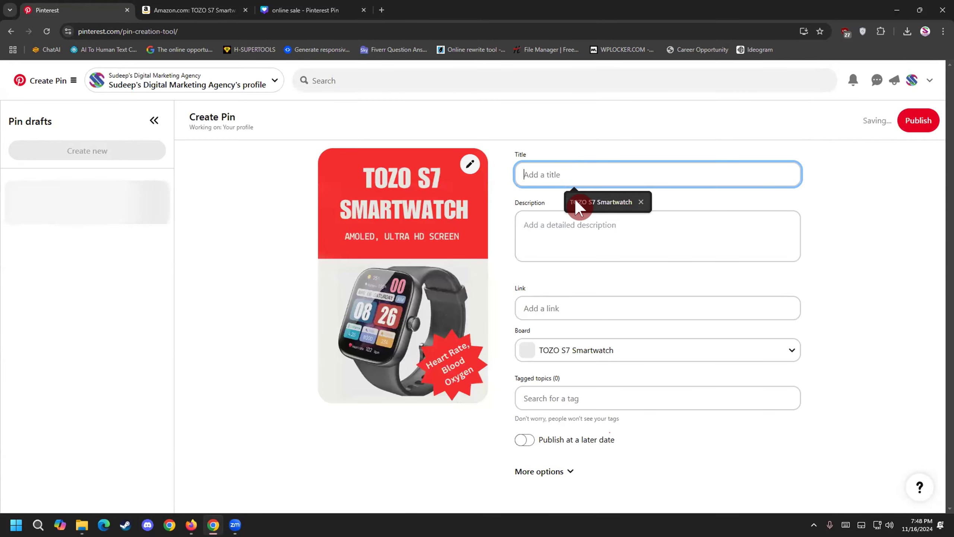
{"action": "left_click", "coordinate": [577, 203]}
Step: Paste the copied description with hashtags into the red pin and set its link to the saved Amazon product address
{"action": "left_click", "coordinate": [549, 231]}
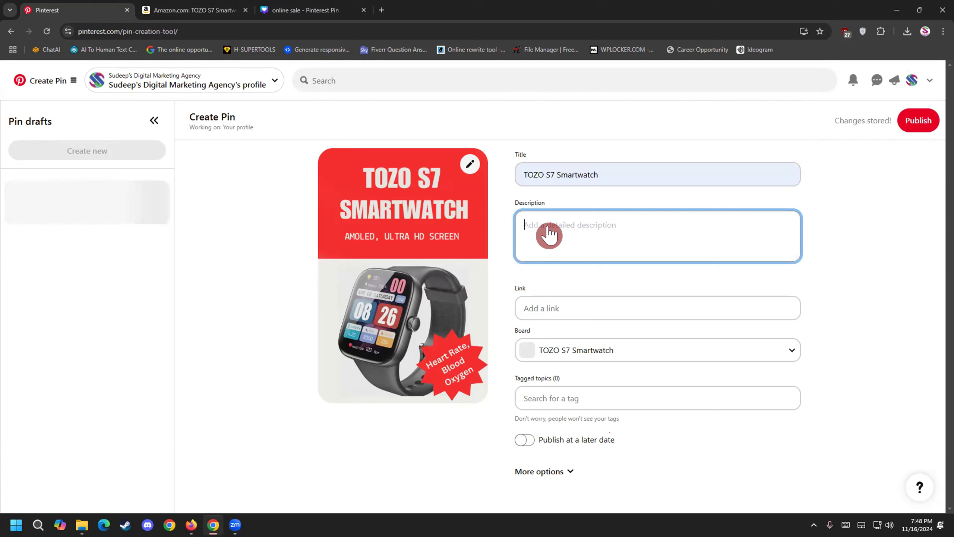
{"action": "right_click", "coordinate": [549, 227]}
{"action": "left_click", "coordinate": [580, 329]}
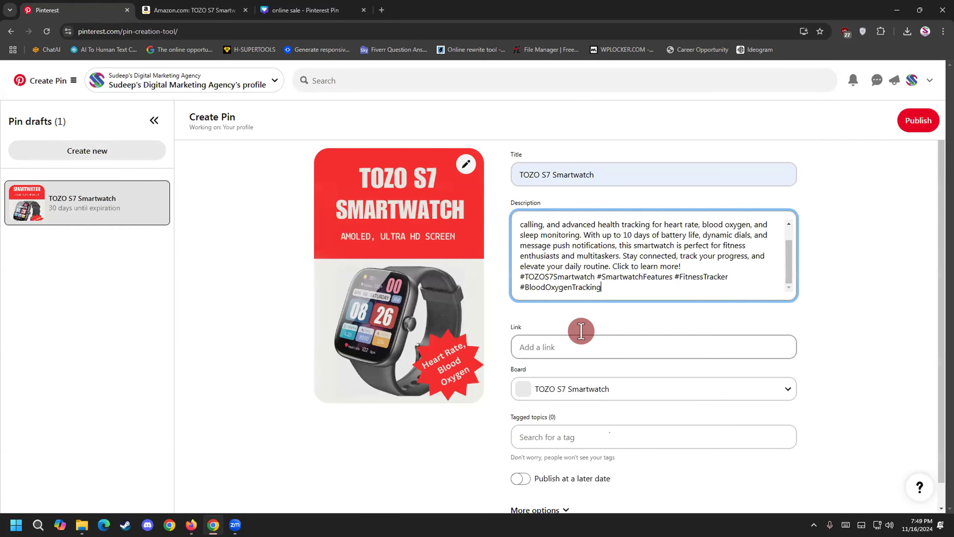
{"action": "left_click", "coordinate": [571, 339]}
{"action": "left_click", "coordinate": [578, 373]}
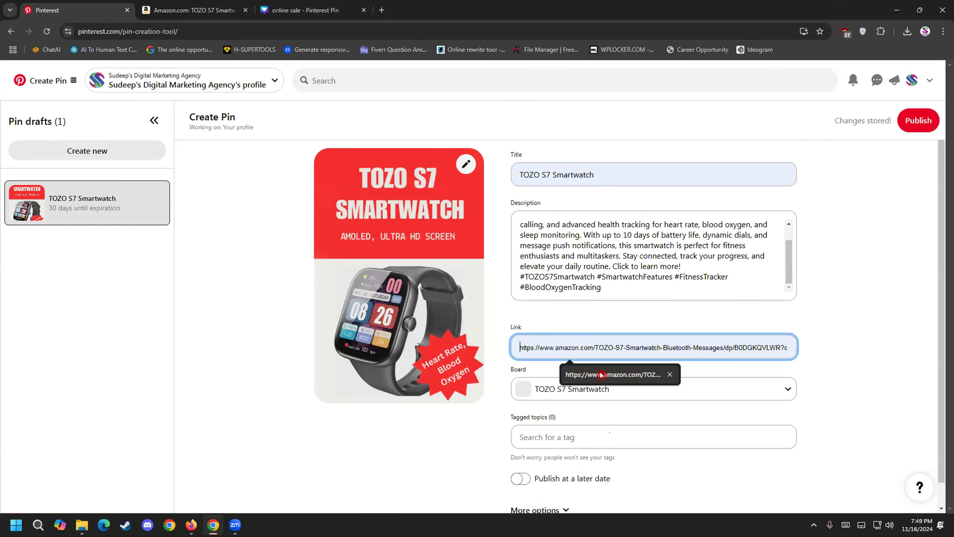
Step: Tag the red pin with the topics "Smart Watch" and "Fitness Goals" and publish it
{"action": "left_click", "coordinate": [580, 437]}
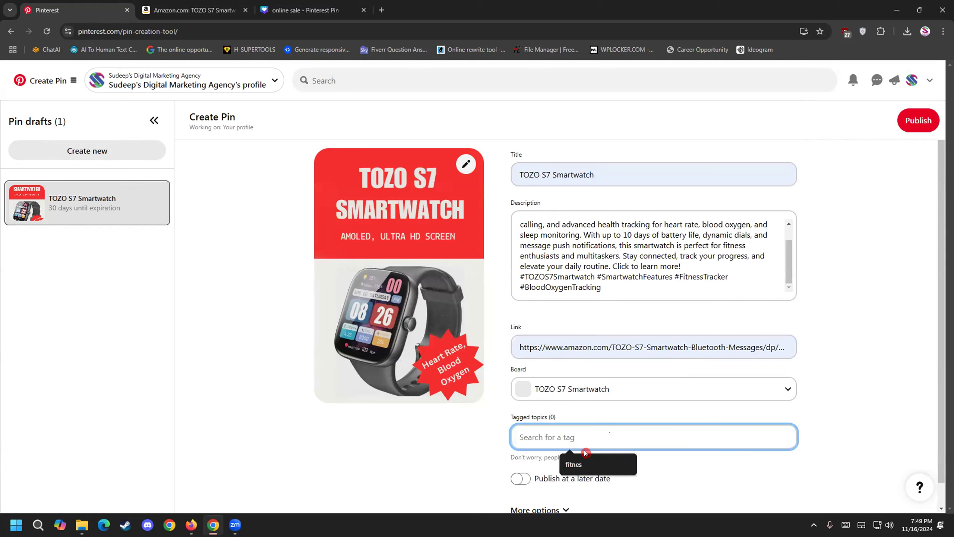
{"action": "type", "text": "smart"}
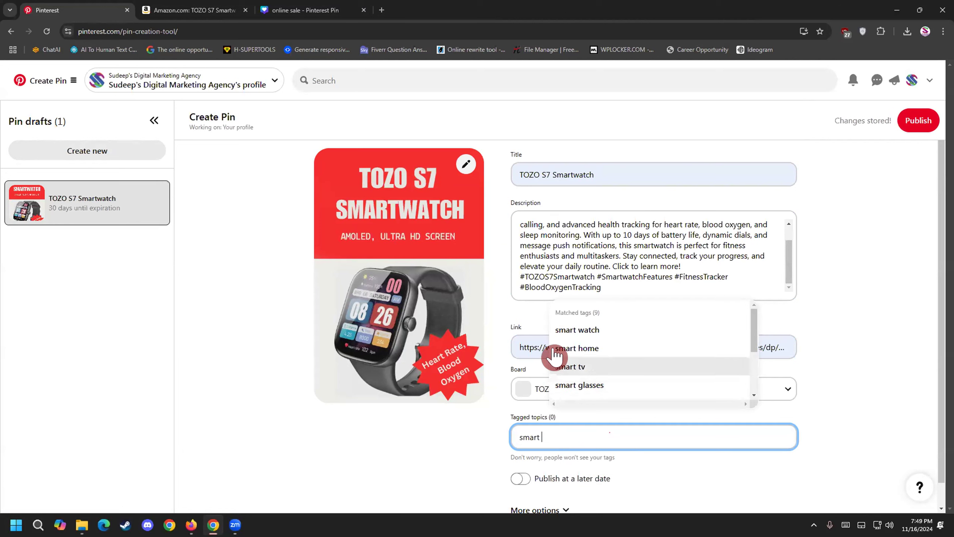
{"action": "left_click", "coordinate": [565, 329]}
{"action": "left_click", "coordinate": [587, 428]}
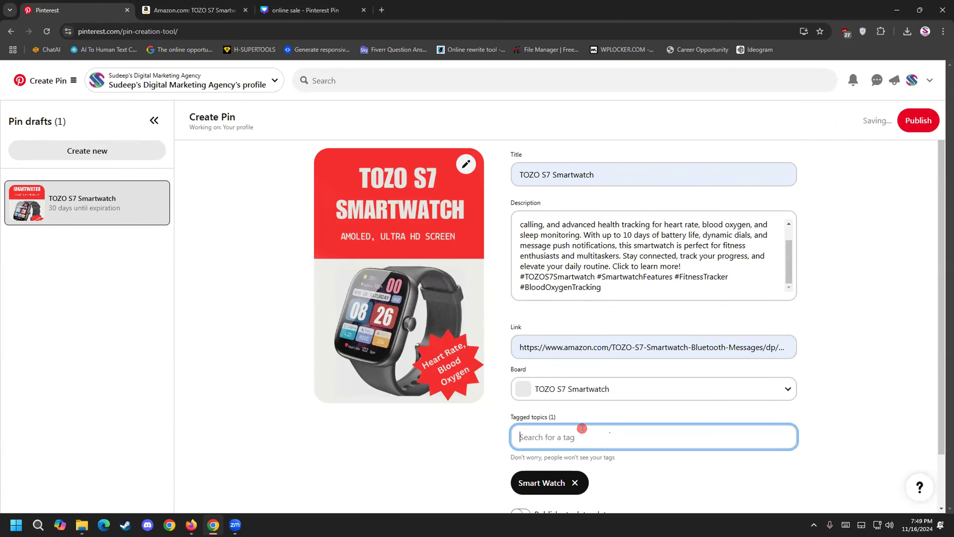
{"action": "left_click", "coordinate": [589, 460]}
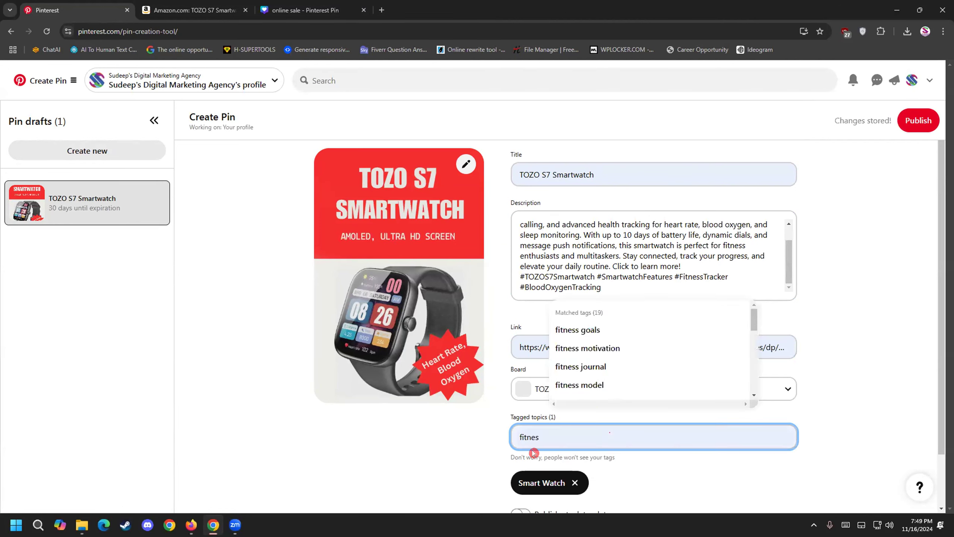
{"action": "left_click", "coordinate": [598, 330]}
{"action": "scroll", "coordinate": [534, 450], "scroll_direction": "down", "scroll_amount": 2}
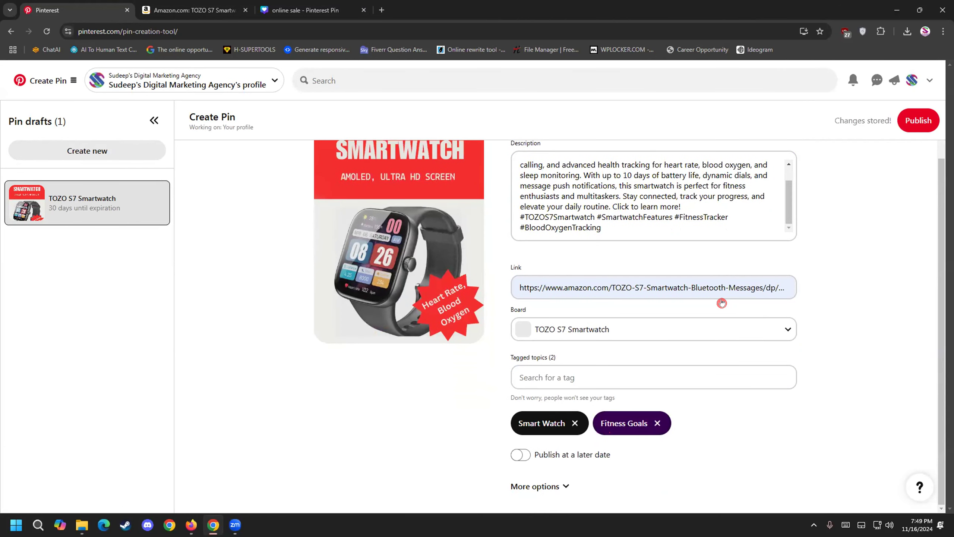
{"action": "left_click", "coordinate": [908, 120]}
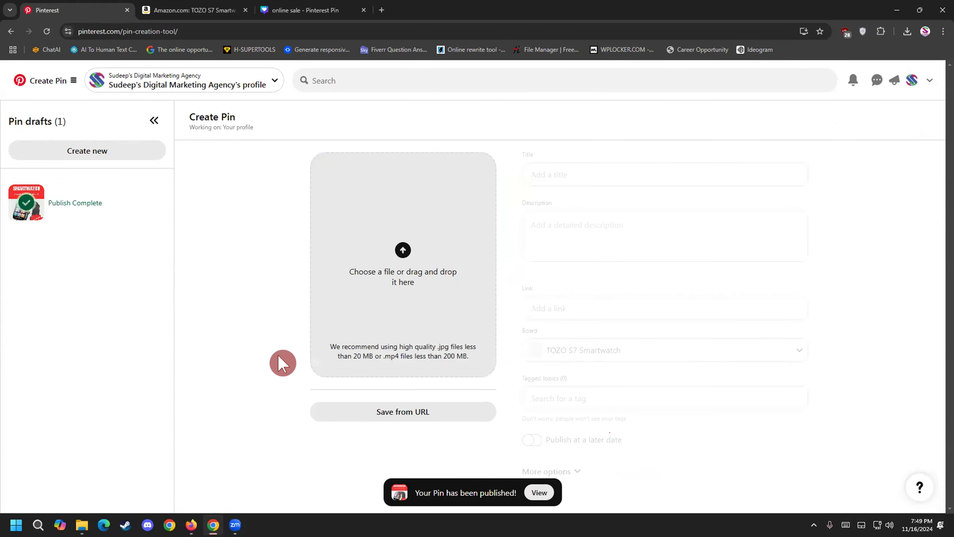
Step: Start another pin from image 3 in the online sale folder, titled "TOZO S7 Smartwatch"
{"action": "left_click", "coordinate": [403, 250]}
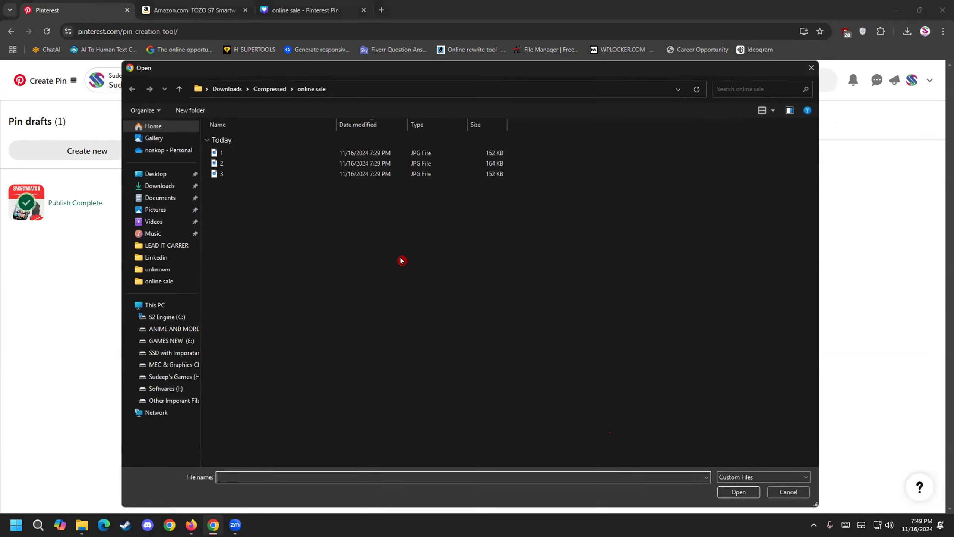
{"action": "double_click", "coordinate": [242, 173]}
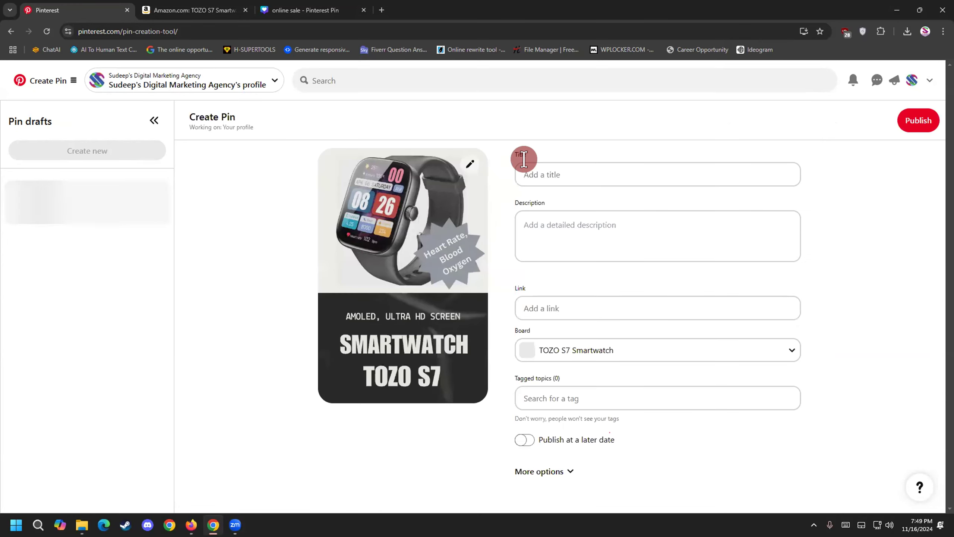
{"action": "left_click", "coordinate": [524, 159]}
{"action": "left_click", "coordinate": [600, 198]}
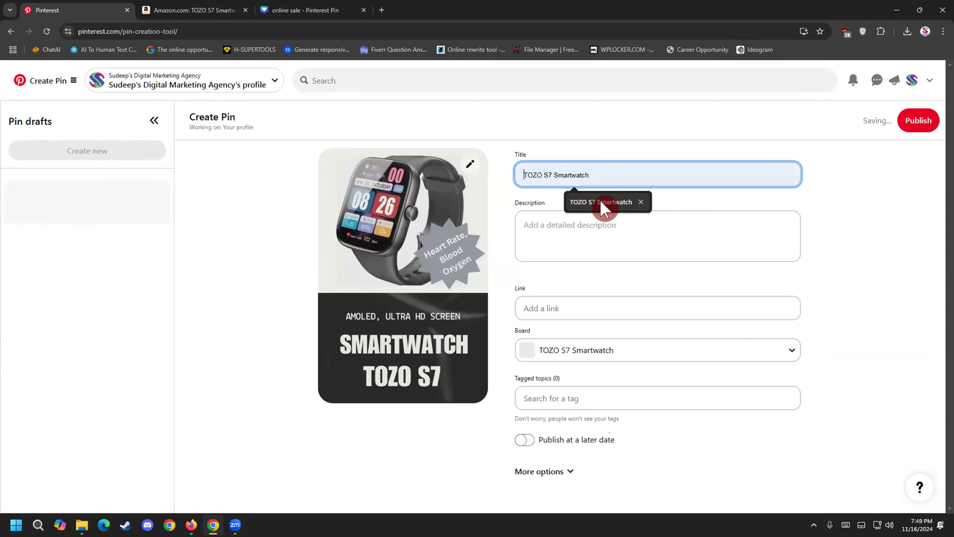
Step: Fill in the third pin's description with the copied text and add the saved Amazon product address as its link
{"action": "left_click", "coordinate": [580, 225]}
{"action": "key", "text": "ctrl+v"}
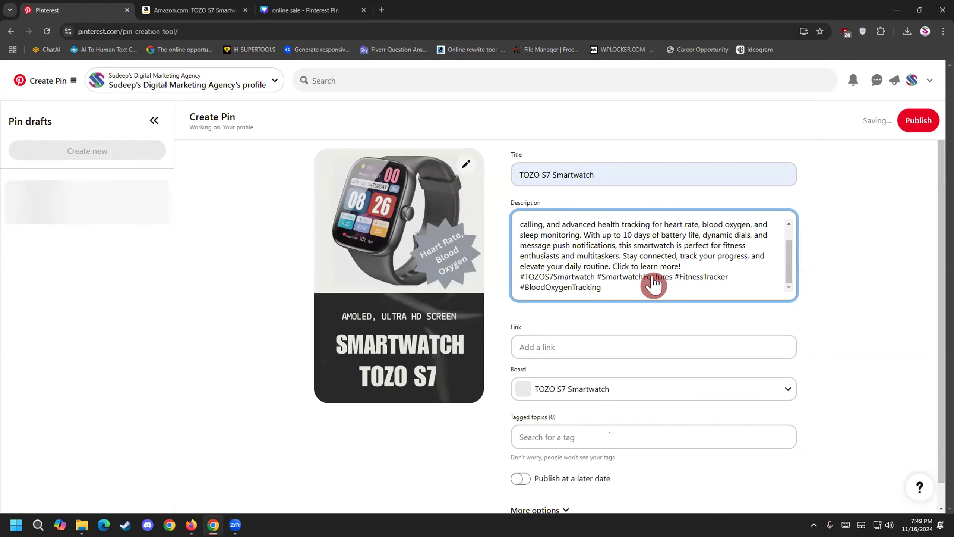
{"action": "left_click", "coordinate": [545, 340]}
{"action": "left_click", "coordinate": [589, 370]}
Step: Try the option to publish the pin at a later date, and switch it off again
{"action": "left_click", "coordinate": [546, 418]}
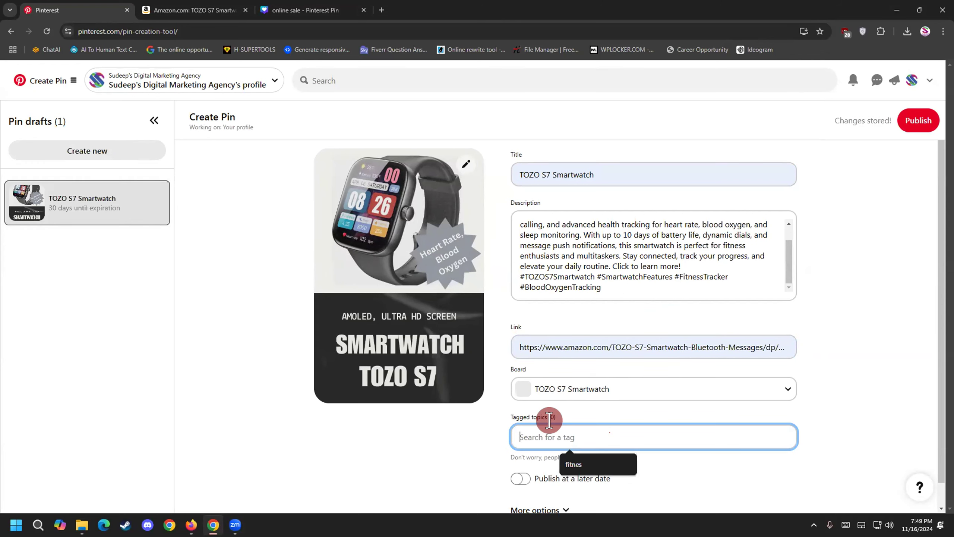
{"action": "scroll", "coordinate": [475, 468], "scroll_direction": "down", "scroll_amount": 1}
{"action": "left_click", "coordinate": [519, 456]}
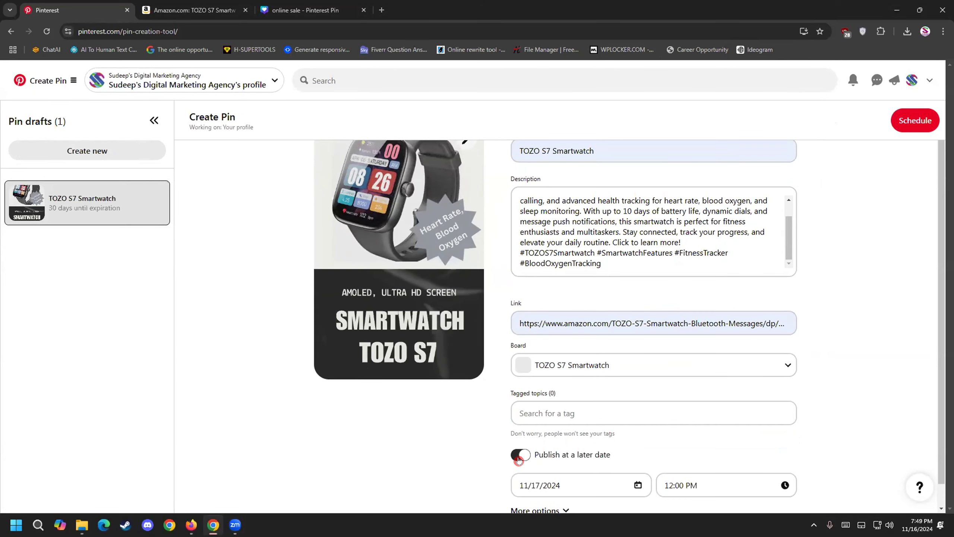
{"action": "scroll", "coordinate": [475, 479], "scroll_direction": "down", "scroll_amount": 1}
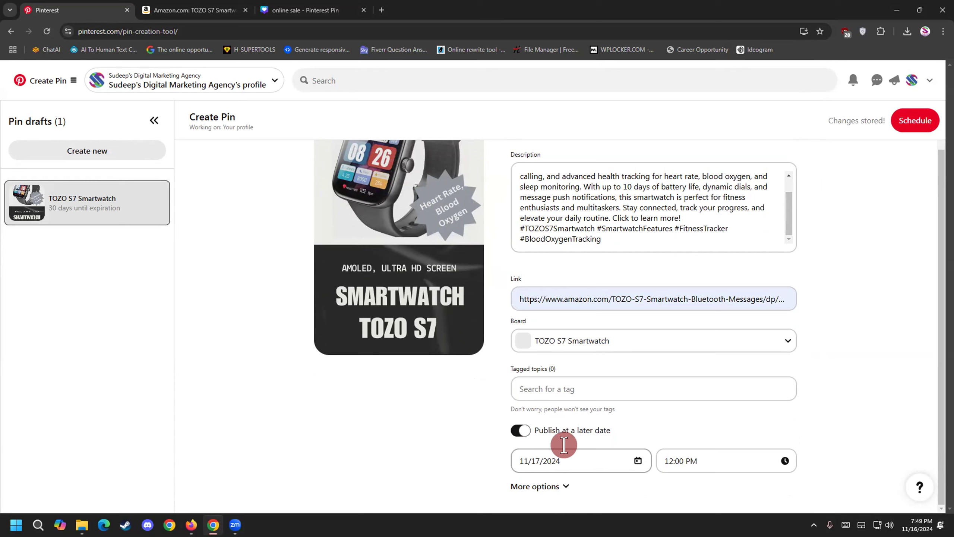
{"action": "left_click", "coordinate": [529, 428]}
Step: Tag the third pin with the topic "Smart Watch" and search the topics for "fitnes"
{"action": "left_click", "coordinate": [524, 412]}
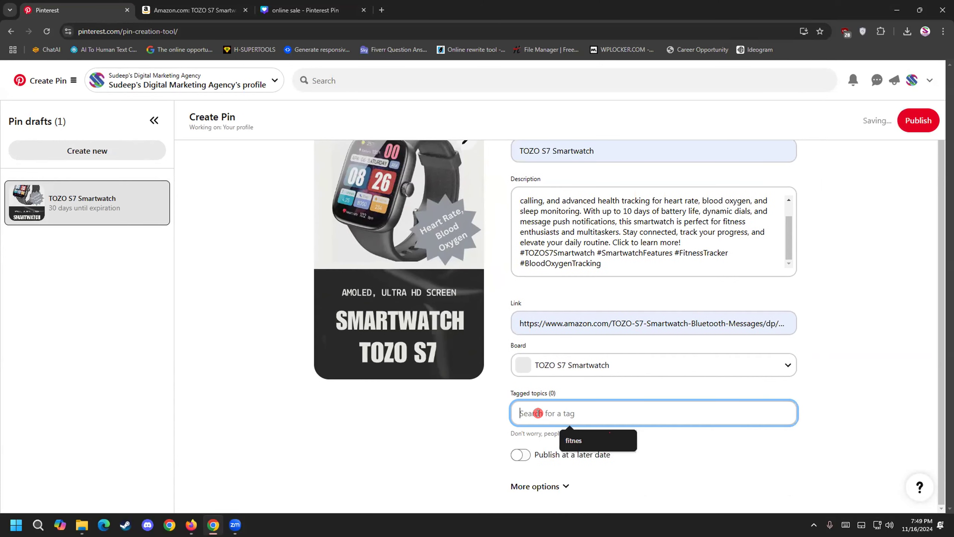
{"action": "type", "text": "fitnes"}
{"action": "type", "text": "m"}
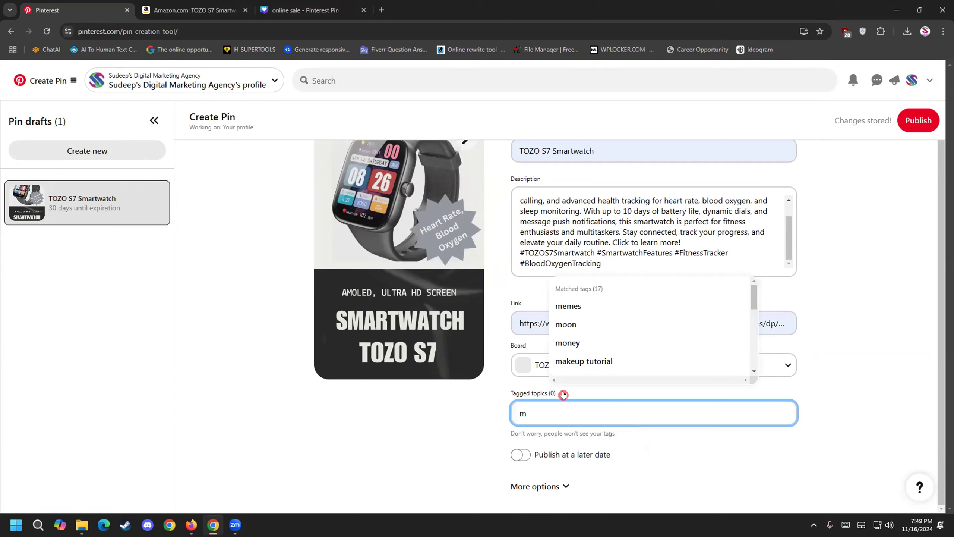
{"action": "key", "text": "BackSpace"}
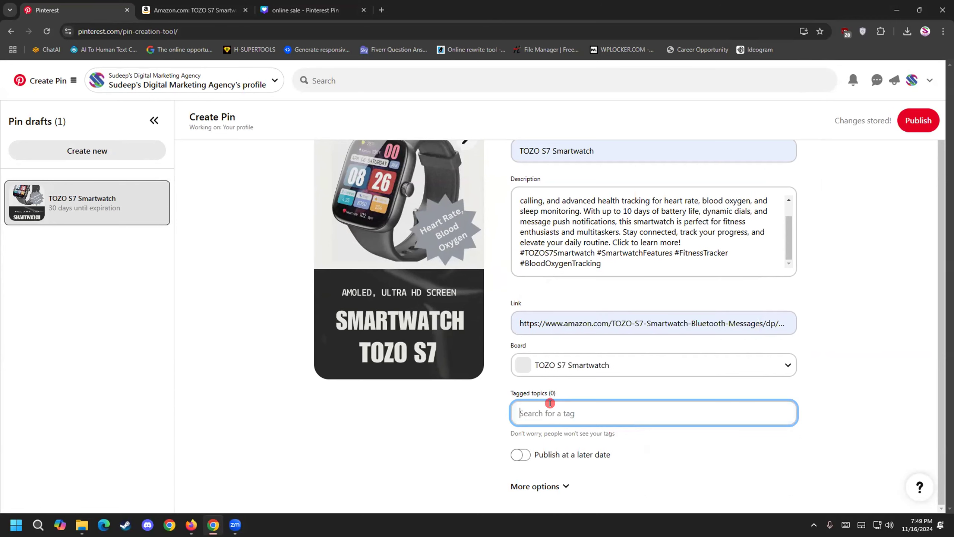
{"action": "type", "text": "sma"}
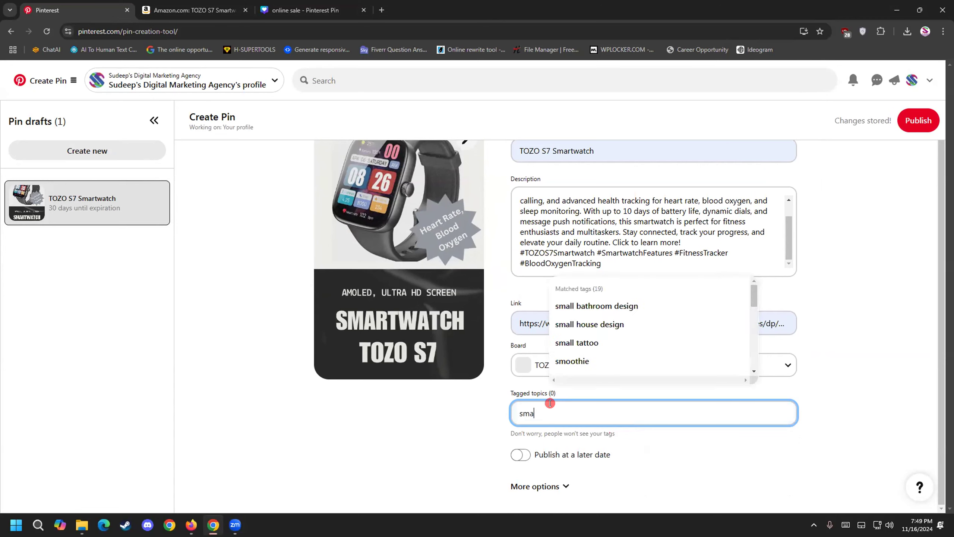
{"action": "type", "text": "rt"}
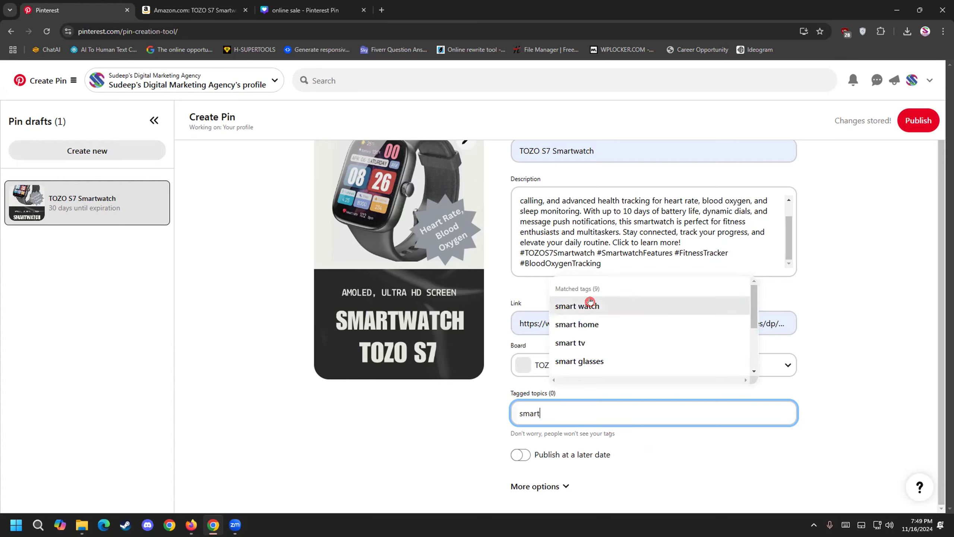
{"action": "left_click", "coordinate": [590, 304]}
{"action": "left_click", "coordinate": [580, 405]}
{"action": "type", "text": "fitnes"}
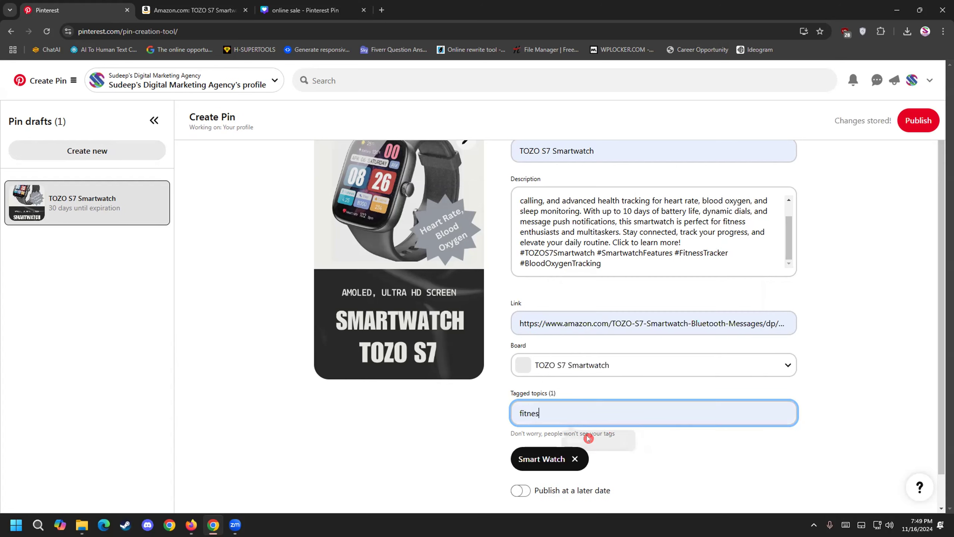
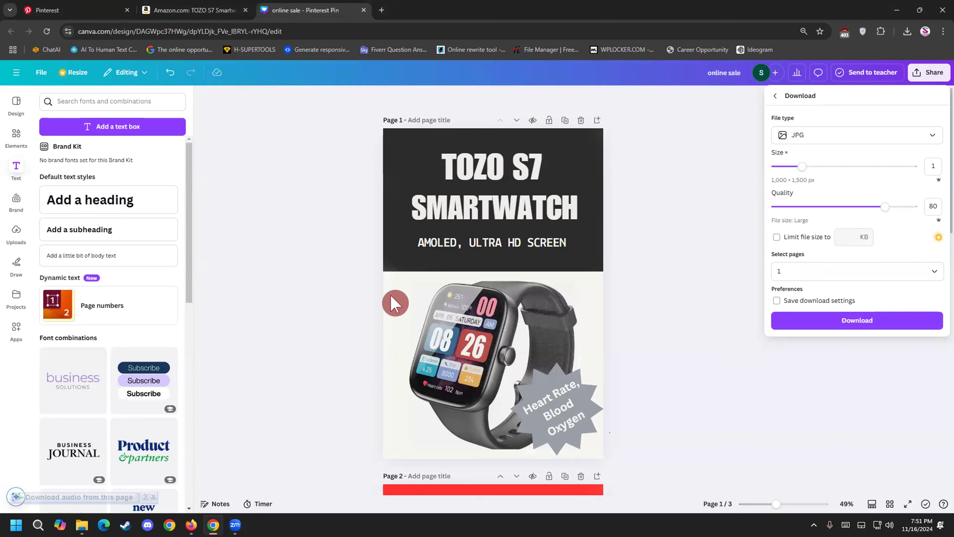
Step: Apply the Burst text animation to the two title lines and the "AMOLED, ULTRA HD SCREEN" line on page 1
{"action": "left_click", "coordinate": [735, 278]}
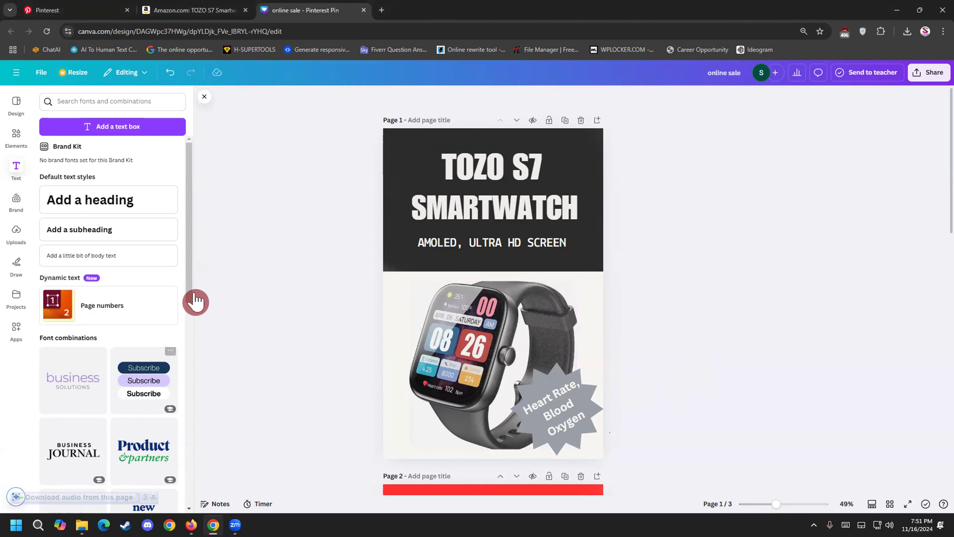
{"action": "left_click", "coordinate": [518, 175]}
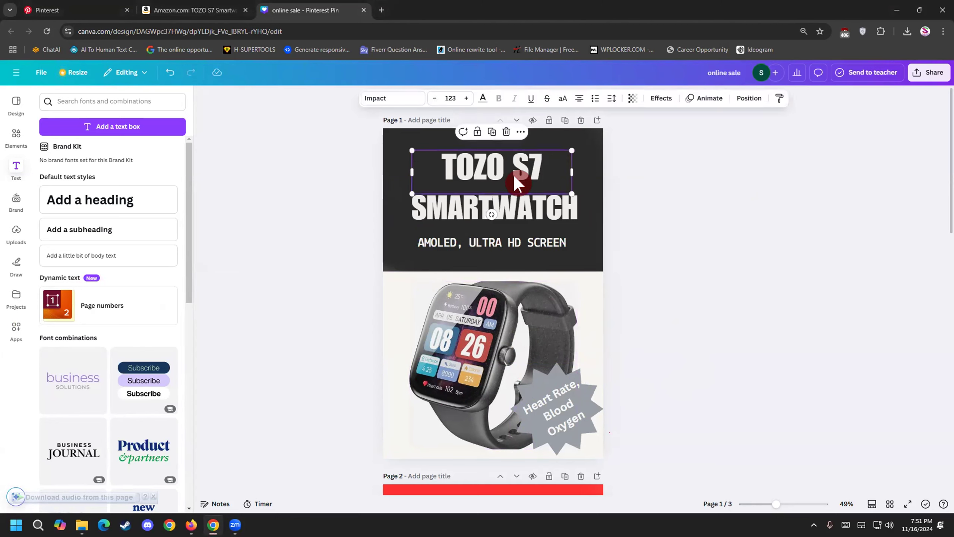
{"action": "left_click", "coordinate": [421, 205], "text": "shift"}
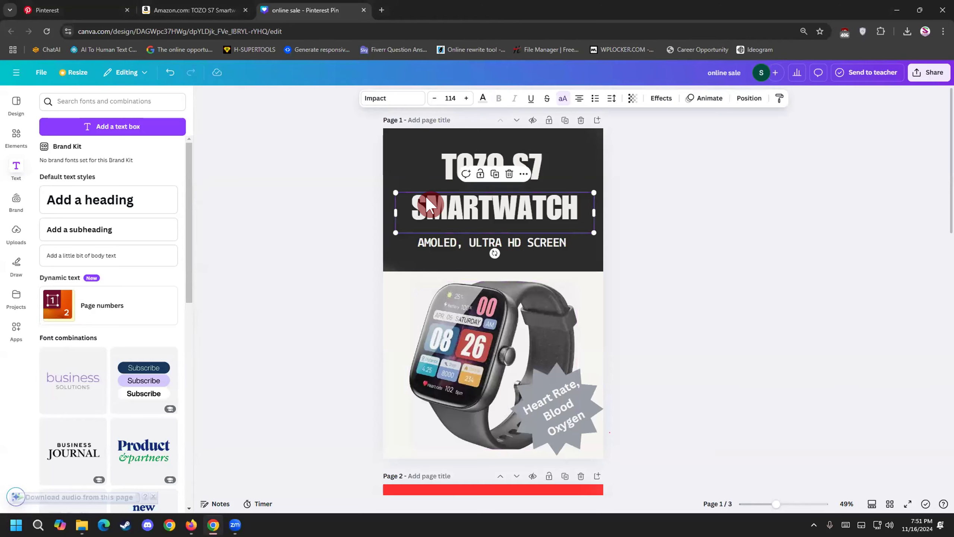
{"action": "left_click", "coordinate": [418, 239], "text": "shift"}
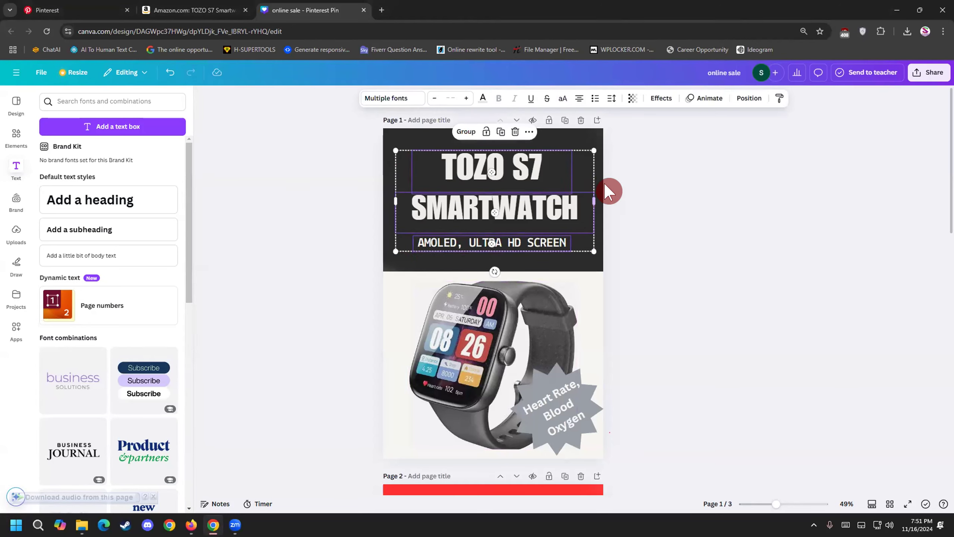
{"action": "left_click", "coordinate": [701, 106]}
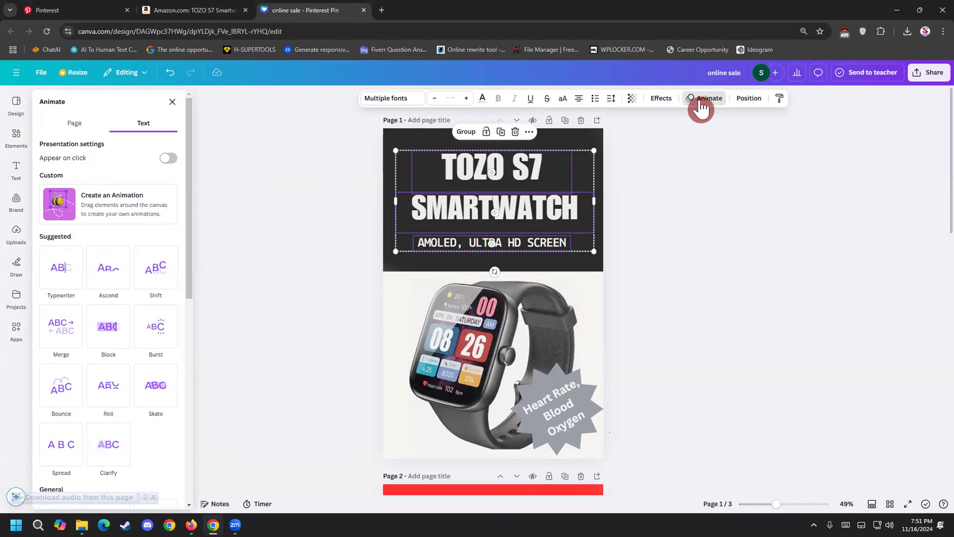
{"action": "left_click", "coordinate": [152, 327]}
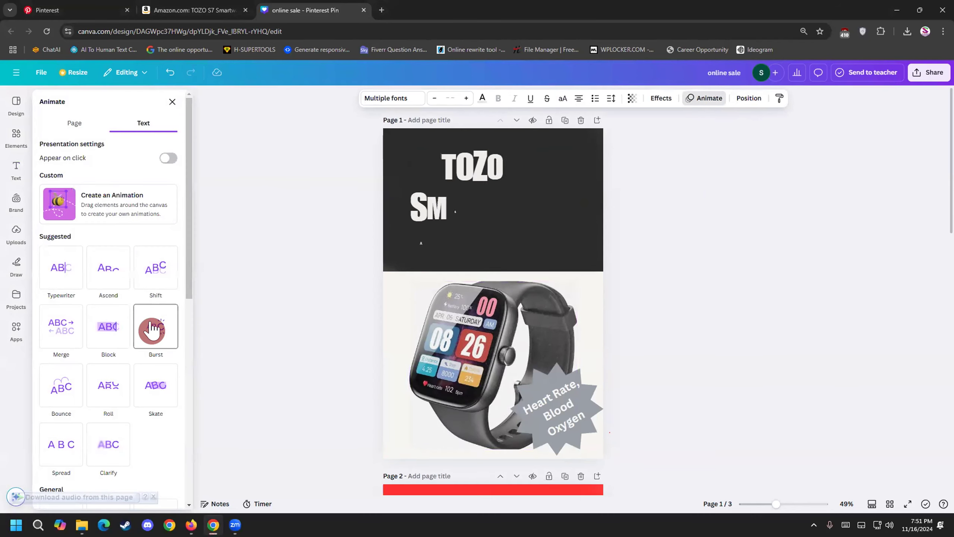
{"action": "left_click", "coordinate": [262, 268]}
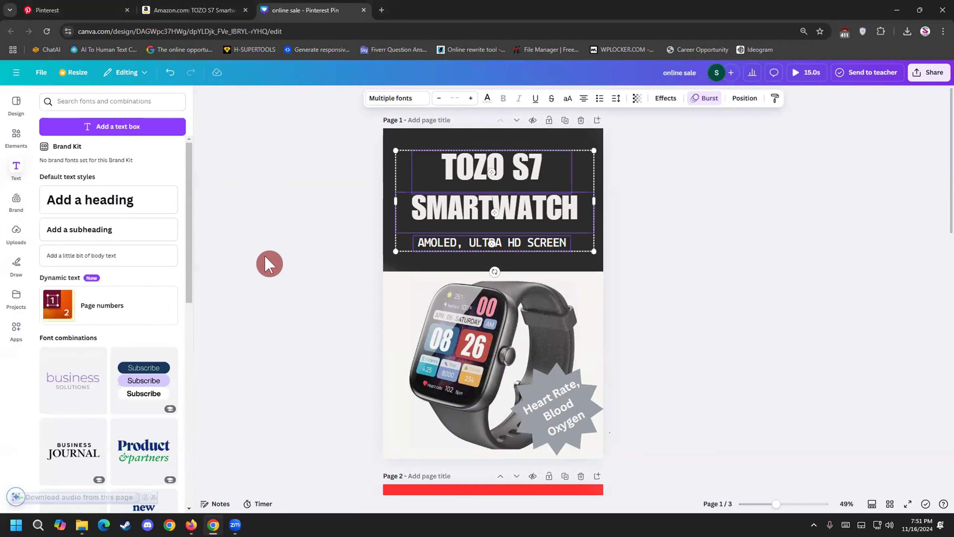
Step: Apply the Fun page animation to page 1 of the smartwatch design
{"action": "left_click", "coordinate": [378, 175]}
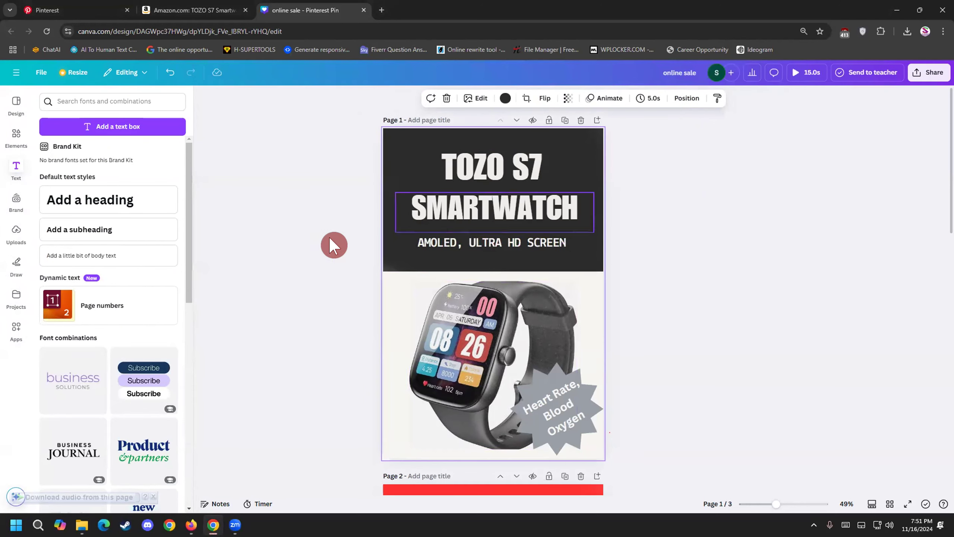
{"action": "left_click", "coordinate": [609, 100]}
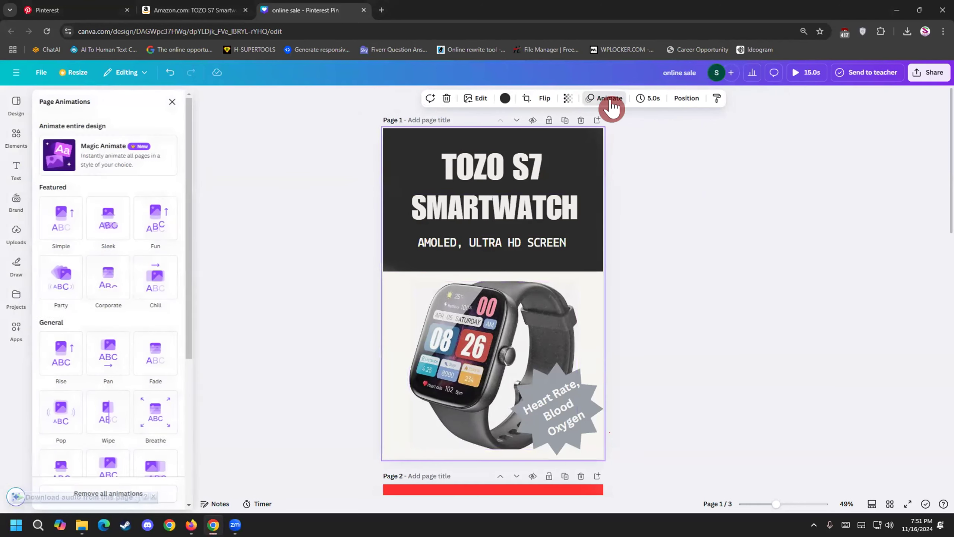
{"action": "left_click", "coordinate": [155, 226]}
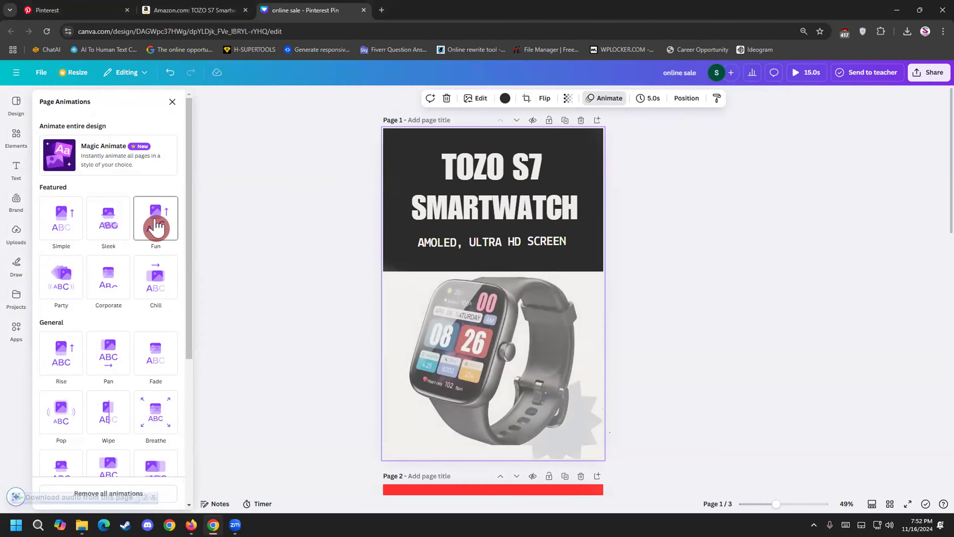
{"action": "left_click", "coordinate": [155, 225]}
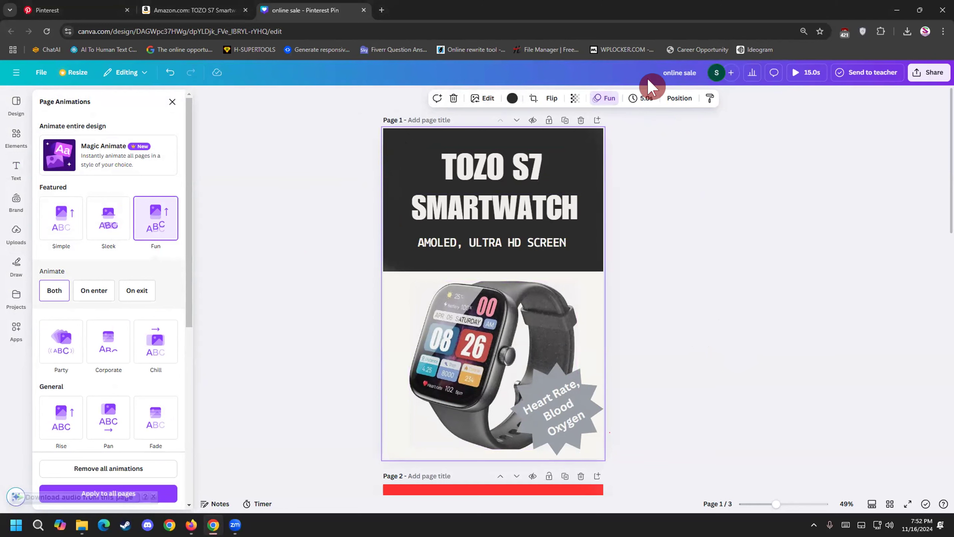
Step: Check the timing settings for page 1 without changing the duration
{"action": "left_click", "coordinate": [642, 99]}
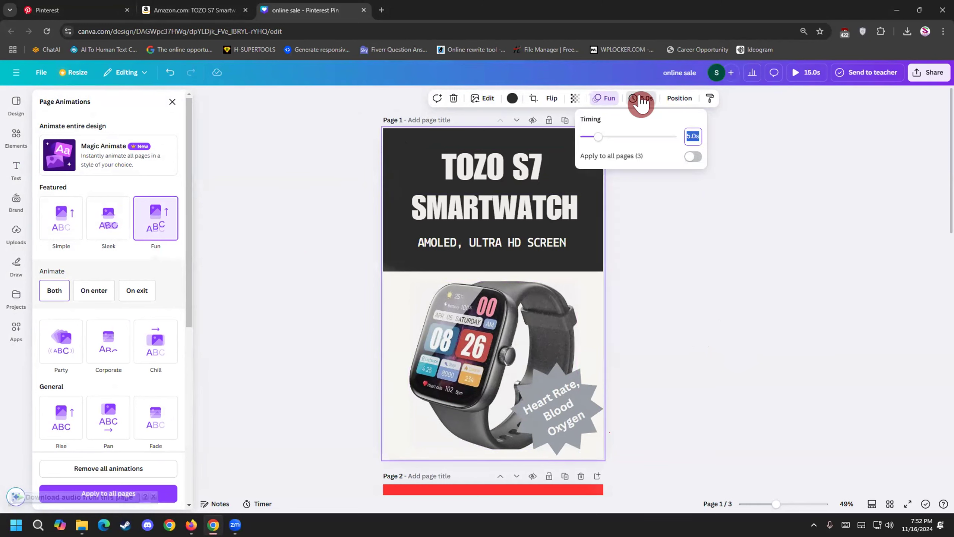
{"action": "left_click", "coordinate": [734, 109]}
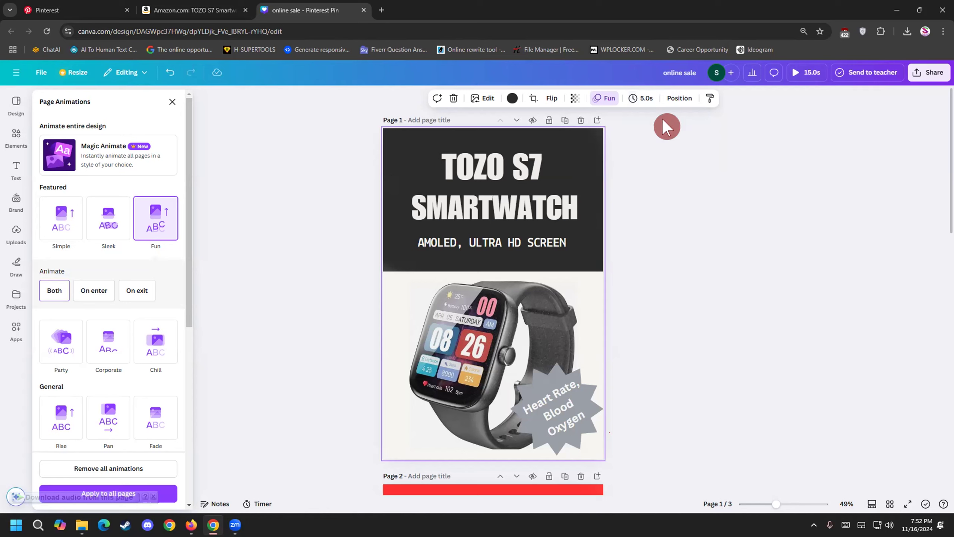
{"action": "left_click", "coordinate": [924, 77]}
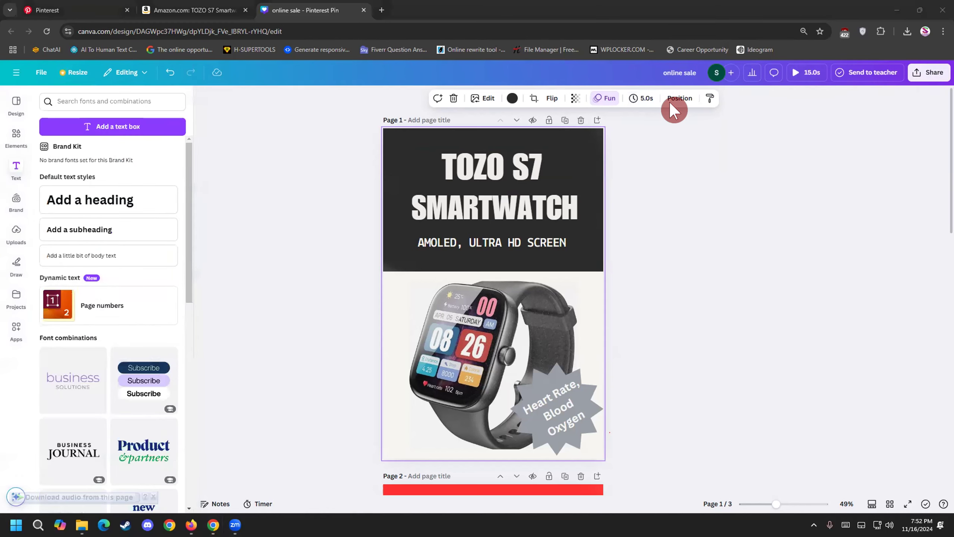
{"action": "left_click", "coordinate": [641, 98]}
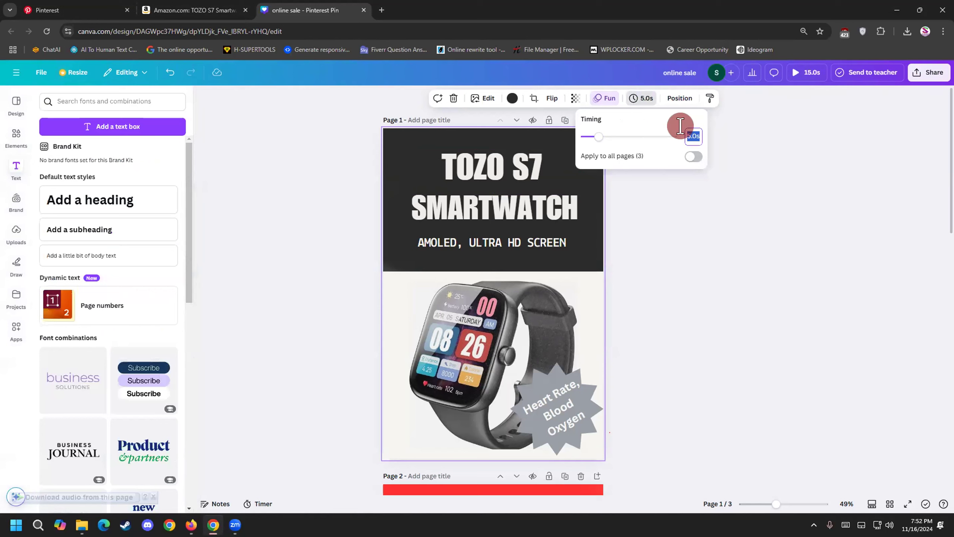
{"action": "left_click", "coordinate": [764, 166]}
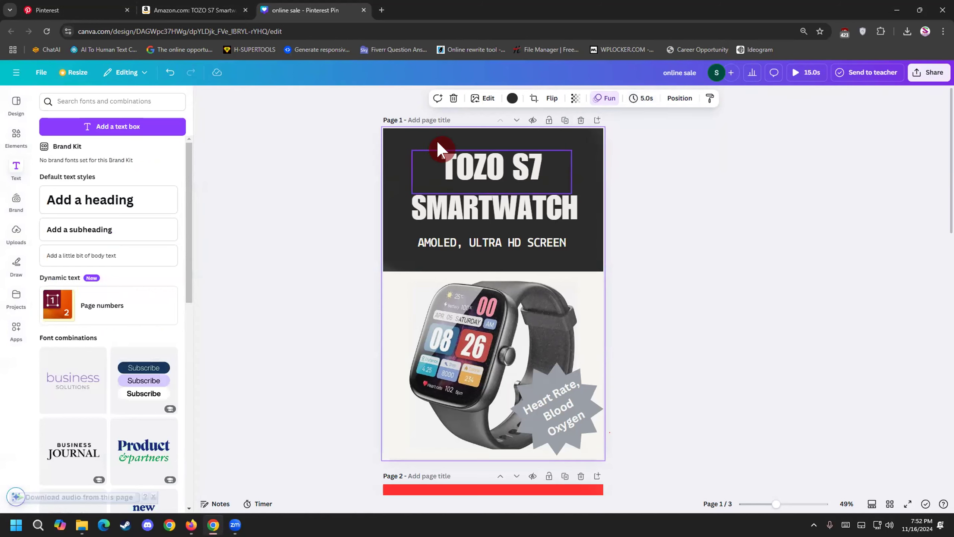
Step: Review the sharing options and the download settings for the animated design, and close them without downloading
{"action": "left_click", "coordinate": [917, 72]}
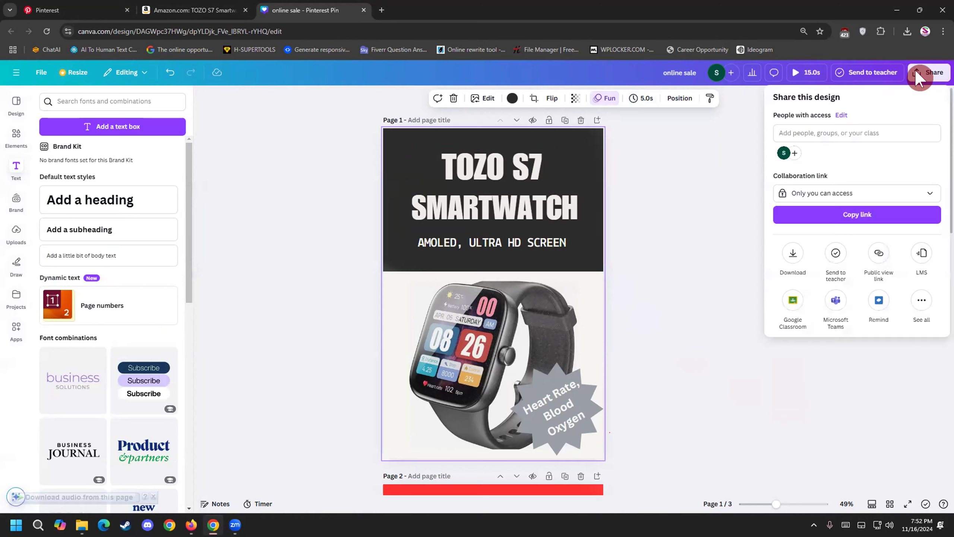
{"action": "left_click", "coordinate": [663, 258]}
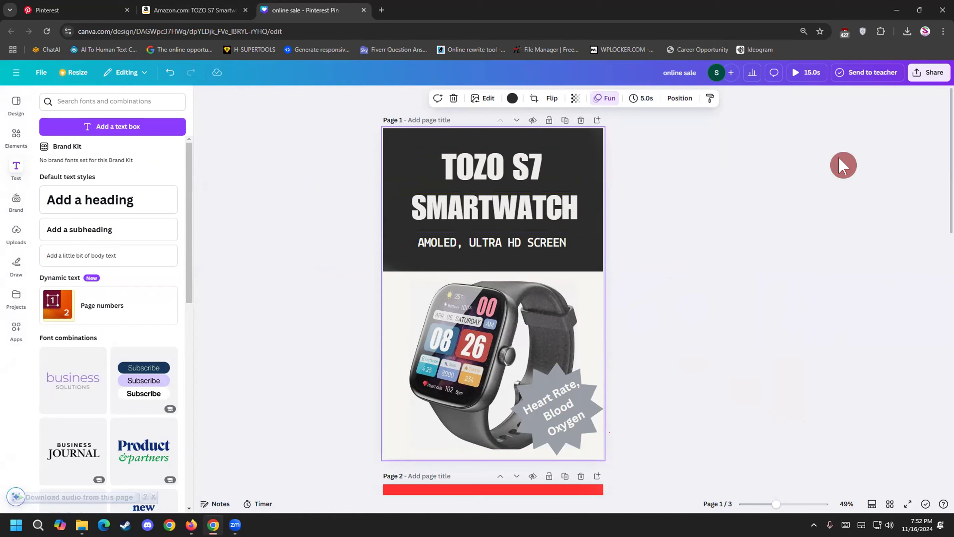
{"action": "left_click", "coordinate": [928, 72]}
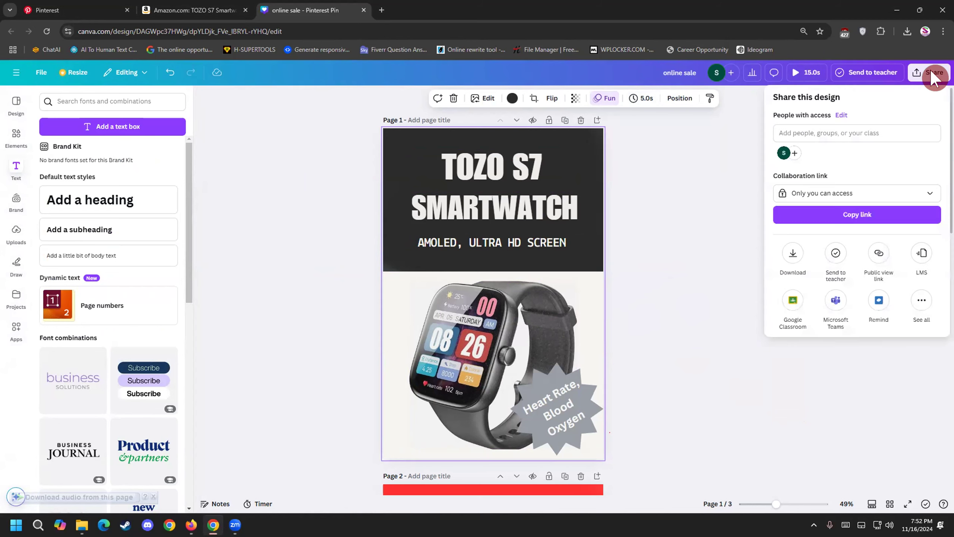
{"action": "left_click", "coordinate": [793, 253]}
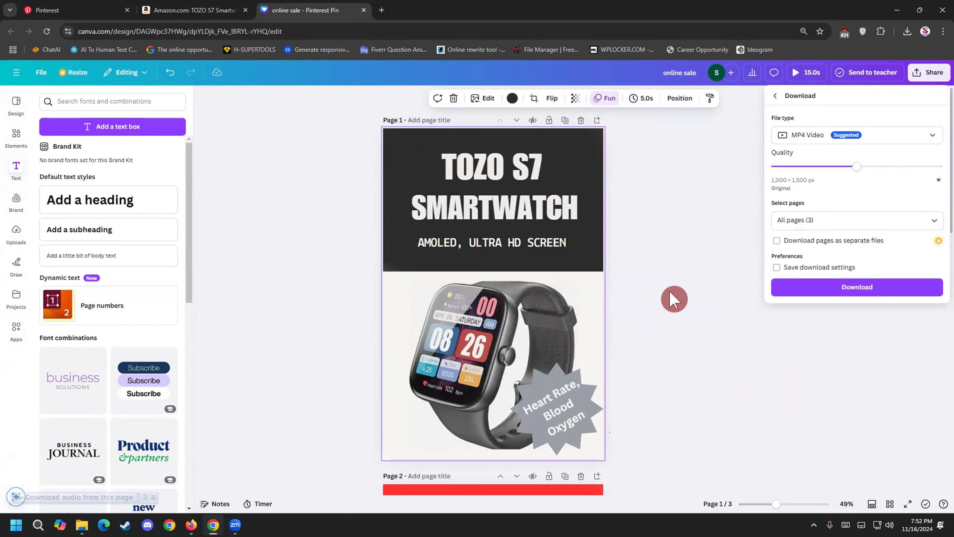
{"action": "left_click", "coordinate": [674, 299]}
Step: Apply the Skate text animation to the two title lines and the "AMOLED, ULTRA HD SCREEN" line on page 2
{"action": "scroll", "coordinate": [616, 373], "scroll_direction": "down", "scroll_amount": 5}
{"action": "scroll", "coordinate": [621, 372], "scroll_direction": "up", "scroll_amount": 3}
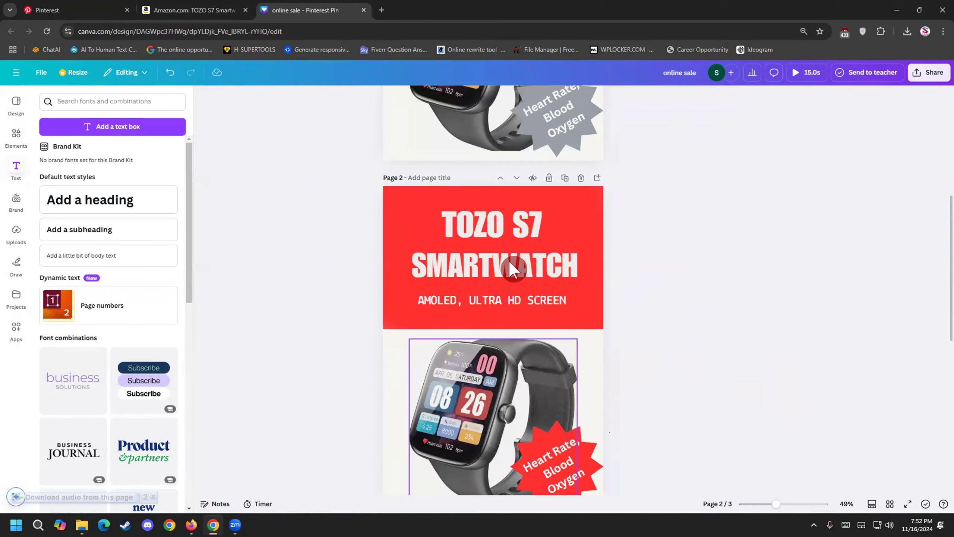
{"action": "left_click", "coordinate": [511, 259]}
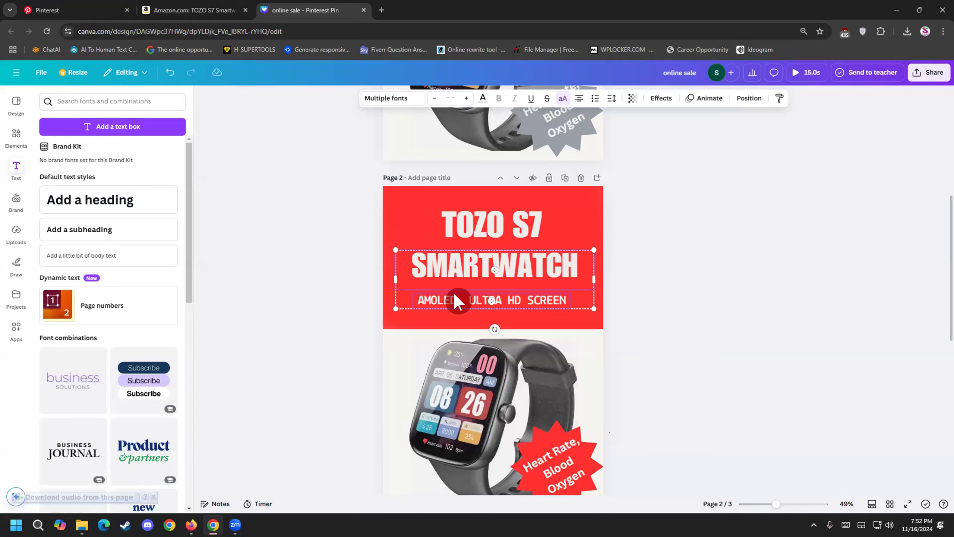
{"action": "left_click", "coordinate": [466, 220], "text": "shift"}
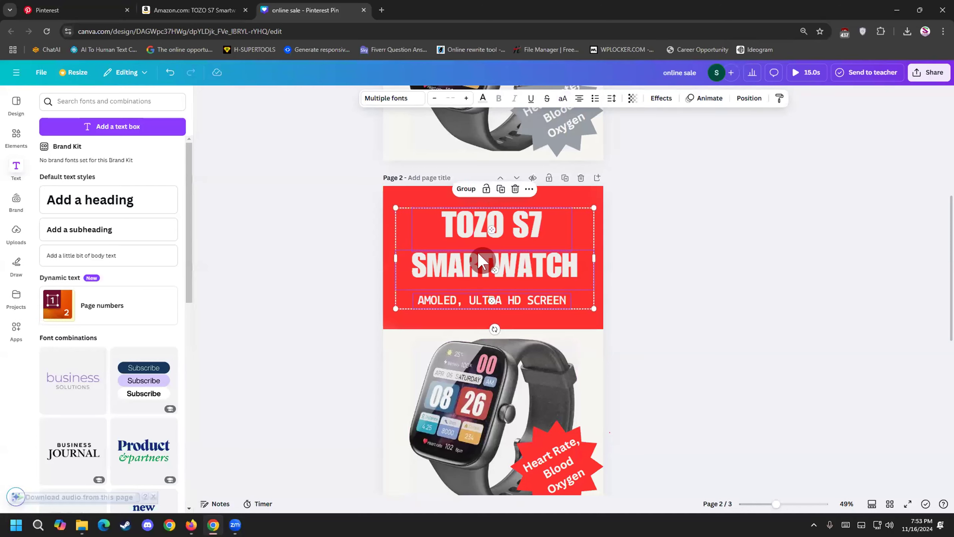
{"action": "left_click", "coordinate": [708, 99]}
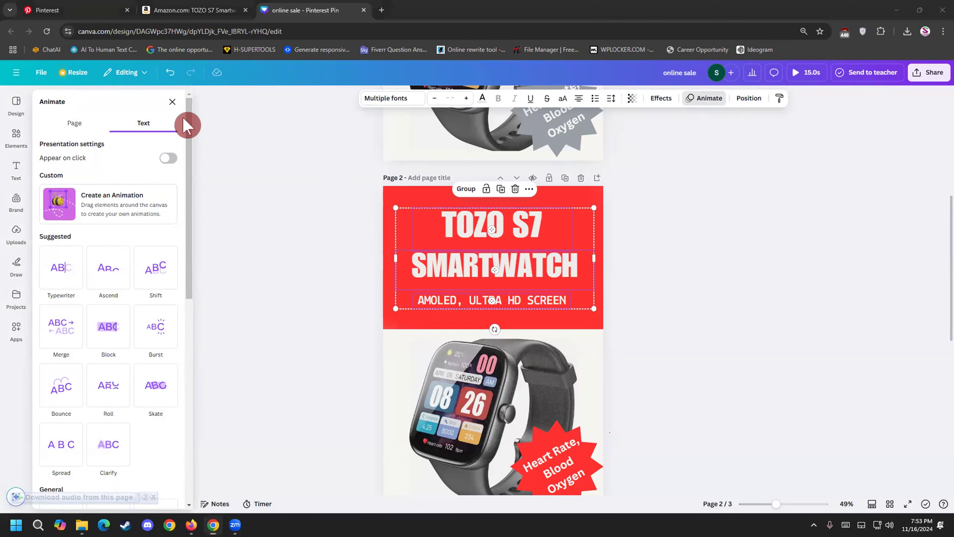
{"action": "left_click", "coordinate": [154, 384]}
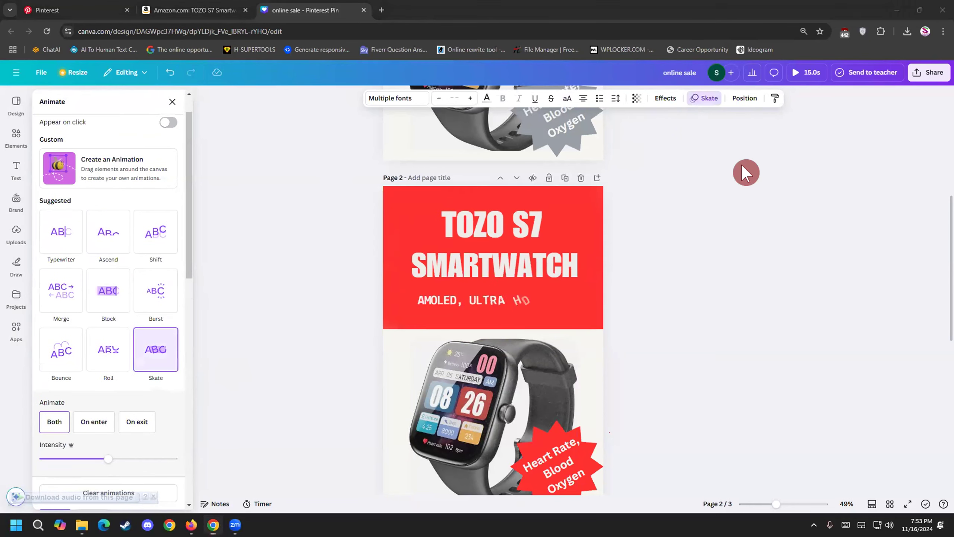
Step: Apply the Breathe page animation to page 2 with the red background
{"action": "left_click", "coordinate": [383, 184]}
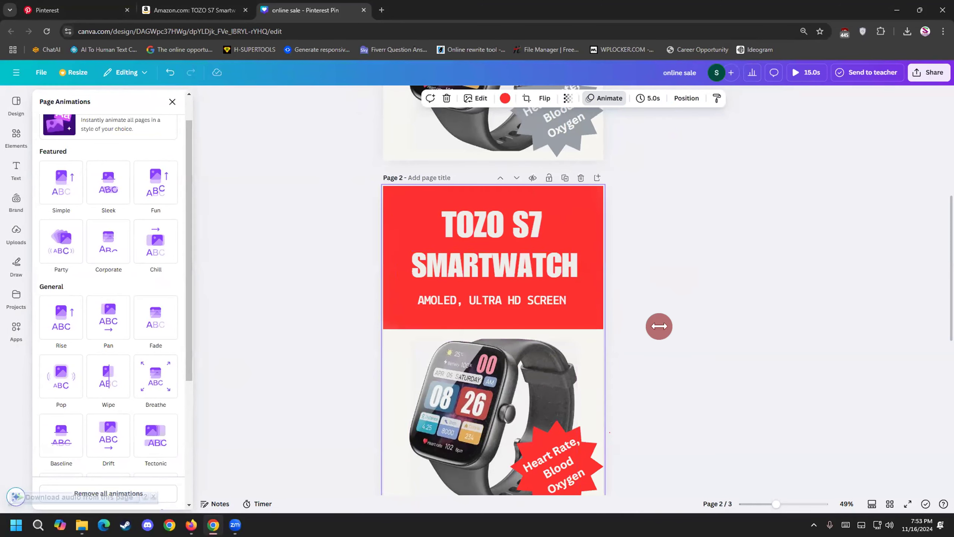
{"action": "scroll", "coordinate": [105, 226], "scroll_direction": "up", "scroll_amount": 2}
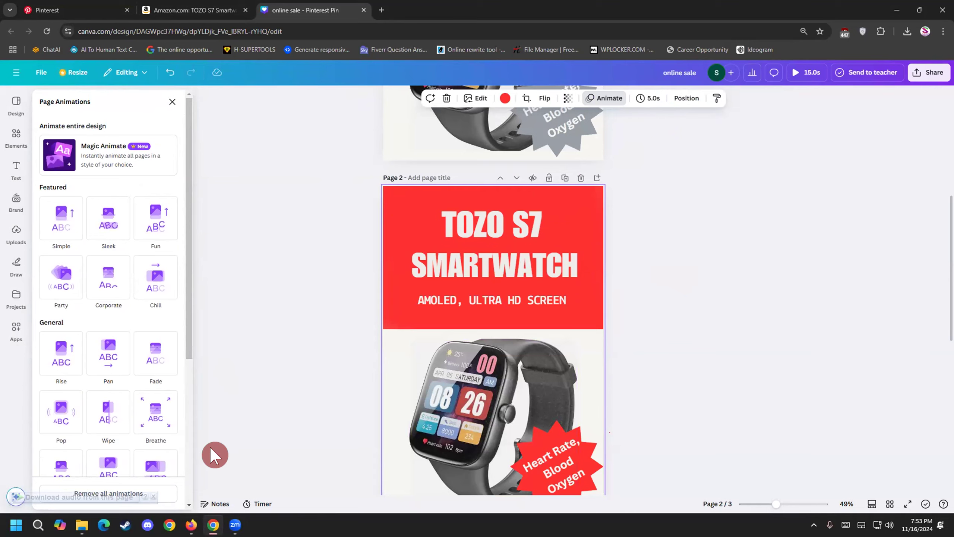
{"action": "left_click", "coordinate": [159, 417]}
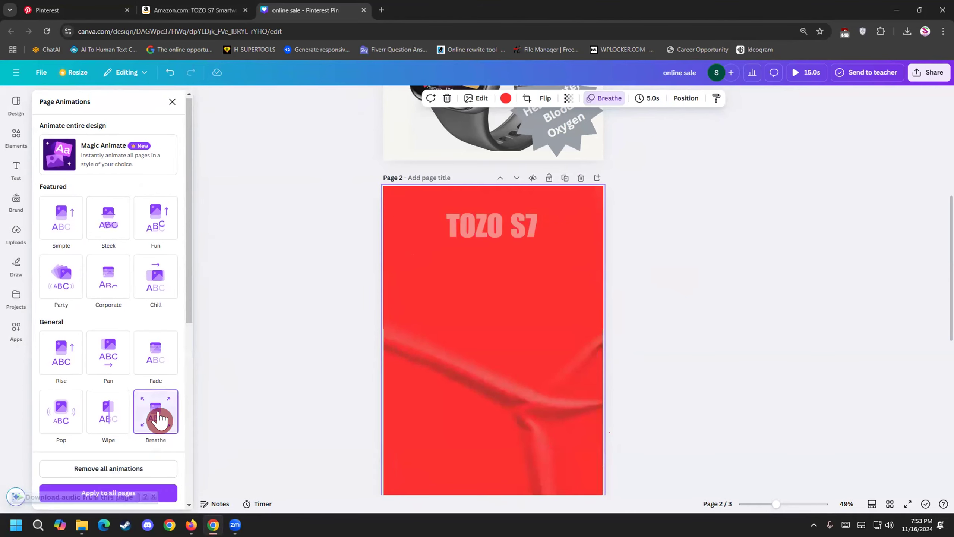
{"action": "left_click", "coordinate": [239, 342]}
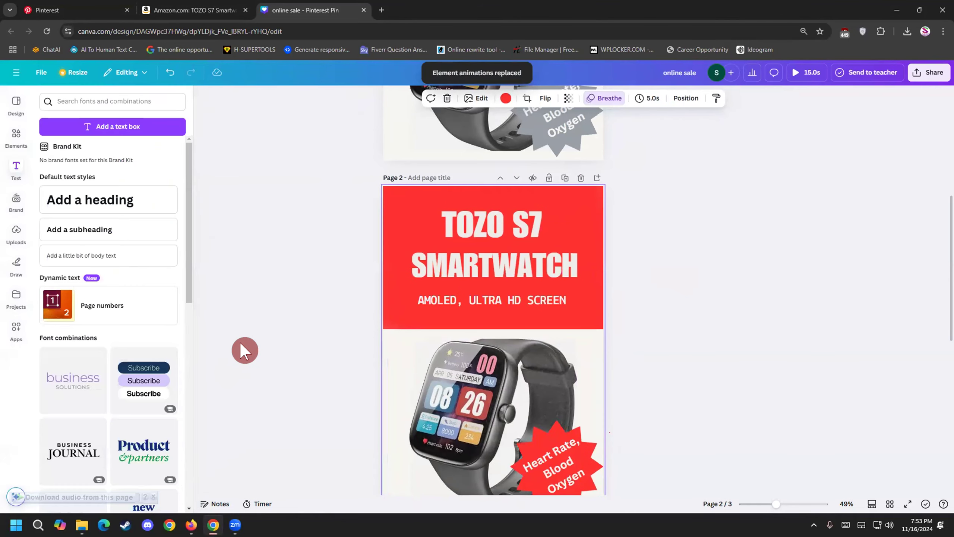
Step: Give the three text lines on page 2 the Clarify text animation
{"action": "left_click", "coordinate": [430, 301]}
{"action": "left_click", "coordinate": [425, 251], "text": "shift"}
{"action": "left_click", "coordinate": [452, 219], "text": "shift"}
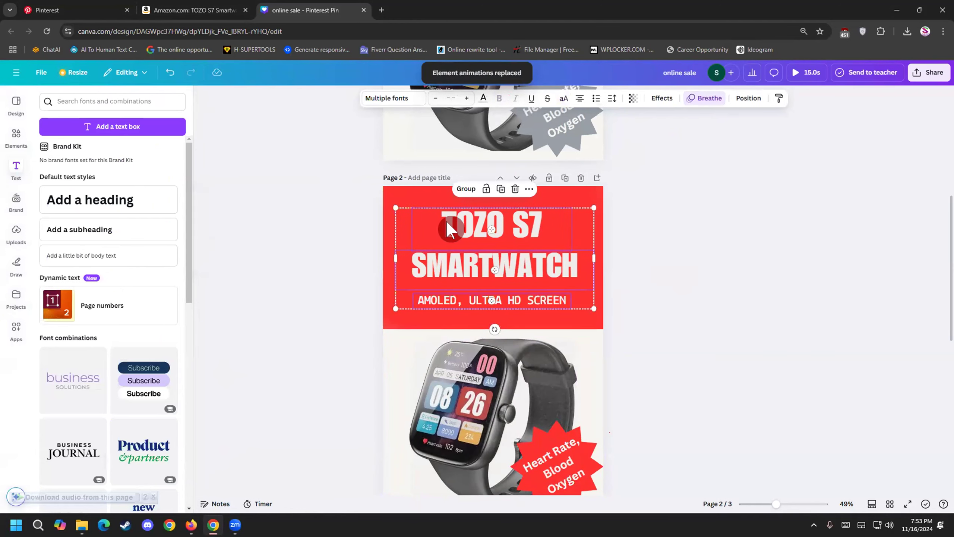
{"action": "left_click", "coordinate": [709, 106]}
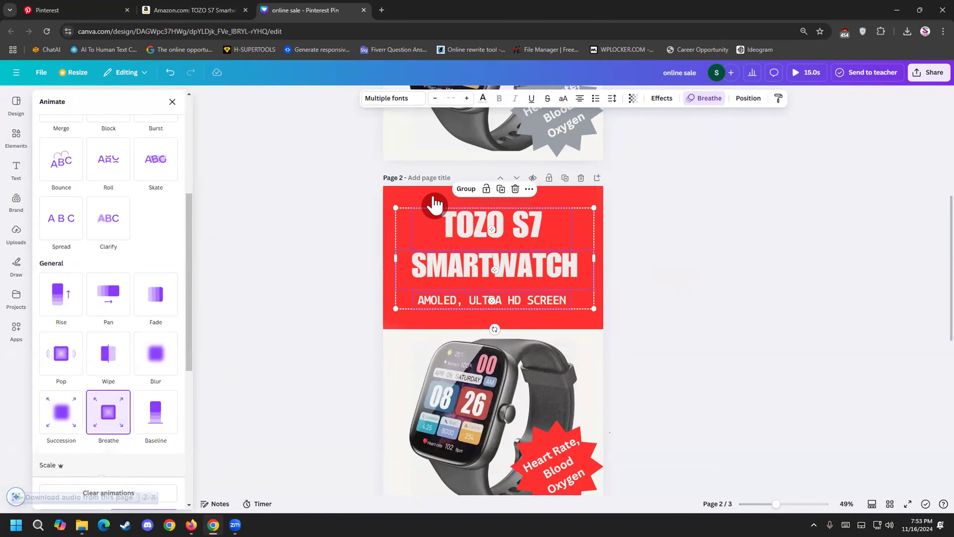
{"action": "left_click", "coordinate": [111, 219]}
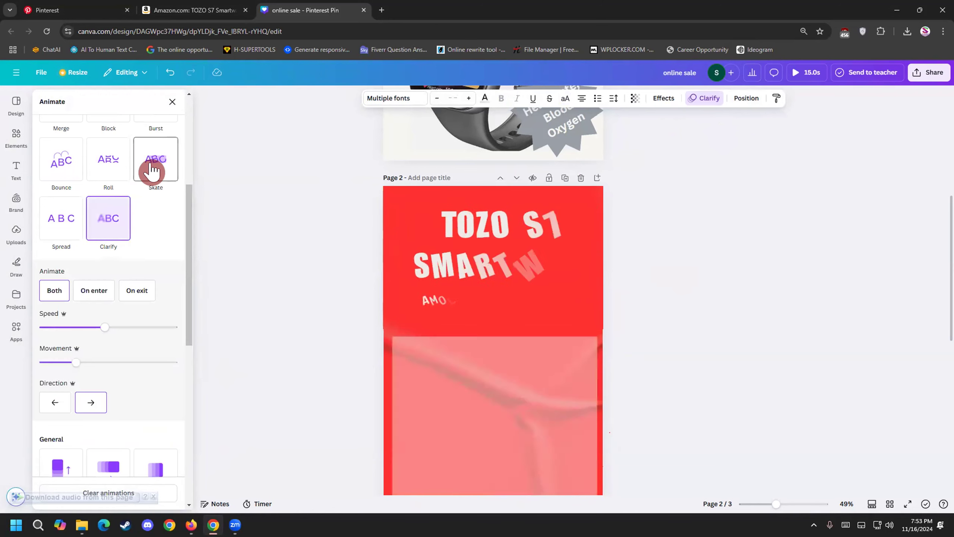
{"action": "left_click", "coordinate": [254, 240]}
{"action": "left_click", "coordinate": [256, 264]}
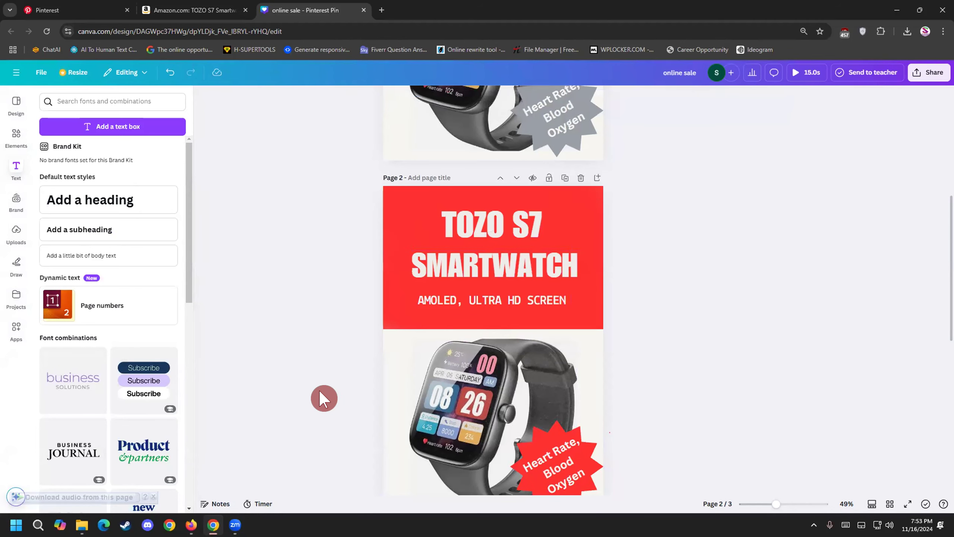
Step: Download only page 1 of the design as an MP4 video and dismiss the download pop-up
{"action": "scroll", "coordinate": [321, 393], "scroll_direction": "up", "scroll_amount": 8}
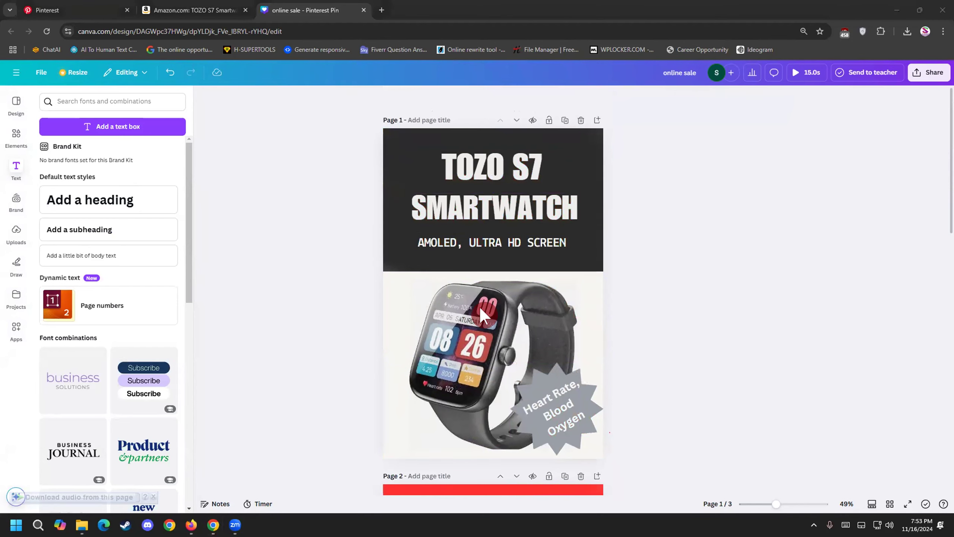
{"action": "left_click", "coordinate": [926, 75]}
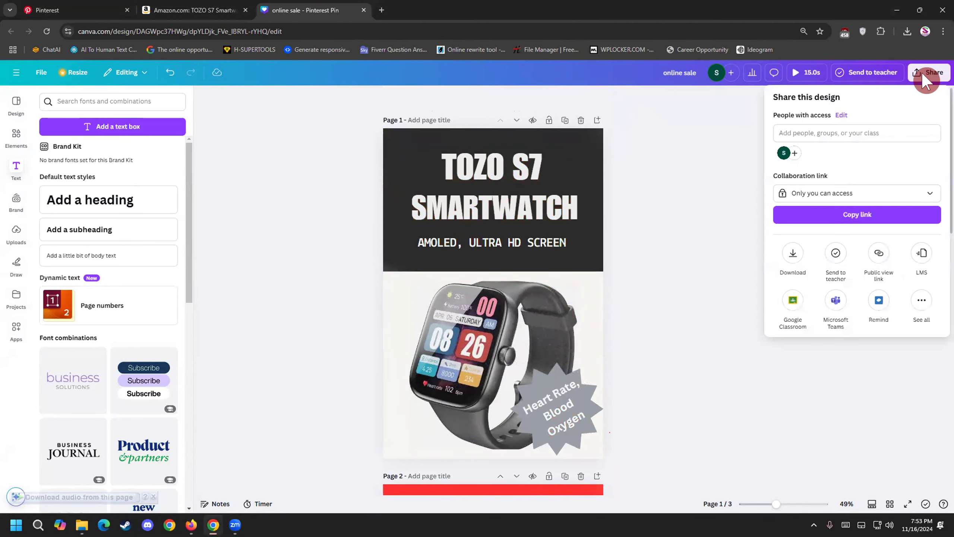
{"action": "left_click", "coordinate": [782, 248]}
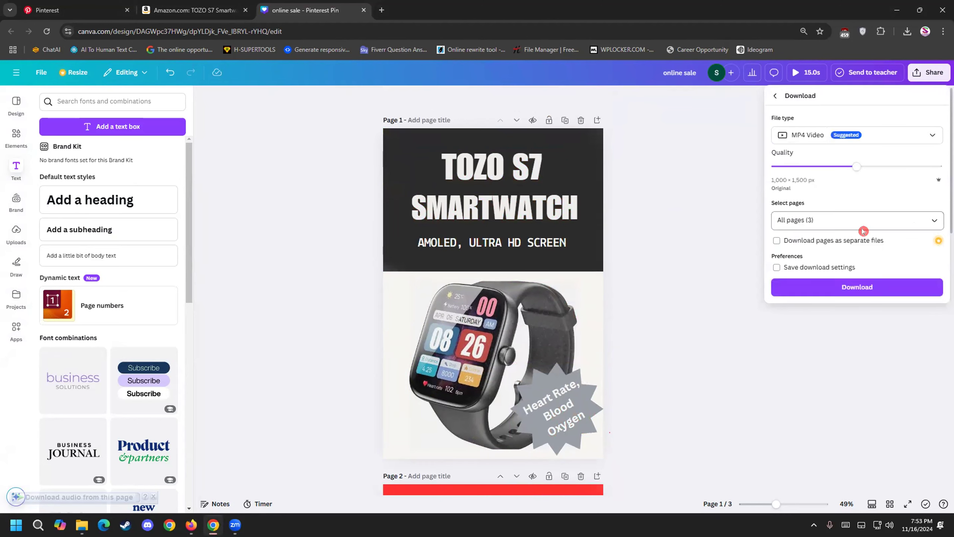
{"action": "left_click", "coordinate": [844, 217]}
{"action": "left_click", "coordinate": [926, 339]}
{"action": "left_click", "coordinate": [925, 314]}
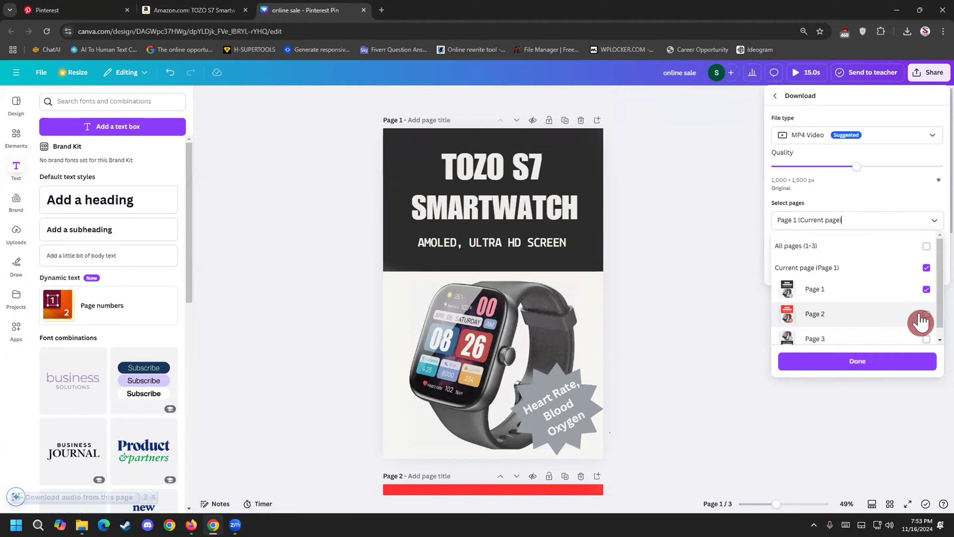
{"action": "left_click", "coordinate": [902, 363]}
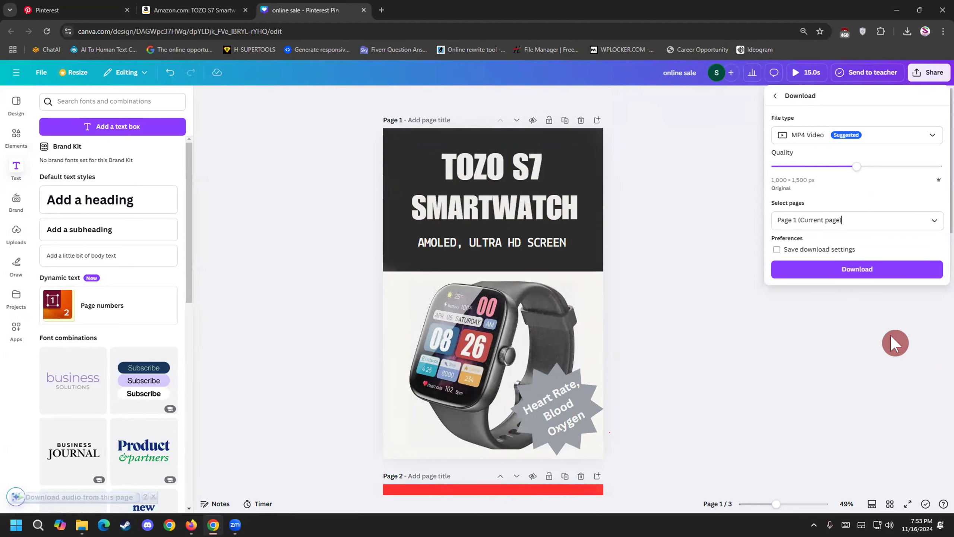
{"action": "left_click", "coordinate": [849, 268]}
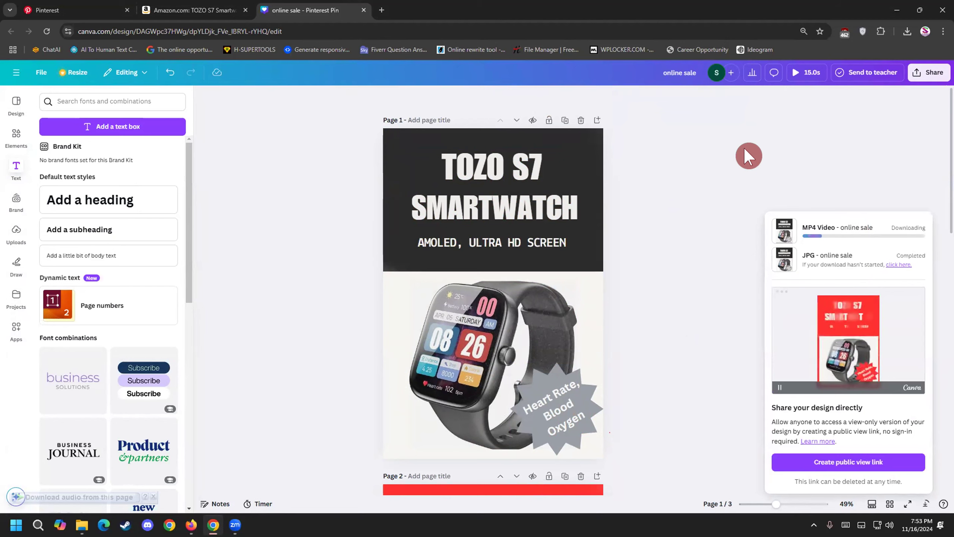
{"action": "left_click", "coordinate": [727, 151]}
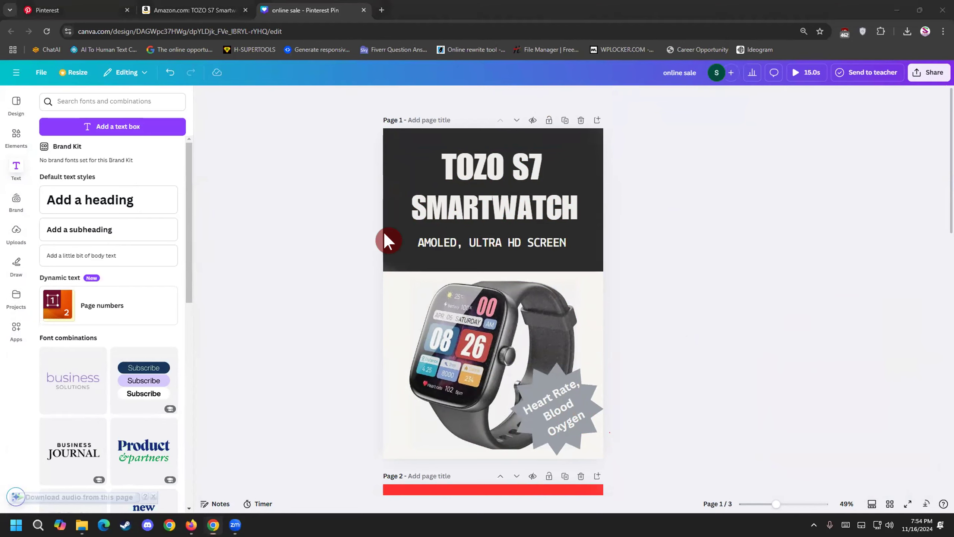
Step: Search the design elements for "music" and narrow the results to audio
{"action": "left_click", "coordinate": [16, 137]}
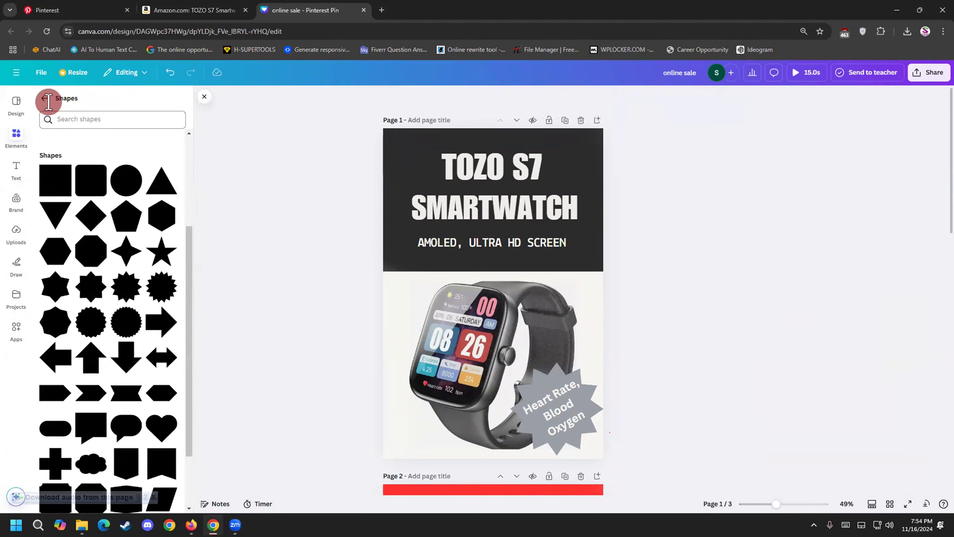
{"action": "left_click", "coordinate": [41, 94]}
{"action": "left_click", "coordinate": [71, 97]}
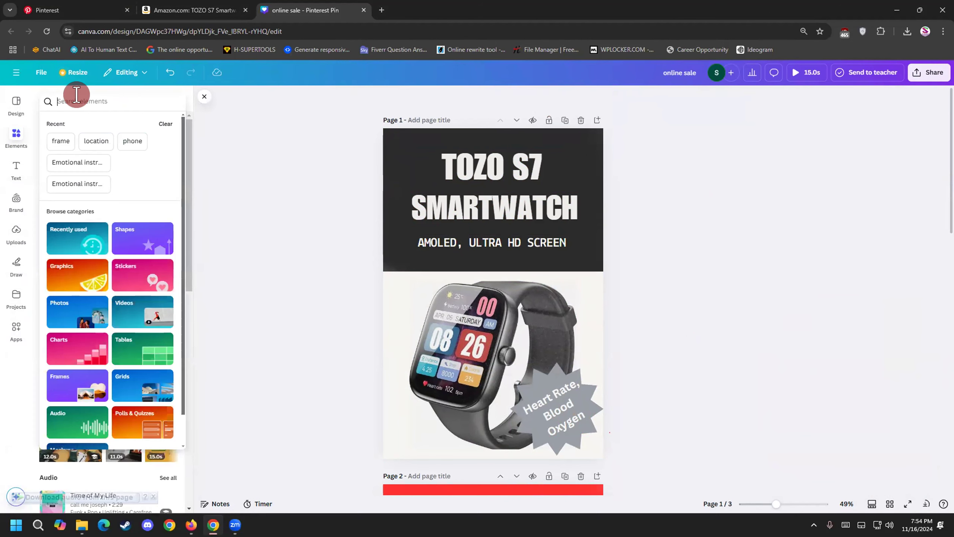
{"action": "type", "text": "music"}
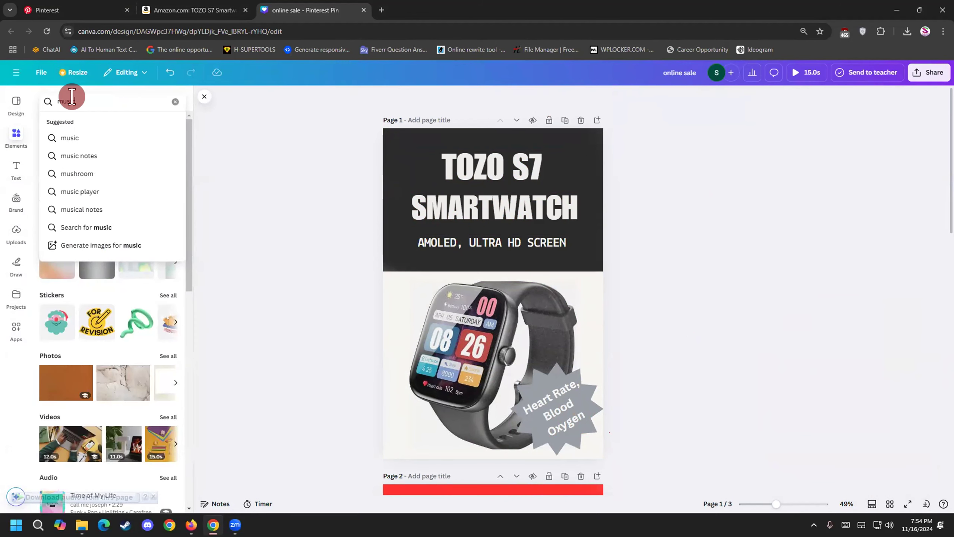
{"action": "key", "text": "Return"}
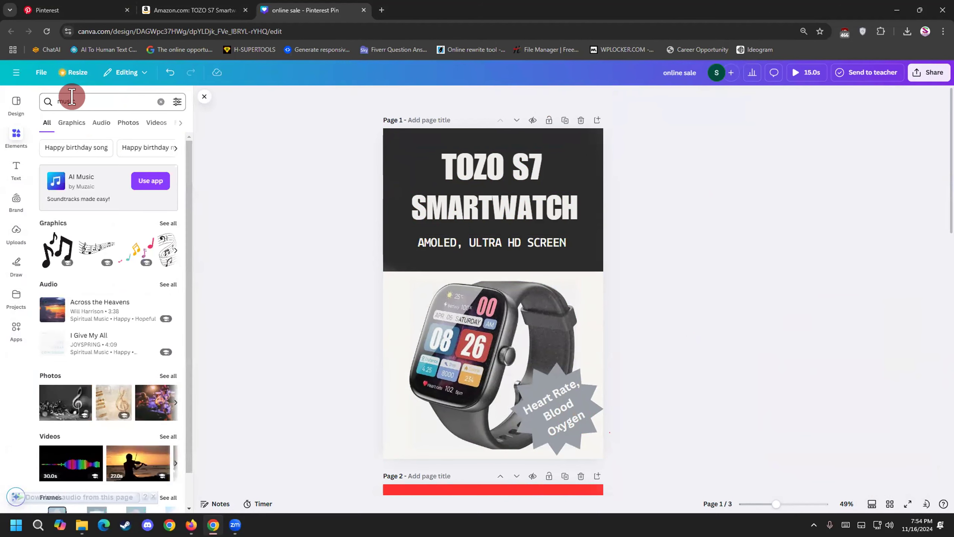
{"action": "left_click", "coordinate": [101, 123]}
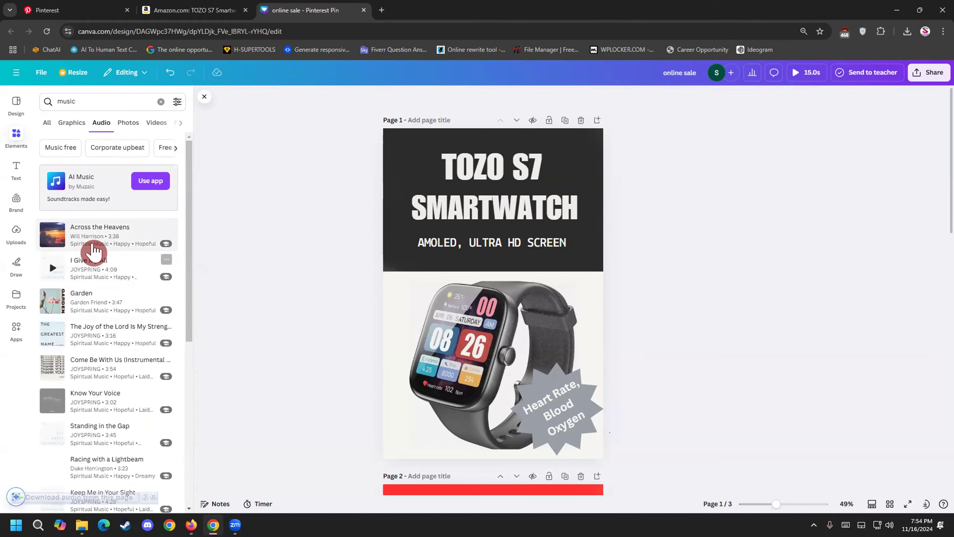
Step: Try adding the "Across the Heavens" audio track to the design, trimmed to 5.0 s under page 1, with the download dialog moved aside
{"action": "left_click_drag", "start_coordinate": [81, 236], "coordinate": [431, 397]}
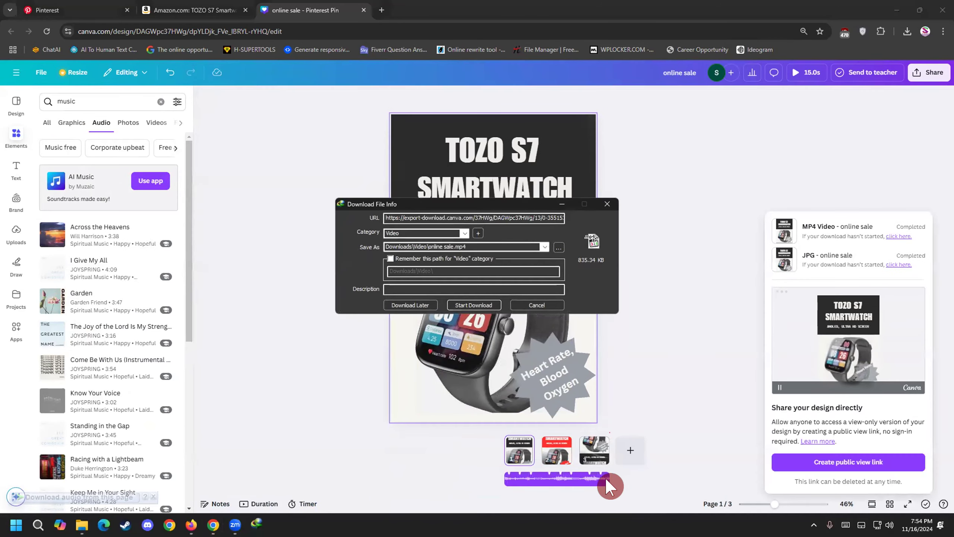
{"action": "left_click_drag", "start_coordinate": [602, 470], "coordinate": [527, 466]}
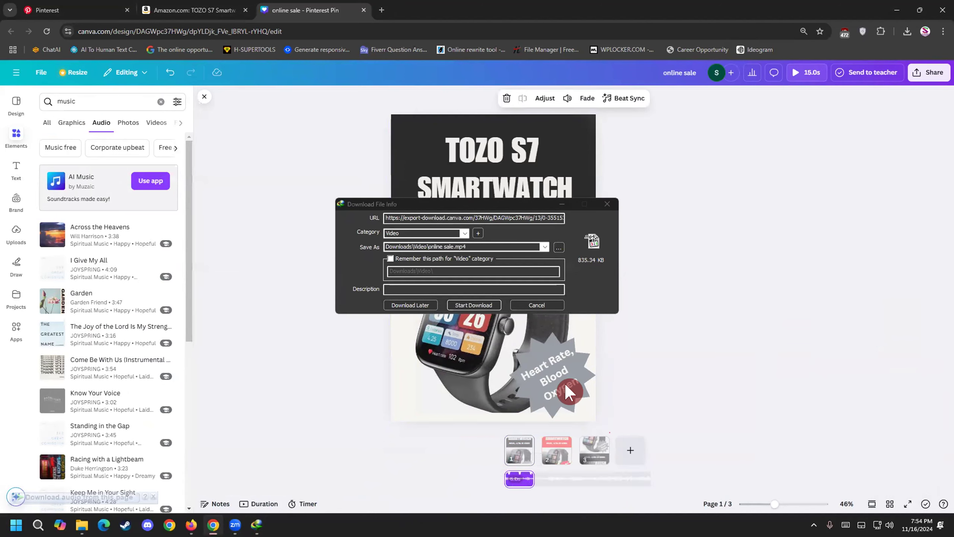
{"action": "left_click", "coordinate": [465, 201]}
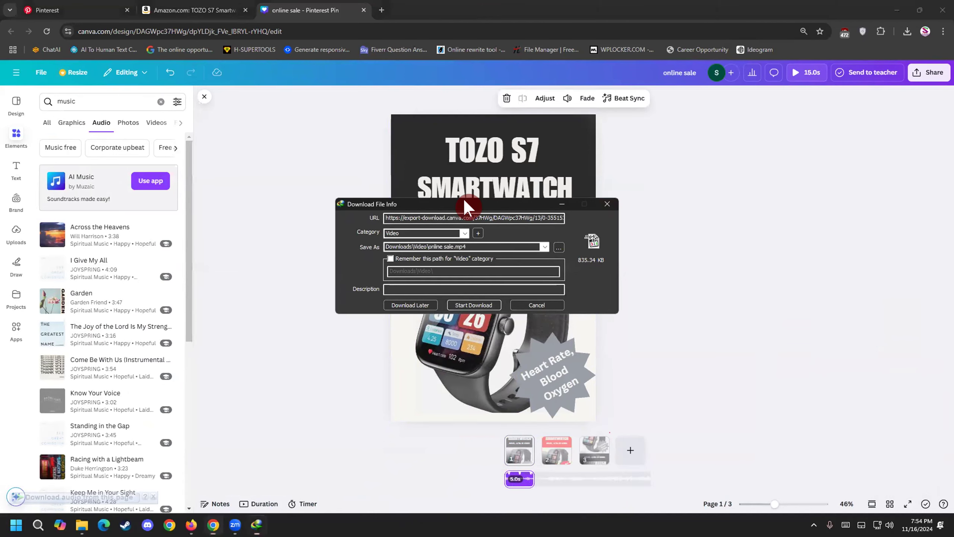
{"action": "left_click_drag", "start_coordinate": [463, 204], "coordinate": [0, 287]}
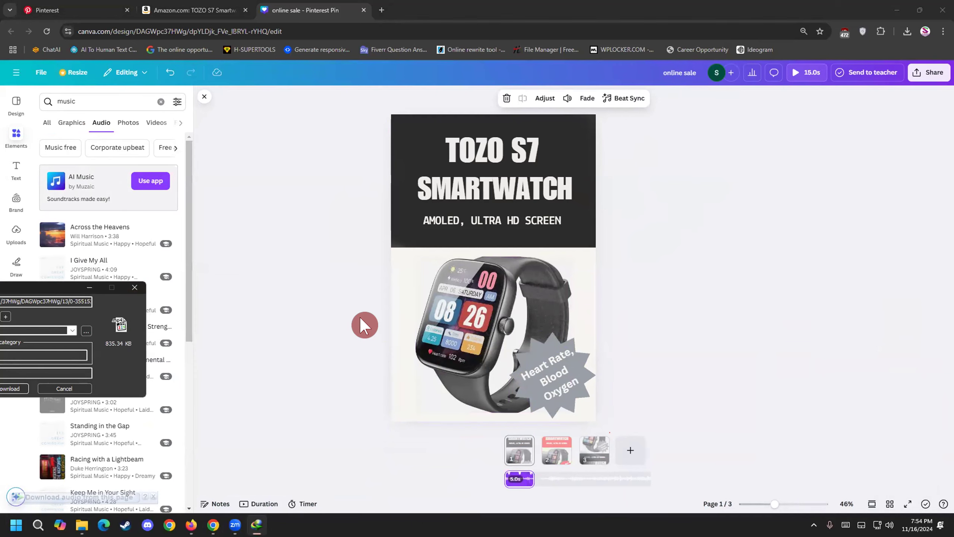
{"action": "left_click", "coordinate": [345, 315]}
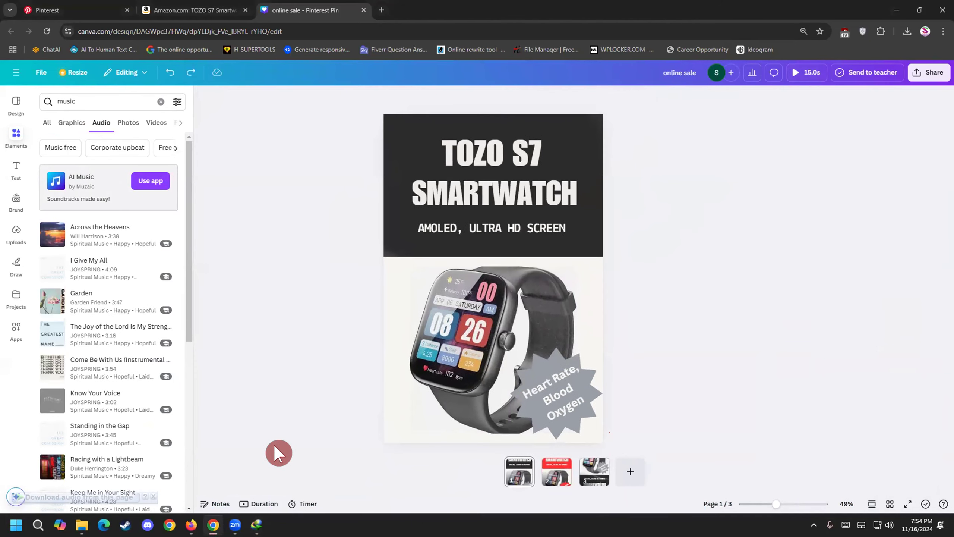
Step: Bring back the download dialog, save "online sale.mp4" in the Video downloads folder, and open that folder
{"action": "left_click", "coordinate": [256, 524]}
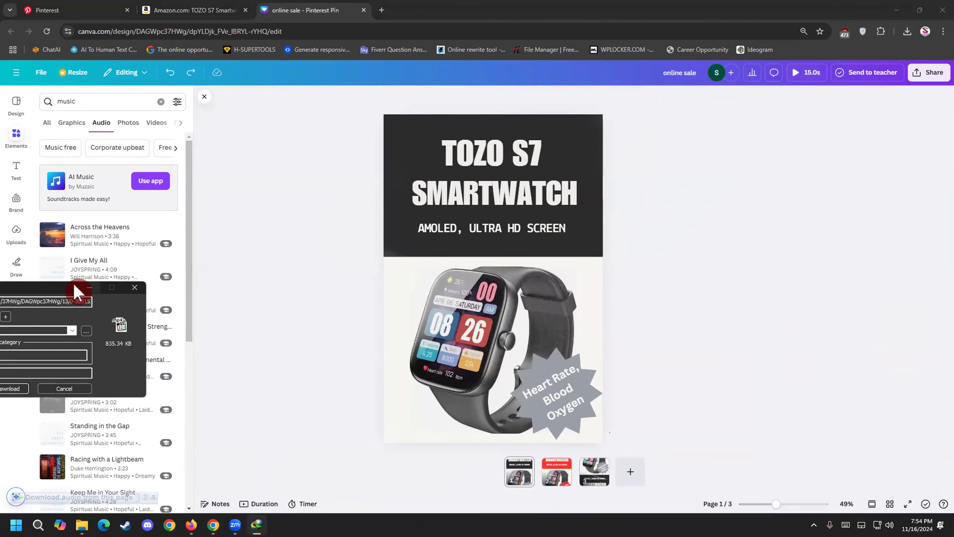
{"action": "left_click_drag", "start_coordinate": [51, 291], "coordinate": [494, 203]}
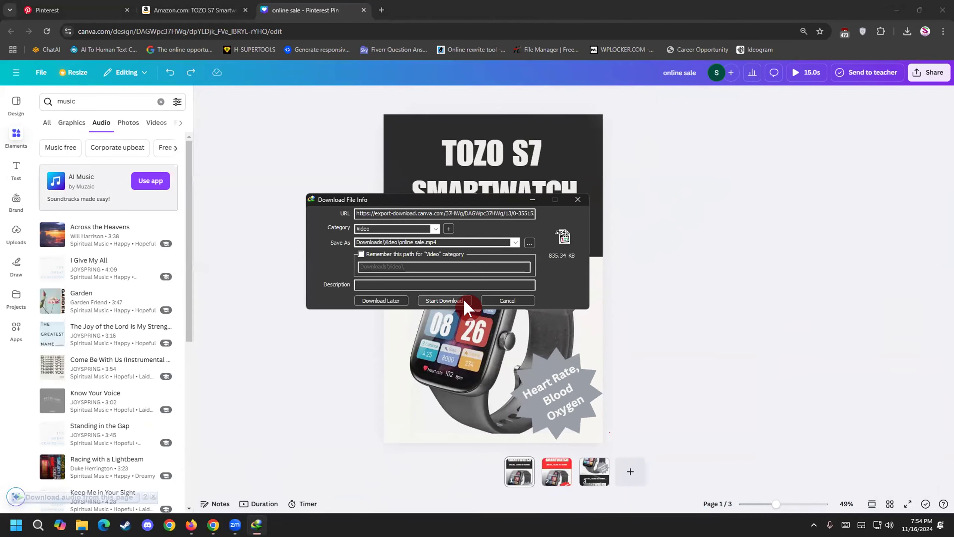
{"action": "left_click", "coordinate": [451, 300]}
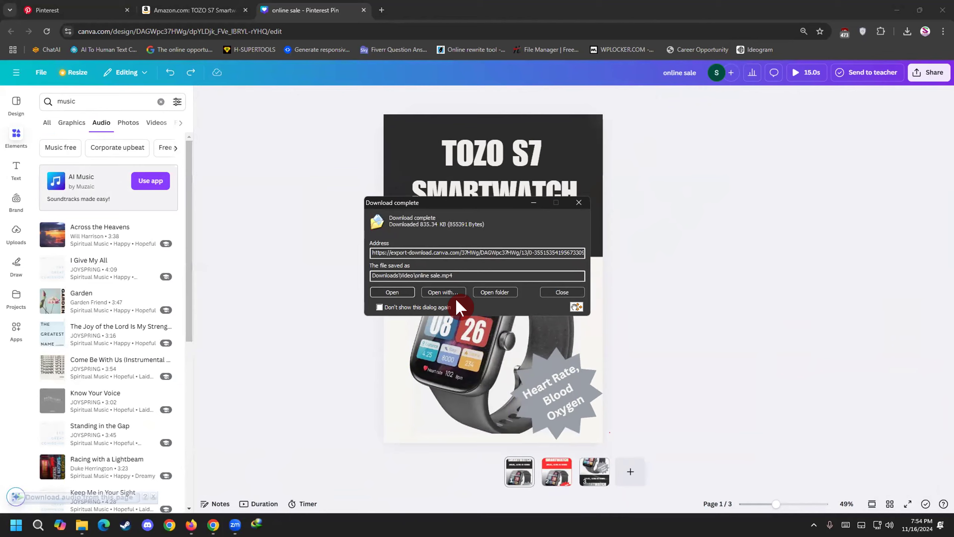
{"action": "left_click", "coordinate": [489, 291]}
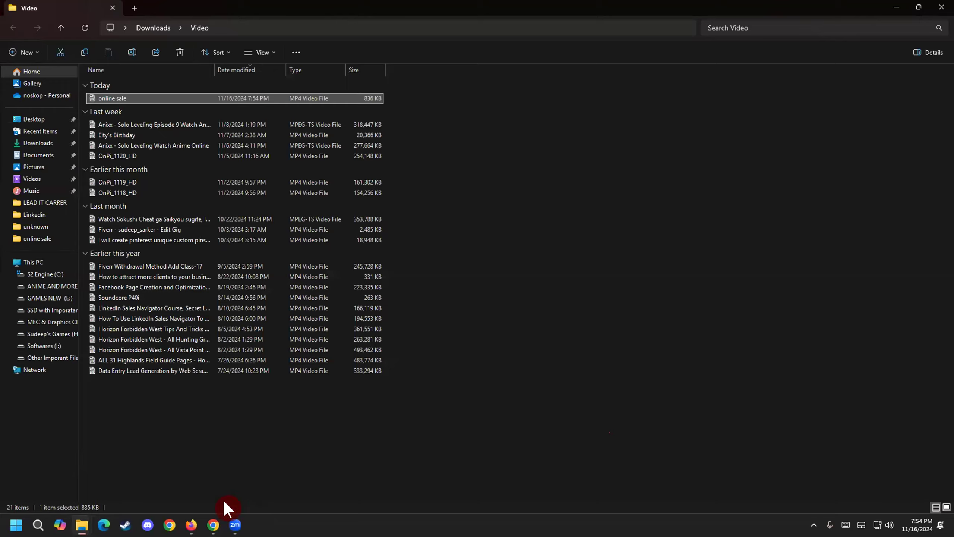
Step: Switch to the Pinterest pin creation page and upload the "online sale" video from the Video folder in Downloads
{"action": "left_click", "coordinate": [213, 525]}
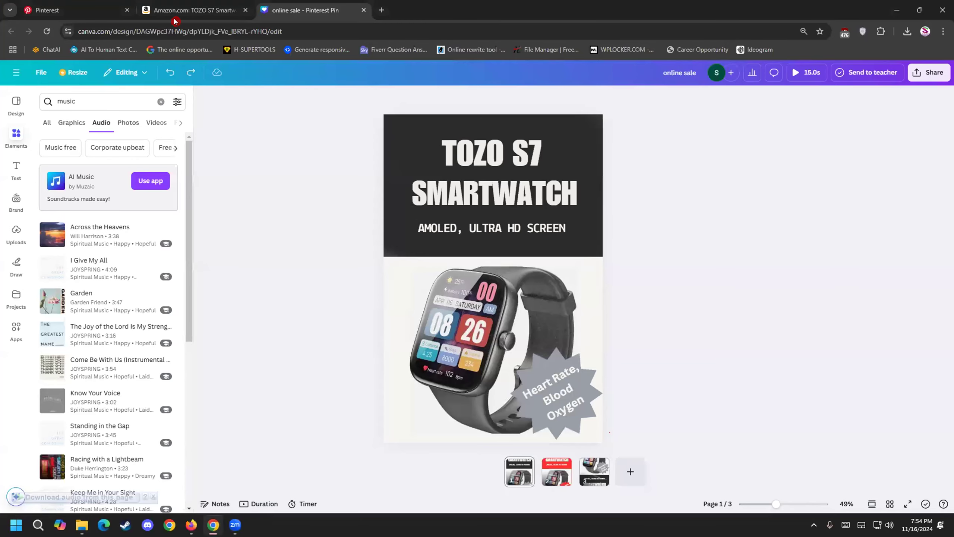
{"action": "left_click", "coordinate": [74, 11]}
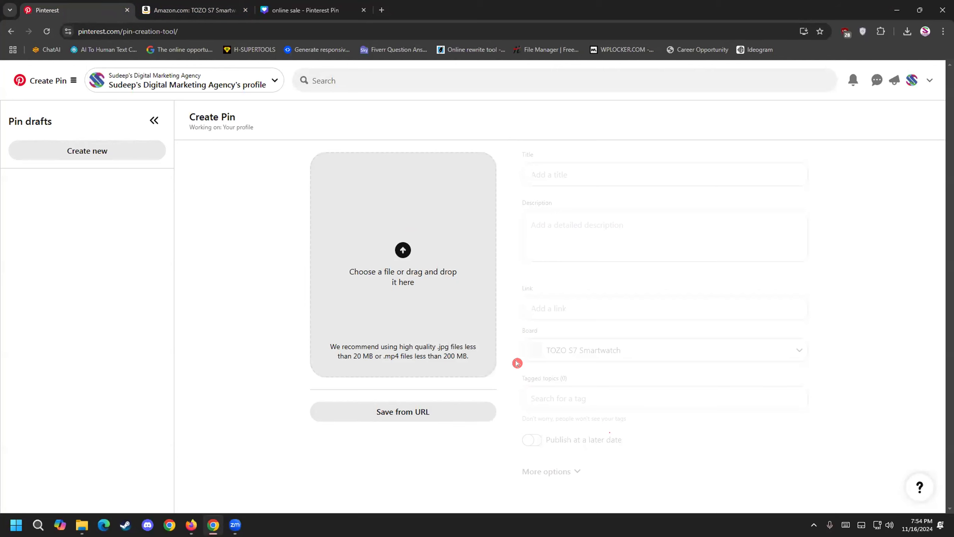
{"action": "left_click", "coordinate": [383, 269]}
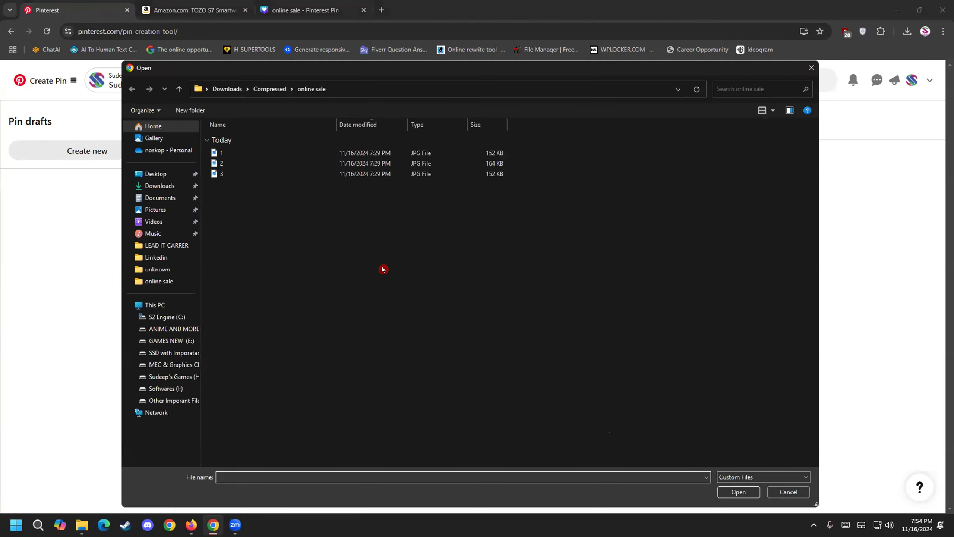
{"action": "left_click", "coordinate": [267, 88]}
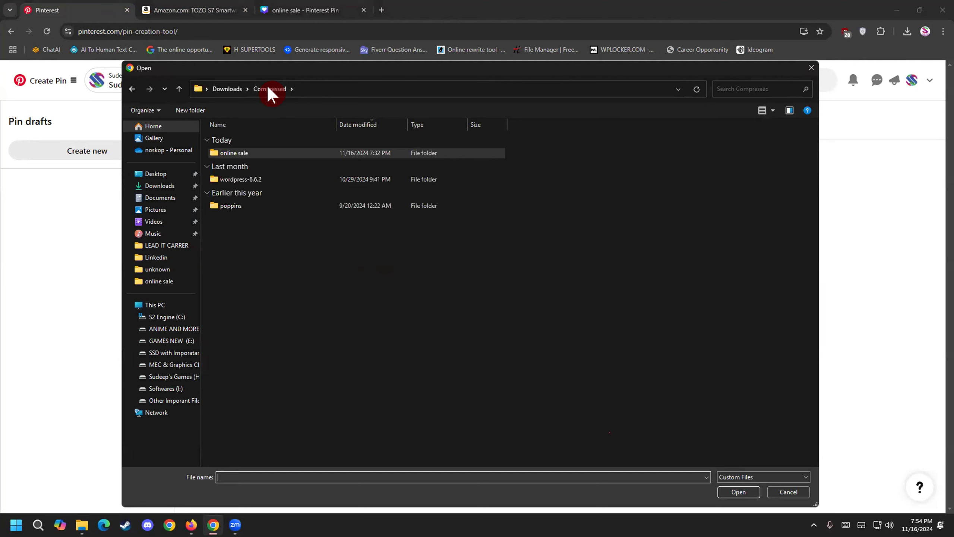
{"action": "left_click", "coordinate": [170, 185]}
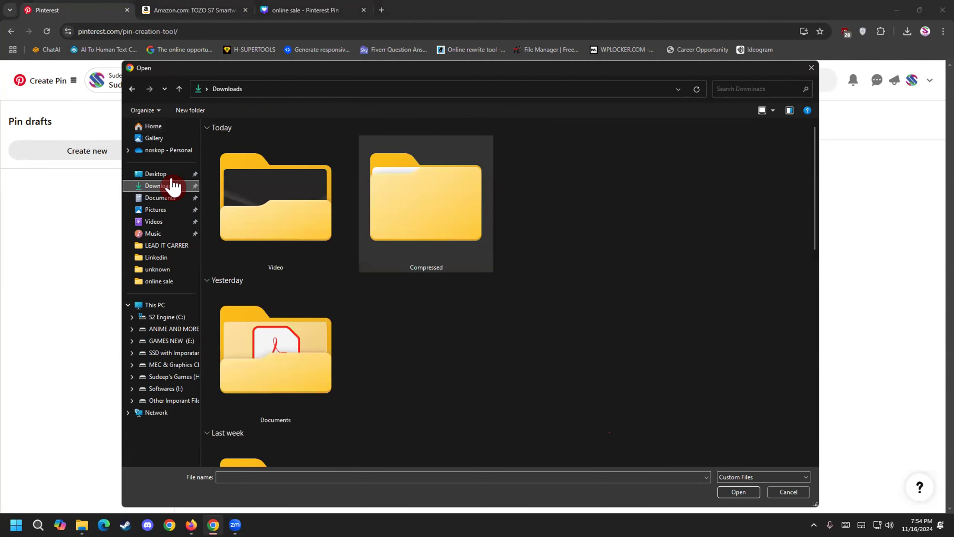
{"action": "double_click", "coordinate": [259, 216]}
{"action": "double_click", "coordinate": [247, 150]}
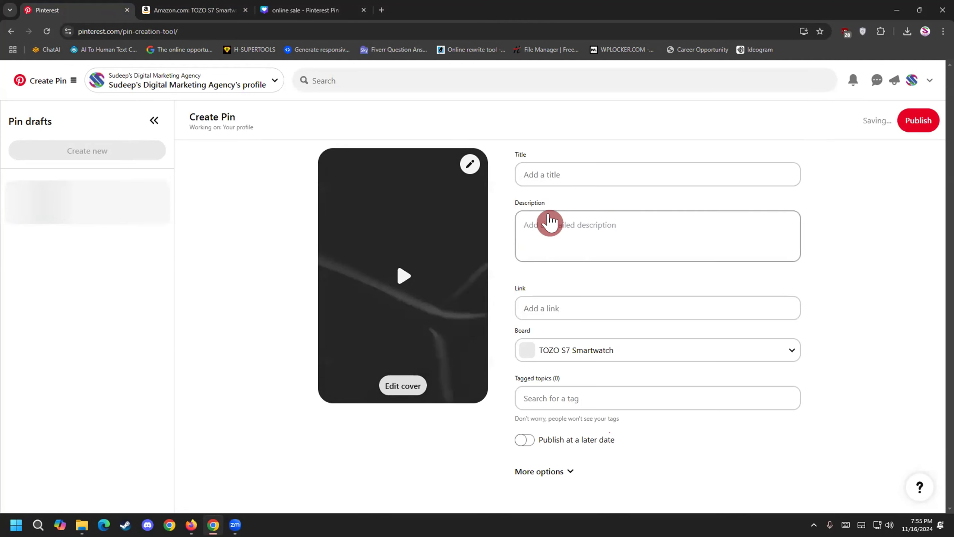
Step: Title the video pin "TOZO S7 Smartwatch" and open its description for editing
{"action": "left_click", "coordinate": [550, 167]}
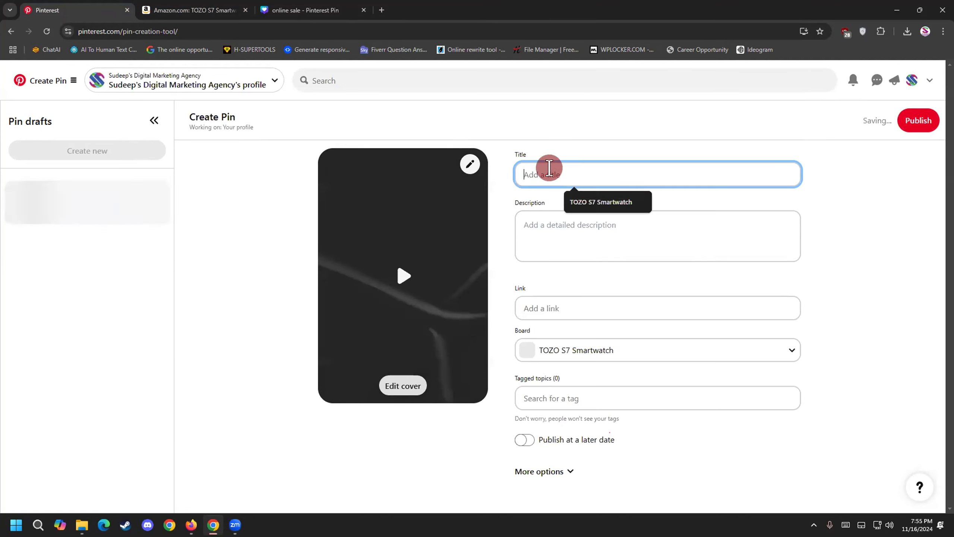
{"action": "left_click", "coordinate": [591, 203]}
{"action": "left_click", "coordinate": [580, 227]}
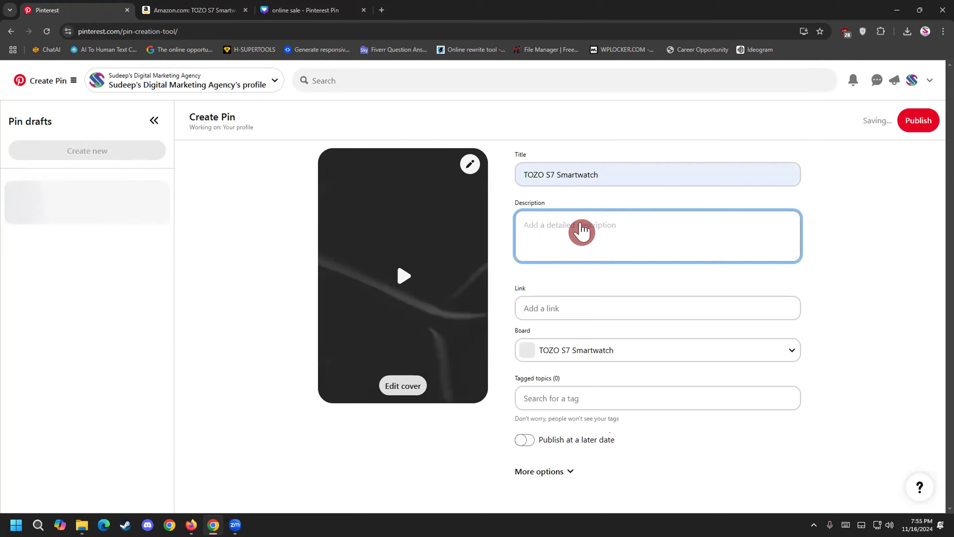
Step: Fill in the pin's description with the copied smartwatch text and hashtags, and set its link to the Amazon TOZO S7 product URL
{"action": "key", "text": "ctrl+v"}
{"action": "left_click", "coordinate": [606, 345]}
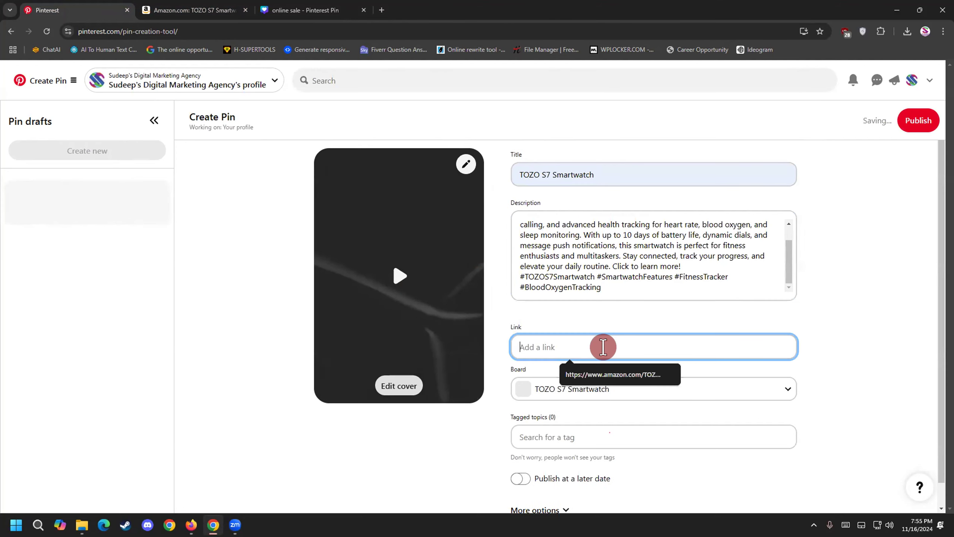
{"action": "left_click", "coordinate": [609, 375]}
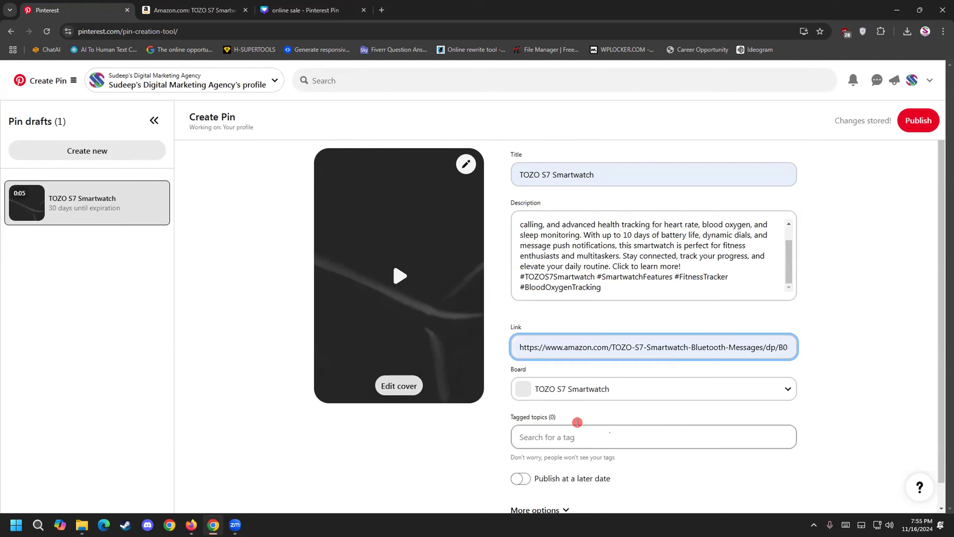
Step: Tag the video pin with the topics Smart Watch and Fitness Goals, and publish it immediately
{"action": "left_click", "coordinate": [578, 423]}
{"action": "type", "text": "s"}
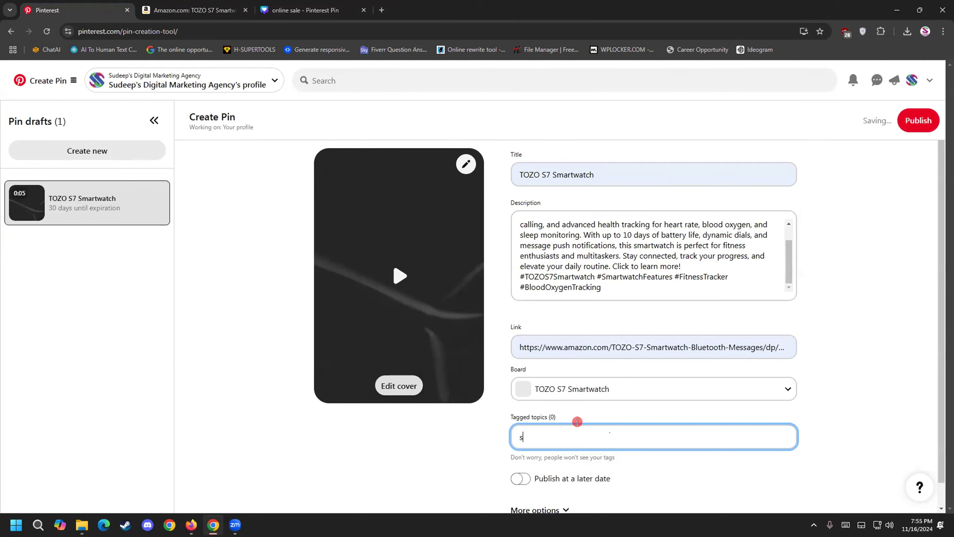
{"action": "type", "text": "mart"}
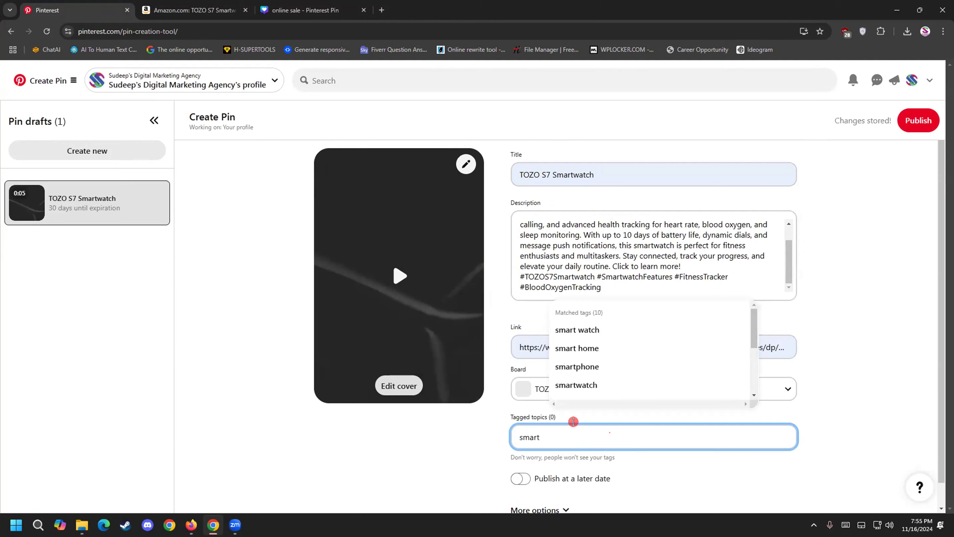
{"action": "left_click", "coordinate": [585, 331]}
{"action": "type", "text": "f"}
{"action": "left_click", "coordinate": [605, 463]}
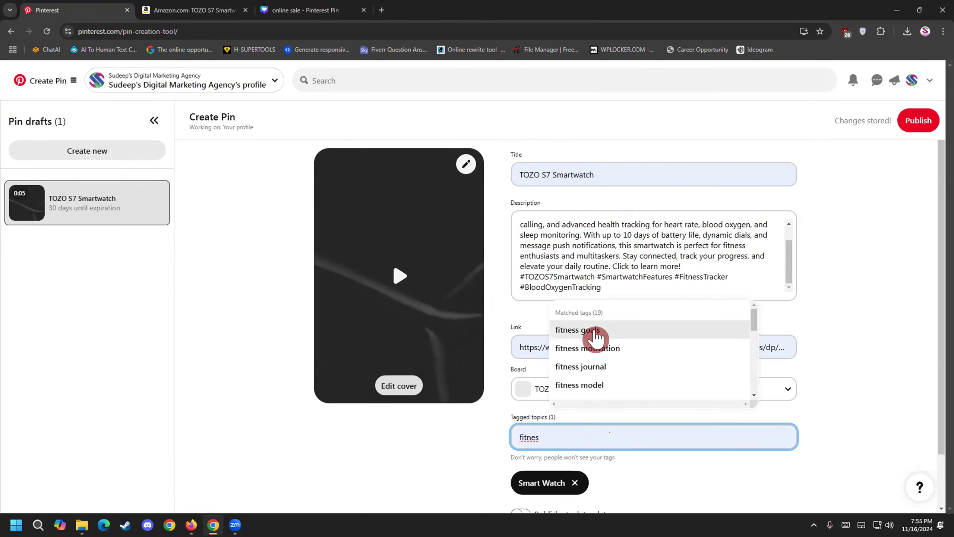
{"action": "left_click", "coordinate": [593, 332]}
{"action": "scroll", "coordinate": [426, 451], "scroll_direction": "down", "scroll_amount": 2}
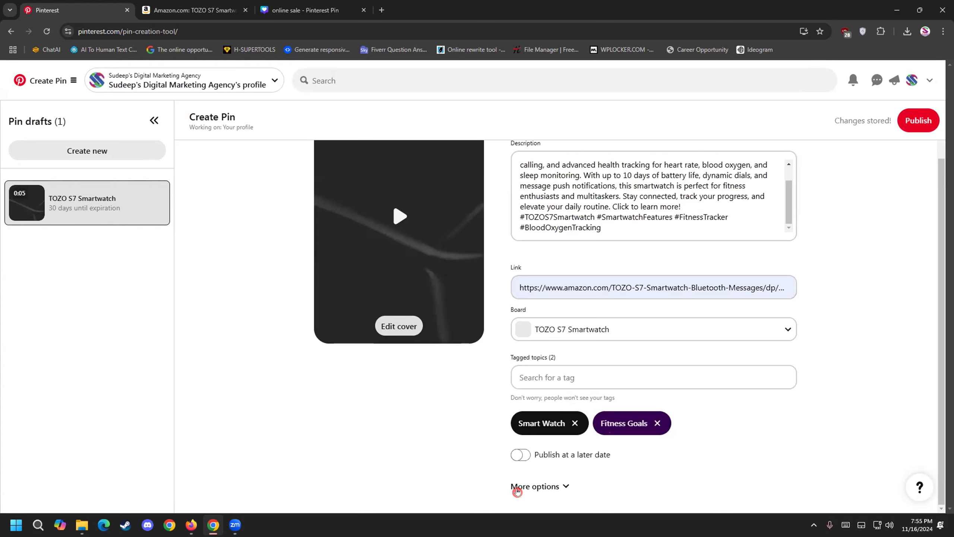
{"action": "left_click", "coordinate": [911, 117]}
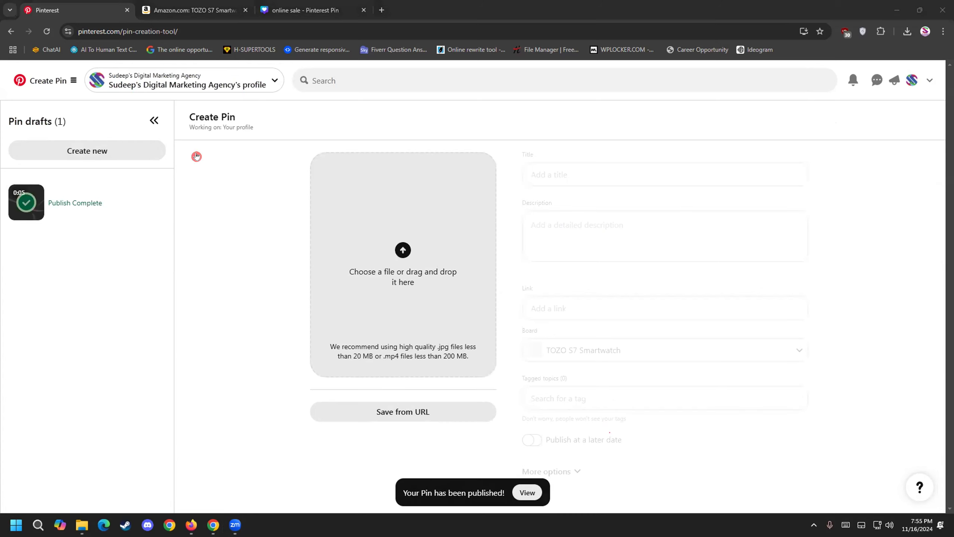
Step: Open the profile page and refresh it to view the newly created pins
{"action": "left_click", "coordinate": [912, 81]}
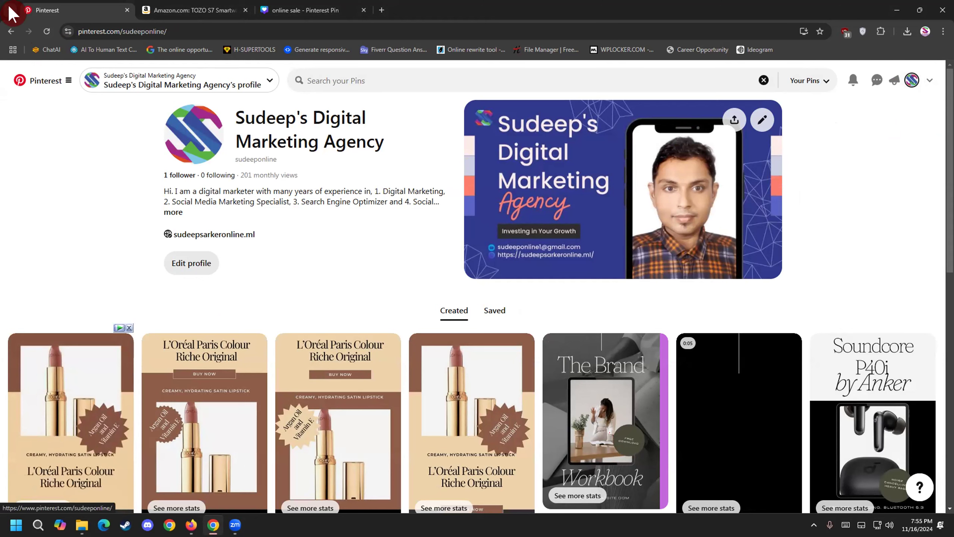
{"action": "left_click", "coordinate": [44, 30]}
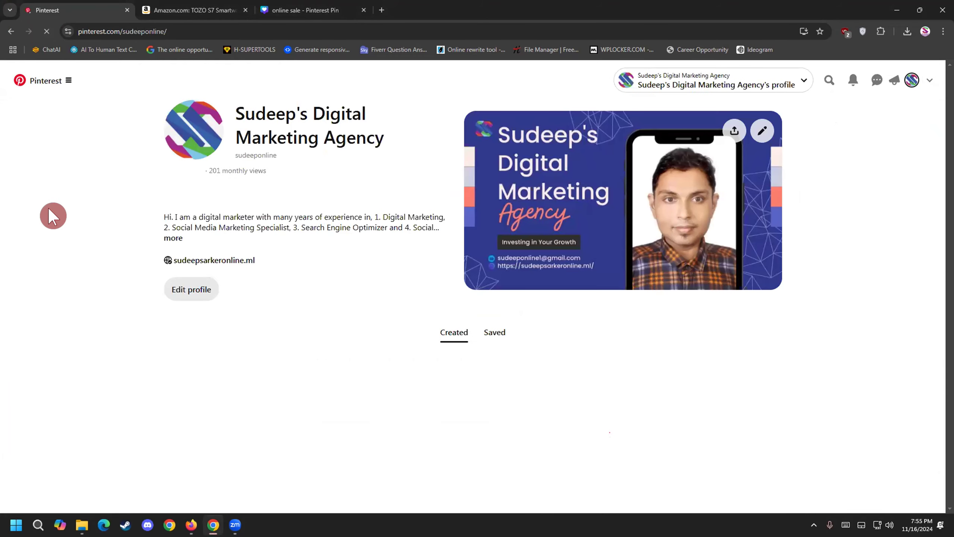
{"action": "scroll", "coordinate": [122, 249], "scroll_direction": "down", "scroll_amount": 5}
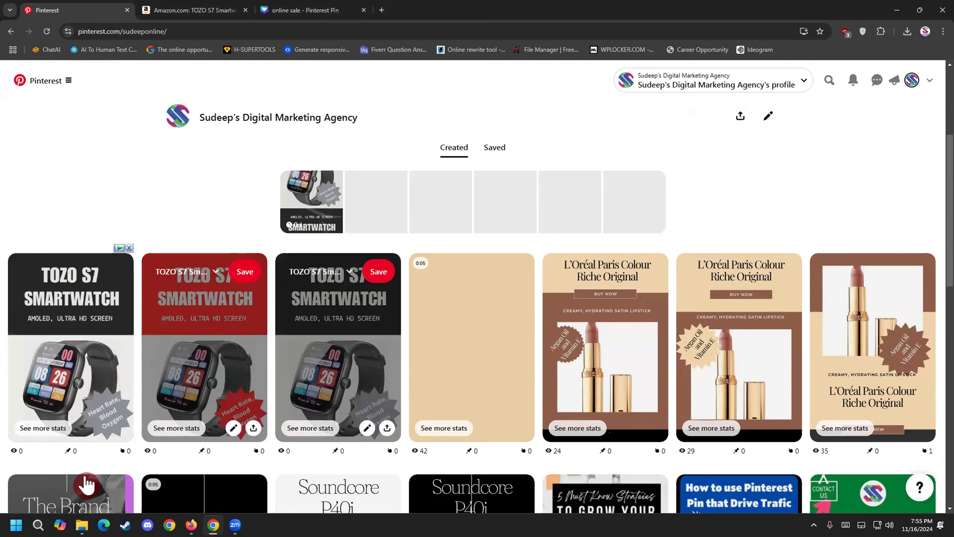
Step: Open the black TOZO S7 Smartwatch image pin, check where its amazon.com link leads, and return to the profile's created pins
{"action": "left_click", "coordinate": [307, 336]}
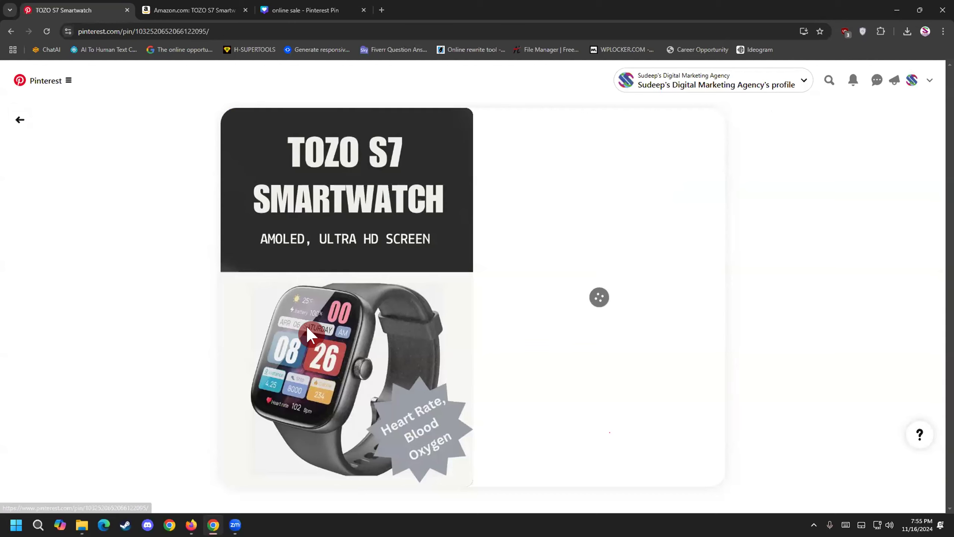
{"action": "scroll", "coordinate": [296, 336], "scroll_direction": "down", "scroll_amount": 3}
{"action": "scroll", "coordinate": [306, 338], "scroll_direction": "up", "scroll_amount": 2}
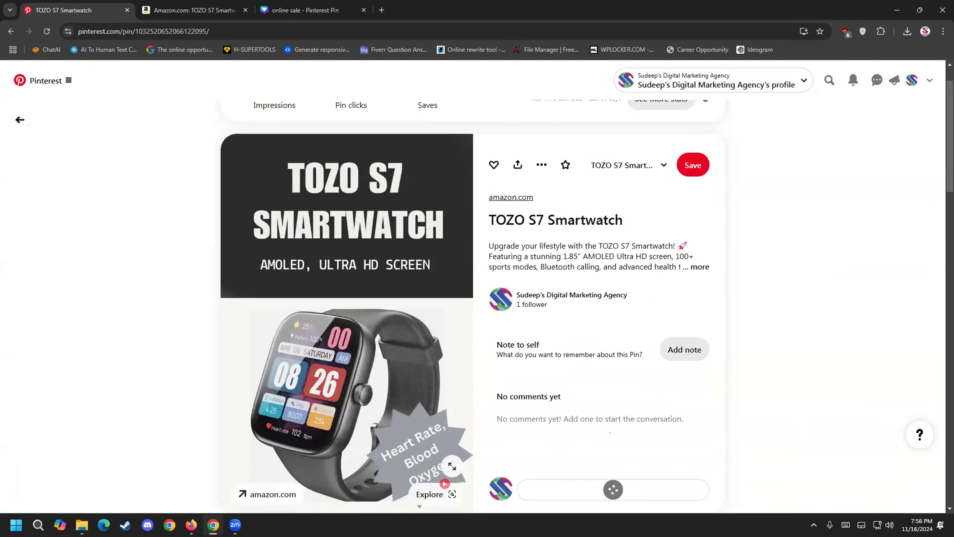
{"action": "left_click", "coordinate": [281, 482]}
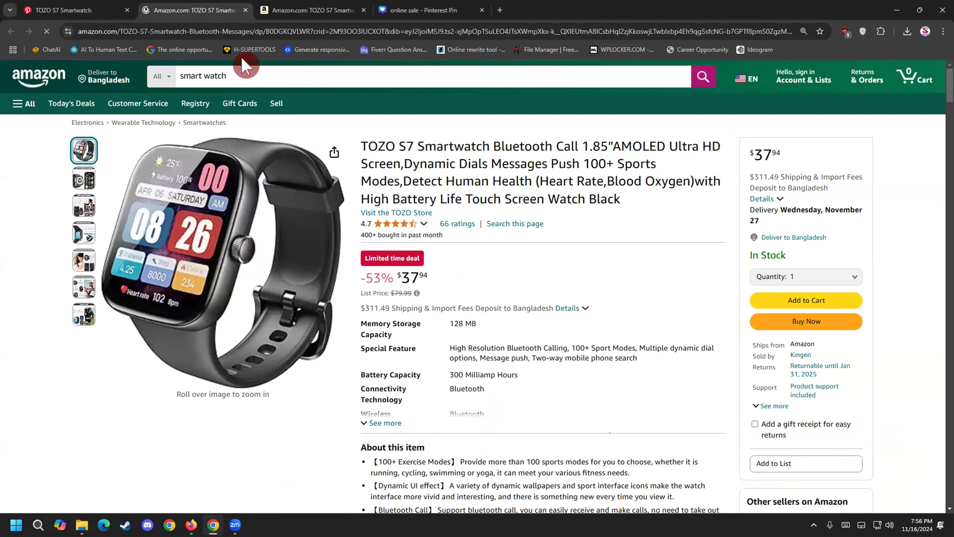
{"action": "left_click", "coordinate": [245, 10]}
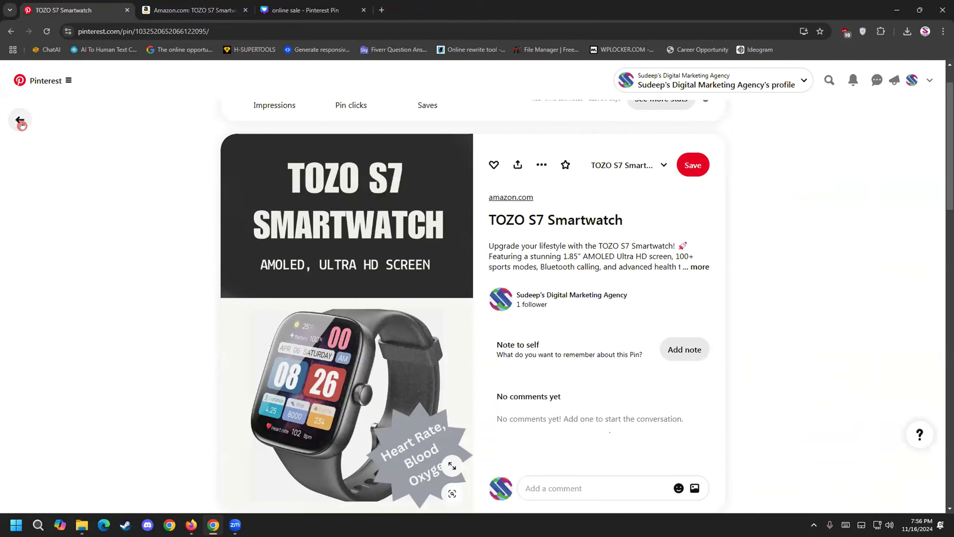
{"action": "scroll", "coordinate": [211, 344], "scroll_direction": "down", "scroll_amount": 3}
{"action": "scroll", "coordinate": [225, 331], "scroll_direction": "up", "scroll_amount": 3}
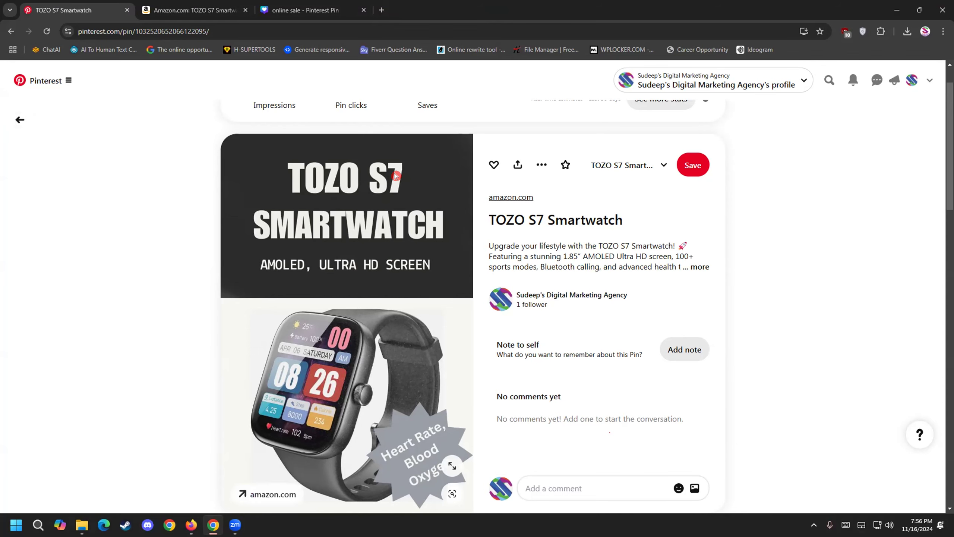
{"action": "left_click", "coordinate": [18, 119]}
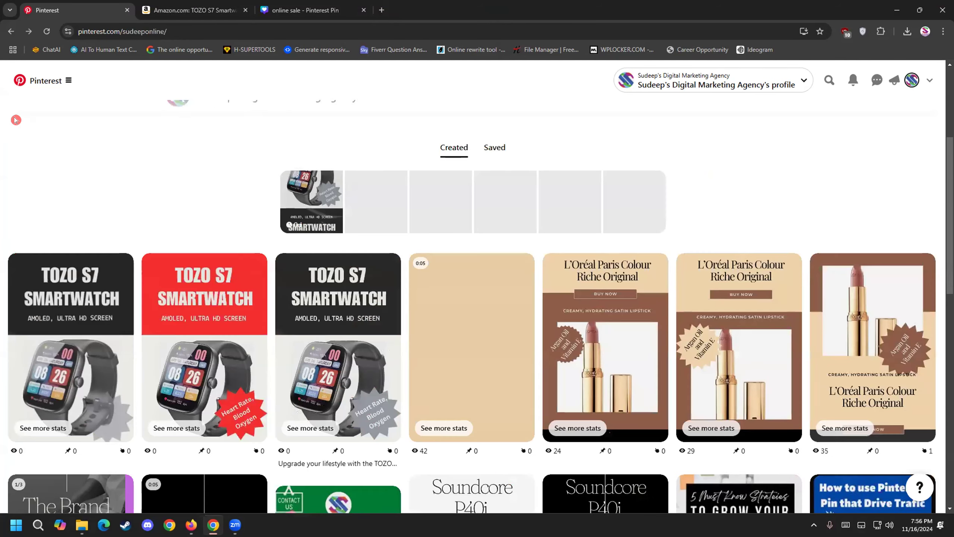
Step: Open the TOZO S7 Smartwatch video pin, replay its video from the start, and return to the profile
{"action": "left_click", "coordinate": [77, 333]}
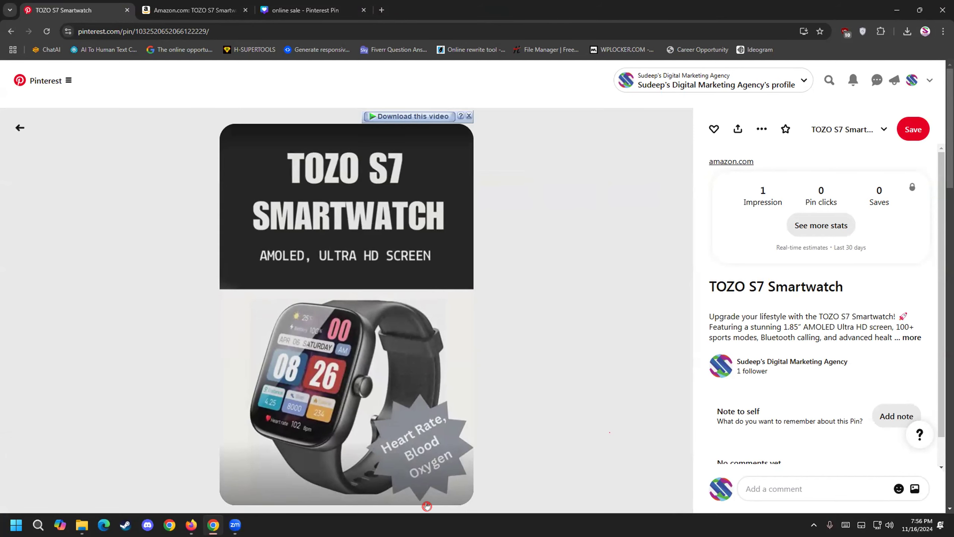
{"action": "left_click", "coordinate": [236, 475]}
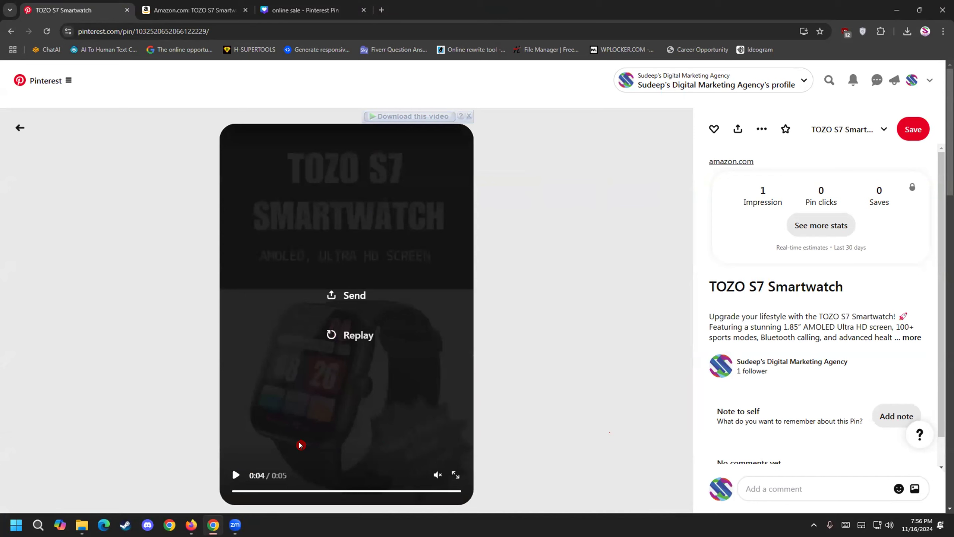
{"action": "left_click", "coordinate": [342, 337]}
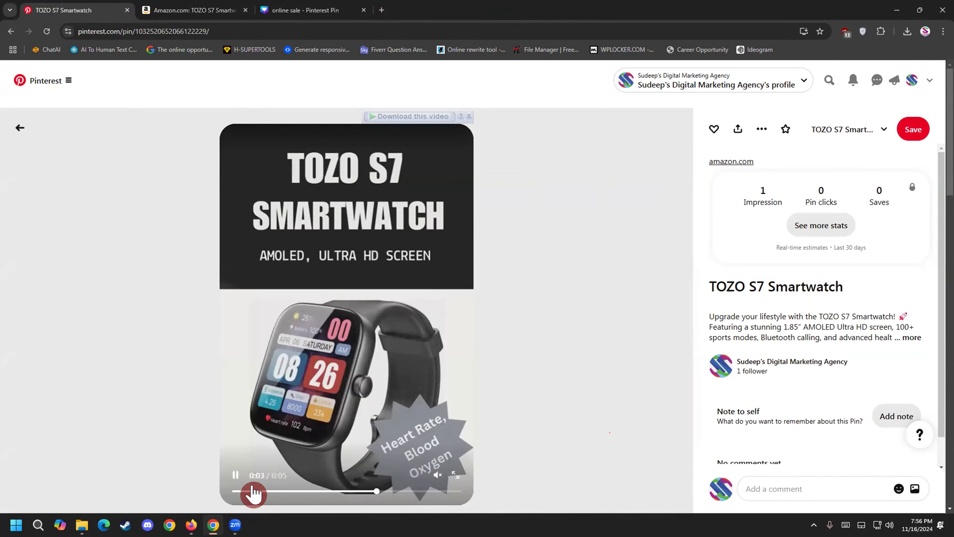
{"action": "left_click", "coordinate": [254, 491]}
{"action": "left_click", "coordinate": [246, 491]}
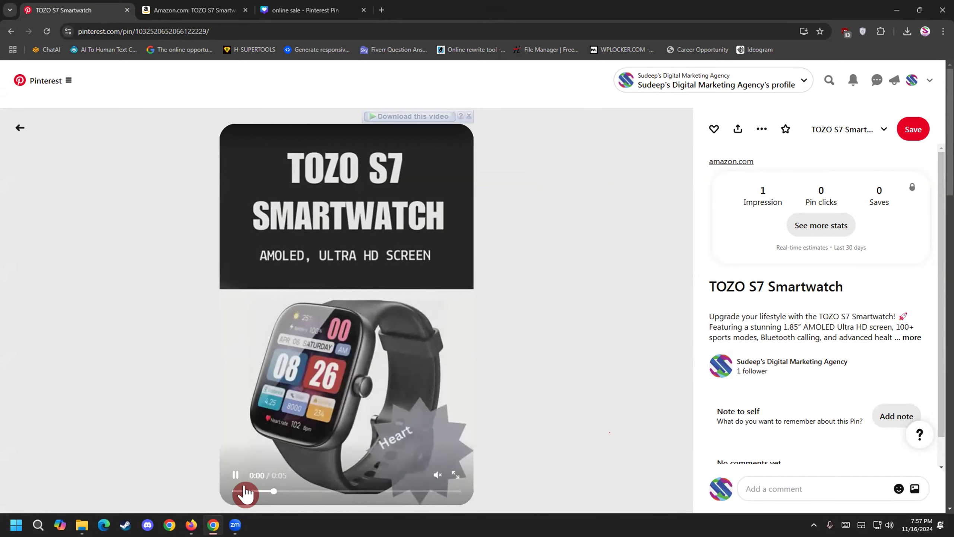
{"action": "left_click", "coordinate": [19, 128]}
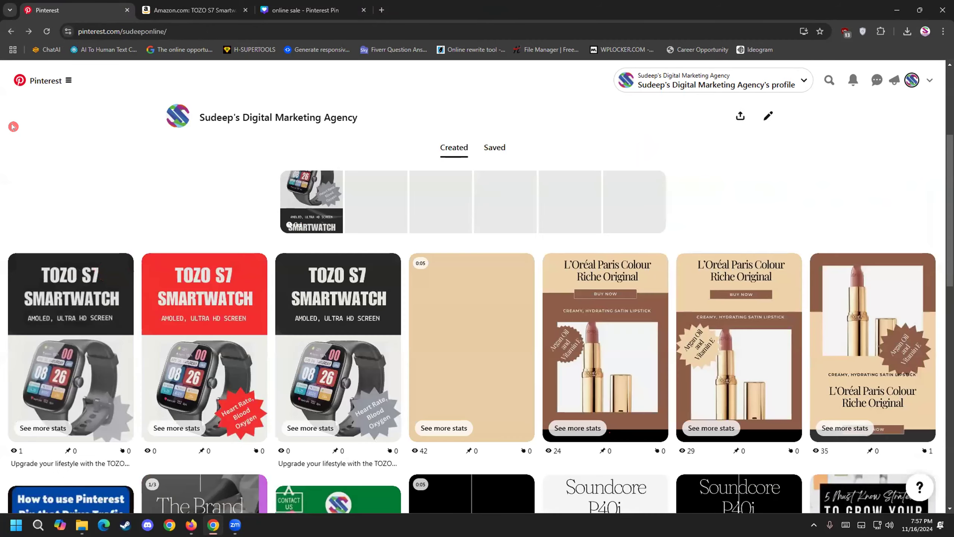
Step: Start a new paid pin with Create Pin for ad
{"action": "scroll", "coordinate": [96, 264], "scroll_direction": "up", "scroll_amount": 1}
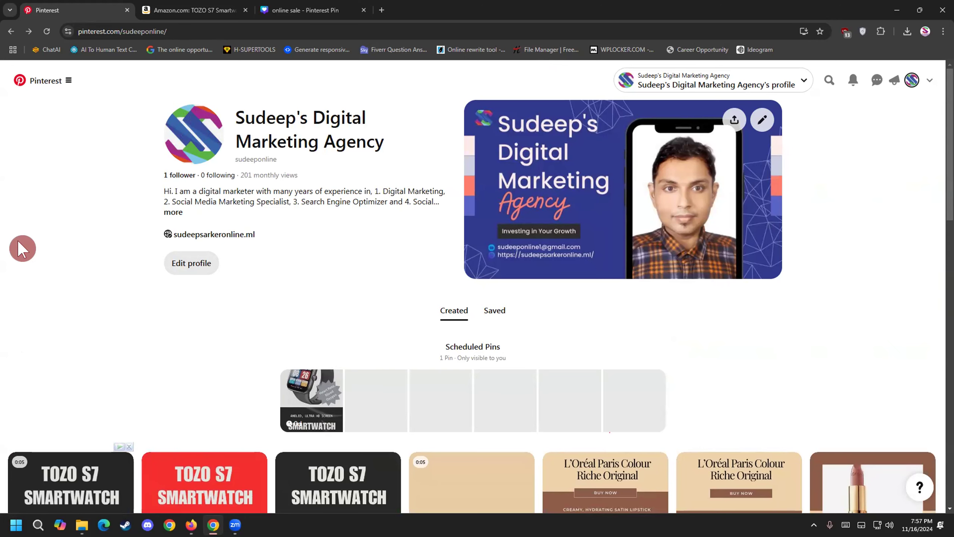
{"action": "left_click", "coordinate": [54, 83]}
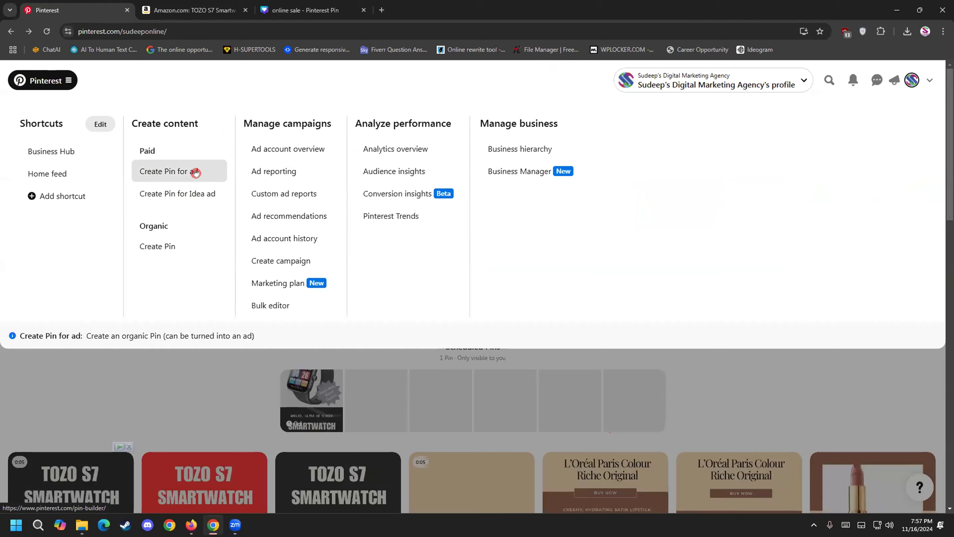
{"action": "left_click", "coordinate": [219, 353]}
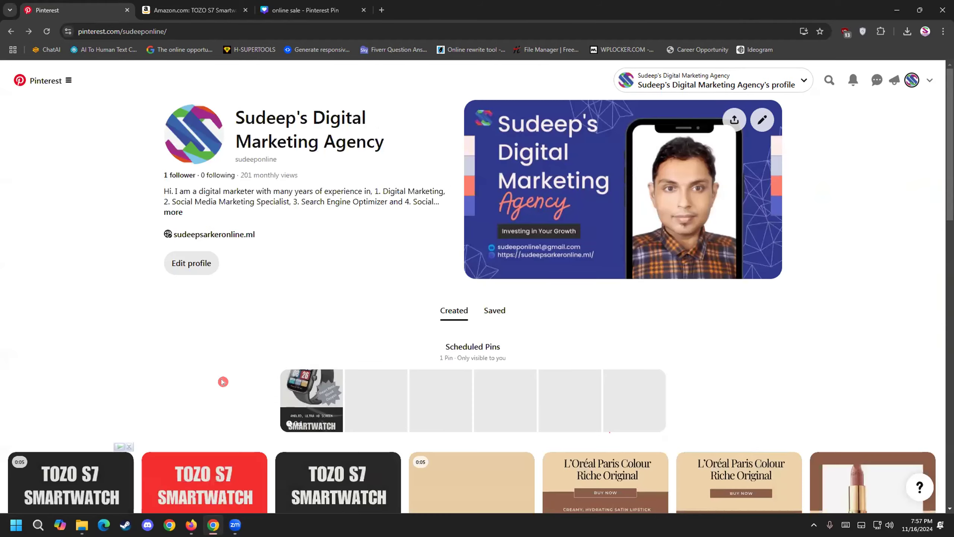
{"action": "left_click", "coordinate": [55, 86]}
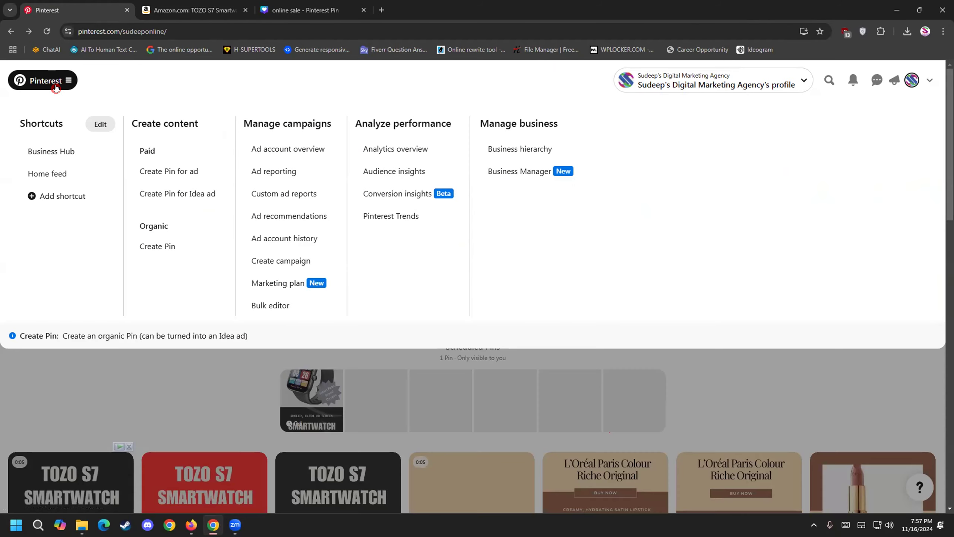
{"action": "left_click", "coordinate": [171, 174]}
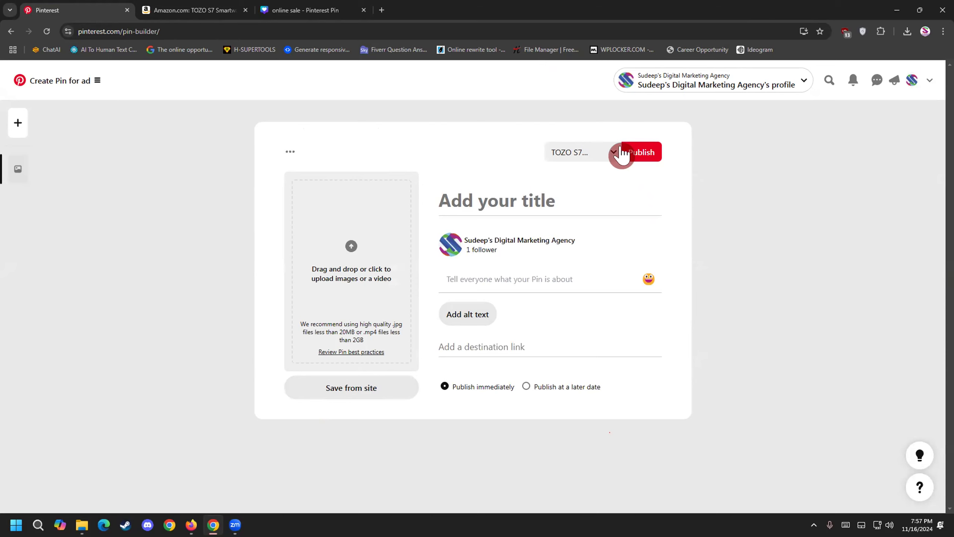
Step: Upload the JPG image 1 from the Downloads > Compressed > online sale folder to the ad pin
{"action": "left_click", "coordinate": [611, 158]}
{"action": "left_click", "coordinate": [608, 155]}
{"action": "left_click", "coordinate": [354, 247]}
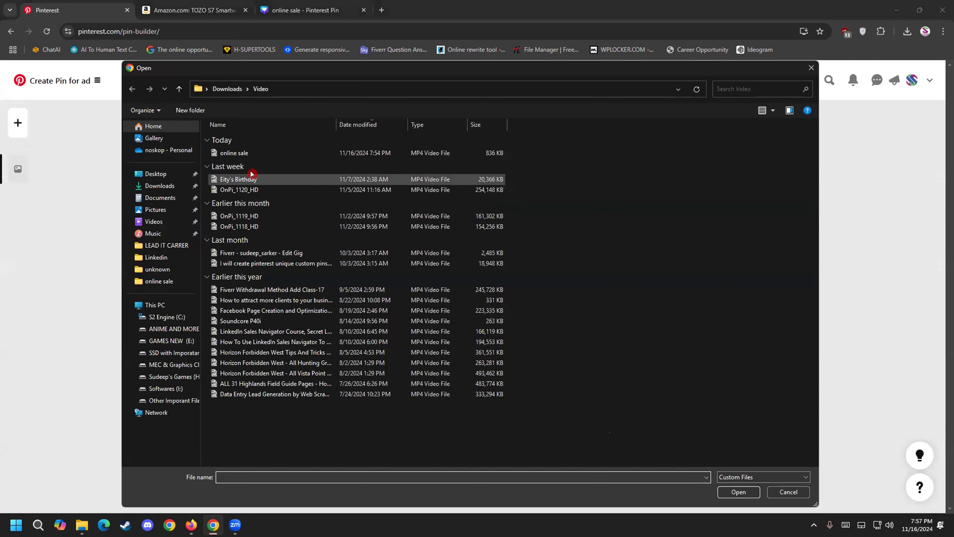
{"action": "left_click", "coordinate": [162, 182]}
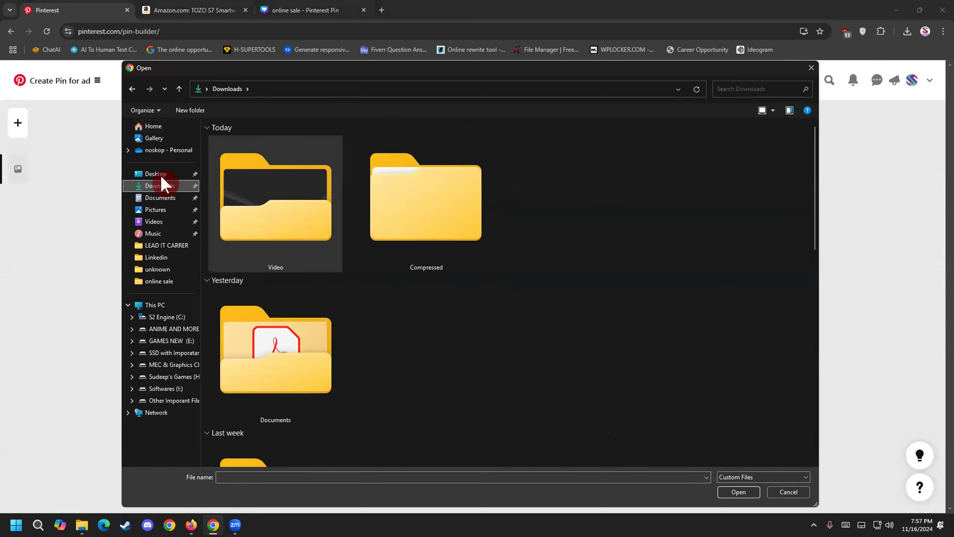
{"action": "left_click", "coordinate": [399, 260]}
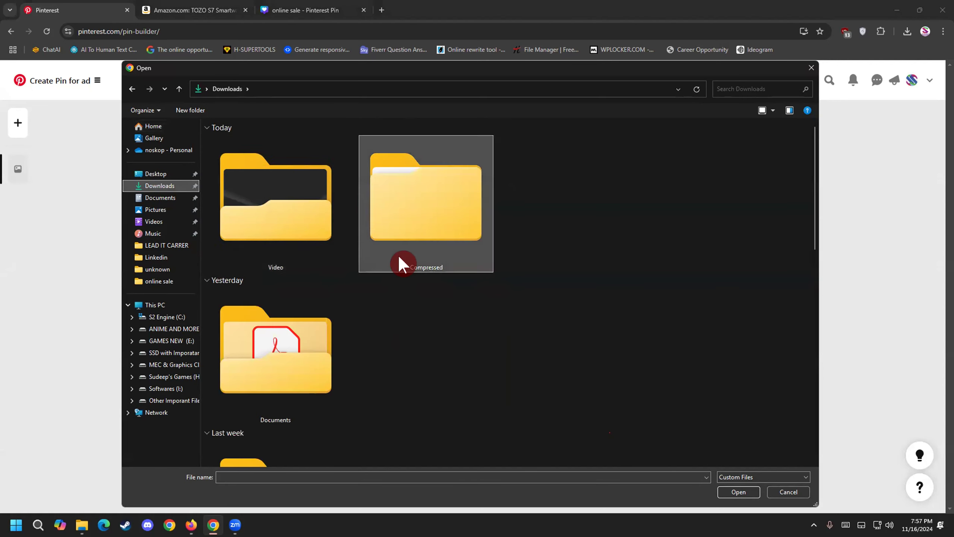
{"action": "double_click", "coordinate": [398, 253]}
{"action": "double_click", "coordinate": [241, 154]}
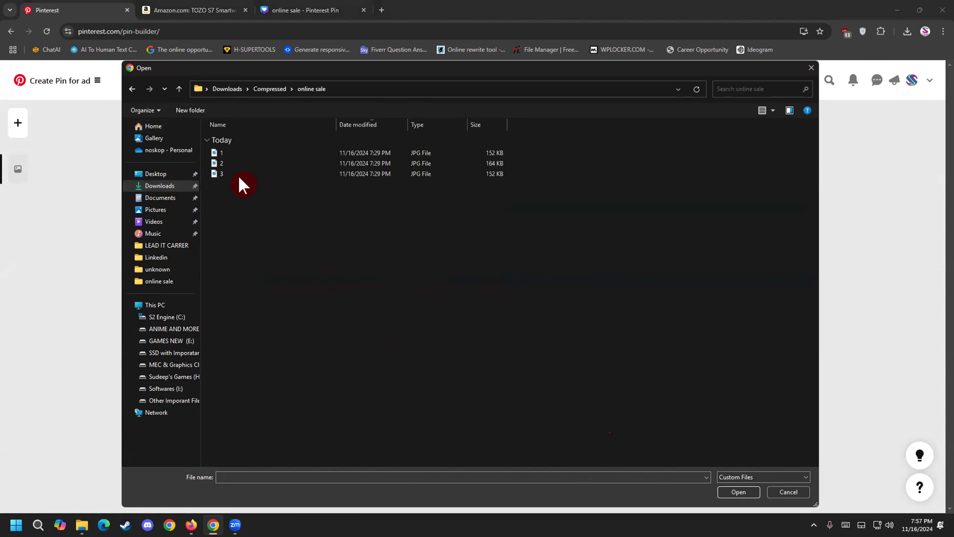
{"action": "double_click", "coordinate": [229, 153]}
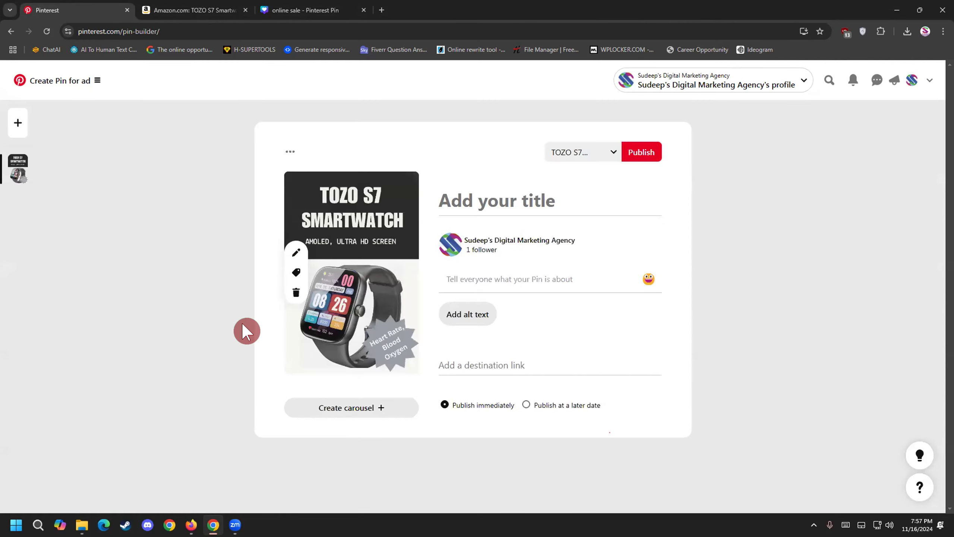
{"action": "left_click", "coordinate": [484, 278]}
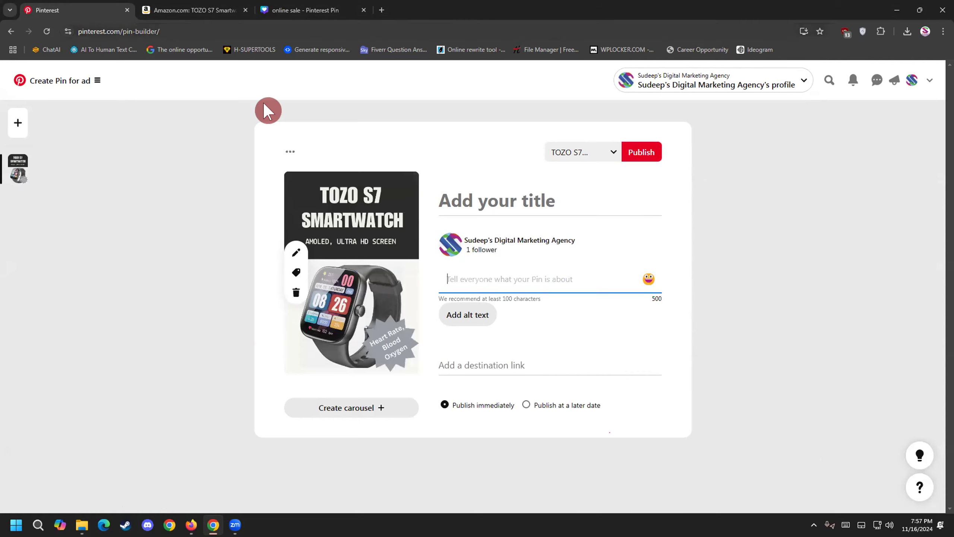
{"action": "left_click", "coordinate": [190, 524]}
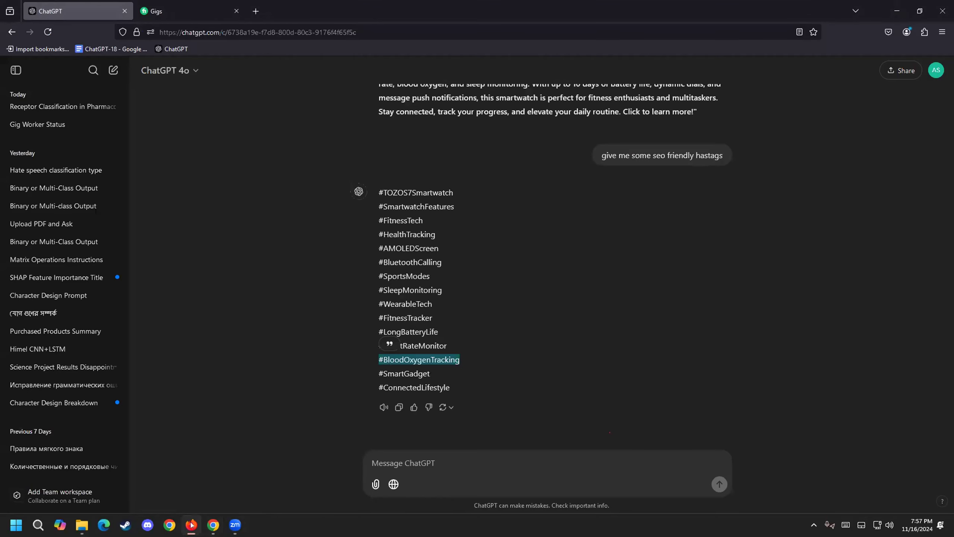
{"action": "left_click", "coordinate": [191, 524]}
{"action": "left_click", "coordinate": [226, 10]}
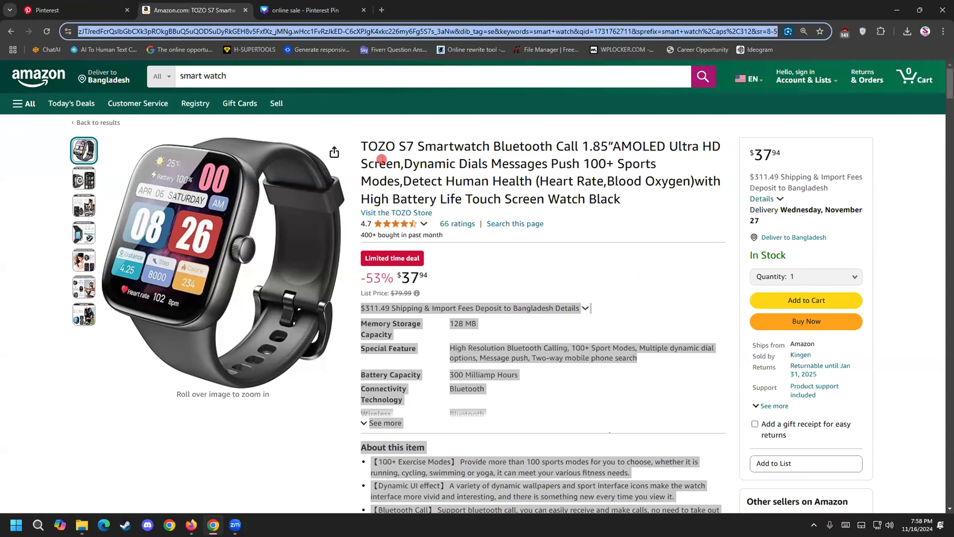
{"action": "left_click_drag", "start_coordinate": [362, 146], "coordinate": [479, 145]}
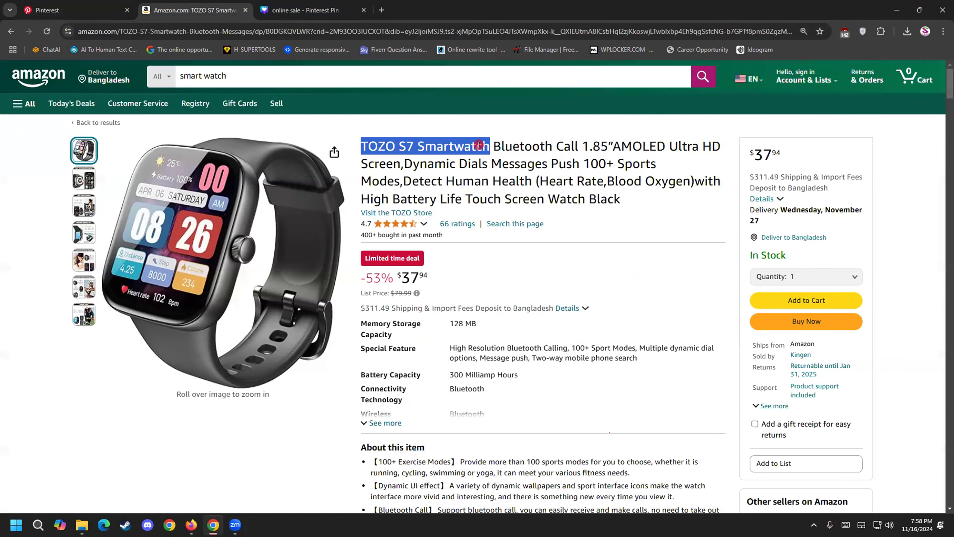
{"action": "right_click", "coordinate": [437, 147]}
{"action": "left_click", "coordinate": [455, 158]}
{"action": "left_click", "coordinate": [98, 11]}
{"action": "left_click", "coordinate": [498, 275]}
{"action": "key", "text": "ctrl+v"}
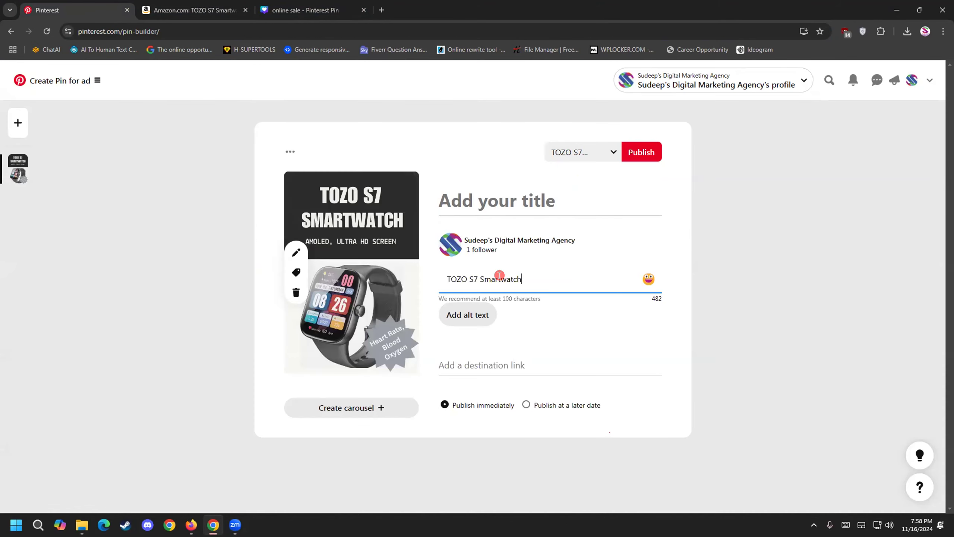
{"action": "left_click_drag", "start_coordinate": [523, 277], "coordinate": [429, 269]}
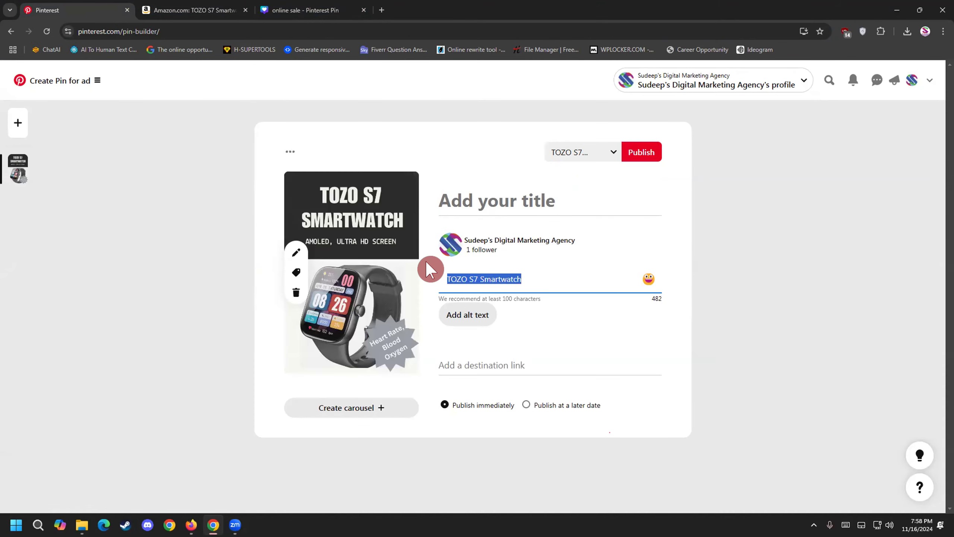
{"action": "key", "text": "BackSpace"}
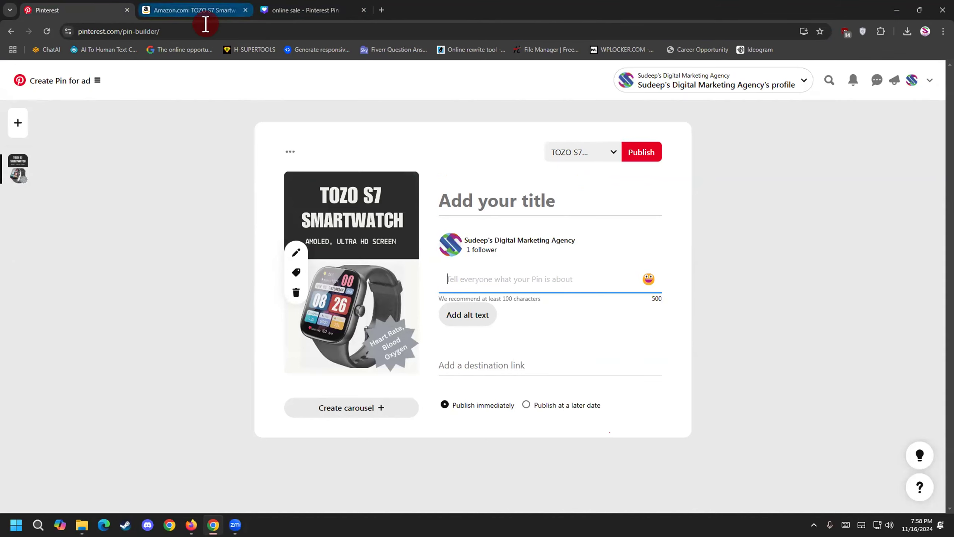
Step: Fill the ad pin's description with the full TOZO S7 Smartwatch text and its four hashtags from the clipboard history
{"action": "left_click", "coordinate": [502, 270]}
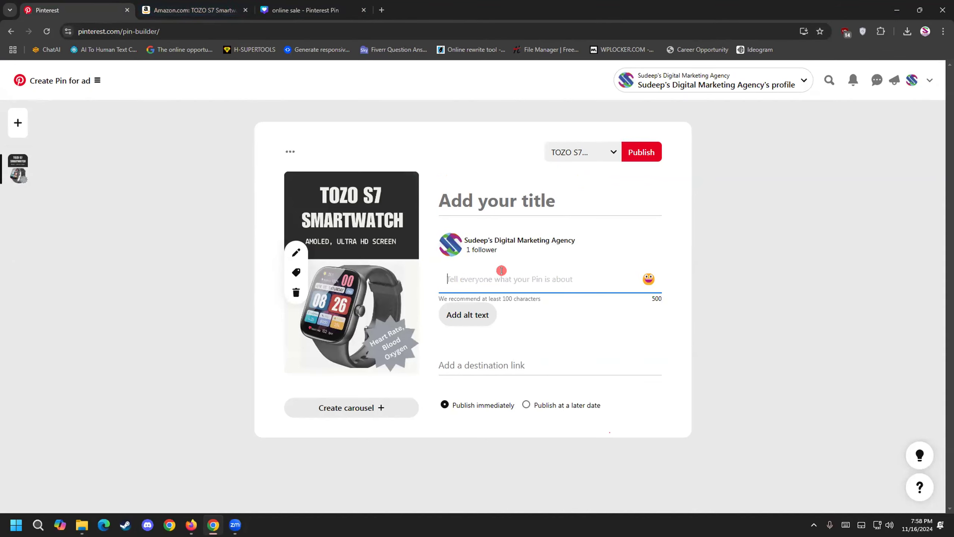
{"action": "key", "text": "super+v"}
{"action": "left_click", "coordinate": [506, 405]}
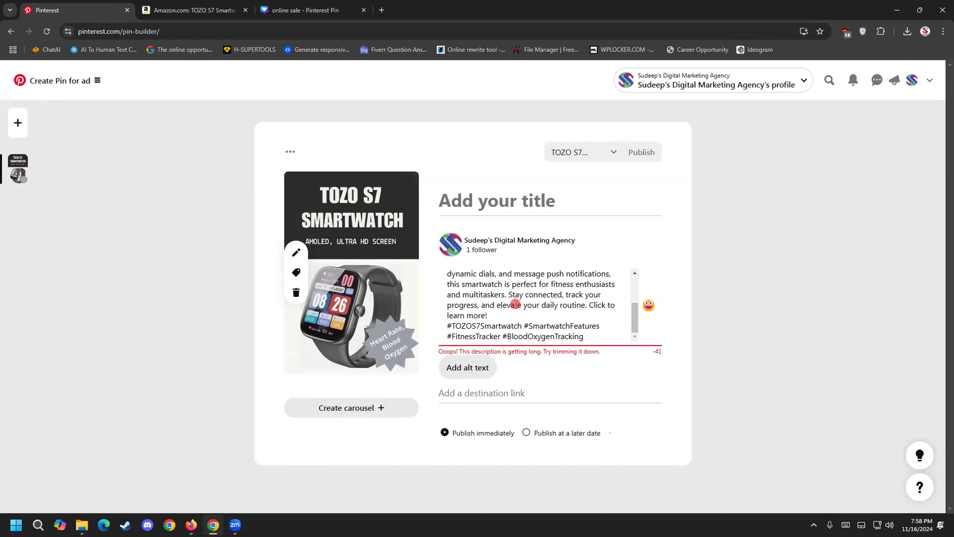
{"action": "scroll", "coordinate": [514, 304], "scroll_direction": "up", "scroll_amount": 3}
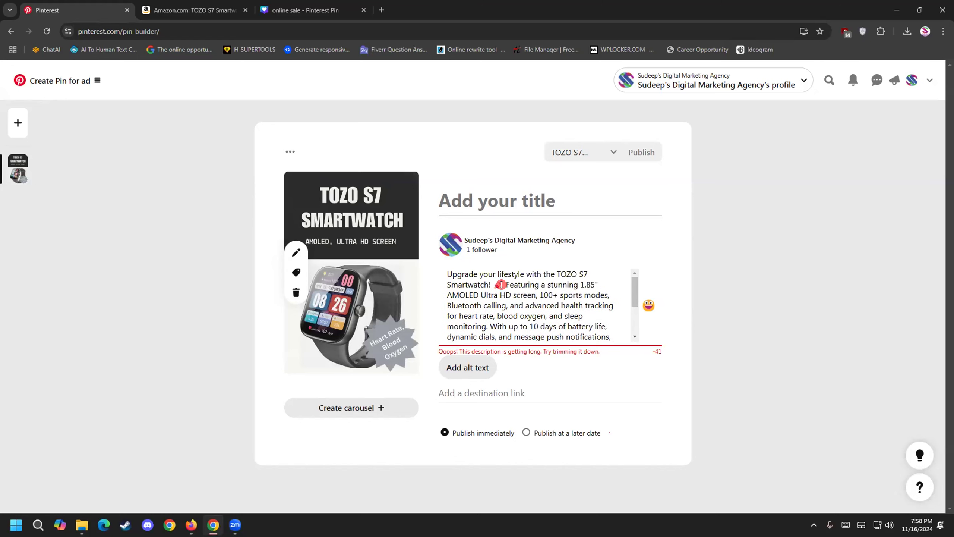
{"action": "scroll", "coordinate": [577, 301], "scroll_direction": "down", "scroll_amount": 3}
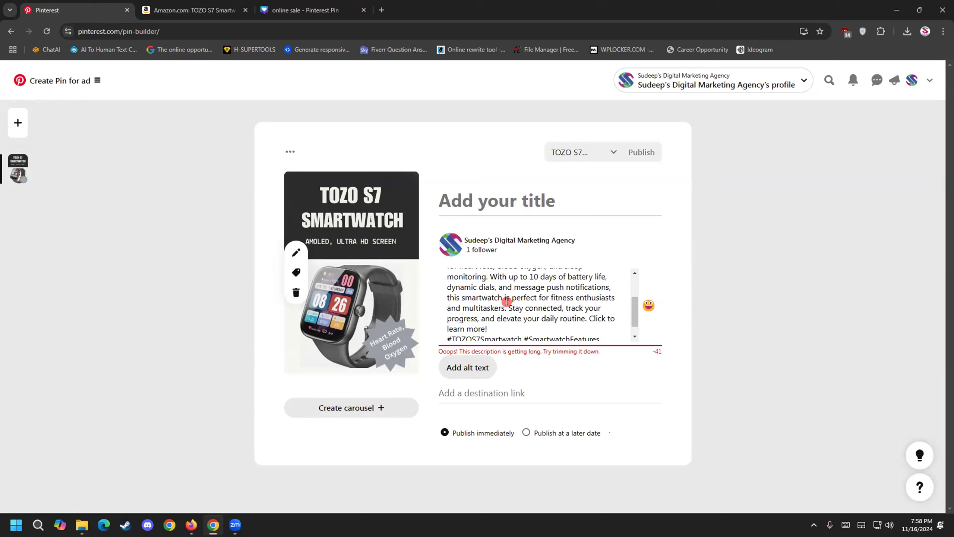
{"action": "scroll", "coordinate": [530, 315], "scroll_direction": "up", "scroll_amount": 3}
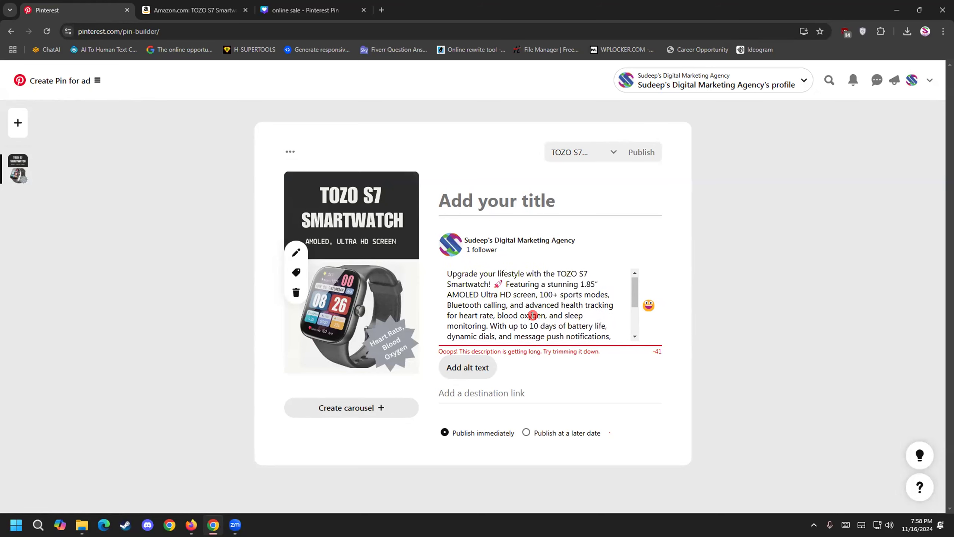
{"action": "scroll", "coordinate": [534, 318], "scroll_direction": "down", "scroll_amount": 3}
{"action": "scroll", "coordinate": [534, 318], "scroll_direction": "down", "scroll_amount": 1}
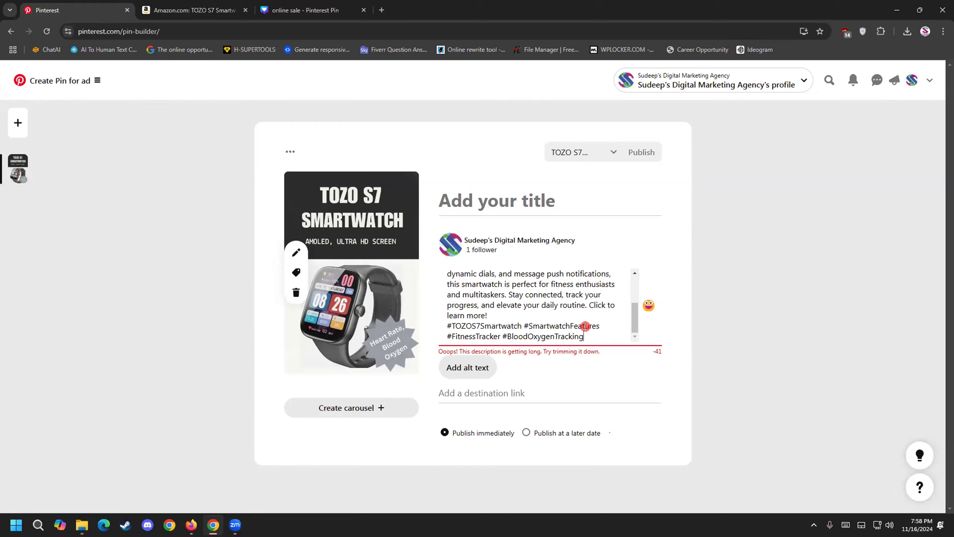
Step: Copy the ad pin's whole description and paste it into a new ChatGPT message
{"action": "left_click_drag", "start_coordinate": [584, 336], "coordinate": [413, 247]}
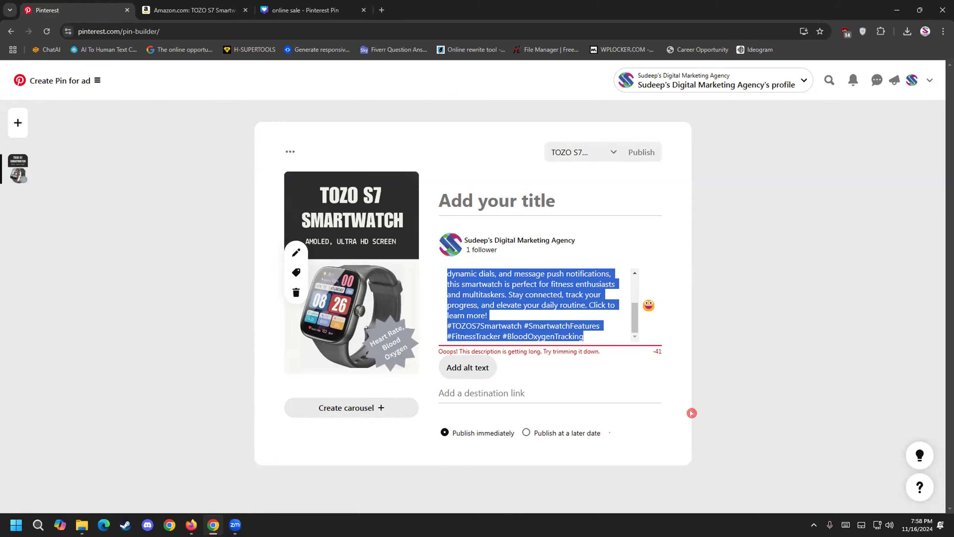
{"action": "left_click", "coordinate": [192, 524]}
{"action": "left_click", "coordinate": [451, 460]}
{"action": "key", "text": "ctrl+v"}
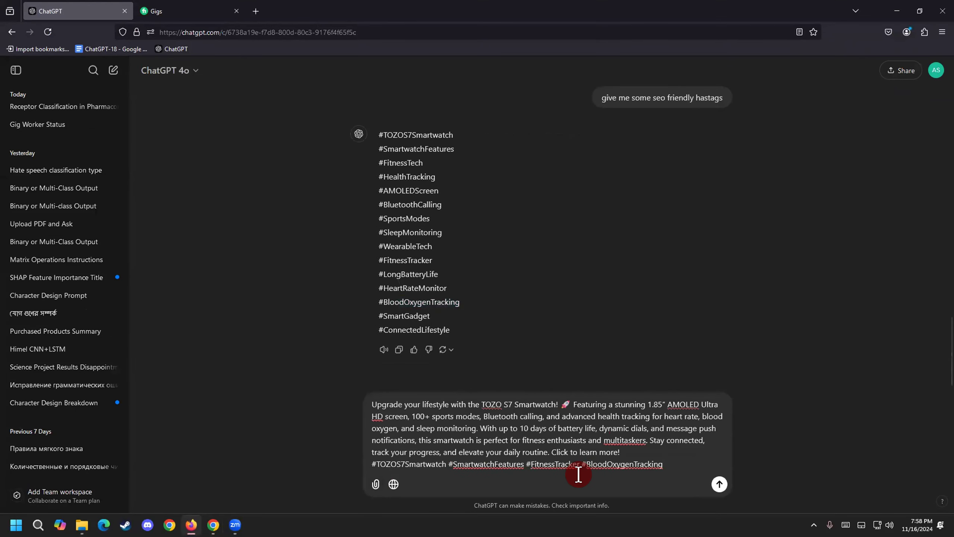
Step: Add the request "trim 50 characters from this description" below the pasted text and send the message
{"action": "key", "text": "shift+Return"}
{"action": "key", "text": "shift+Return"}
{"action": "type", "text": "trim this to"}
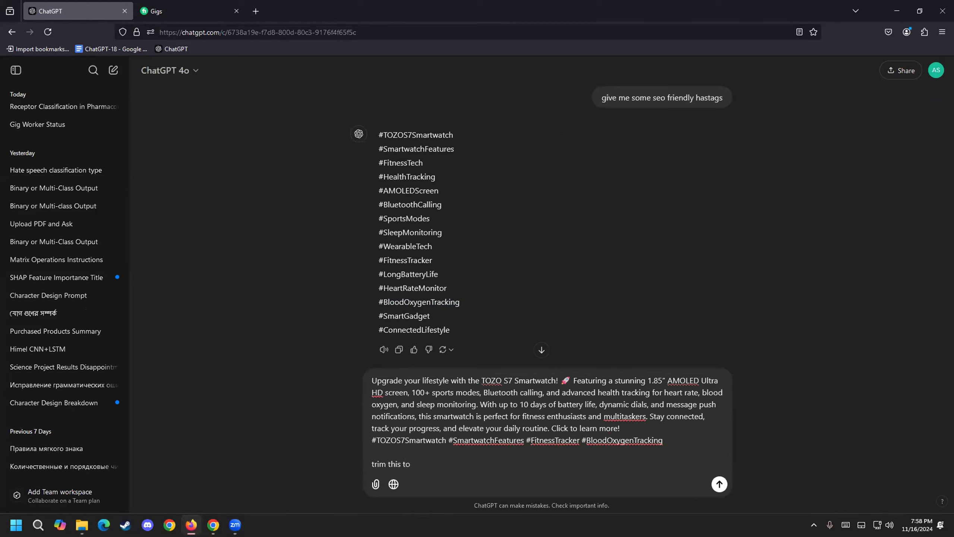
{"action": "key", "text": "BackSpace"}
{"action": "key", "text": "BackSpace"}
{"action": "type", "text": "wass"}
{"action": "key", "text": "BackSpace"}
{"action": "key", "text": "BackSpace"}
{"action": "key", "text": "BackSpace"}
{"action": "key", "text": "BackSpace"}
{"action": "key", "text": "BackSpace"}
{"action": "type", "text": "de"}
{"action": "key", "text": "BackSpace"}
{"action": "key", "text": "BackSpace"}
{"action": "type", "text": "description to"}
{"action": "key", "text": "BackSpace"}
{"action": "key", "text": "BackSpace"}
{"action": "key", "text": "BackSpace"}
{"action": "key", "text": "BackSpace"}
{"action": "key", "text": "BackSpace"}
{"action": "key", "text": "BackSpace"}
{"action": "key", "text": "BackSpace"}
{"action": "key", "text": "BackSpace"}
{"action": "key", "text": "BackSpace"}
{"action": "key", "text": "BackSpace"}
{"action": "key", "text": "BackSpace"}
{"action": "key", "text": "BackSpace"}
{"action": "key", "text": "BackSpace"}
{"action": "key", "text": "BackSpace"}
{"action": "type", "text": "50 characters from this descriop"}
{"action": "key", "text": "BackSpace"}
{"action": "key", "text": "BackSpace"}
{"action": "type", "text": "ption"}
{"action": "key", "text": "Return"}
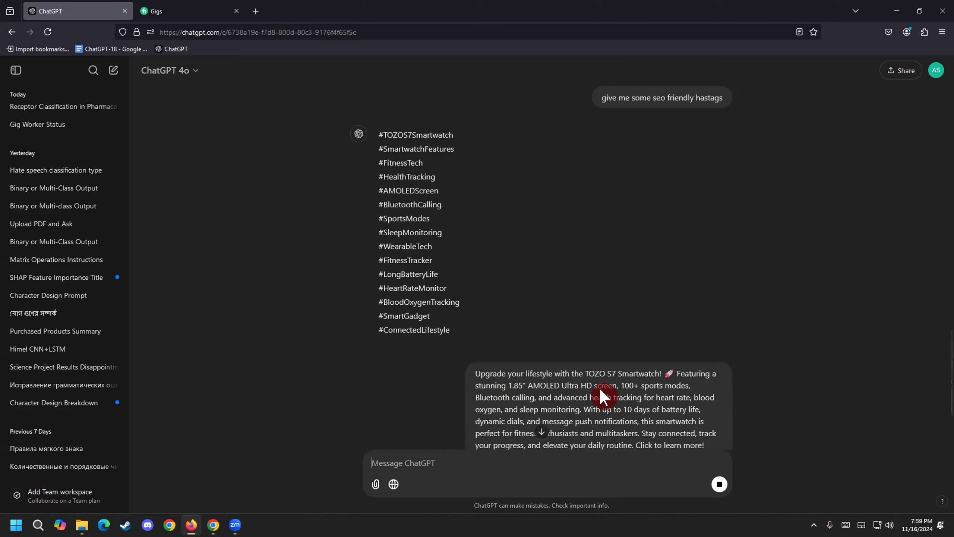
Step: Copy ChatGPT's trimmed description with its hashtags and replace the ad pin's description on Pinterest with it
{"action": "scroll", "coordinate": [601, 393], "scroll_direction": "down", "scroll_amount": 5}
{"action": "left_click_drag", "start_coordinate": [673, 387], "coordinate": [709, 399]}
{"action": "left_click", "coordinate": [387, 319]}
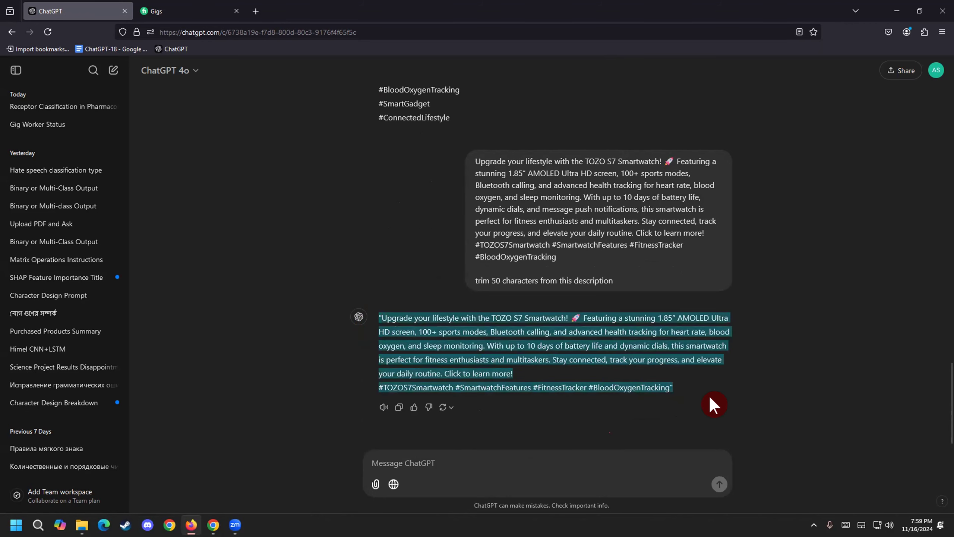
{"action": "right_click", "coordinate": [587, 334]}
{"action": "left_click", "coordinate": [606, 345]}
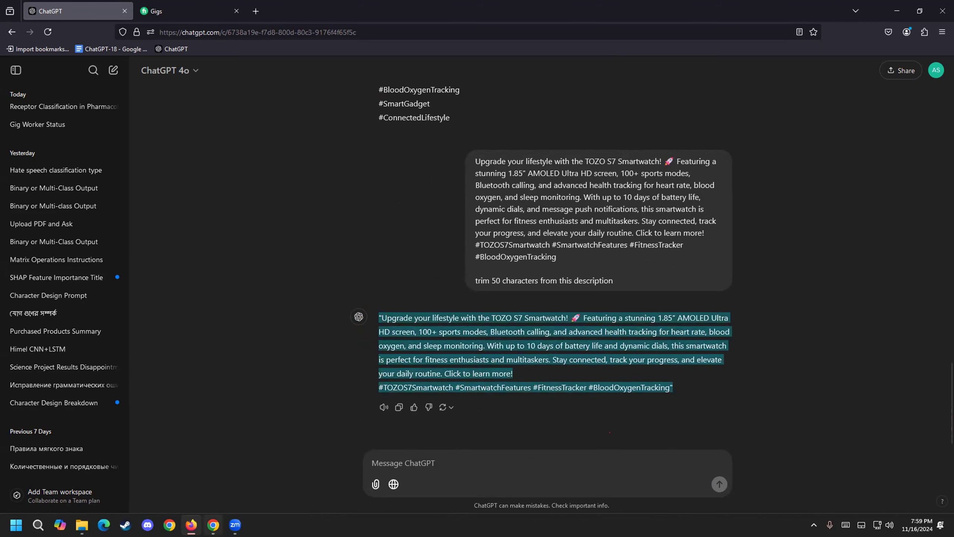
{"action": "left_click", "coordinate": [206, 476]}
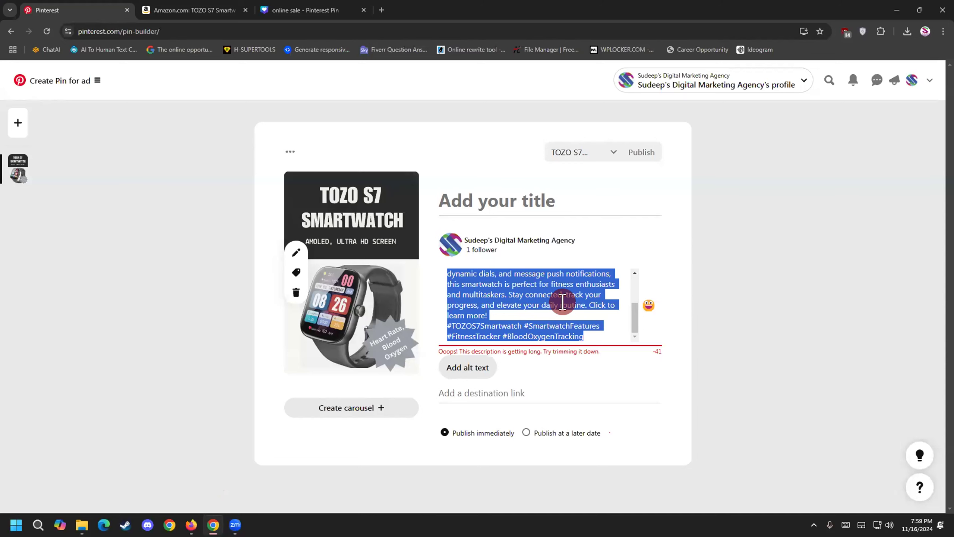
{"action": "key", "text": "ctrl+v"}
{"action": "key", "text": "BackSpace"}
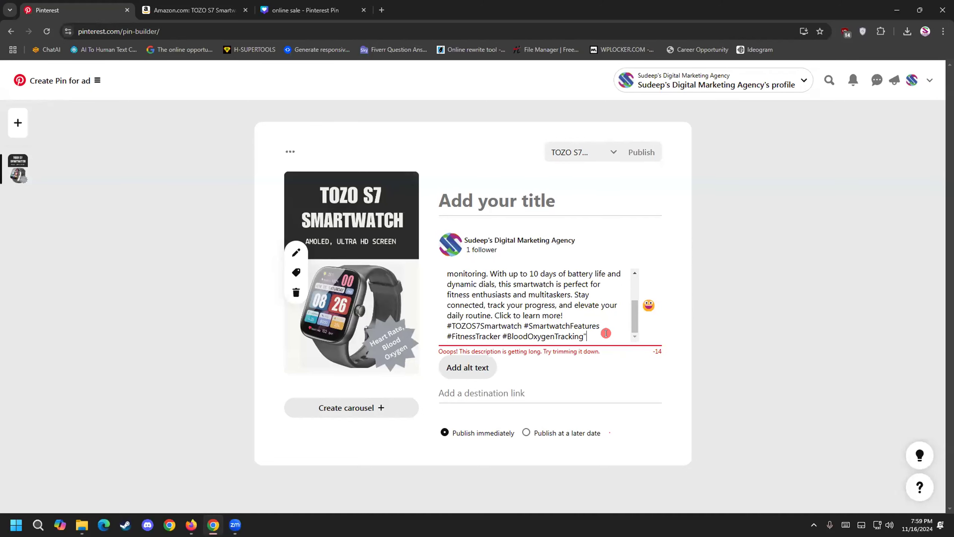
Step: Copy the trimmed pin description back into a new ChatGPT message
{"action": "key", "text": "ctrl+a"}
{"action": "right_click", "coordinate": [463, 274]}
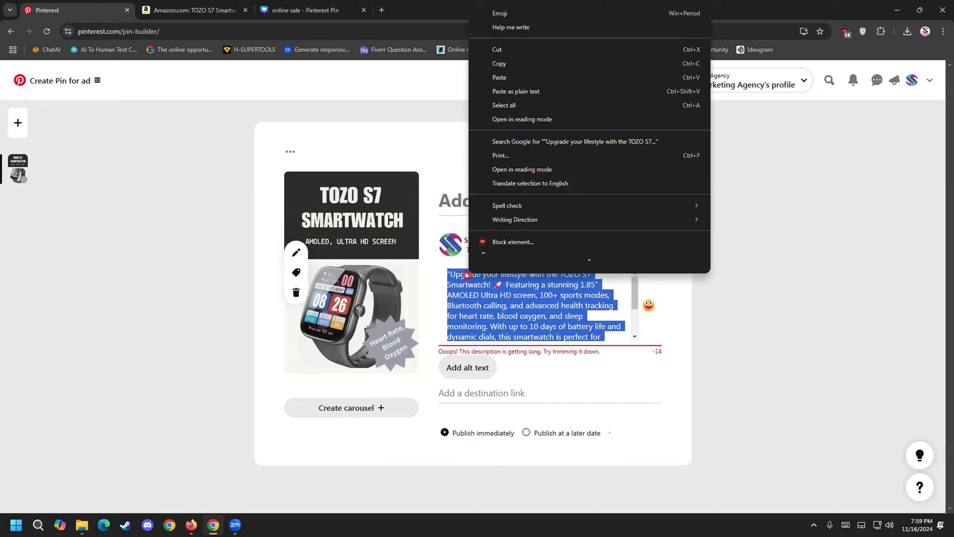
{"action": "left_click", "coordinate": [513, 69]}
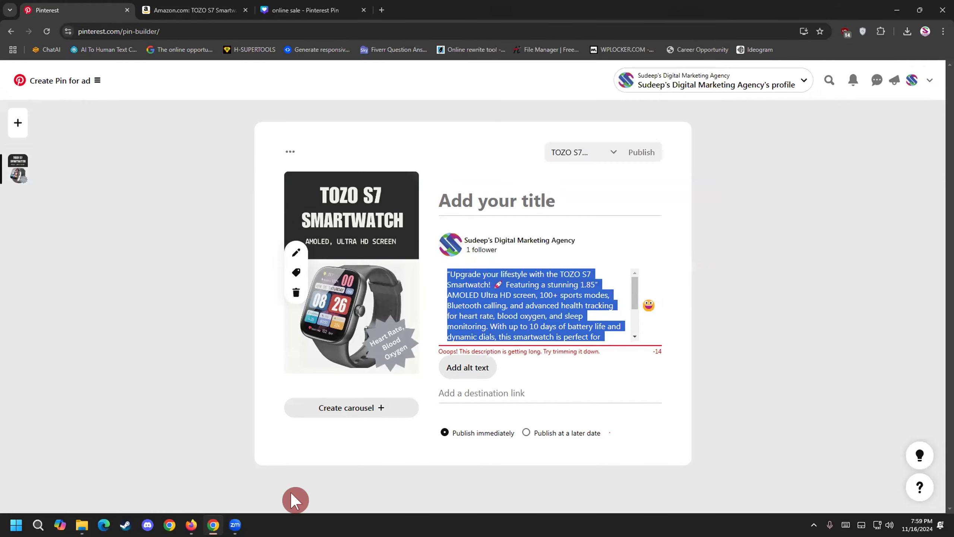
{"action": "key", "text": "alt+Tab"}
{"action": "left_click", "coordinate": [446, 469]}
{"action": "key", "text": "ctrl+v"}
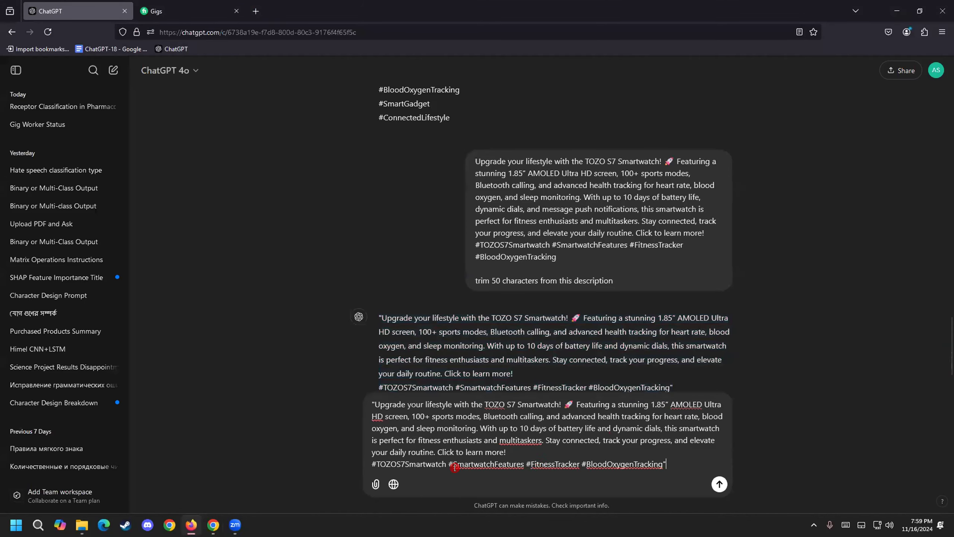
Step: Add the line "still need 20 character more" under the pasted description and send it to ChatGPT
{"action": "key", "text": "shift+Return"}
{"action": "key", "text": "shift+Return"}
{"action": "key", "text": "shift+Return"}
{"action": "type", "text": "s"}
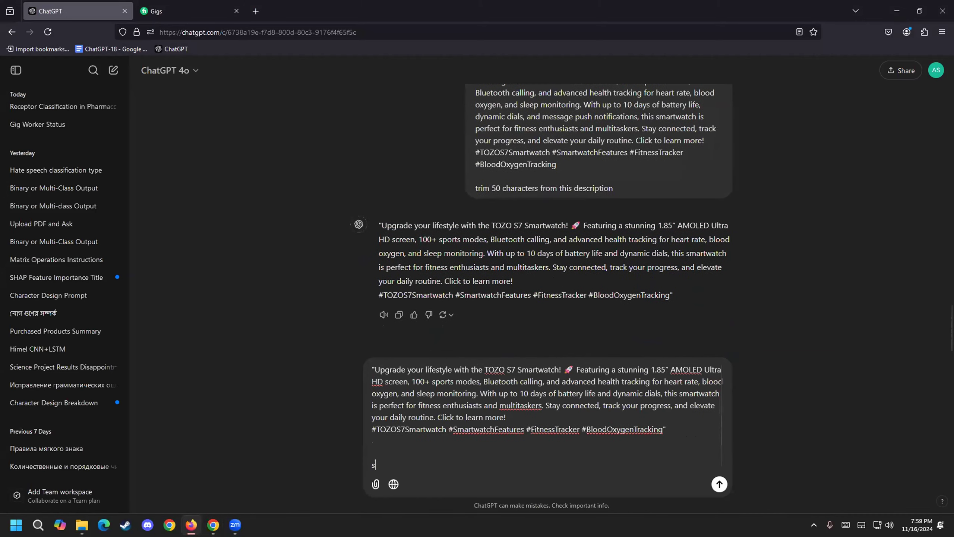
{"action": "type", "text": "till need 20 character more"}
{"action": "key", "text": "Return"}
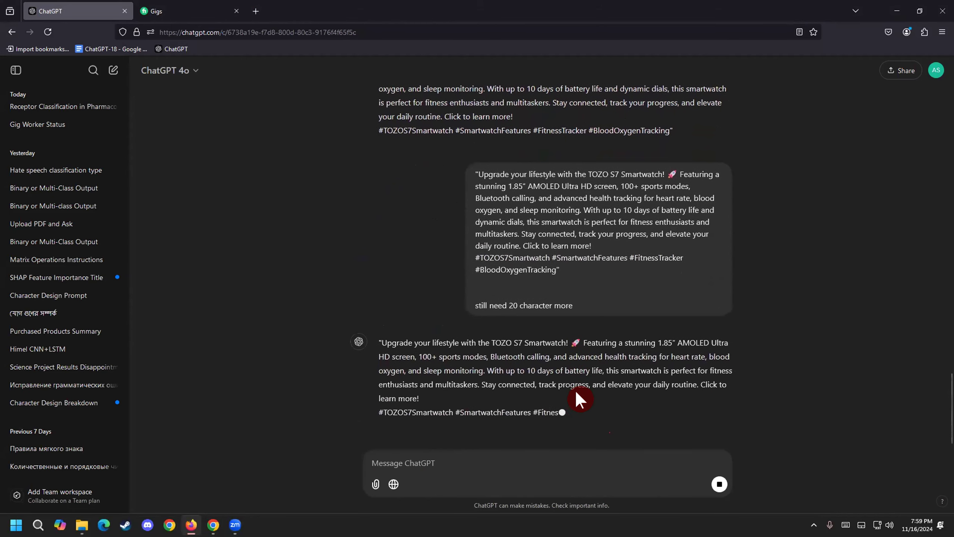
Step: Replace the ad pin's description on Pinterest with ChatGPT's further shortened version
{"action": "left_click_drag", "start_coordinate": [675, 388], "coordinate": [380, 318]}
{"action": "right_click", "coordinate": [405, 328]}
{"action": "left_click", "coordinate": [407, 329]}
{"action": "left_click", "coordinate": [213, 524]}
{"action": "key", "text": "ctrl+v"}
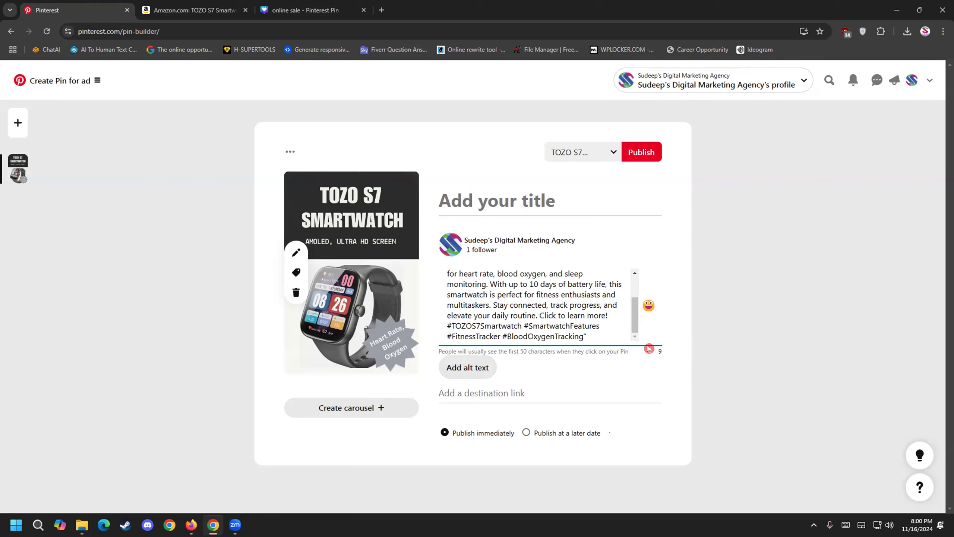
Step: Review the trimming requests and ChatGPT's shortened descriptions in the ChatGPT conversation
{"action": "left_click", "coordinate": [190, 525]}
{"action": "left_click", "coordinate": [357, 338]}
{"action": "scroll", "coordinate": [464, 344], "scroll_direction": "up", "scroll_amount": 3}
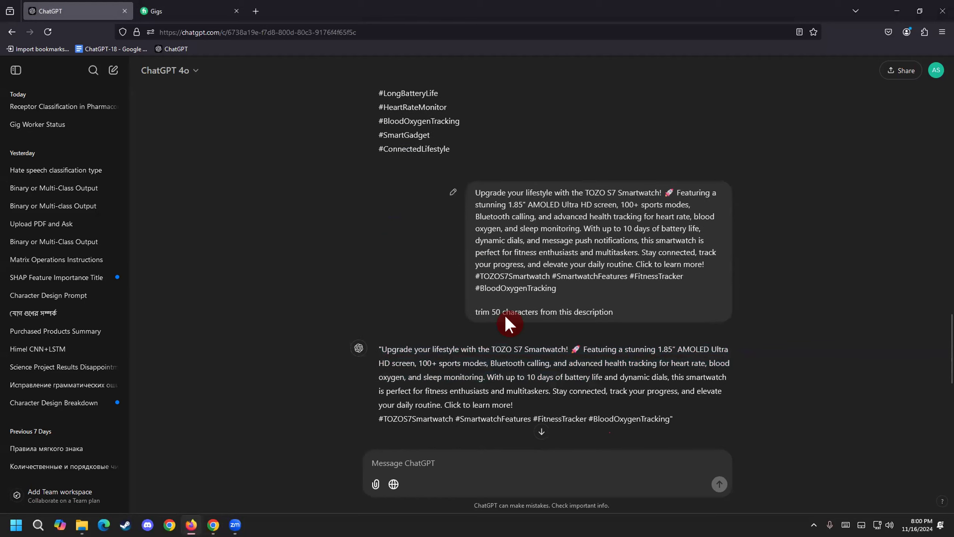
{"action": "left_click_drag", "start_coordinate": [505, 309], "coordinate": [483, 308]}
{"action": "left_click", "coordinate": [483, 308]}
{"action": "scroll", "coordinate": [489, 301], "scroll_direction": "down", "scroll_amount": 5}
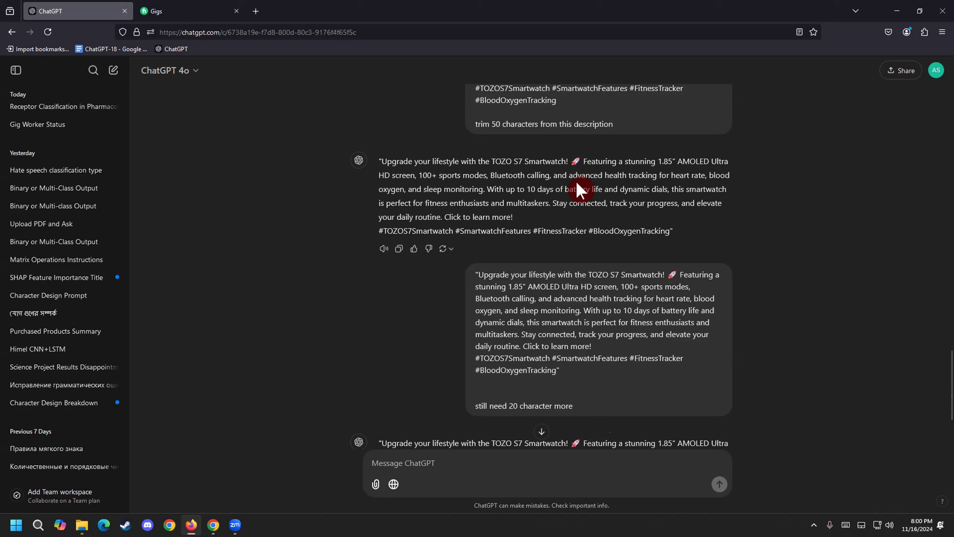
{"action": "scroll", "coordinate": [504, 139], "scroll_direction": "up", "scroll_amount": 1}
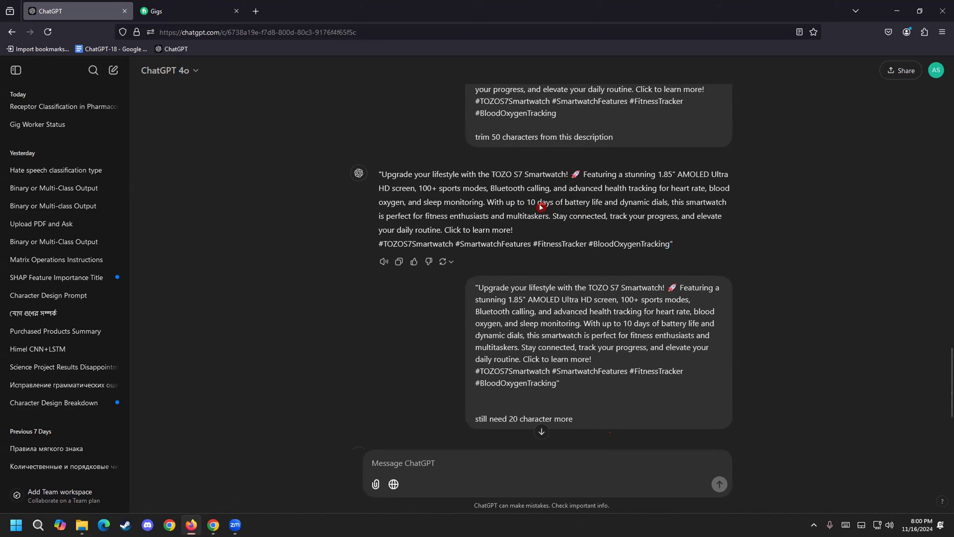
{"action": "scroll", "coordinate": [560, 222], "scroll_direction": "up", "scroll_amount": 3}
{"action": "left_click_drag", "start_coordinate": [560, 225], "coordinate": [478, 135]}
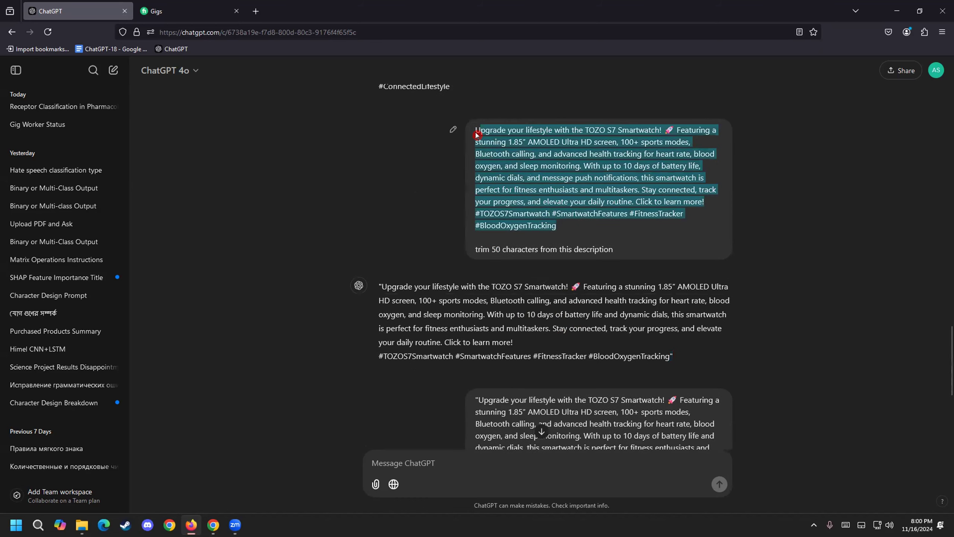
{"action": "scroll", "coordinate": [476, 134], "scroll_direction": "down", "scroll_amount": 5}
{"action": "left_click_drag", "start_coordinate": [508, 372], "coordinate": [371, 311]}
{"action": "left_click", "coordinate": [371, 310]}
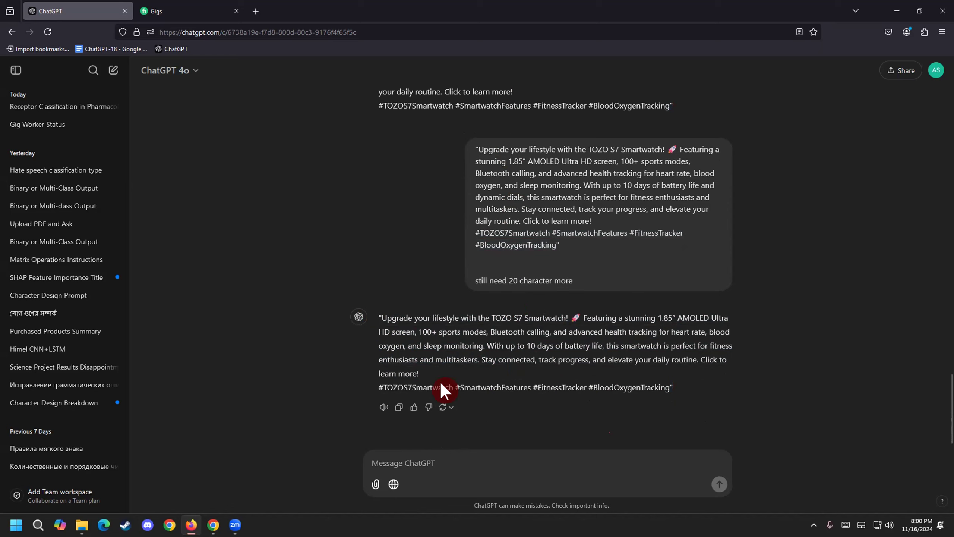
Step: Switch back to the Pinterest pin builder and add an empty alt text entry to the ad pin
{"action": "left_click", "coordinate": [235, 525]}
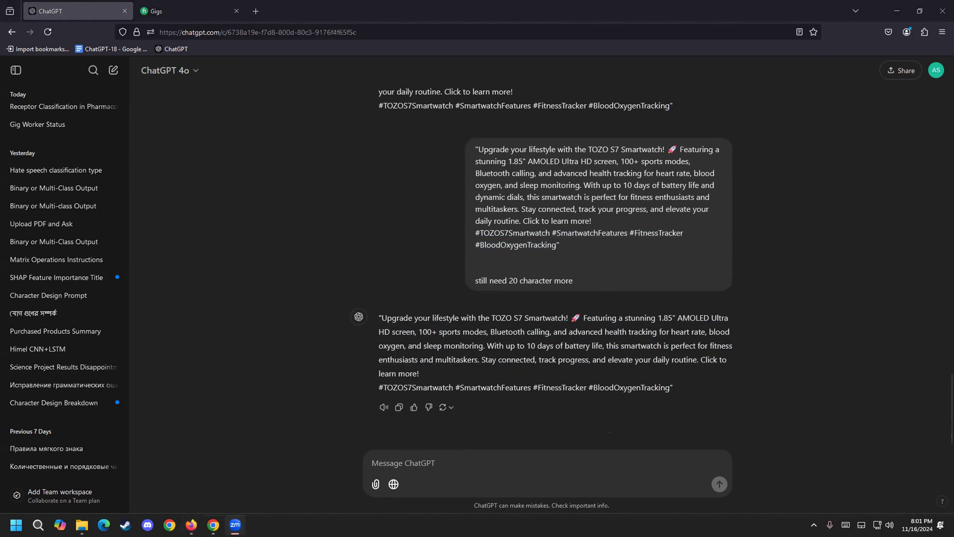
{"action": "left_click", "coordinate": [213, 524]}
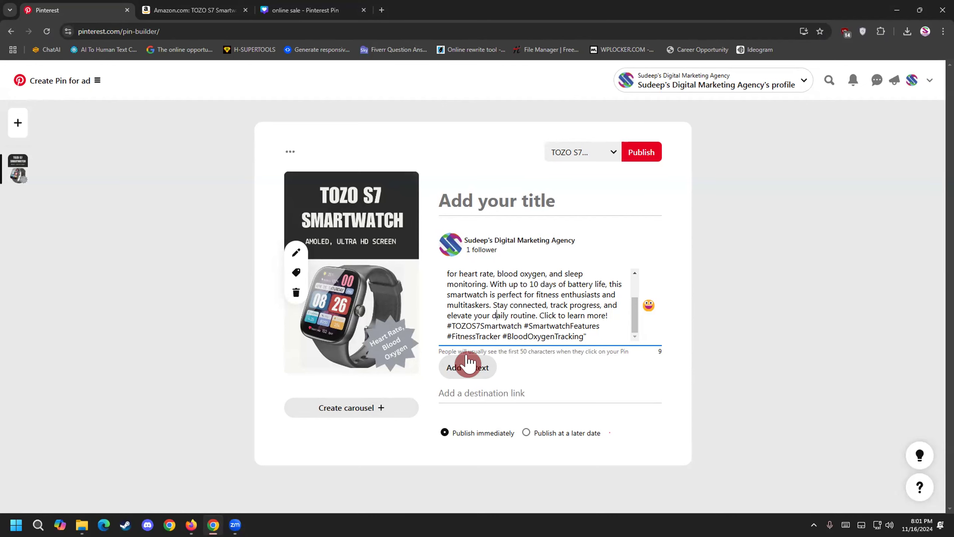
{"action": "left_click", "coordinate": [476, 372]}
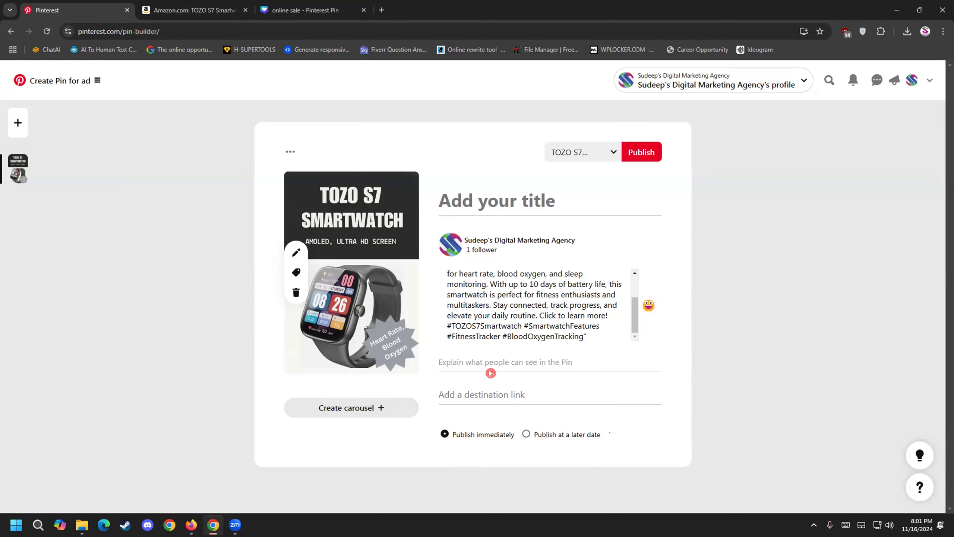
{"action": "left_click", "coordinate": [478, 360]}
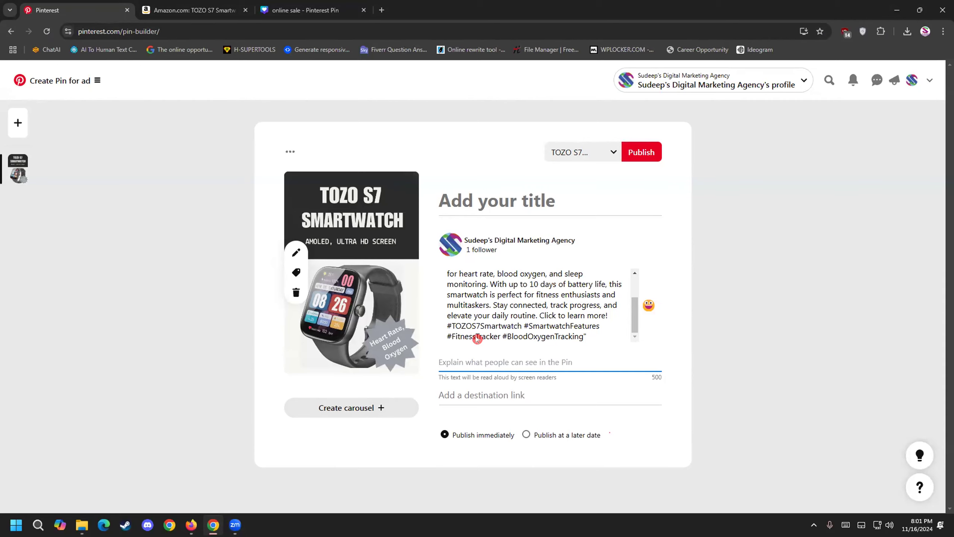
Step: Copy "TOZO S7 Smartwatch" from the Amazon product title and use it as the pin's alt text, without a trailing space
{"action": "left_click", "coordinate": [195, 10]}
{"action": "left_click", "coordinate": [373, 136]}
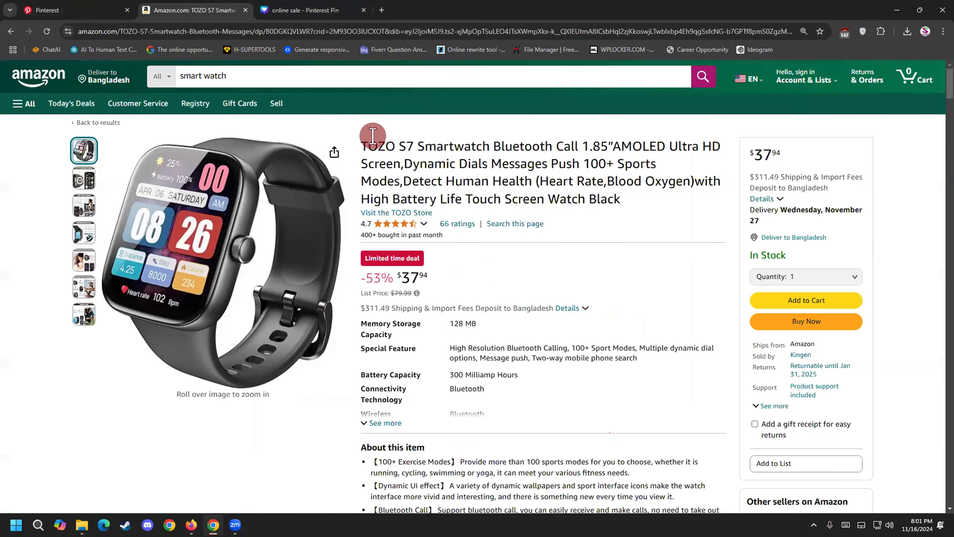
{"action": "left_click_drag", "start_coordinate": [364, 137], "coordinate": [486, 145]}
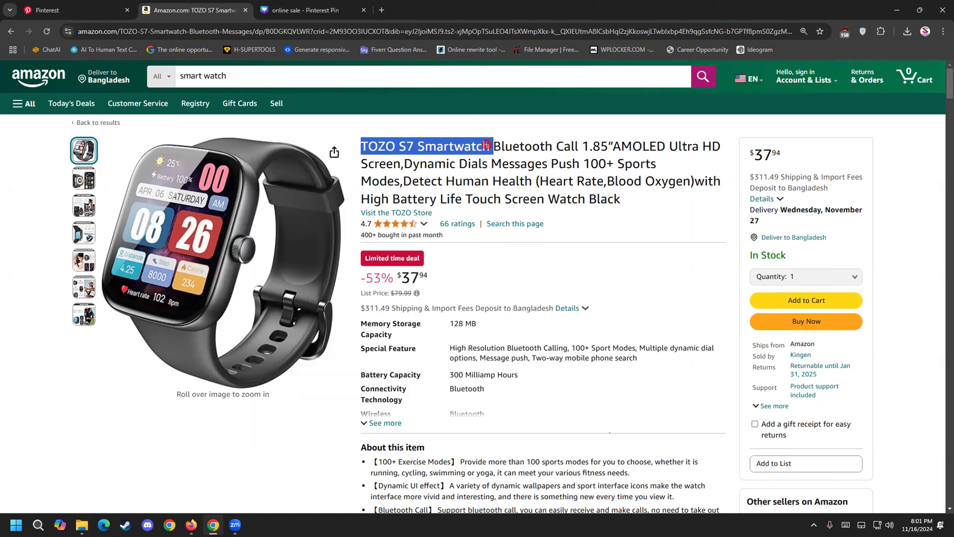
{"action": "right_click", "coordinate": [483, 145]}
{"action": "left_click", "coordinate": [491, 151]}
{"action": "left_click", "coordinate": [110, 11]}
{"action": "key", "text": "ctrl+v"}
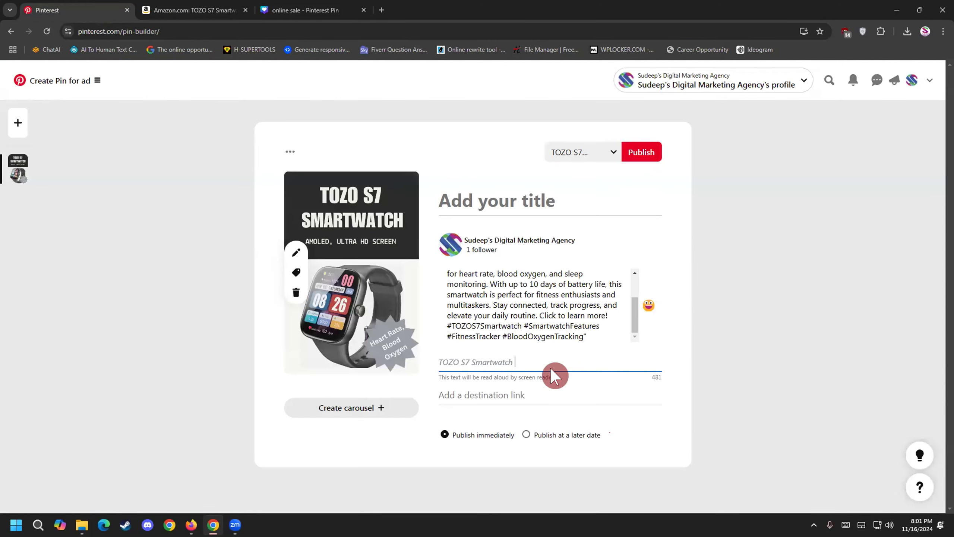
{"action": "key", "text": "BackSpace"}
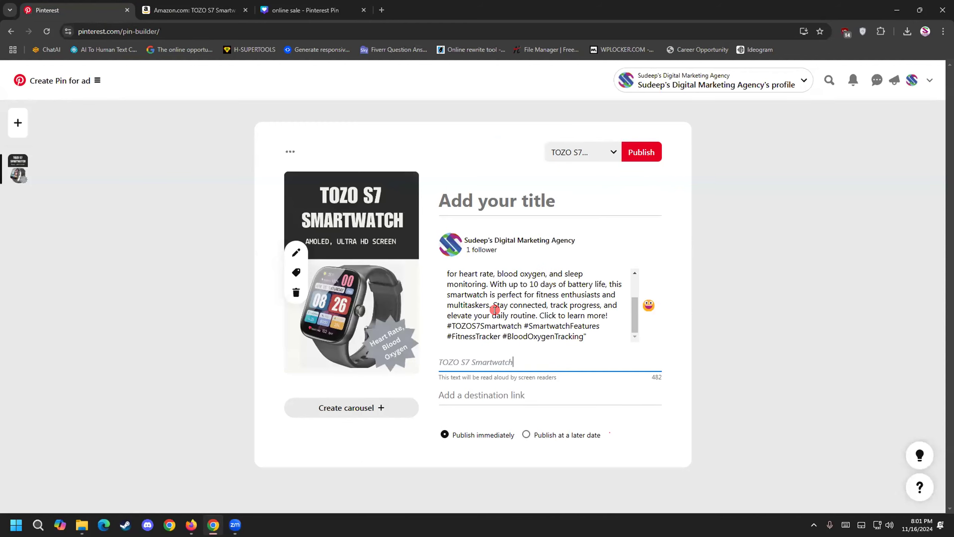
{"action": "scroll", "coordinate": [520, 302], "scroll_direction": "up", "scroll_amount": 3}
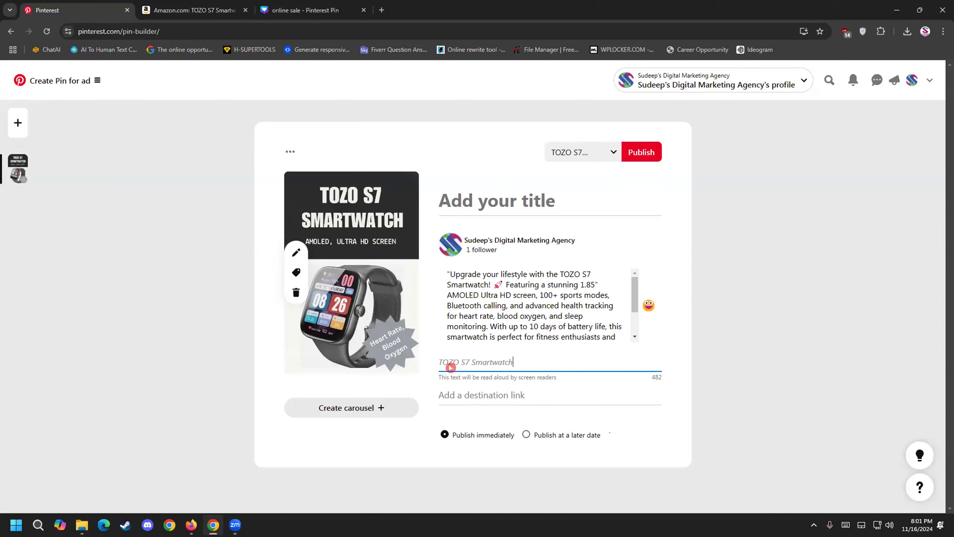
Step: Copy the Amazon product page's URL and paste it as the pin's destination link
{"action": "left_click", "coordinate": [521, 389]}
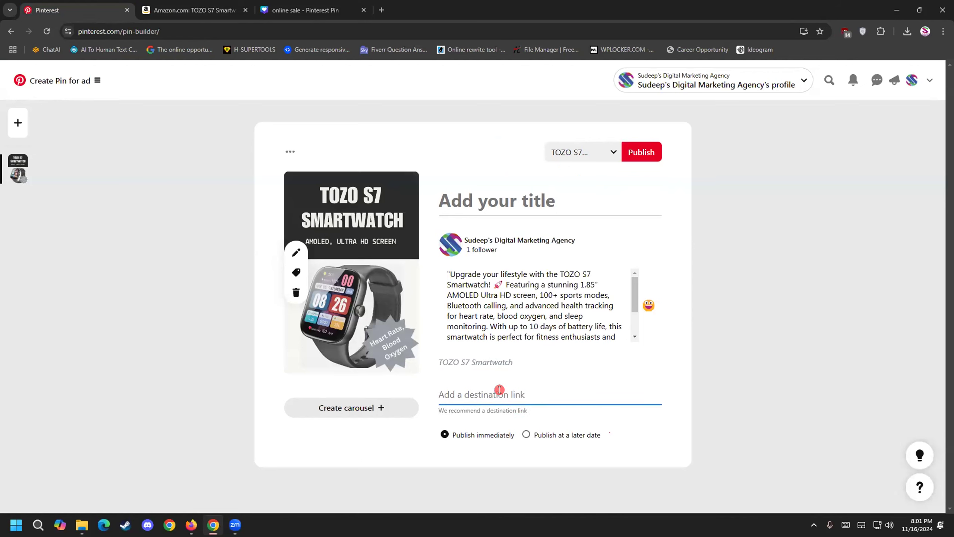
{"action": "left_click", "coordinate": [224, 10]}
{"action": "left_click", "coordinate": [248, 31]}
{"action": "left_click", "coordinate": [252, 31]}
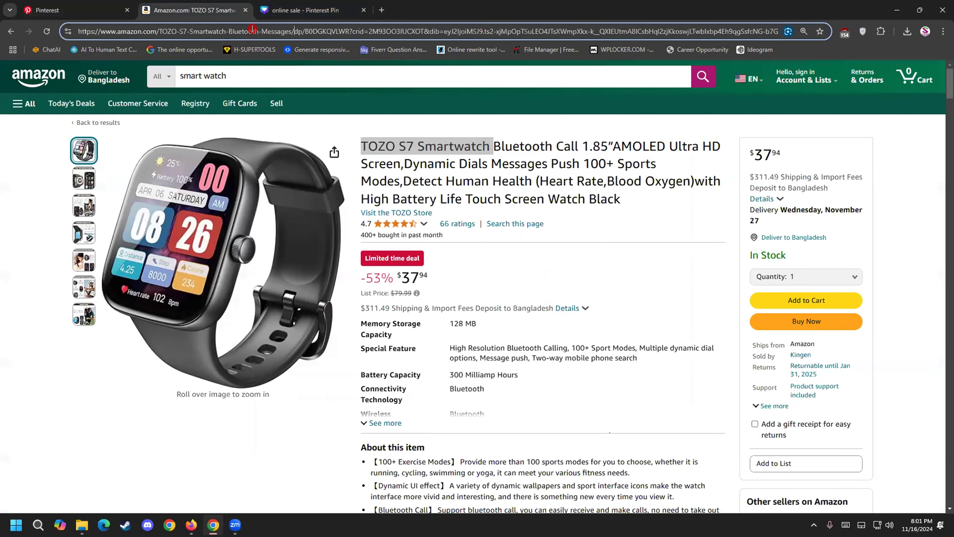
{"action": "right_click", "coordinate": [254, 26]}
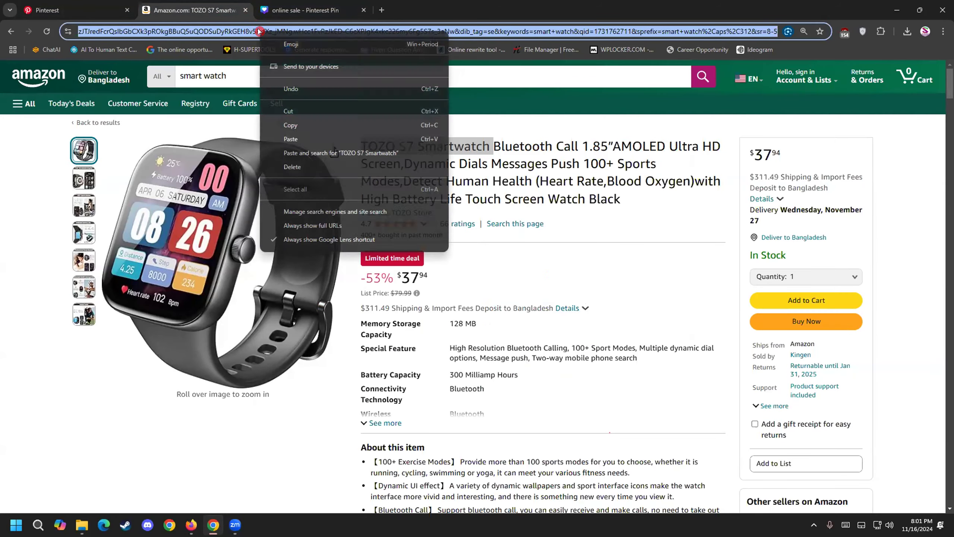
{"action": "left_click", "coordinate": [293, 124]}
{"action": "left_click", "coordinate": [83, 14]}
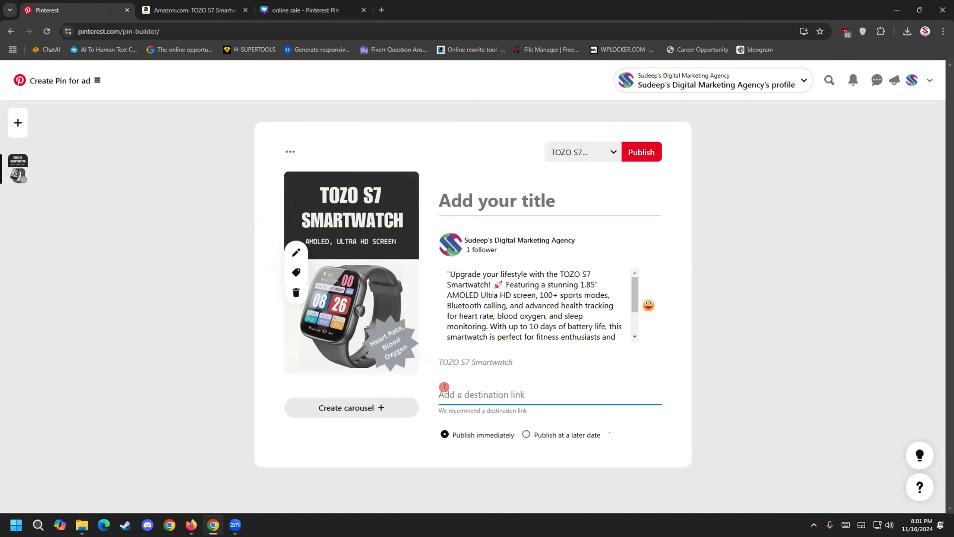
{"action": "key", "text": "ctrl+v"}
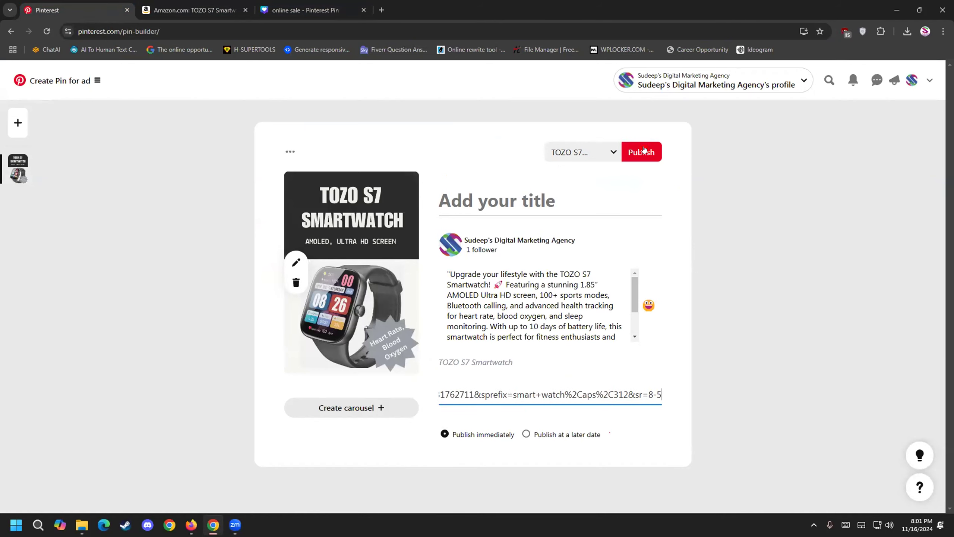
Step: Turn the pin into a carousel and upload the red TOZO S7 Smartwatch image as its second image
{"action": "left_click", "coordinate": [352, 404]}
{"action": "left_click", "coordinate": [368, 407]}
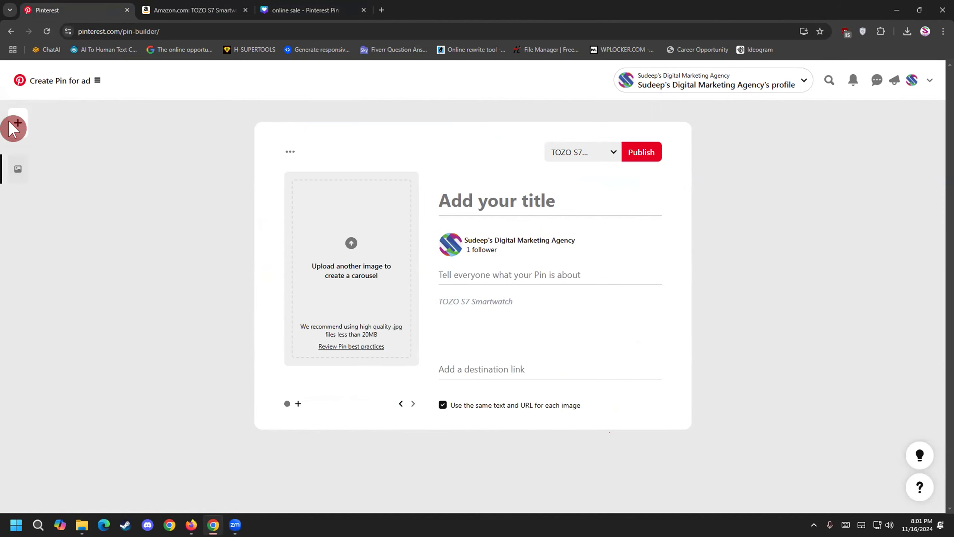
{"action": "left_click", "coordinate": [350, 269]}
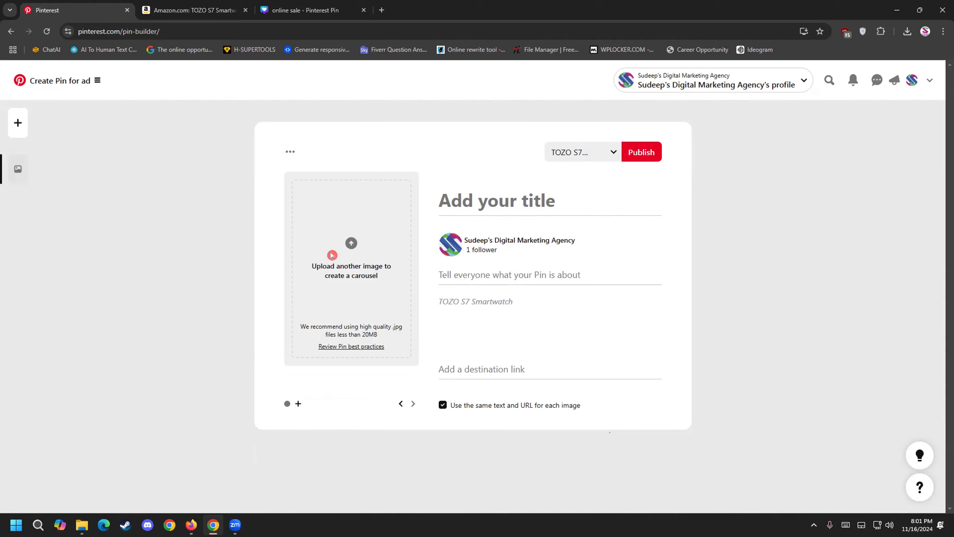
{"action": "left_click", "coordinate": [237, 169]}
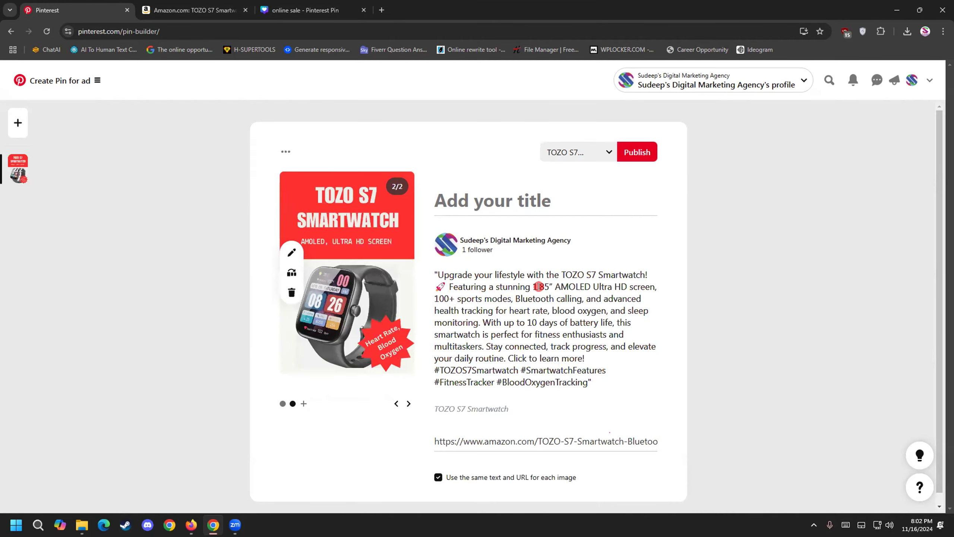
Step: Clear the second carousel image's destination link and open the account owner's LinkedIn profile in a new tab
{"action": "left_click", "coordinate": [523, 439]}
{"action": "triple_click", "coordinate": [524, 437]}
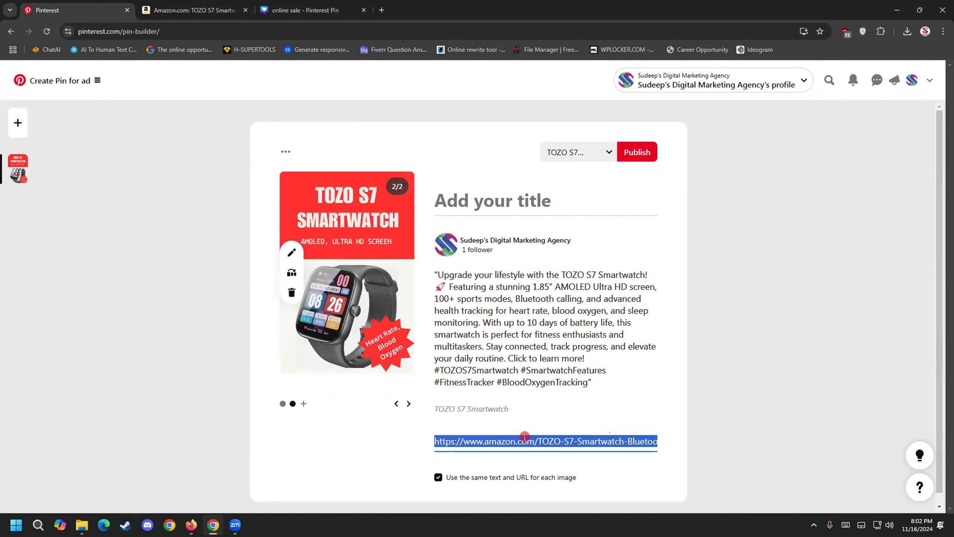
{"action": "key", "text": "BackSpace"}
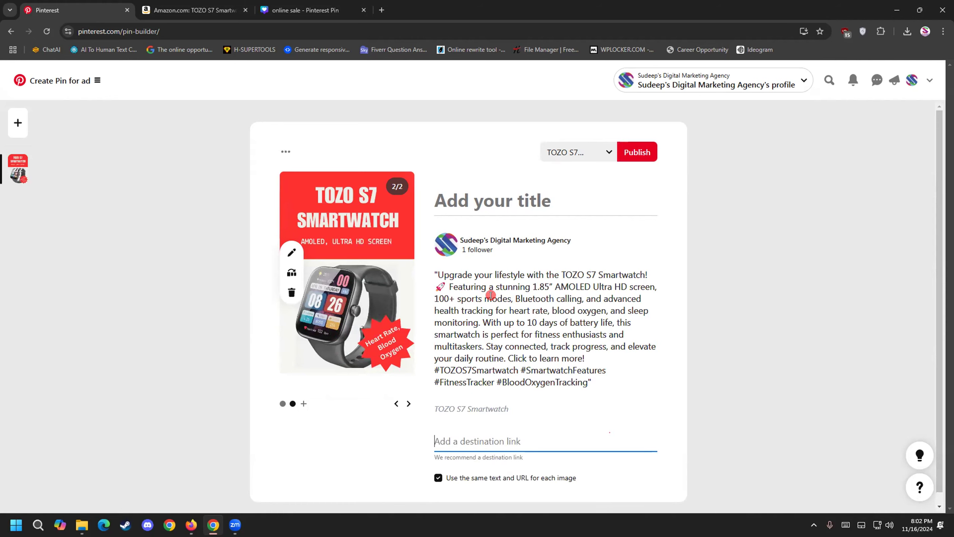
{"action": "left_click", "coordinate": [382, 9]}
{"action": "type", "text": "lin"}
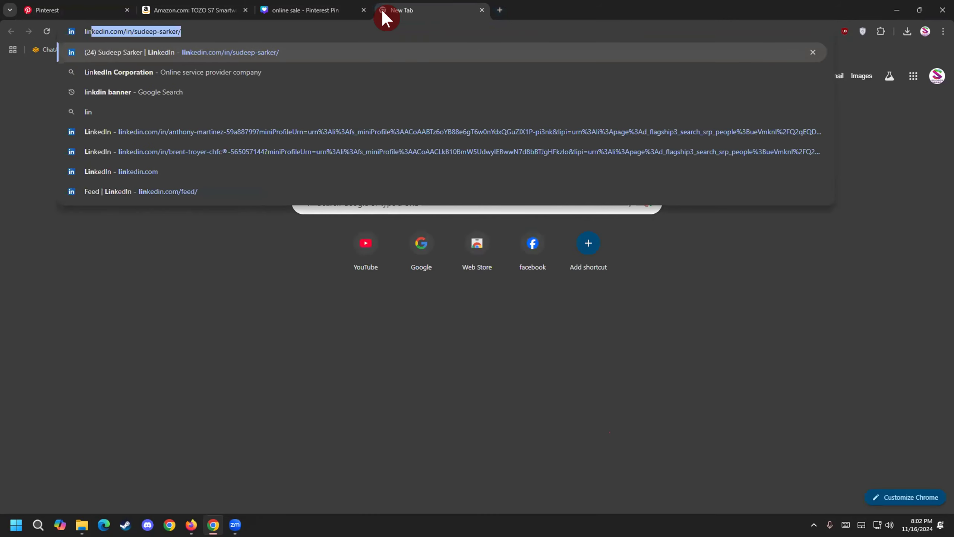
{"action": "key", "text": "Return"}
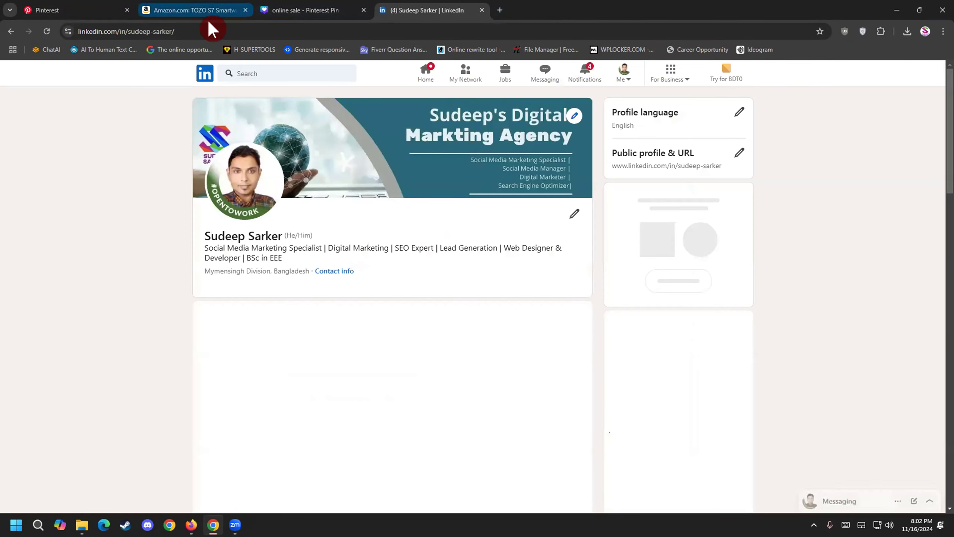
Step: Copy the LinkedIn profile URL and paste it as the second carousel image's destination link
{"action": "left_click", "coordinate": [206, 23]}
{"action": "left_click", "coordinate": [235, 24]}
{"action": "triple_click", "coordinate": [235, 23]}
{"action": "right_click", "coordinate": [128, 32]}
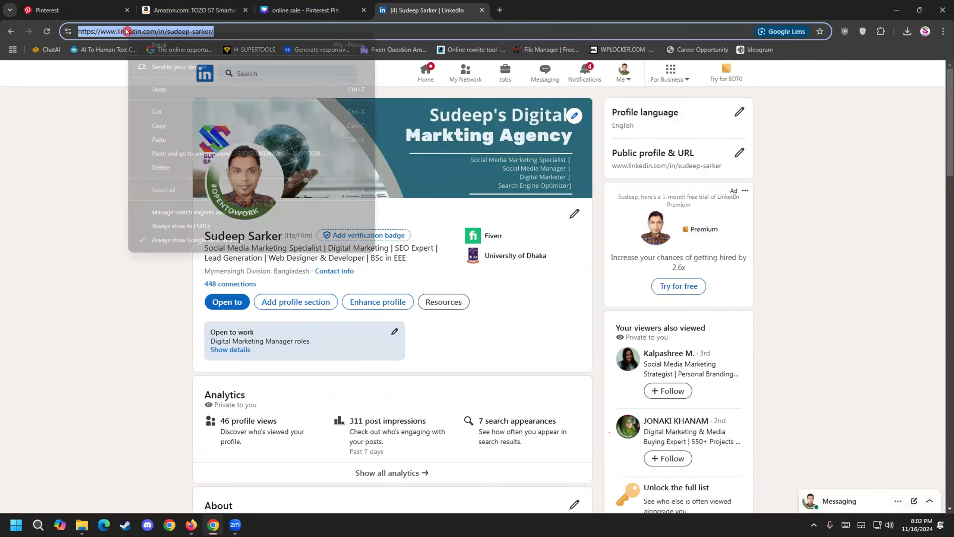
{"action": "left_click", "coordinate": [159, 126]}
{"action": "left_click", "coordinate": [75, 10]}
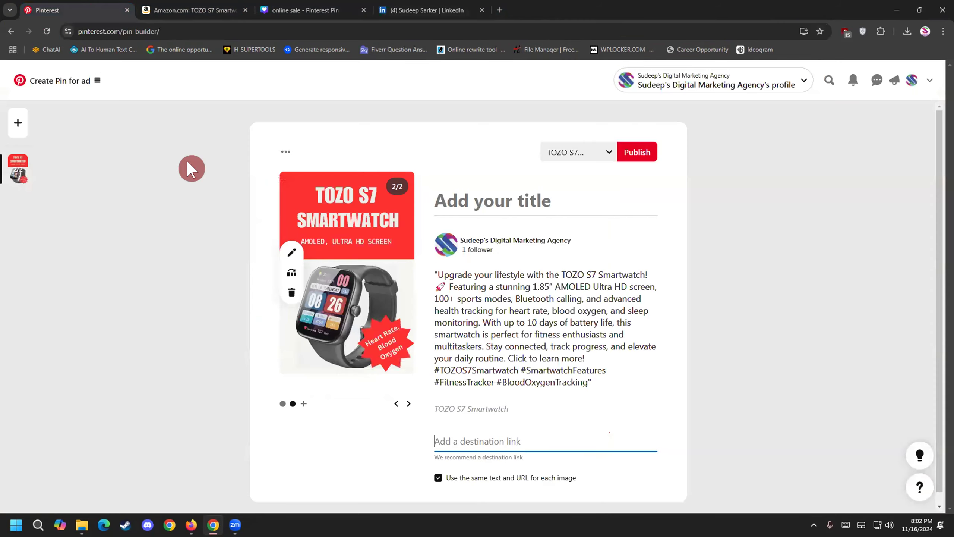
{"action": "key", "text": "ctrl+v"}
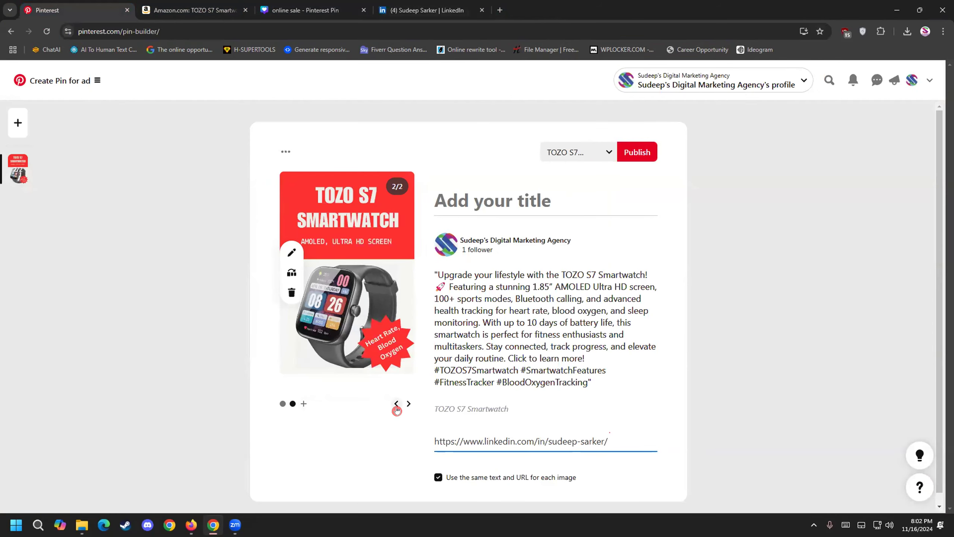
Step: Upload the JPG file 2 from the online sale folder as the third carousel image
{"action": "left_click", "coordinate": [408, 403]}
{"action": "left_click", "coordinate": [349, 244]}
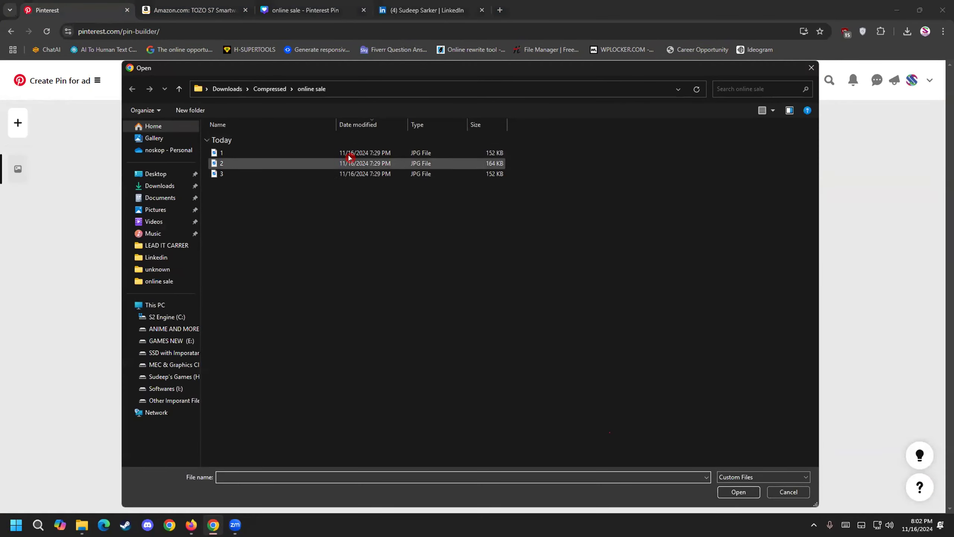
{"action": "double_click", "coordinate": [281, 163]}
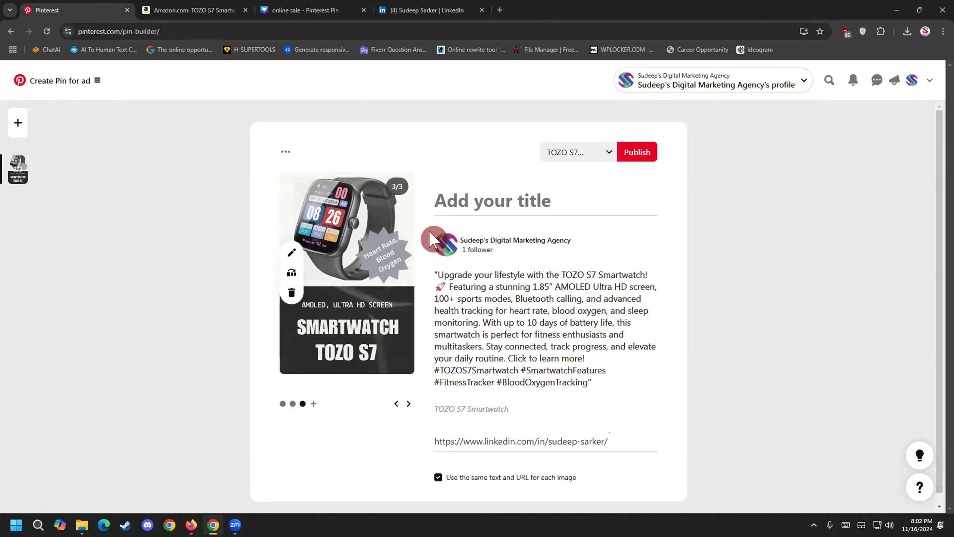
Step: Select the third carousel image's destination link for replacement and open the account owner's Facebook profile in the LinkedIn tab
{"action": "left_click", "coordinate": [602, 436]}
{"action": "left_click_drag", "start_coordinate": [618, 436], "coordinate": [394, 419]}
{"action": "left_click", "coordinate": [399, 14]}
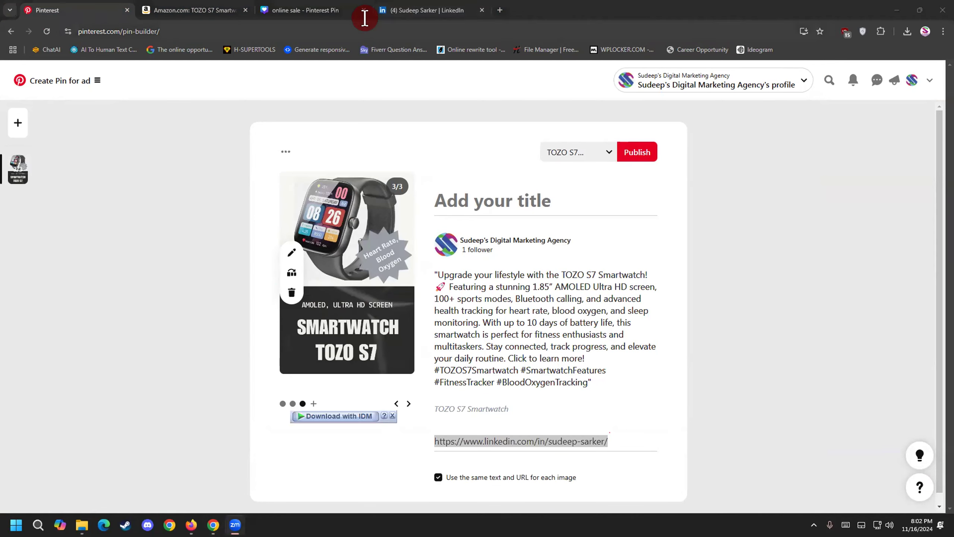
{"action": "left_click", "coordinate": [374, 16]}
{"action": "type", "text": "fa"}
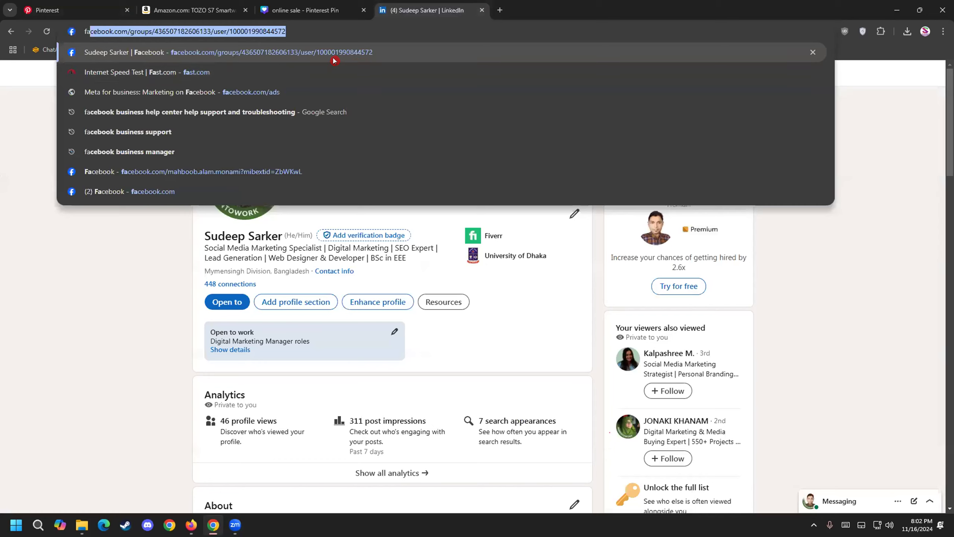
{"action": "left_click", "coordinate": [93, 48]}
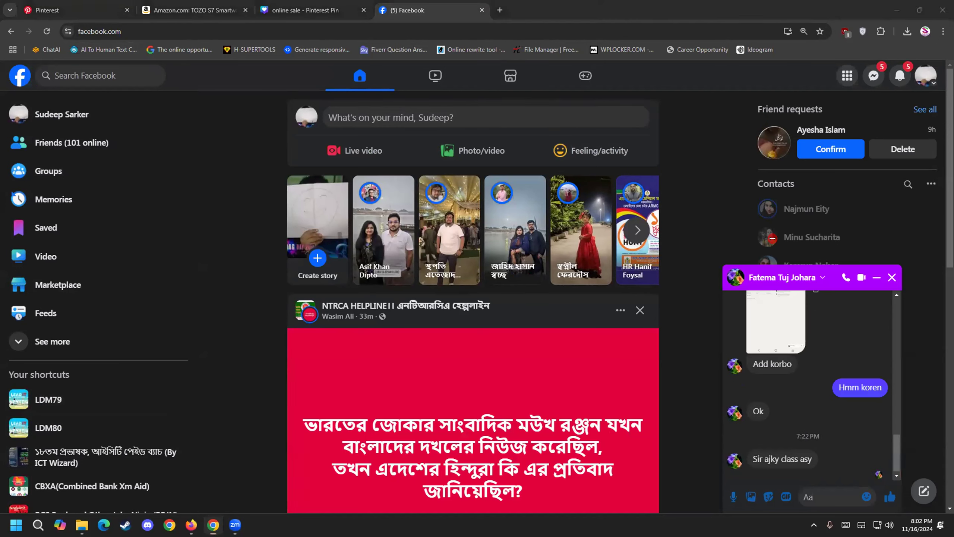
{"action": "left_click", "coordinate": [892, 277]}
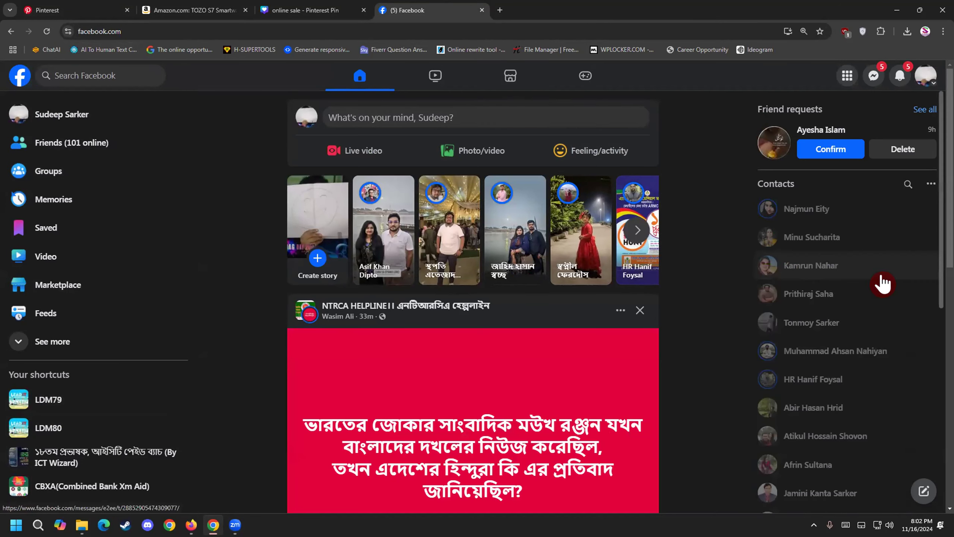
{"action": "left_click", "coordinate": [102, 122]}
Step: Copy the Facebook profile URL and replace the third carousel image's destination link with it
{"action": "left_click", "coordinate": [184, 32]}
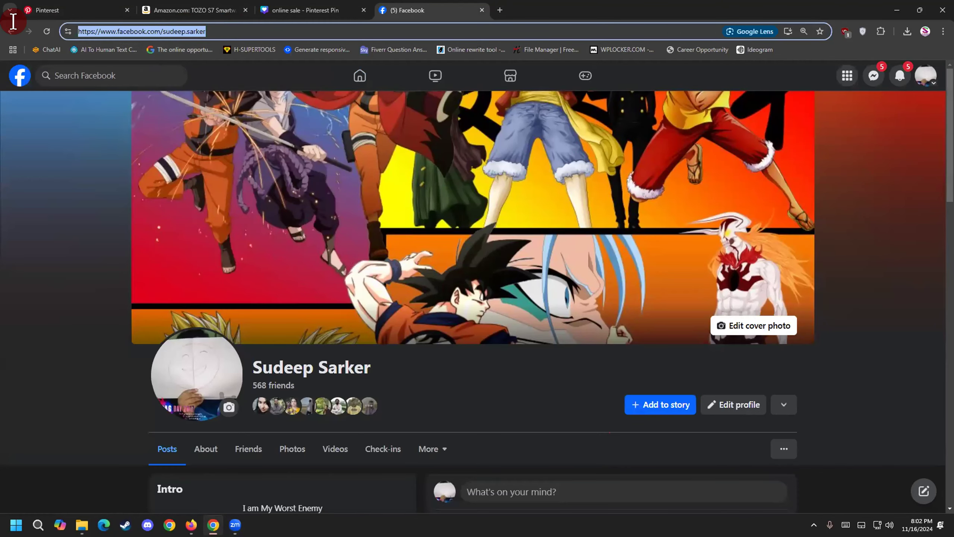
{"action": "right_click", "coordinate": [128, 32]}
{"action": "left_click", "coordinate": [157, 127]}
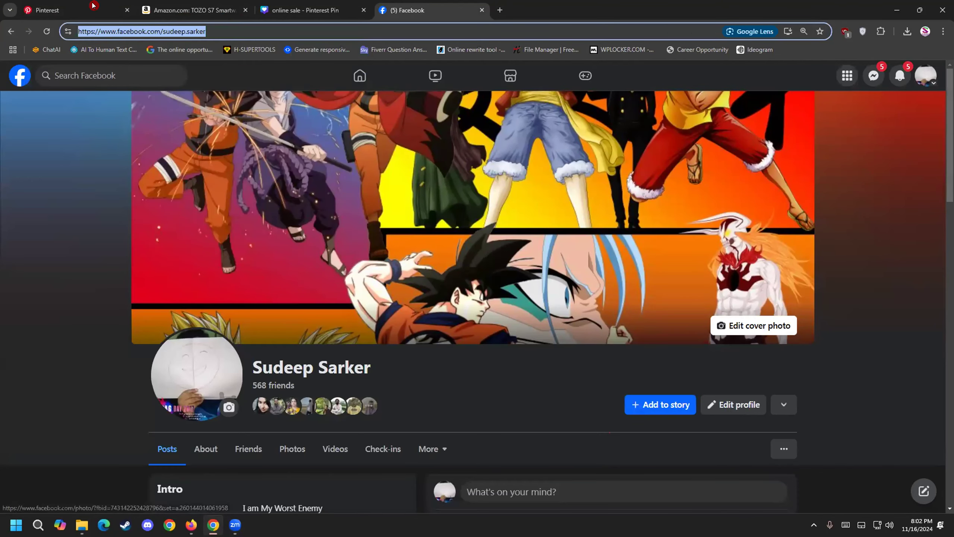
{"action": "left_click", "coordinate": [93, 5]}
{"action": "key", "text": "ctrl+v"}
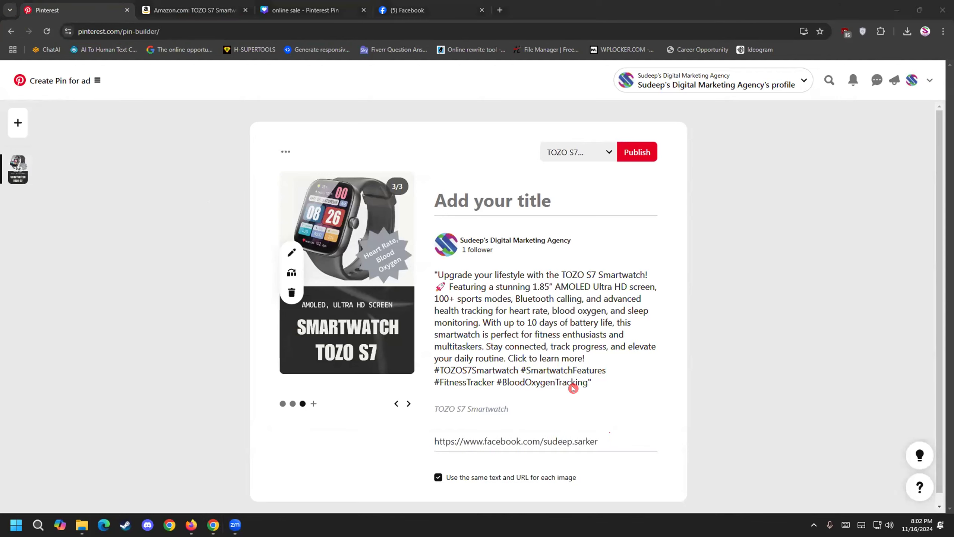
Step: Compare the destination links across the three carousel images and select the link on the first one
{"action": "left_click", "coordinate": [389, 404]}
{"action": "left_click", "coordinate": [390, 404]}
{"action": "left_click", "coordinate": [289, 402]}
{"action": "left_click", "coordinate": [303, 403]}
{"action": "left_click", "coordinate": [292, 404]}
{"action": "left_click", "coordinate": [278, 404]}
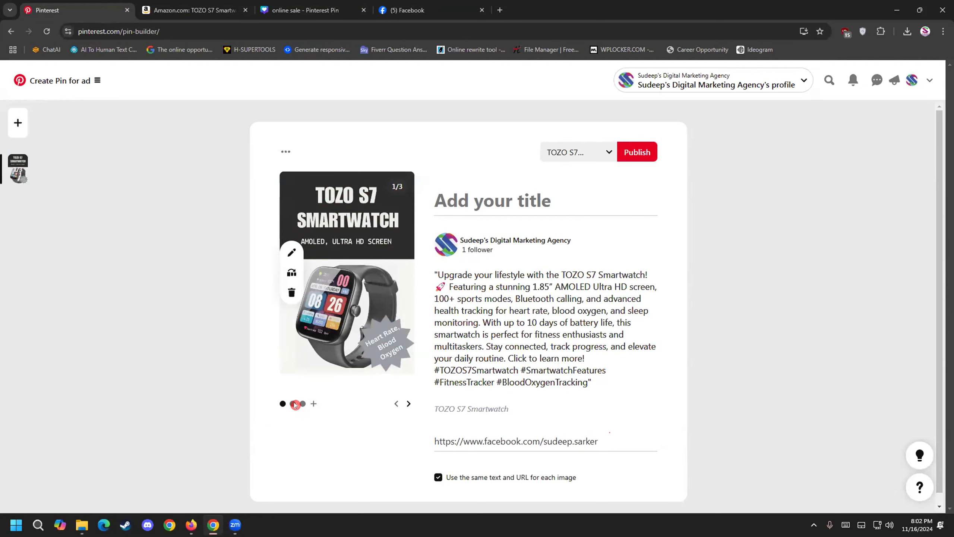
{"action": "left_click_drag", "start_coordinate": [588, 430], "coordinate": [438, 443]}
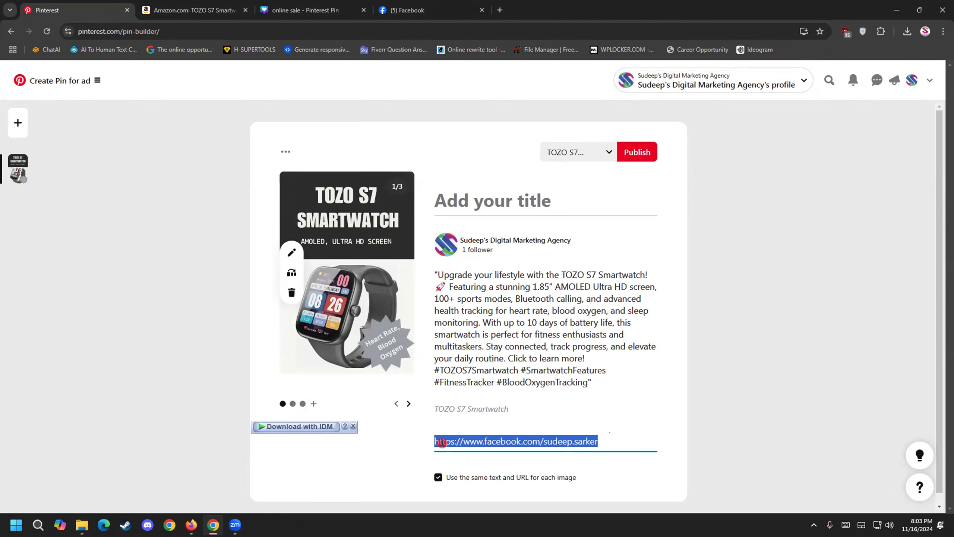
Step: Turn off using the same text and URL for each image and replace the first image's destination link with the Amazon product URL
{"action": "key", "text": "super"}
{"action": "left_click", "coordinate": [437, 478]}
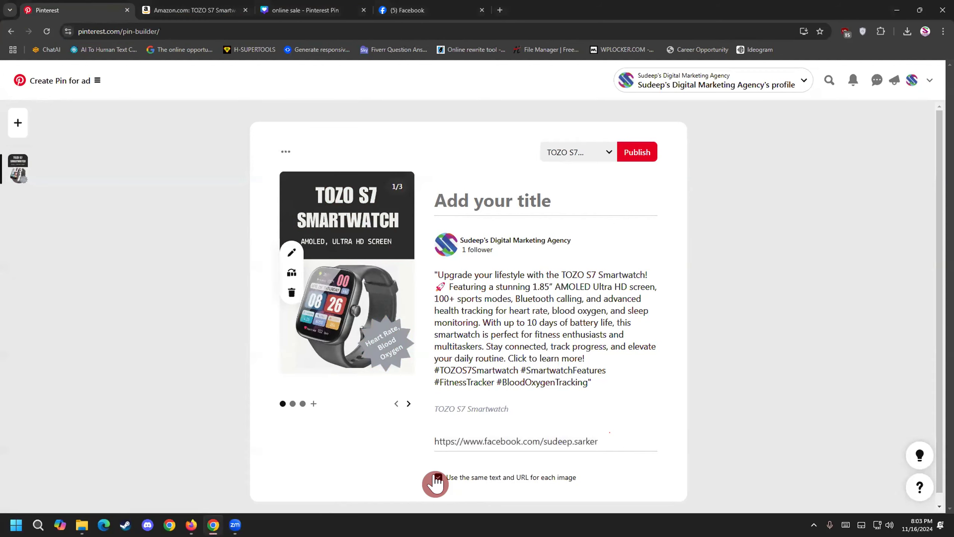
{"action": "left_click_drag", "start_coordinate": [599, 438], "coordinate": [382, 420]}
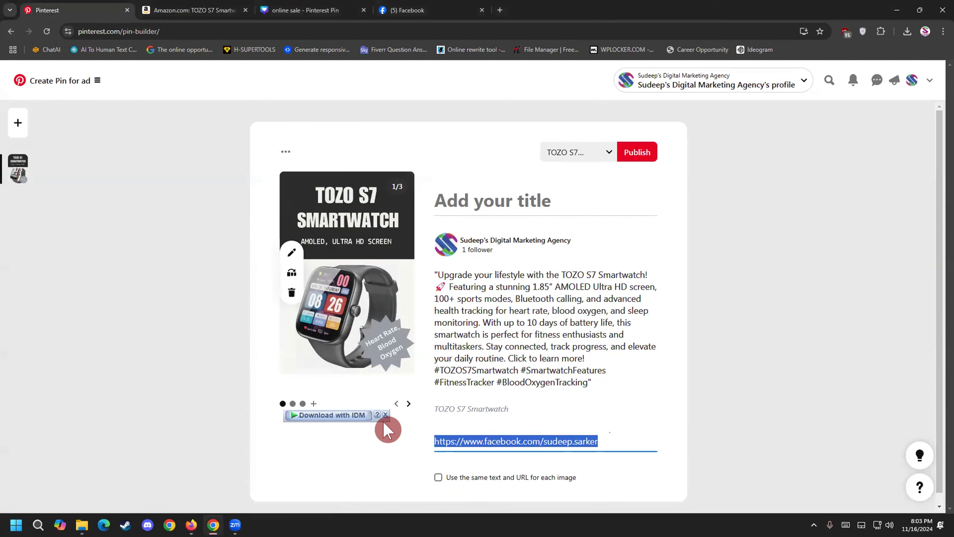
{"action": "left_click", "coordinate": [186, 11]}
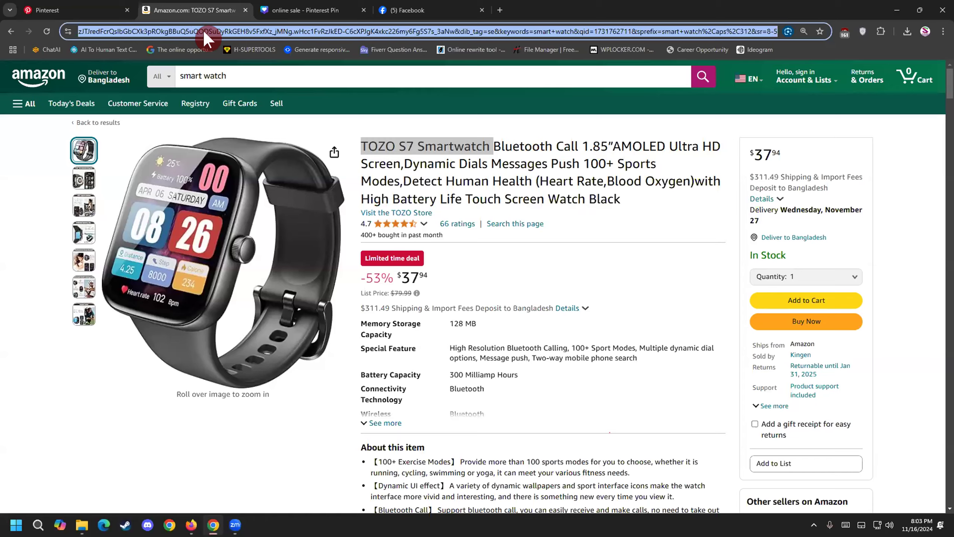
{"action": "left_click", "coordinate": [60, 10]}
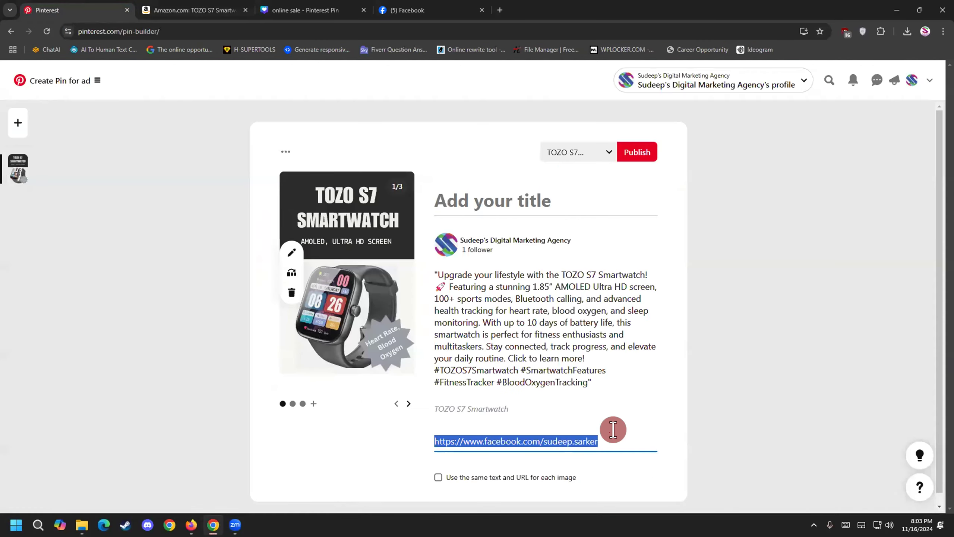
{"action": "key", "text": "ctrl+v"}
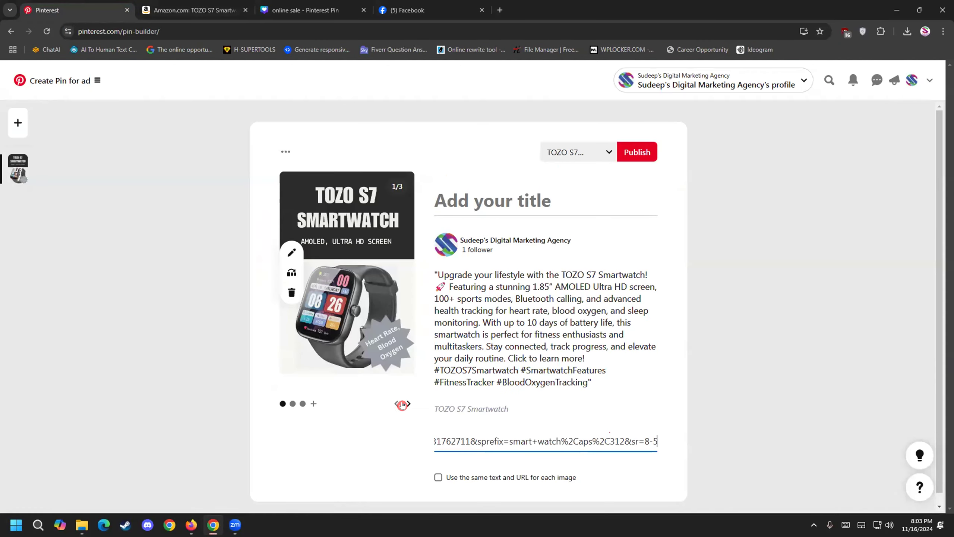
Step: Replace the second carousel image's destination link with the previously copied LinkedIn profile URL
{"action": "left_click", "coordinate": [405, 403]}
{"action": "left_click", "coordinate": [603, 442]}
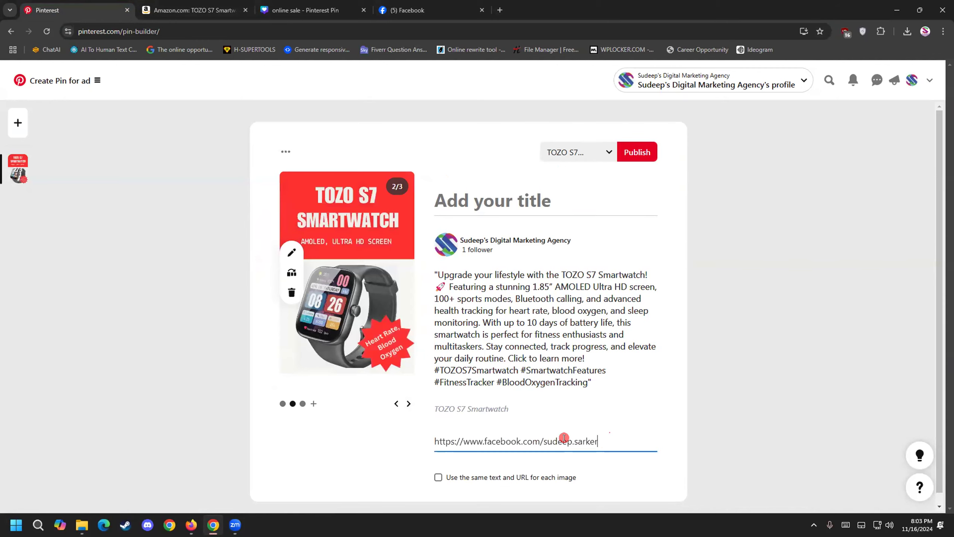
{"action": "triple_click", "coordinate": [505, 441]}
{"action": "left_click", "coordinate": [224, 11]}
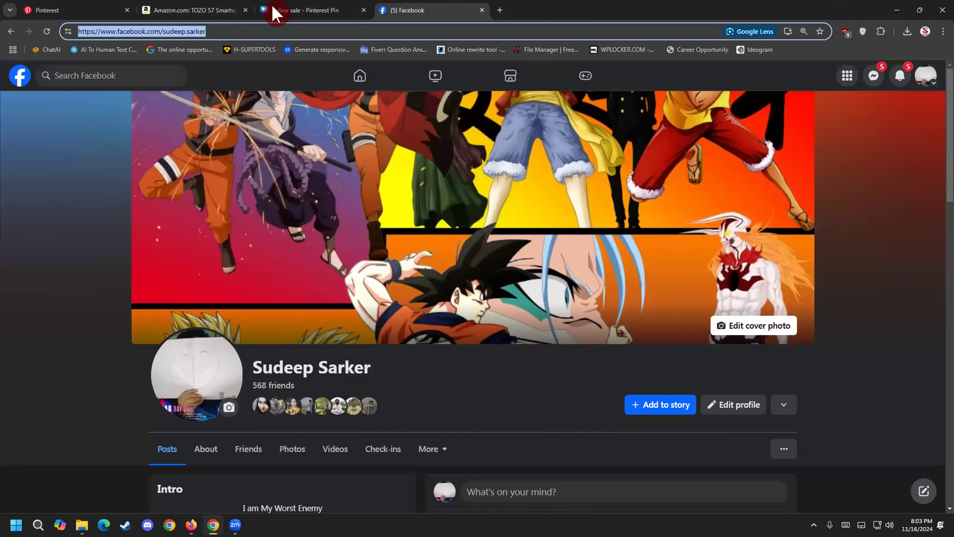
{"action": "left_click", "coordinate": [89, 11]}
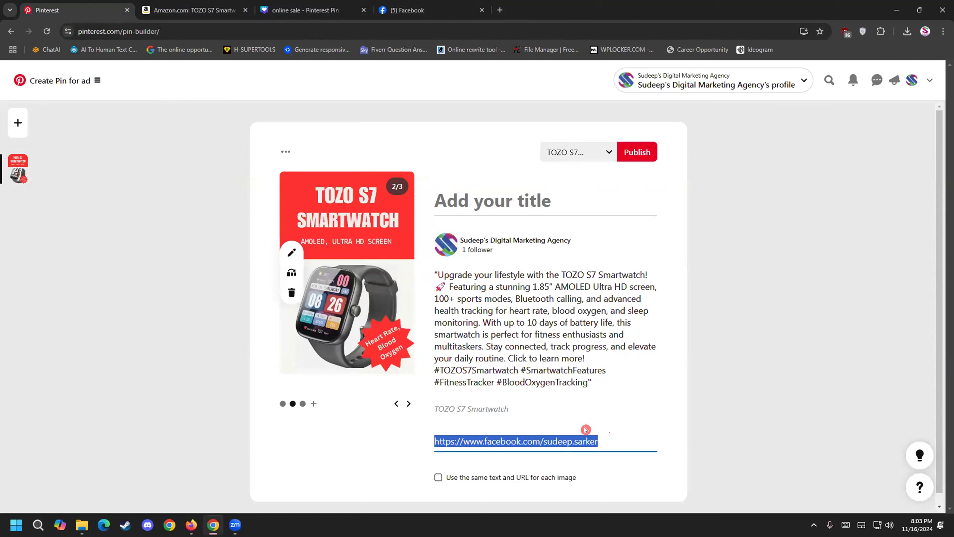
{"action": "key", "text": "super+v"}
{"action": "scroll", "coordinate": [259, 168], "scroll_direction": "down", "scroll_amount": 1}
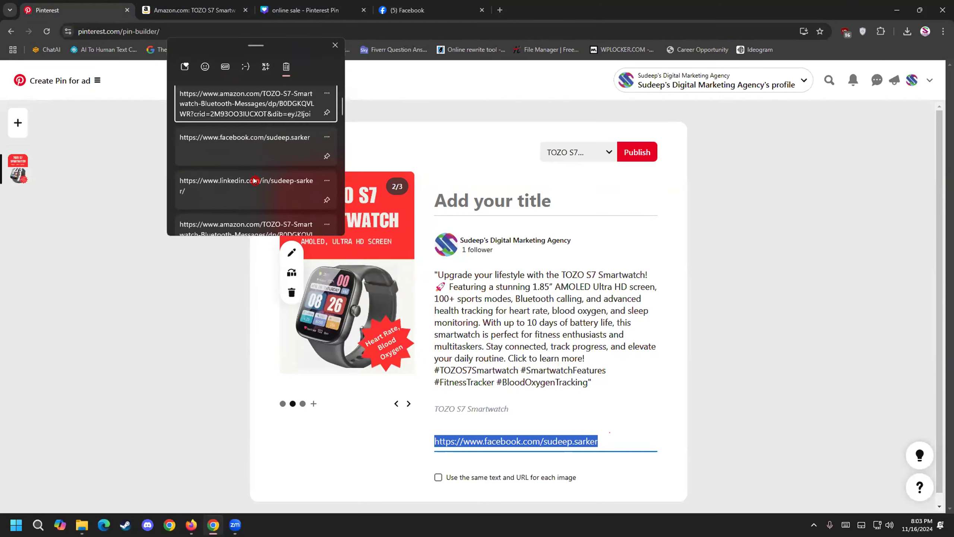
{"action": "left_click", "coordinate": [252, 180]}
Step: Paste the copied Facebook profile URL over the third carousel image's destination link and return to the first image
{"action": "left_click", "coordinate": [302, 403]}
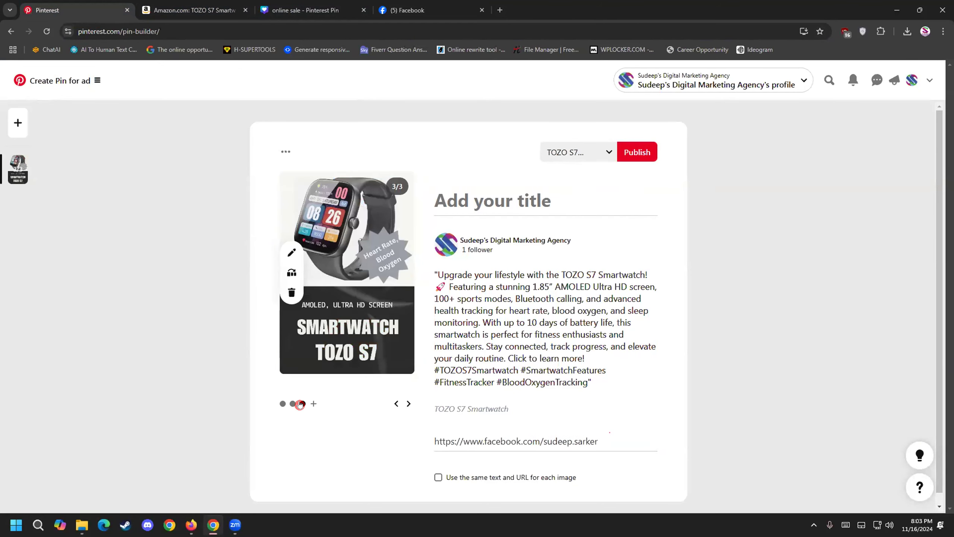
{"action": "left_click_drag", "start_coordinate": [612, 454], "coordinate": [357, 417]}
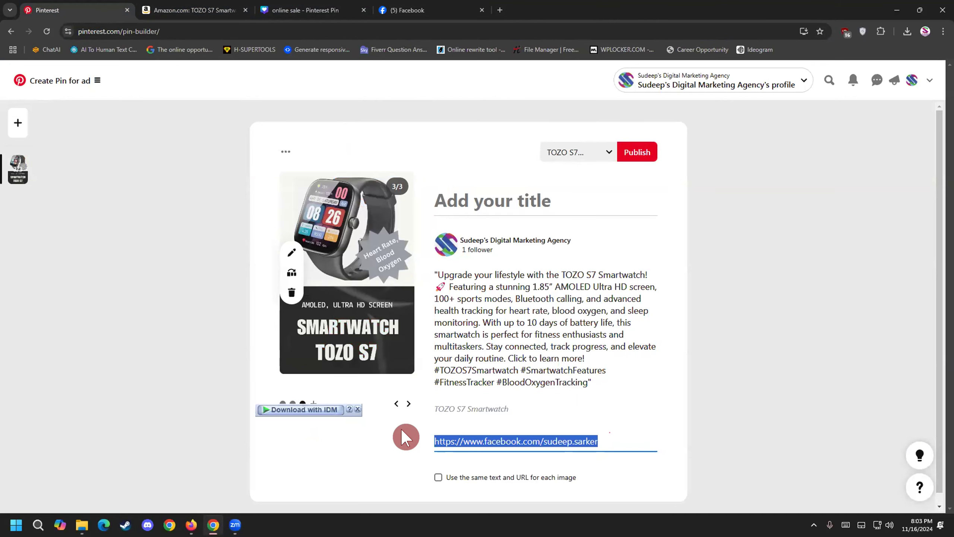
{"action": "key", "text": "super+v"}
{"action": "left_click", "coordinate": [513, 365]}
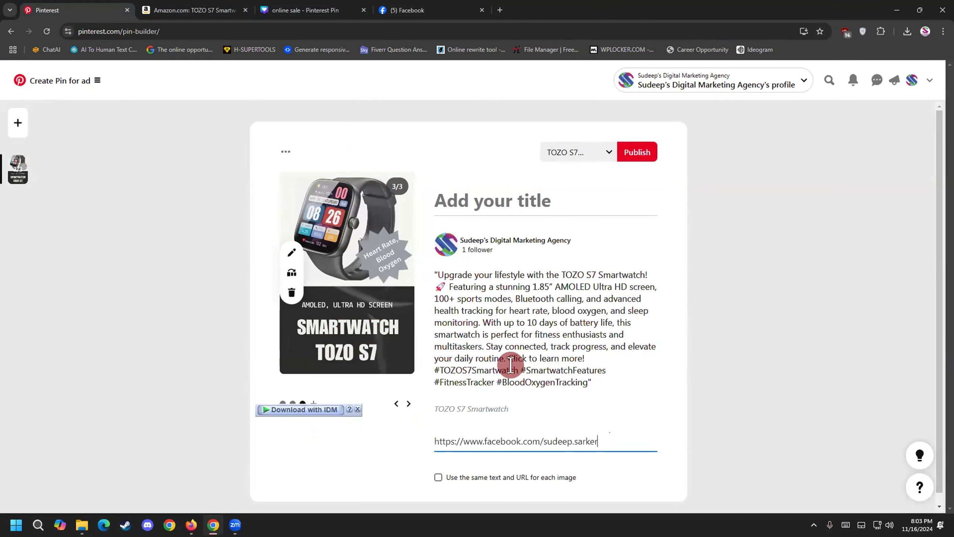
{"action": "left_click", "coordinate": [396, 403]}
{"action": "left_click", "coordinate": [396, 403]}
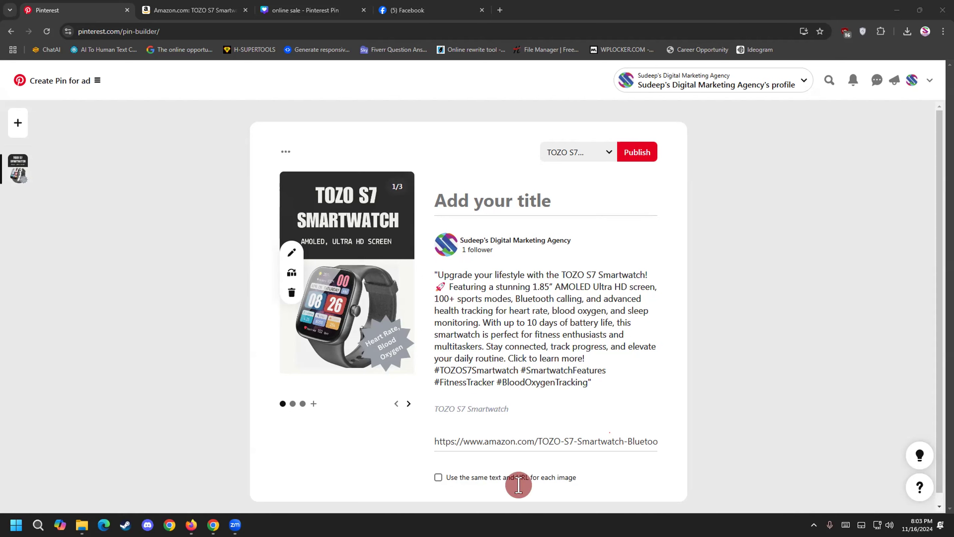
Step: Publish the carousel pin to the TOZO S7 Smartwatch board and open it to review its image, title and description
{"action": "left_click", "coordinate": [624, 155]}
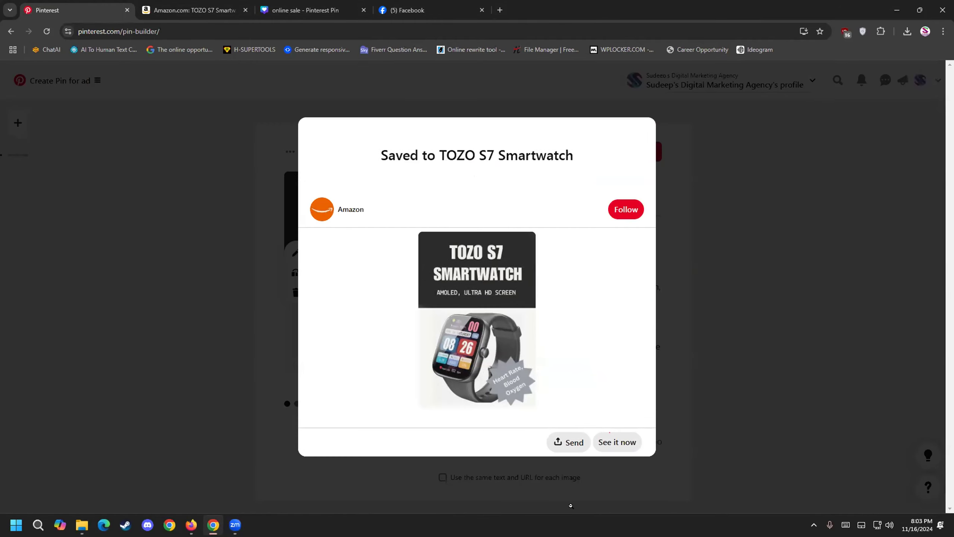
{"action": "left_click", "coordinate": [617, 443]}
{"action": "scroll", "coordinate": [261, 367], "scroll_direction": "down", "scroll_amount": 3}
{"action": "scroll", "coordinate": [262, 368], "scroll_direction": "up", "scroll_amount": 1}
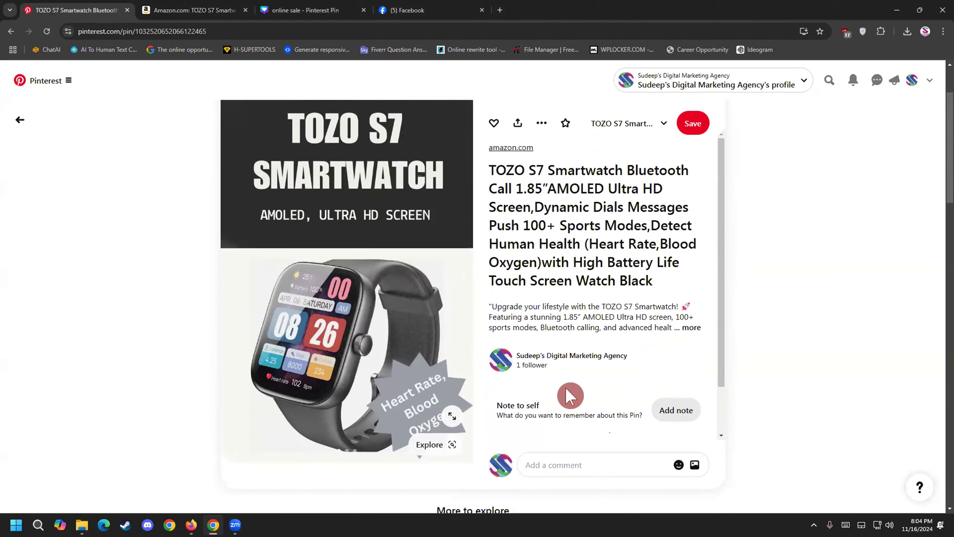
{"action": "scroll", "coordinate": [338, 287], "scroll_direction": "up", "scroll_amount": 2}
{"action": "scroll", "coordinate": [339, 287], "scroll_direction": "down", "scroll_amount": 2}
{"action": "scroll", "coordinate": [89, 261], "scroll_direction": "down", "scroll_amount": 2}
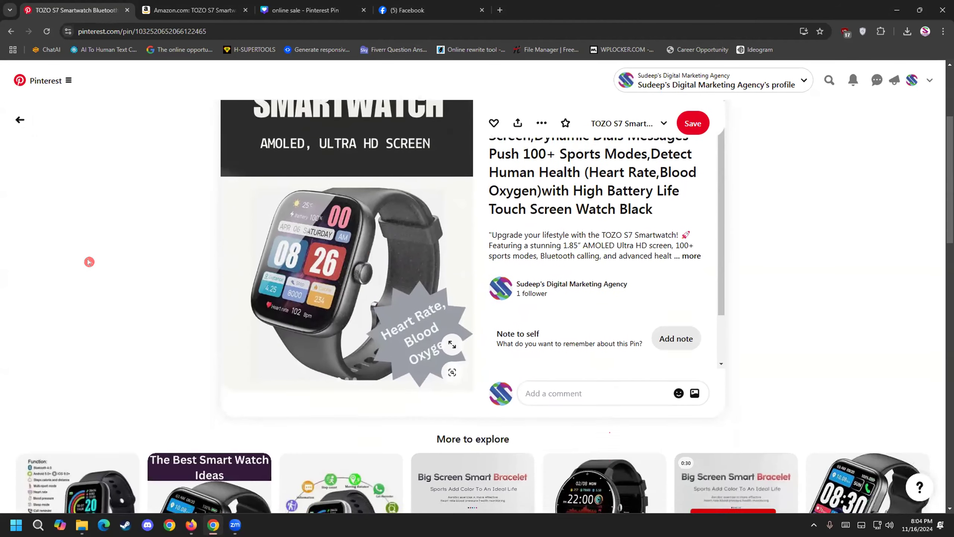
Step: Open the agency profile's created pins, view the first TOZO S7 Smartwatch pin there and return to the profile
{"action": "left_click", "coordinate": [19, 121]}
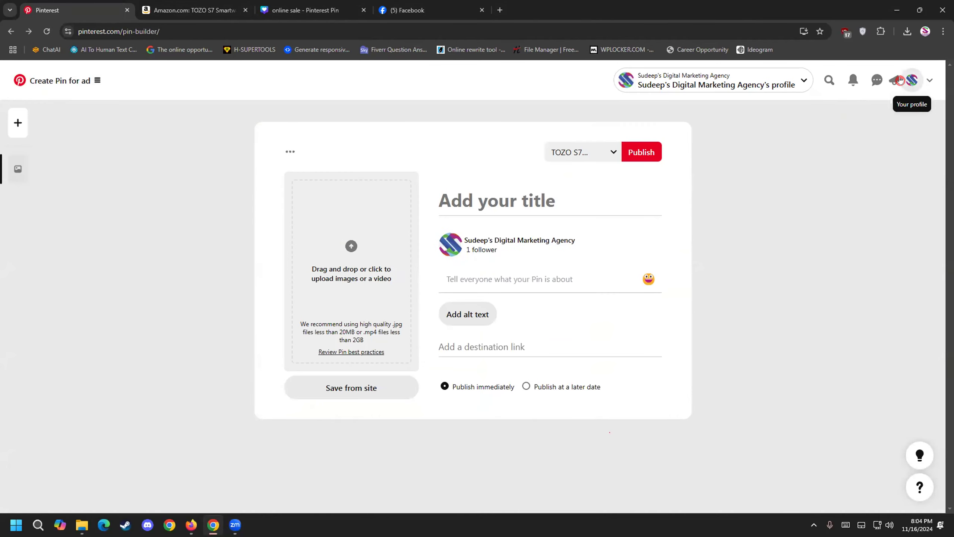
{"action": "left_click", "coordinate": [911, 80]}
{"action": "scroll", "coordinate": [13, 378], "scroll_direction": "down", "scroll_amount": 5}
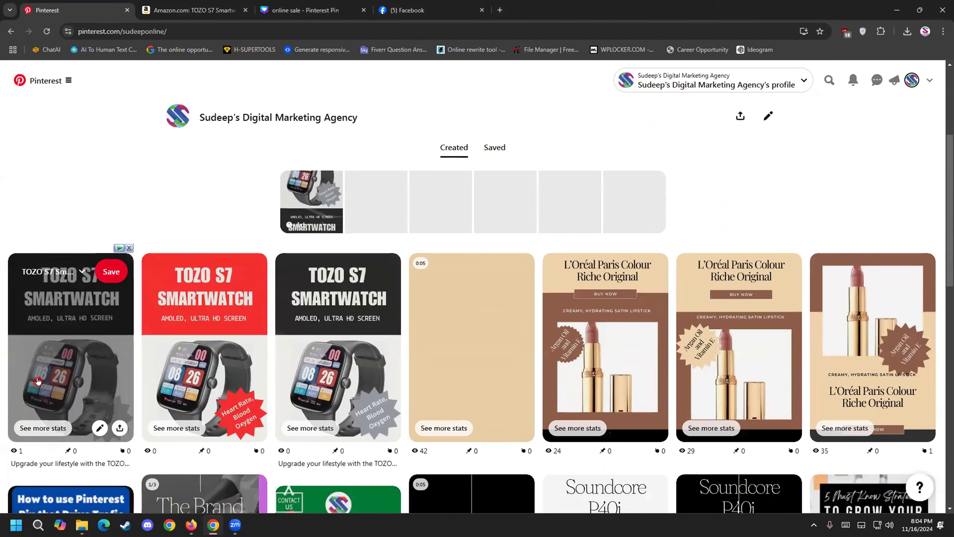
{"action": "left_click", "coordinate": [83, 358]}
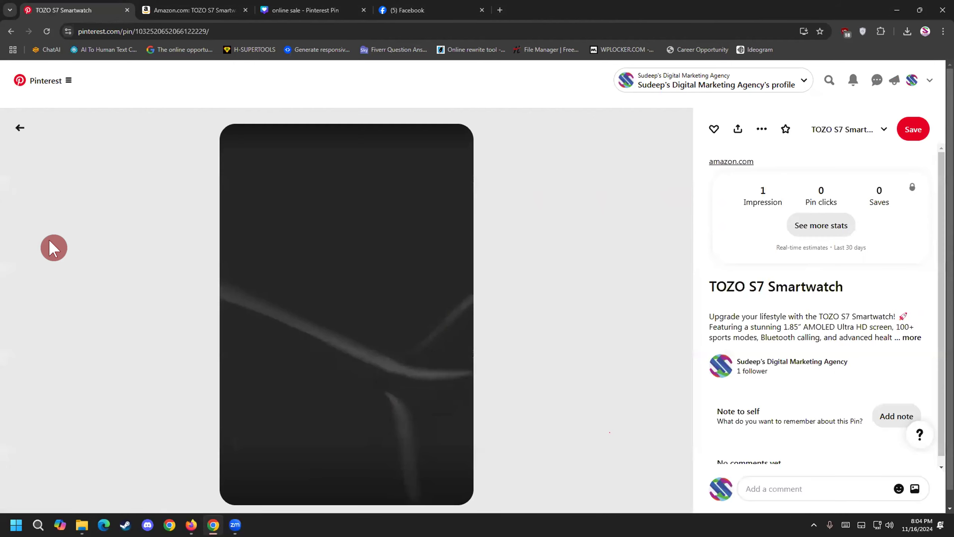
{"action": "left_click", "coordinate": [19, 128]}
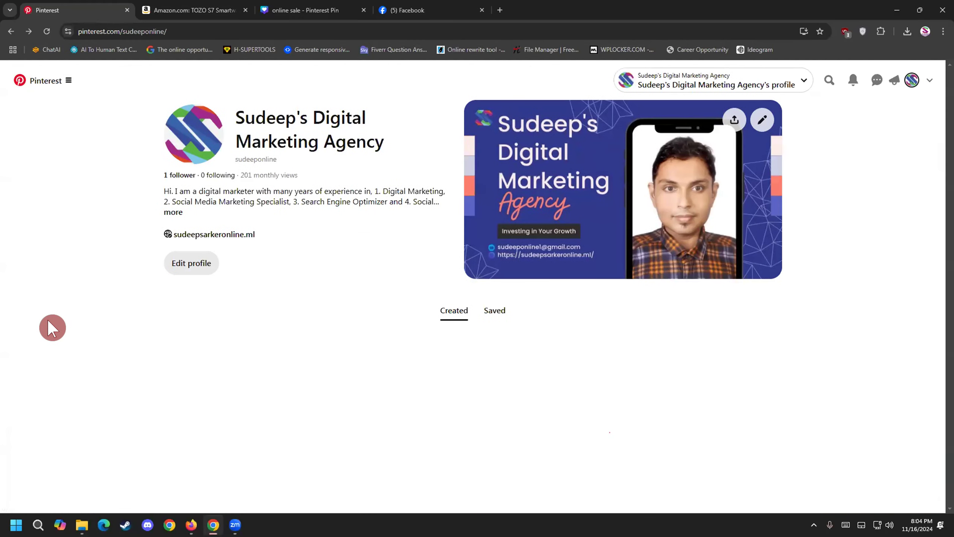
Step: Browse forward and back through the three images of the new carousel pin on the profile
{"action": "scroll", "coordinate": [49, 323], "scroll_direction": "down", "scroll_amount": 4}
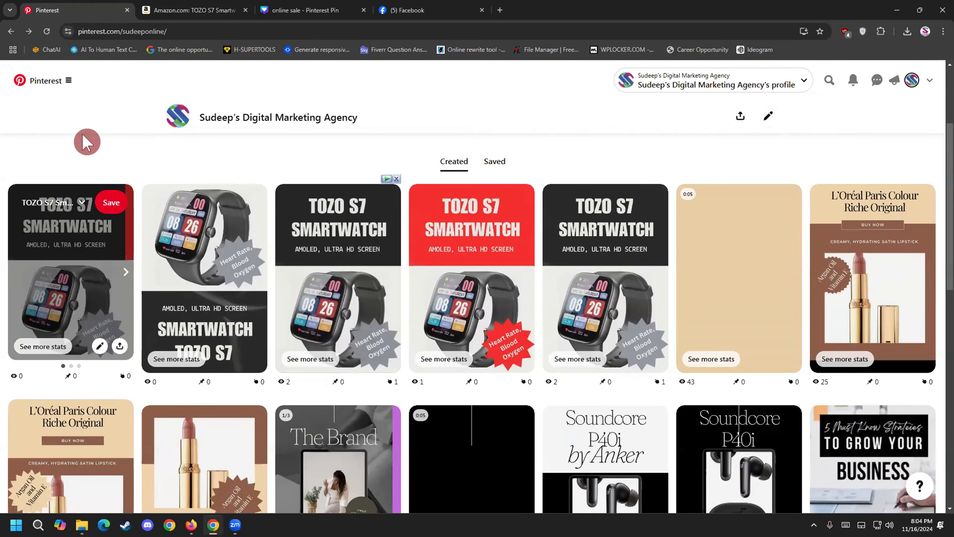
{"action": "scroll", "coordinate": [106, 185], "scroll_direction": "up", "scroll_amount": 3}
{"action": "left_click", "coordinate": [126, 370]}
{"action": "left_click", "coordinate": [126, 370]}
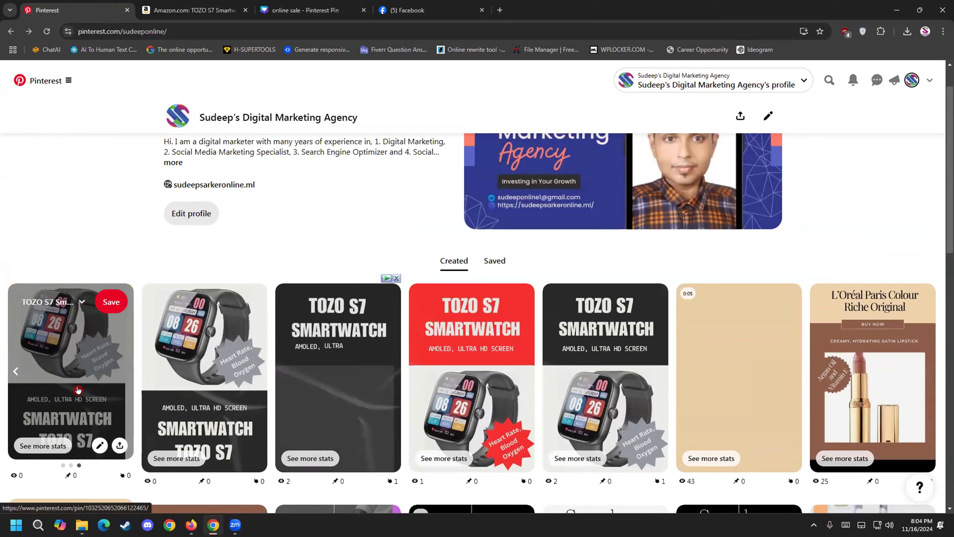
{"action": "left_click", "coordinate": [15, 370]}
{"action": "left_click", "coordinate": [15, 371]}
Step: Open the new carousel pin, test the first image's Amazon link and close the page it opens
{"action": "left_click", "coordinate": [47, 372]}
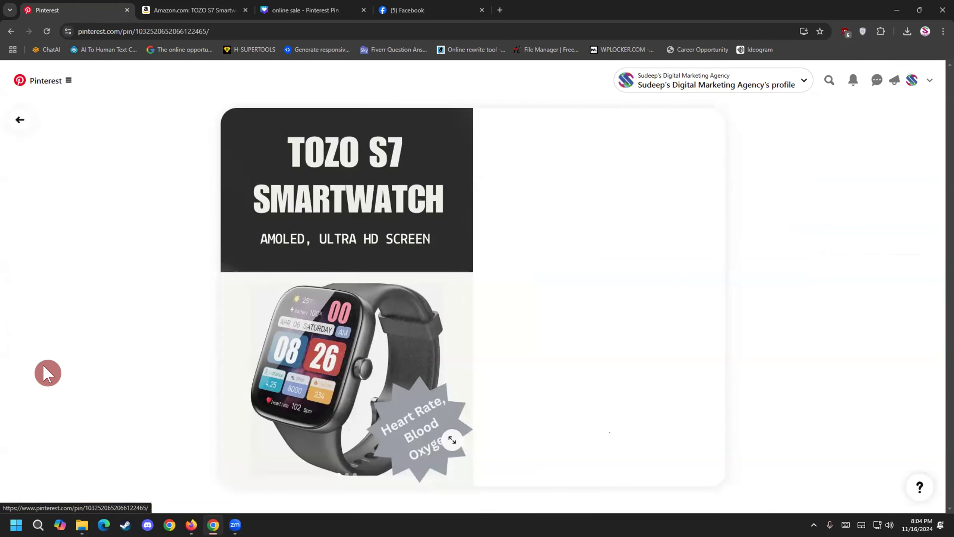
{"action": "scroll", "coordinate": [355, 374], "scroll_direction": "down", "scroll_amount": 4}
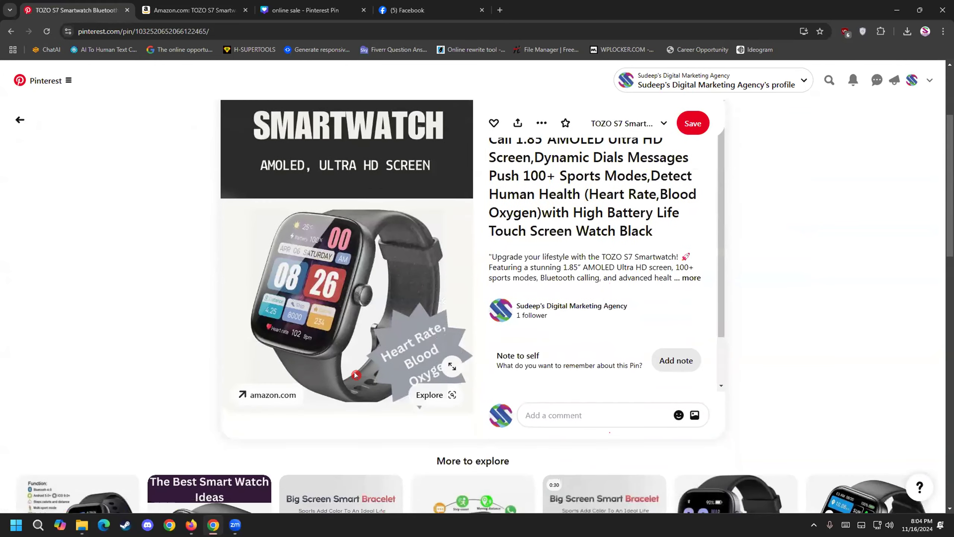
{"action": "left_click", "coordinate": [278, 394]}
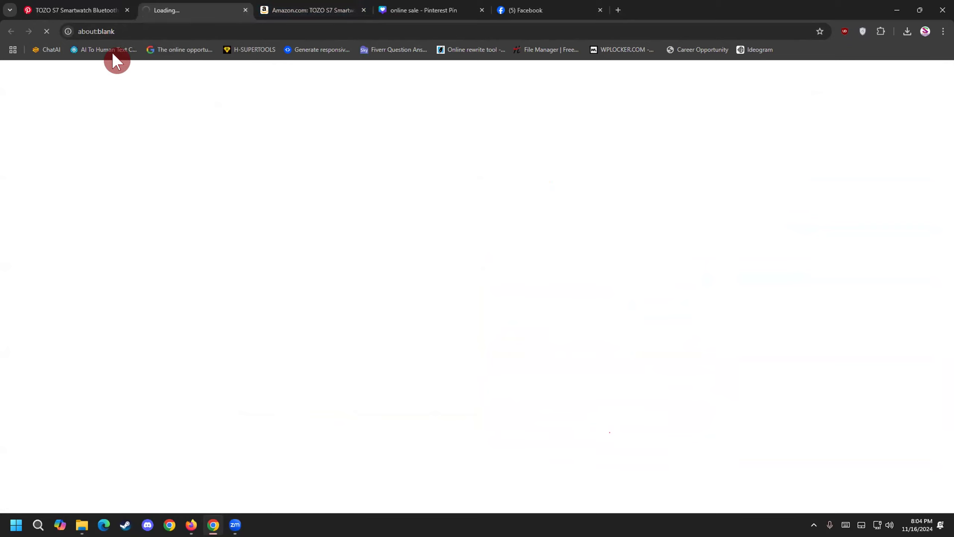
{"action": "left_click", "coordinate": [246, 10]}
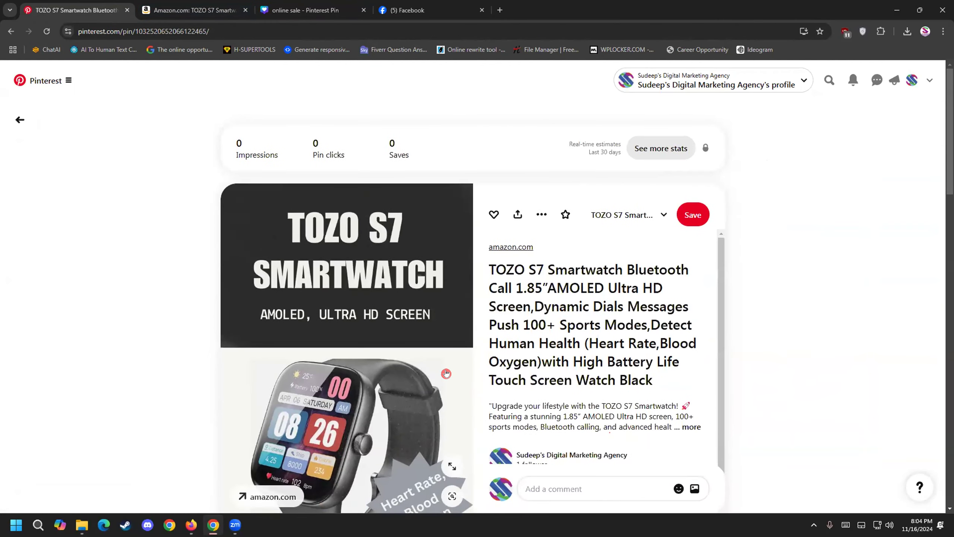
Step: Test the second carousel image's LinkedIn link, close the page it opens and look over the suggested pins below
{"action": "left_click", "coordinate": [265, 443]}
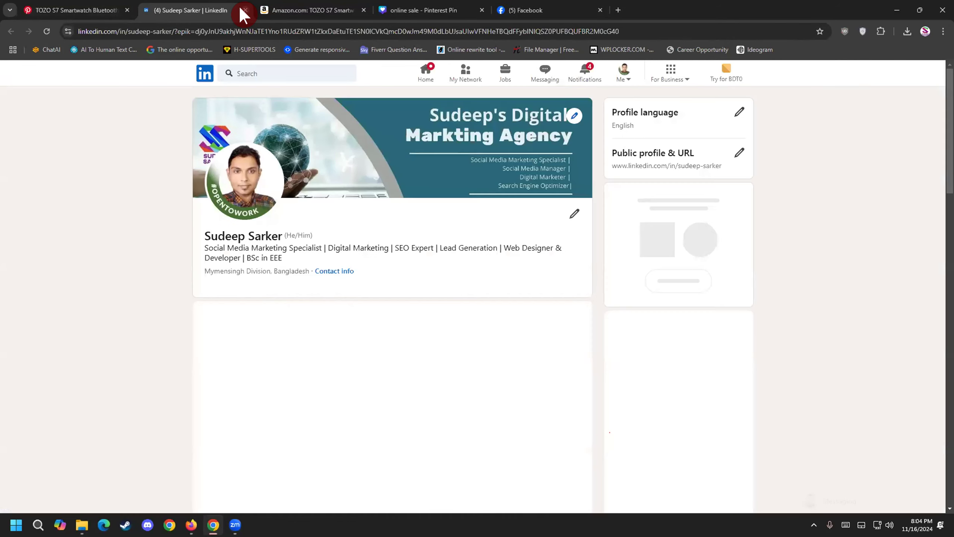
{"action": "left_click", "coordinate": [245, 10]}
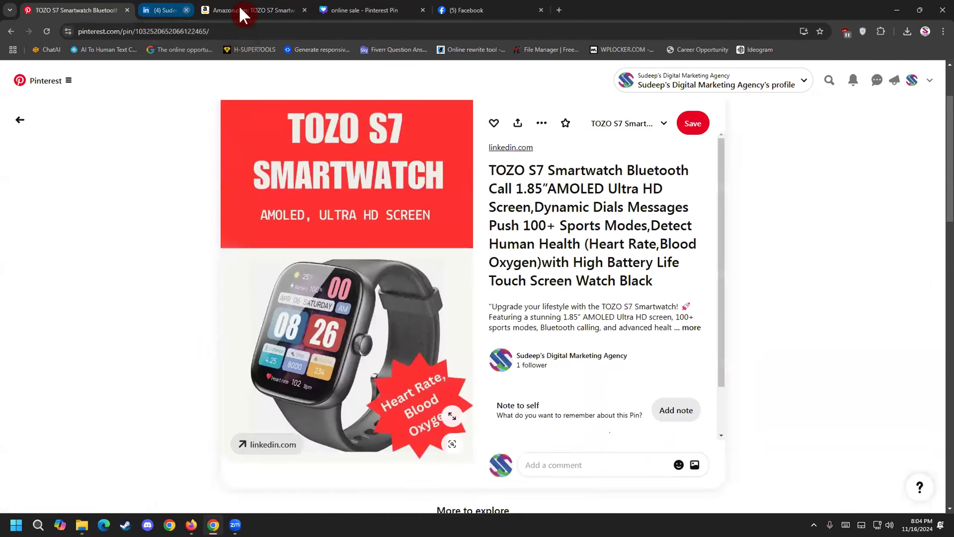
{"action": "scroll", "coordinate": [251, 252], "scroll_direction": "down", "scroll_amount": 10}
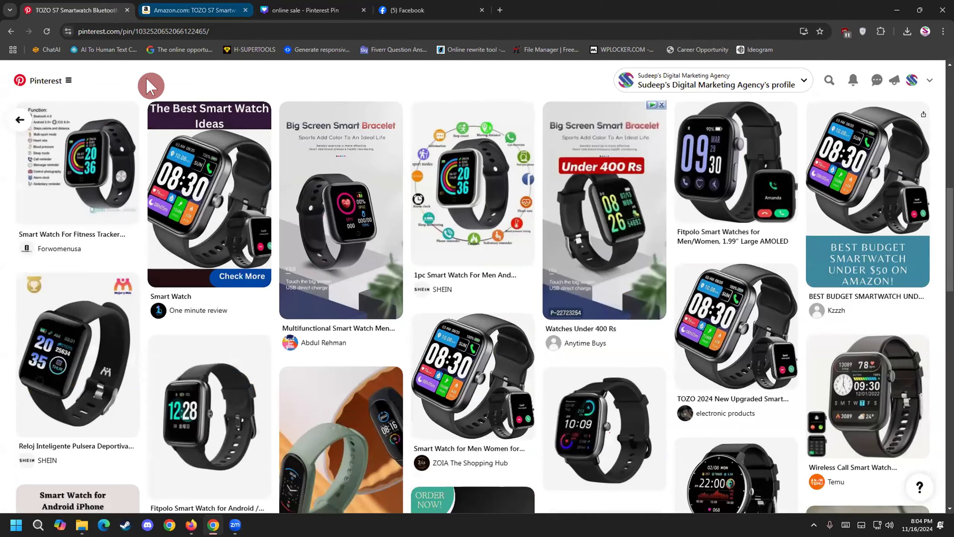
{"action": "scroll", "coordinate": [132, 193], "scroll_direction": "up", "scroll_amount": 8}
{"action": "scroll", "coordinate": [458, 240], "scroll_direction": "up", "scroll_amount": 4}
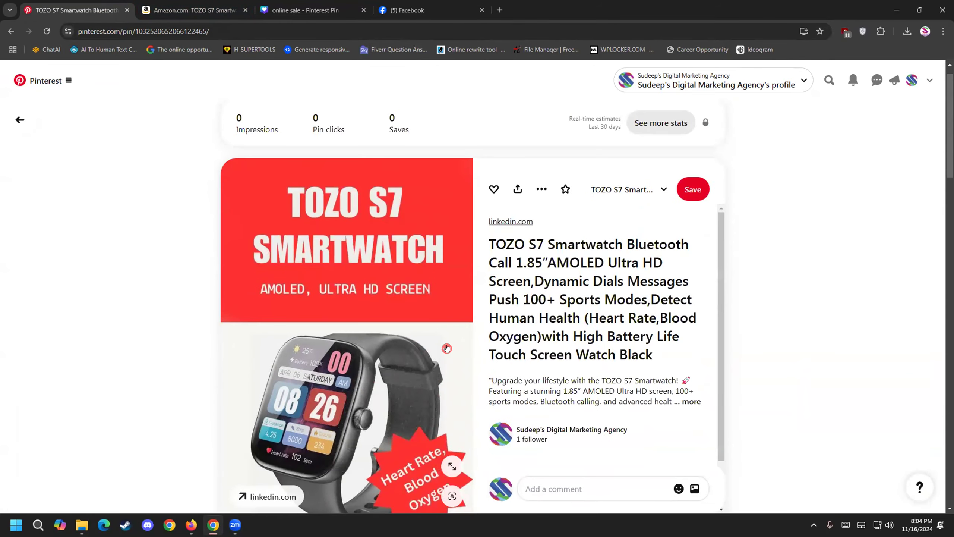
Step: Show the third carousel image, test its Facebook link and close the page it opens
{"action": "left_click", "coordinate": [450, 348]}
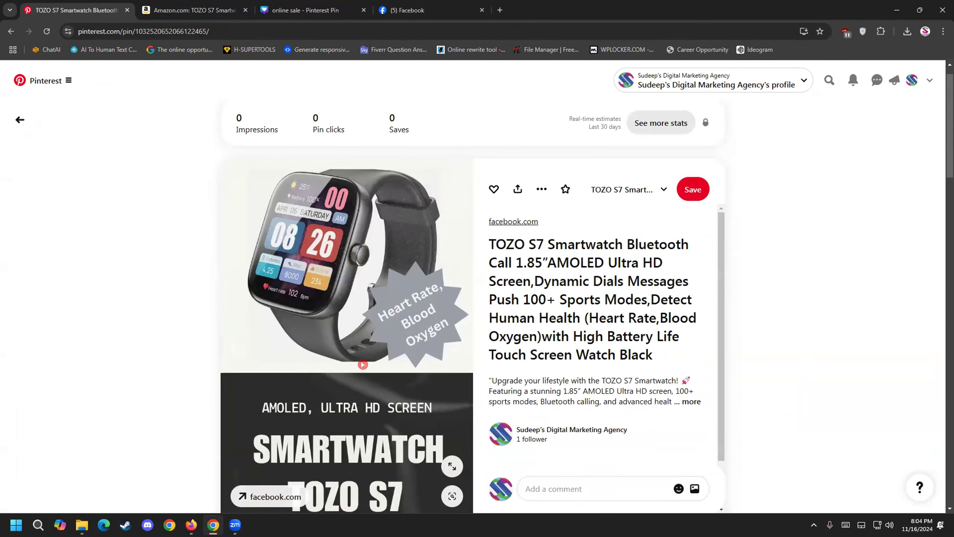
{"action": "left_click", "coordinate": [259, 496]}
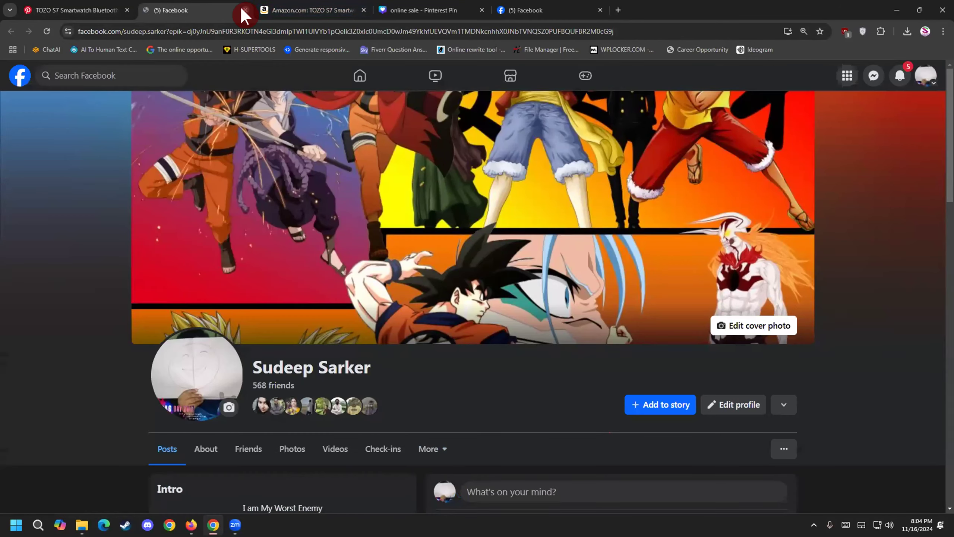
{"action": "left_click", "coordinate": [243, 10]}
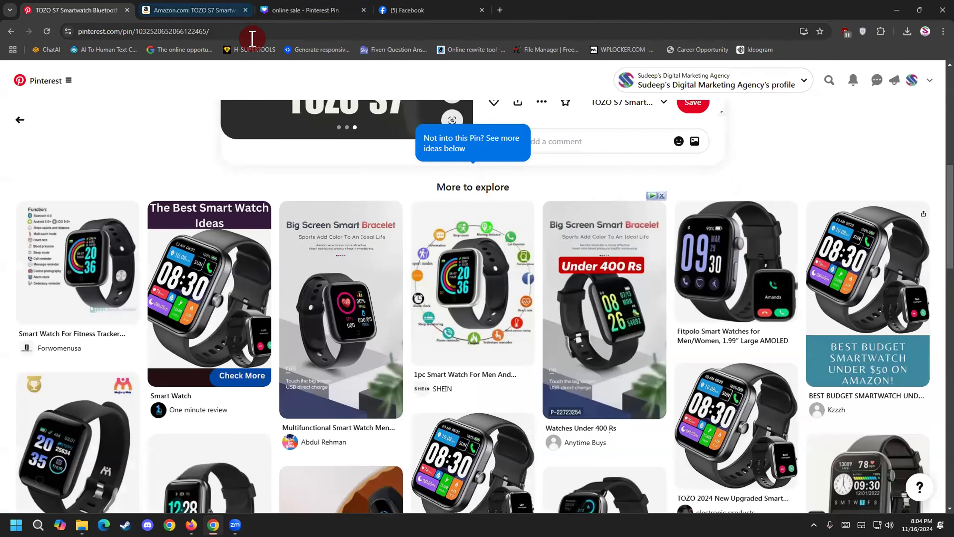
{"action": "scroll", "coordinate": [25, 186], "scroll_direction": "up", "scroll_amount": 5}
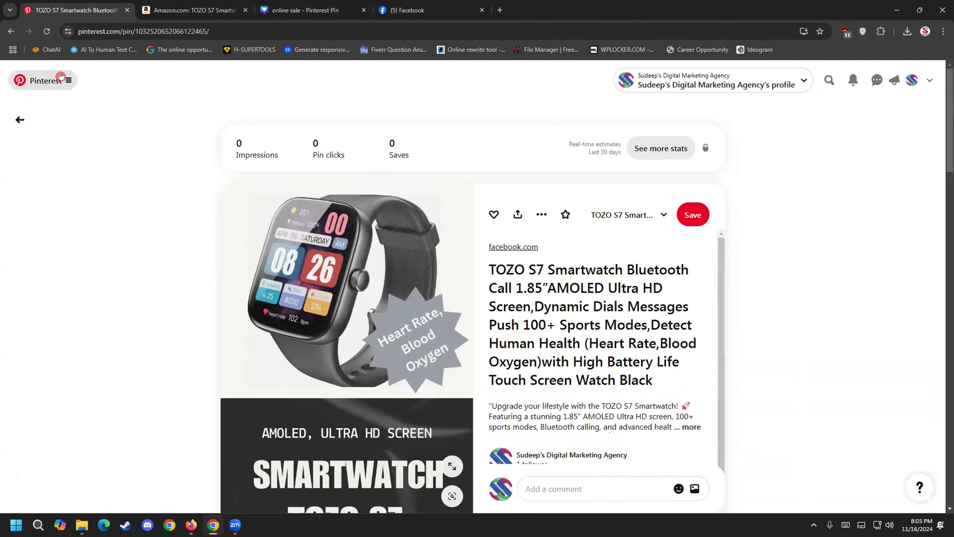
Step: Open the business profile and look over the options offered for the account
{"action": "left_click", "coordinate": [54, 80]}
{"action": "left_click", "coordinate": [60, 374]}
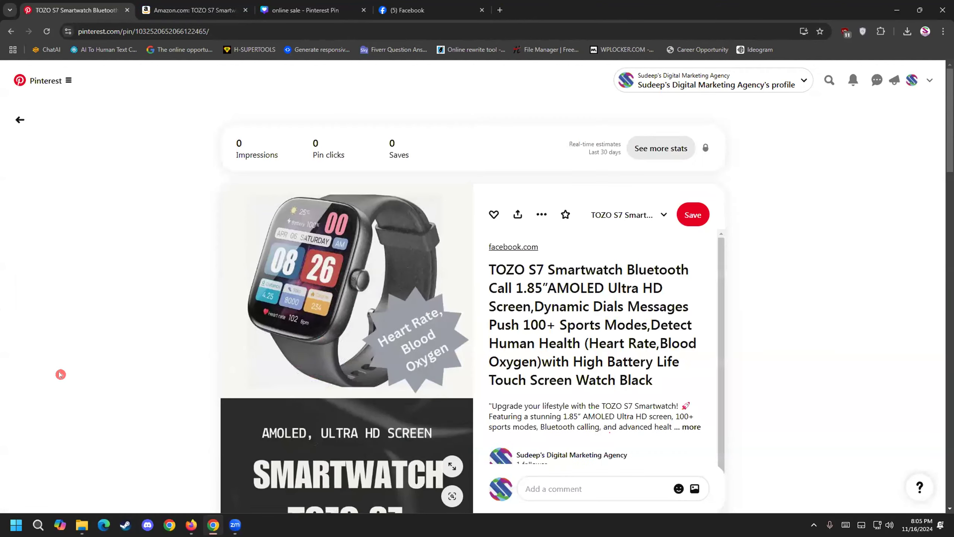
{"action": "left_click", "coordinate": [905, 84]}
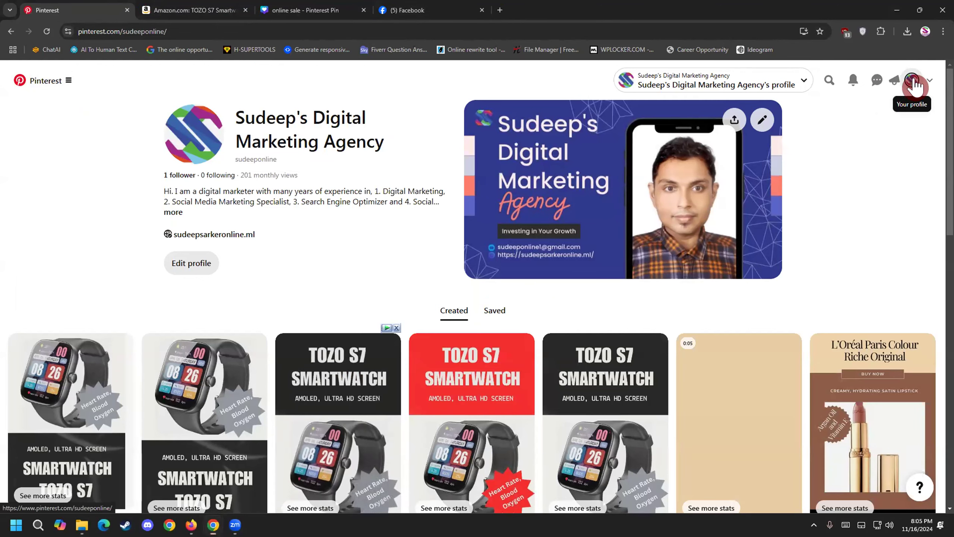
{"action": "left_click", "coordinate": [930, 81]}
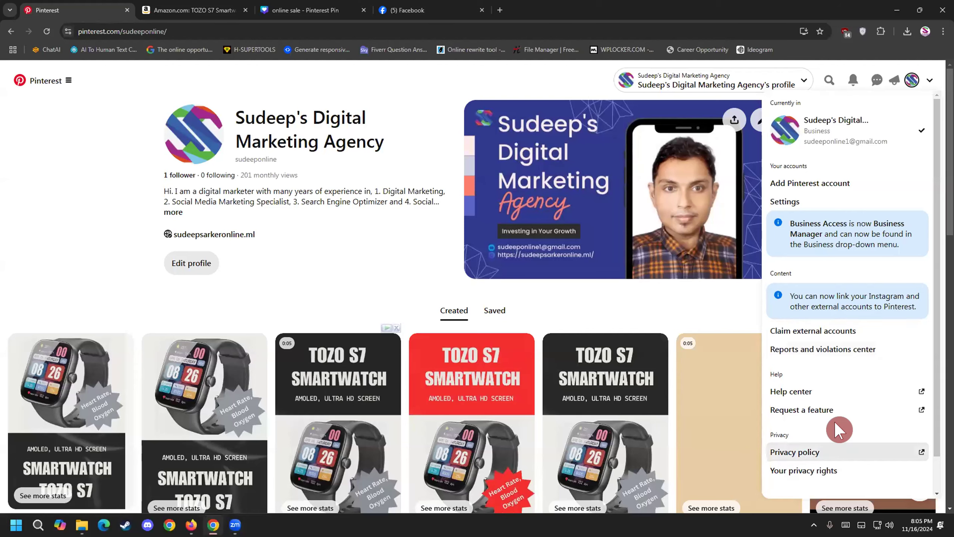
{"action": "scroll", "coordinate": [836, 431], "scroll_direction": "down", "scroll_amount": 1}
{"action": "scroll", "coordinate": [820, 468], "scroll_direction": "up", "scroll_amount": 1}
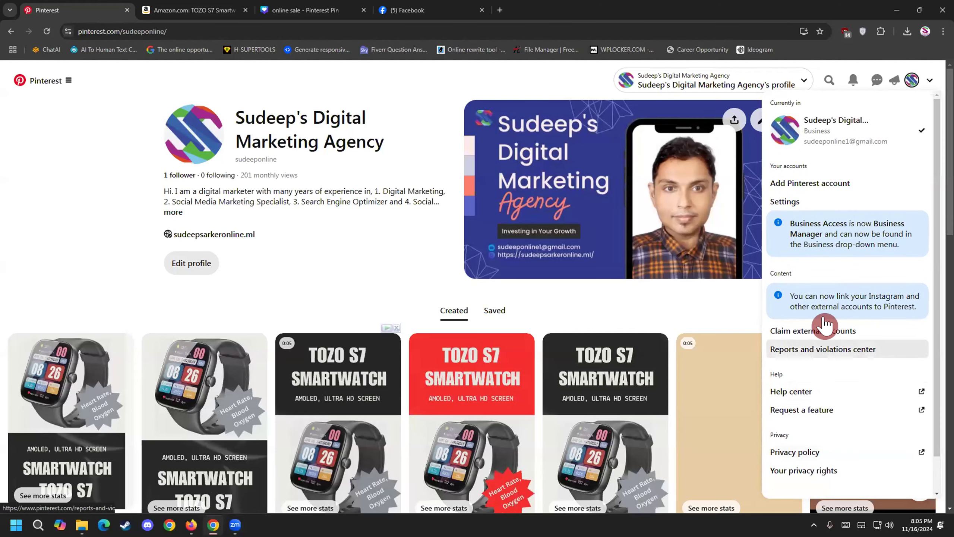
Step: Open the account settings and look over the account management and home feed tuning pages
{"action": "left_click", "coordinate": [798, 199]}
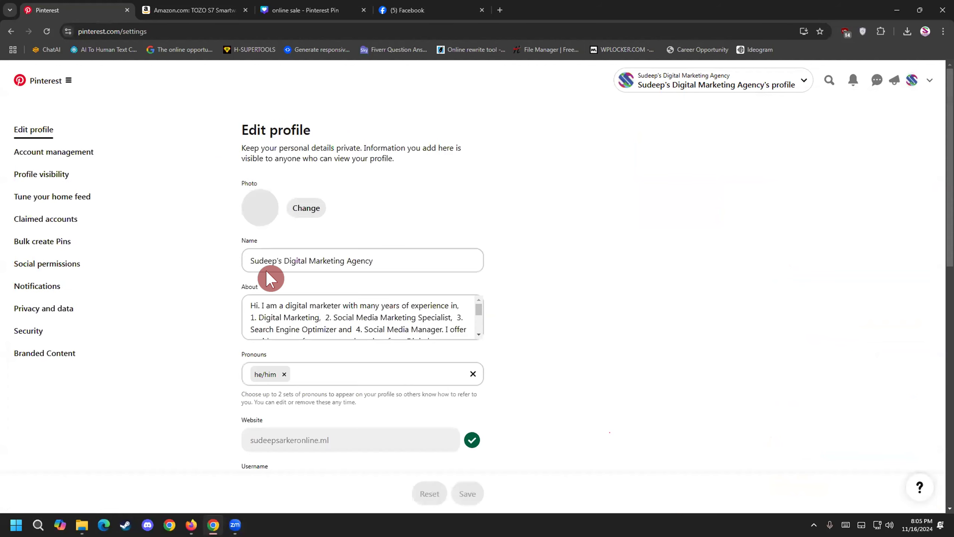
{"action": "left_click", "coordinate": [78, 155]}
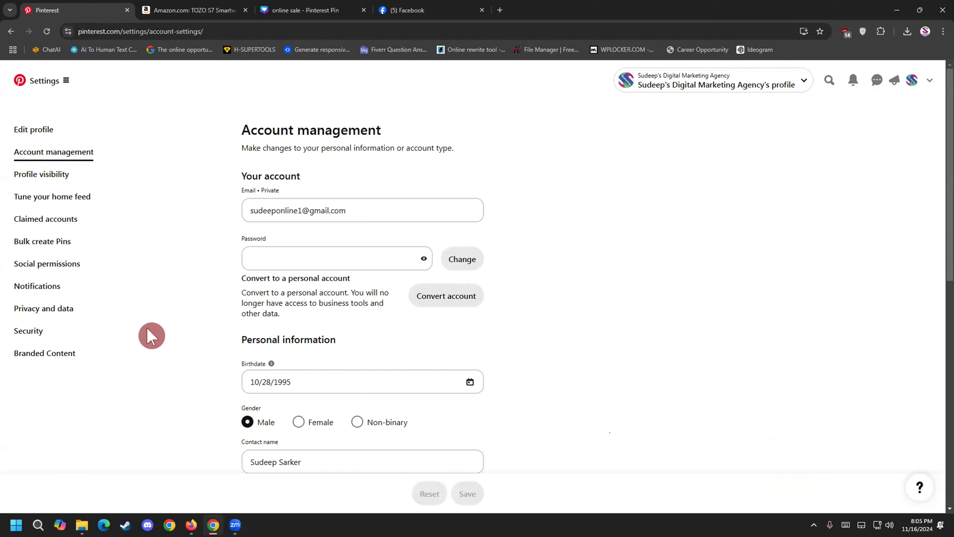
{"action": "scroll", "coordinate": [153, 330], "scroll_direction": "down", "scroll_amount": 7}
{"action": "scroll", "coordinate": [154, 329], "scroll_direction": "up", "scroll_amount": 7}
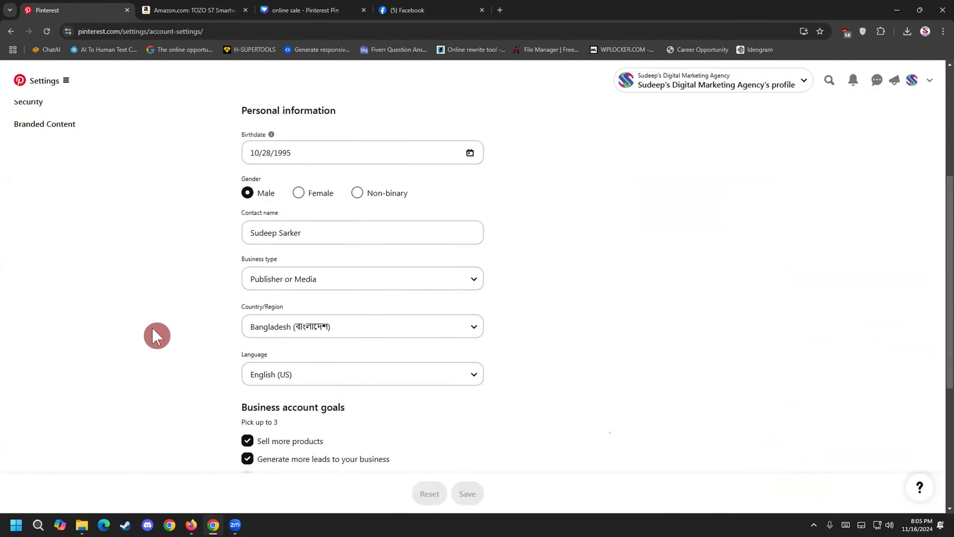
{"action": "left_click", "coordinate": [71, 193]}
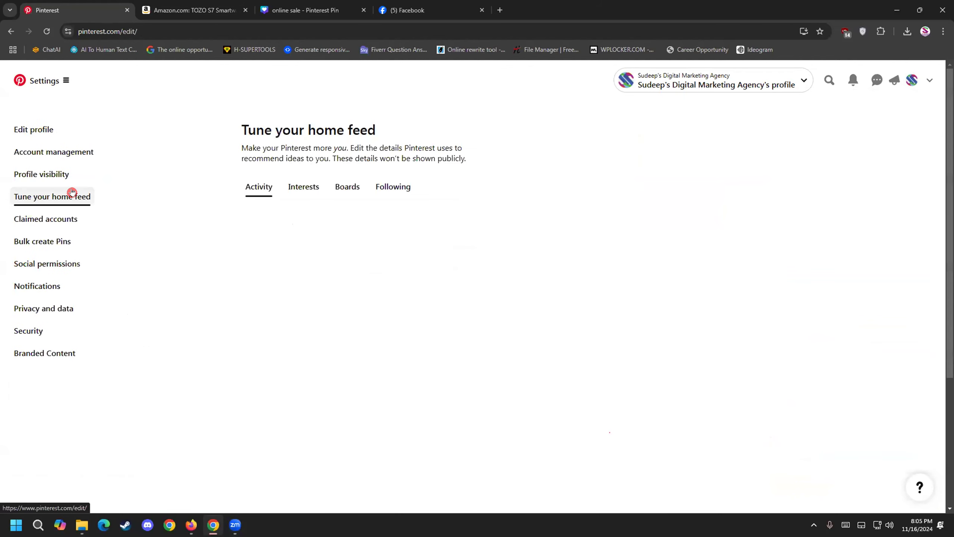
Step: Open the analytics overview, proceeding past the ad blocker's page block, and look over the performance sections
{"action": "left_click", "coordinate": [21, 84]}
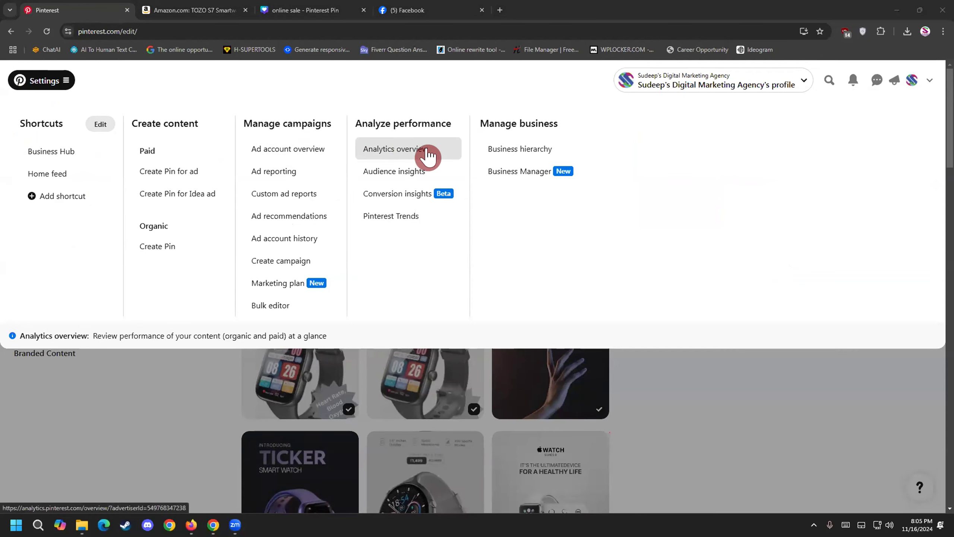
{"action": "left_click", "coordinate": [389, 149]}
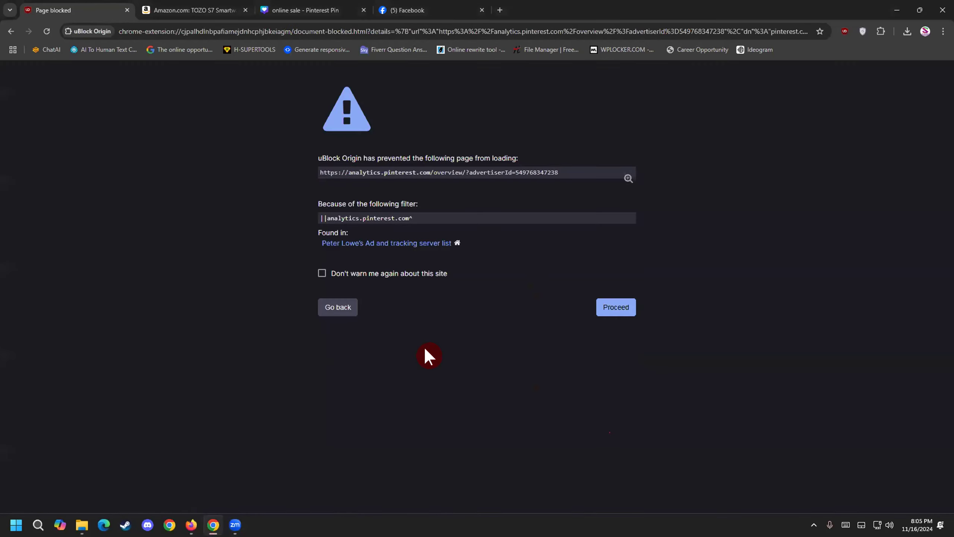
{"action": "left_click", "coordinate": [606, 305]}
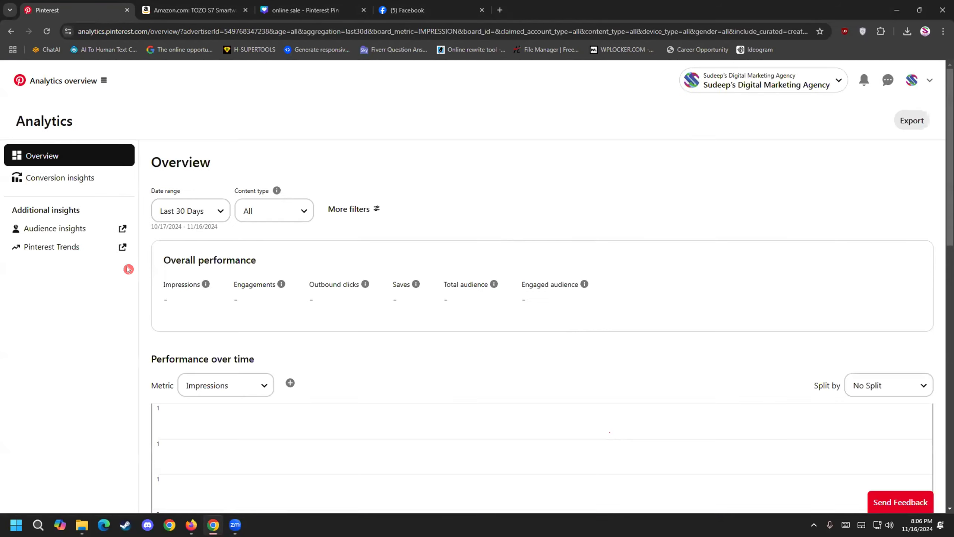
{"action": "scroll", "coordinate": [187, 279], "scroll_direction": "down", "scroll_amount": 5}
{"action": "scroll", "coordinate": [197, 302], "scroll_direction": "up", "scroll_amount": 5}
Step: Limit the analytics overview to the Last 24 Hours and look through the charts
{"action": "left_click", "coordinate": [214, 205]}
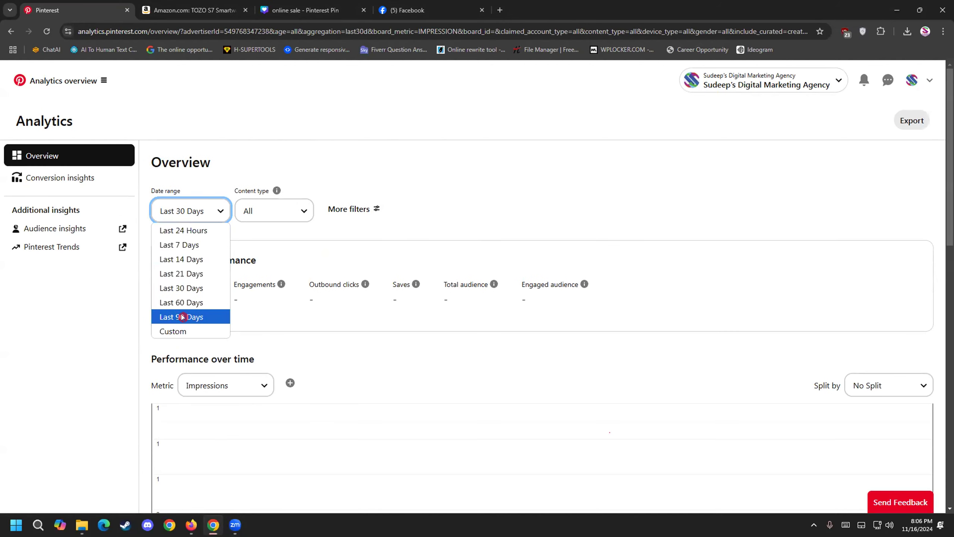
{"action": "left_click", "coordinate": [188, 230]}
{"action": "scroll", "coordinate": [252, 317], "scroll_direction": "down", "scroll_amount": 5}
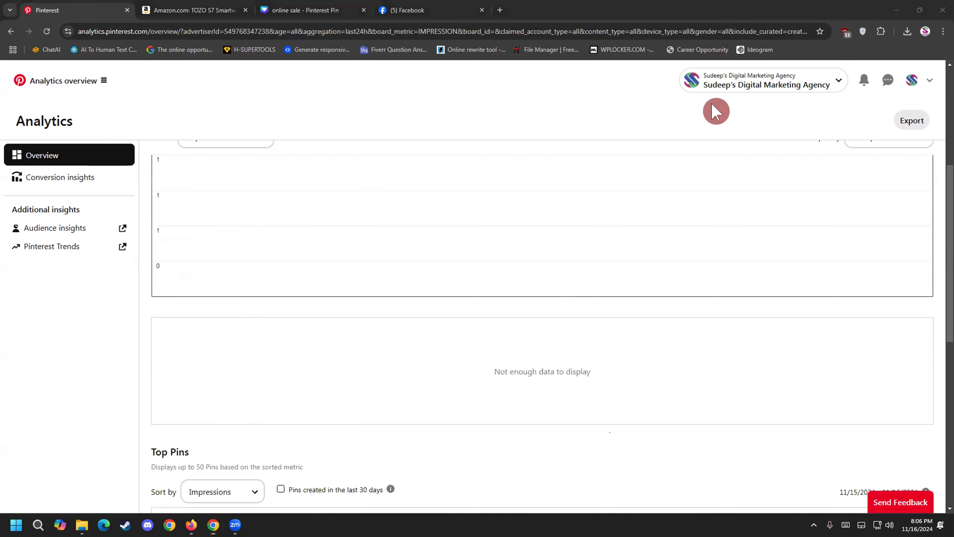
{"action": "scroll", "coordinate": [268, 324], "scroll_direction": "up", "scroll_amount": 5}
Step: Reload the analytics overview and set its date range to Last 24 Hours again
{"action": "left_click", "coordinate": [64, 161]}
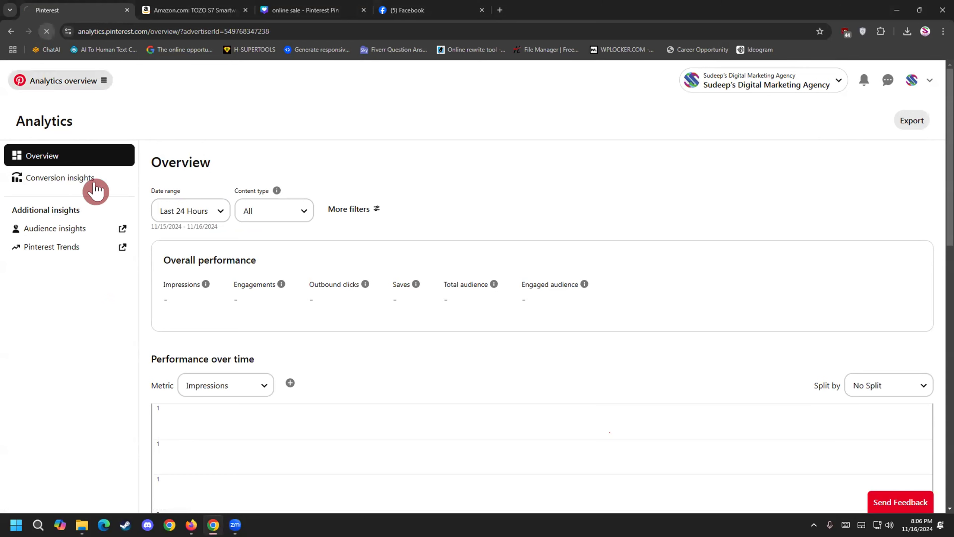
{"action": "scroll", "coordinate": [308, 208], "scroll_direction": "down", "scroll_amount": 3}
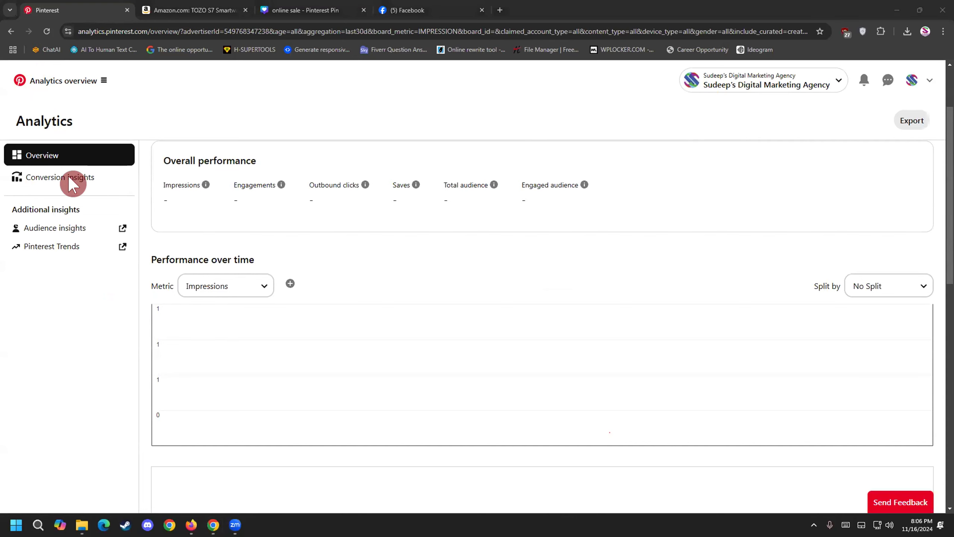
{"action": "scroll", "coordinate": [72, 184], "scroll_direction": "up", "scroll_amount": 3}
{"action": "left_click", "coordinate": [178, 211]}
{"action": "left_click", "coordinate": [192, 231]}
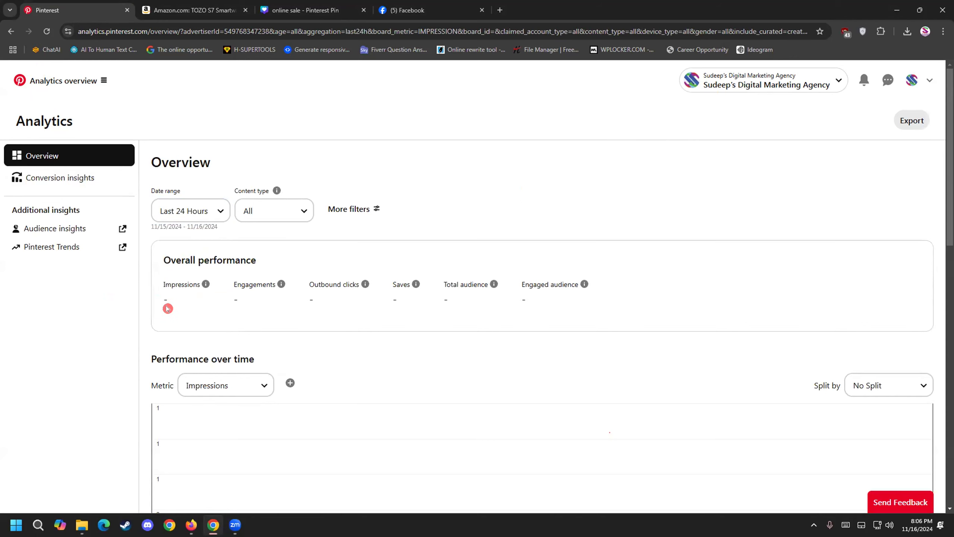
{"action": "left_click", "coordinate": [217, 384]}
{"action": "left_click", "coordinate": [219, 222]}
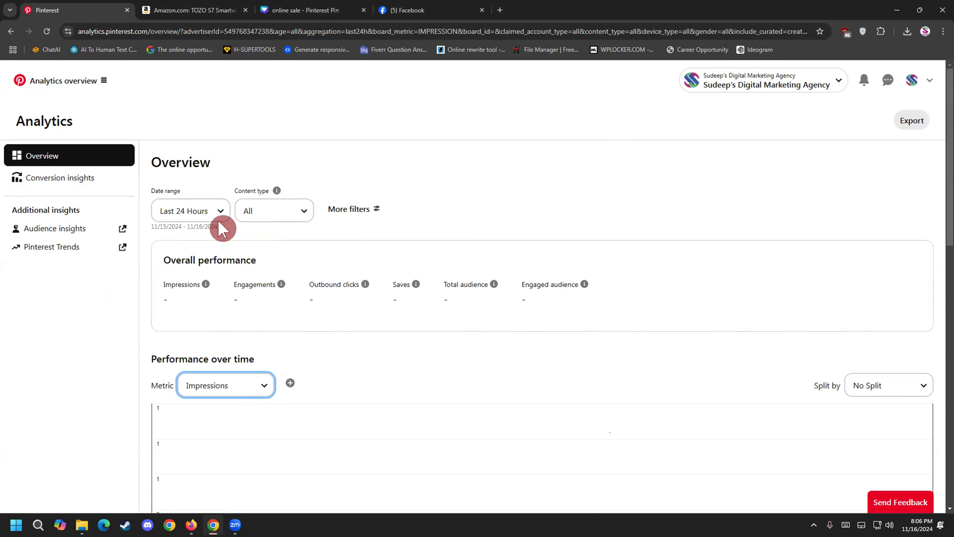
Step: Filter the overview to Organic content and examine the performance charts and top pins
{"action": "left_click", "coordinate": [291, 214]}
{"action": "left_click", "coordinate": [275, 241]}
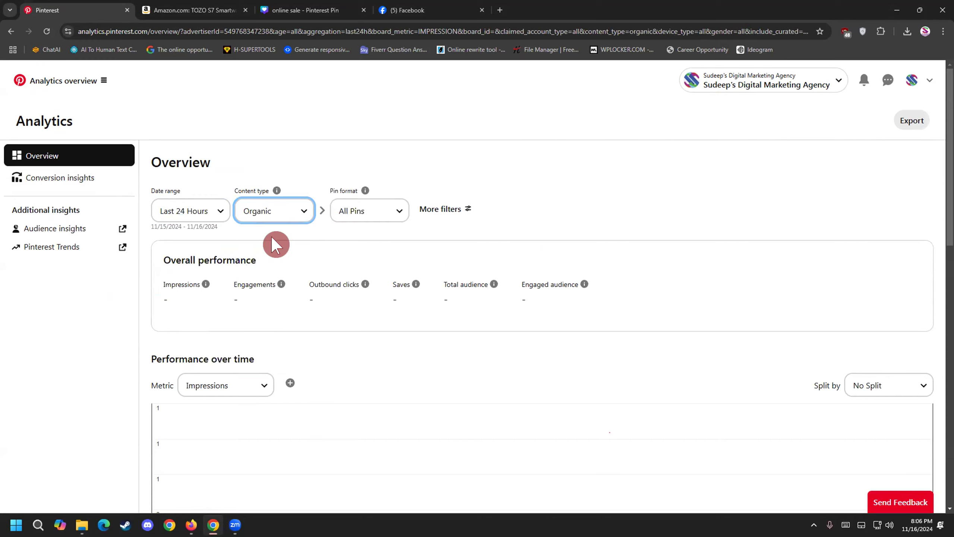
{"action": "scroll", "coordinate": [271, 294], "scroll_direction": "down", "scroll_amount": 2}
{"action": "scroll", "coordinate": [360, 209], "scroll_direction": "up", "scroll_amount": 2}
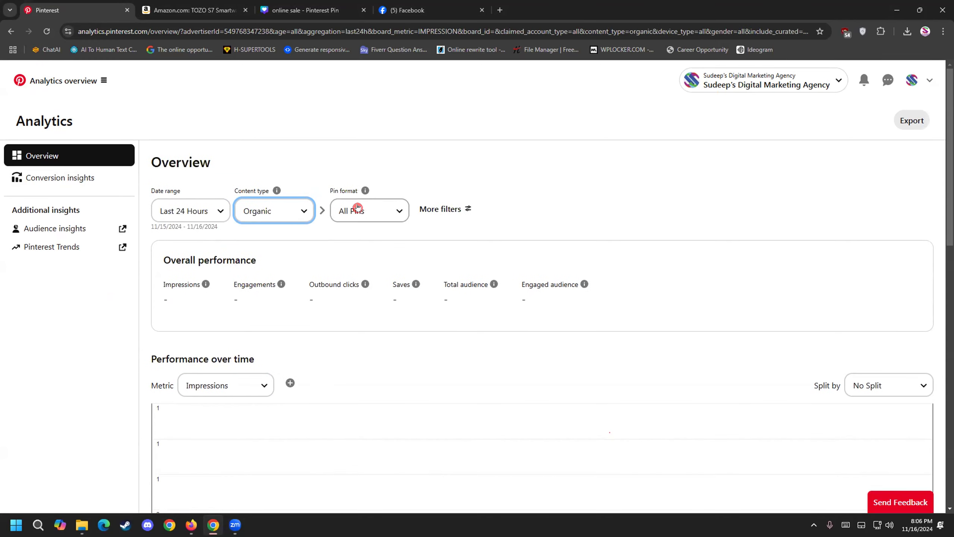
{"action": "scroll", "coordinate": [288, 364], "scroll_direction": "down", "scroll_amount": 5}
{"action": "scroll", "coordinate": [263, 382], "scroll_direction": "down", "scroll_amount": 4}
{"action": "scroll", "coordinate": [238, 404], "scroll_direction": "up", "scroll_amount": 9}
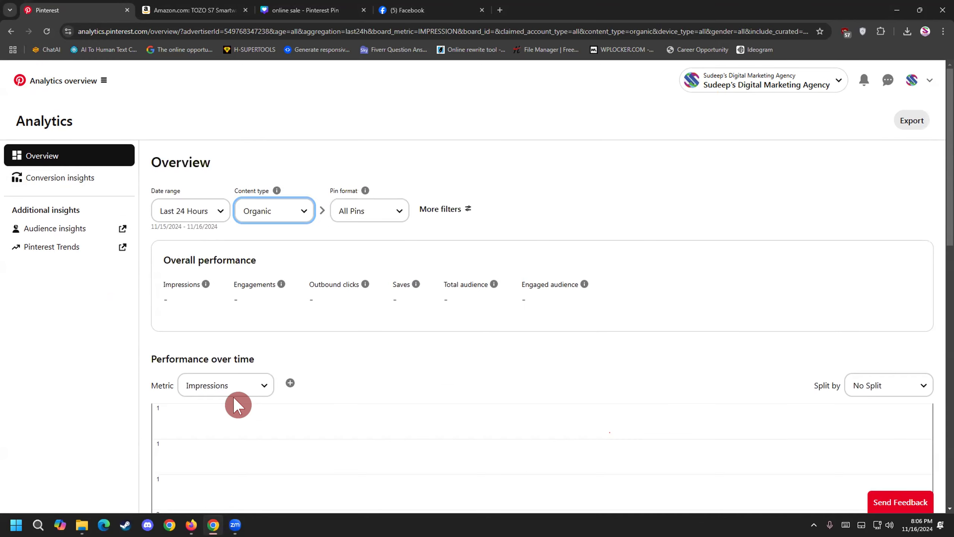
Step: Open the audience insights, switch Audience 1 to the engaged audience and look over its categories, age and gender
{"action": "left_click", "coordinate": [71, 229]}
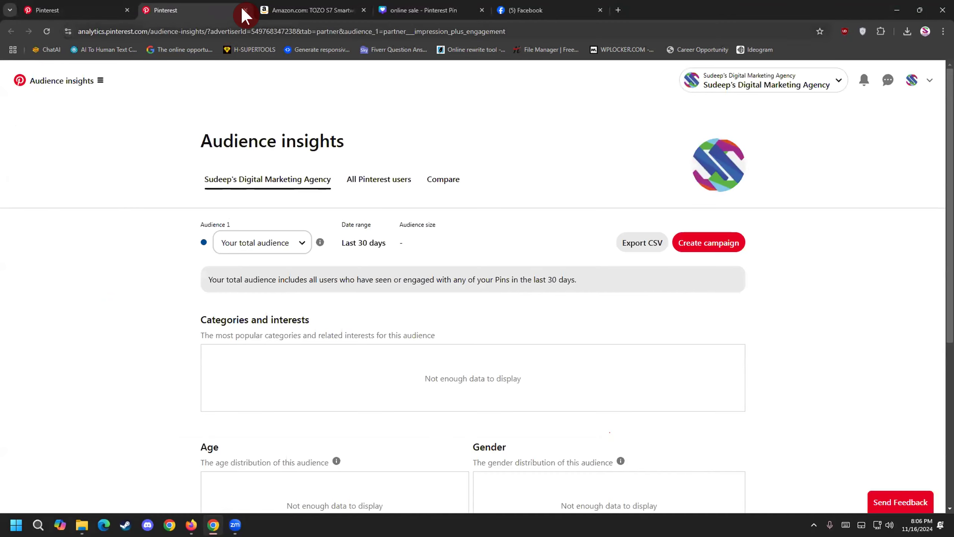
{"action": "scroll", "coordinate": [149, 307], "scroll_direction": "down", "scroll_amount": 1}
{"action": "left_click", "coordinate": [286, 202]}
{"action": "left_click", "coordinate": [254, 226]}
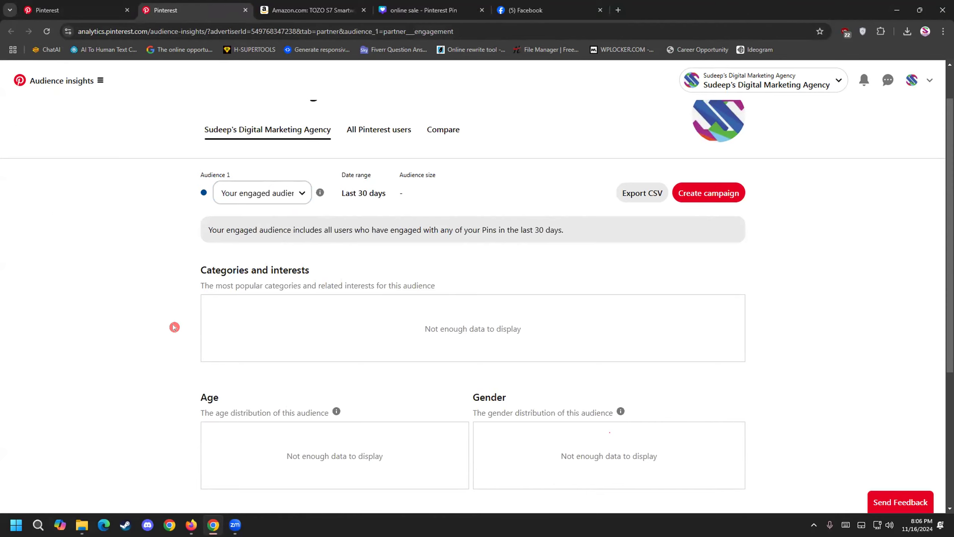
{"action": "scroll", "coordinate": [160, 356], "scroll_direction": "down", "scroll_amount": 2}
{"action": "scroll", "coordinate": [159, 356], "scroll_direction": "up", "scroll_amount": 3}
Step: Return to the analytics page and look over the conversion insights
{"action": "left_click", "coordinate": [90, 12]}
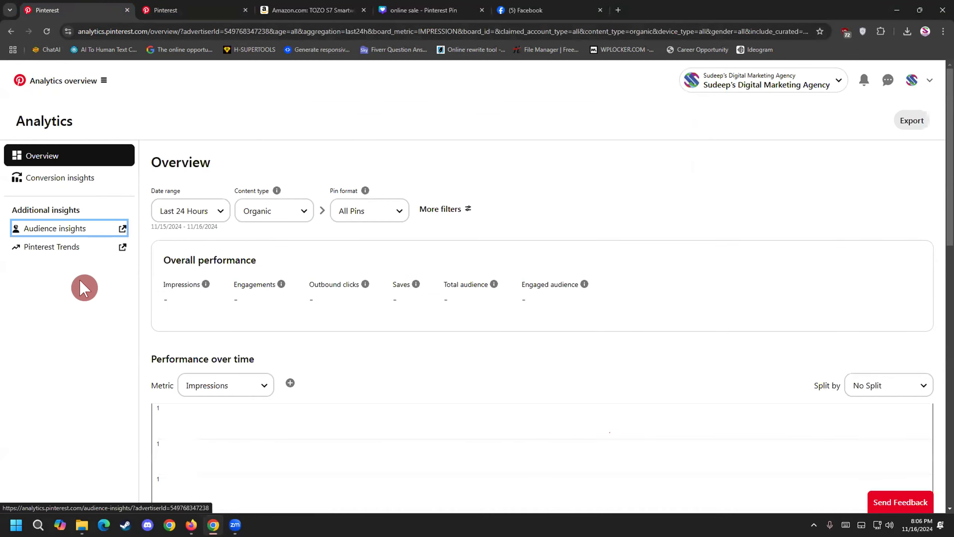
{"action": "left_click", "coordinate": [70, 175]}
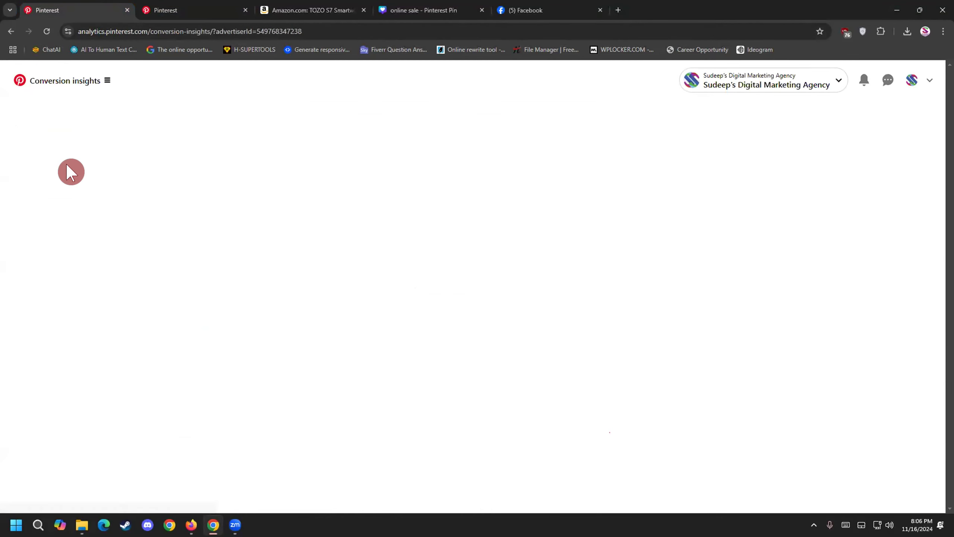
{"action": "scroll", "coordinate": [154, 350], "scroll_direction": "down", "scroll_amount": 5}
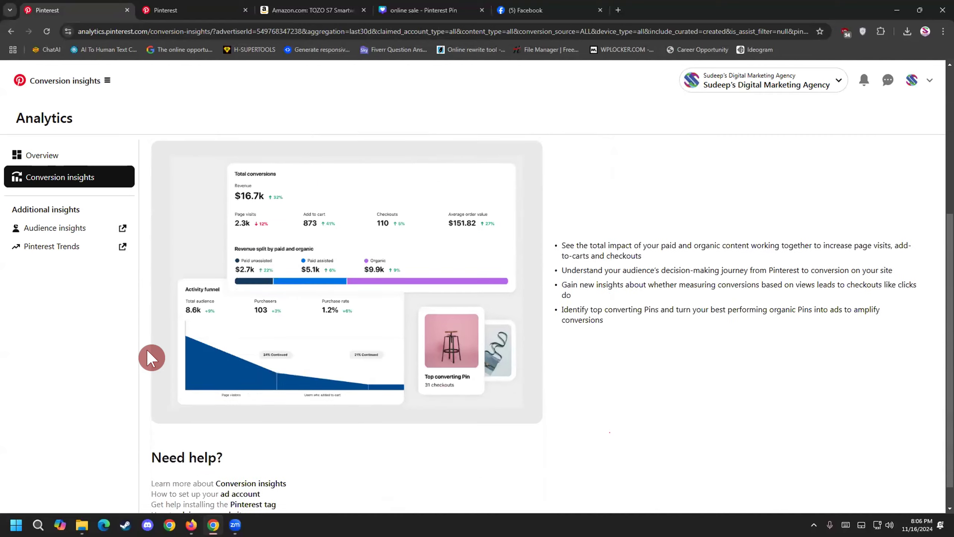
{"action": "scroll", "coordinate": [150, 357], "scroll_direction": "up", "scroll_amount": 5}
Step: Go back to the analytics overview, set the date range to Last 24 Hours and check the performance over time
{"action": "left_click", "coordinate": [49, 153]}
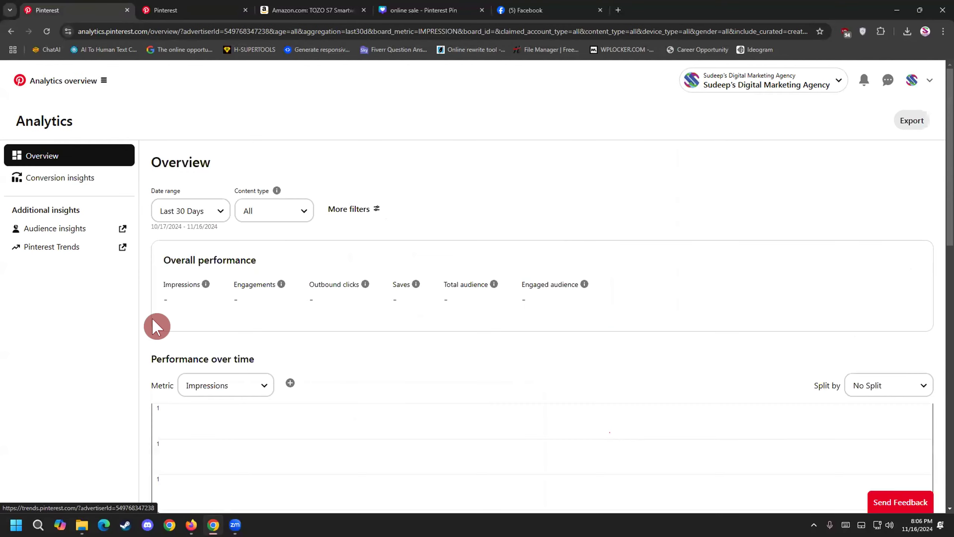
{"action": "left_click", "coordinate": [182, 219]}
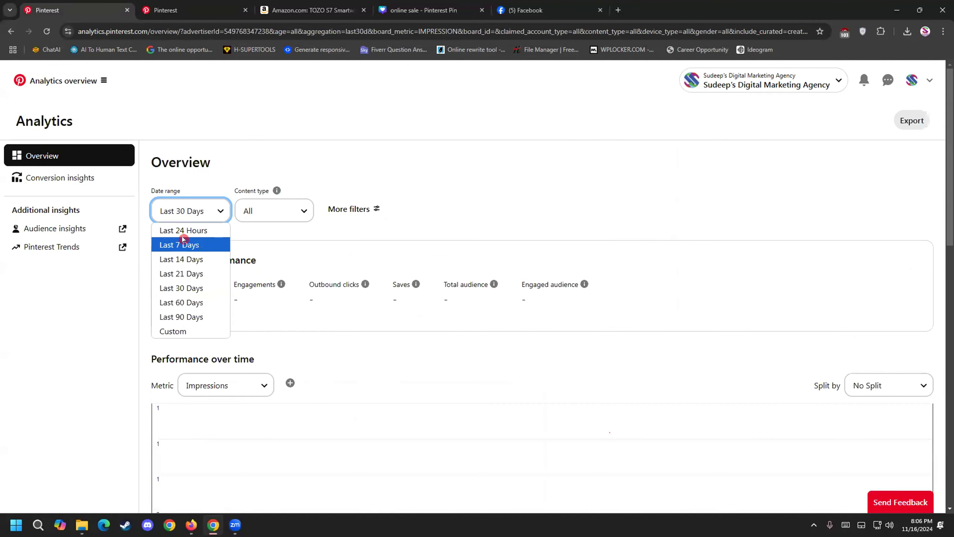
{"action": "left_click", "coordinate": [182, 228]}
{"action": "scroll", "coordinate": [252, 437], "scroll_direction": "down", "scroll_amount": 5}
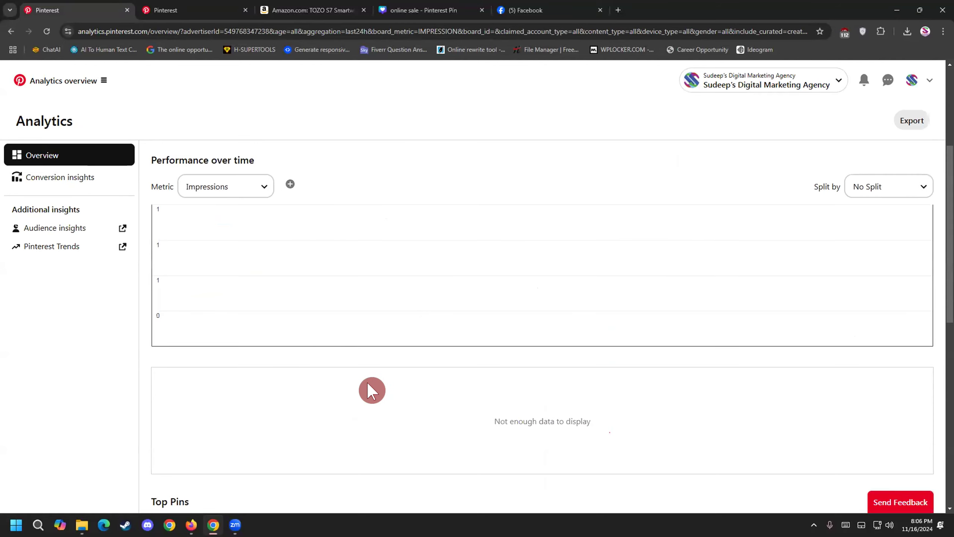
{"action": "scroll", "coordinate": [371, 390], "scroll_direction": "up", "scroll_amount": 5}
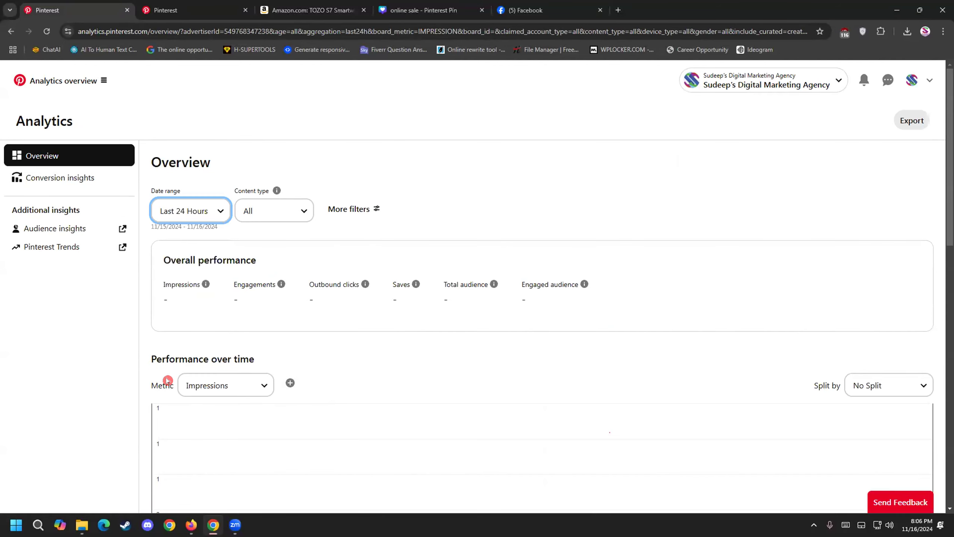
Step: Filter the overview to Paid and earned content and look through the performance charts and top pins
{"action": "left_click", "coordinate": [191, 204]}
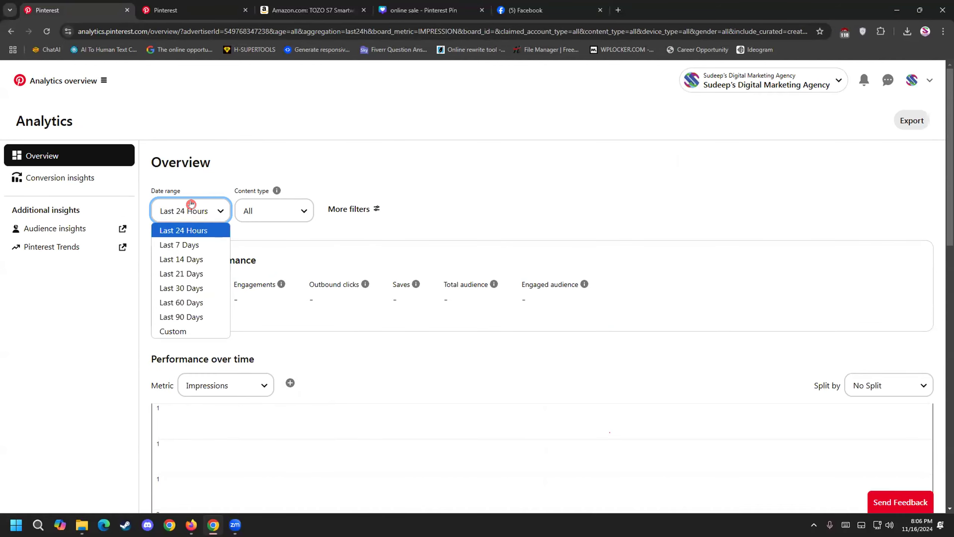
{"action": "left_click", "coordinate": [285, 207]}
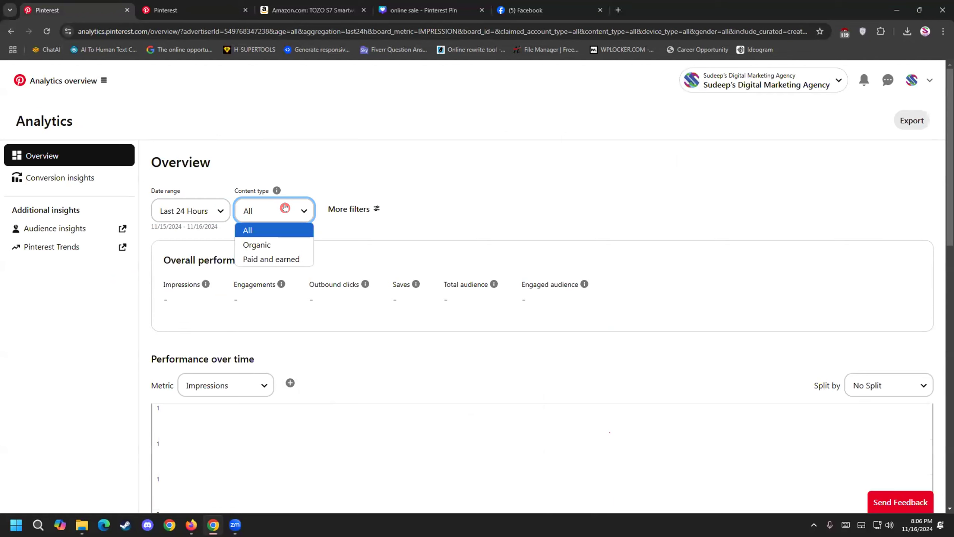
{"action": "left_click", "coordinate": [281, 259]}
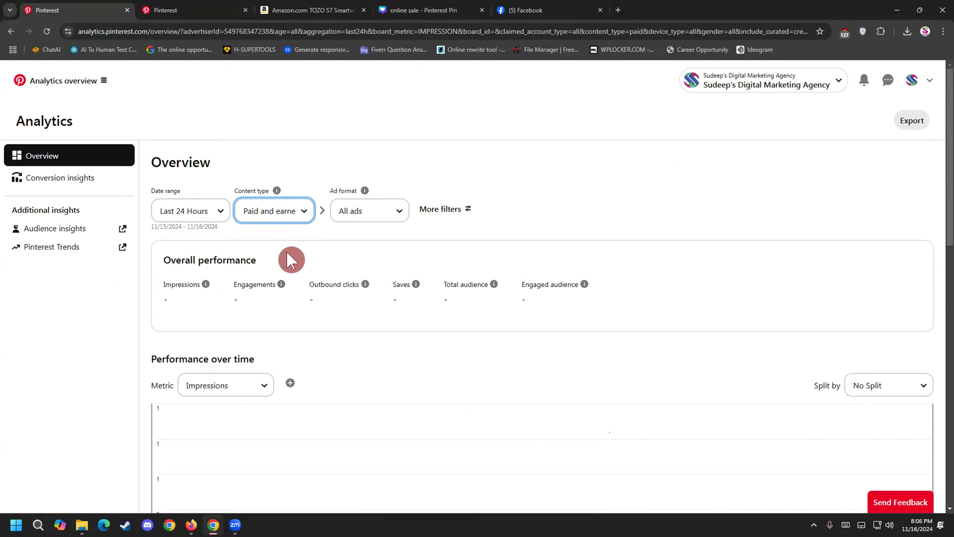
{"action": "scroll", "coordinate": [287, 253], "scroll_direction": "down", "scroll_amount": 5}
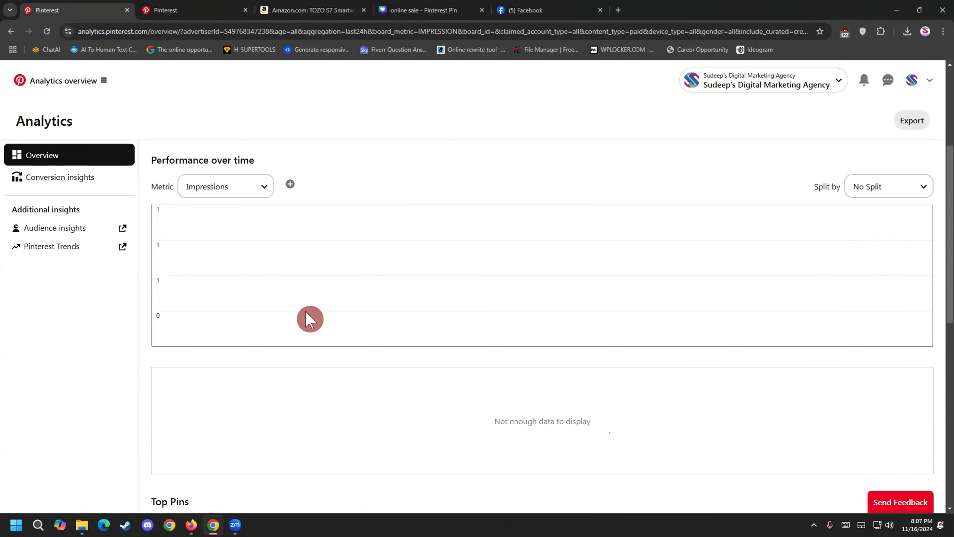
{"action": "scroll", "coordinate": [304, 311], "scroll_direction": "down", "scroll_amount": 10}
{"action": "scroll", "coordinate": [304, 311], "scroll_direction": "up", "scroll_amount": 12}
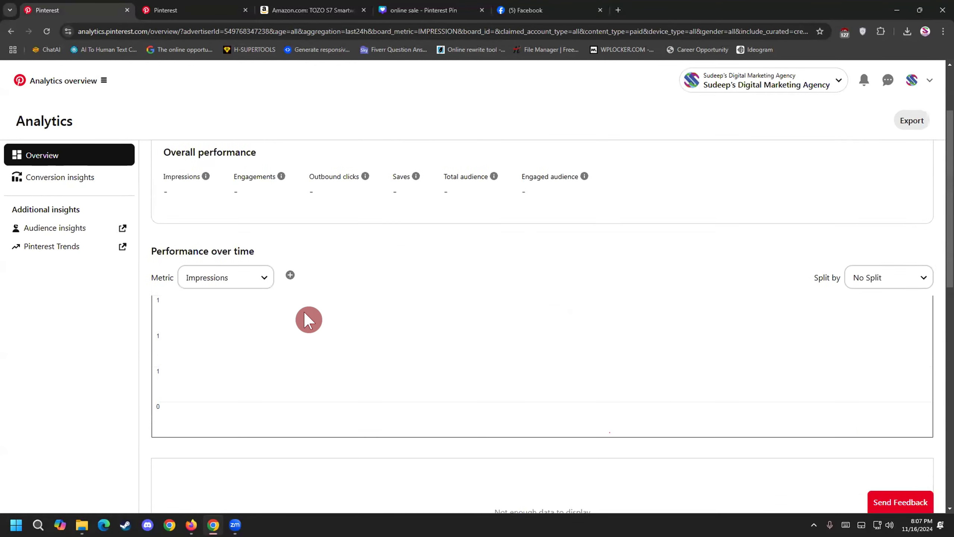
{"action": "scroll", "coordinate": [302, 316], "scroll_direction": "up", "scroll_amount": 3}
{"action": "left_click", "coordinate": [188, 210]}
{"action": "left_click", "coordinate": [177, 212]}
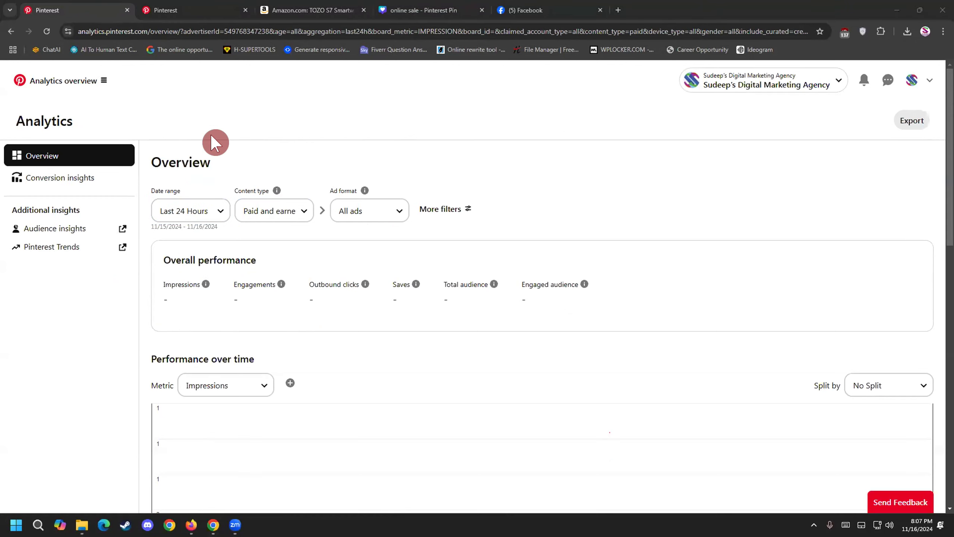
Step: Look over the analytics overview, check the conversion insights page and return to the overview
{"action": "scroll", "coordinate": [303, 370], "scroll_direction": "down", "scroll_amount": 2}
{"action": "scroll", "coordinate": [179, 426], "scroll_direction": "up", "scroll_amount": 2}
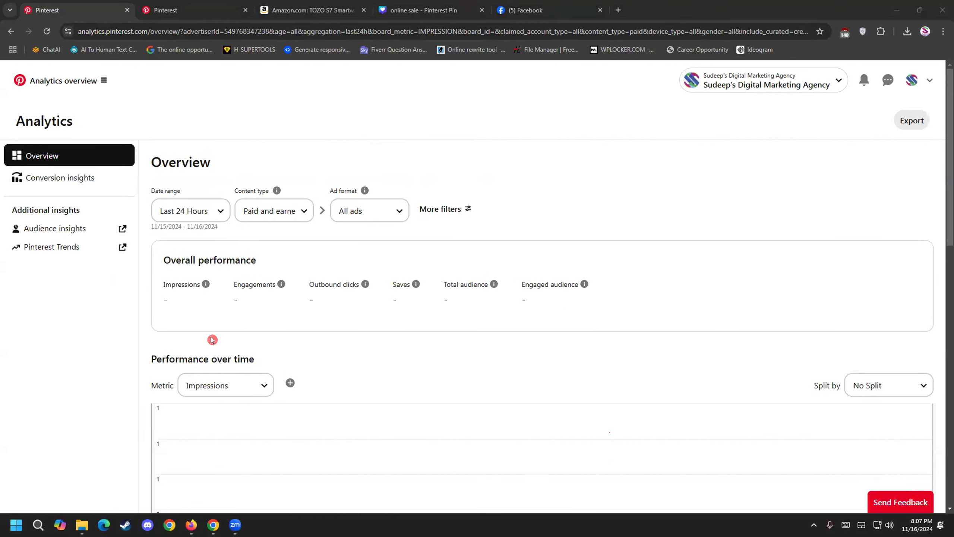
{"action": "left_click", "coordinate": [42, 177]}
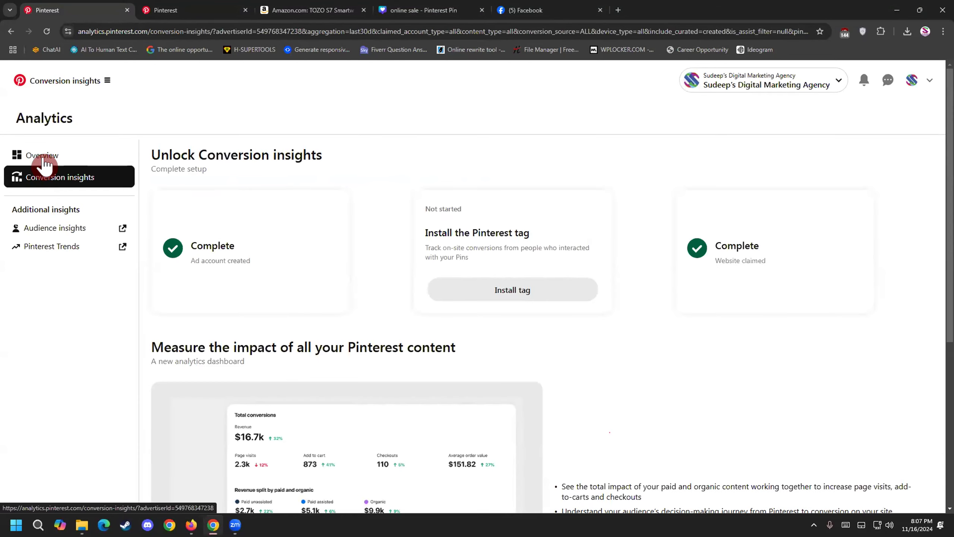
{"action": "left_click", "coordinate": [45, 155]}
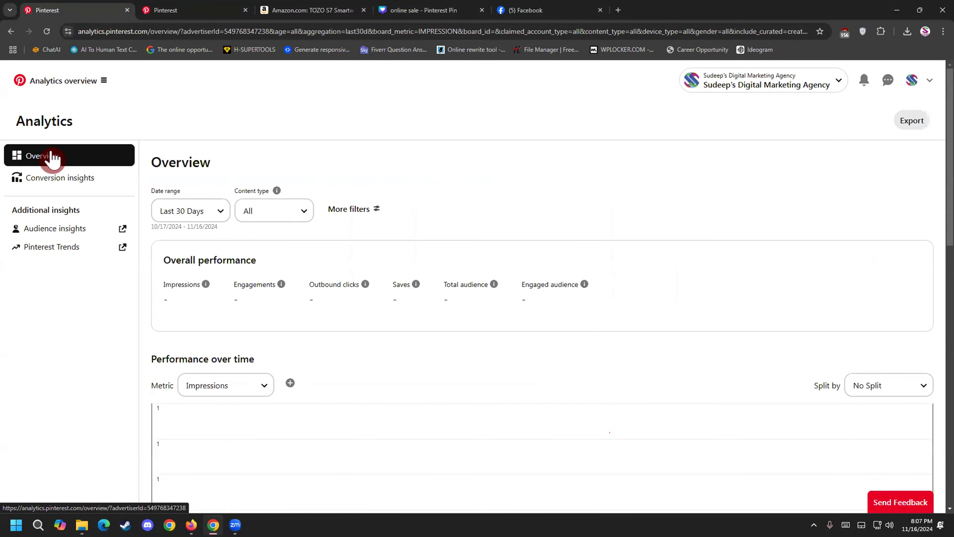
Step: Set the overview's date range to Last 24 Hours, then check the performance data and the content type options
{"action": "left_click", "coordinate": [196, 220]}
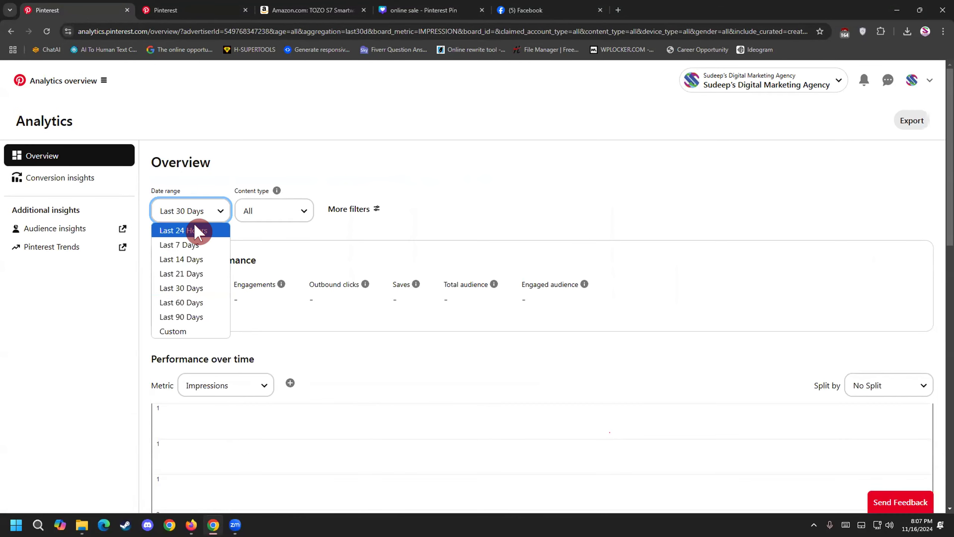
{"action": "left_click", "coordinate": [198, 228]}
{"action": "scroll", "coordinate": [225, 326], "scroll_direction": "down", "scroll_amount": 5}
{"action": "scroll", "coordinate": [164, 345], "scroll_direction": "up", "scroll_amount": 5}
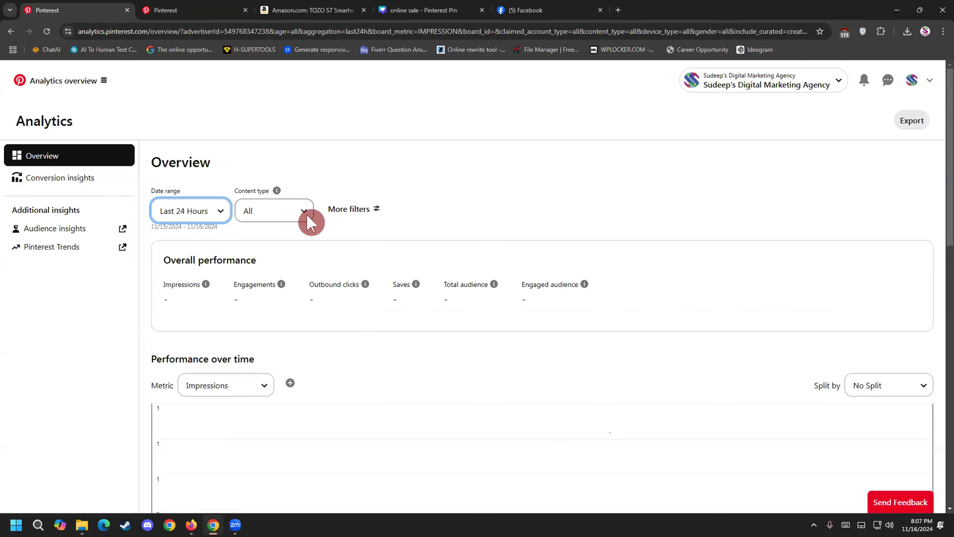
{"action": "left_click", "coordinate": [280, 211]}
{"action": "left_click", "coordinate": [175, 211]}
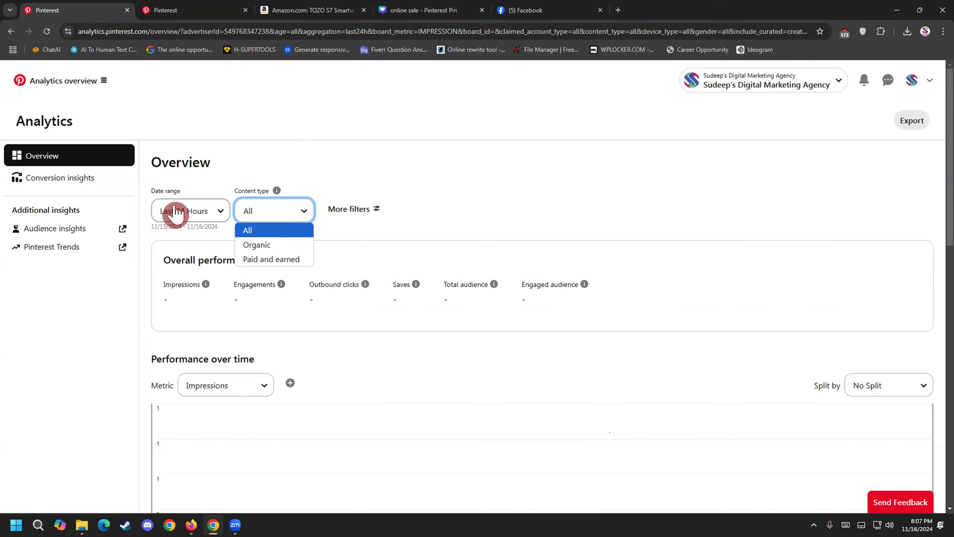
Step: View the ad account overview, return to the analytics overview and look through the campaign management options
{"action": "left_click", "coordinate": [69, 83]}
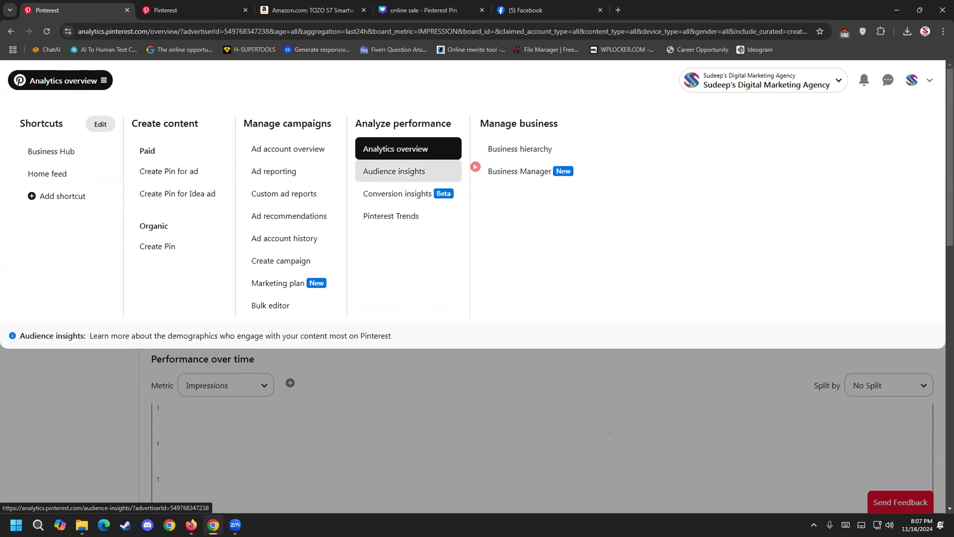
{"action": "left_click", "coordinate": [307, 155]}
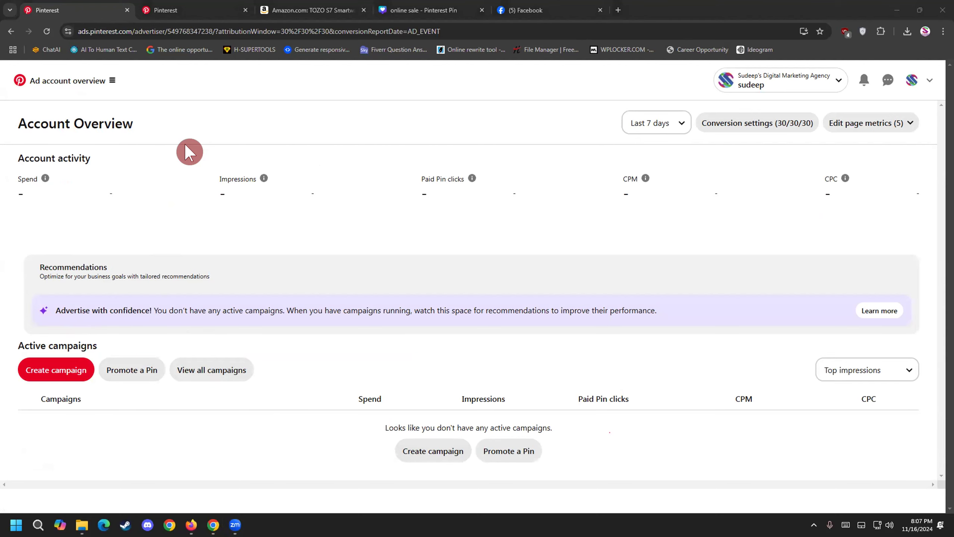
{"action": "left_click", "coordinate": [12, 32]}
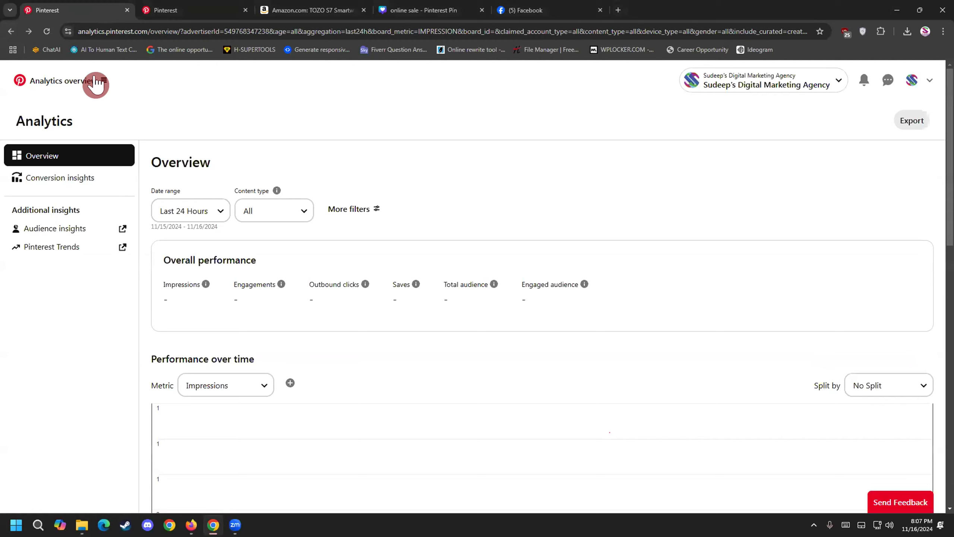
{"action": "left_click", "coordinate": [97, 82]}
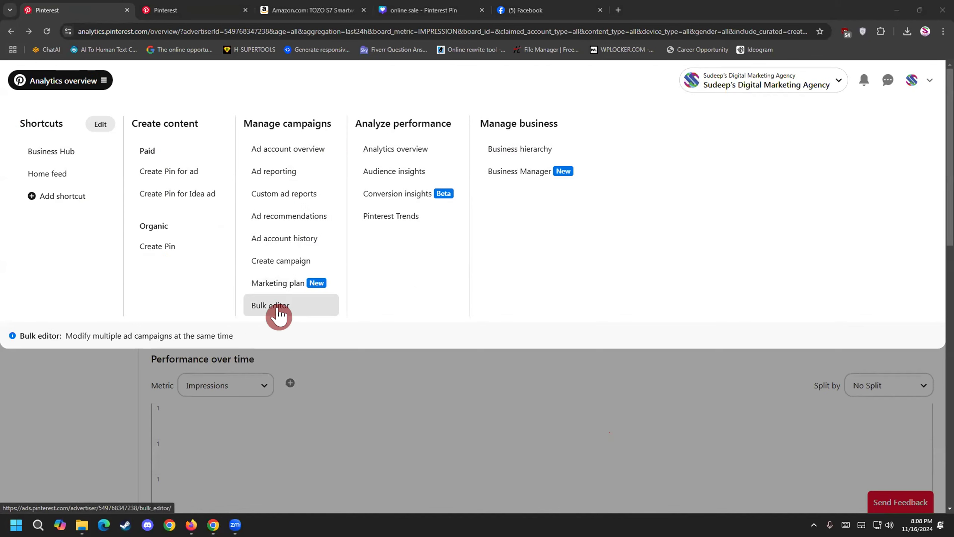
{"action": "left_click", "coordinate": [401, 363]}
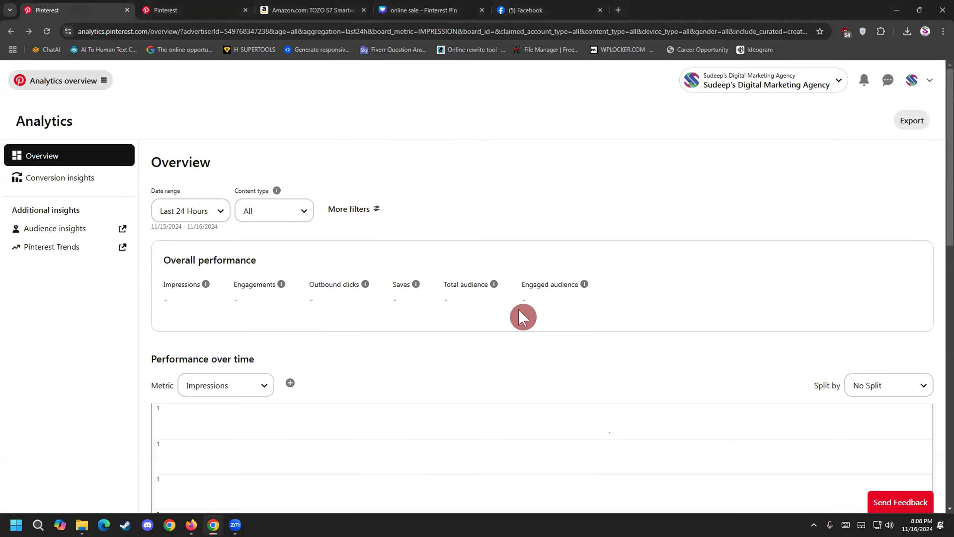
Step: Open the business profile, check the account activity in the ad account overview and return to the profile
{"action": "left_click", "coordinate": [911, 81]}
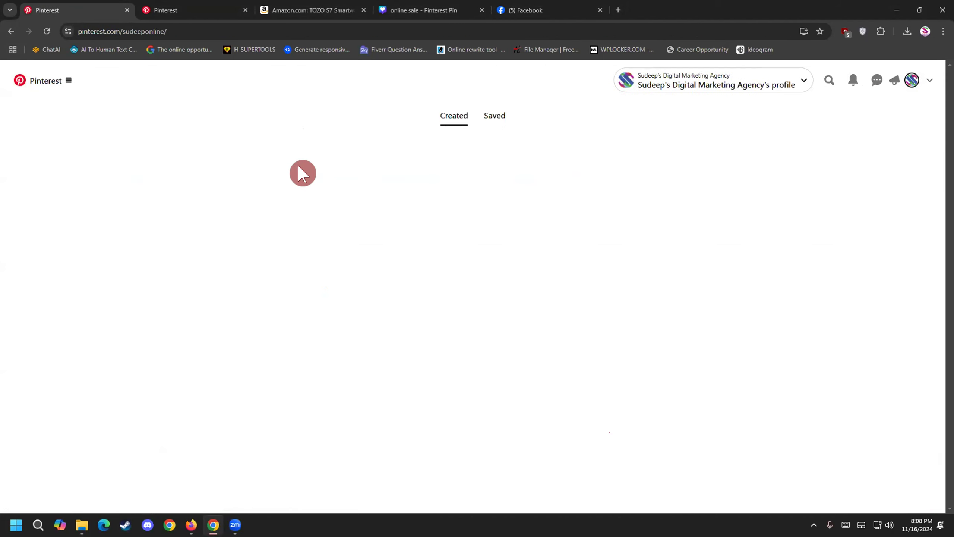
{"action": "left_click", "coordinate": [71, 83]}
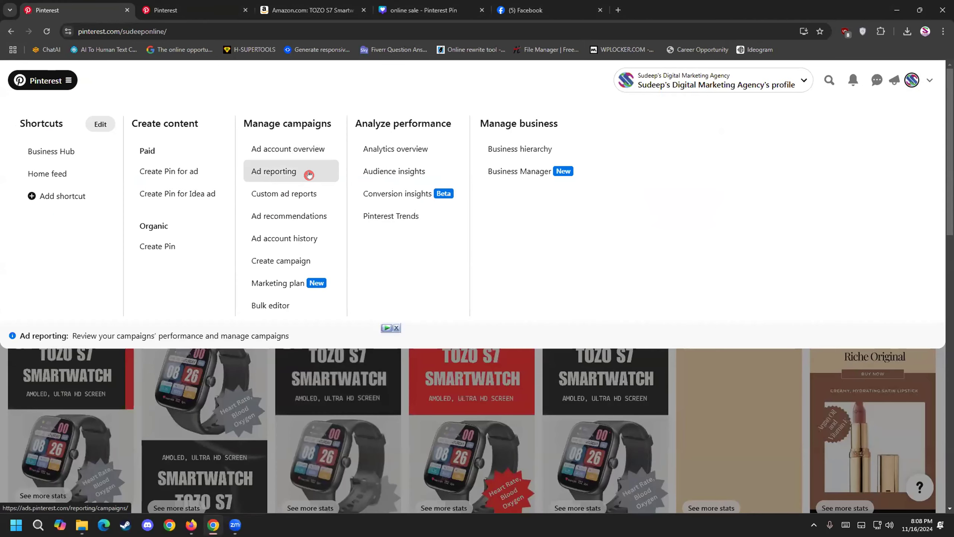
{"action": "left_click", "coordinate": [307, 157]}
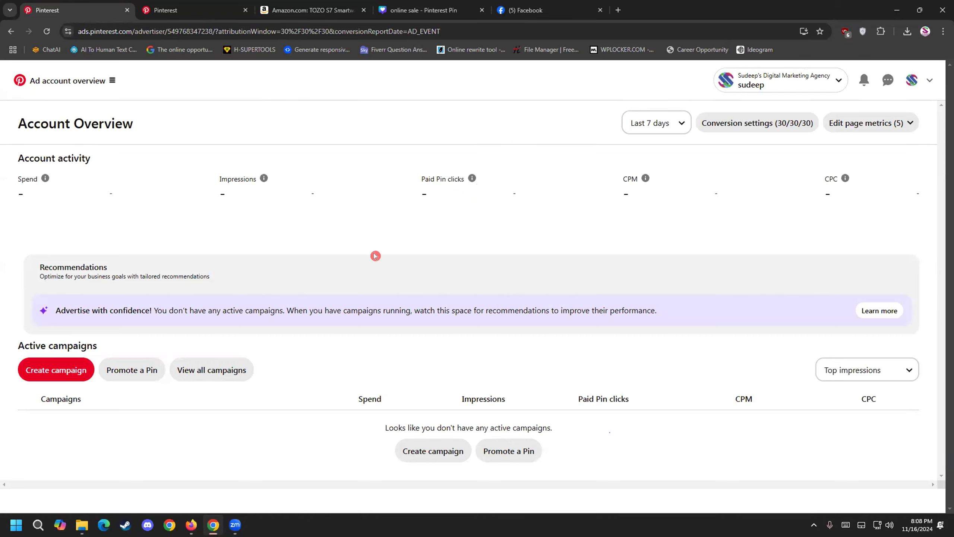
{"action": "left_click", "coordinate": [910, 80]}
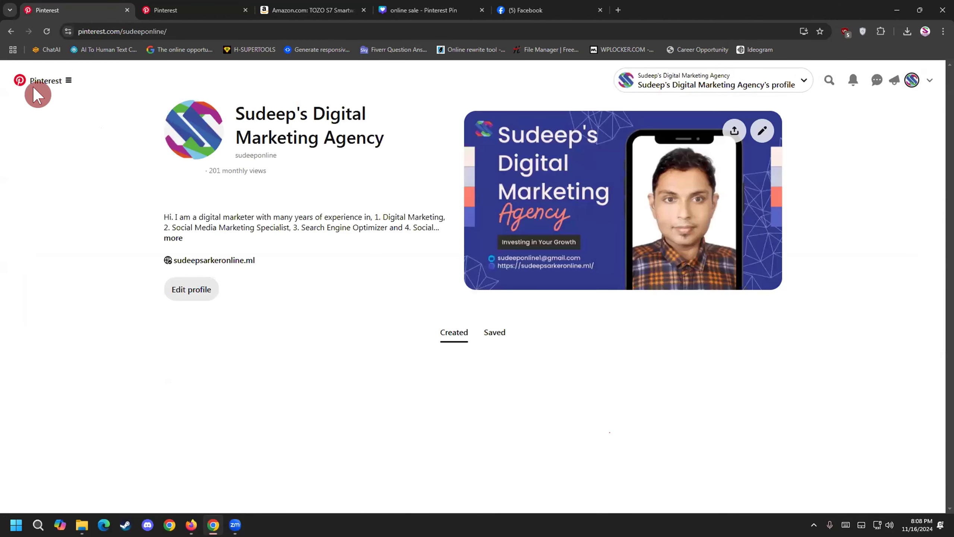
Step: Check the ad recommendations page and go back to the business profile
{"action": "left_click", "coordinate": [45, 80]}
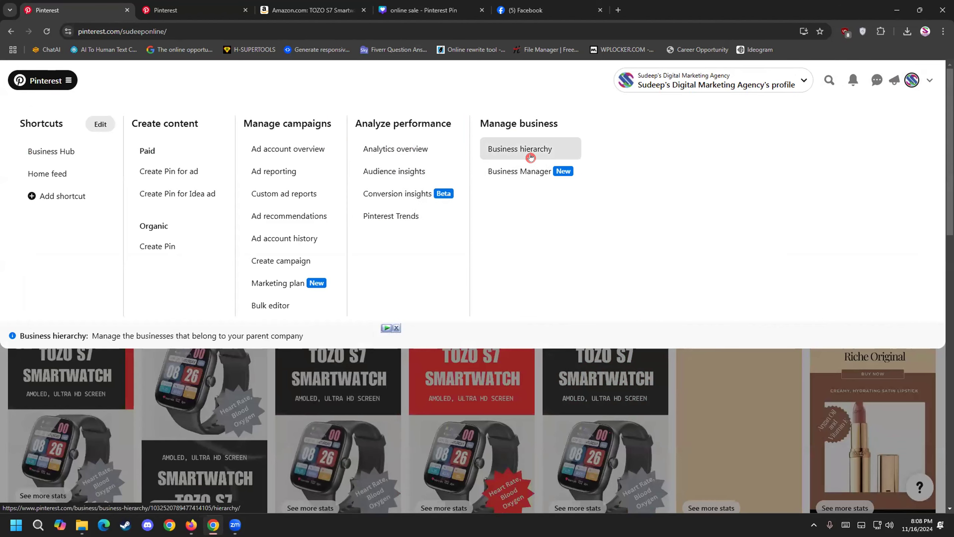
{"action": "left_click", "coordinate": [318, 223]}
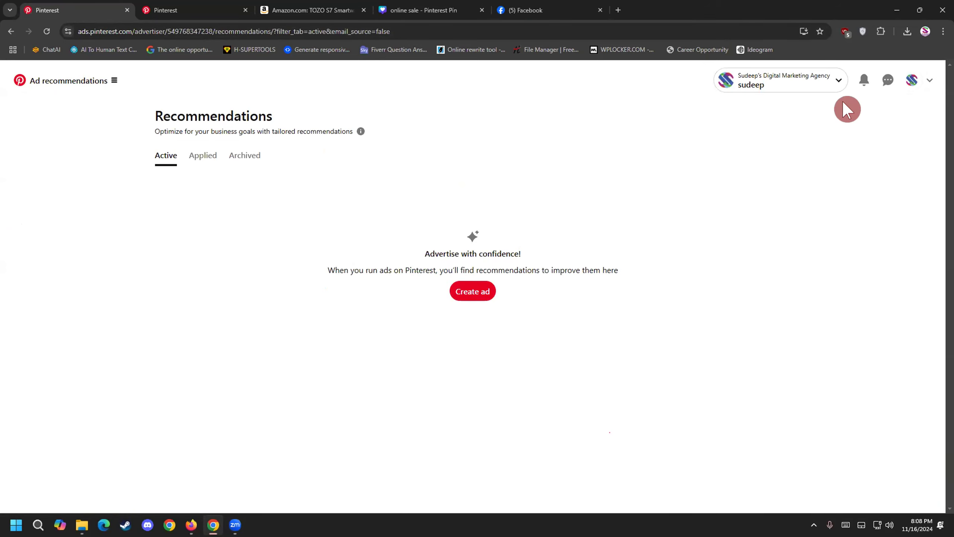
{"action": "left_click", "coordinate": [898, 84]}
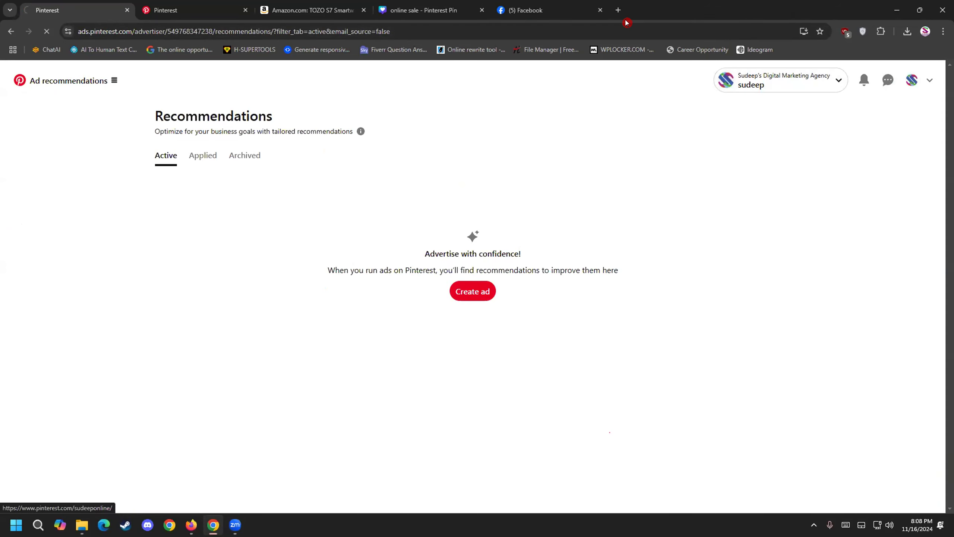
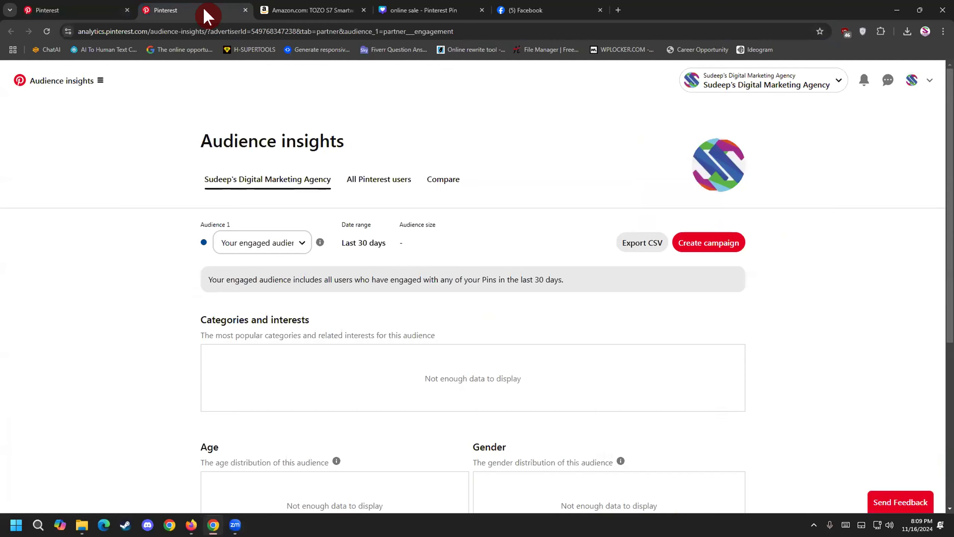
Step: Open the Fiverr login page in the tab holding the audience insights
{"action": "double_click", "coordinate": [206, 21]}
{"action": "key", "text": "ctrl+a"}
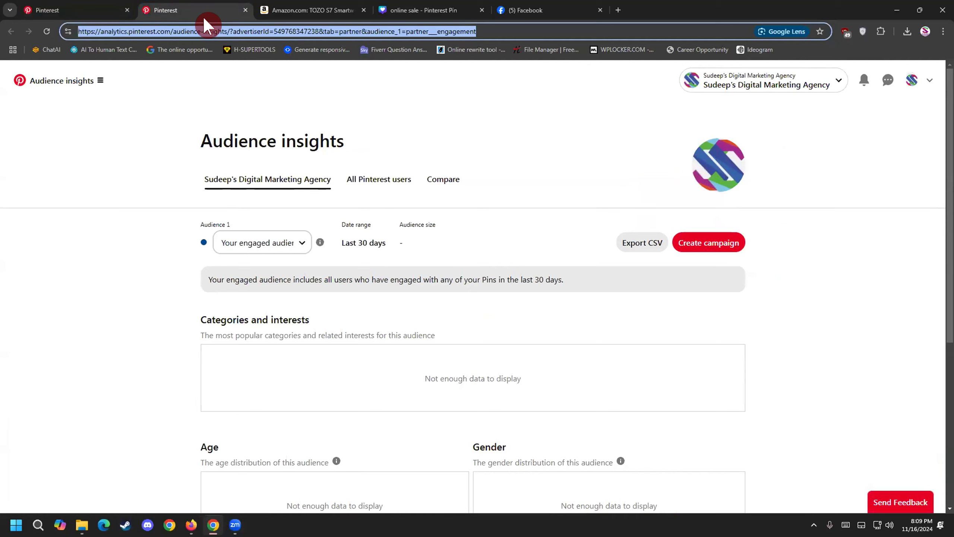
{"action": "type", "text": "fiv"}
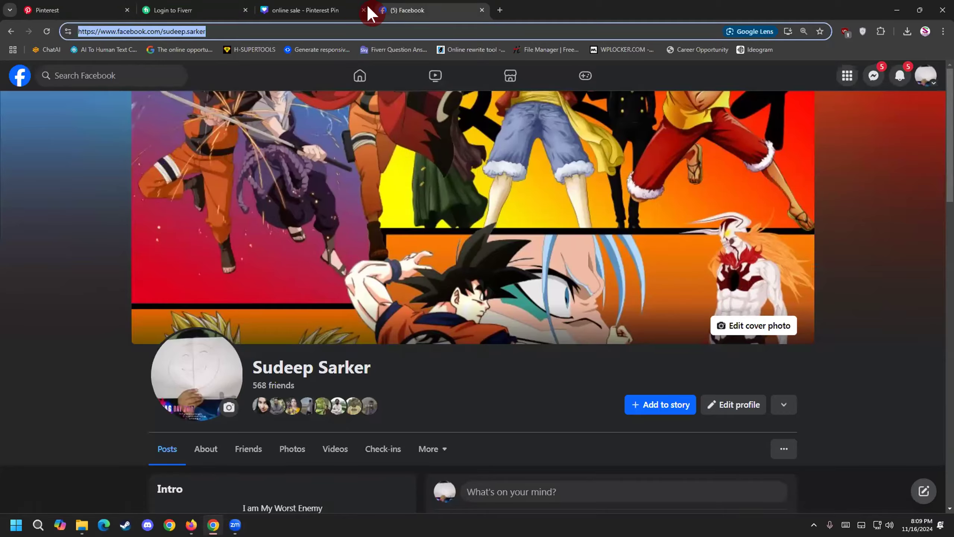
Step: Close the Amazon, online sale, Facebook and Fiverr tabs and open a new blank tab beside Pinterest
{"action": "left_click", "coordinate": [354, 10]}
{"action": "left_click", "coordinate": [362, 10]}
{"action": "left_click", "coordinate": [363, 10]}
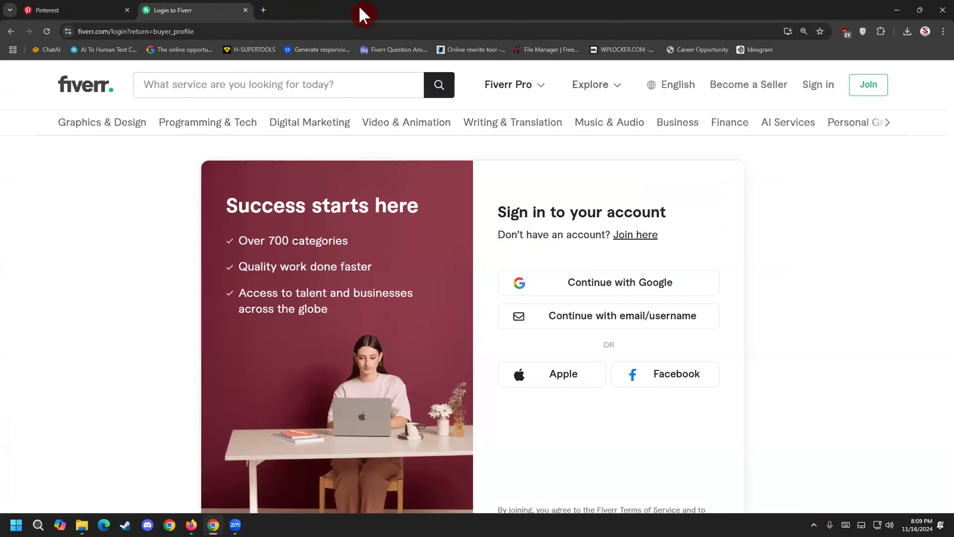
{"action": "left_click", "coordinate": [245, 10]}
{"action": "left_click", "coordinate": [145, 10]}
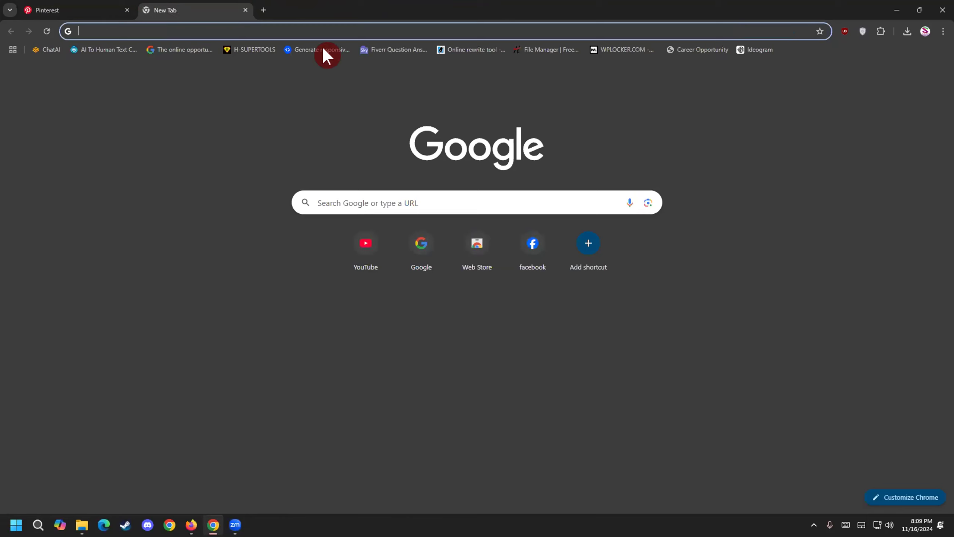
Step: Open a new incognito window and load the Fiverr login page in it
{"action": "left_click", "coordinate": [943, 31]}
{"action": "left_click", "coordinate": [873, 79]}
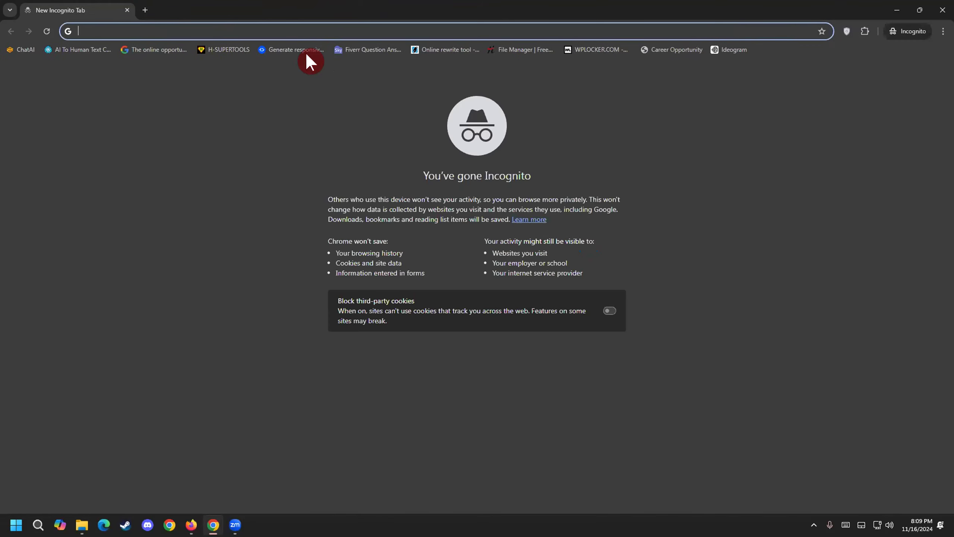
{"action": "type", "text": "fiverr"}
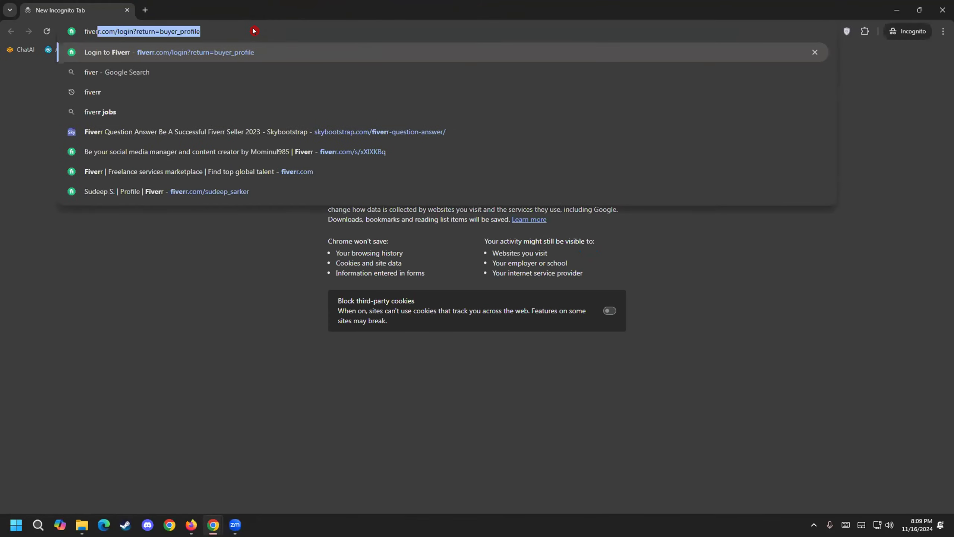
{"action": "key", "text": "Return"}
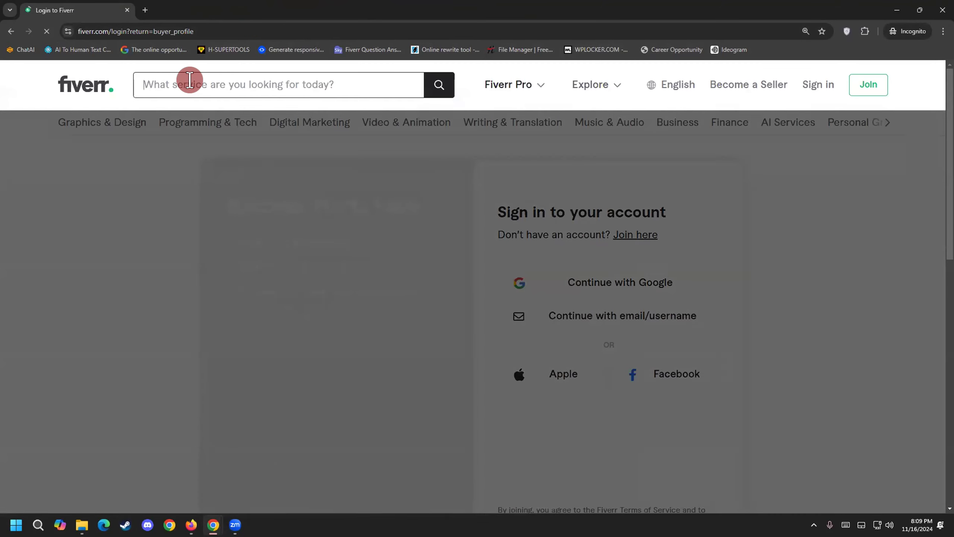
Step: Search Fiverr for "pinterest pin design"
{"action": "type", "text": "pinters"}
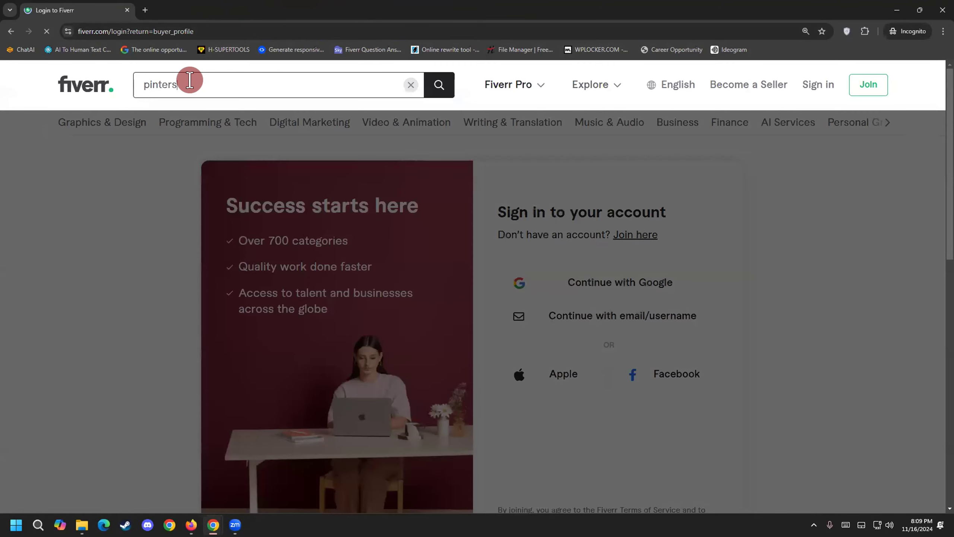
{"action": "type", "text": "t po"}
{"action": "right_click", "coordinate": [164, 85]}
{"action": "left_click", "coordinate": [187, 99]}
{"action": "key", "text": "BackSpace"}
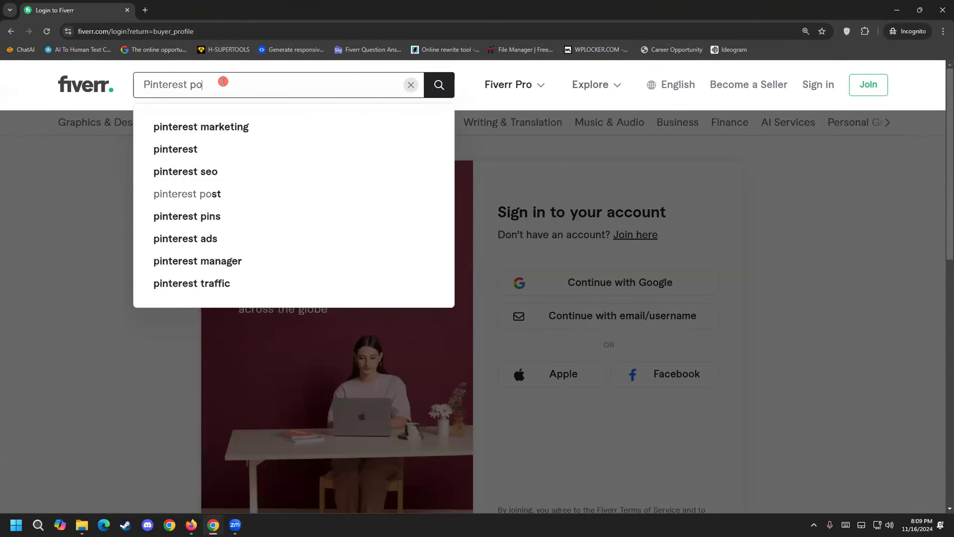
{"action": "type", "text": "in de"}
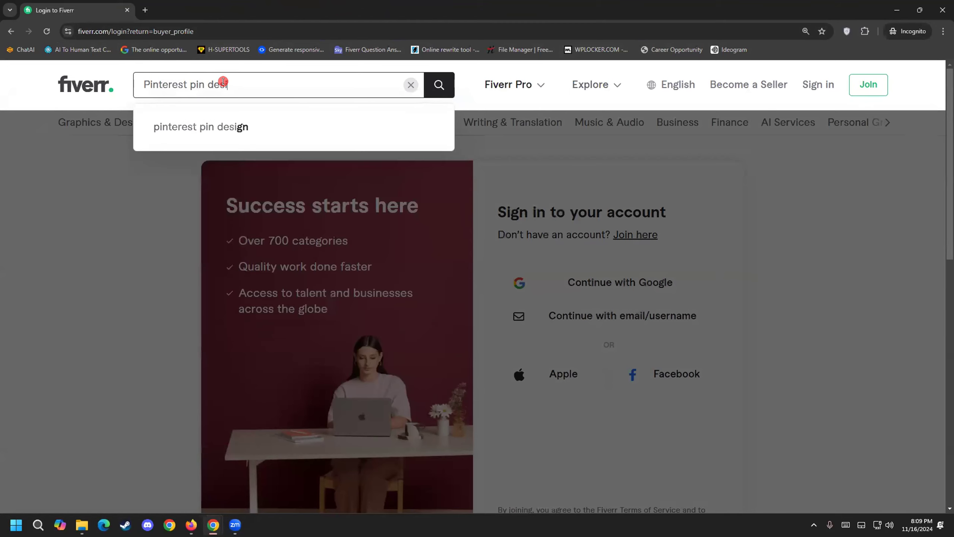
{"action": "type", "text": "si"}
{"action": "left_click", "coordinate": [238, 126]}
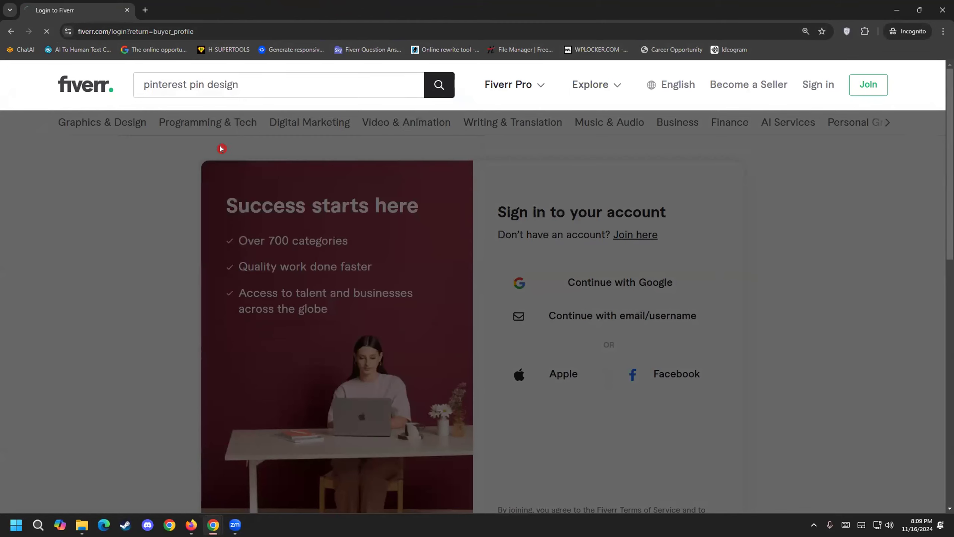
Step: Dismiss the account creation prompt and examine the Pinterest pin design gigs, their ratings and starting prices
{"action": "scroll", "coordinate": [9, 327], "scroll_direction": "down", "scroll_amount": 6}
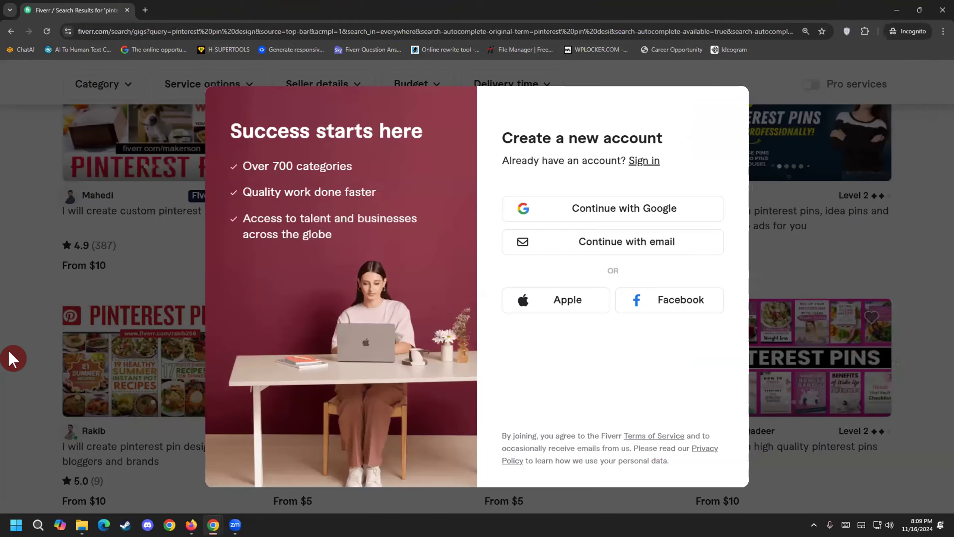
{"action": "left_click", "coordinate": [9, 344]}
{"action": "scroll", "coordinate": [9, 344], "scroll_direction": "down", "scroll_amount": 8}
{"action": "scroll", "coordinate": [13, 349], "scroll_direction": "up", "scroll_amount": 6}
{"action": "scroll", "coordinate": [13, 349], "scroll_direction": "down", "scroll_amount": 9}
{"action": "scroll", "coordinate": [13, 350], "scroll_direction": "down", "scroll_amount": 12}
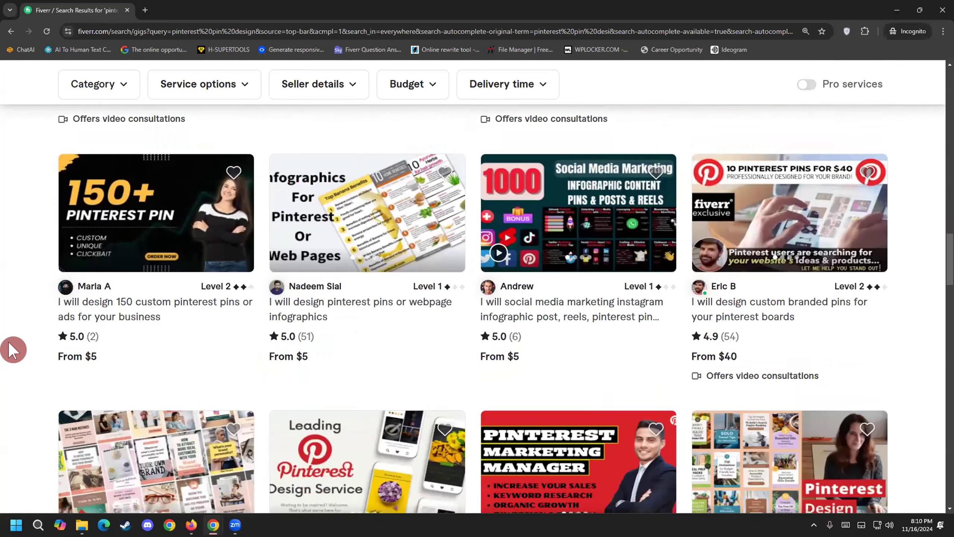
{"action": "scroll", "coordinate": [13, 350], "scroll_direction": "down", "scroll_amount": 1}
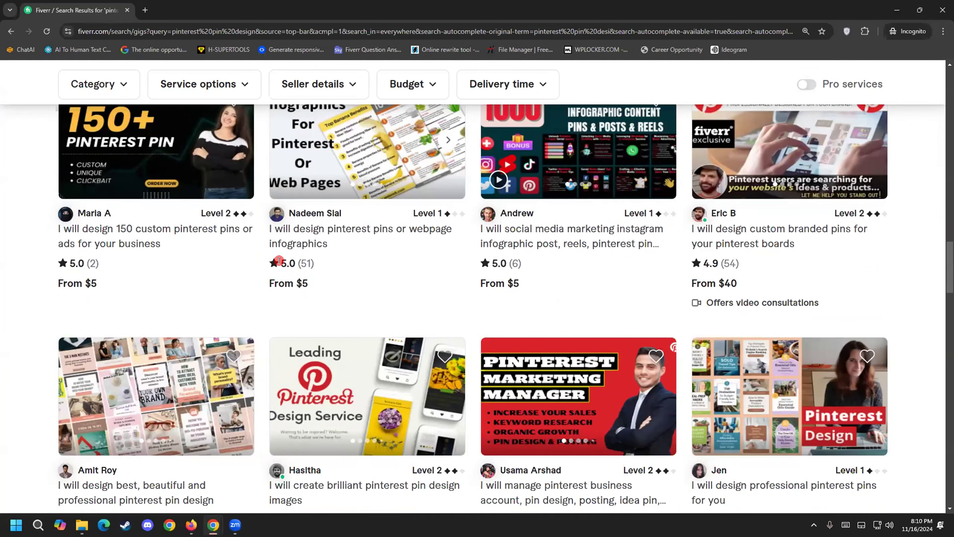
{"action": "scroll", "coordinate": [248, 339], "scroll_direction": "up", "scroll_amount": 3}
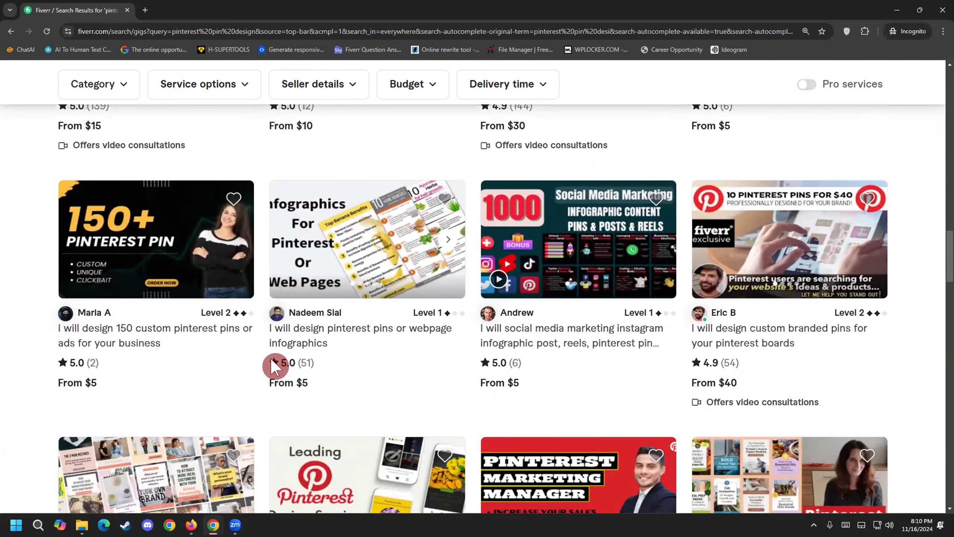
{"action": "scroll", "coordinate": [86, 432], "scroll_direction": "down", "scroll_amount": 4}
{"action": "scroll", "coordinate": [86, 427], "scroll_direction": "down", "scroll_amount": 10}
{"action": "scroll", "coordinate": [64, 398], "scroll_direction": "up", "scroll_amount": 20}
{"action": "scroll", "coordinate": [65, 391], "scroll_direction": "up", "scroll_amount": 15}
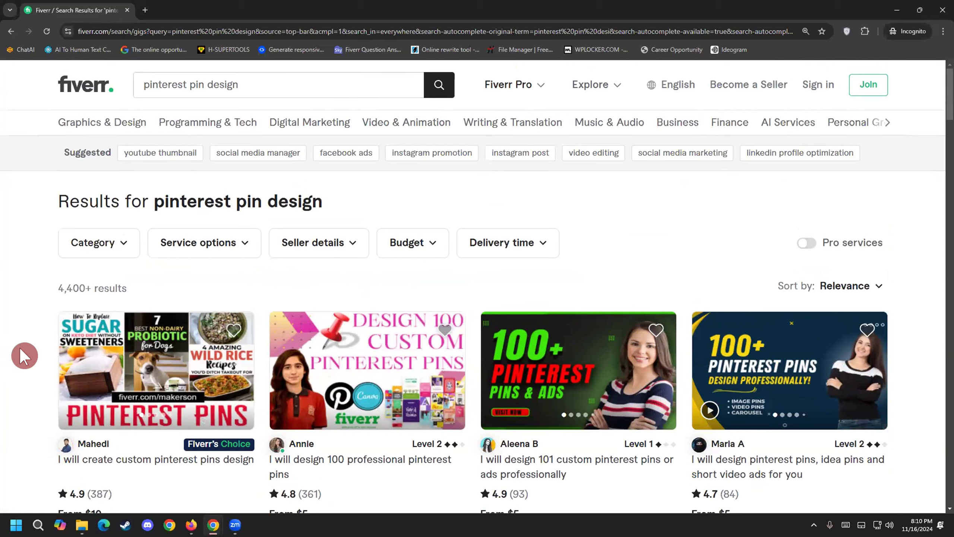
Step: Highlight the number of search results and look over the first row of Pinterest pin design gigs
{"action": "mouse_move", "coordinate": [57, 286]}
{"action": "left_mouse_down"}
{"action": "mouse_move", "coordinate": [87, 279]}
{"action": "mouse_move", "coordinate": [42, 292]}
{"action": "left_mouse_up"}
{"action": "double_click", "coordinate": [88, 279]}
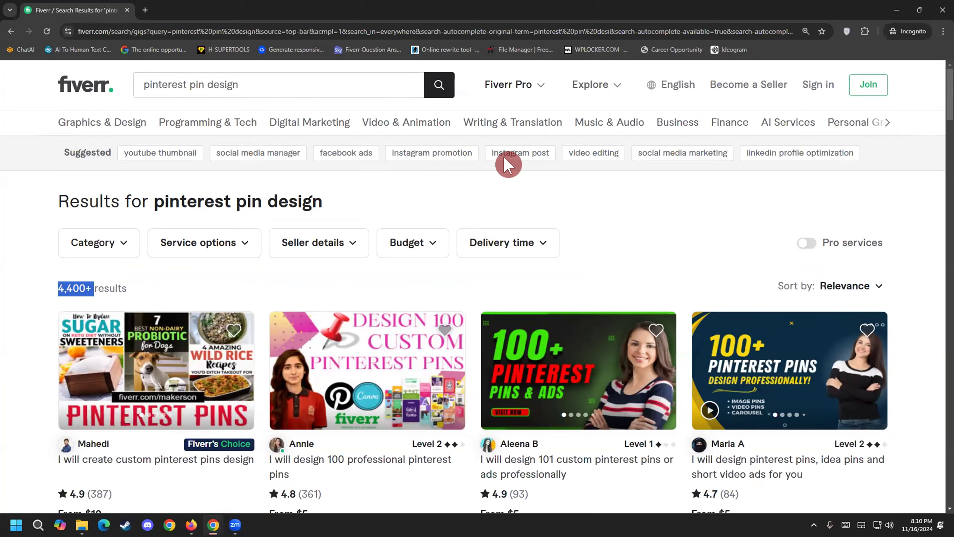
{"action": "scroll", "coordinate": [13, 362], "scroll_direction": "down", "scroll_amount": 1}
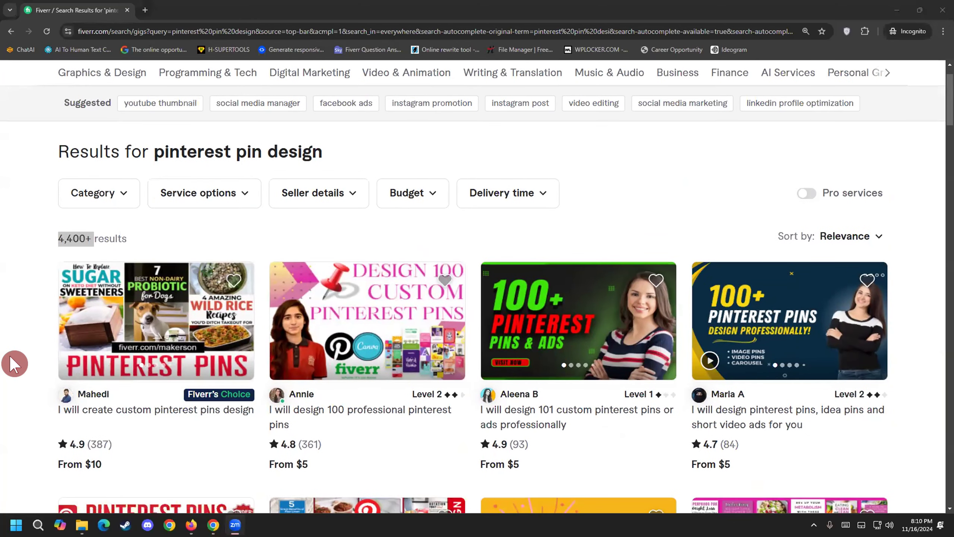
{"action": "scroll", "coordinate": [15, 364], "scroll_direction": "down", "scroll_amount": 1}
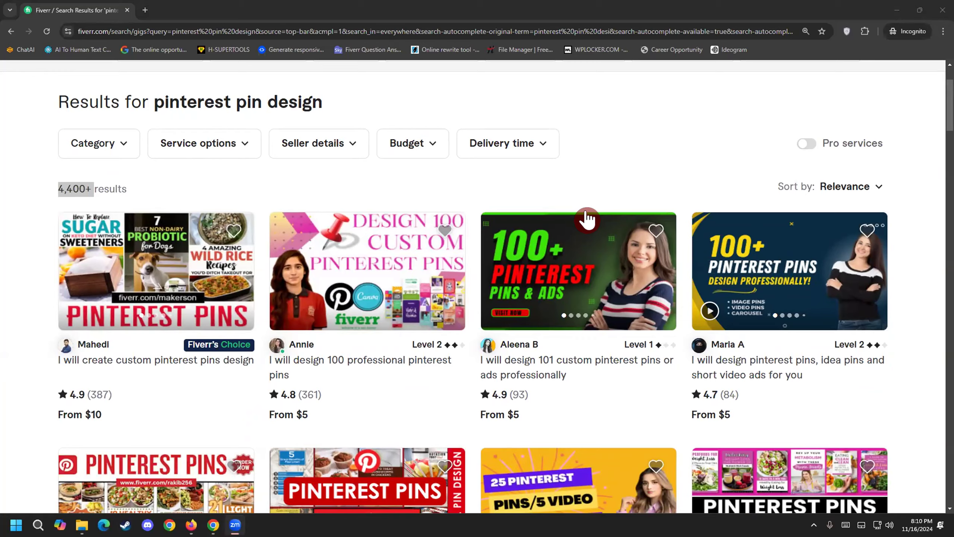
Step: In the Pinterest window, search your pins for "food recity" and open the Sweet And Spicy Chicken Popcorns recipe pin
{"action": "left_click", "coordinate": [897, 9]}
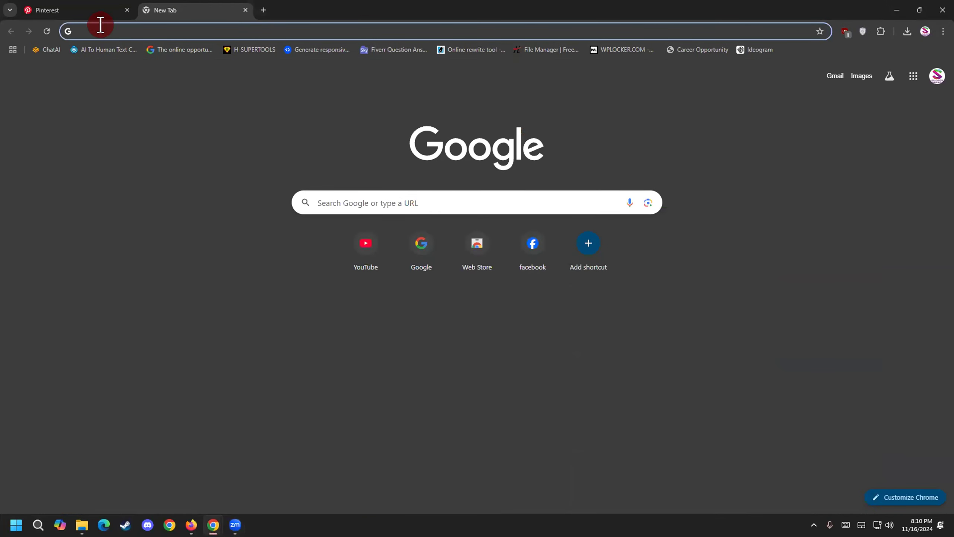
{"action": "left_click", "coordinate": [69, 11]}
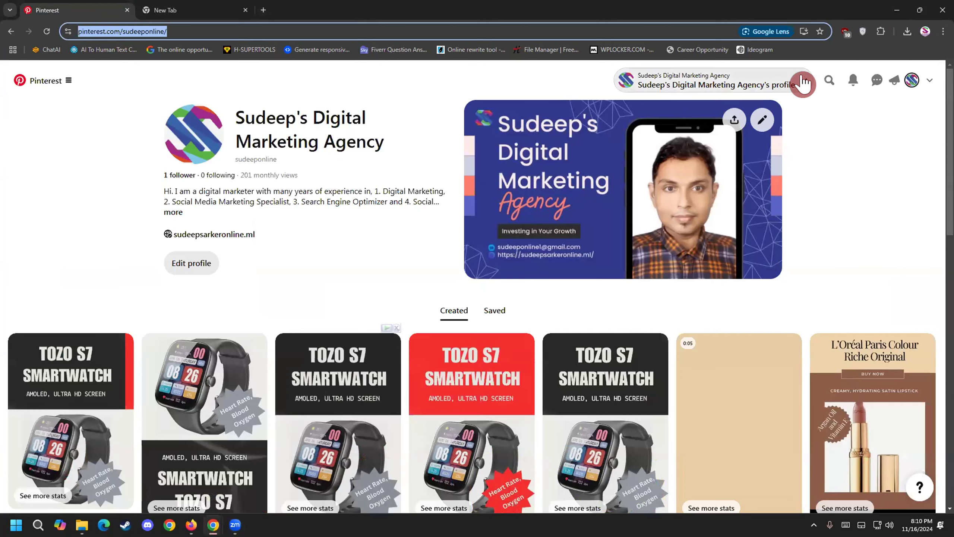
{"action": "left_click", "coordinate": [803, 82]}
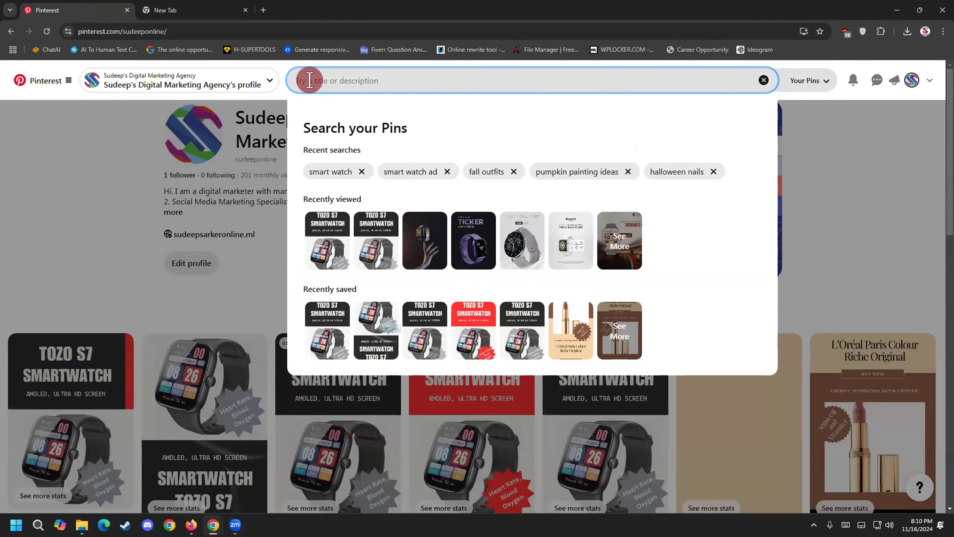
{"action": "type", "text": "food recity"}
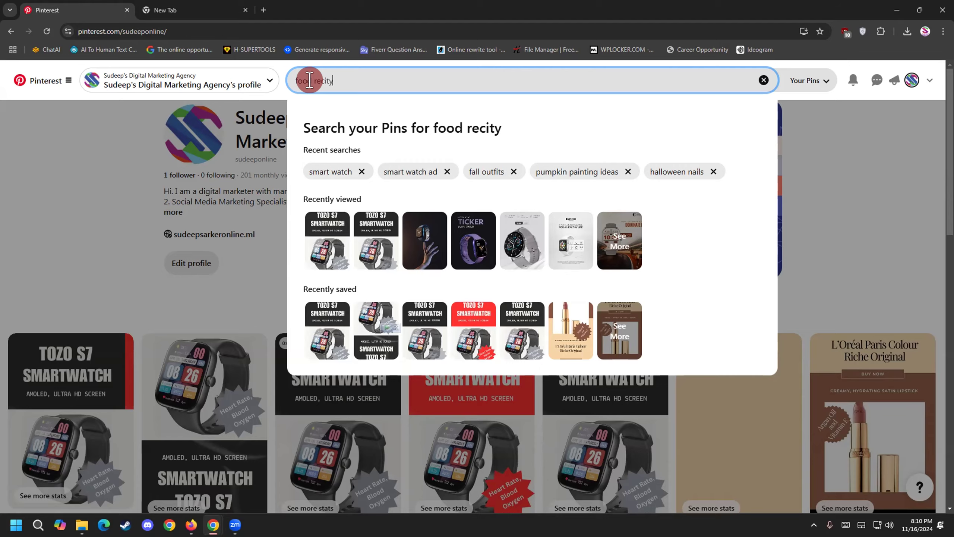
{"action": "key", "text": "Return"}
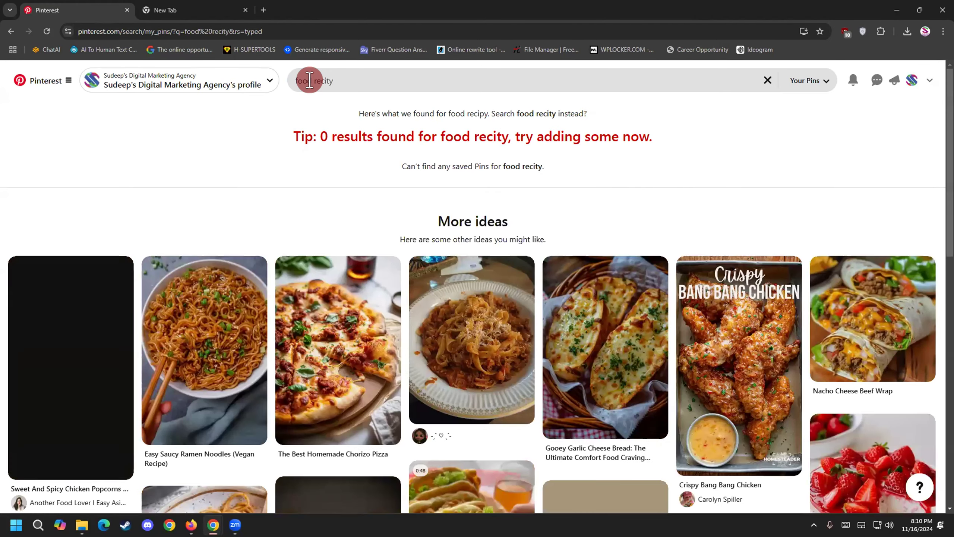
{"action": "left_click", "coordinate": [93, 356]}
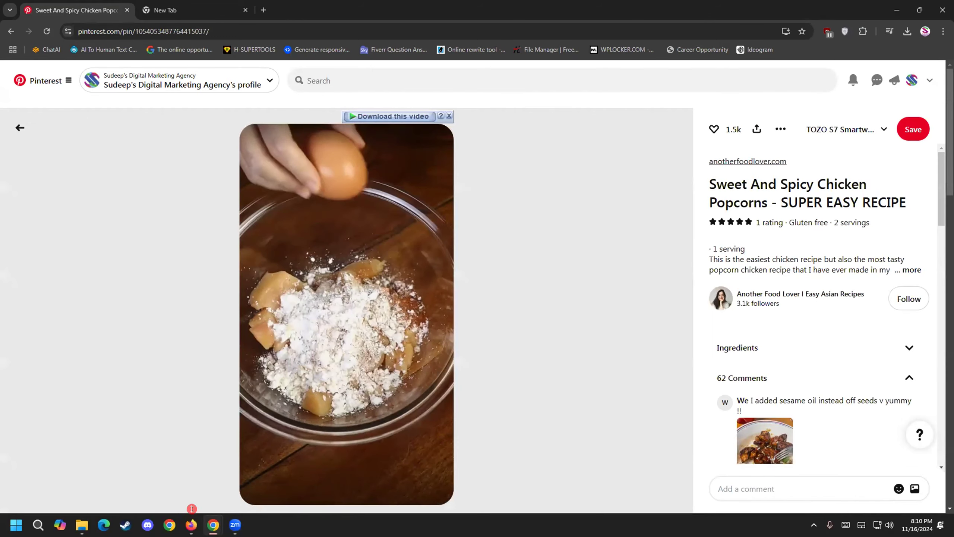
Step: Return to the incognito Fiverr window and browse the first page of Pinterest pin design gigs to its end
{"action": "mouse_move", "coordinate": [213, 524]}
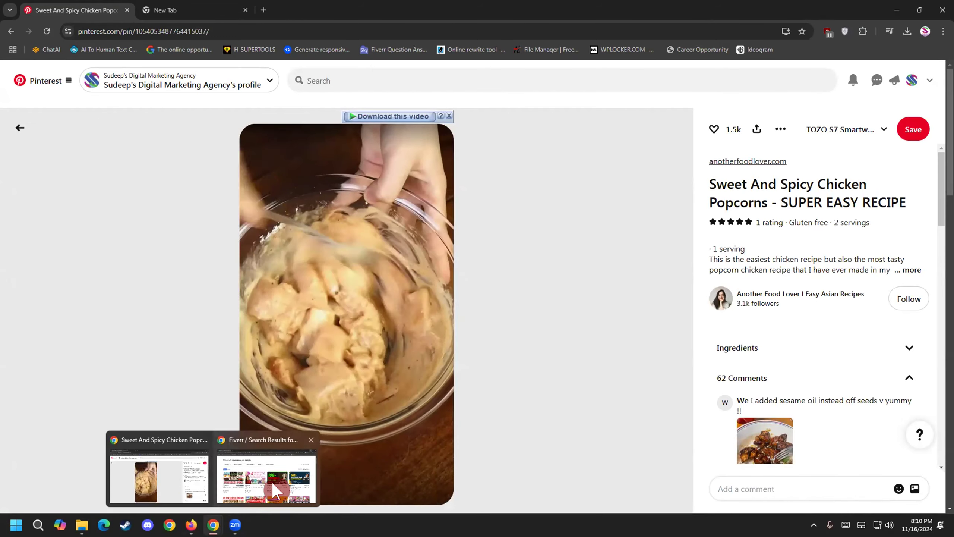
{"action": "left_click", "coordinate": [271, 481]}
{"action": "scroll", "coordinate": [34, 363], "scroll_direction": "down", "scroll_amount": 10}
{"action": "scroll", "coordinate": [37, 367], "scroll_direction": "down", "scroll_amount": 20}
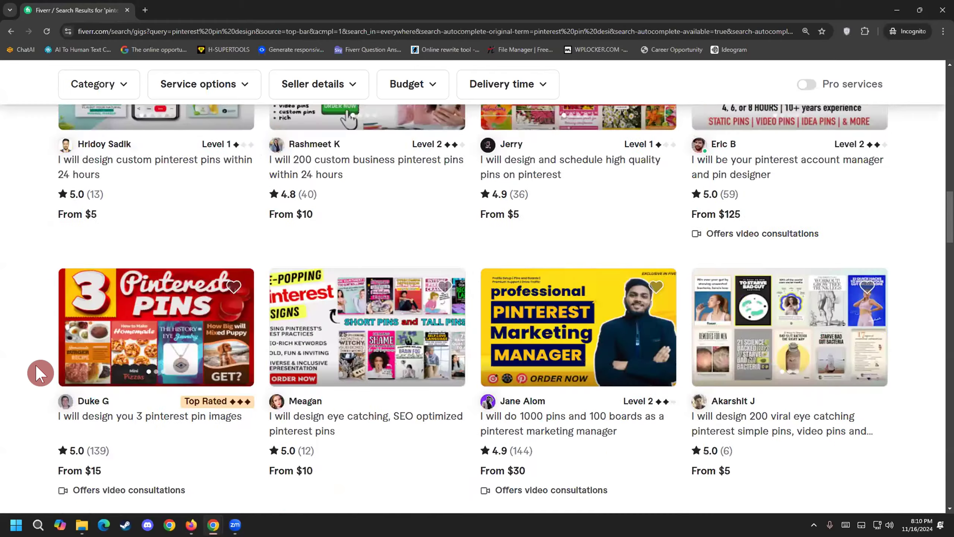
{"action": "scroll", "coordinate": [34, 363], "scroll_direction": "down", "scroll_amount": 15}
{"action": "scroll", "coordinate": [41, 361], "scroll_direction": "up", "scroll_amount": 6}
{"action": "scroll", "coordinate": [43, 358], "scroll_direction": "down", "scroll_amount": 5}
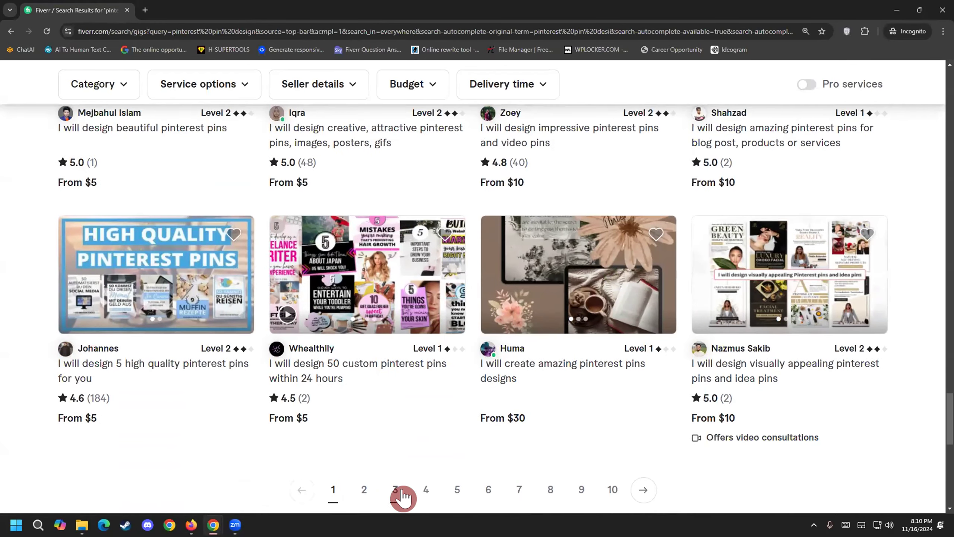
Step: Open page 3 of the Fiverr search results and browse its gigs and starting prices to the end
{"action": "left_click", "coordinate": [396, 489]}
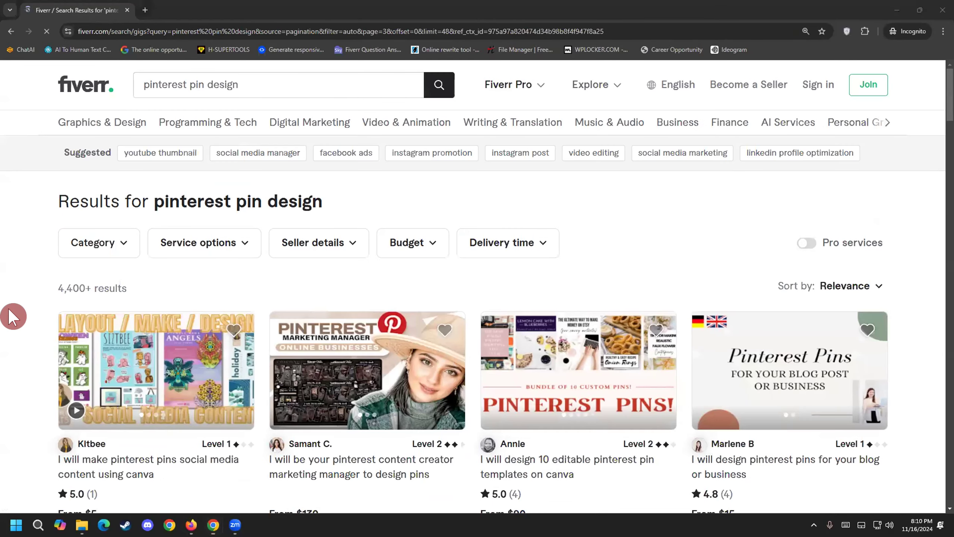
{"action": "scroll", "coordinate": [11, 316], "scroll_direction": "down", "scroll_amount": 15}
{"action": "scroll", "coordinate": [12, 315], "scroll_direction": "down", "scroll_amount": 6}
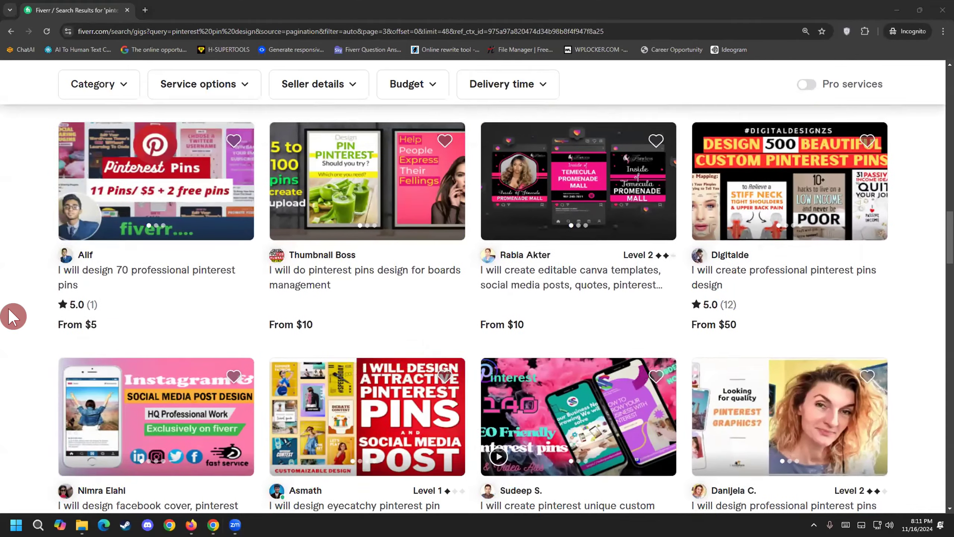
{"action": "scroll", "coordinate": [13, 315], "scroll_direction": "up", "scroll_amount": 3}
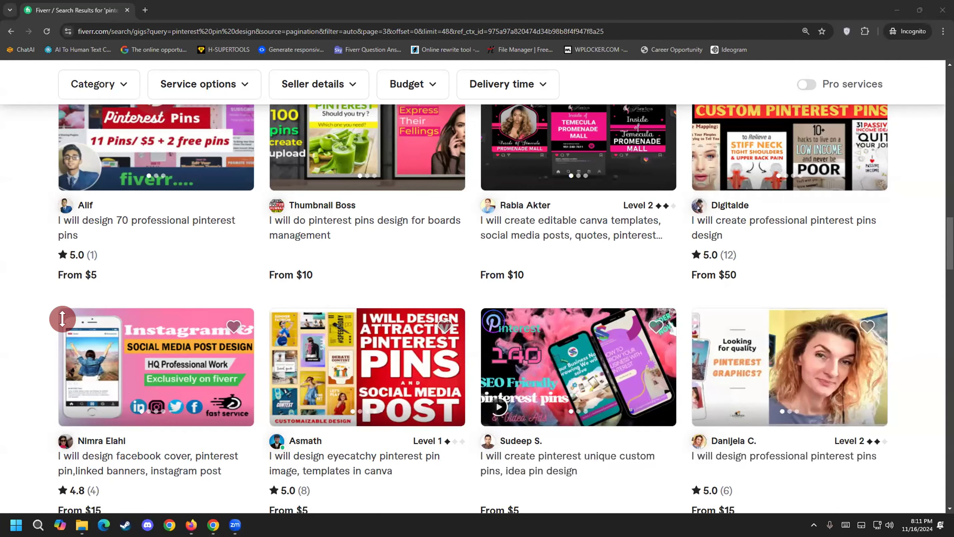
{"action": "scroll", "coordinate": [64, 327], "scroll_direction": "down", "scroll_amount": 15}
{"action": "scroll", "coordinate": [74, 333], "scroll_direction": "down", "scroll_amount": 5}
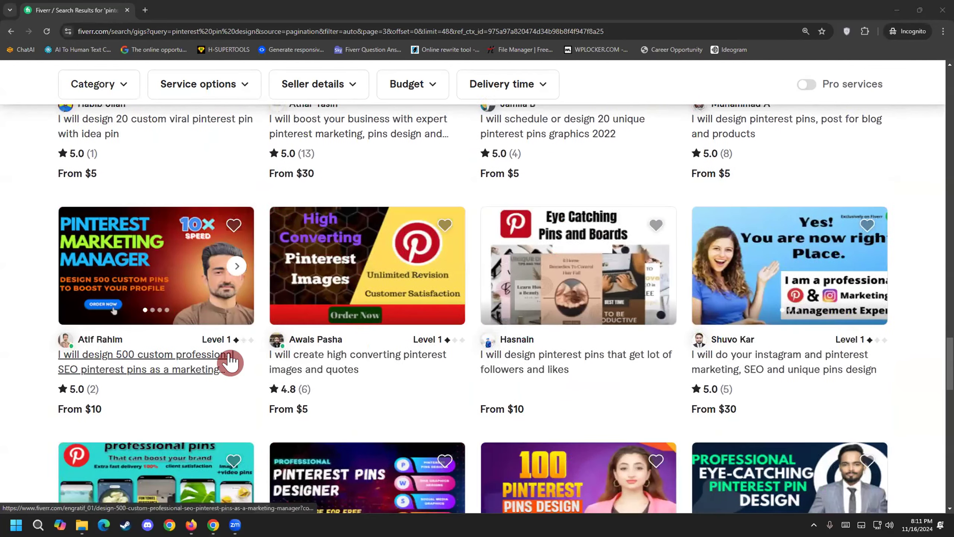
{"action": "scroll", "coordinate": [117, 398], "scroll_direction": "down", "scroll_amount": 15}
{"action": "scroll", "coordinate": [127, 396], "scroll_direction": "up", "scroll_amount": 5}
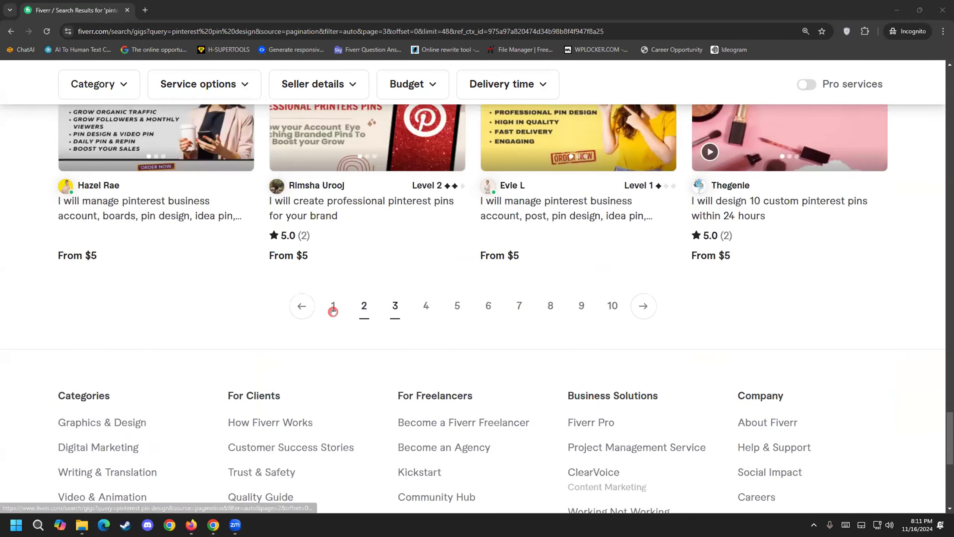
Step: Go back to page 1 of the results and highlight the ratings and review counts of the first two gigs
{"action": "left_click", "coordinate": [325, 311]}
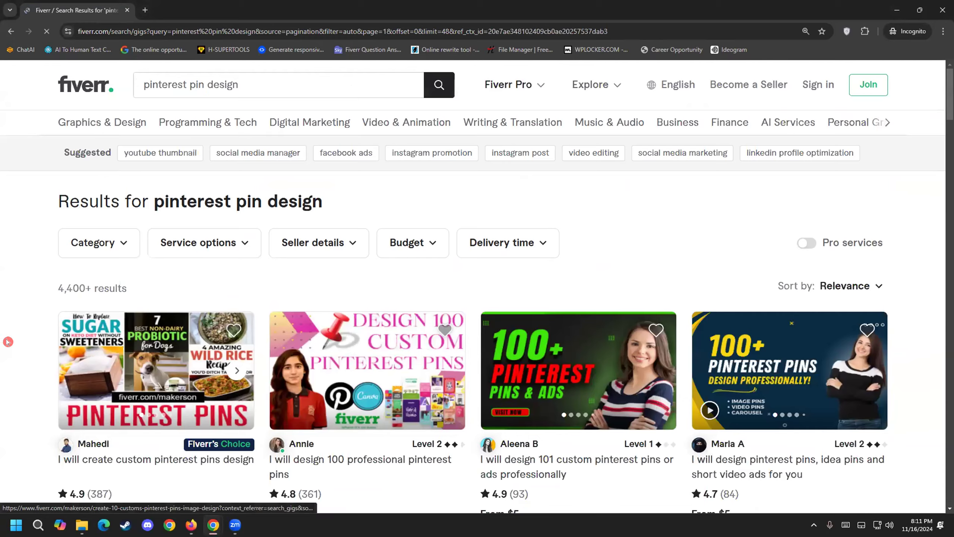
{"action": "scroll", "coordinate": [6, 339], "scroll_direction": "down", "scroll_amount": 3}
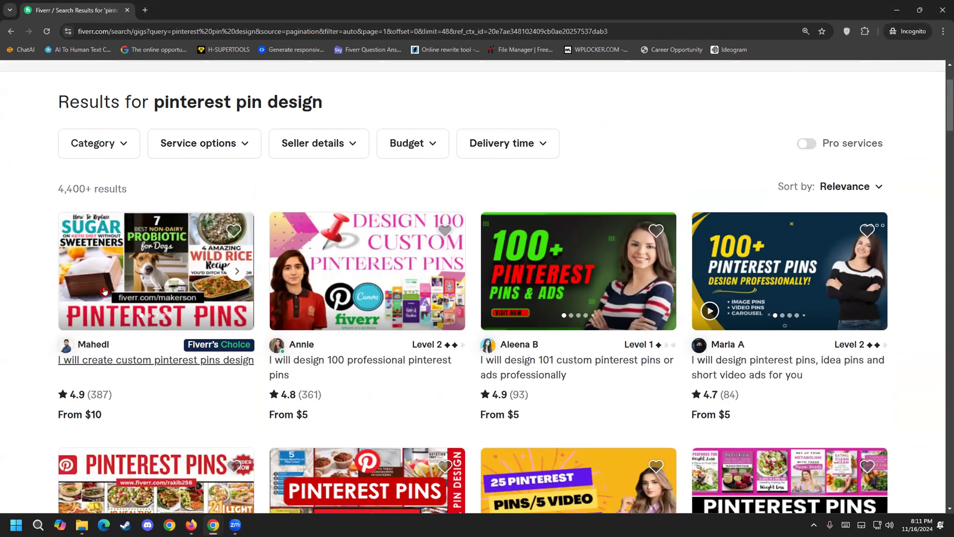
{"action": "scroll", "coordinate": [40, 336], "scroll_direction": "down", "scroll_amount": 1}
{"action": "scroll", "coordinate": [40, 336], "scroll_direction": "down", "scroll_amount": 1}
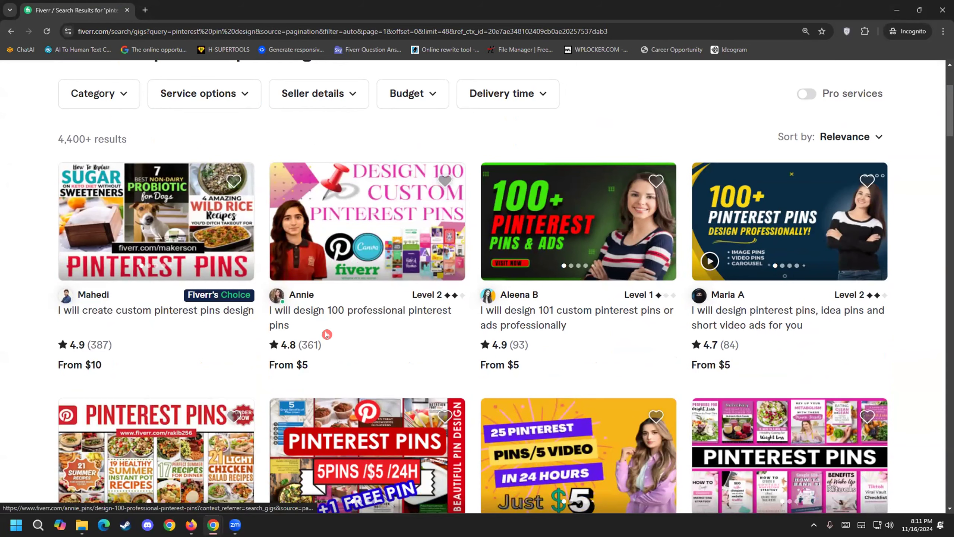
{"action": "left_click_drag", "start_coordinate": [324, 345], "coordinate": [288, 340]}
{"action": "left_click_drag", "start_coordinate": [70, 334], "coordinate": [117, 341]}
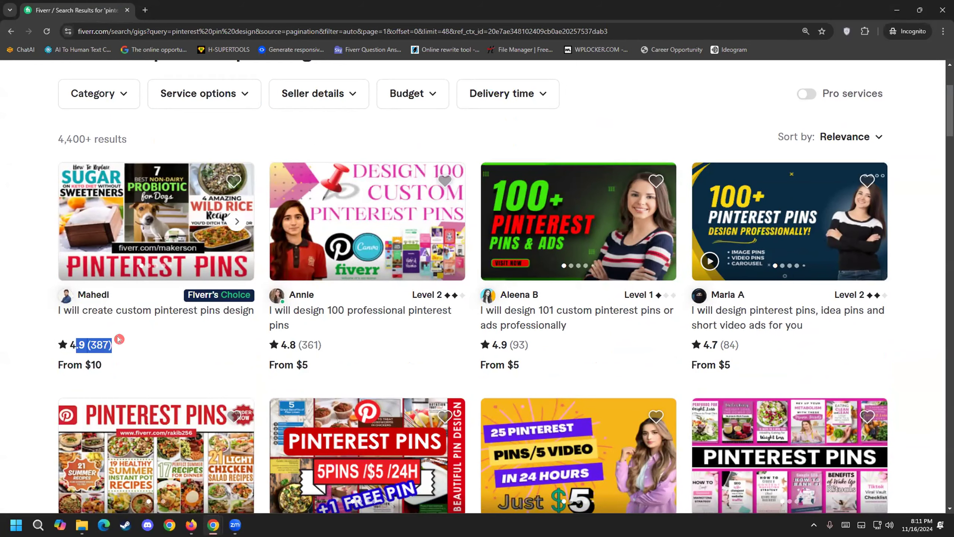
Step: Open the "I will design 100 professional pinterest pins" gig, examine its description, seller profile and reviews, and close it
{"action": "left_click", "coordinate": [300, 318]}
{"action": "scroll", "coordinate": [94, 236], "scroll_direction": "down", "scroll_amount": 10}
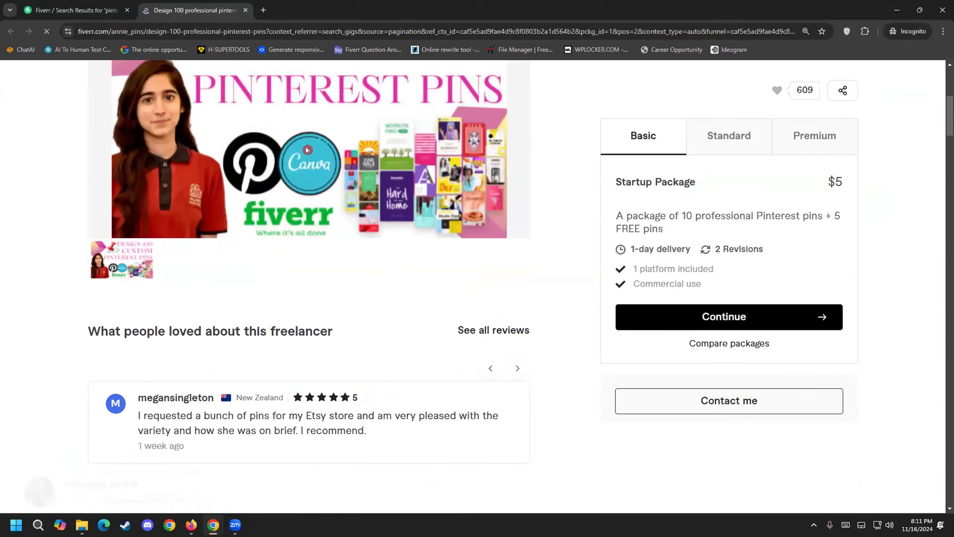
{"action": "scroll", "coordinate": [94, 236], "scroll_direction": "down", "scroll_amount": 12}
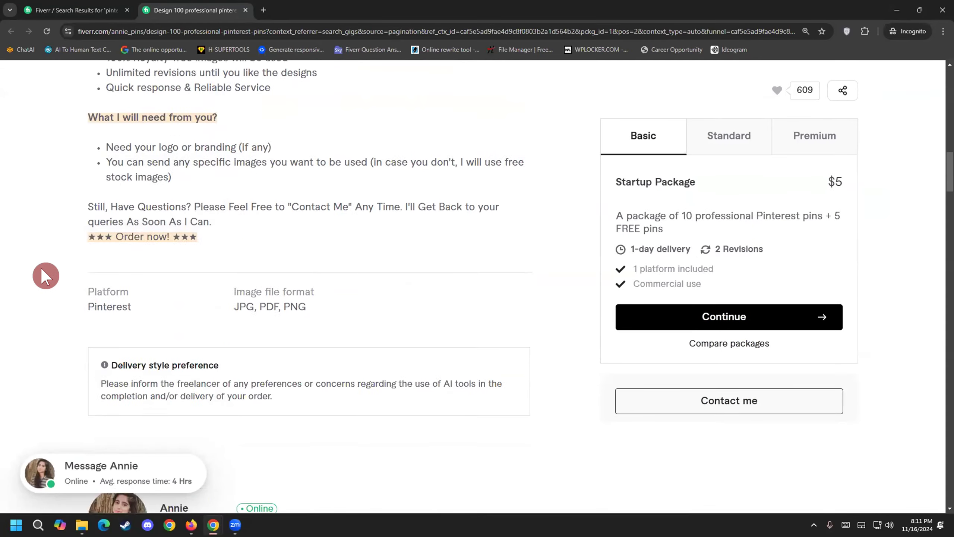
{"action": "scroll", "coordinate": [111, 283], "scroll_direction": "down", "scroll_amount": 3}
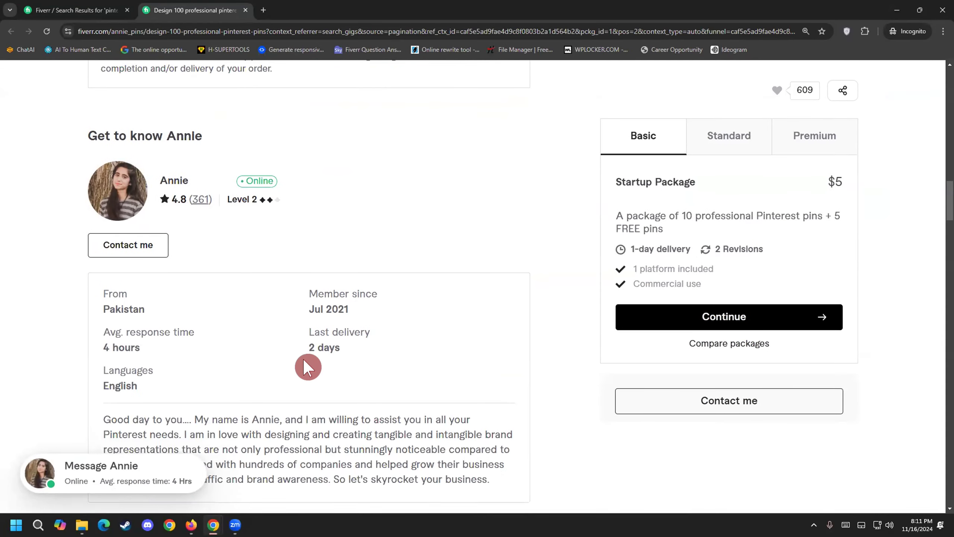
{"action": "scroll", "coordinate": [308, 375], "scroll_direction": "up", "scroll_amount": 9}
{"action": "scroll", "coordinate": [284, 391], "scroll_direction": "up", "scroll_amount": 15}
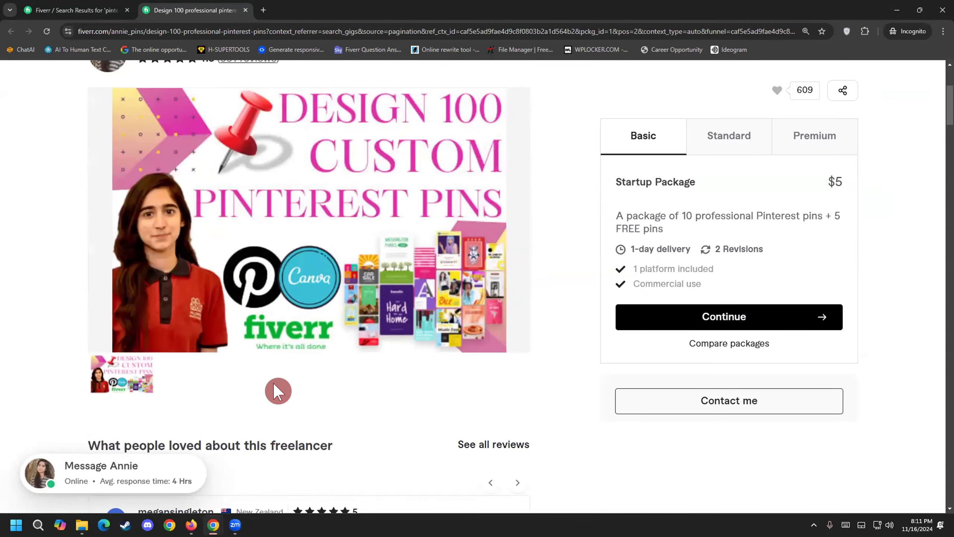
{"action": "scroll", "coordinate": [172, 355], "scroll_direction": "down", "scroll_amount": 3}
{"action": "scroll", "coordinate": [172, 355], "scroll_direction": "down", "scroll_amount": 20}
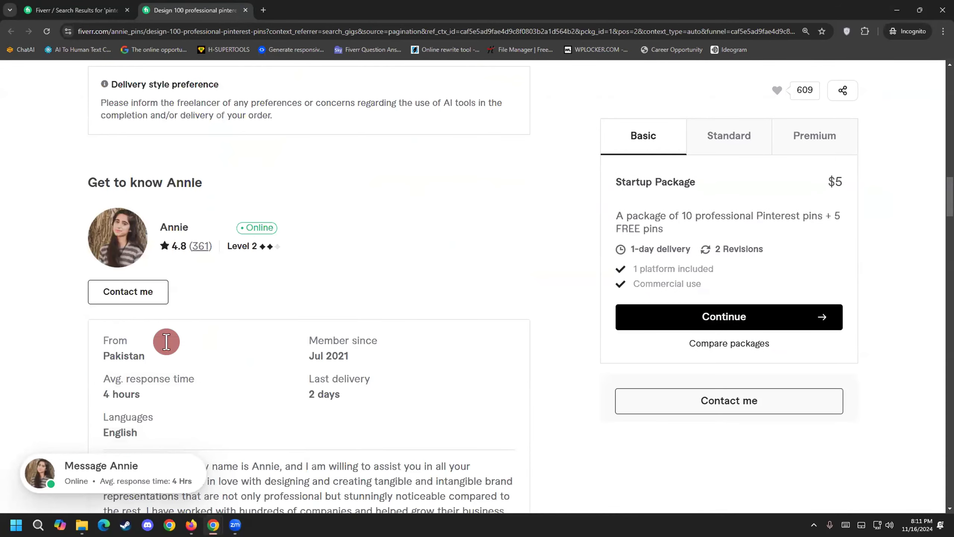
{"action": "scroll", "coordinate": [168, 356], "scroll_direction": "down", "scroll_amount": 15}
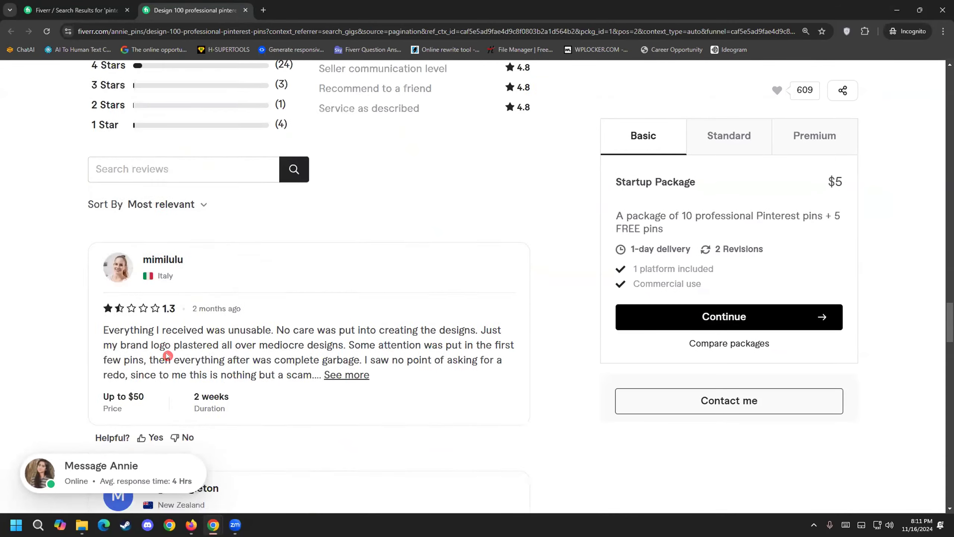
{"action": "scroll", "coordinate": [180, 339], "scroll_direction": "down", "scroll_amount": 6}
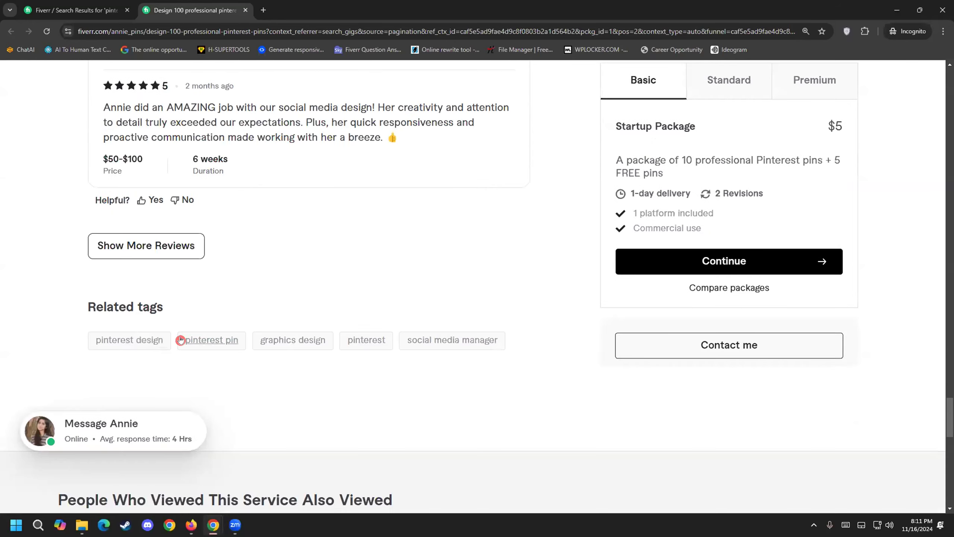
{"action": "left_click", "coordinate": [246, 11]}
Step: Open the "I will create custom pinterest pins design" gig and go through its sample pin images one by one
{"action": "left_click", "coordinate": [141, 213]}
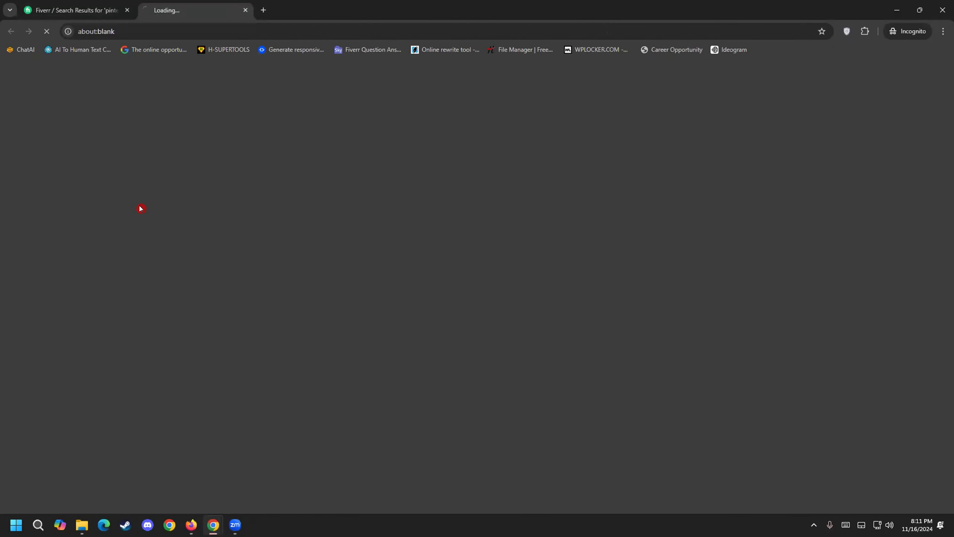
{"action": "scroll", "coordinate": [184, 337], "scroll_direction": "down", "scroll_amount": 4}
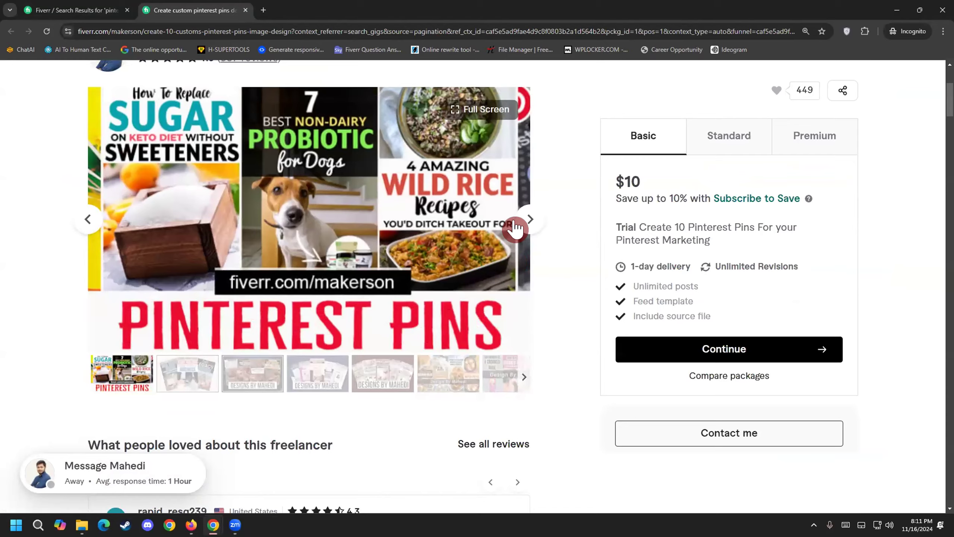
{"action": "left_click", "coordinate": [516, 227]}
{"action": "scroll", "coordinate": [517, 227], "scroll_direction": "up", "scroll_amount": 2}
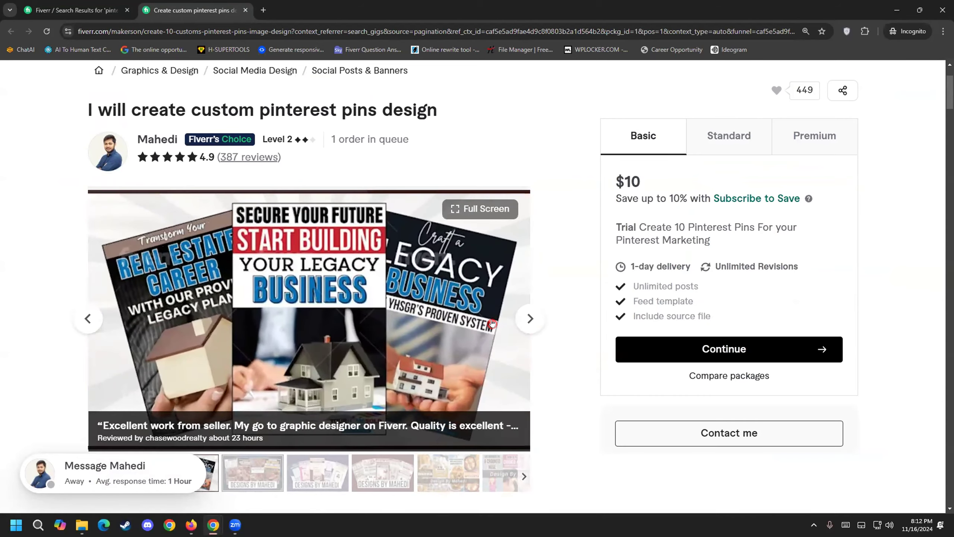
{"action": "left_click", "coordinate": [530, 319]}
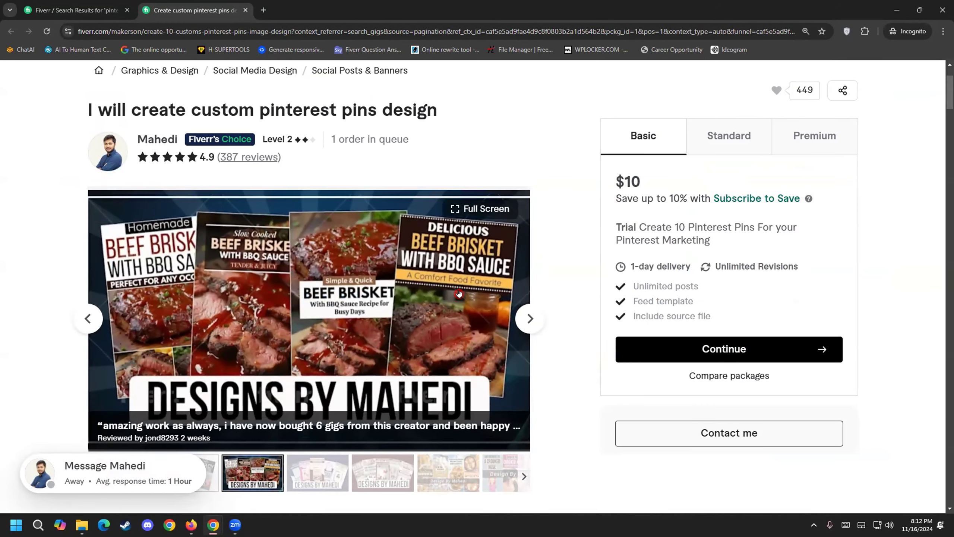
{"action": "left_click", "coordinate": [530, 317]}
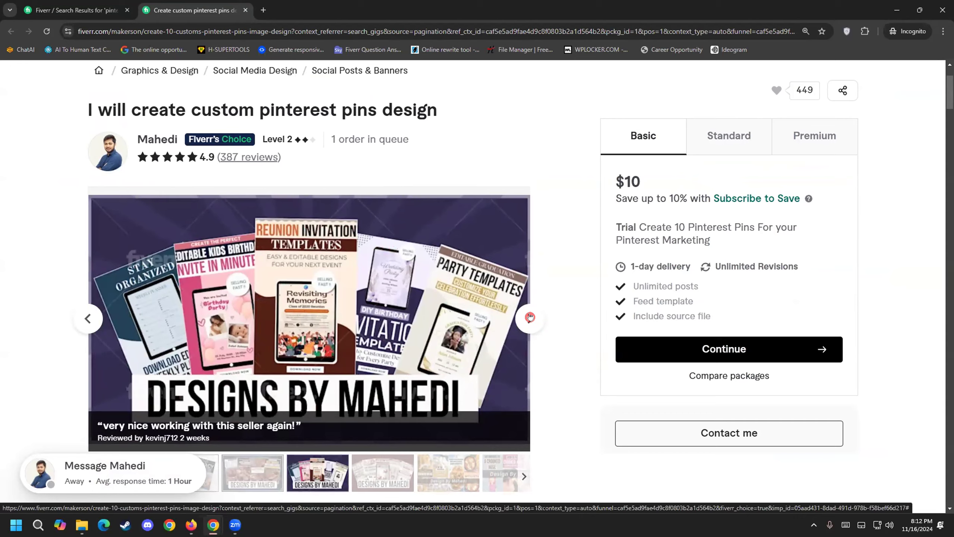
{"action": "left_click", "coordinate": [539, 319]}
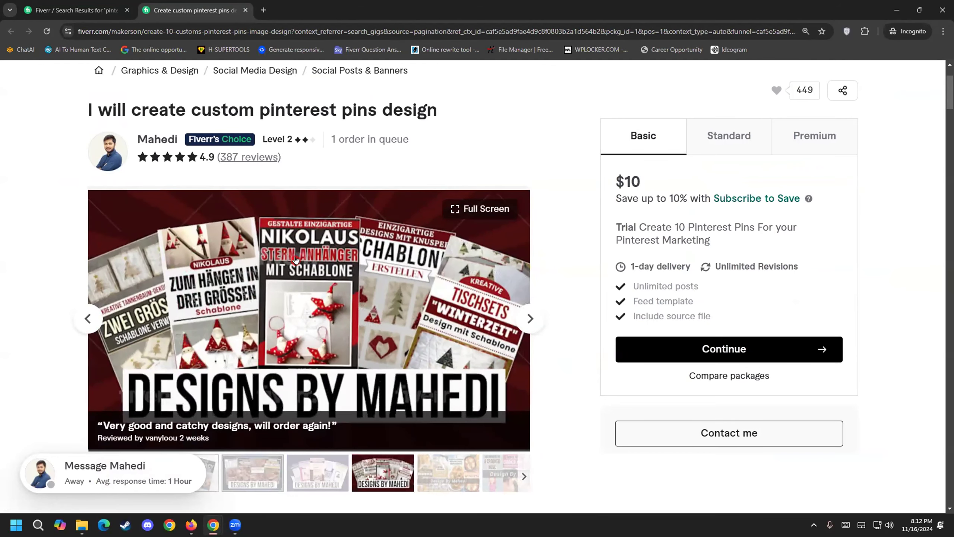
{"action": "left_click", "coordinate": [530, 318]}
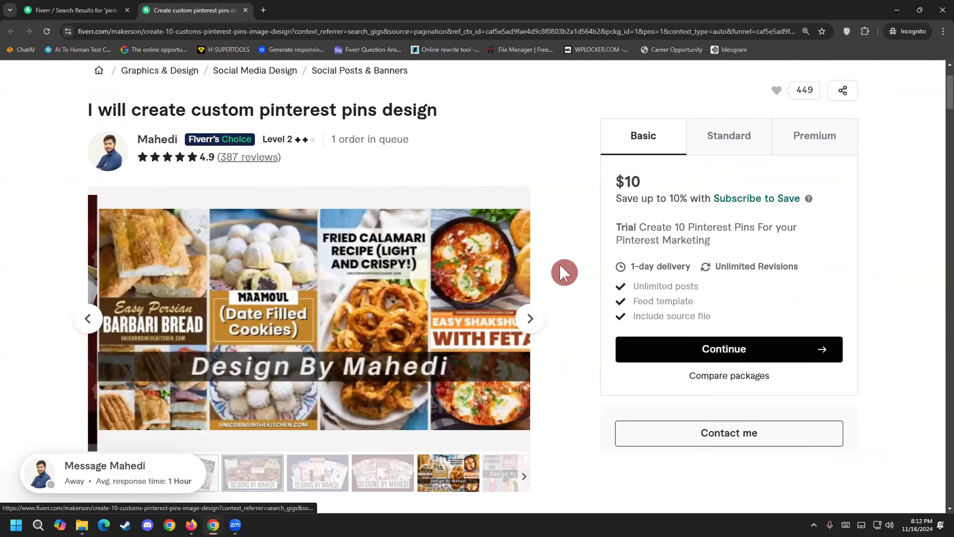
Step: Return from the Fiverr gig's sample images to the Pinterest profile and search for "how to earn money"
{"action": "left_click", "coordinate": [522, 319]}
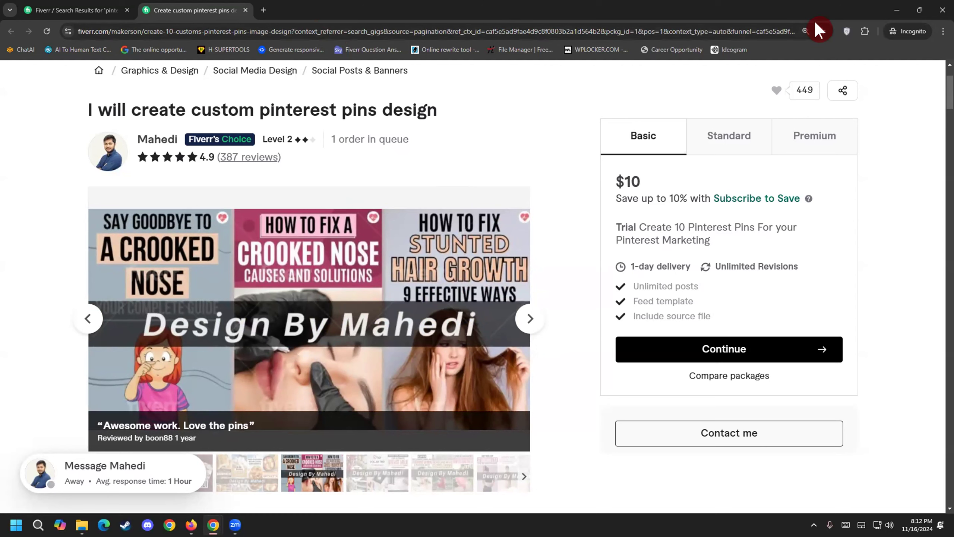
{"action": "left_click", "coordinate": [896, 9]}
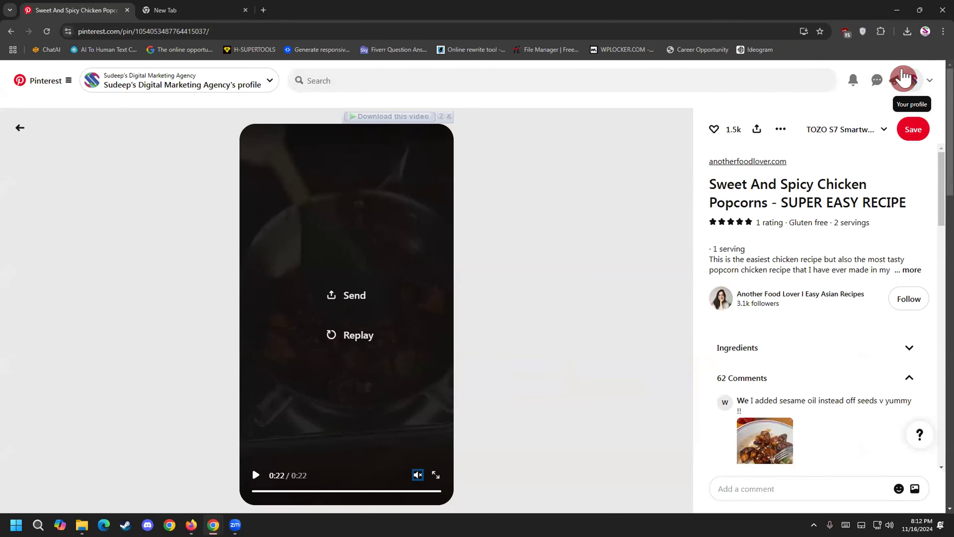
{"action": "left_click", "coordinate": [911, 80]}
{"action": "left_click", "coordinate": [324, 78]}
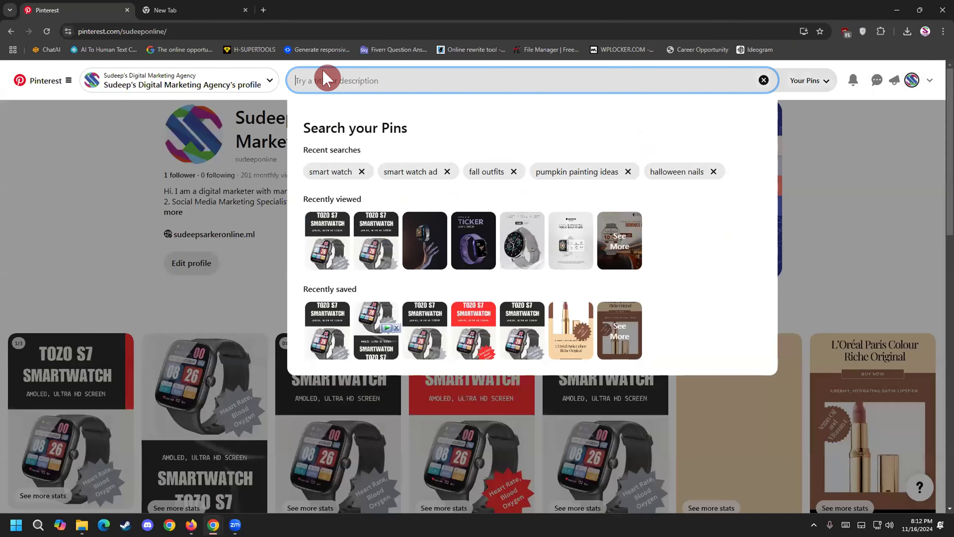
{"action": "type", "text": "how to"}
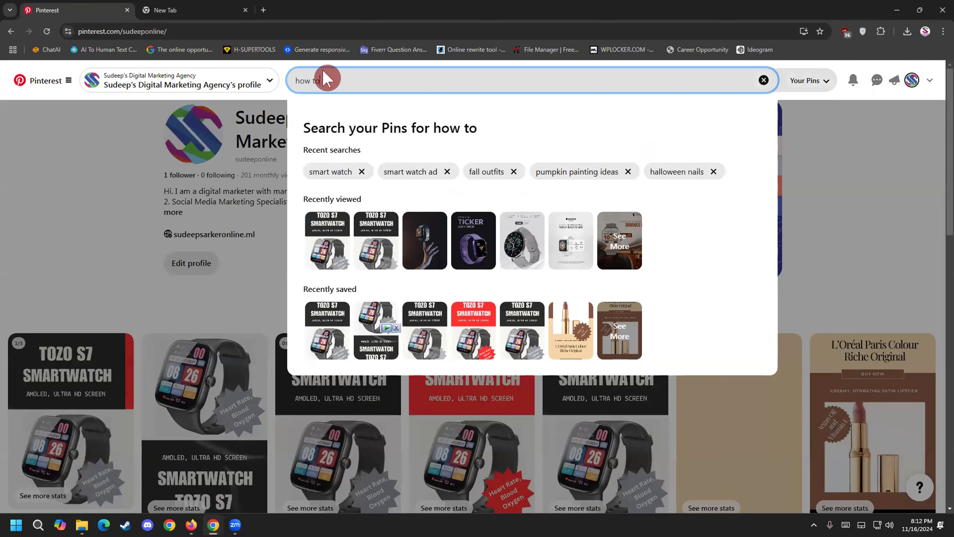
{"action": "type", "text": " earn money"}
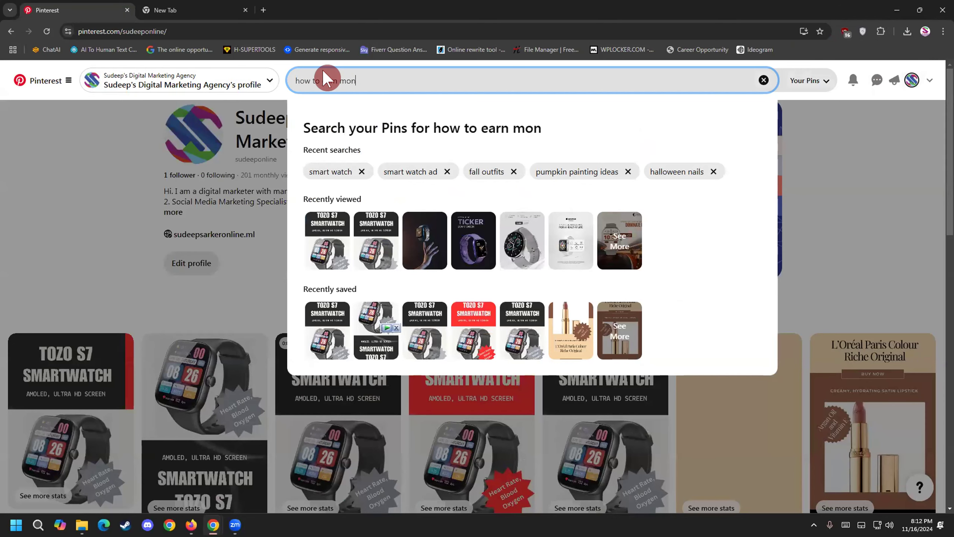
{"action": "key", "text": "Return"}
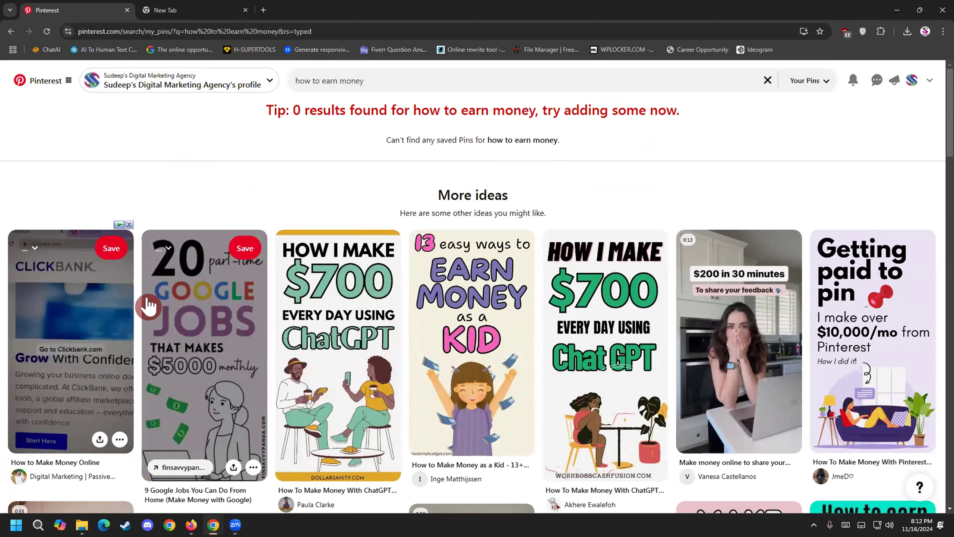
Step: Open the "9 Google Jobs You Can Do From Home (Make Money with Google)" pin, highlight its title, and leave the browser window
{"action": "scroll", "coordinate": [151, 301], "scroll_direction": "down", "scroll_amount": 3}
{"action": "left_click", "coordinate": [165, 265]}
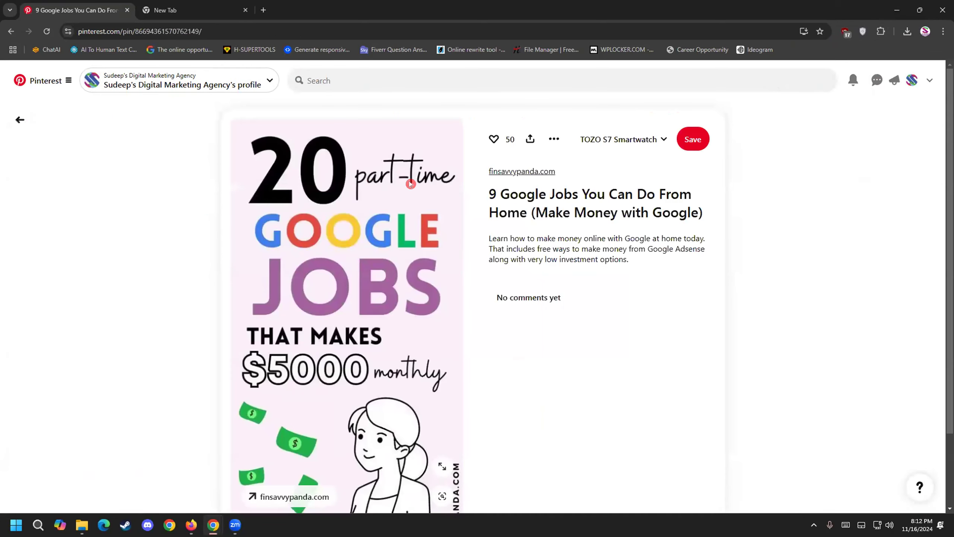
{"action": "left_click_drag", "start_coordinate": [471, 191], "coordinate": [491, 183]}
{"action": "left_click", "coordinate": [709, 213]}
{"action": "left_click", "coordinate": [485, 193]}
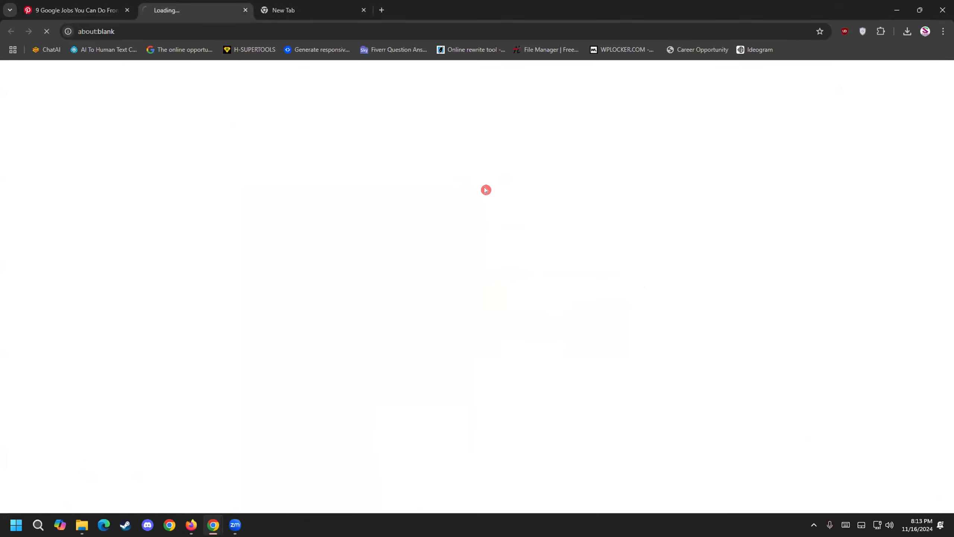
{"action": "left_click", "coordinate": [245, 10]}
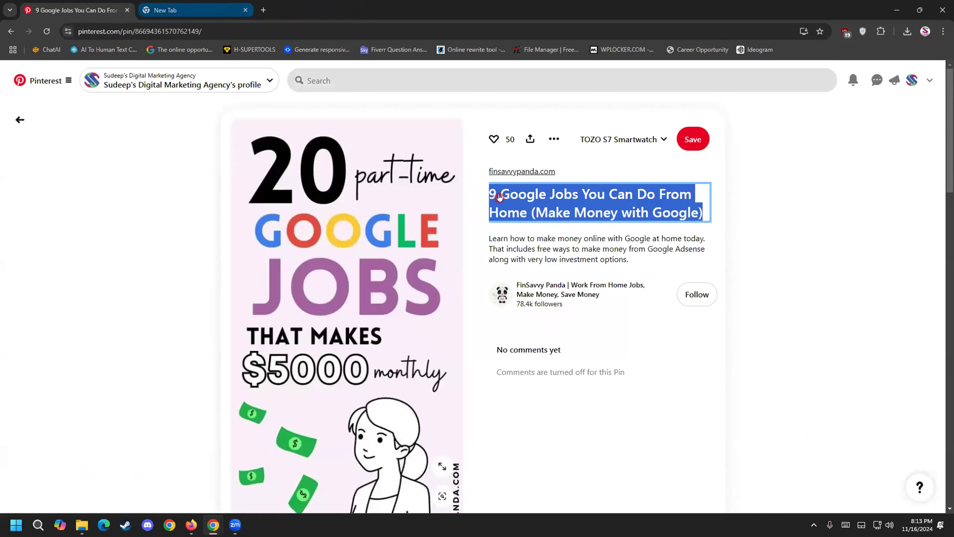
{"action": "left_click", "coordinate": [518, 240]}
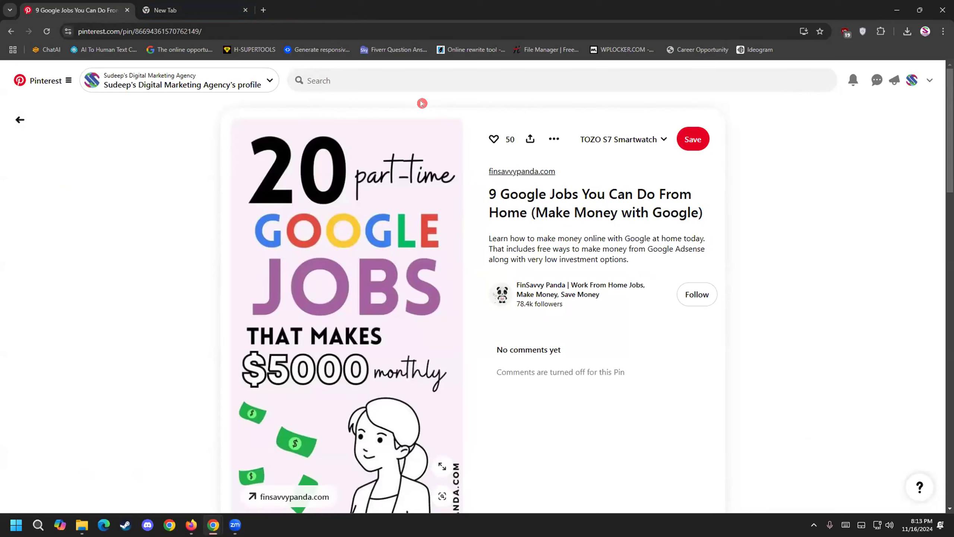
{"action": "key", "text": "alt+Tab"}
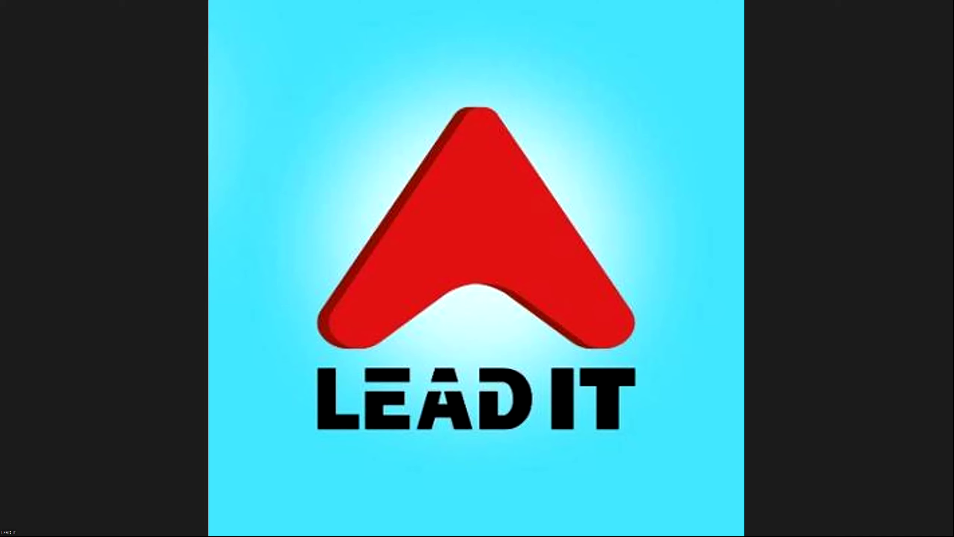
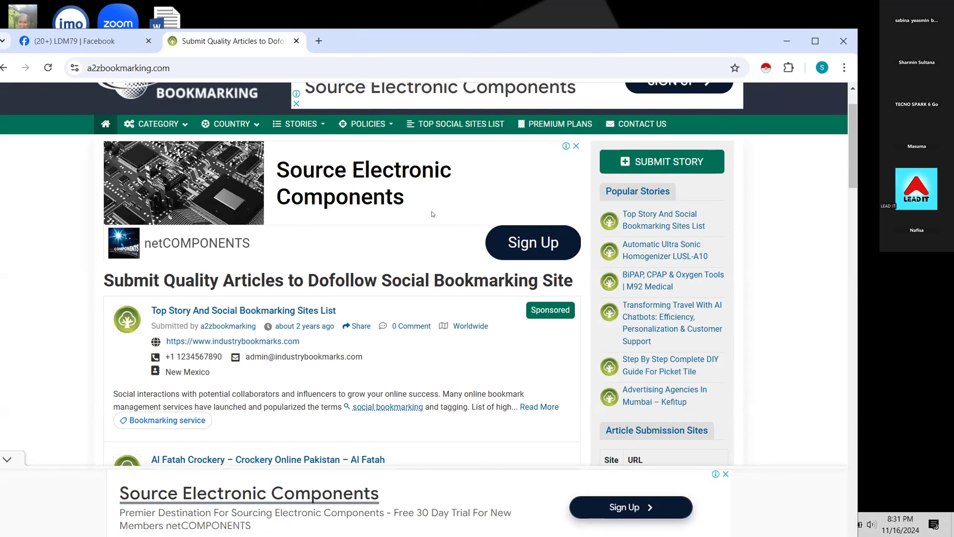
Step: Run Instant Data Scraper on the a2zbookmarking.com home page, switching to the story listings table and crawling it
{"action": "scroll", "coordinate": [432, 214], "scroll_direction": "down", "scroll_amount": 2}
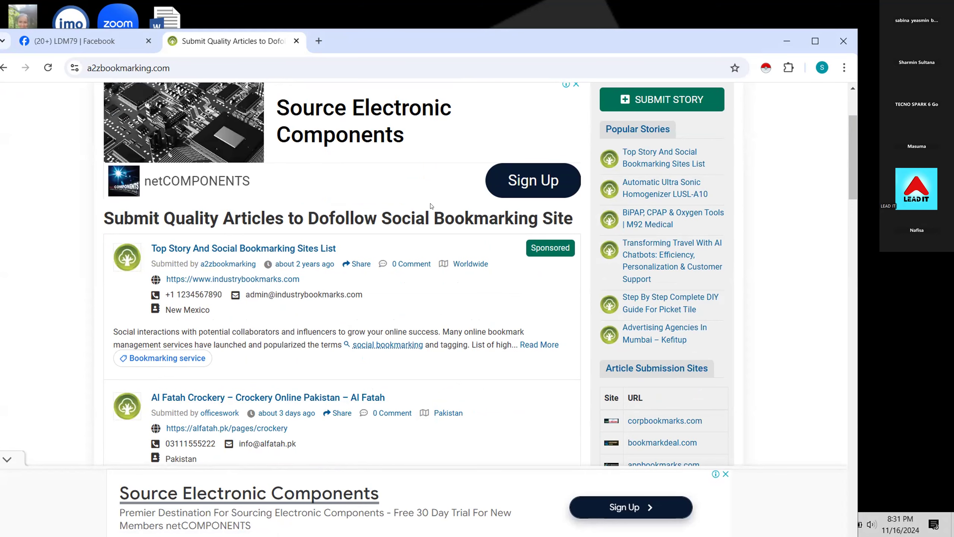
{"action": "scroll", "coordinate": [431, 207], "scroll_direction": "up", "scroll_amount": 2}
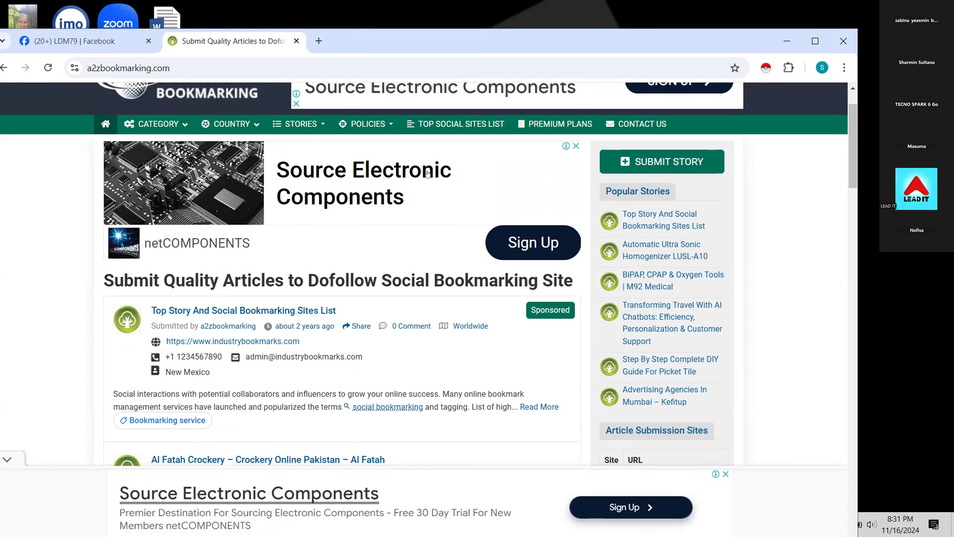
{"action": "scroll", "coordinate": [427, 188], "scroll_direction": "down", "scroll_amount": 5}
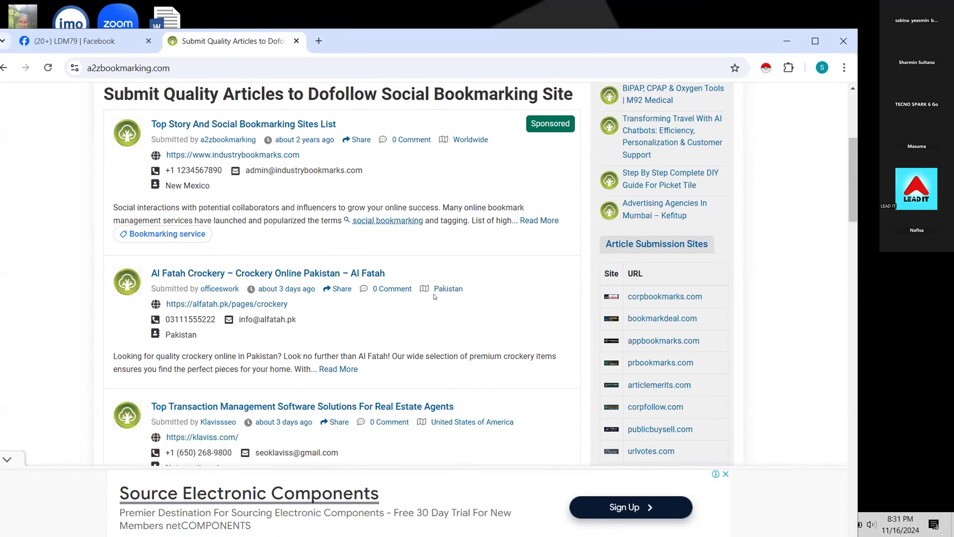
{"action": "scroll", "coordinate": [475, 258], "scroll_direction": "up", "scroll_amount": 2}
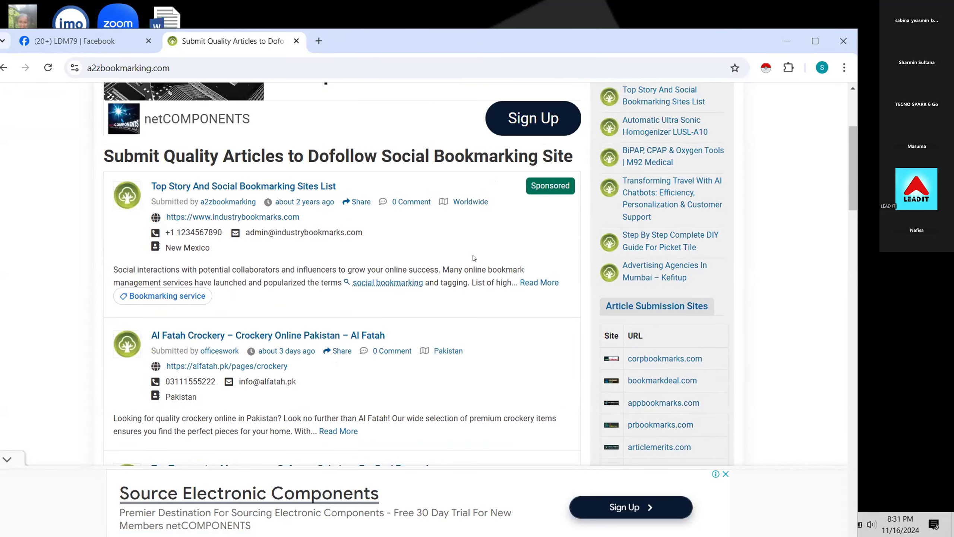
{"action": "scroll", "coordinate": [474, 254], "scroll_direction": "up", "scroll_amount": 5}
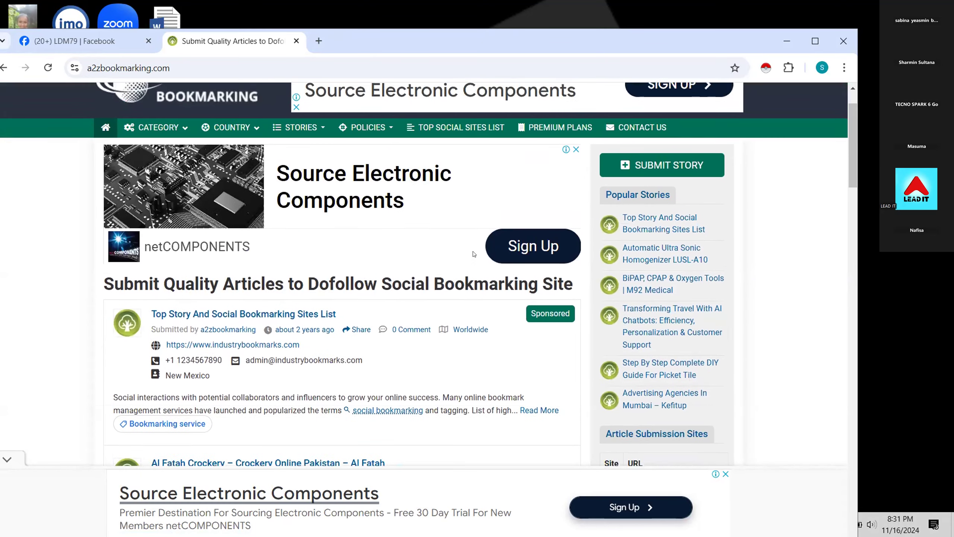
{"action": "scroll", "coordinate": [474, 254], "scroll_direction": "down", "scroll_amount": 3}
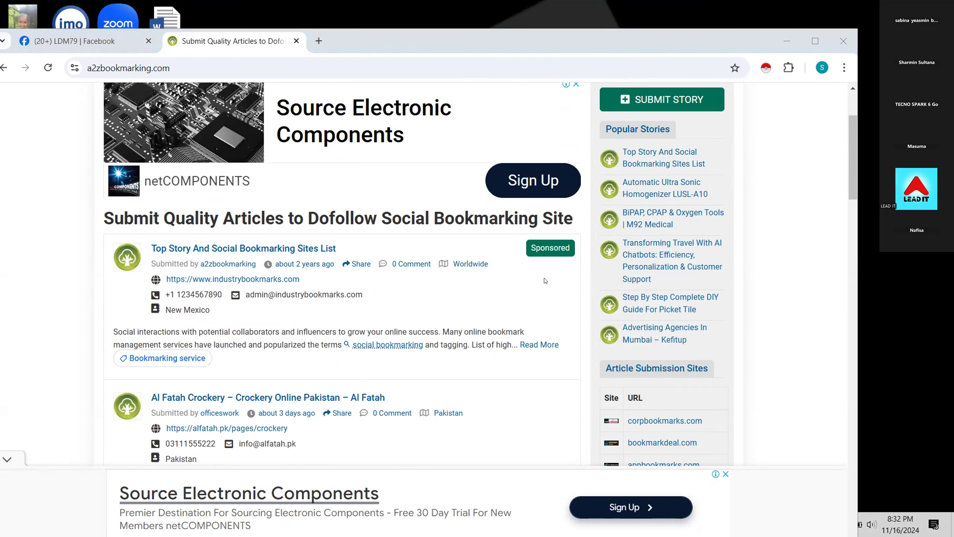
{"action": "left_click", "coordinate": [763, 67]}
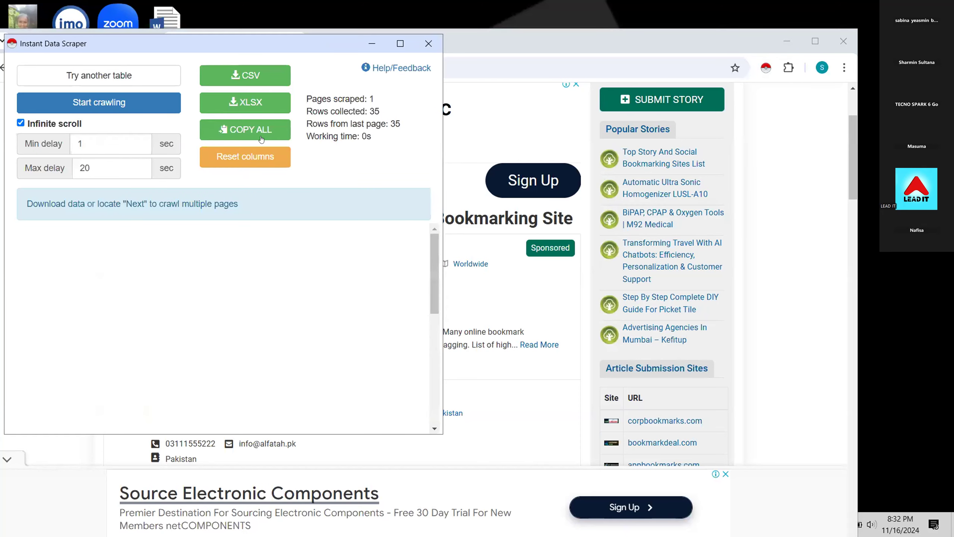
{"action": "left_click_drag", "start_coordinate": [263, 45], "coordinate": [435, 69]}
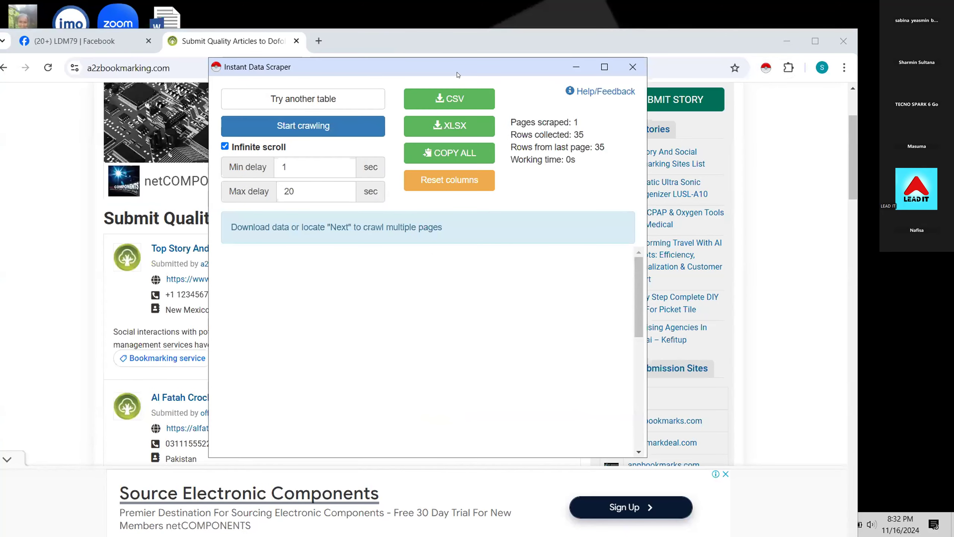
{"action": "left_click", "coordinate": [296, 95]}
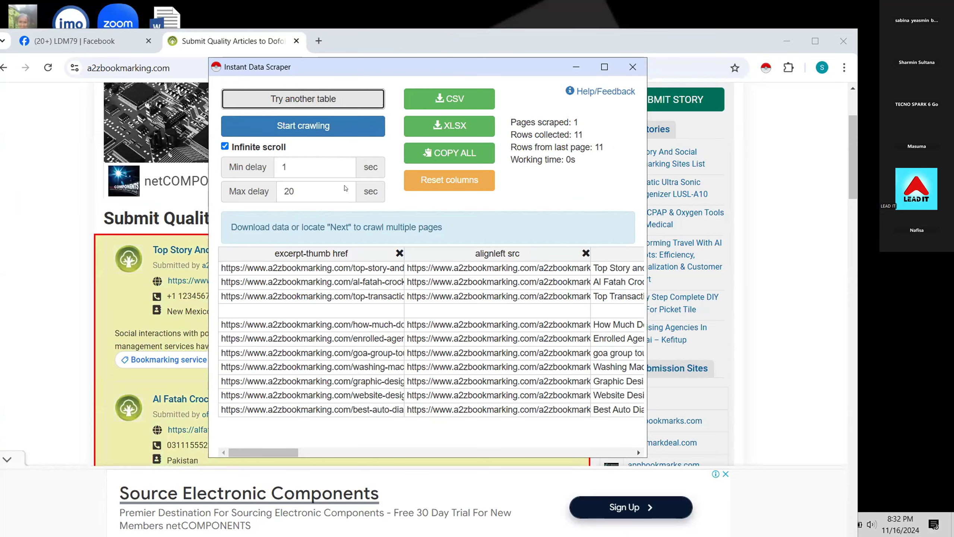
{"action": "left_click", "coordinate": [297, 127]}
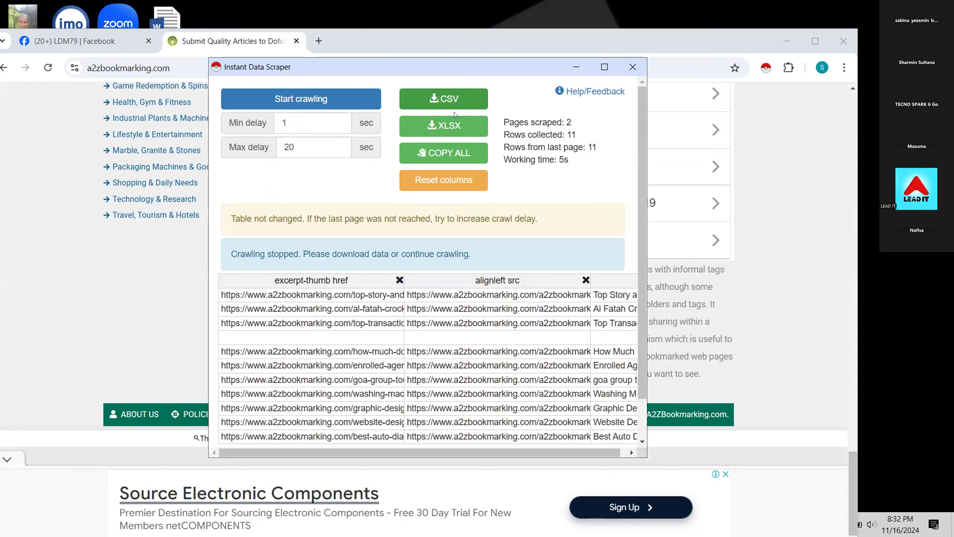
Step: Export the scraped table as an XLSX file and open it in Excel, accepting recovery of its content
{"action": "left_click", "coordinate": [450, 124]}
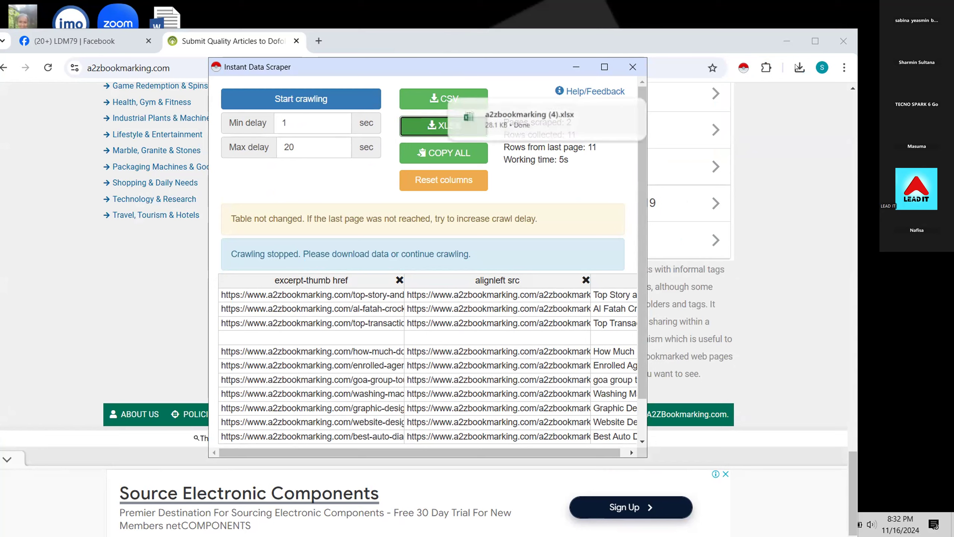
{"action": "mouse_move", "coordinate": [601, 116]}
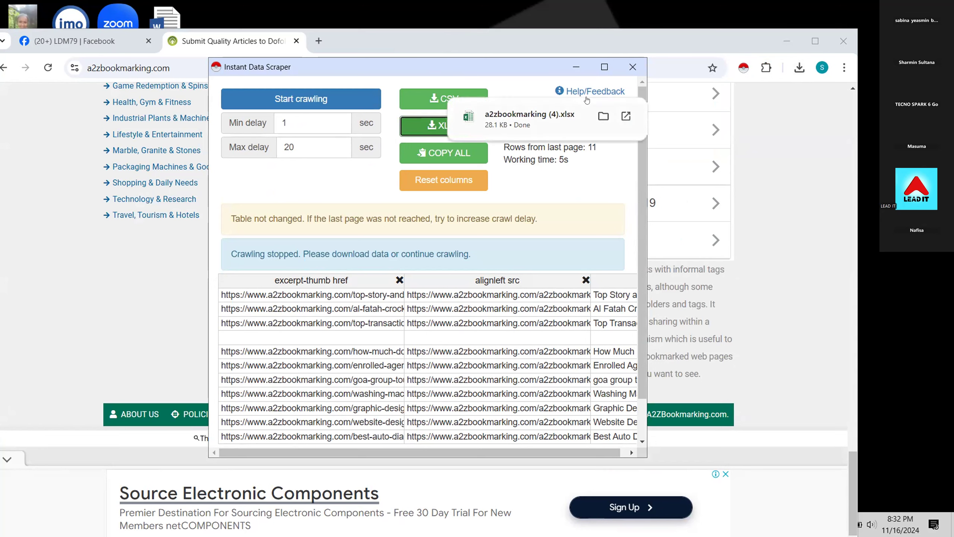
{"action": "left_click", "coordinate": [521, 118]}
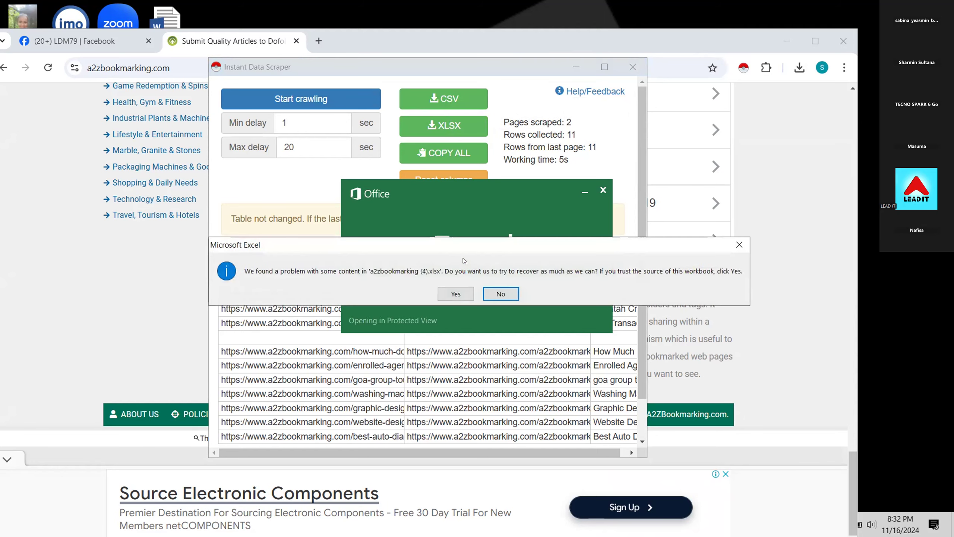
{"action": "left_click", "coordinate": [455, 293]}
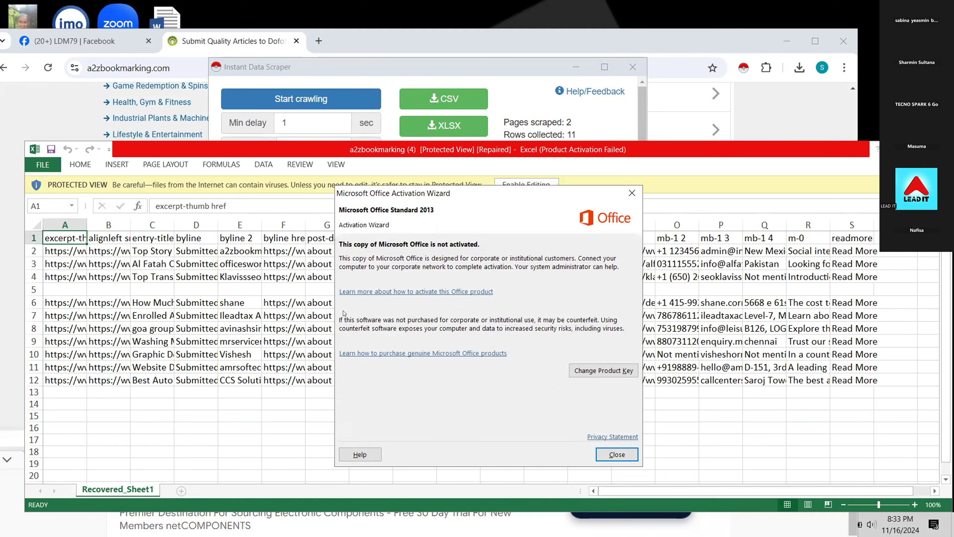
Step: Enable editing of the recovered a2zbookmarking (4) workbook, dismissing the activation wizard and the repair report
{"action": "left_click", "coordinate": [632, 191]}
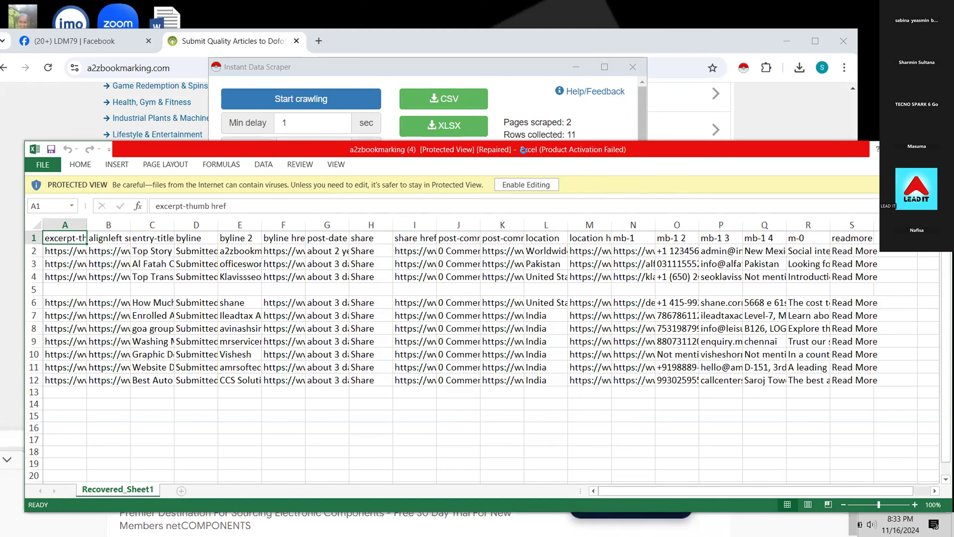
{"action": "left_click", "coordinate": [522, 178]}
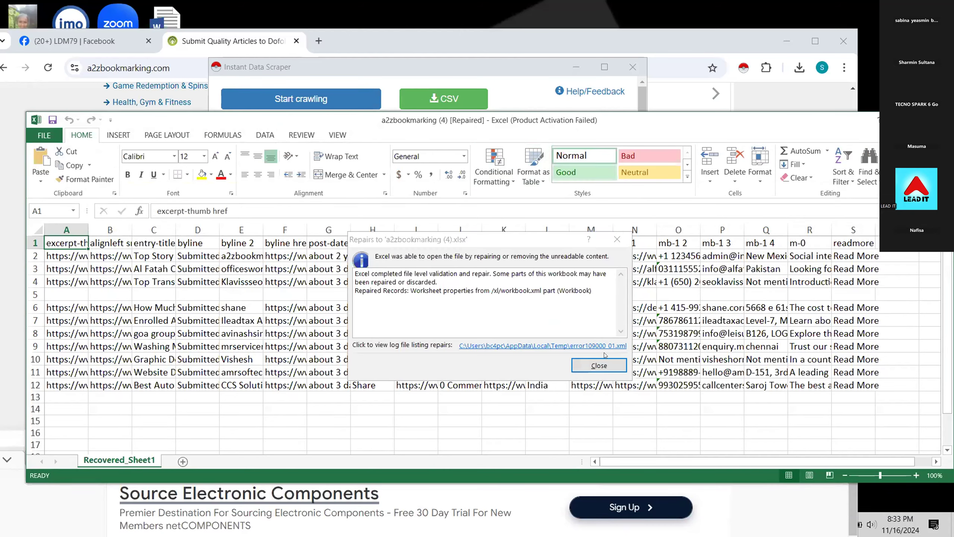
{"action": "left_click", "coordinate": [599, 363]}
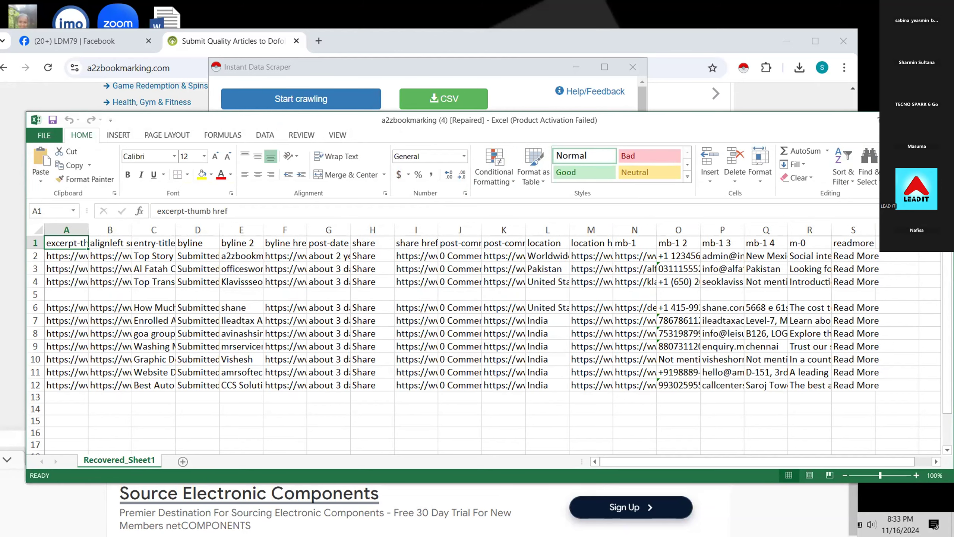
Step: Put away the Excel workbook and the scraper window, and open Google Sheets in a new browser tab
{"action": "left_click", "coordinate": [867, 127]}
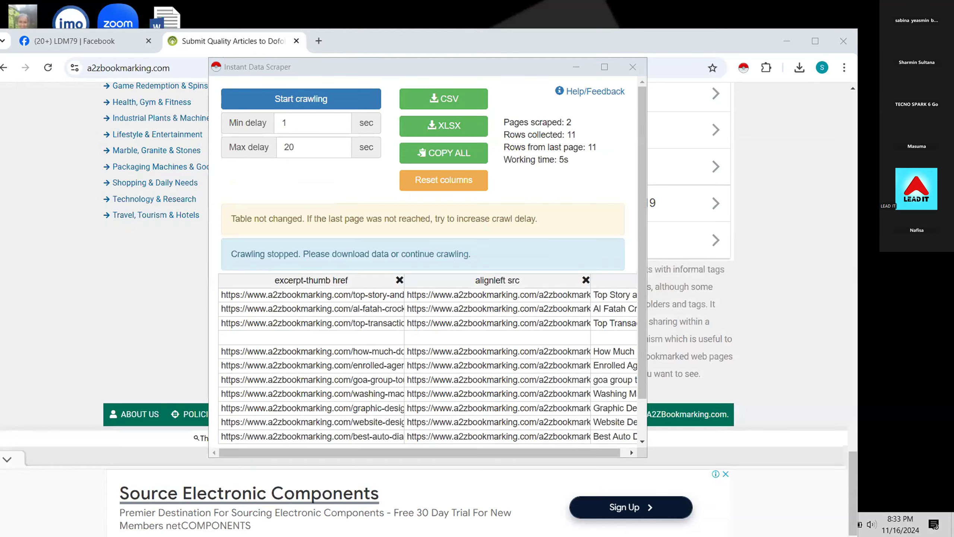
{"action": "left_click", "coordinate": [631, 67]}
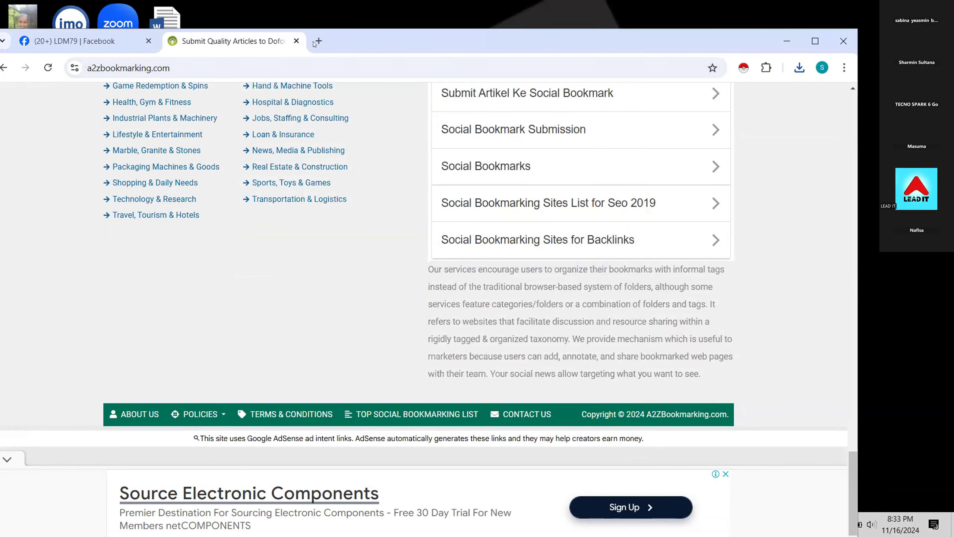
{"action": "left_click", "coordinate": [318, 41]}
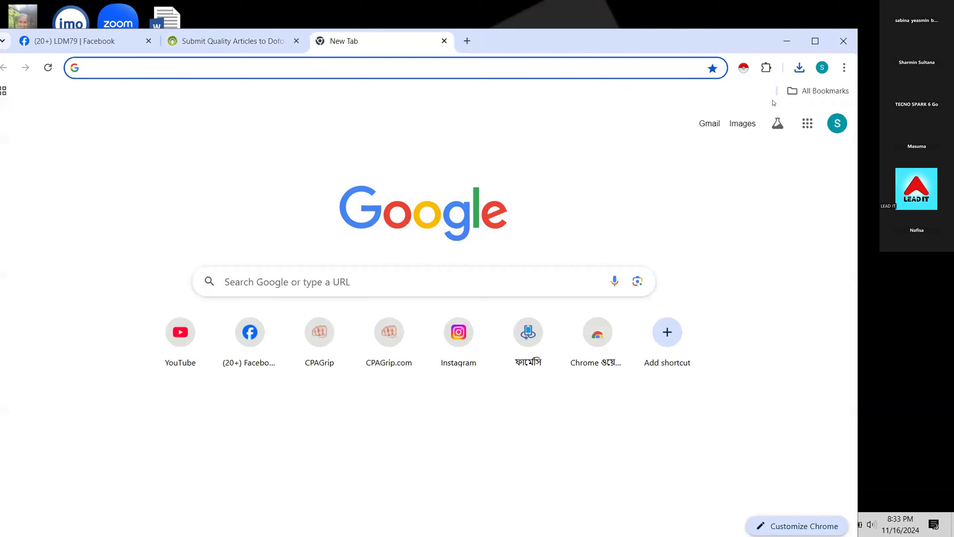
{"action": "left_click", "coordinate": [807, 123]}
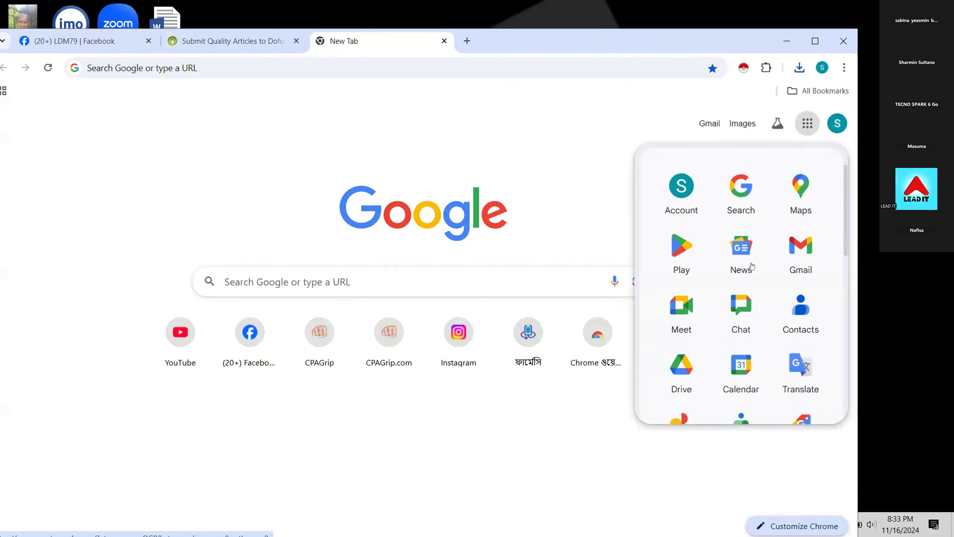
{"action": "scroll", "coordinate": [776, 316], "scroll_direction": "down", "scroll_amount": 3}
{"action": "scroll", "coordinate": [775, 322], "scroll_direction": "down", "scroll_amount": 3}
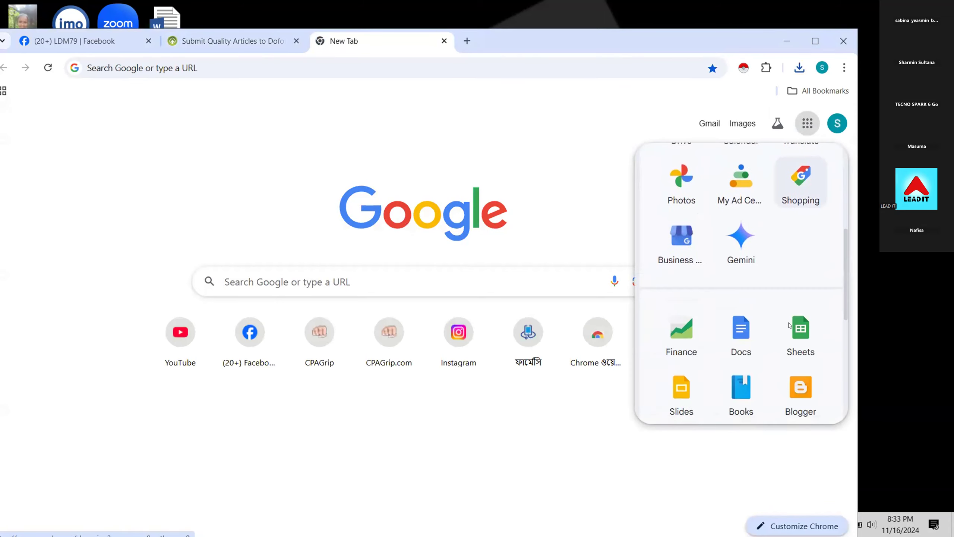
{"action": "left_click", "coordinate": [782, 333]}
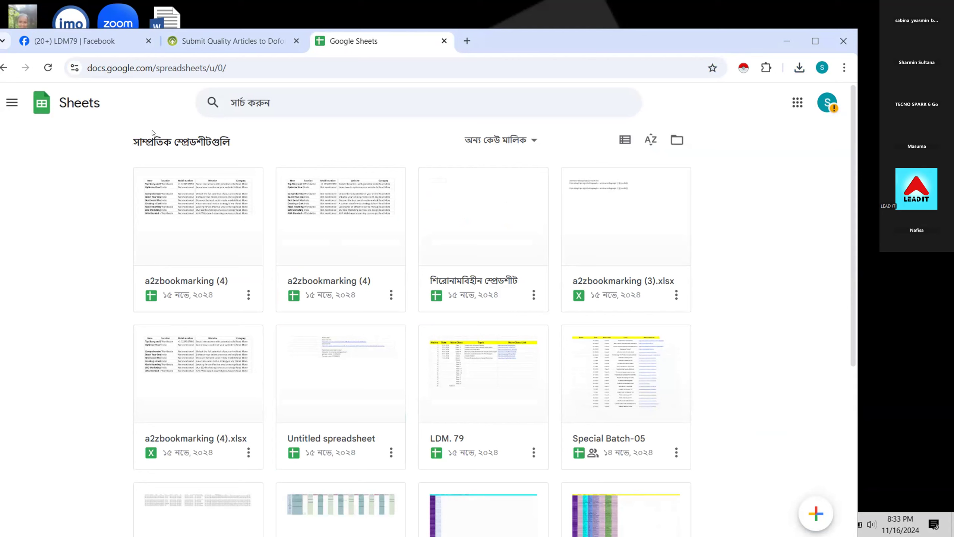
Step: Open the recent spreadsheet titled শিরোনামবিহীন স্প্রেডশীট from the Google Sheets home page
{"action": "left_click", "coordinate": [11, 105]}
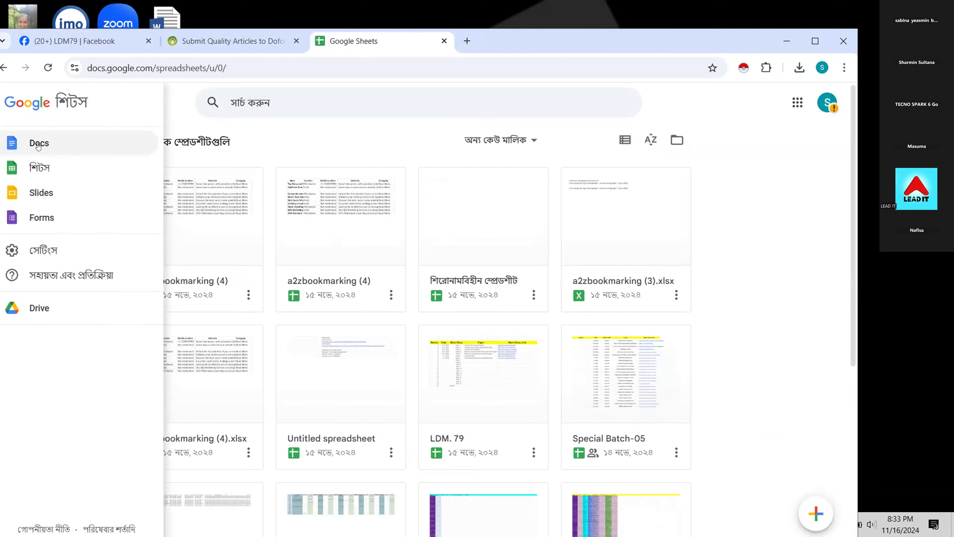
{"action": "left_click", "coordinate": [227, 127]}
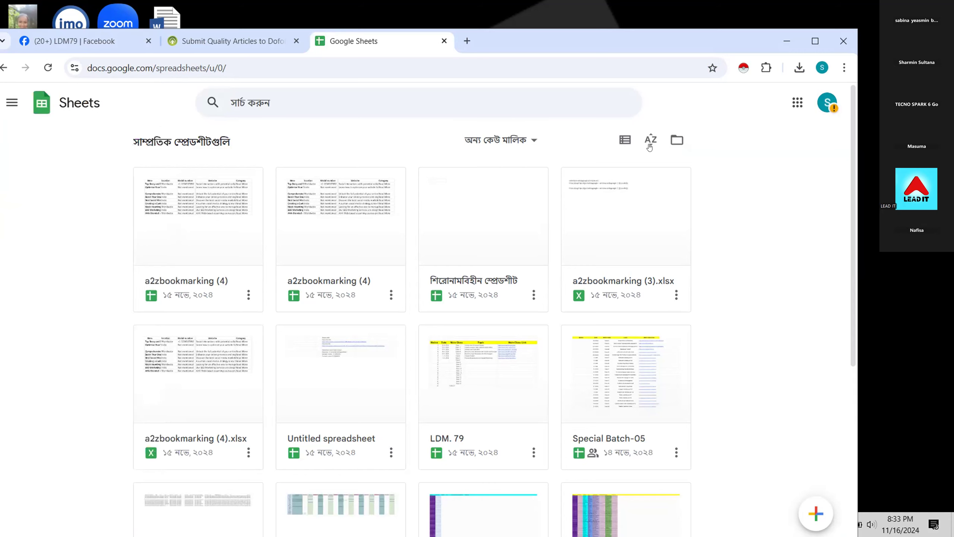
{"action": "left_click", "coordinate": [491, 245]}
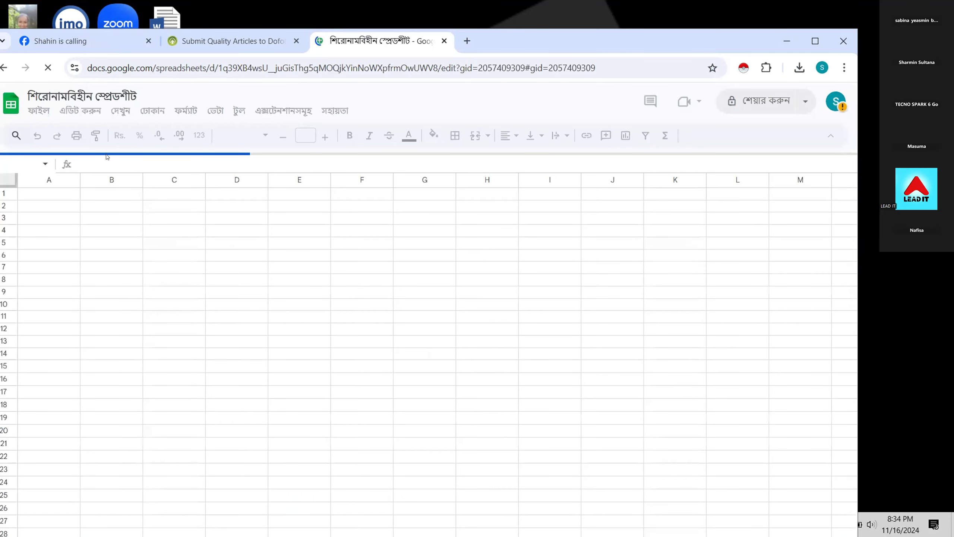
Step: Start a file import in the spreadsheet and upload a2zbookmarking (4) from the Downloads folder
{"action": "left_click", "coordinate": [38, 110]}
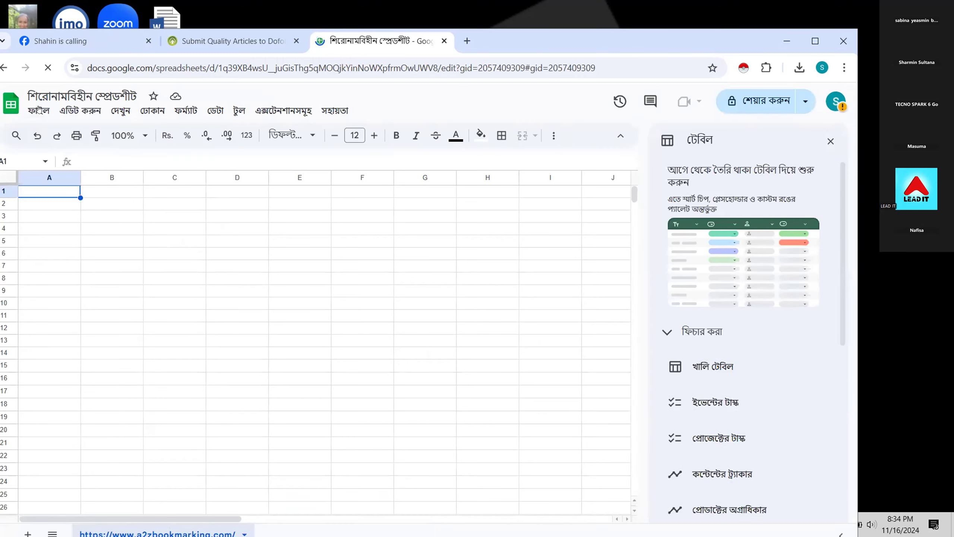
{"action": "left_click", "coordinate": [39, 110]}
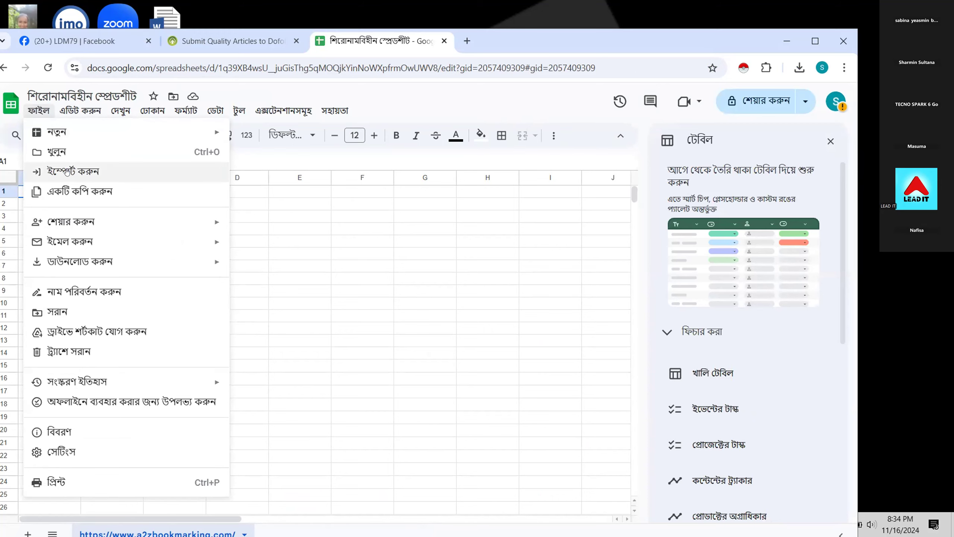
{"action": "left_click", "coordinate": [66, 171]}
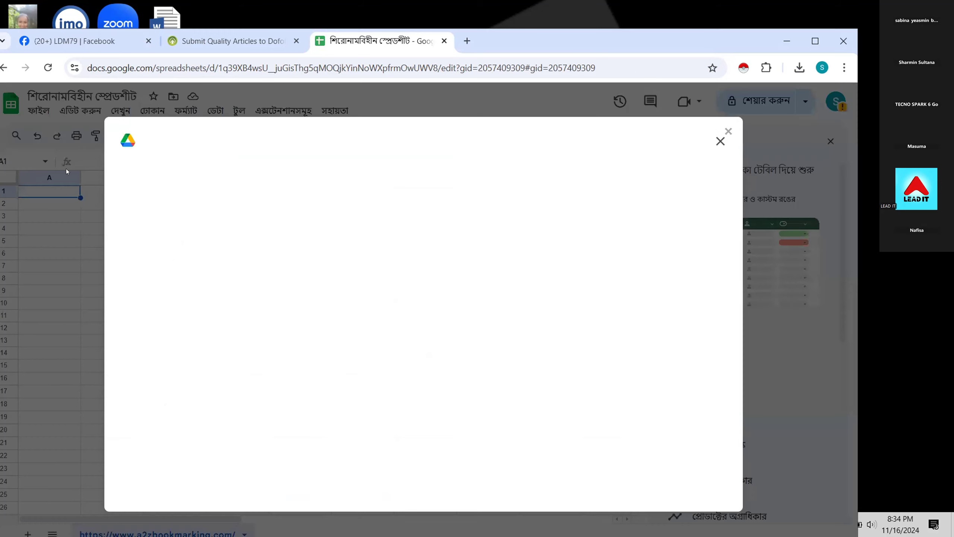
{"action": "left_click", "coordinate": [334, 180]}
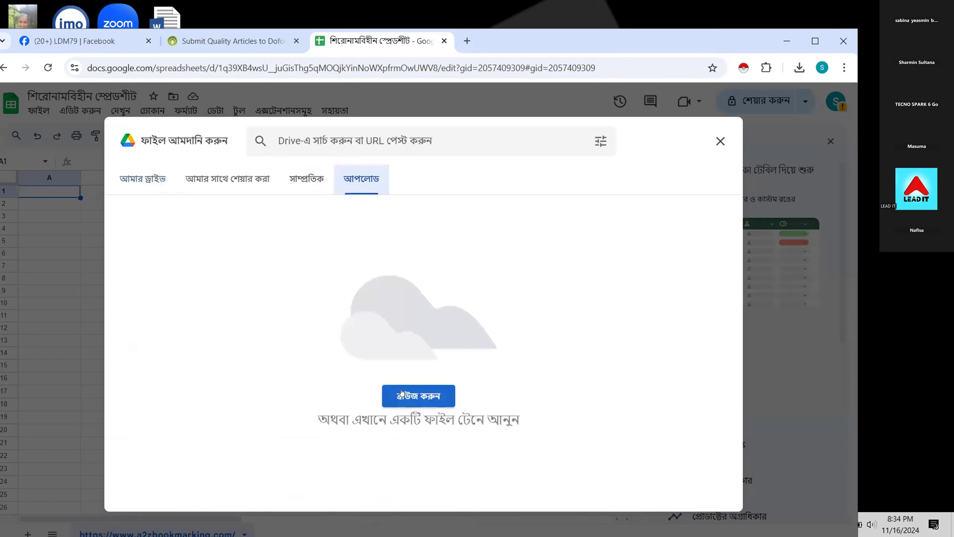
{"action": "left_click", "coordinate": [408, 397]}
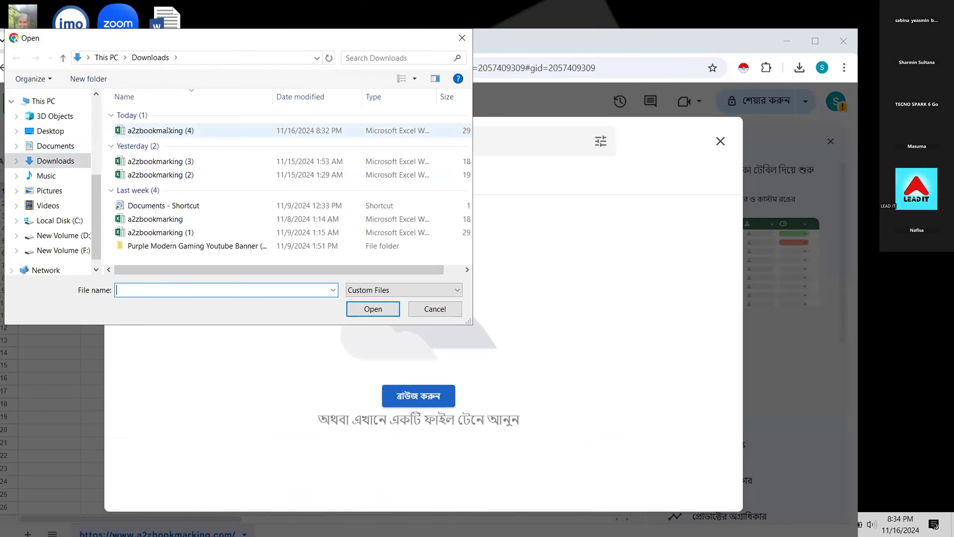
{"action": "double_click", "coordinate": [184, 131]}
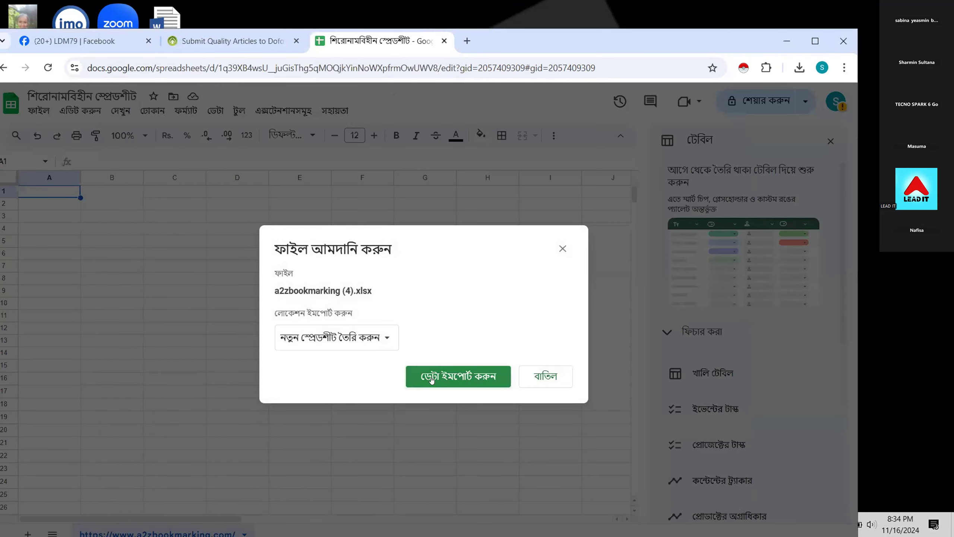
Step: Import the a2zbookmarking (4).xlsx data with the import location set to create a new spreadsheet, running the import twice
{"action": "left_click", "coordinate": [337, 331]}
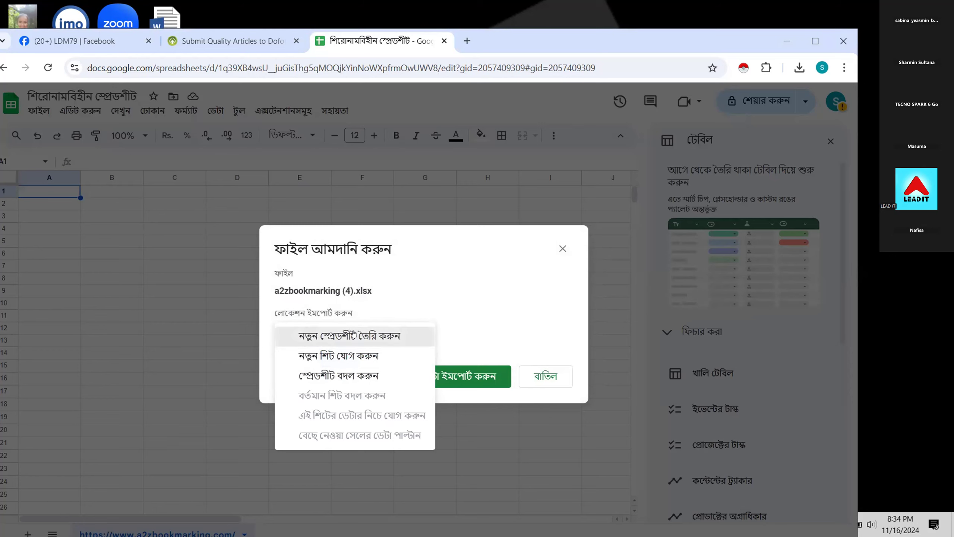
{"action": "left_click", "coordinate": [354, 344]}
{"action": "left_click", "coordinate": [434, 369]}
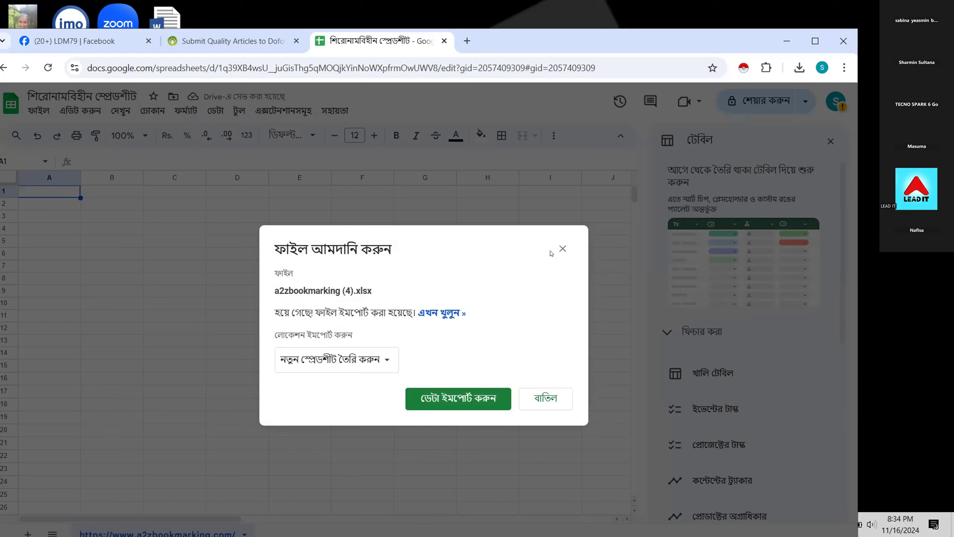
{"action": "left_click", "coordinate": [431, 403]}
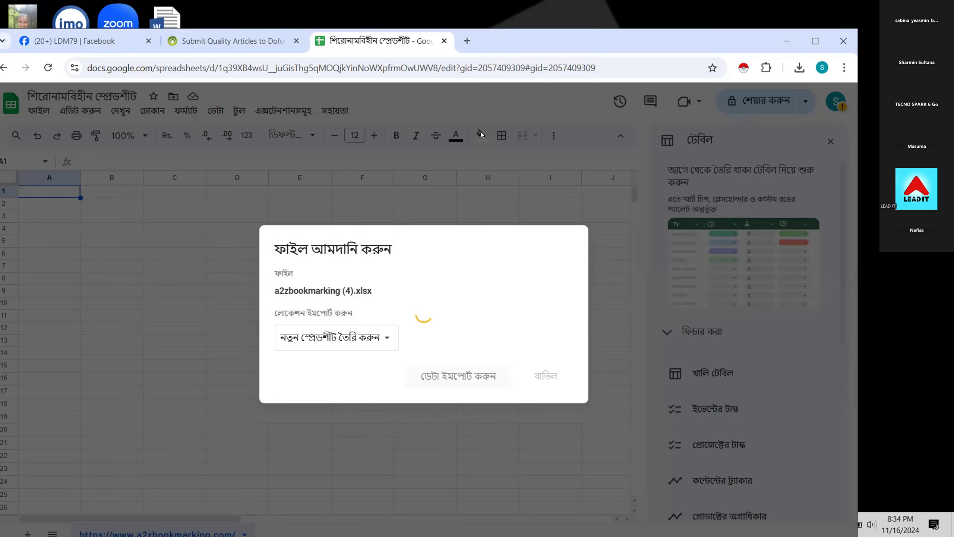
Step: Open Gmail in a new browser tab and view the details of the signed-in Google account
{"action": "left_click", "coordinate": [468, 41]}
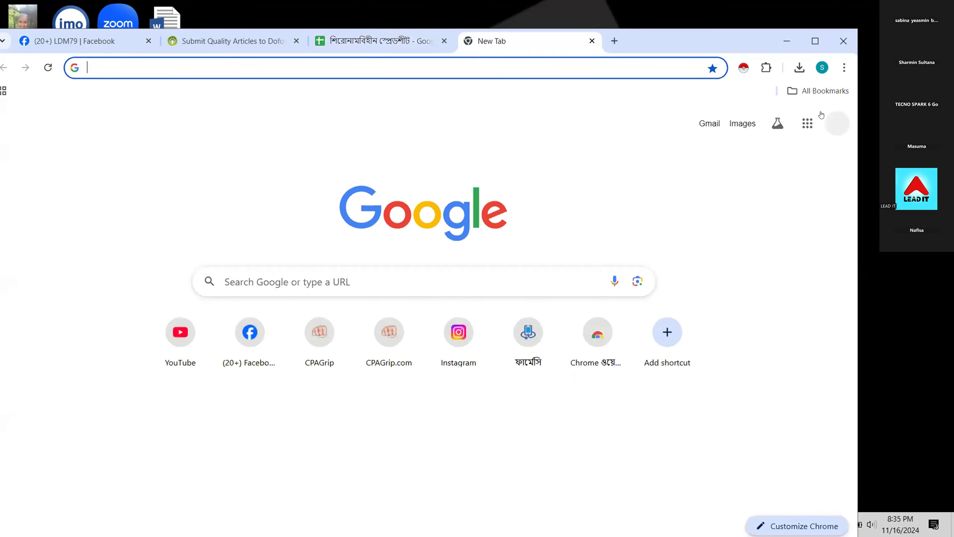
{"action": "left_click", "coordinate": [710, 124]}
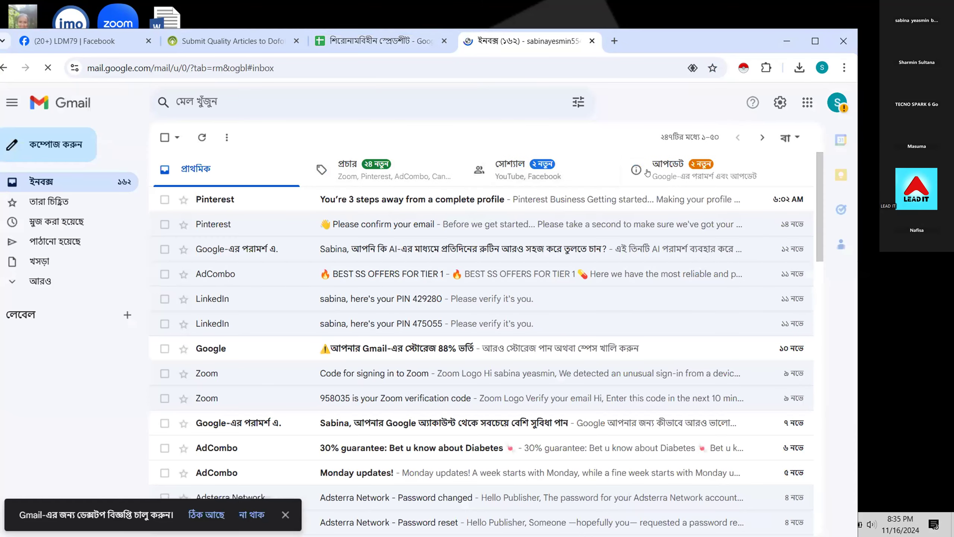
{"action": "left_click", "coordinate": [845, 113]}
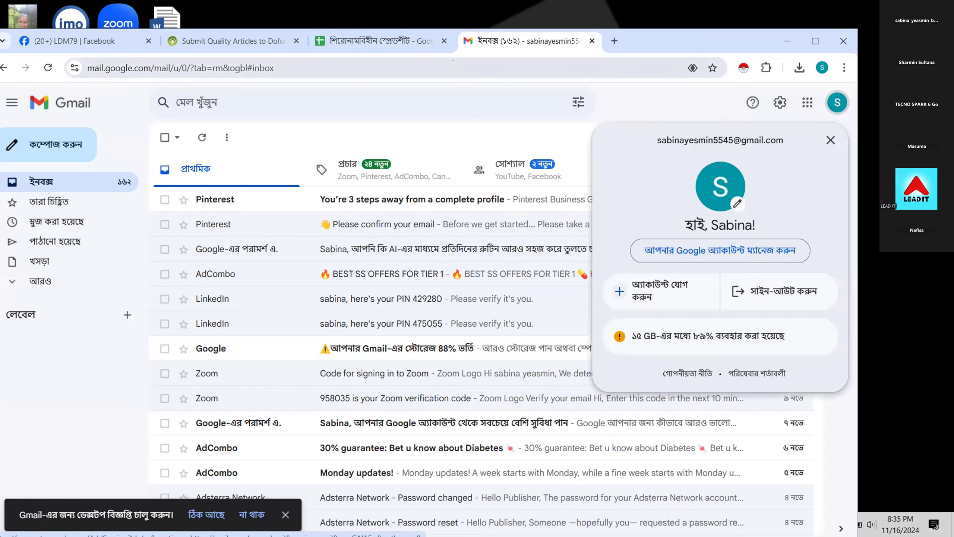
Step: Import the file once more from the spreadsheet's import dialog, then close the dialog and show the imported a2zbookmarking (4) spreadsheet
{"action": "left_click", "coordinate": [409, 40]}
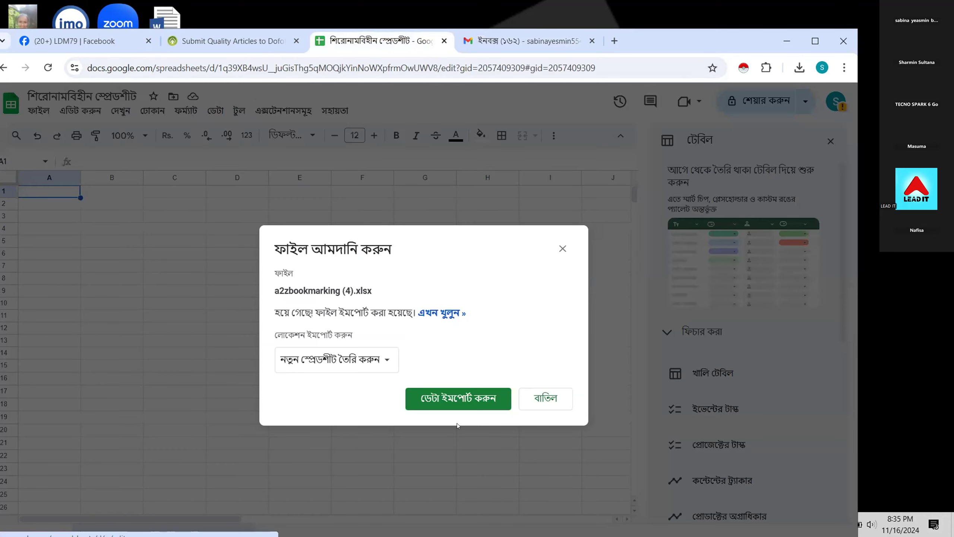
{"action": "left_click", "coordinate": [427, 397]}
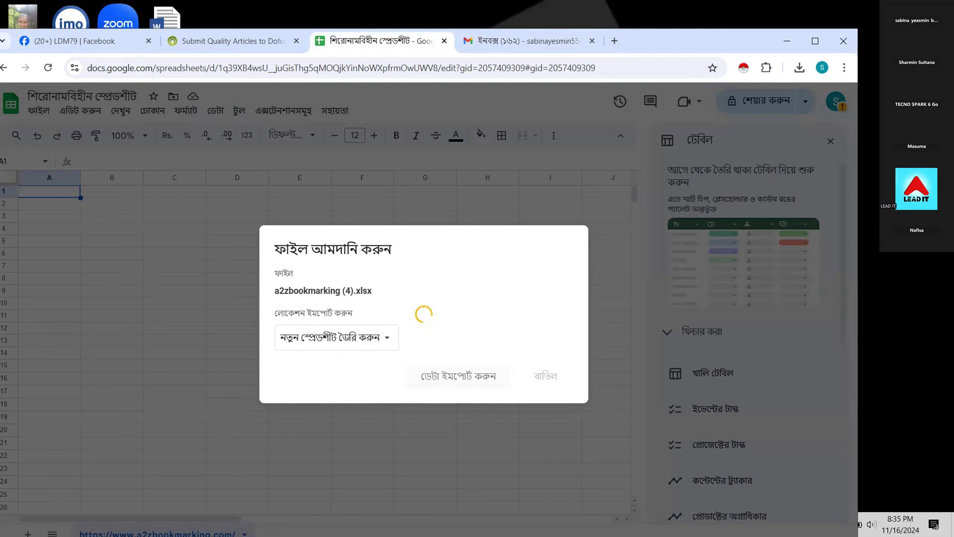
{"action": "left_click", "coordinate": [349, 372]}
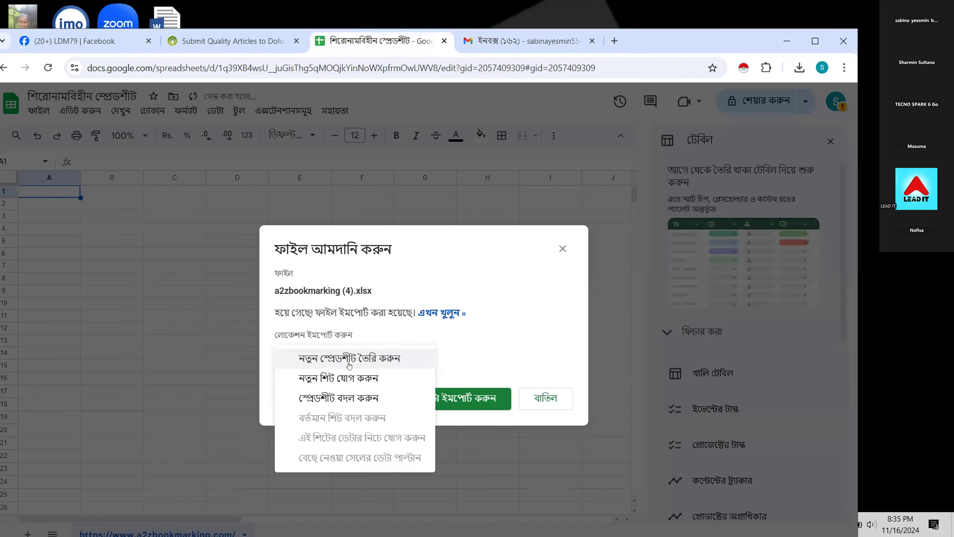
{"action": "left_click", "coordinate": [439, 312]}
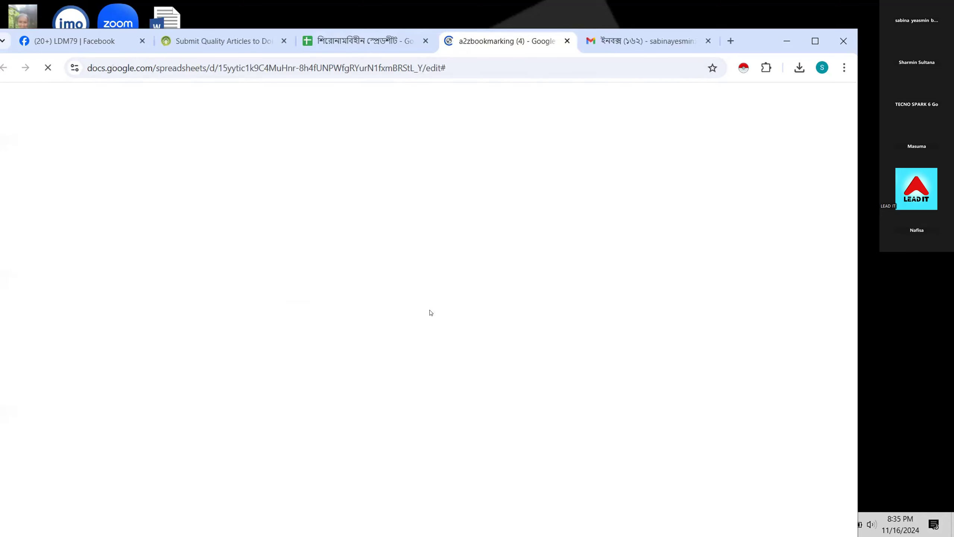
{"action": "left_click", "coordinate": [416, 39]}
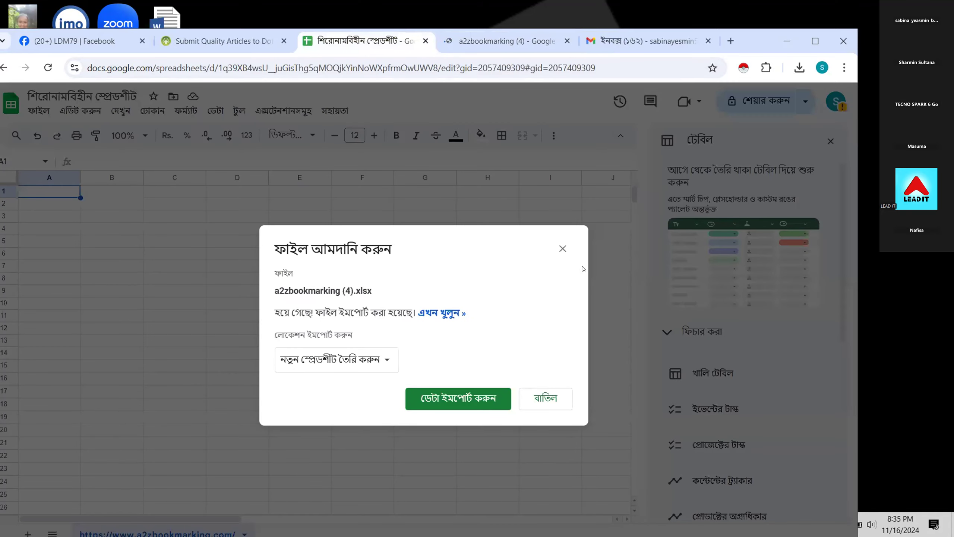
{"action": "left_click", "coordinate": [563, 249]}
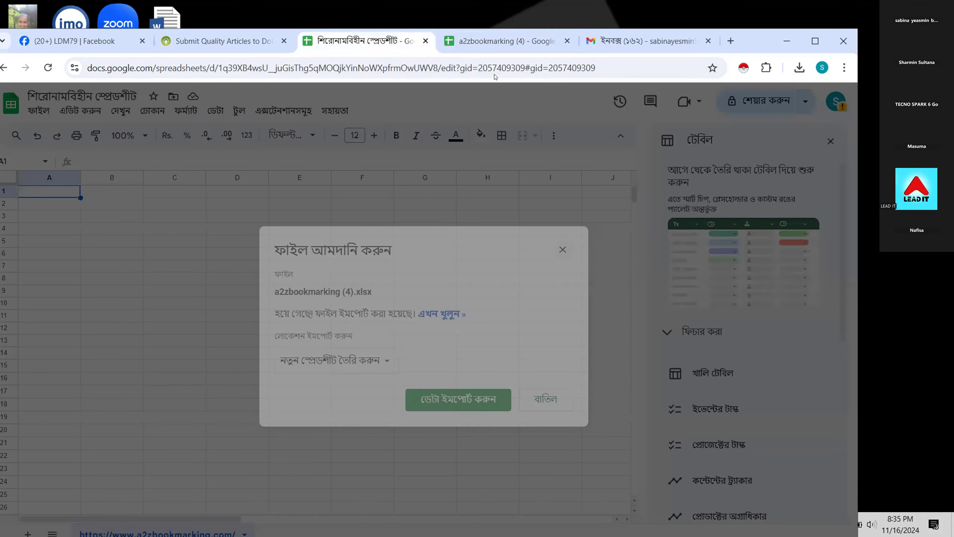
{"action": "left_click", "coordinate": [493, 40]}
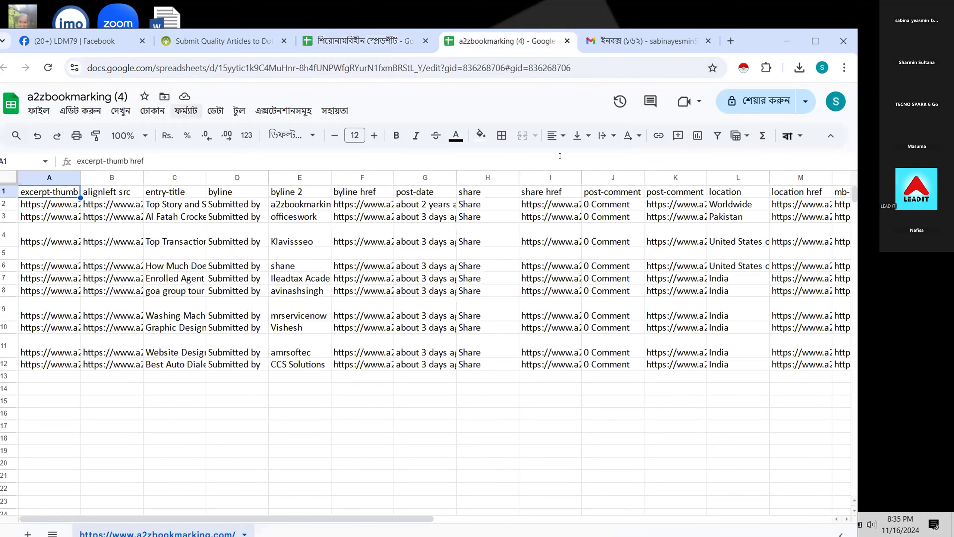
Step: Share the a2zbookmarking (4) spreadsheet by setting general access to anyone with the link as viewer
{"action": "left_click", "coordinate": [752, 102]}
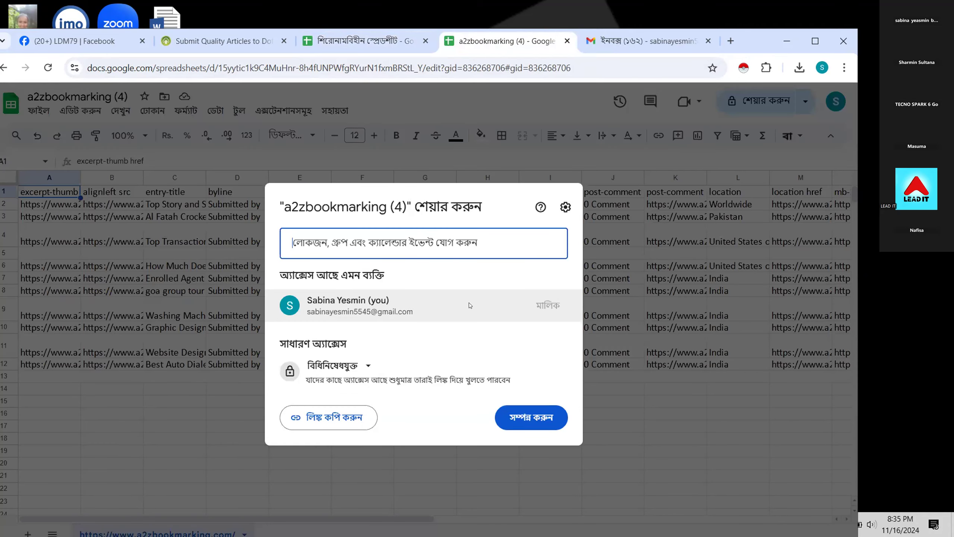
{"action": "left_click", "coordinate": [332, 366]}
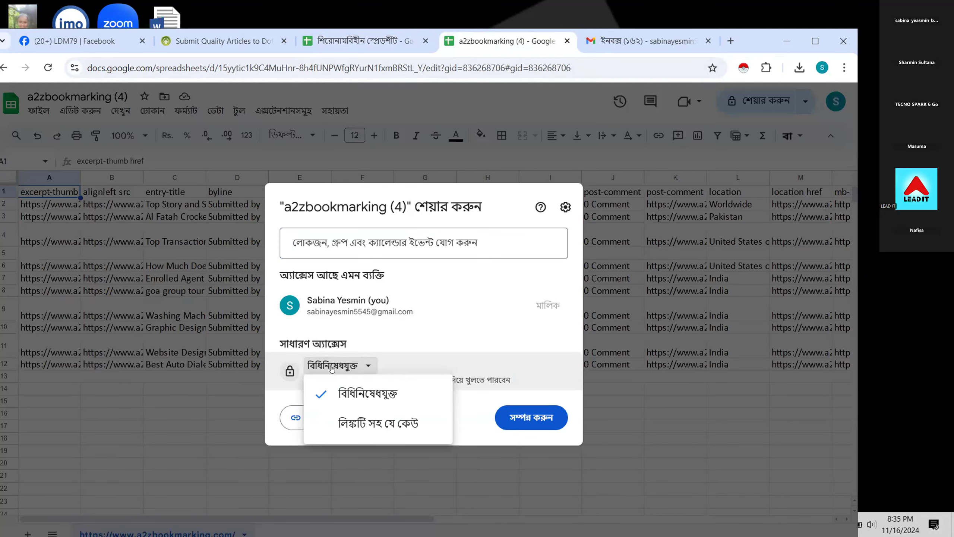
{"action": "left_click", "coordinate": [356, 424]}
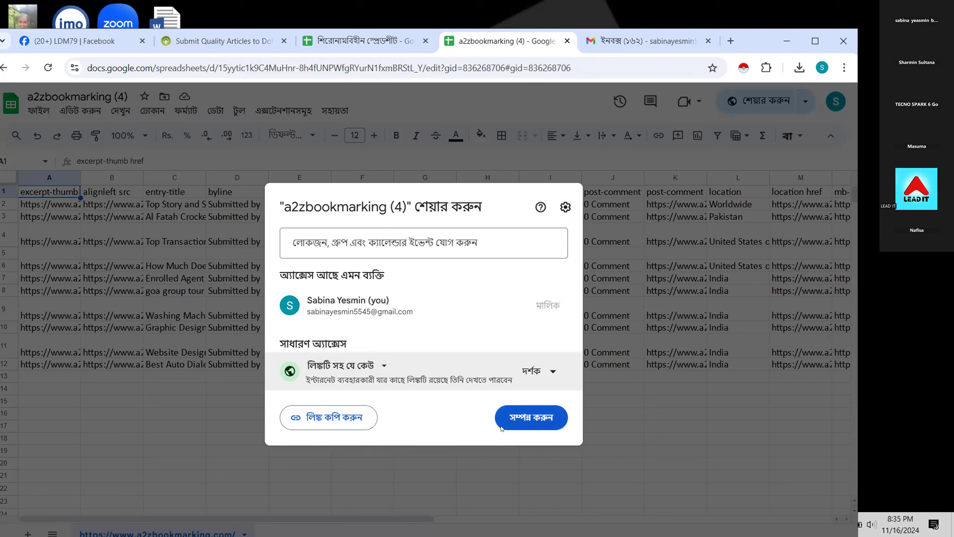
{"action": "left_click", "coordinate": [518, 420]}
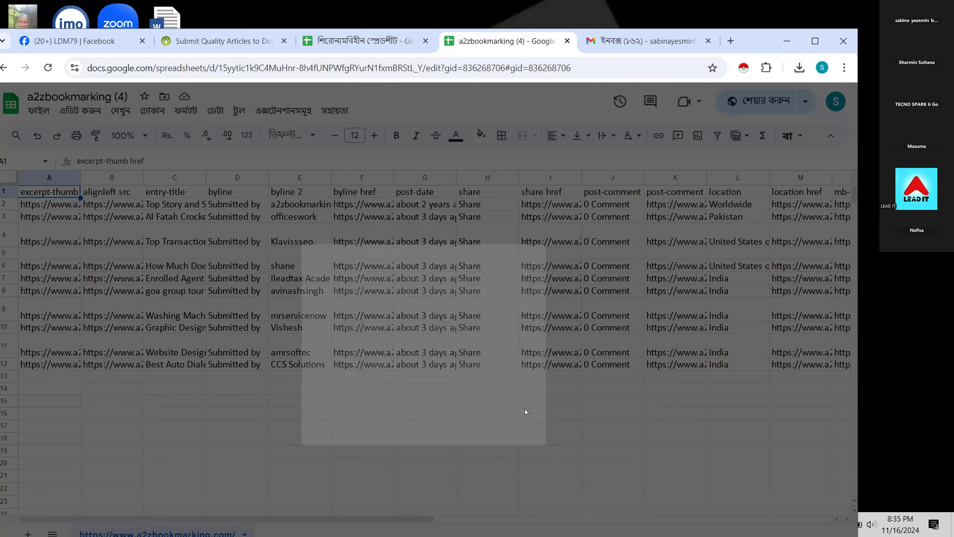